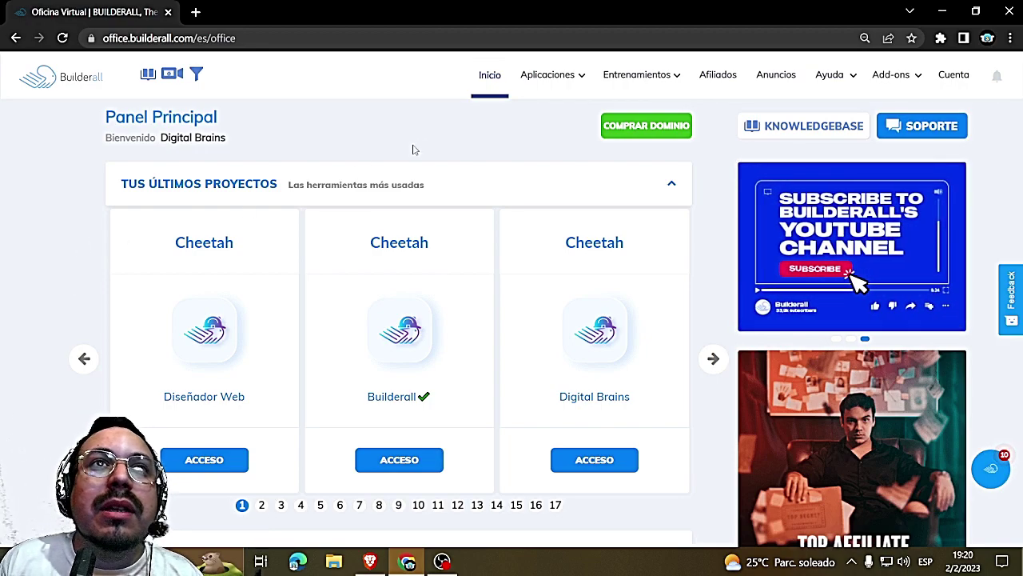
Open Builderall's Delivery App and go to its store settings (Tienda)
left_click(557, 77)
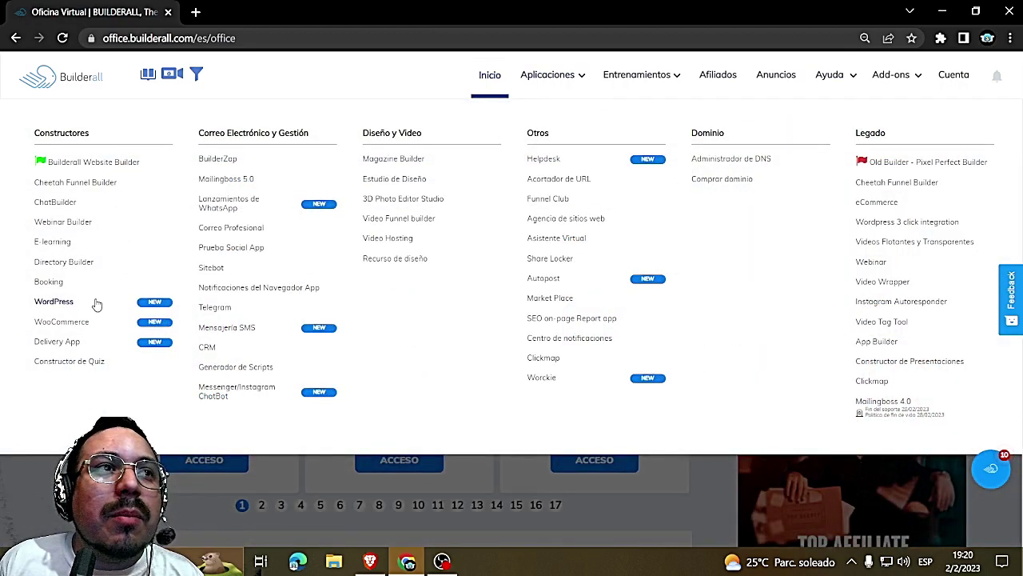
left_click(57, 341)
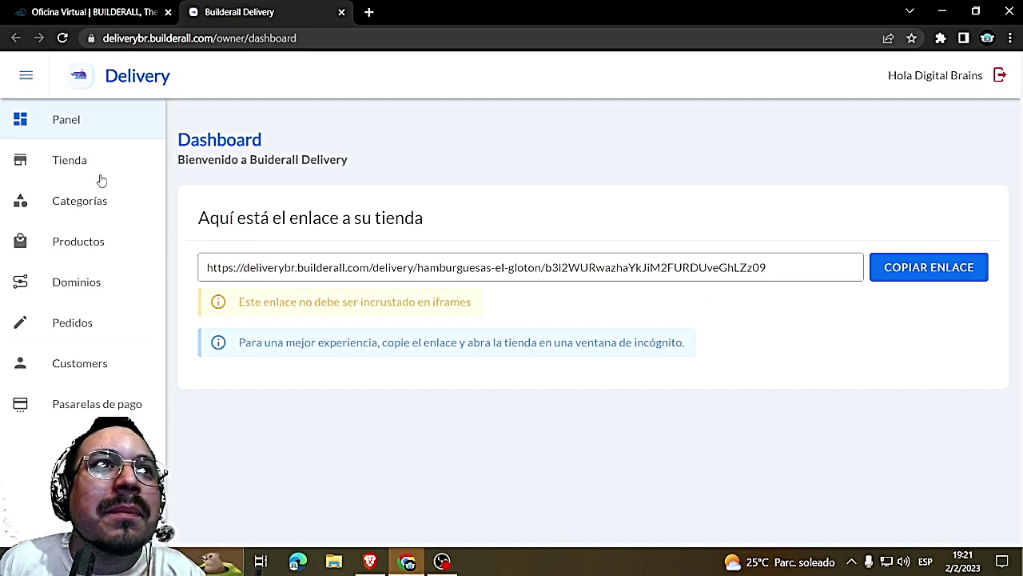
left_click(82, 160)
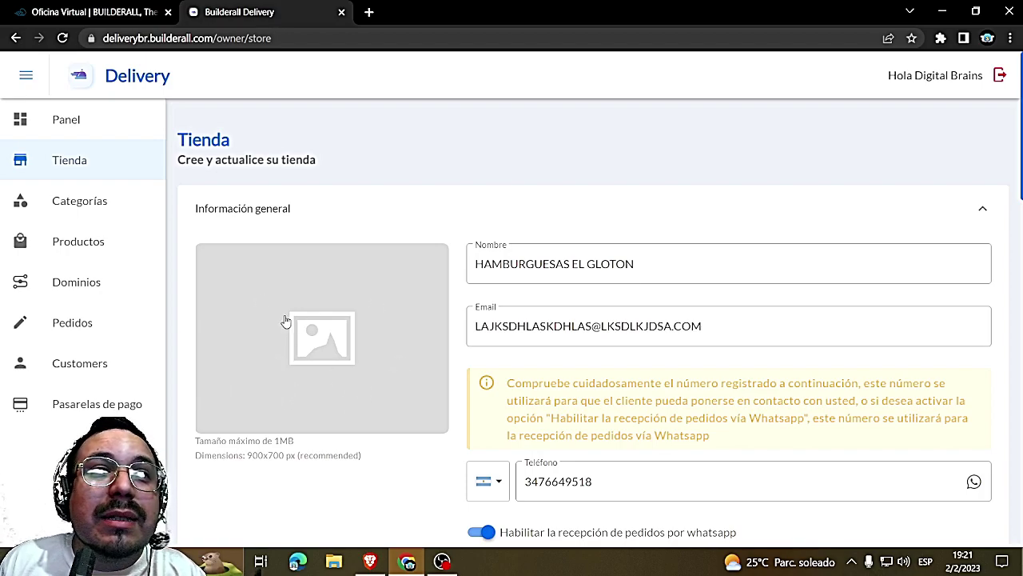
Open the bookmarked logo generator (GENERADOR DE LOGOS) in a new browser tab
left_click(368, 13)
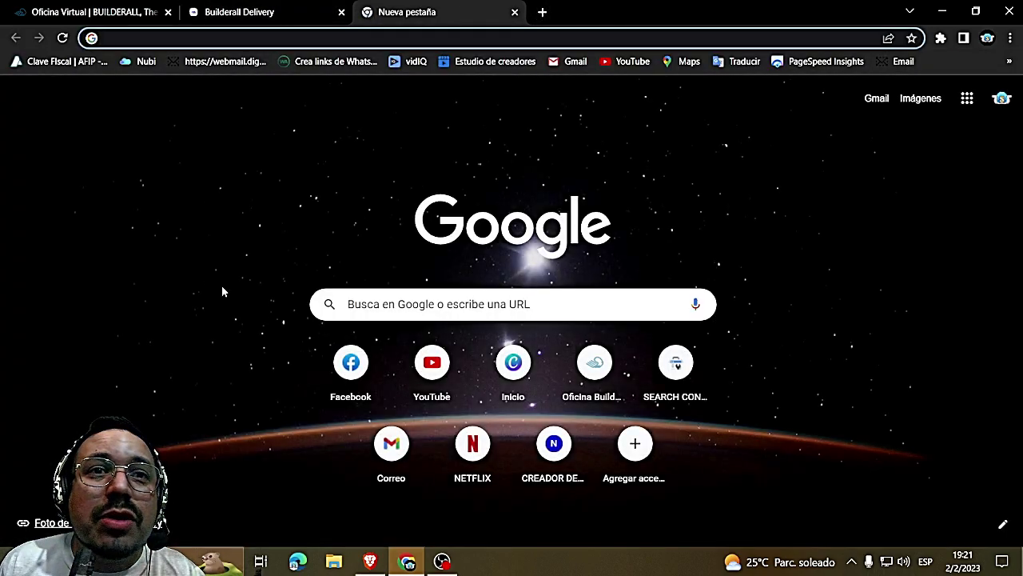
left_click(556, 467)
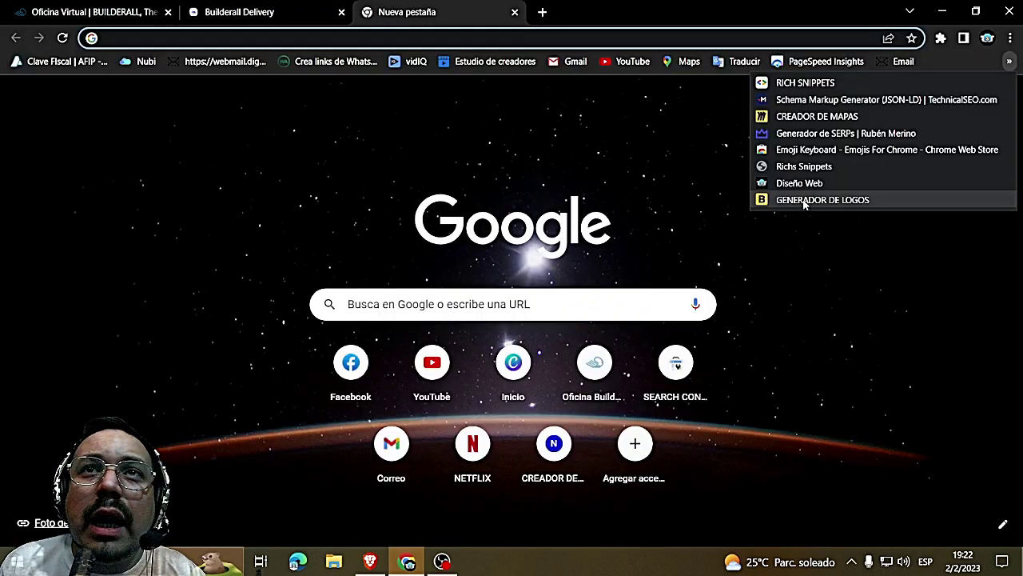
left_click(803, 200)
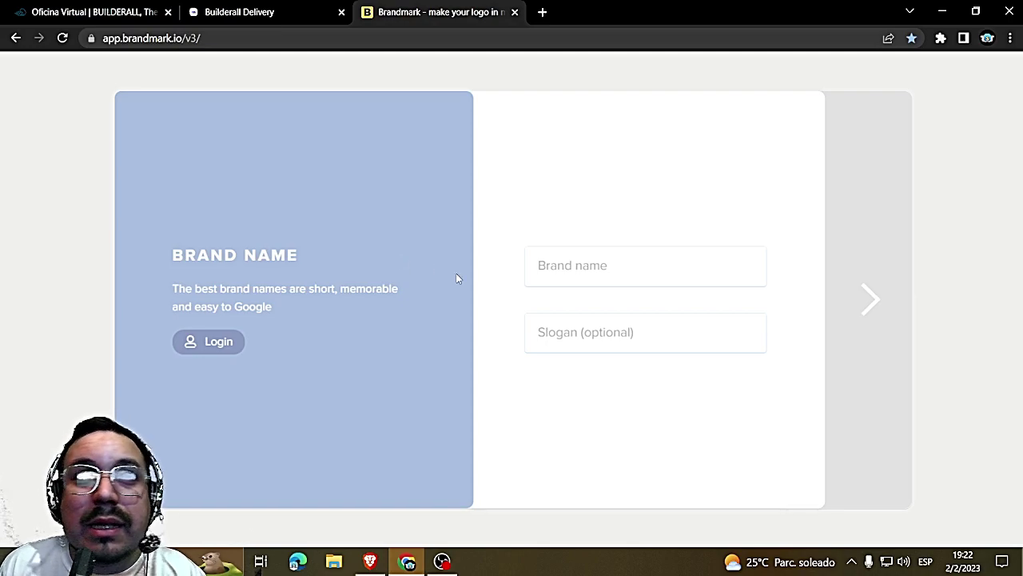
Enter the brand name "Cocina Gloton" and the slogan "El Sabor que a tu estomago le gusta"
left_click(594, 273)
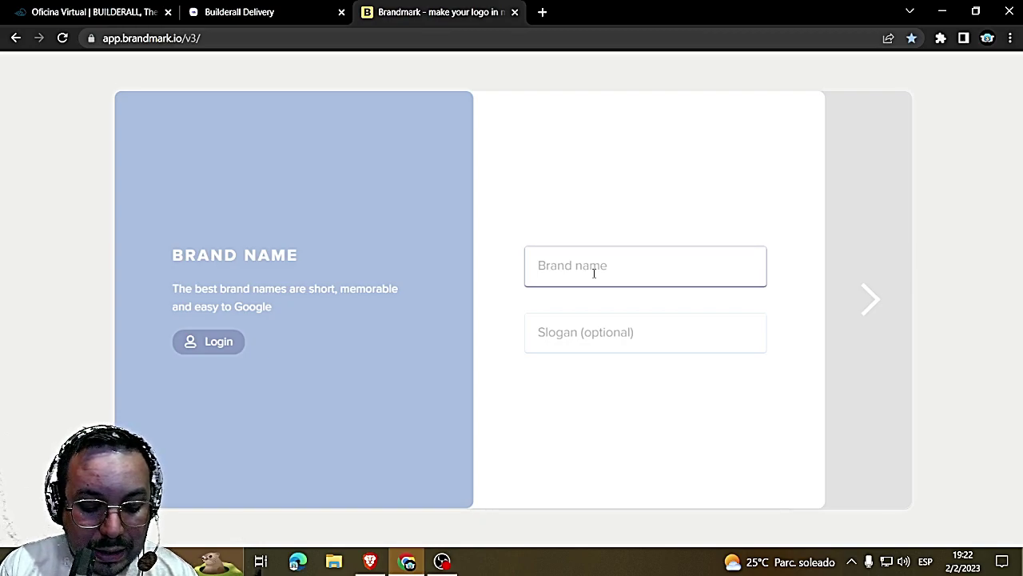
type("c")
key("BackSpace")
type("Cocina Gloton")
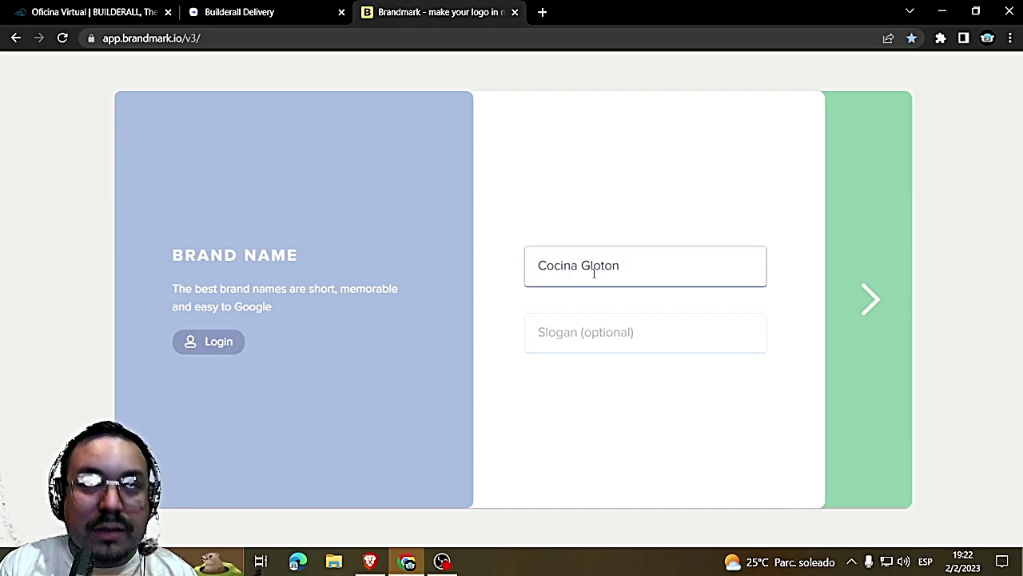
key("Tab")
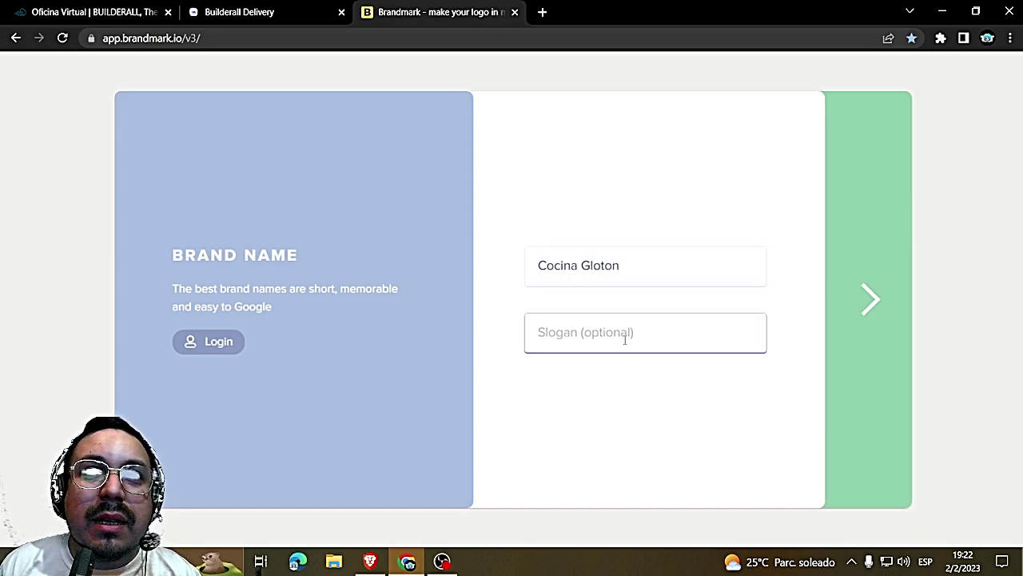
type("El Sabor que a tu estomago le gusta")
Switch to ChatGPT and request "dame un slogan para un negocio de comidas rapidas", followed by "dame mas opciones"
left_click(370, 561)
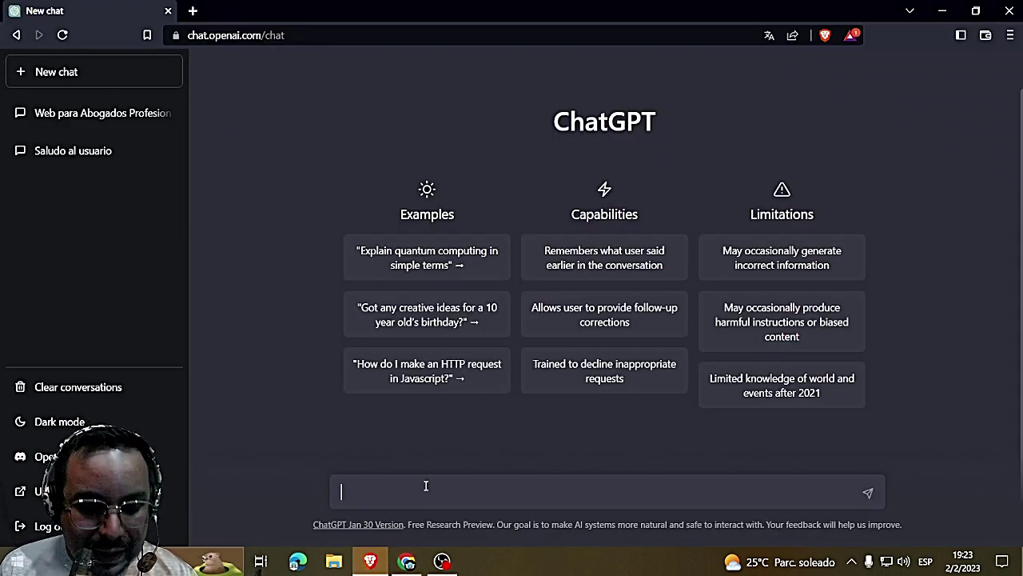
type("dame un slogan para un negocio de comidas rapidas")
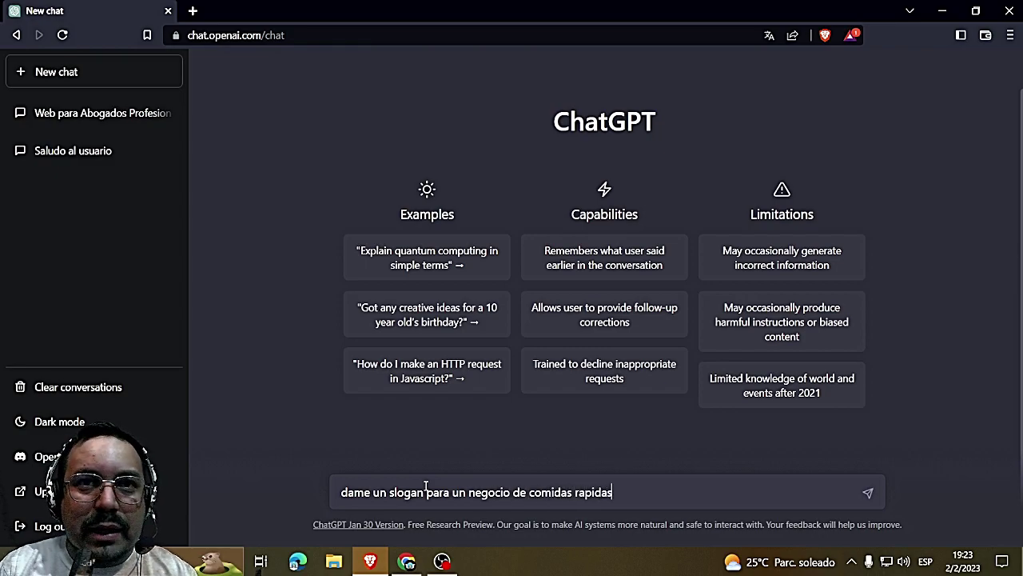
key("Return")
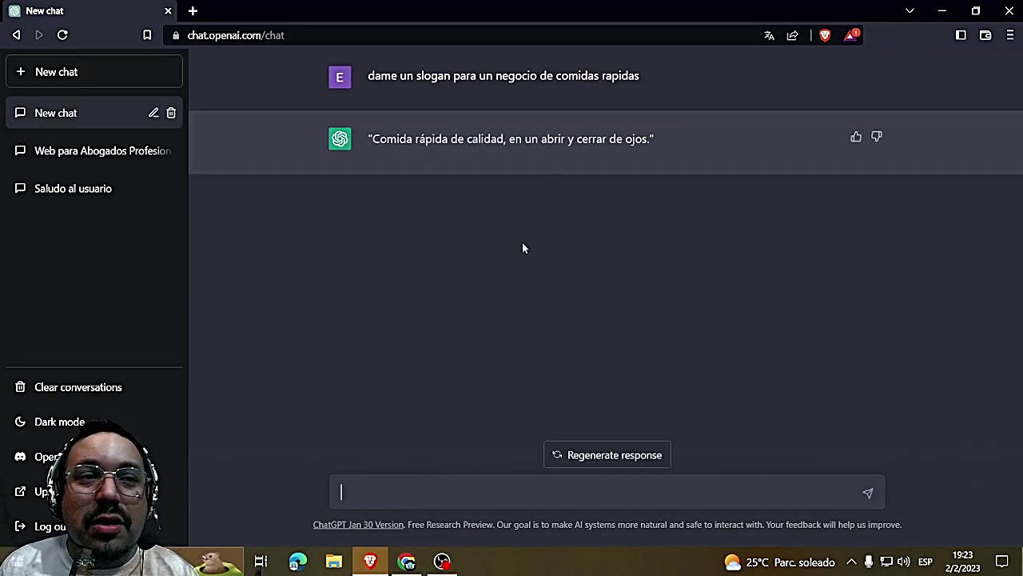
type("dame mas ")
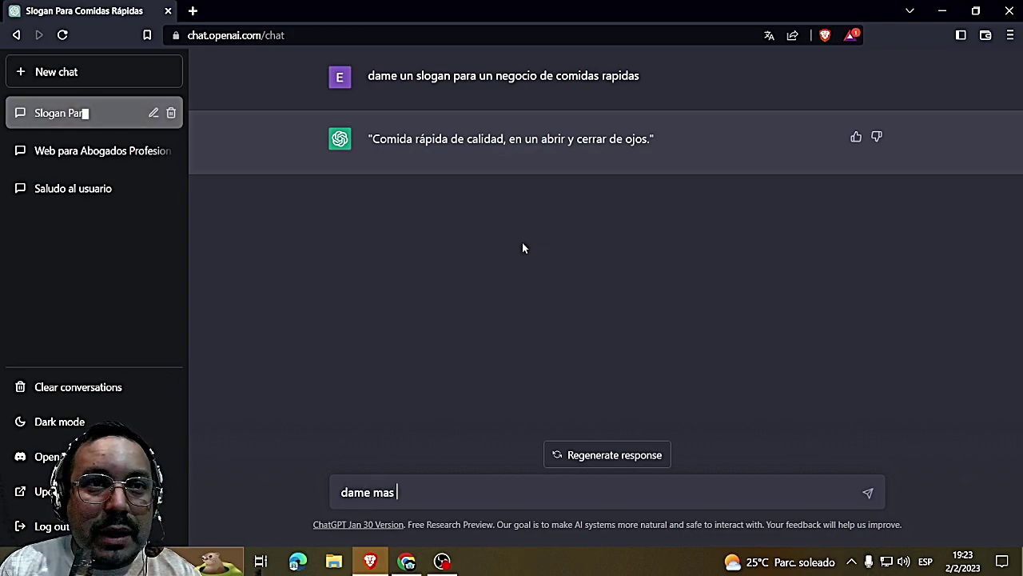
type("opciones")
key("Return")
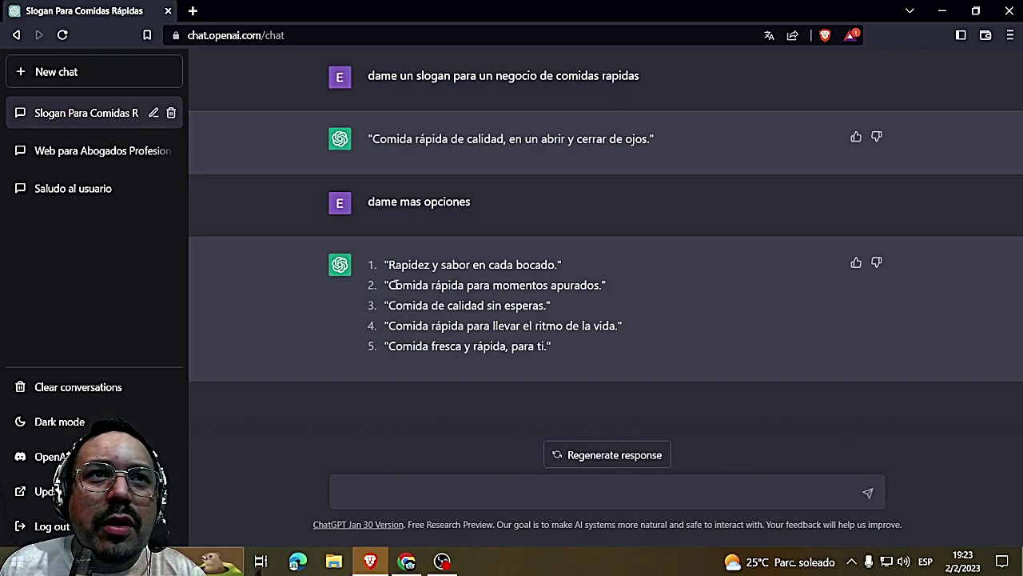
Copy "Comida rápida para momentos apurados" from ChatGPT, replace the Brandmark slogan with it, and continue to the brand keywords
left_click_drag(390, 286, 592, 288)
right_click(588, 287)
left_click(604, 296)
left_click(409, 562)
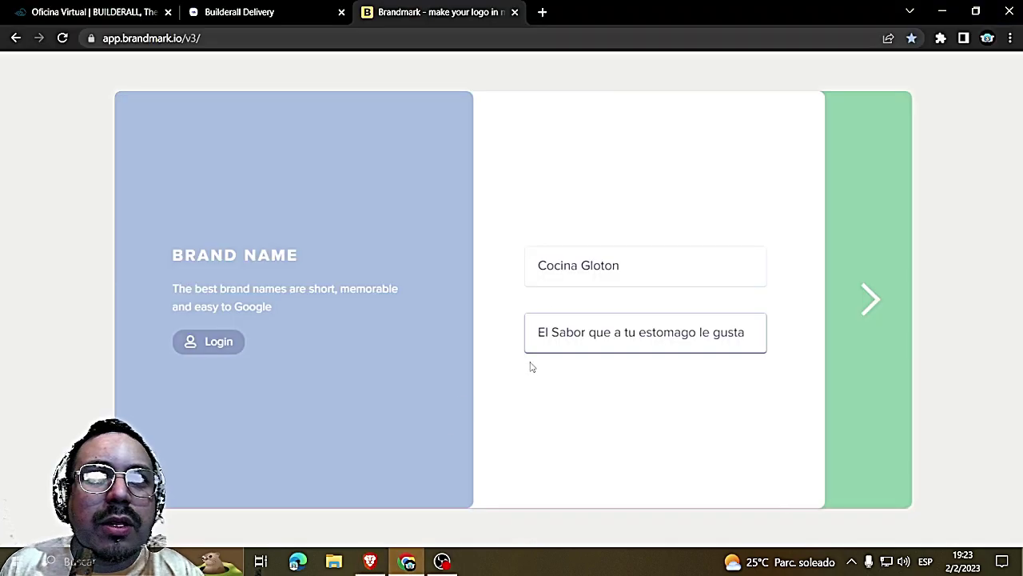
left_click_drag(538, 332, 772, 343)
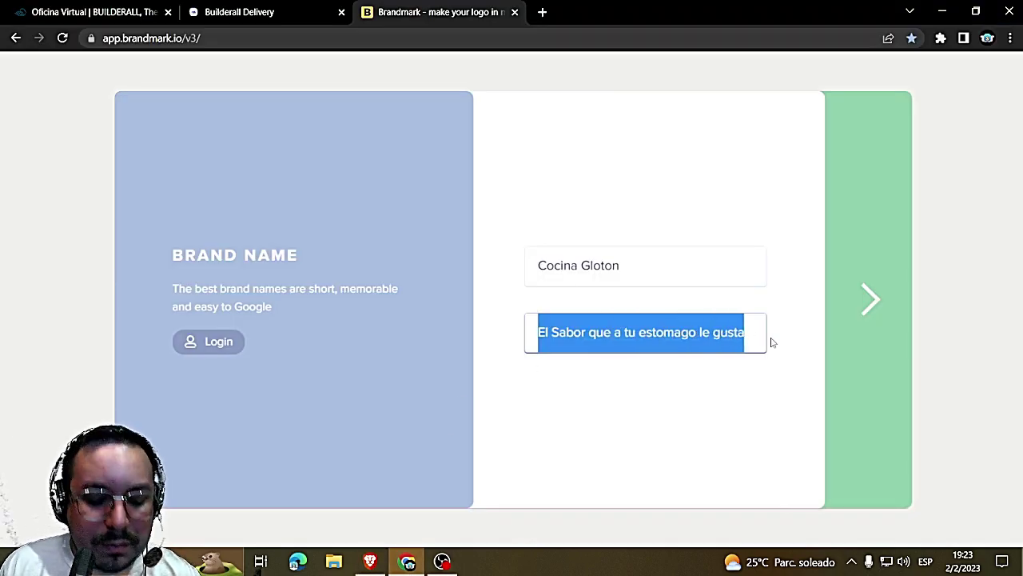
key("ctrl+v")
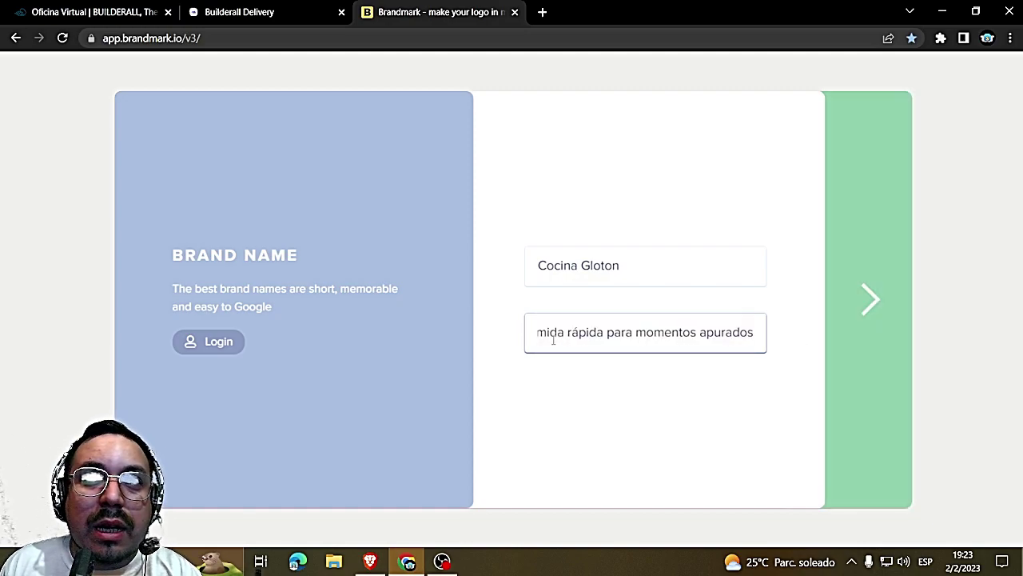
left_click(870, 299)
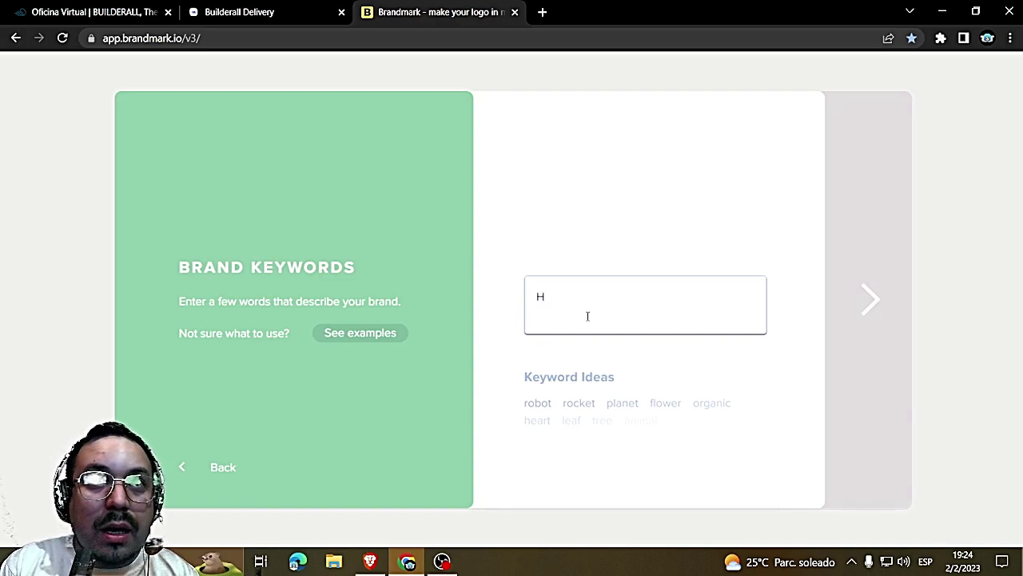
Add the brand keywords "Hamburguesas", "pizzas" and "empanadas"
type("amburguesa")
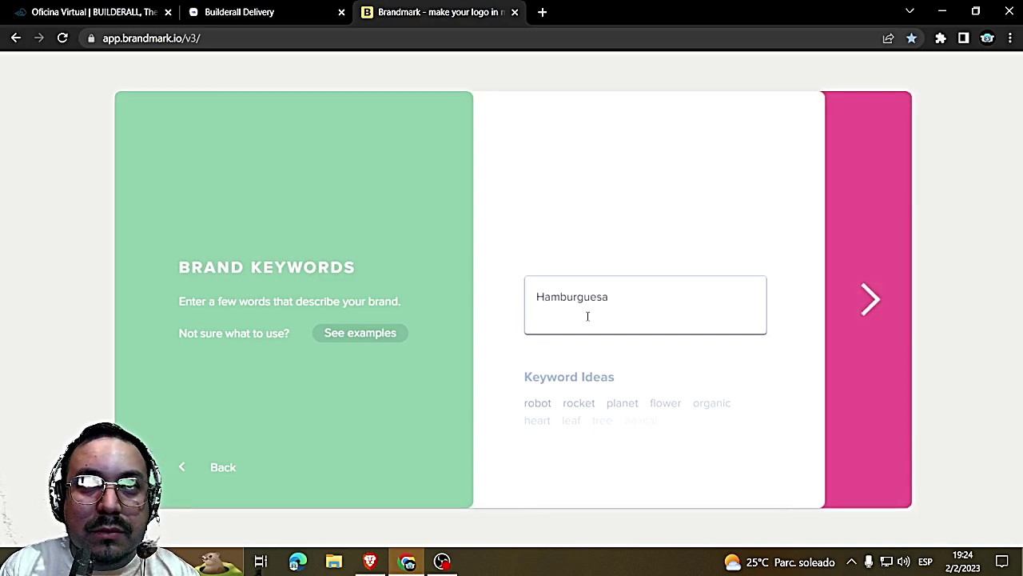
type("s")
key("Return")
type("pizzas")
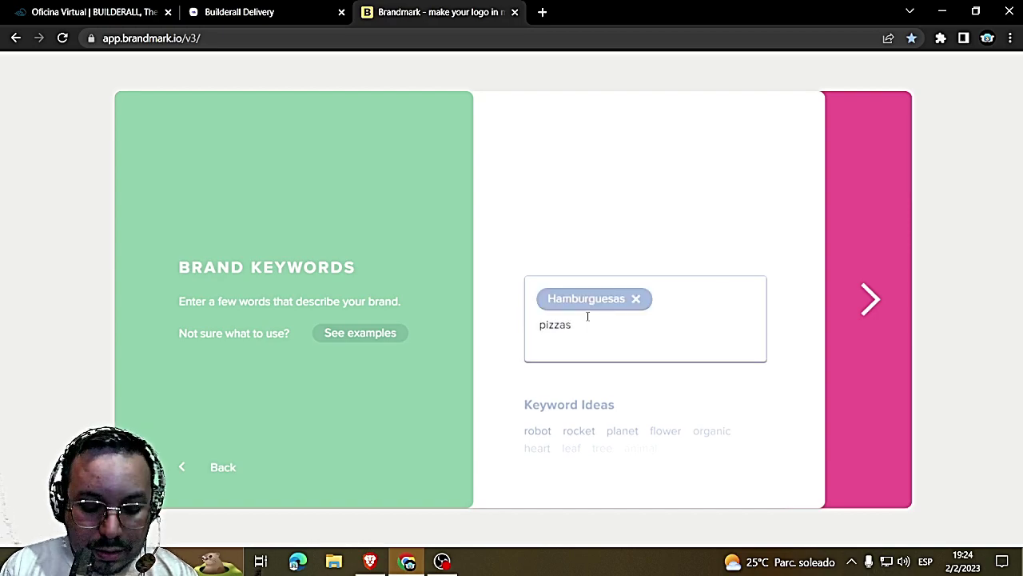
key("Return")
type("empanadas")
key("Return")
Add the brand keywords "comidas rapidas" and "fast food"
type("comad")
key("BackSpace")
key("BackSpace")
key("BackSpace")
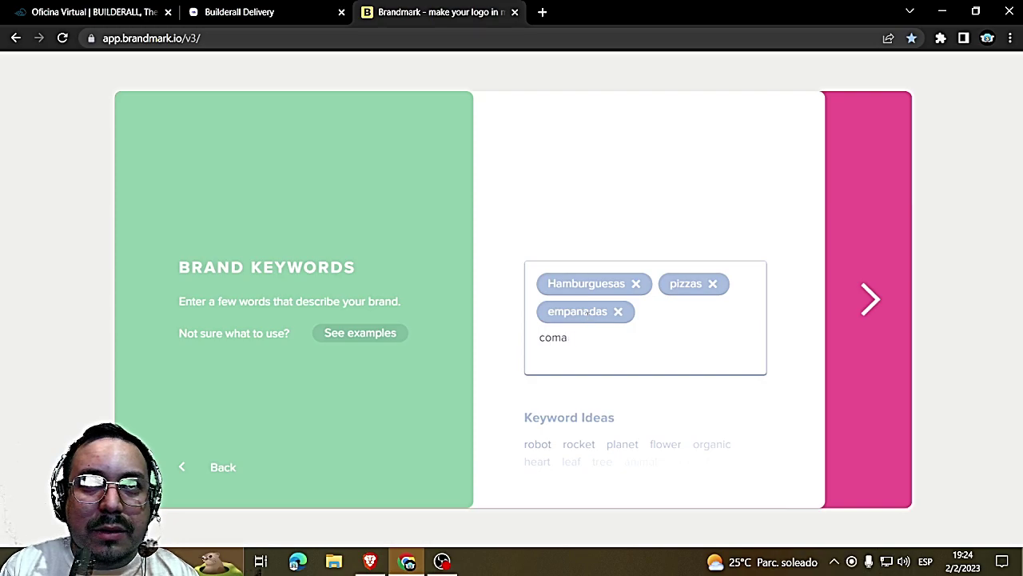
type("das ra")
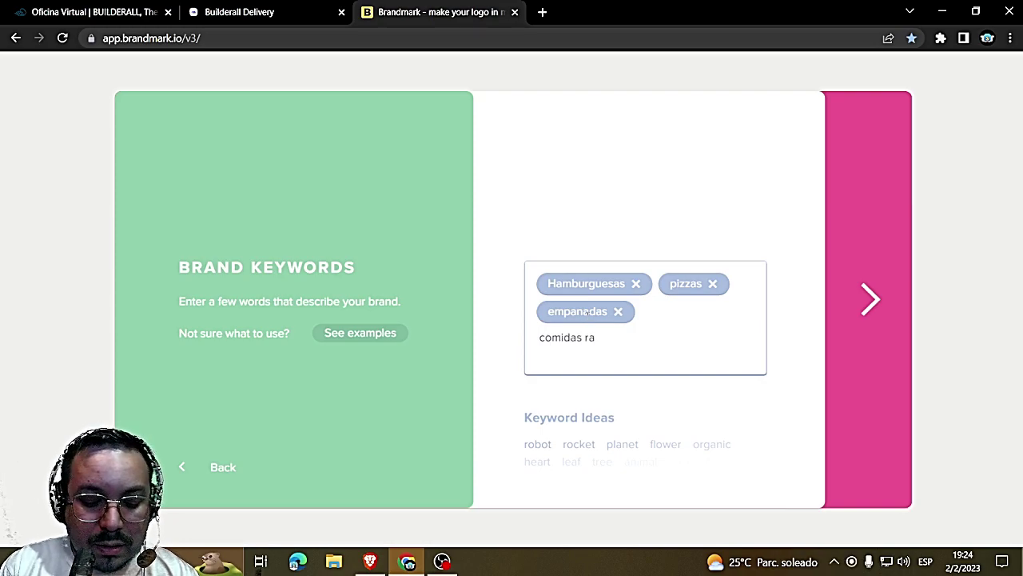
type("pidas")
key("Return")
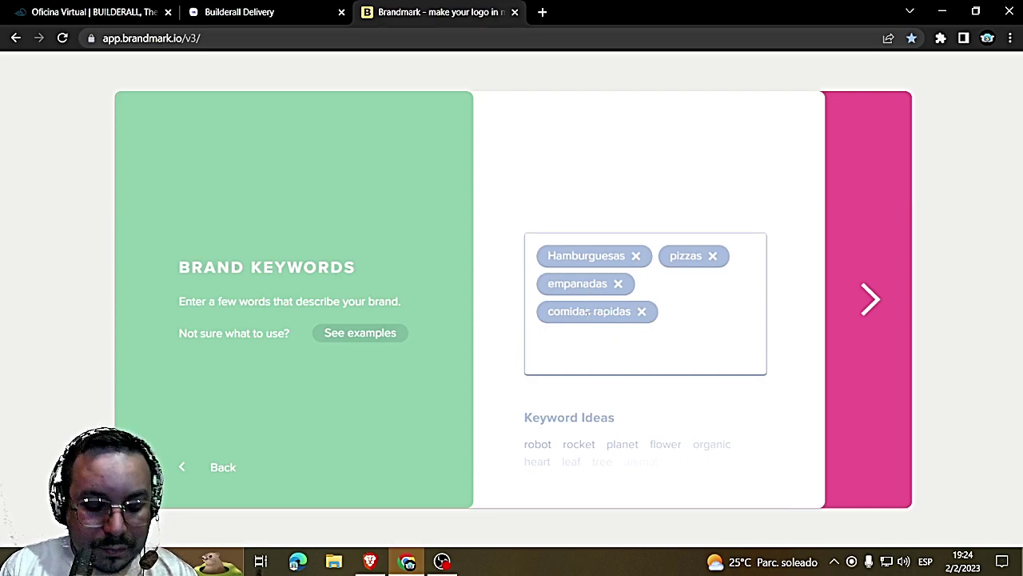
type("fast f")
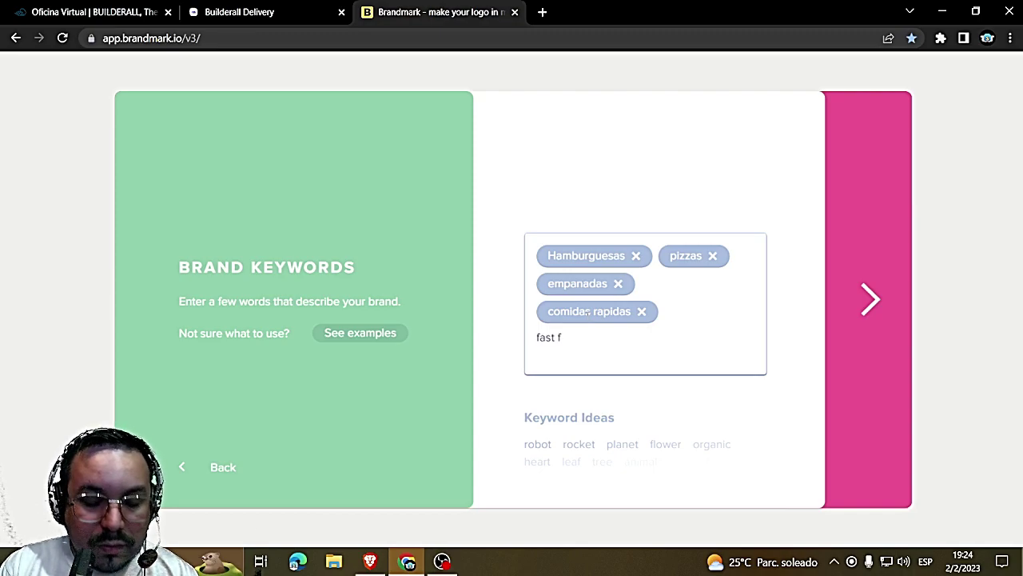
type("ood")
key("Return")
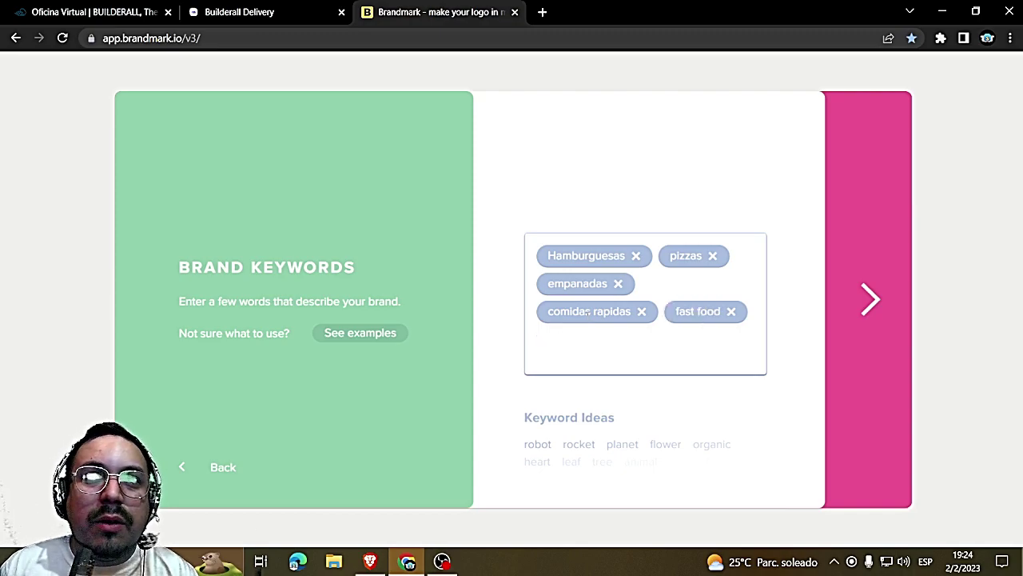
Continue to the color style, choose yellow, and generate the logo proposals
left_click(869, 299)
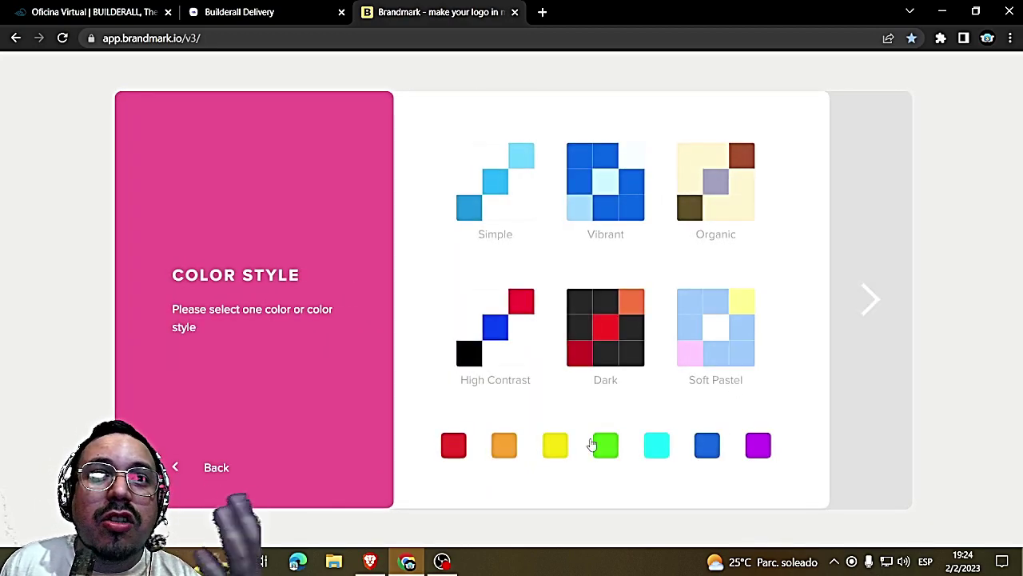
left_click(557, 450)
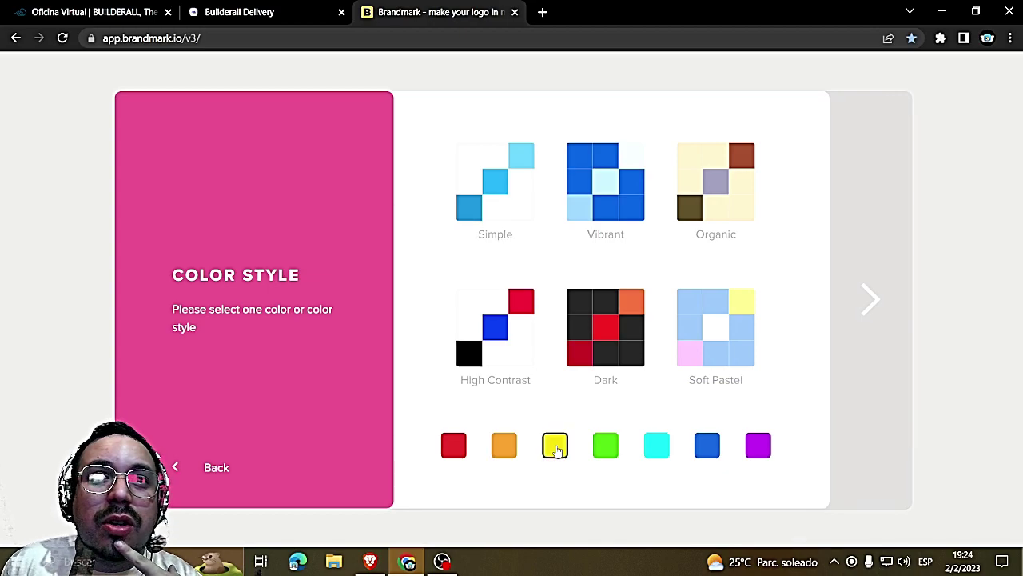
left_click(888, 307)
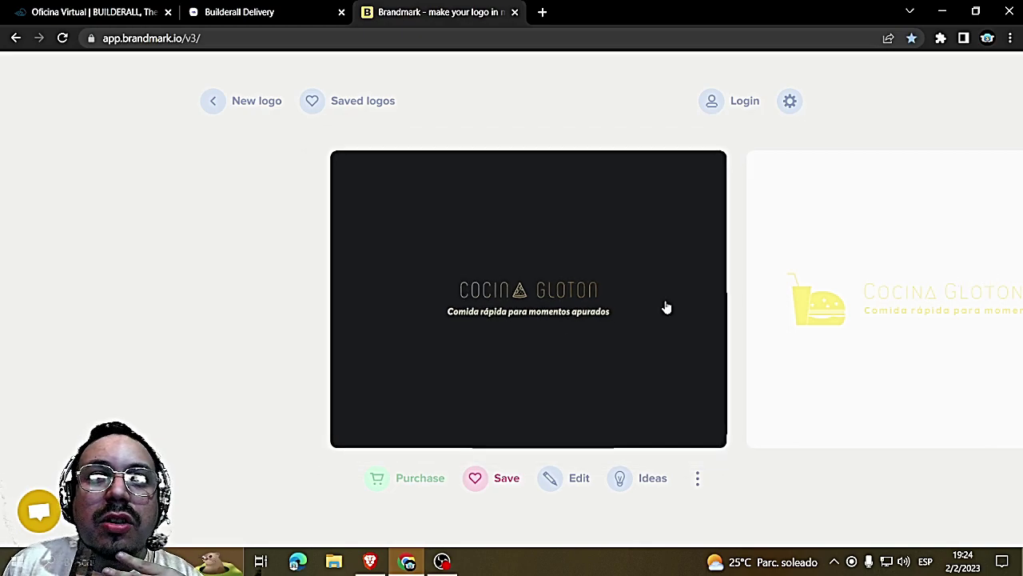
Browse the generated Cocina Gloton logo proposals one after another to compare their icons, fonts and colors
left_click(858, 288)
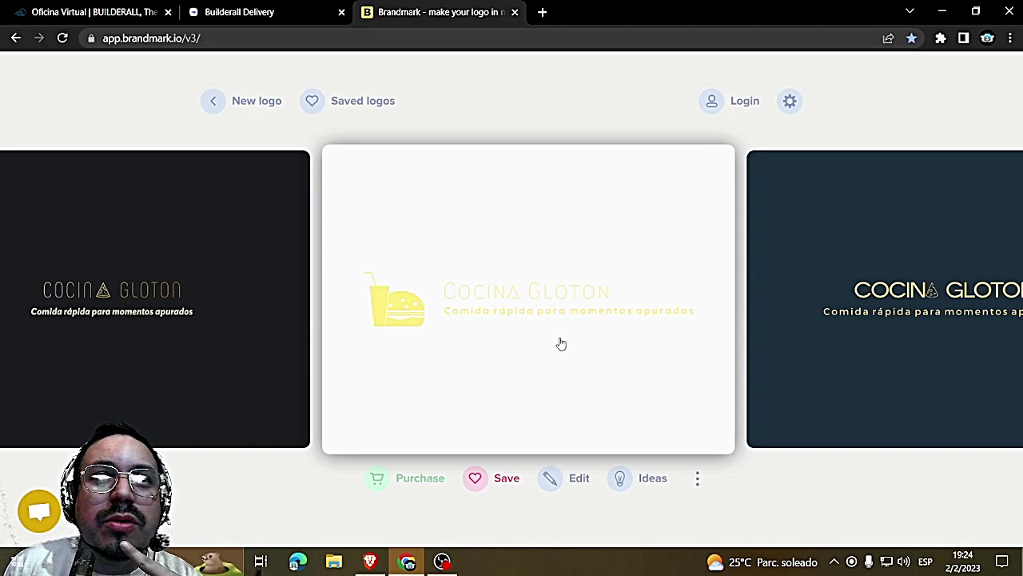
left_click(881, 324)
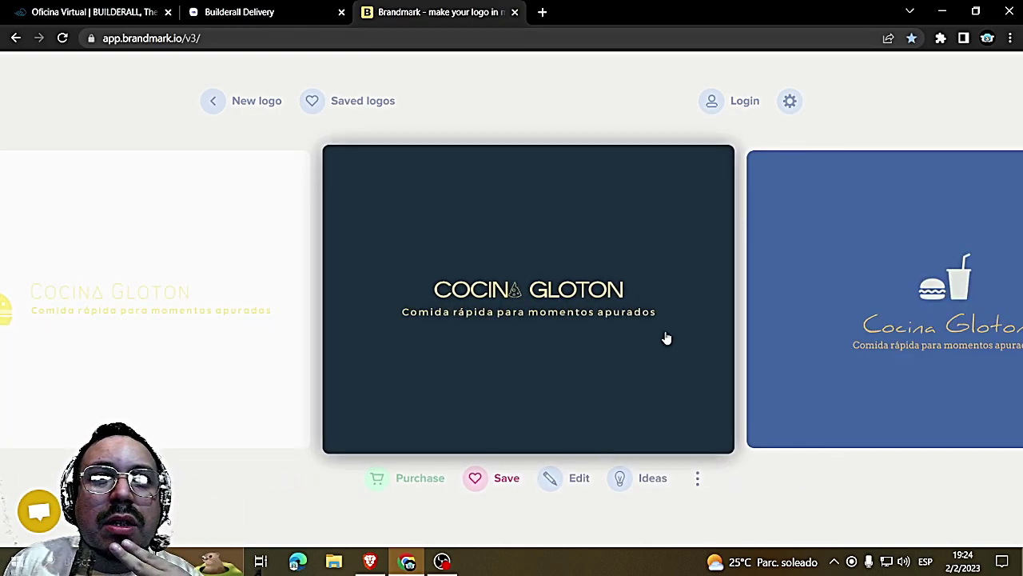
left_click(882, 338)
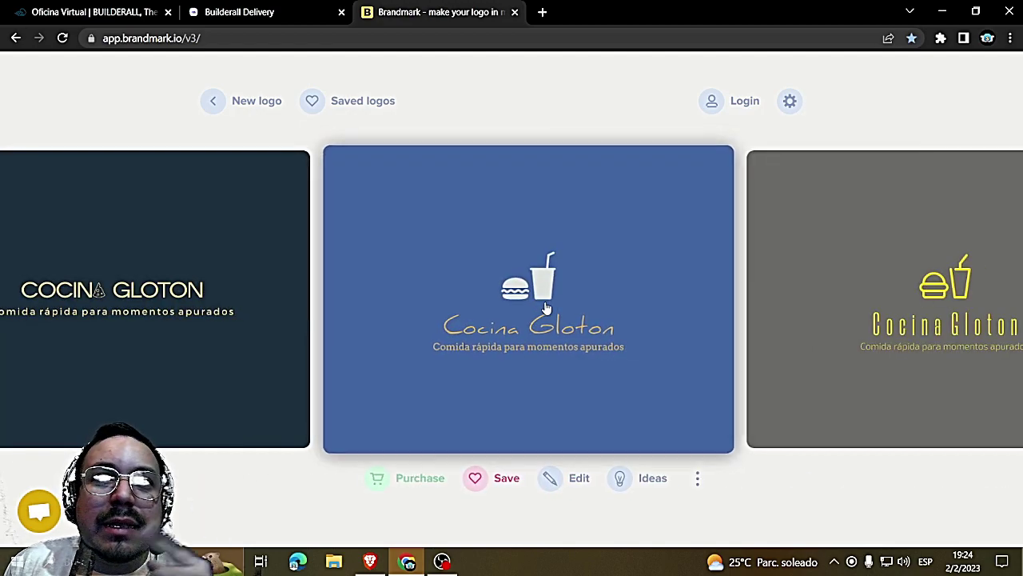
left_click(760, 324)
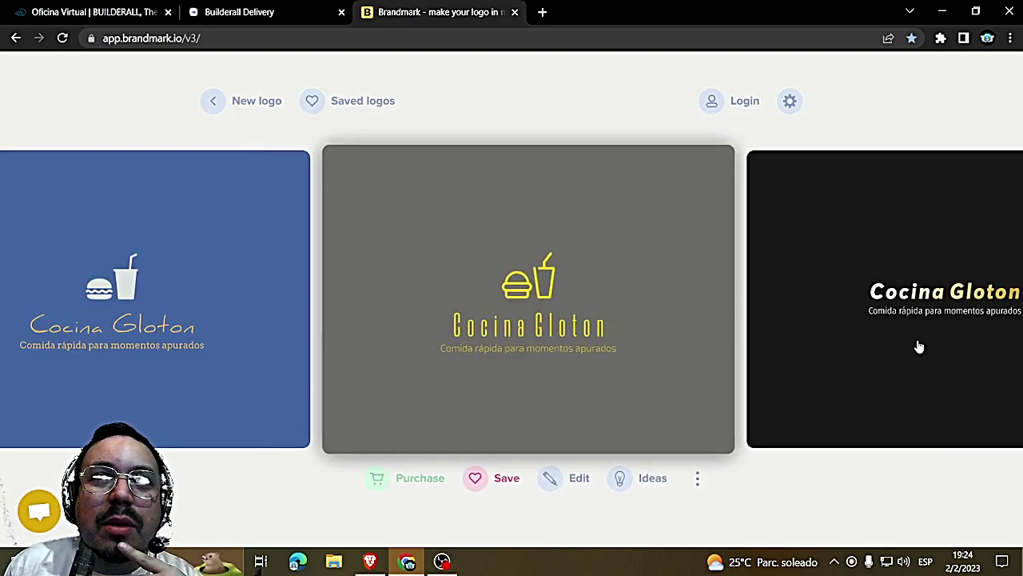
left_click(803, 297)
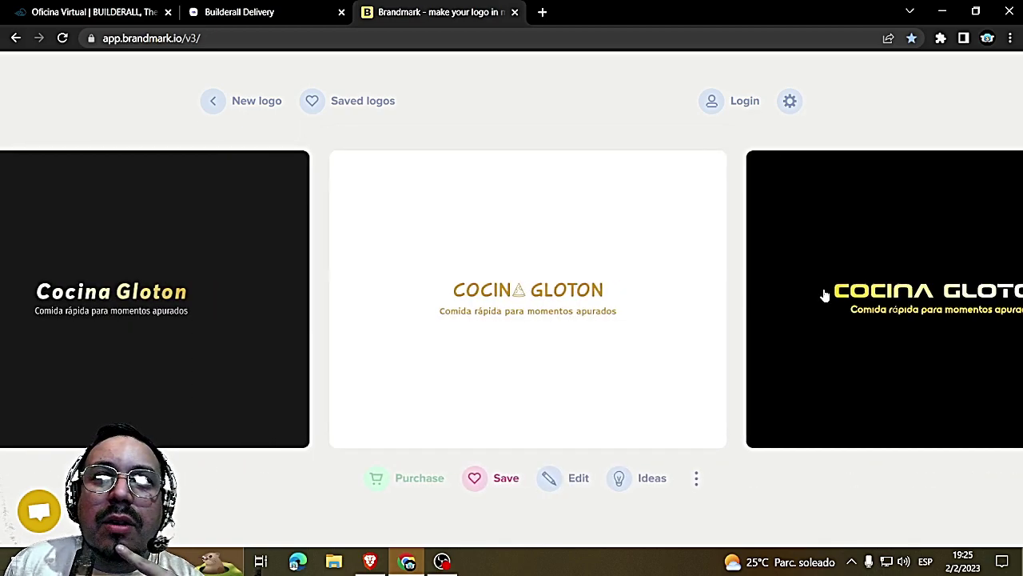
left_click(825, 295)
left_click(851, 304)
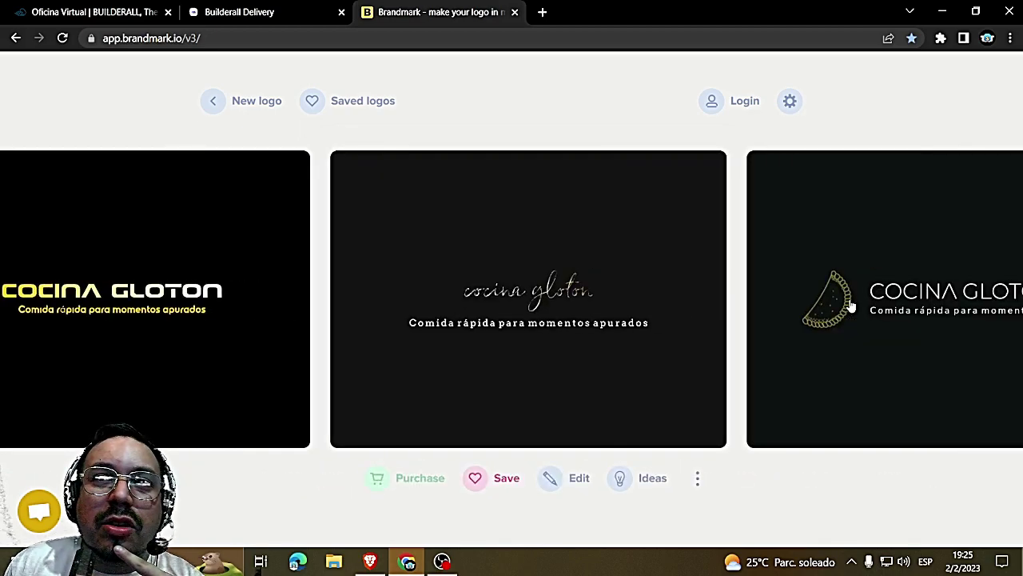
left_click(851, 304)
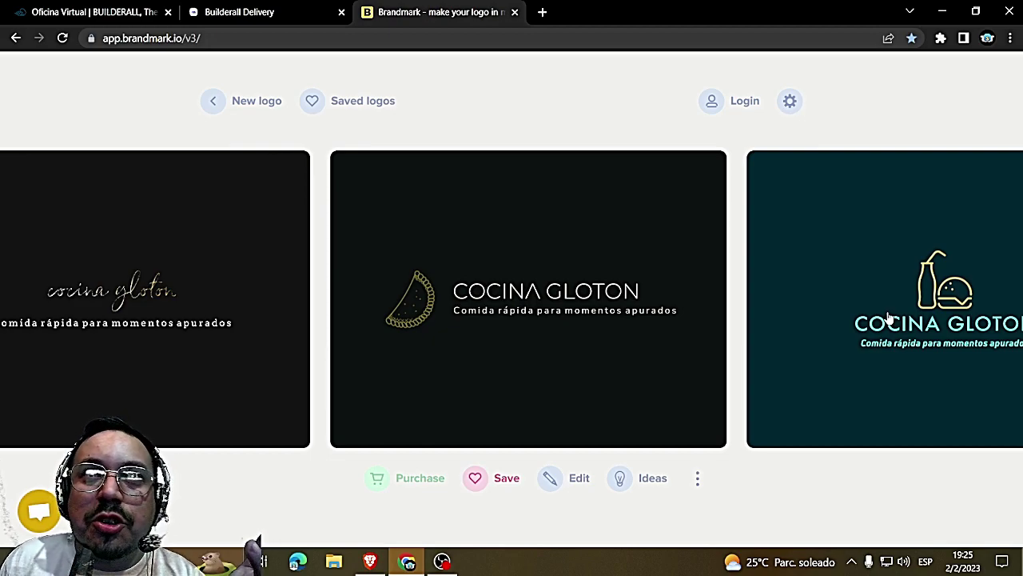
Go through the remaining logo proposals until reaching the black one with a white burger-and-drink icon above the name
left_click(837, 328)
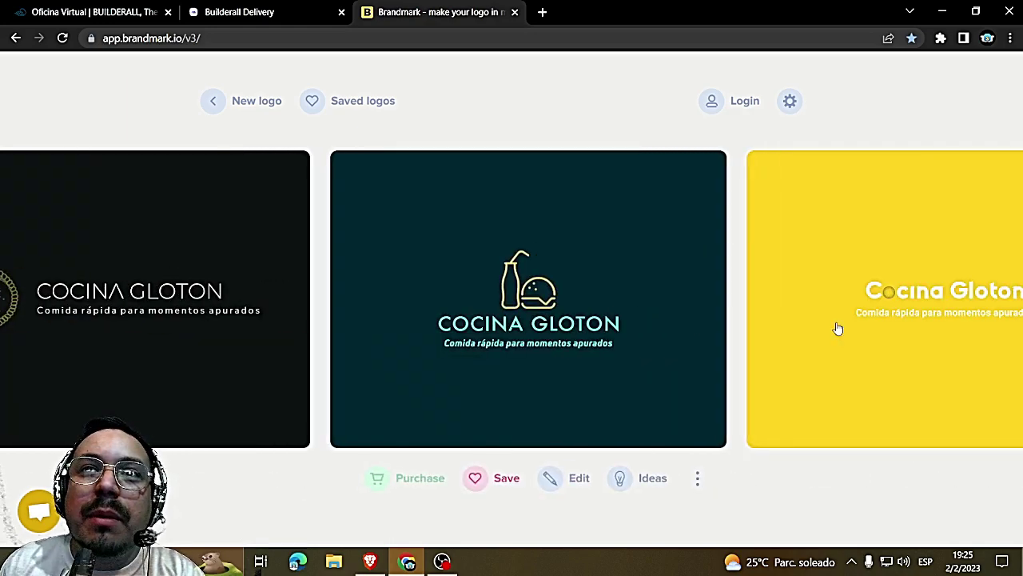
left_click(837, 327)
left_click(836, 327)
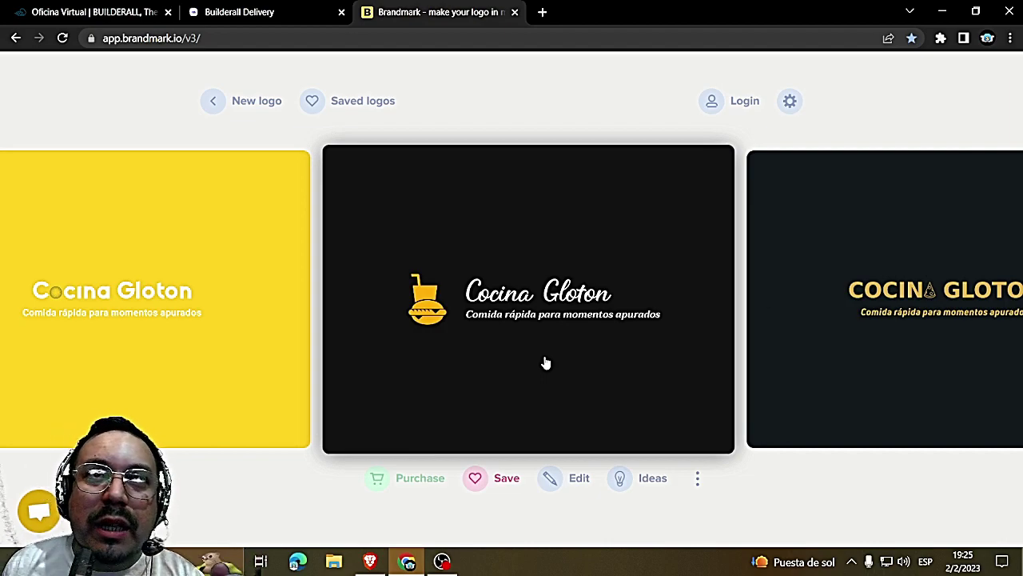
left_click(797, 352)
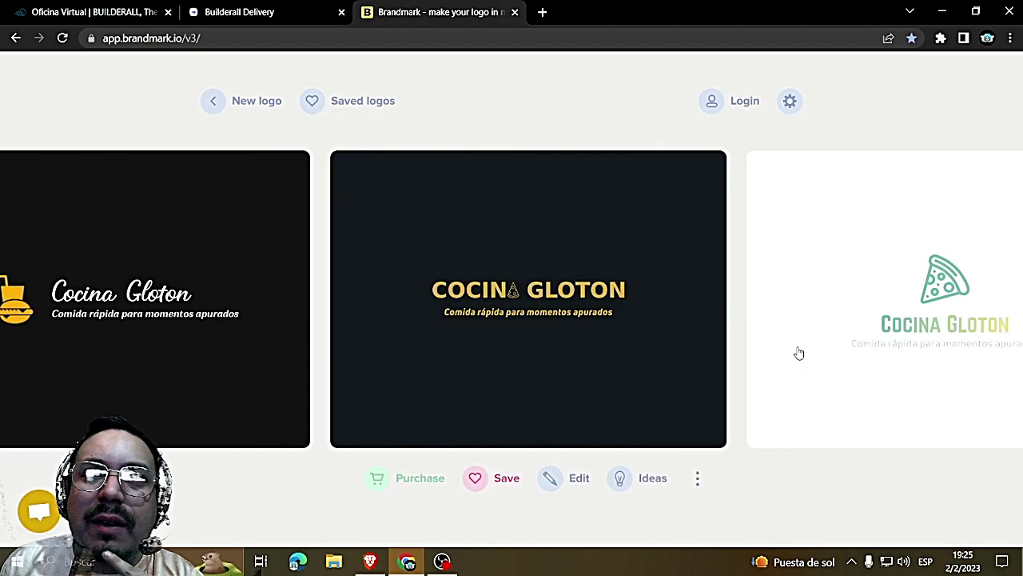
left_click(853, 348)
left_click(853, 349)
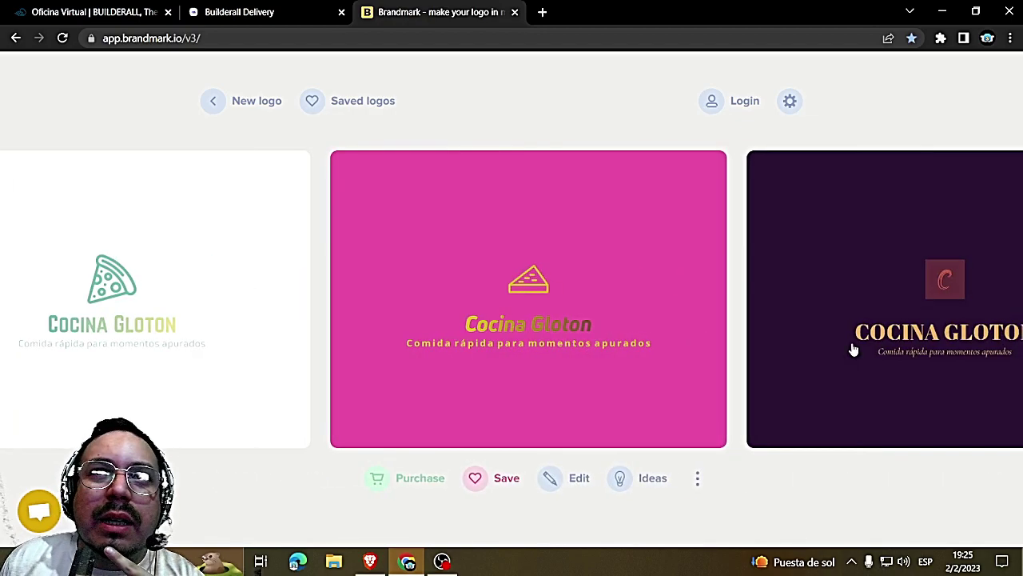
left_click(853, 348)
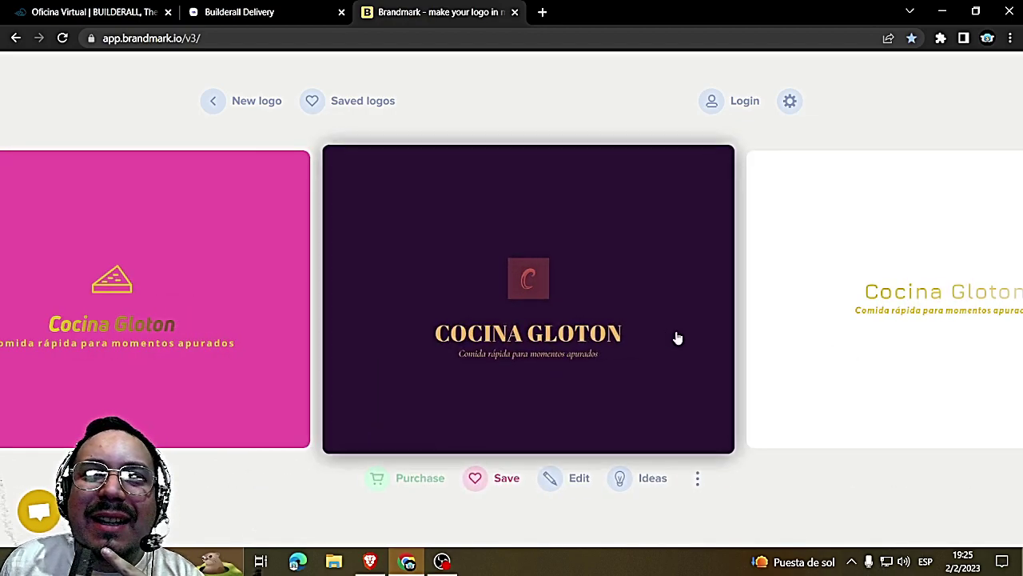
left_click(853, 338)
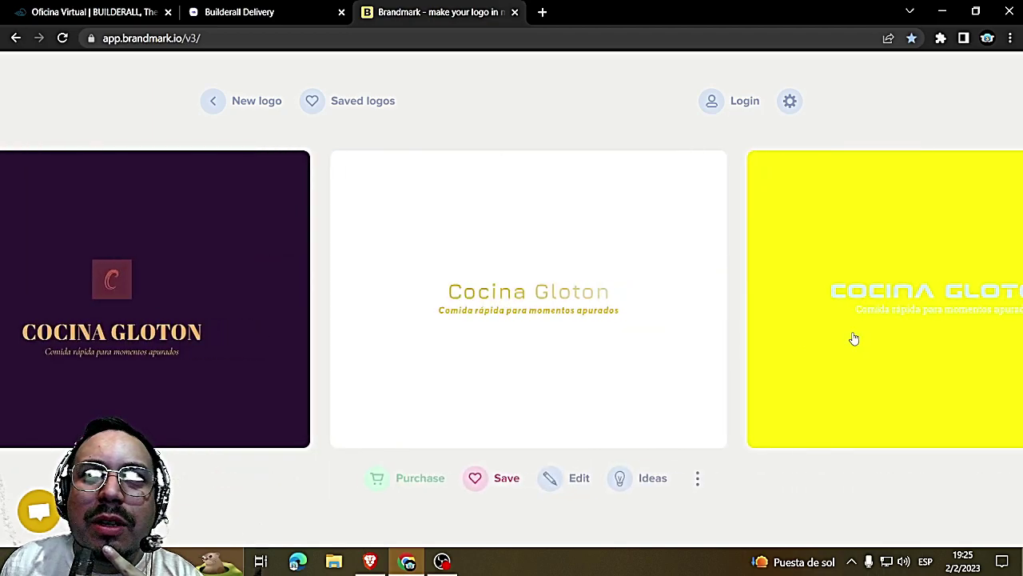
left_click(854, 339)
left_click(854, 338)
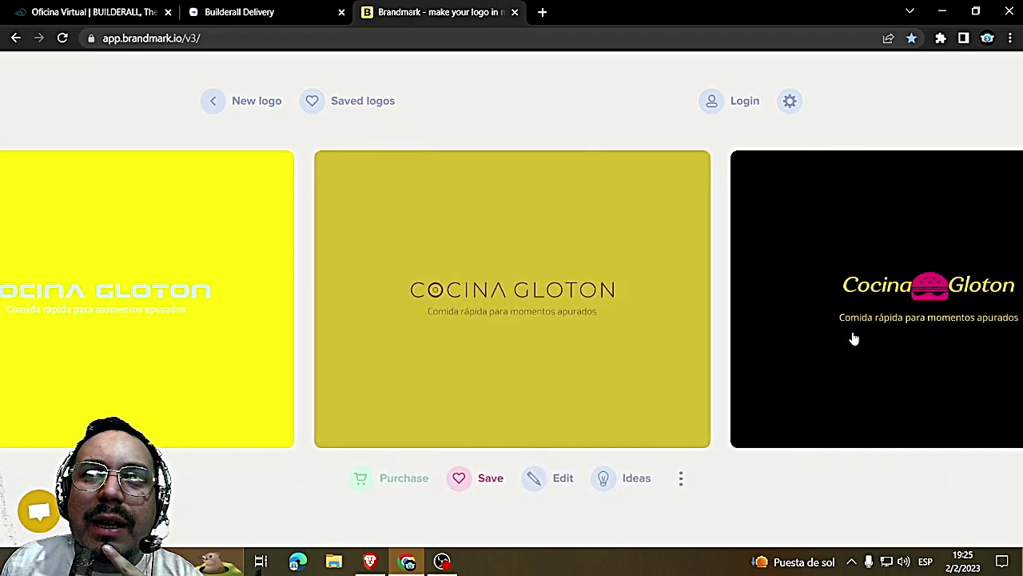
left_click(854, 339)
left_click(854, 339)
left_click(854, 338)
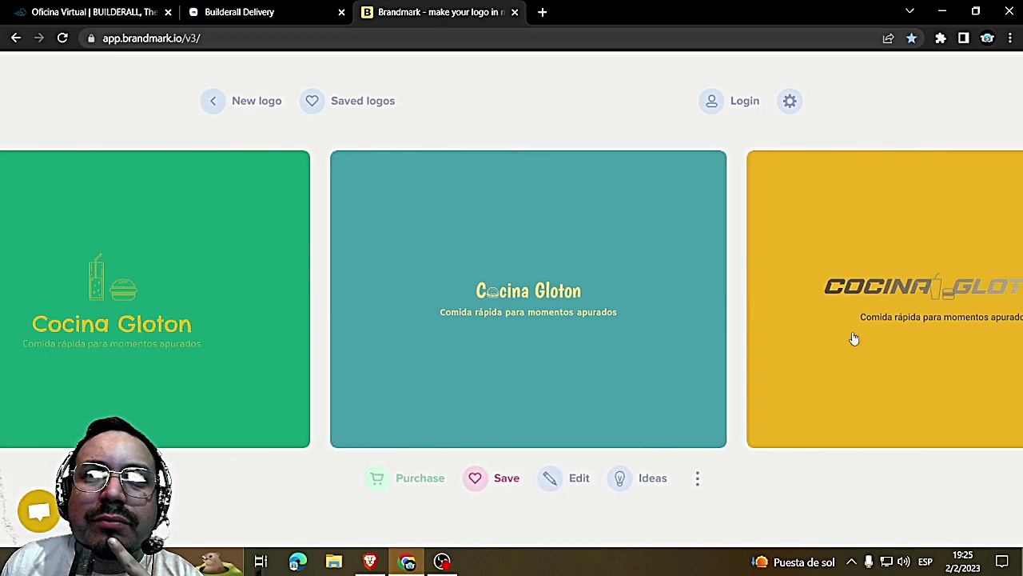
left_click(854, 339)
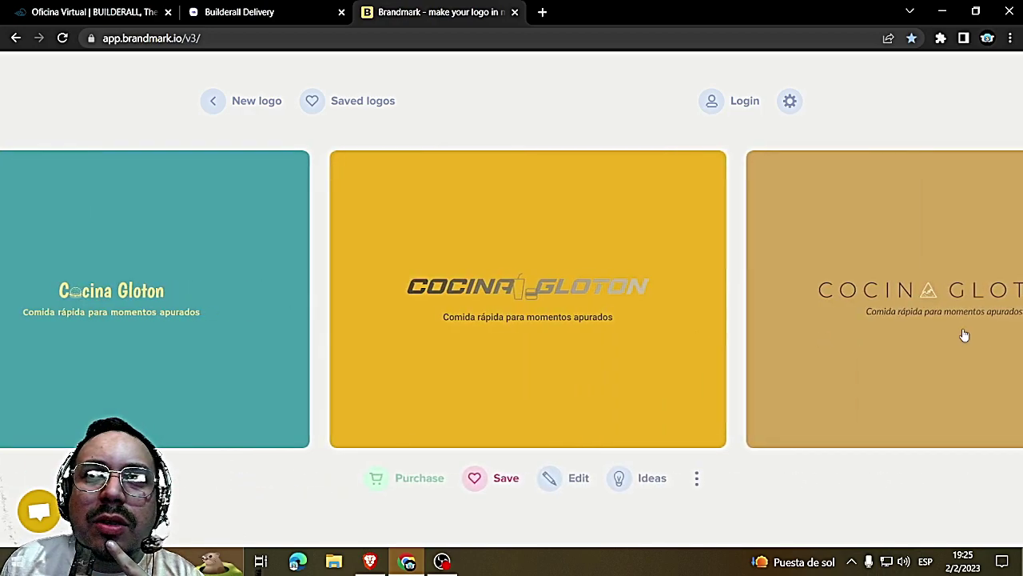
left_click(959, 334)
left_click(939, 333)
left_click(939, 333)
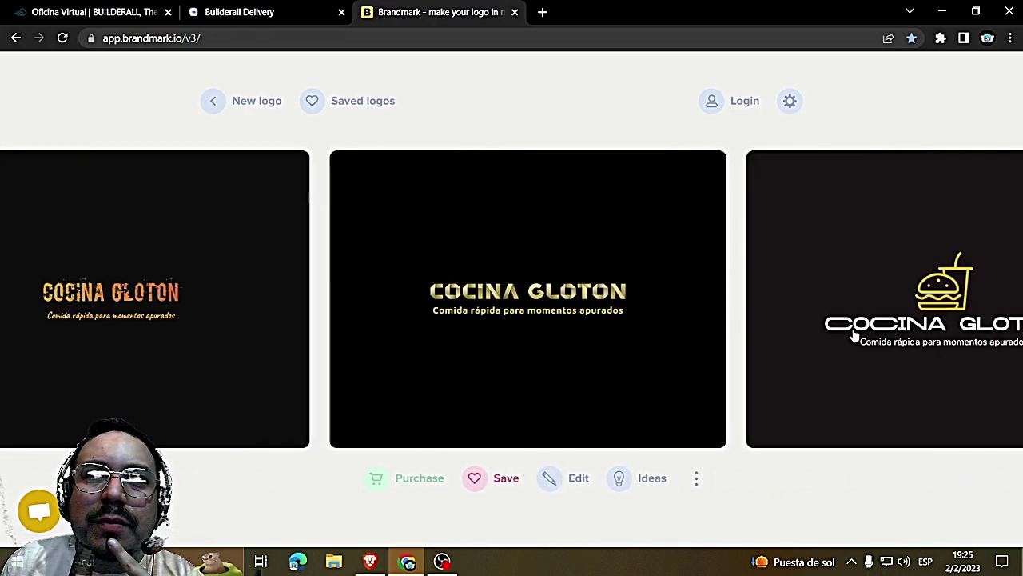
left_click(850, 341)
left_click(846, 347)
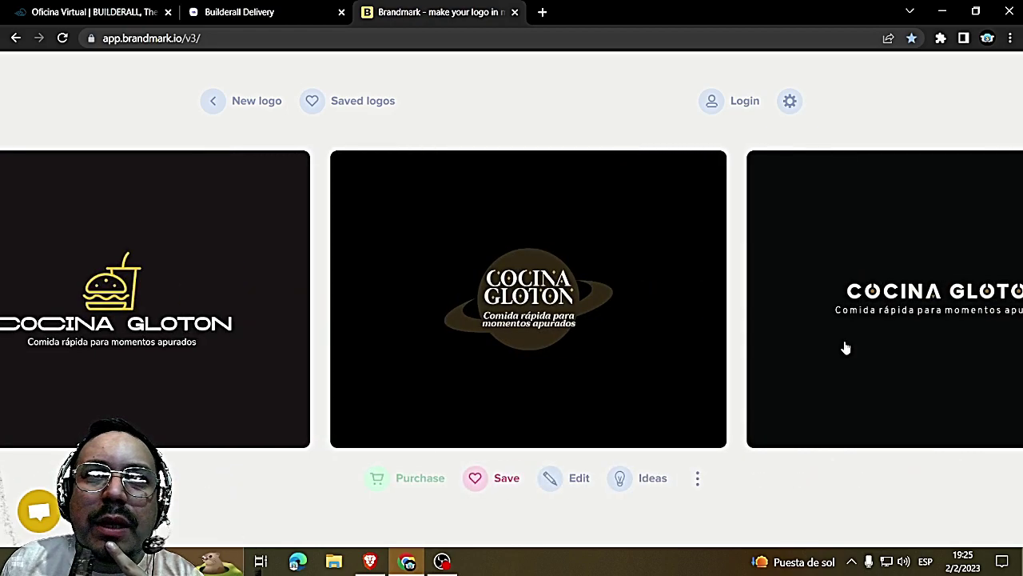
left_click(846, 348)
left_click(846, 348)
left_click(846, 347)
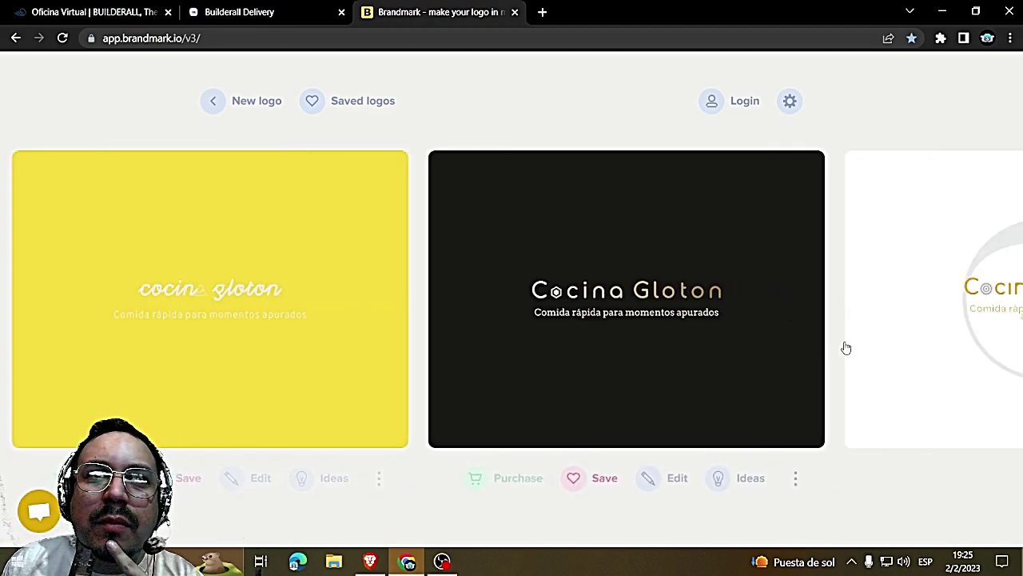
left_click(846, 348)
left_click(846, 347)
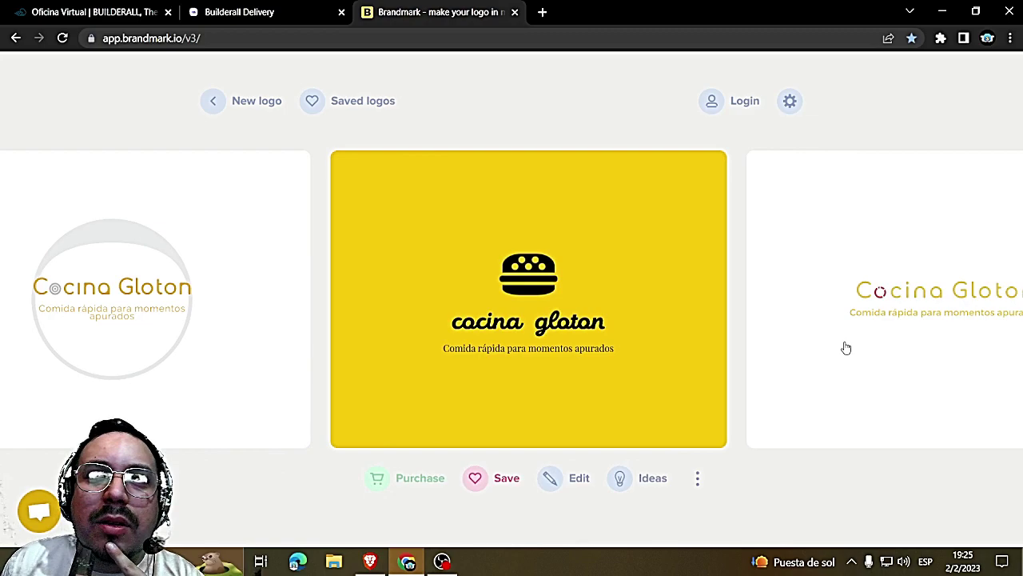
left_click(846, 348)
left_click(846, 347)
left_click(846, 348)
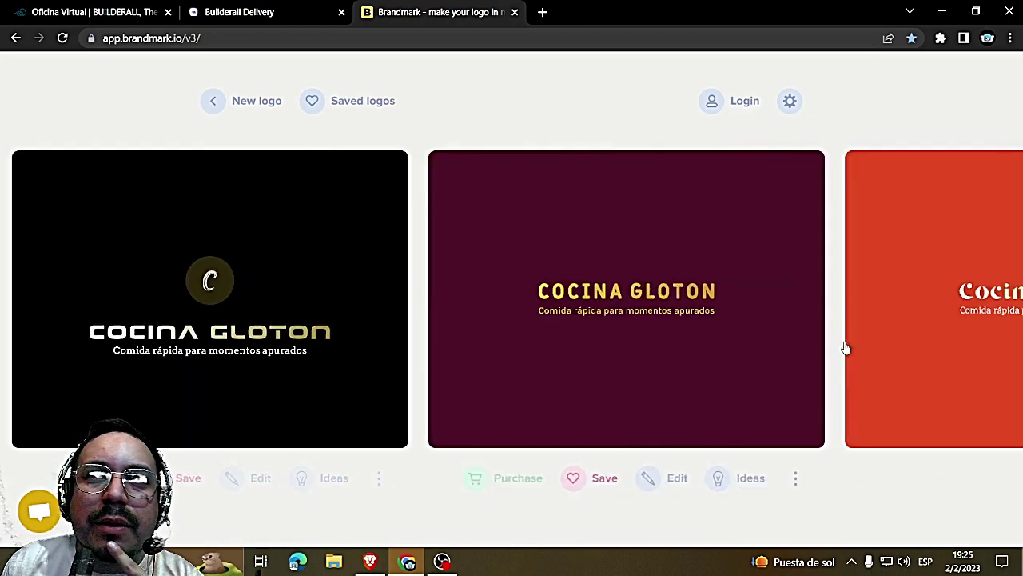
left_click(846, 348)
left_click(845, 348)
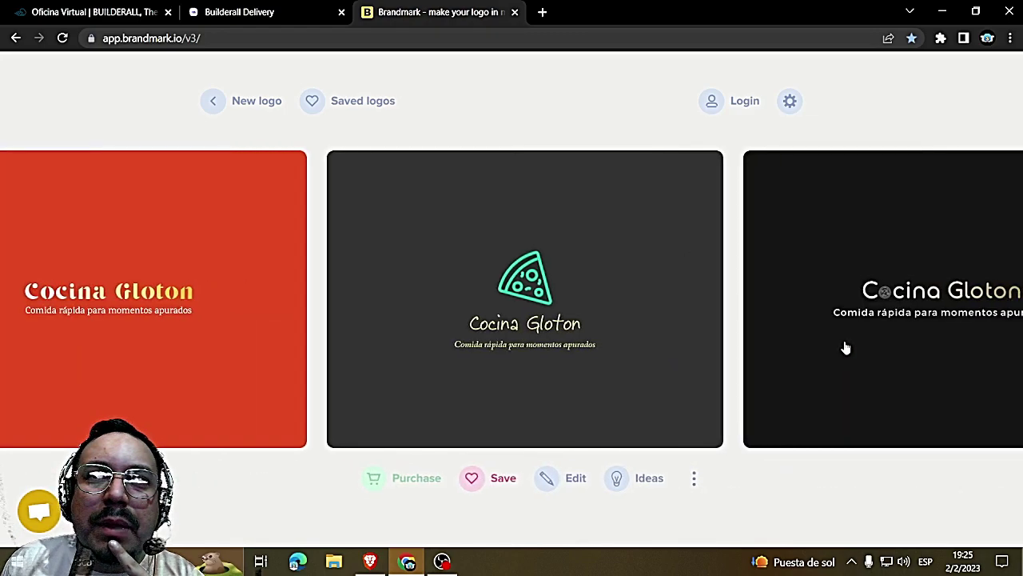
left_click(846, 348)
left_click(846, 347)
left_click(845, 348)
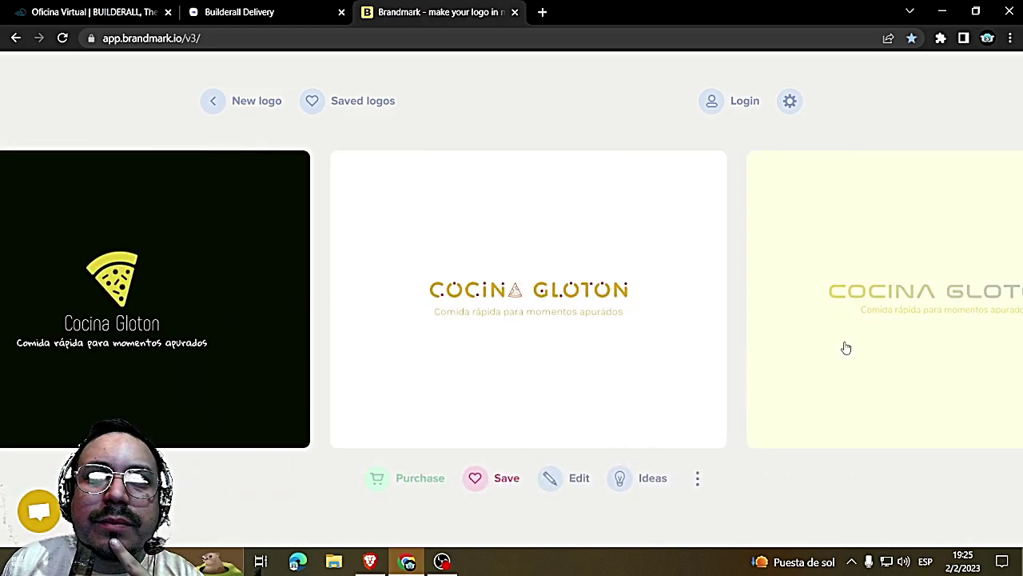
left_click(846, 347)
left_click(845, 348)
left_click(846, 348)
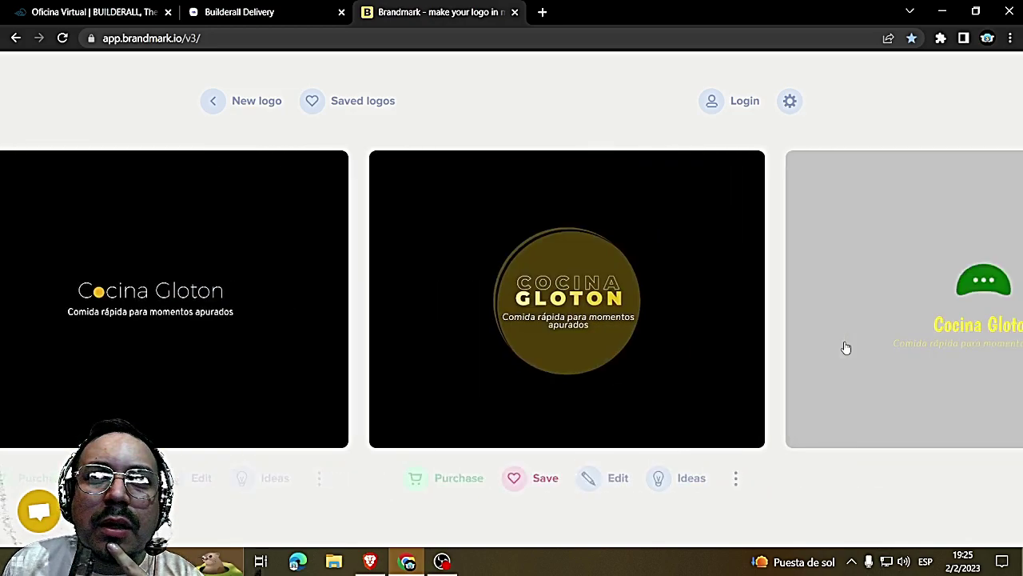
left_click(846, 347)
left_click(845, 348)
left_click(846, 347)
left_click(846, 347)
left_click(846, 348)
left_click(846, 348)
left_click(846, 348)
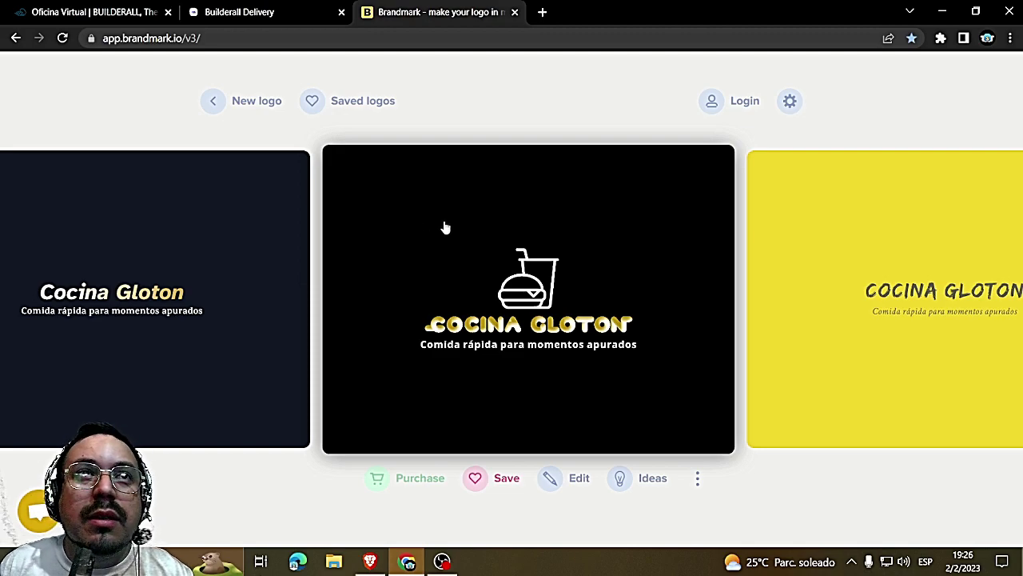
Take a rectangular screen capture of the black burger-and-drink logo proposal and open it in the Snip & Sketch editor
key("super+shift+s")
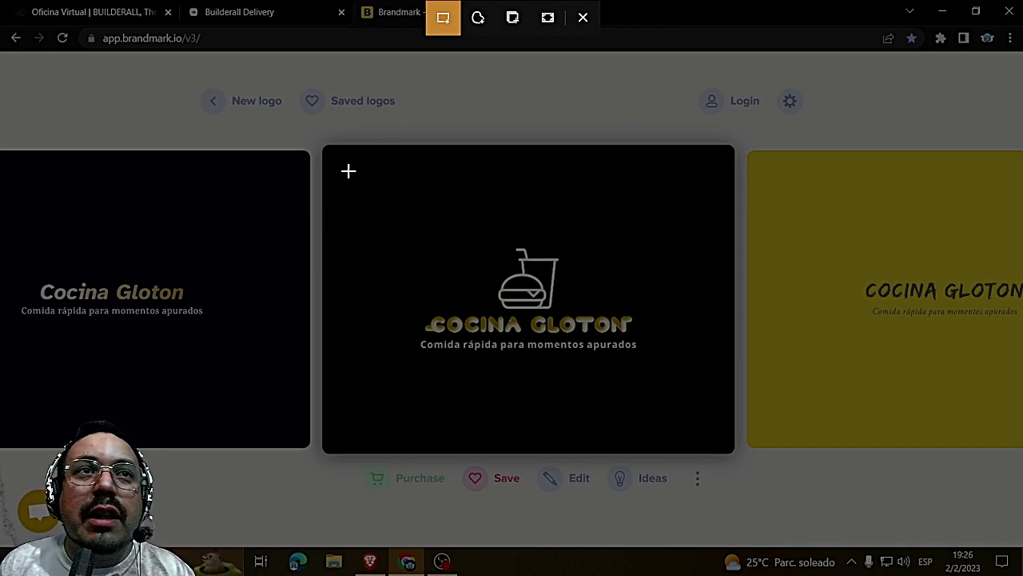
left_click_drag(321, 146, 732, 452)
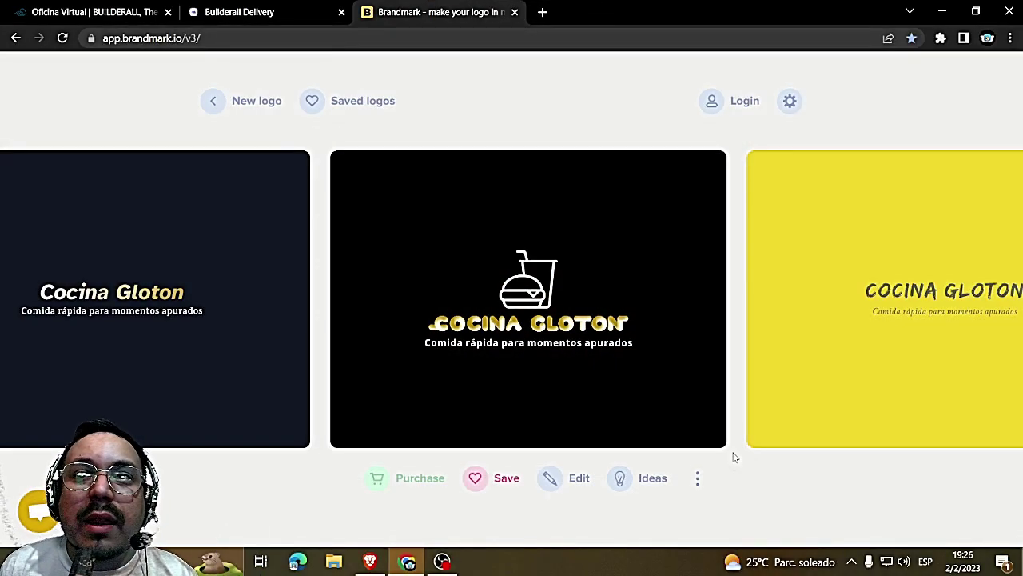
left_click(907, 361)
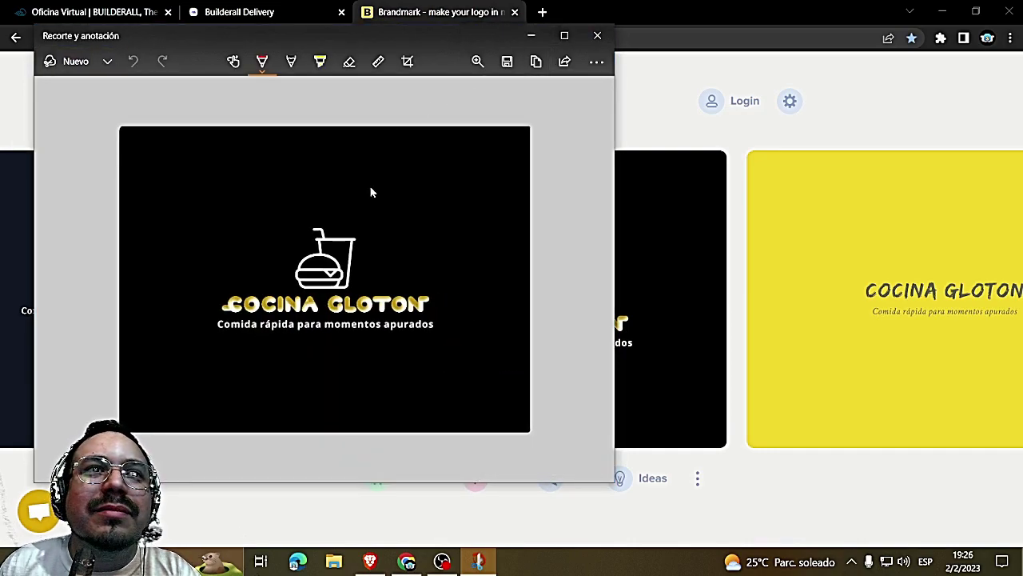
Save the logo capture as a PNG named "Log" in the WEB DE COMIDAS folder and close the capture editor
key("ctrl+s")
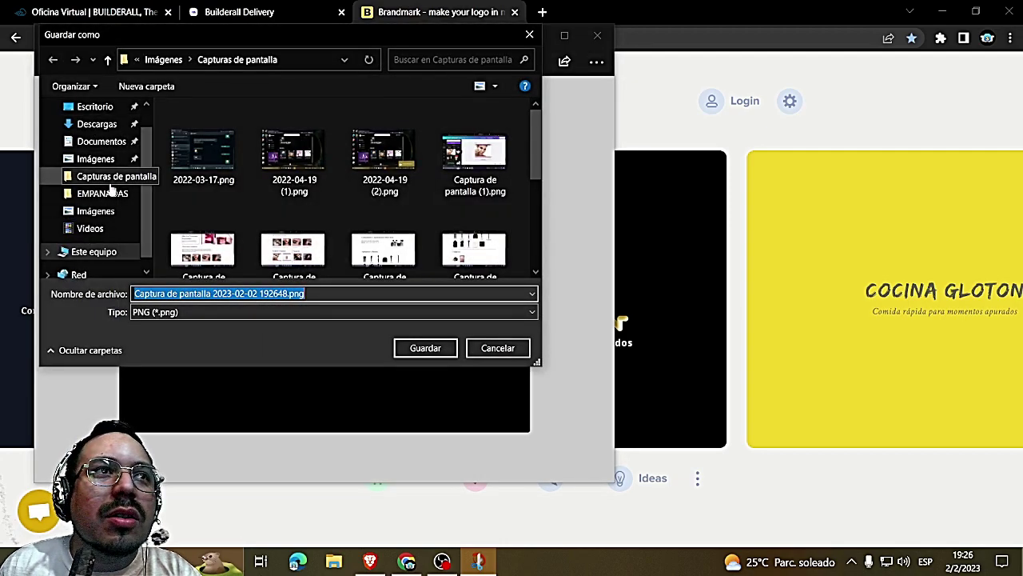
left_click(103, 194)
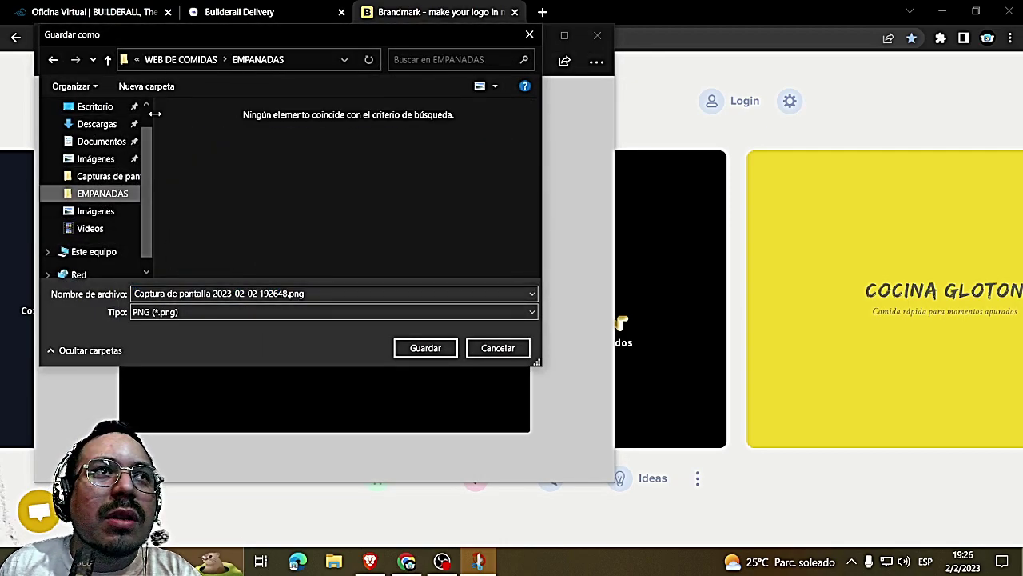
left_click(192, 60)
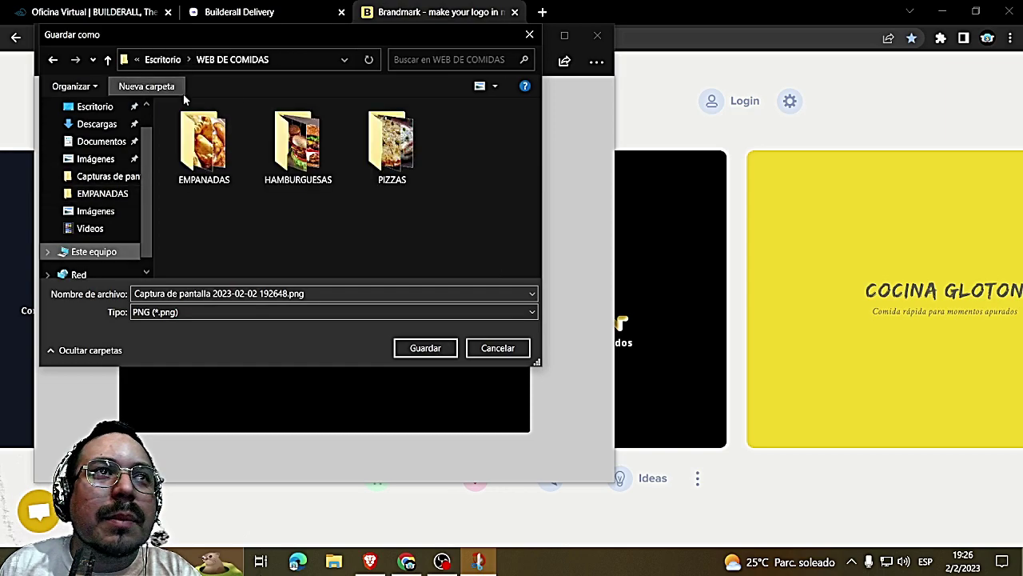
left_click(287, 293)
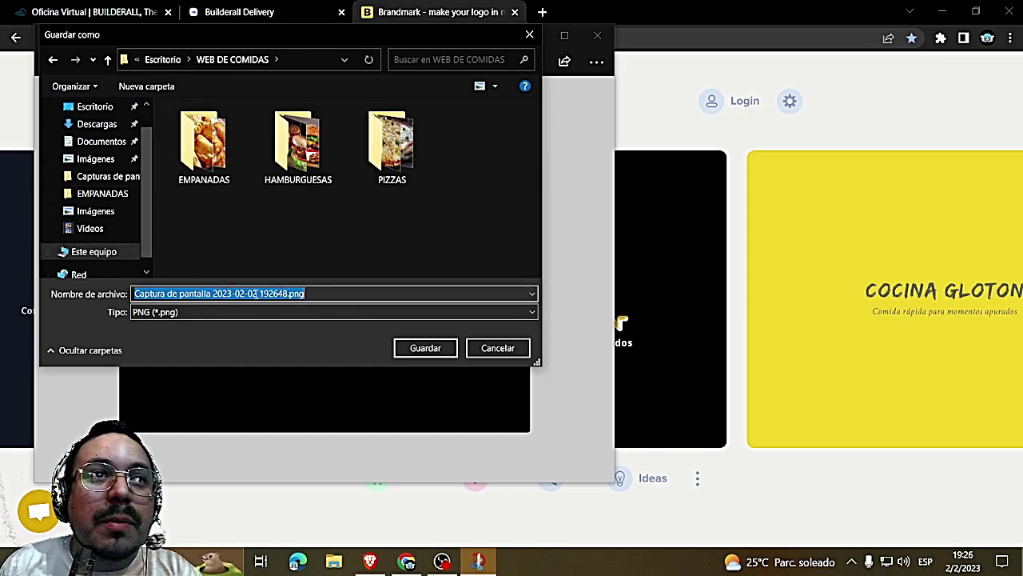
left_click(285, 293)
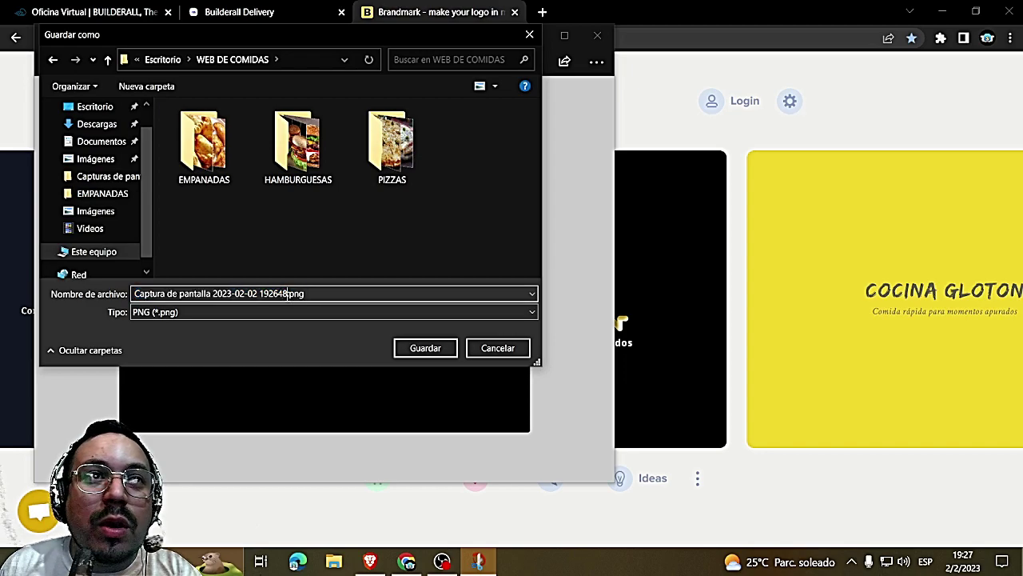
left_click_drag(287, 294, 78, 310)
type("Log")
key("Return")
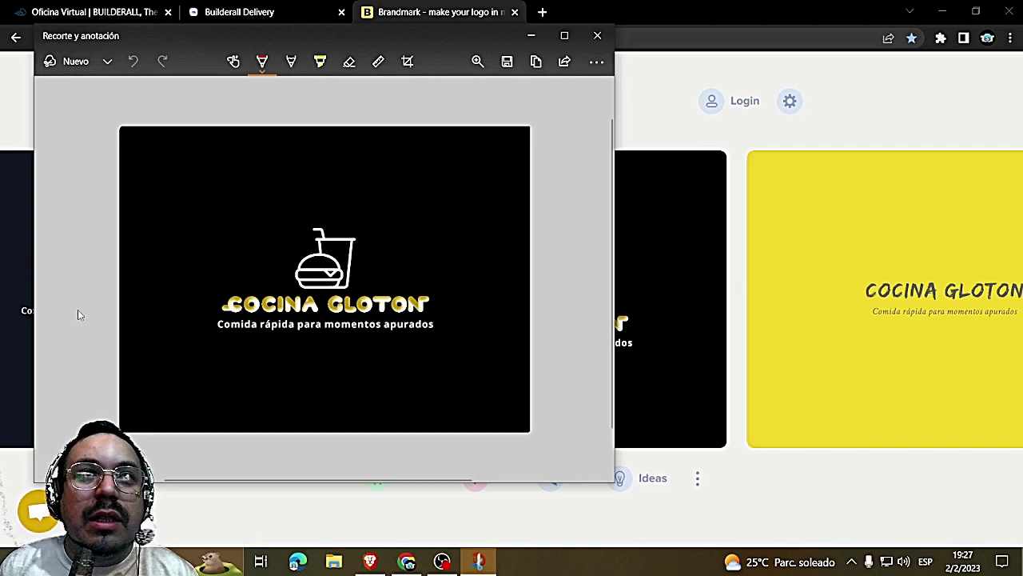
left_click(597, 36)
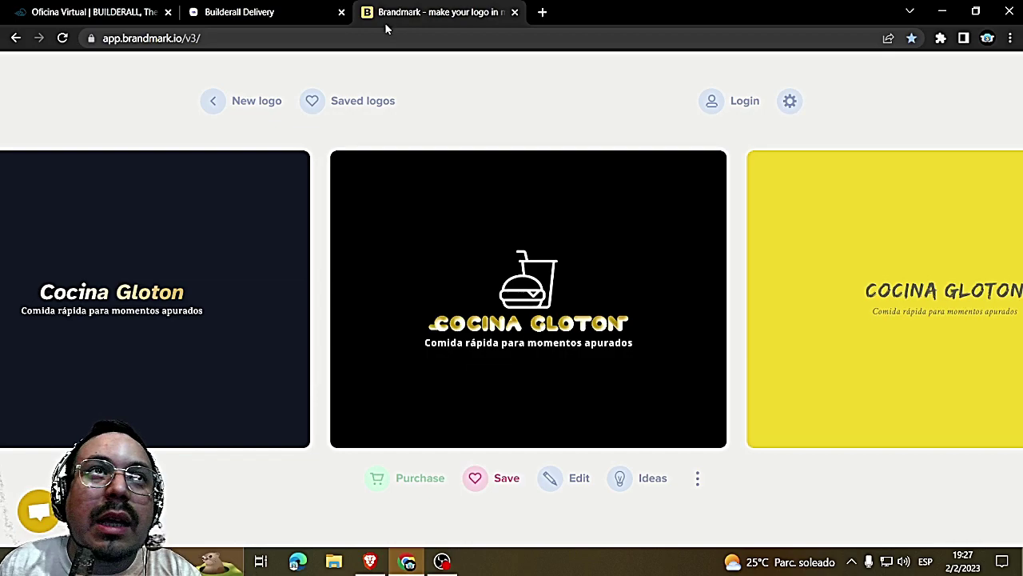
Close Brandmark, return to the Builderall Delivery store page, and upload the saved logo from WEB DE COMIDAS as the store image, accepting the crop
left_click(514, 12)
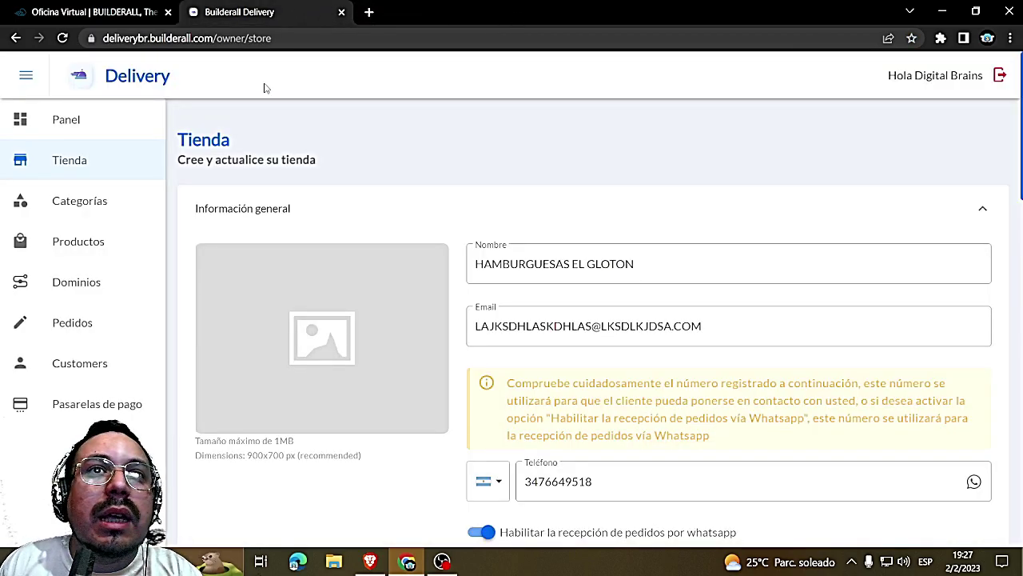
left_click(311, 333)
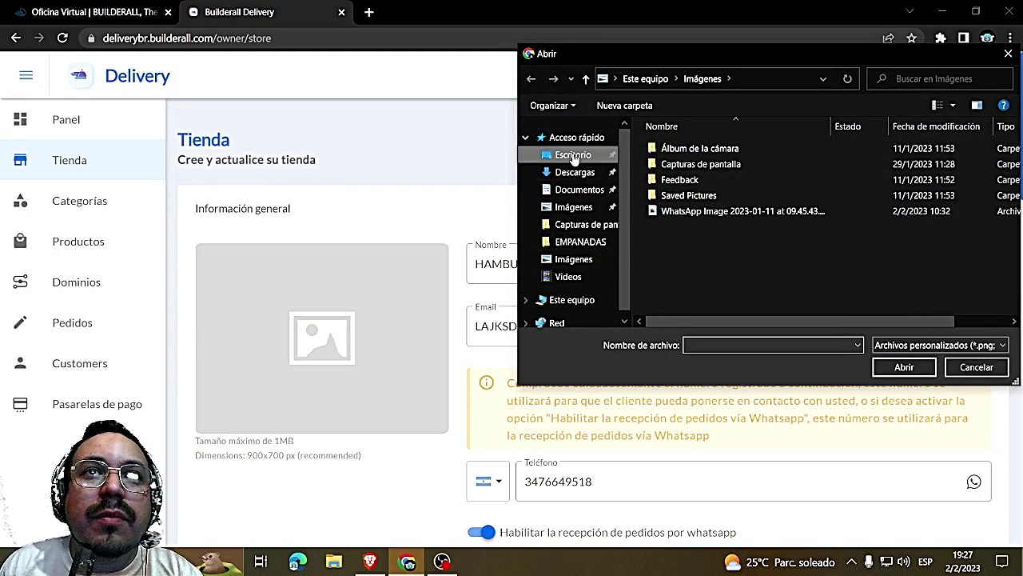
left_click(573, 157)
double_click(714, 225)
left_click(963, 172)
left_click(904, 367)
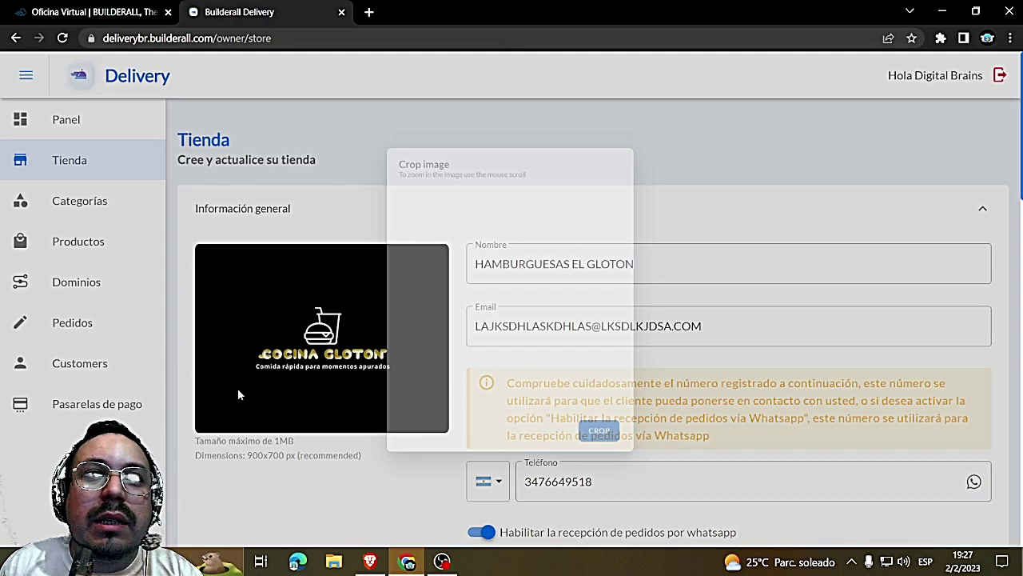
left_click(641, 491)
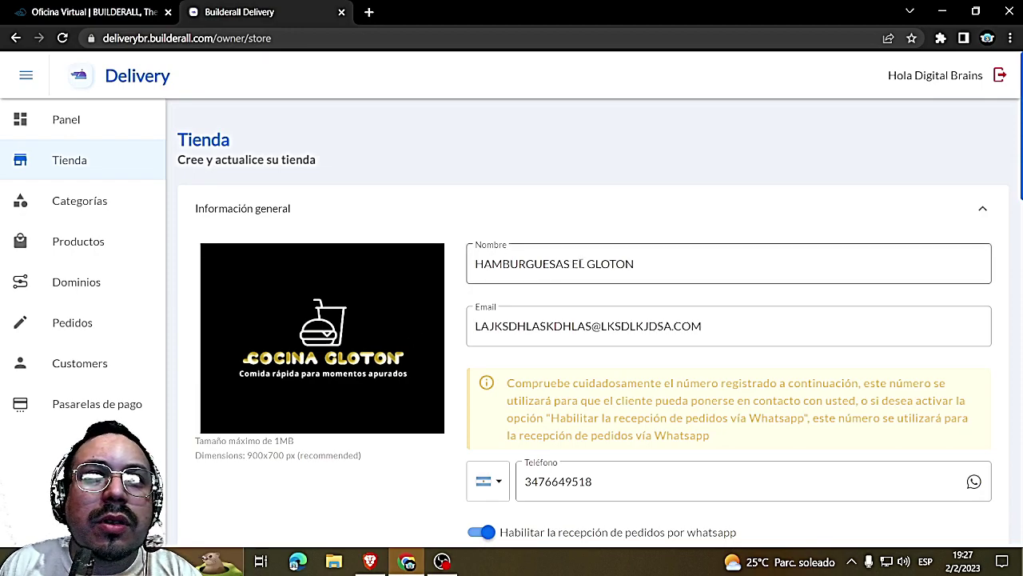
Rename the store to "COCINA EL GLOTON" by replacing the word "HAMBURGUESAS"
left_click_drag(572, 266, 373, 274)
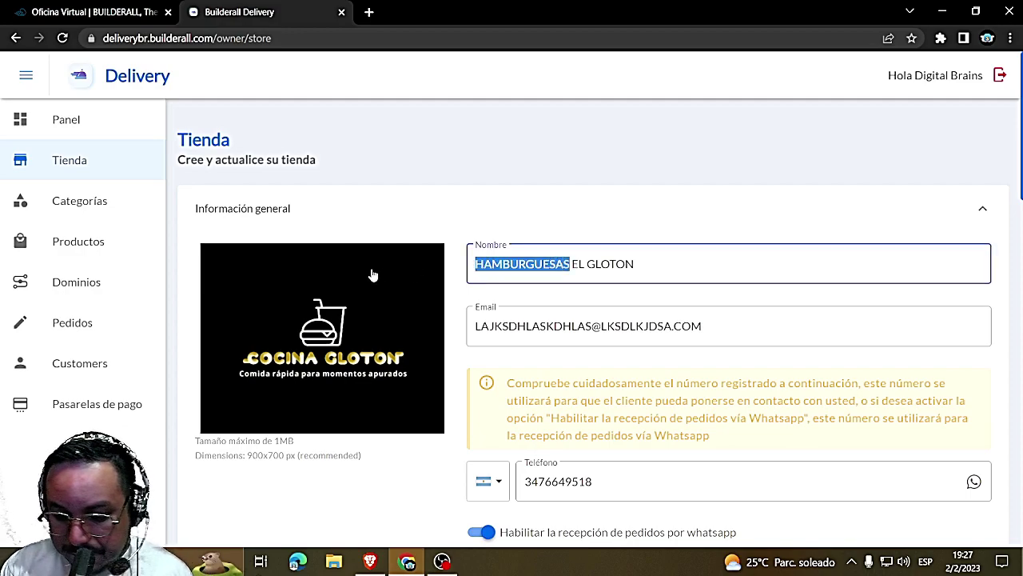
type("COCINA")
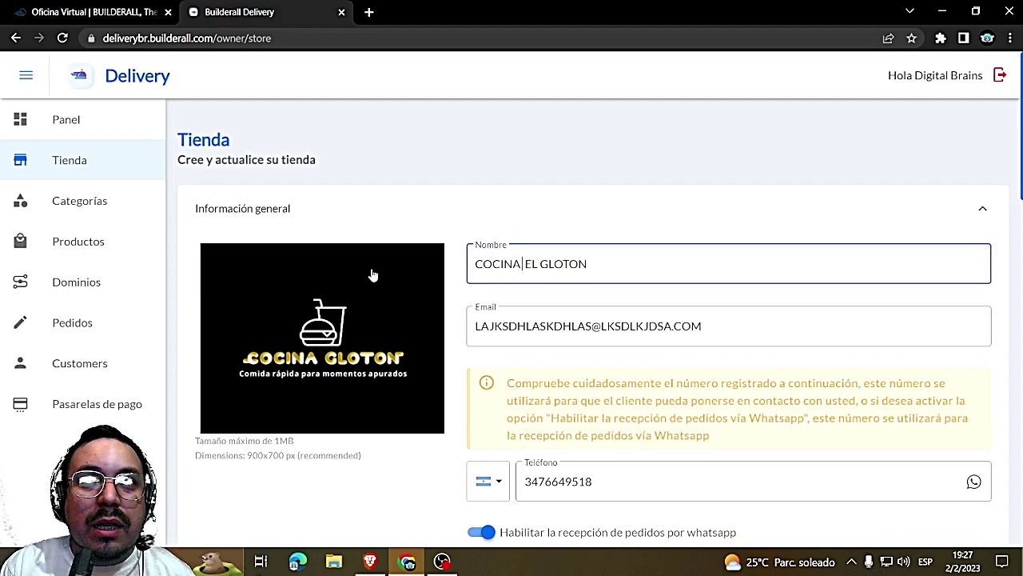
key("BackSpace")
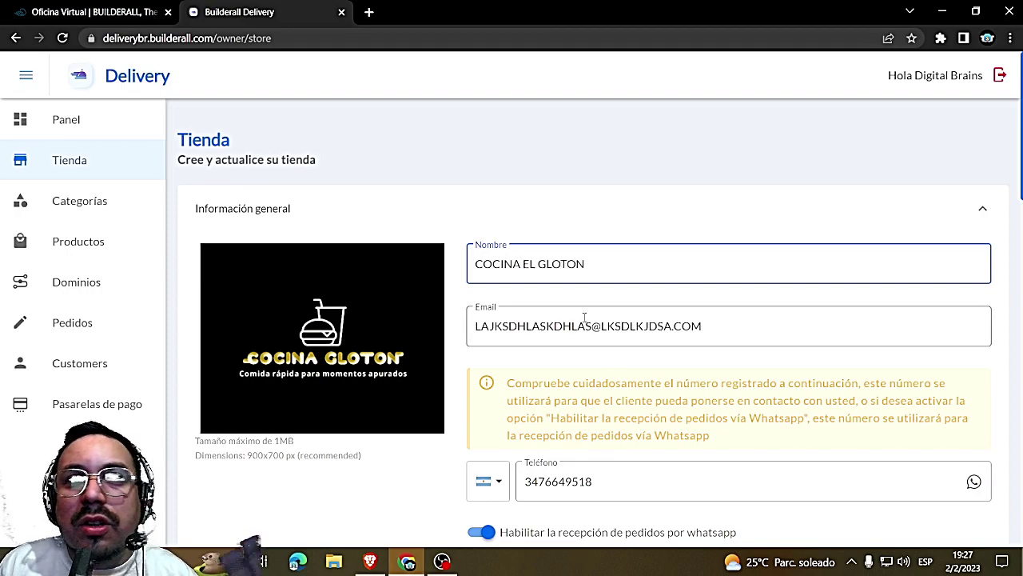
Review the store's contact details and address, then inspect the options for accepted payment methods
scroll(662, 335, "down", 1)
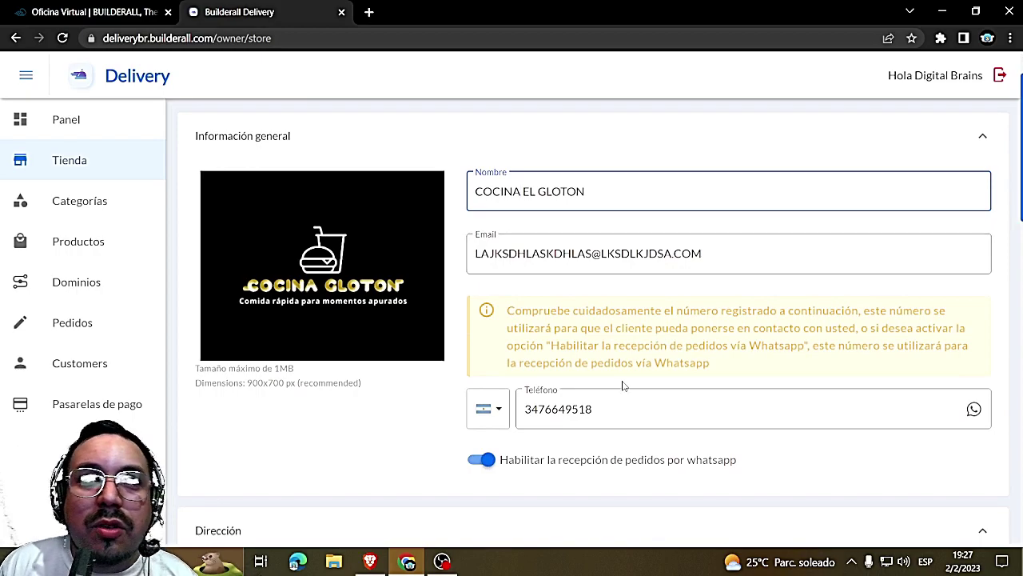
scroll(623, 386, "down", 2)
scroll(624, 385, "down", 1)
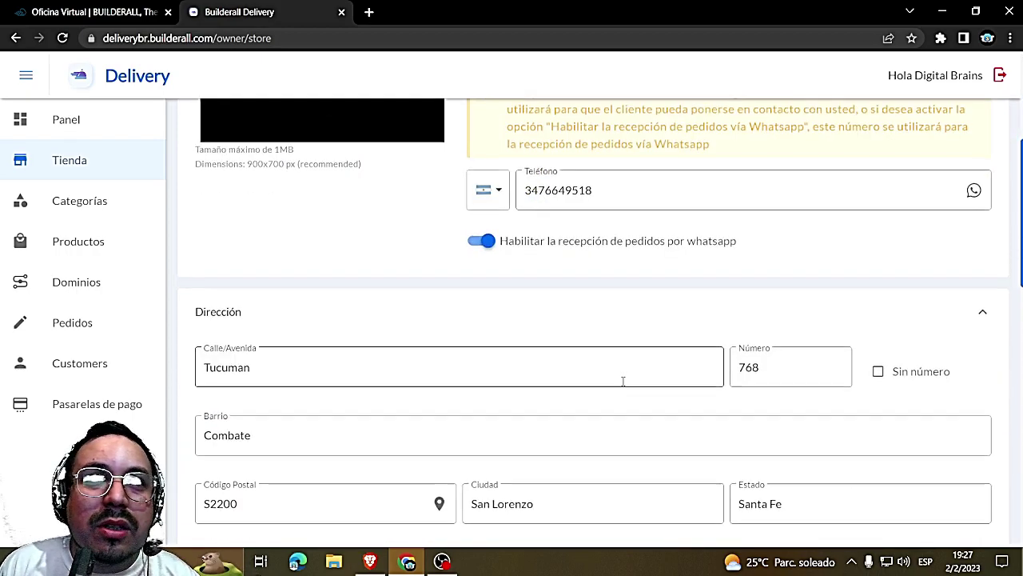
scroll(623, 381, "down", 2)
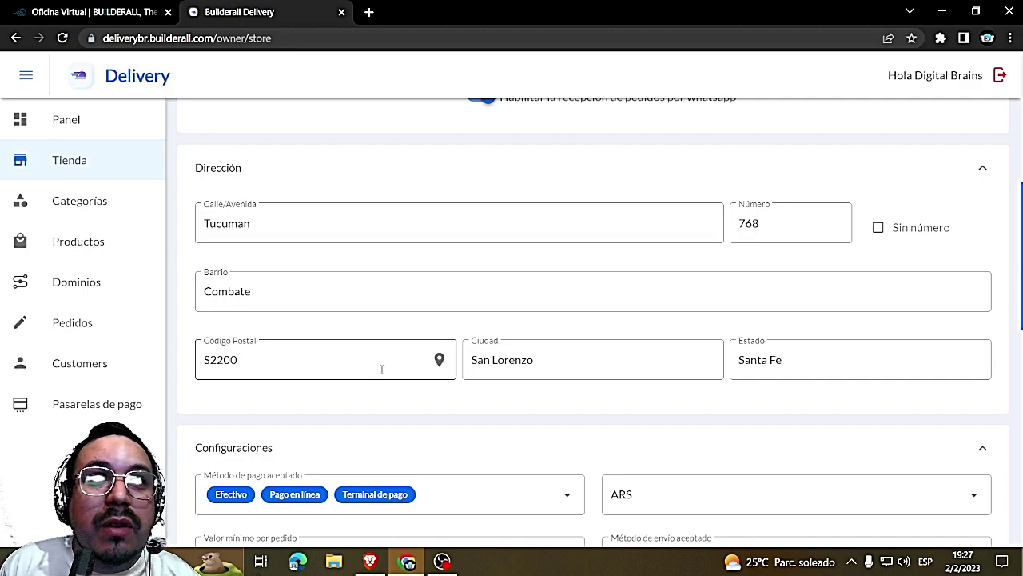
scroll(706, 360, "down", 2)
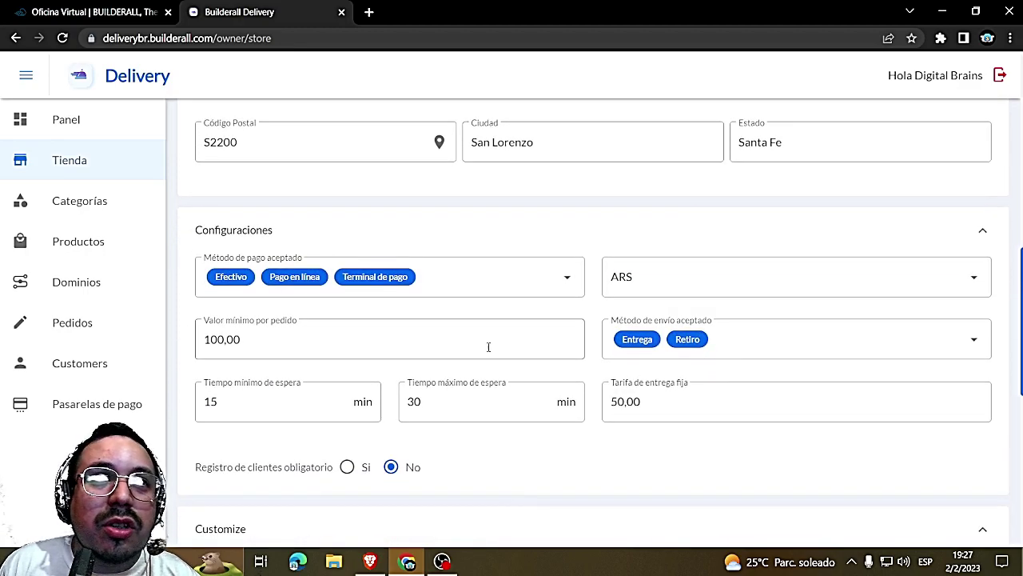
left_click(566, 278)
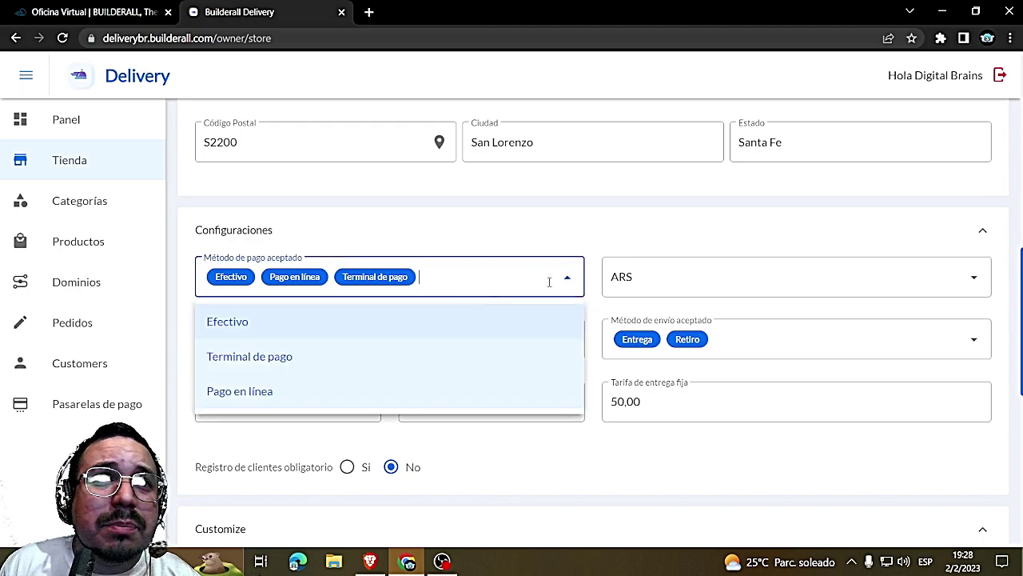
scroll(621, 290, "down", 2)
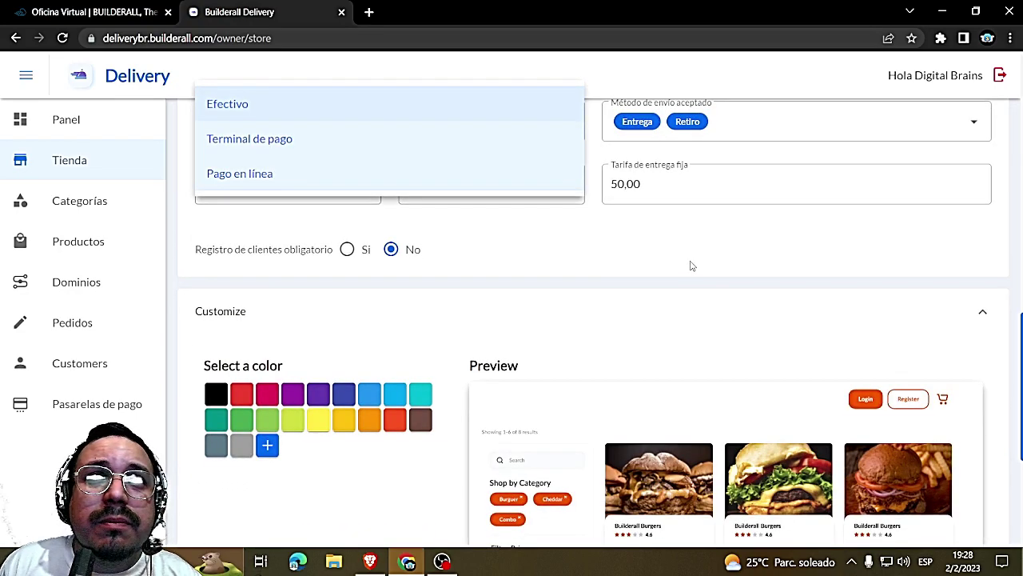
left_click(692, 266)
scroll(692, 266, "up", 3)
Reselect ARS as the store currency and check the options for accepted shipping methods
left_click(785, 354)
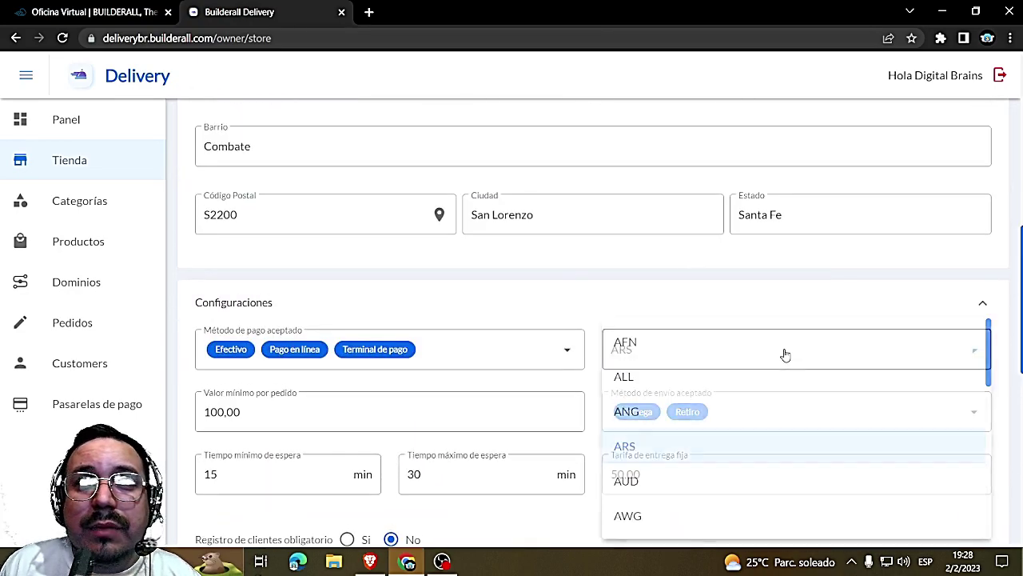
left_click(785, 354)
left_click(783, 355)
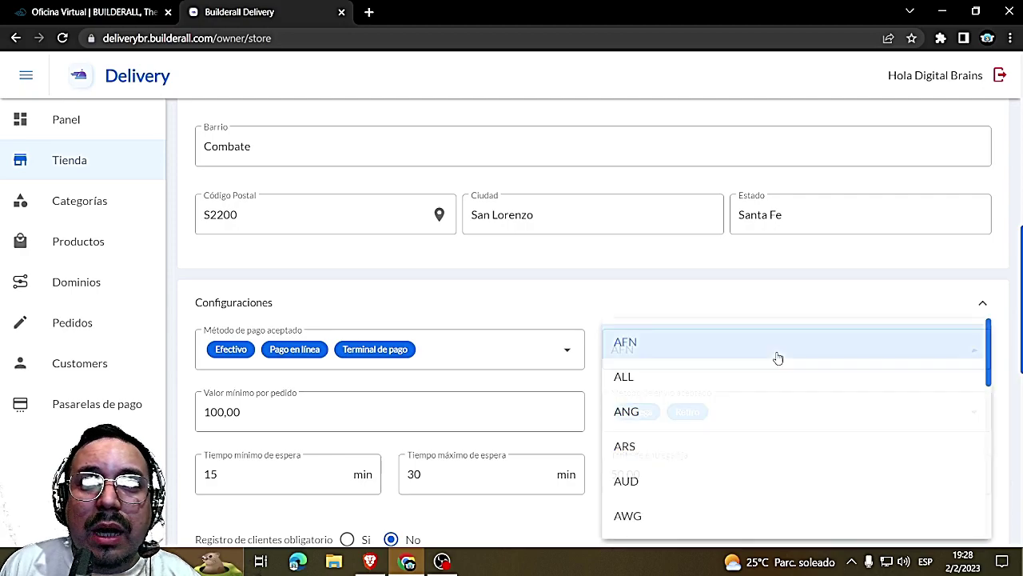
left_click(628, 449)
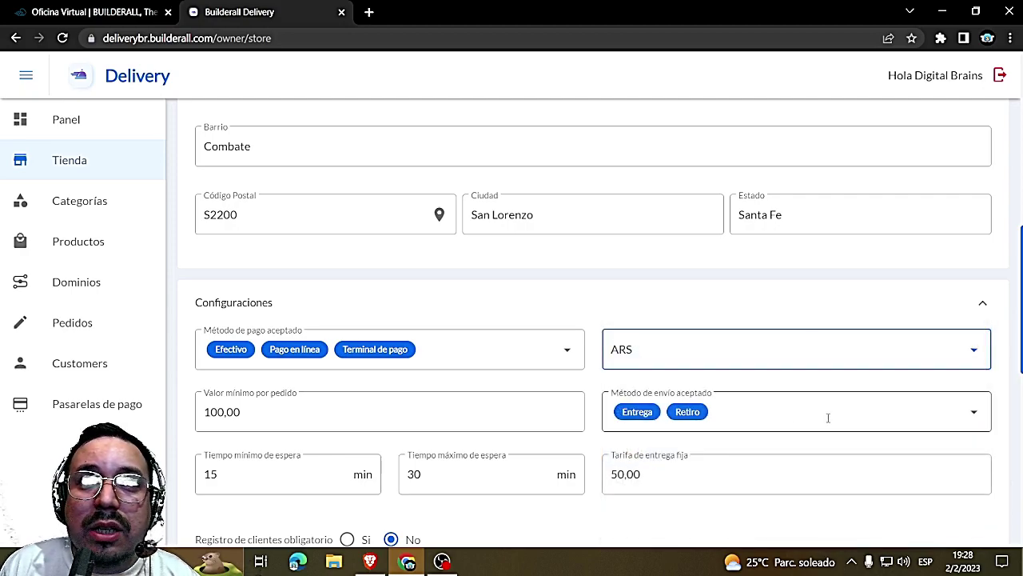
left_click(881, 412)
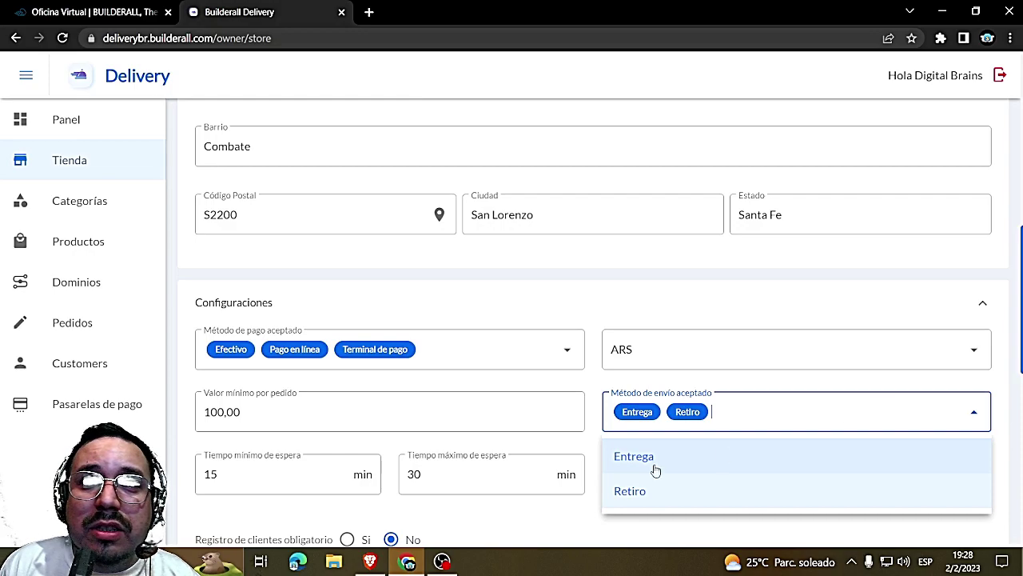
left_click(529, 526)
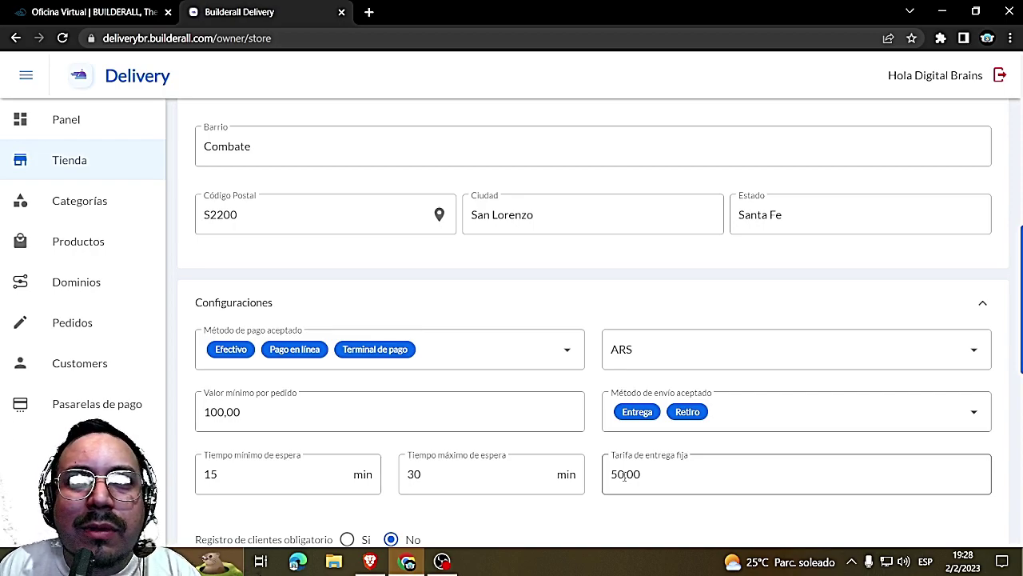
Set the store's minimum waiting time to 30 min and the maximum waiting time to 60 min
left_click(423, 482)
left_click(297, 486)
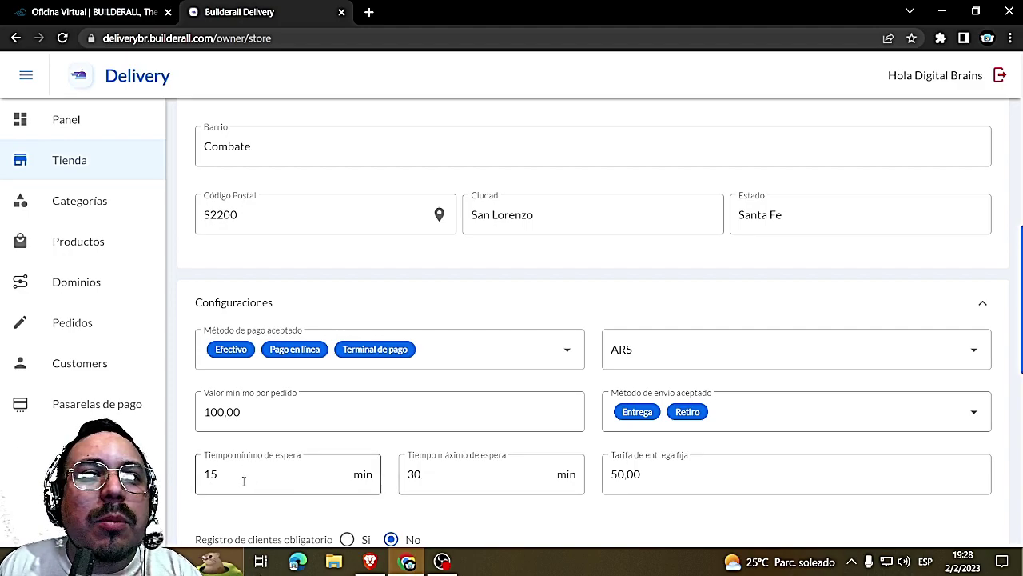
left_click_drag(227, 479, 201, 481)
type("30")
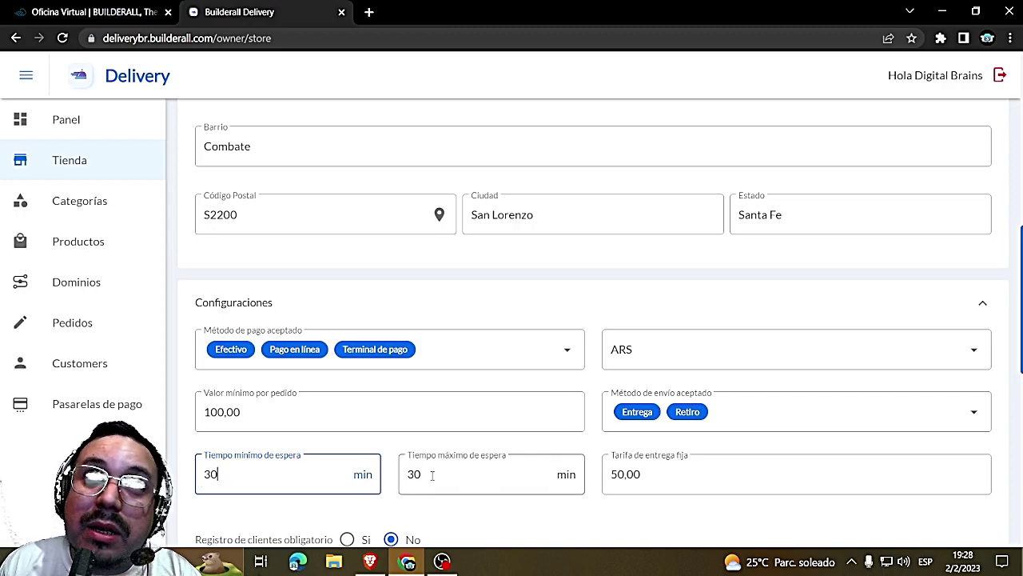
left_click_drag(432, 475, 406, 478)
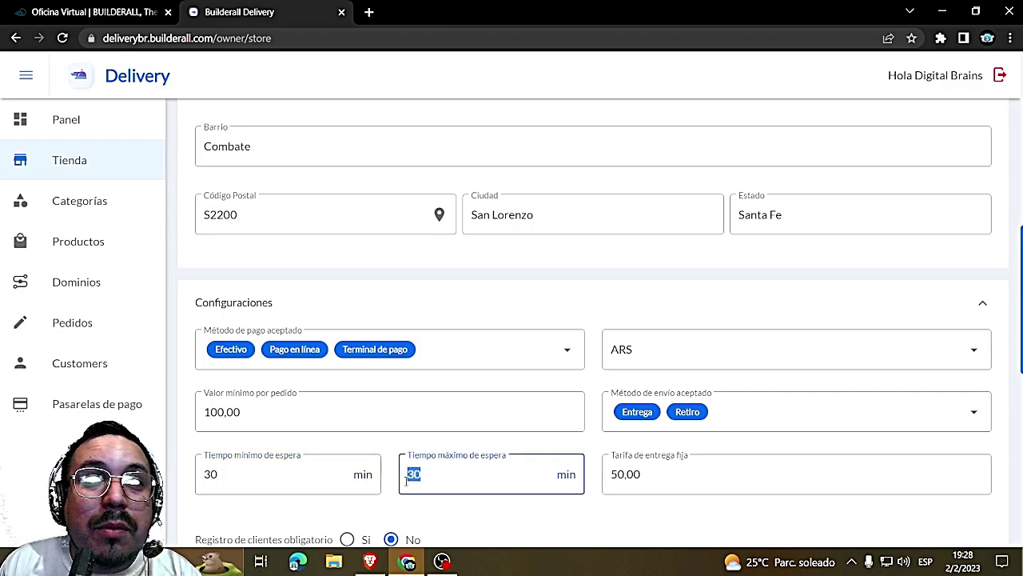
type("60")
left_click(518, 529)
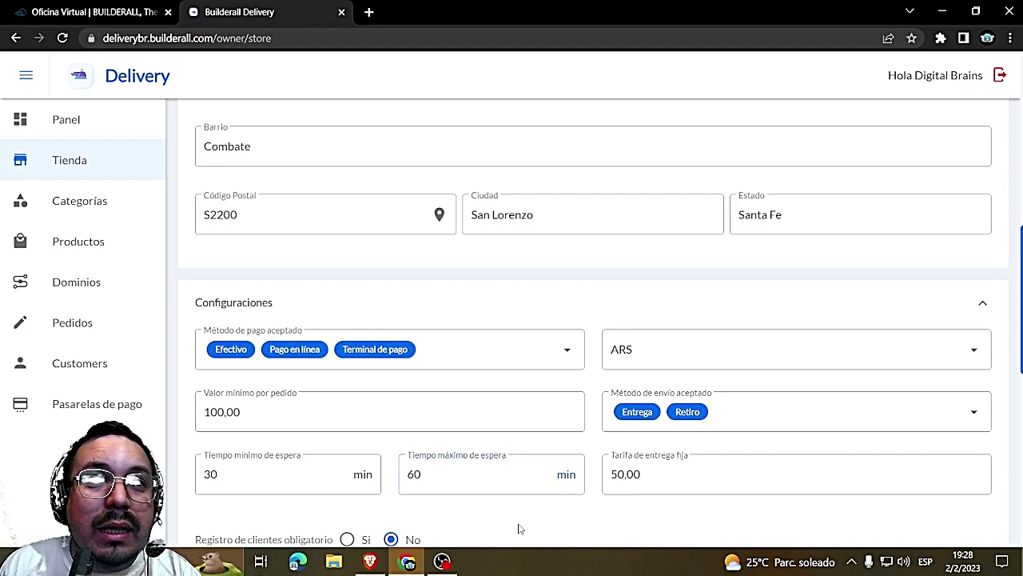
Try several theme colours for the store, including purple, black, green, turquoise and yellow, in the customization preview
scroll(518, 528, "down", 2)
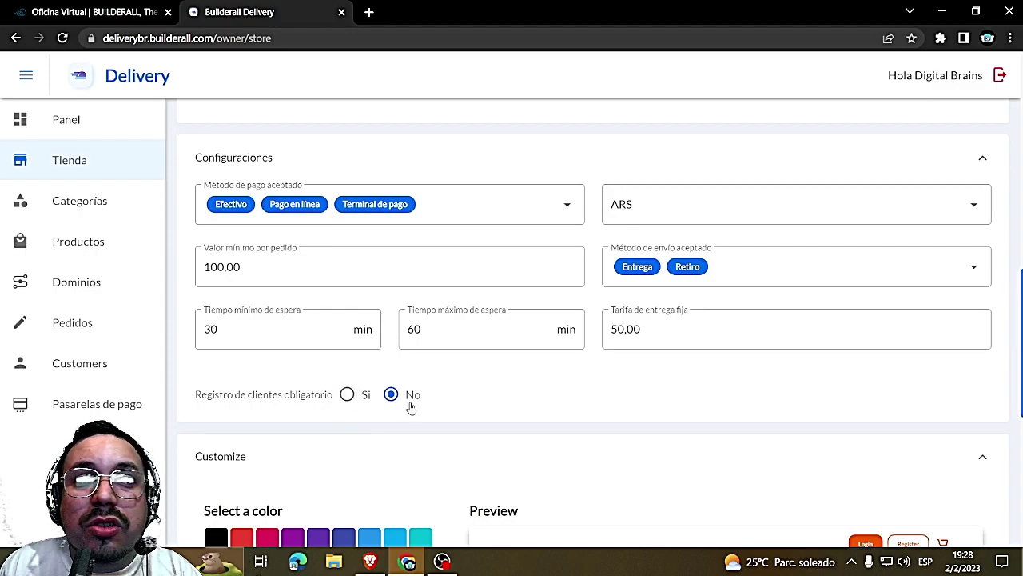
scroll(413, 406, "down", 2)
scroll(414, 407, "down", 2)
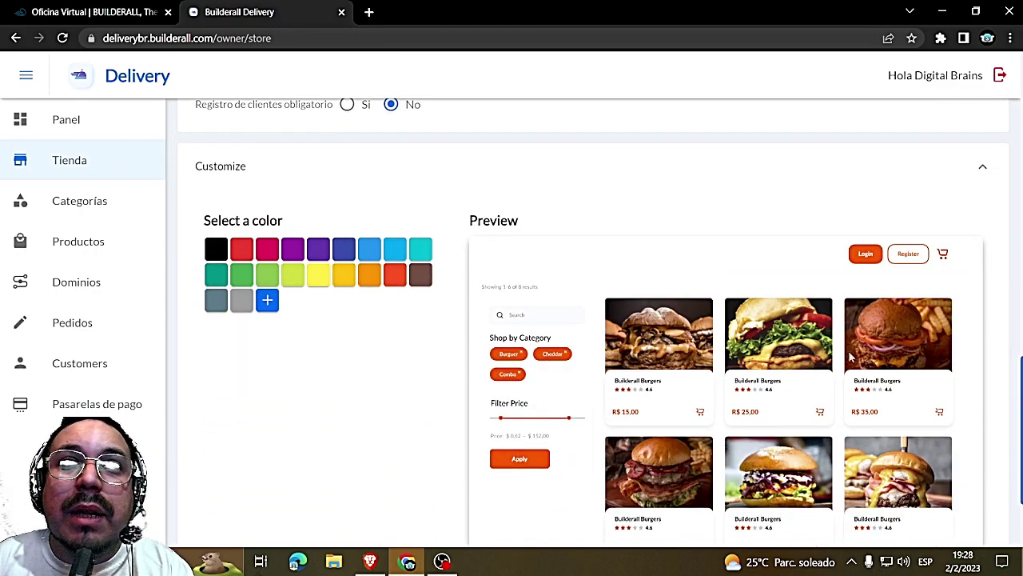
left_click(223, 254)
left_click(243, 254)
left_click(266, 252)
left_click(292, 251)
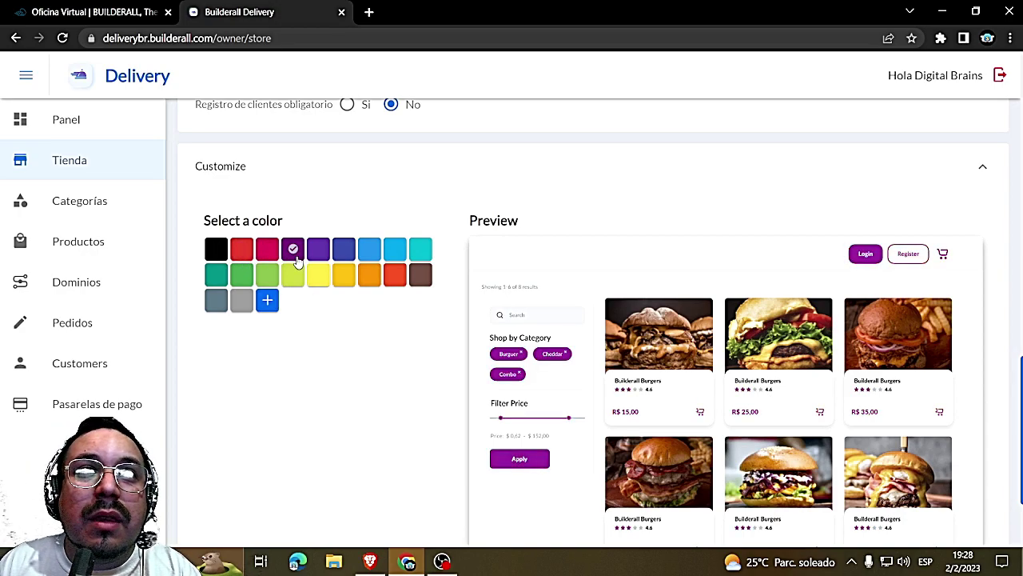
left_click(218, 250)
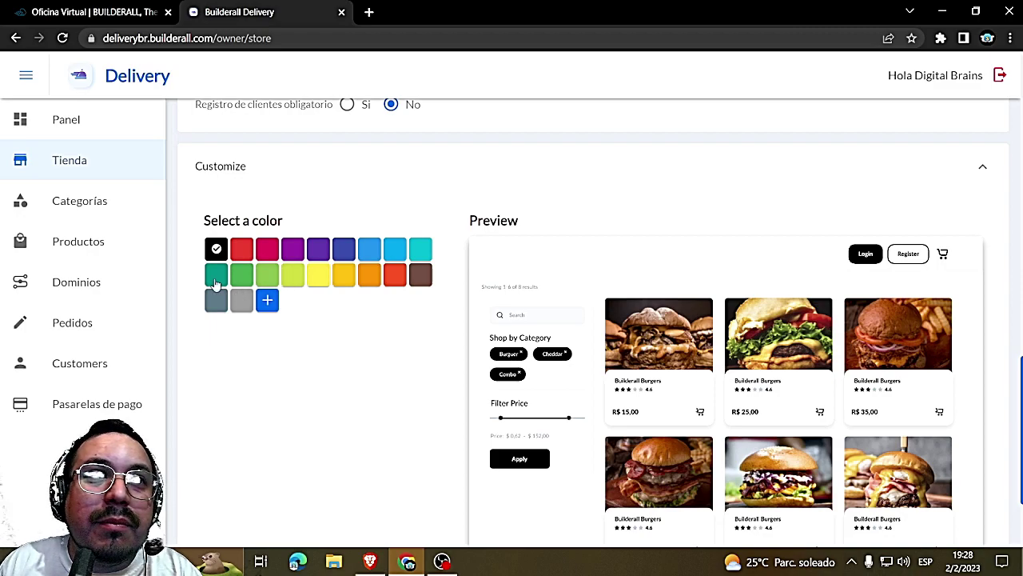
left_click(215, 280)
left_click(242, 279)
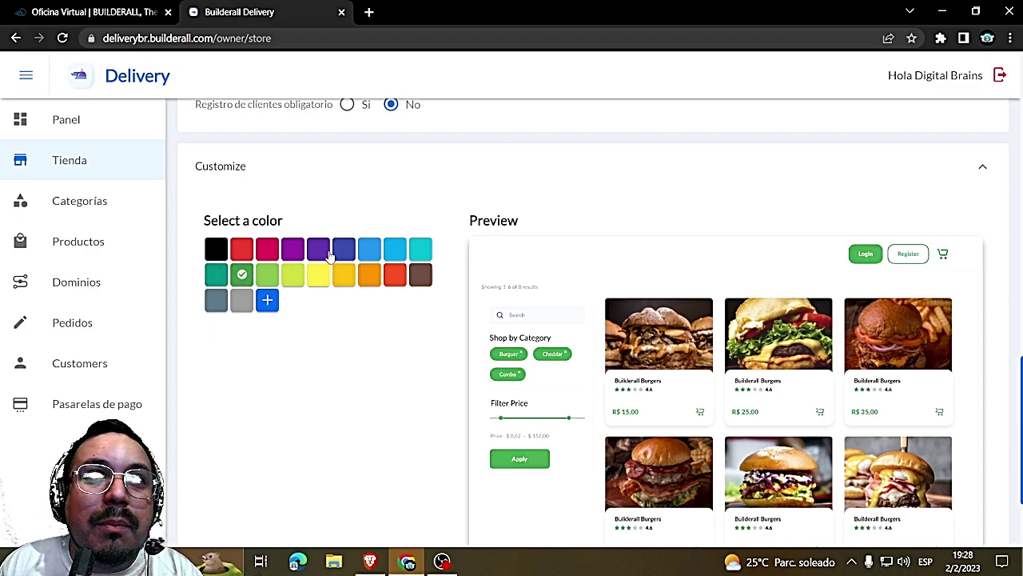
left_click(369, 252)
left_click(395, 250)
left_click(420, 250)
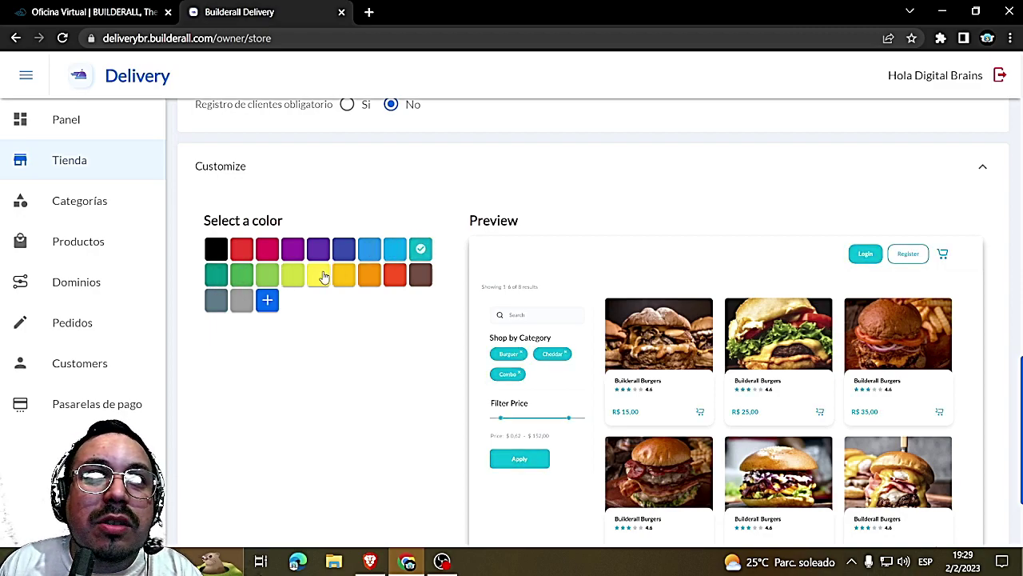
left_click(320, 275)
left_click(344, 275)
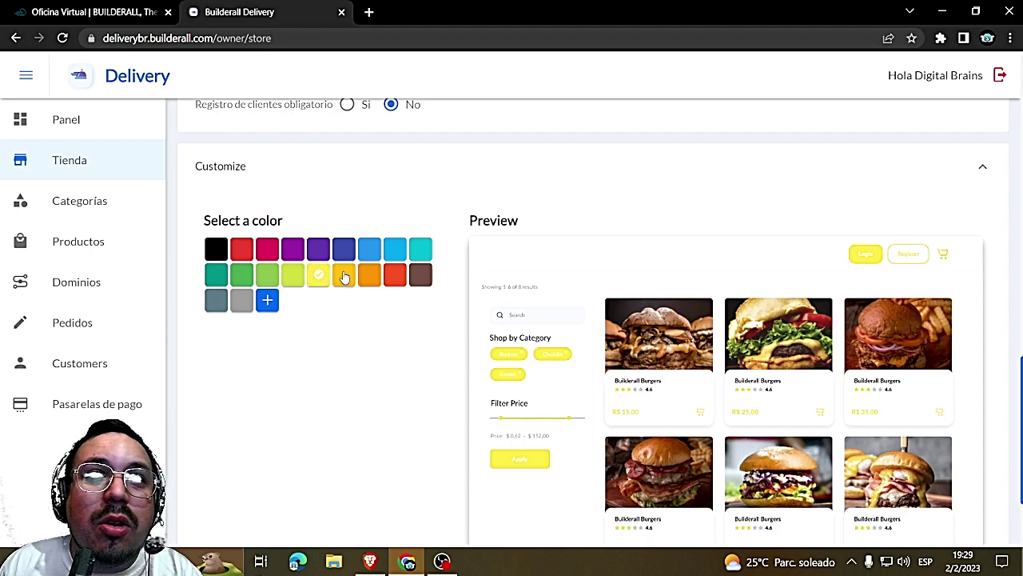
Choose orange as the store's theme colour and save the store settings
left_click(370, 280)
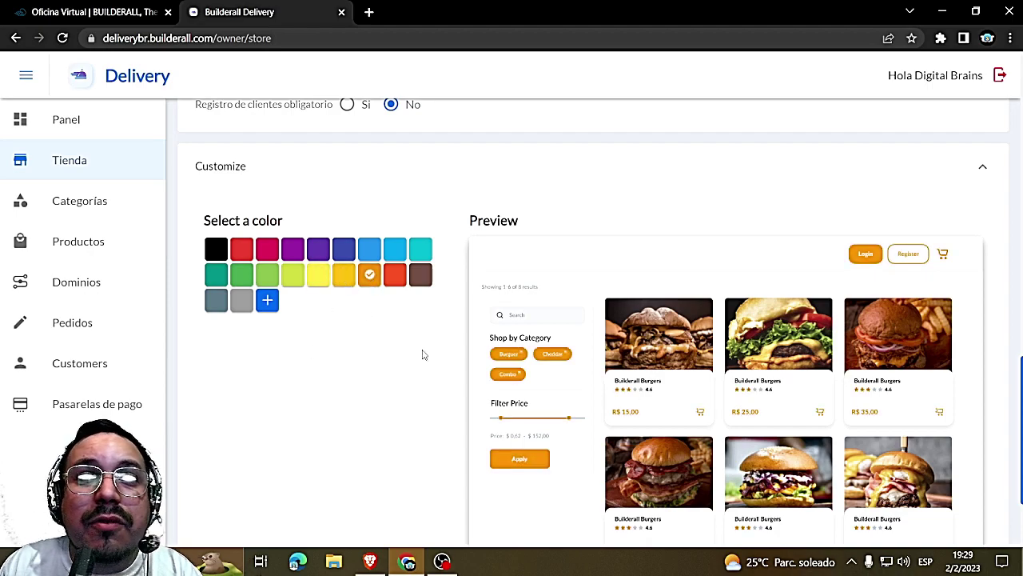
scroll(427, 360, "down", 3)
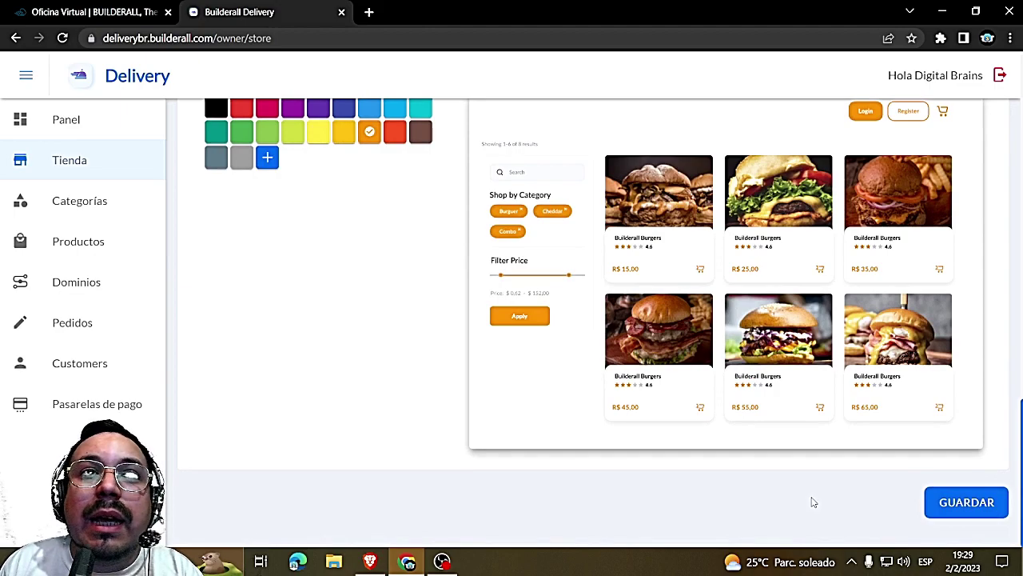
scroll(703, 472, "up", 1)
scroll(920, 520, "down", 1)
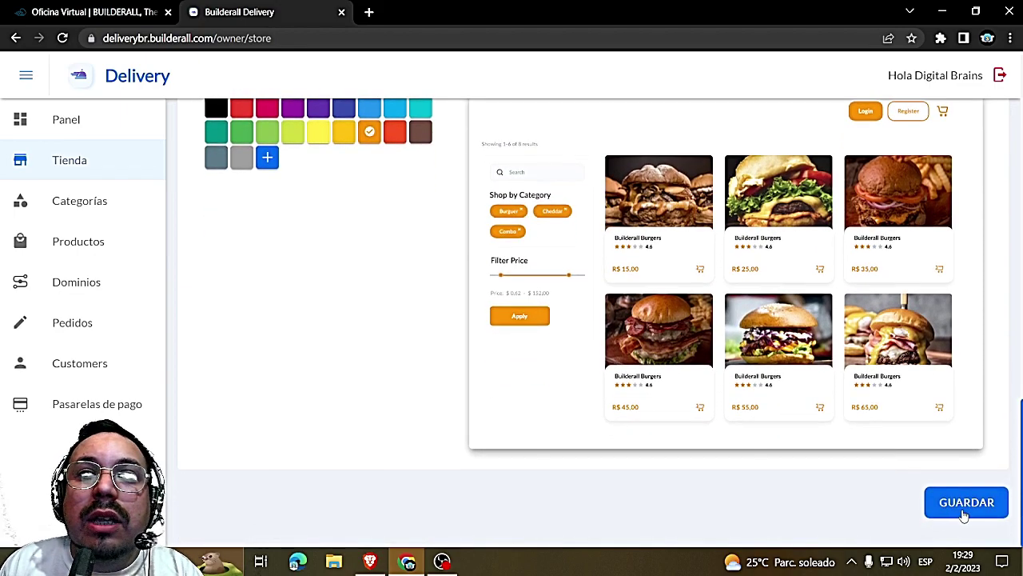
left_click(926, 509)
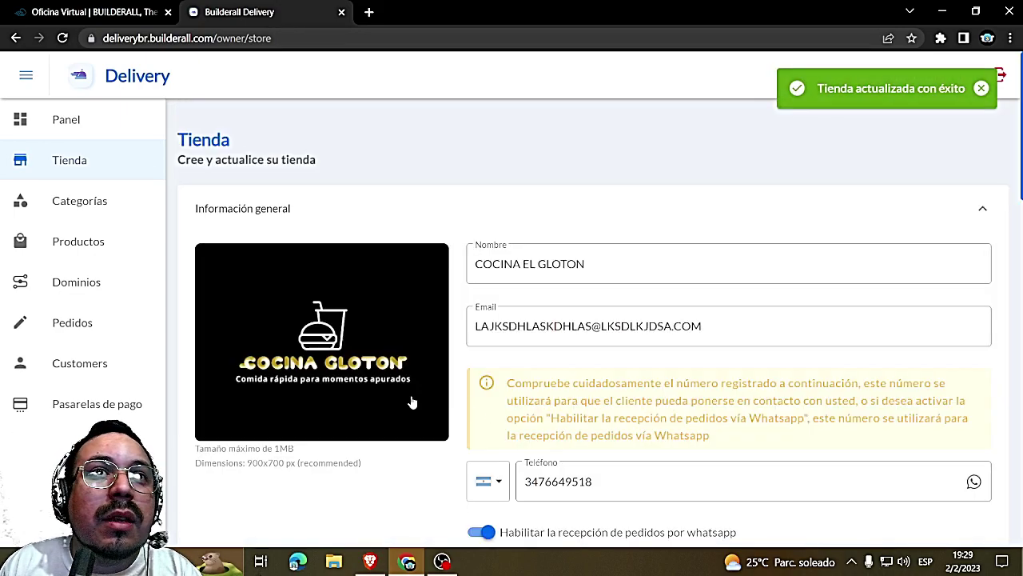
Delete the existing Hamburguesas, Pizzas and Sandiwch categories from the store's categories
left_click(92, 212)
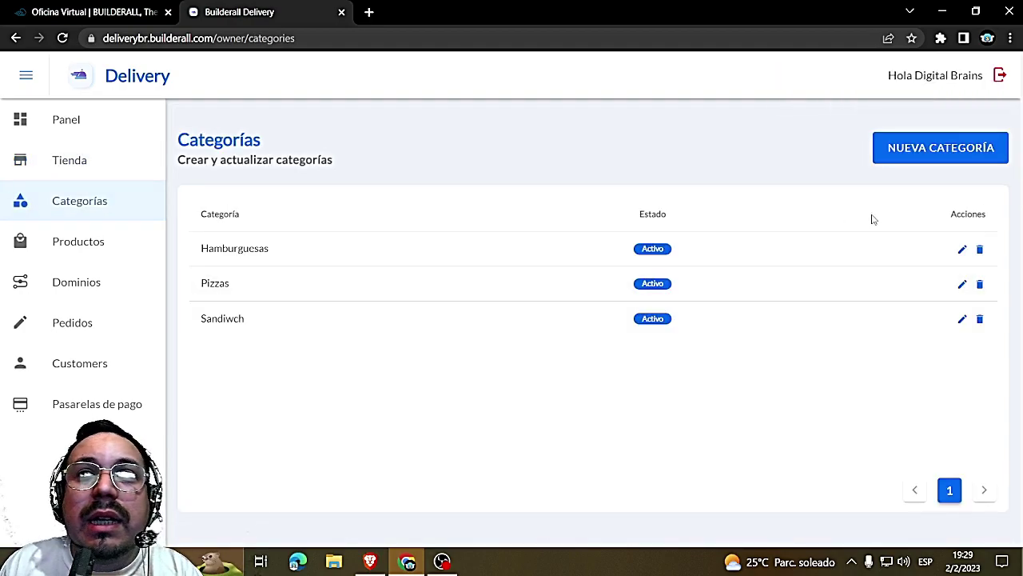
left_click(980, 250)
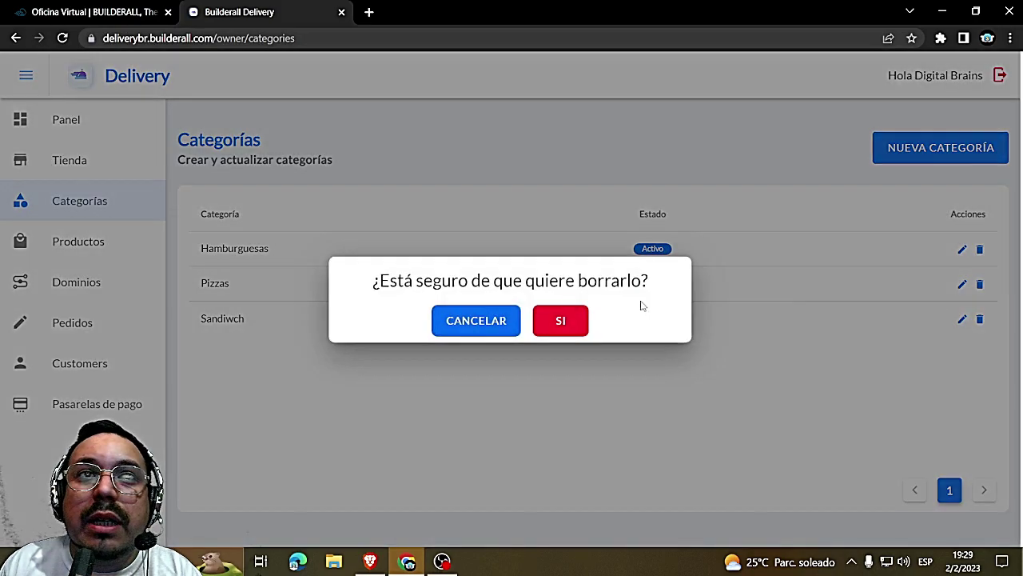
left_click(581, 321)
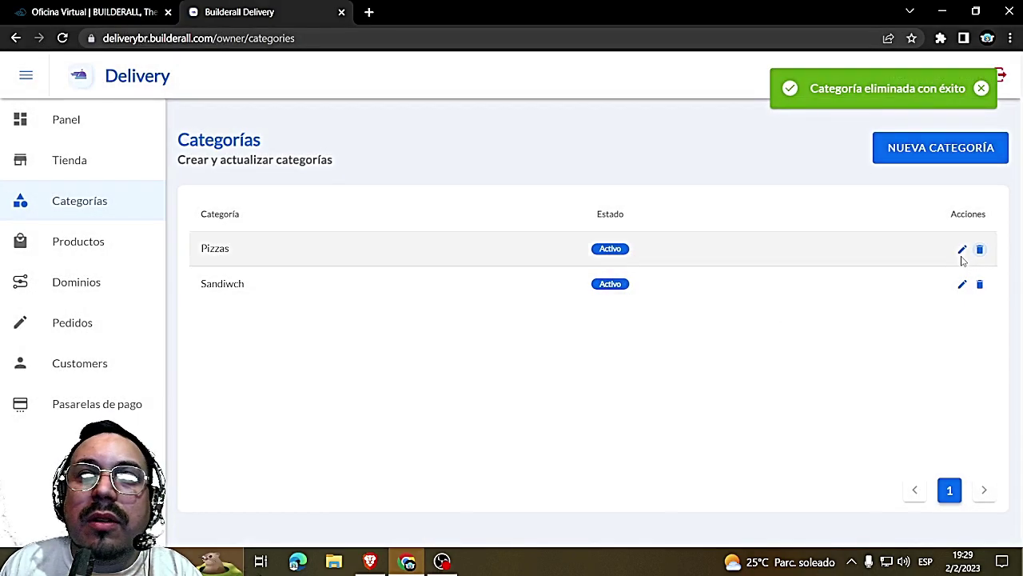
left_click(979, 250)
left_click(561, 323)
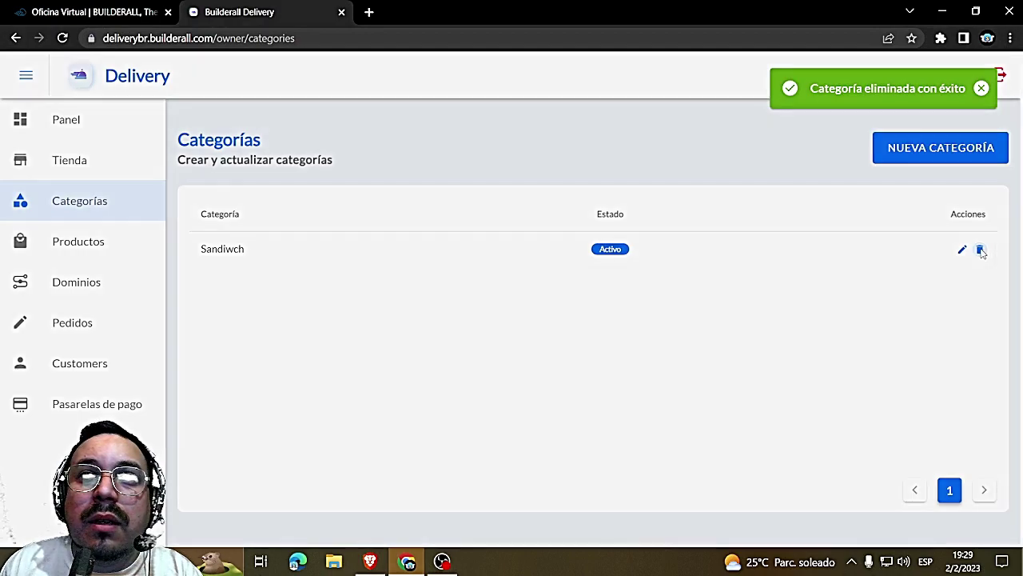
left_click(980, 250)
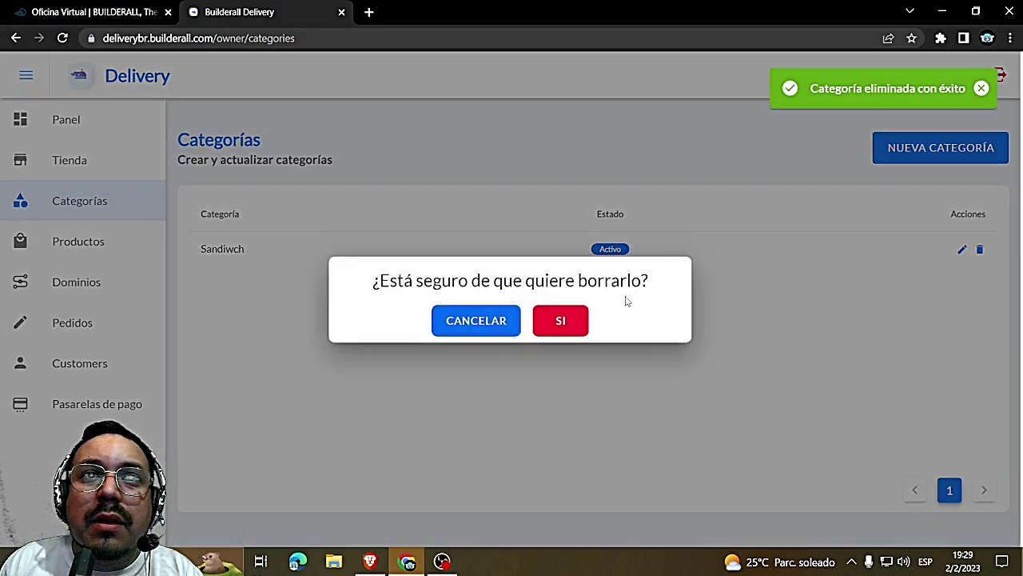
left_click(555, 332)
Create a new active product category named Hamburguesas and save it
left_click(964, 156)
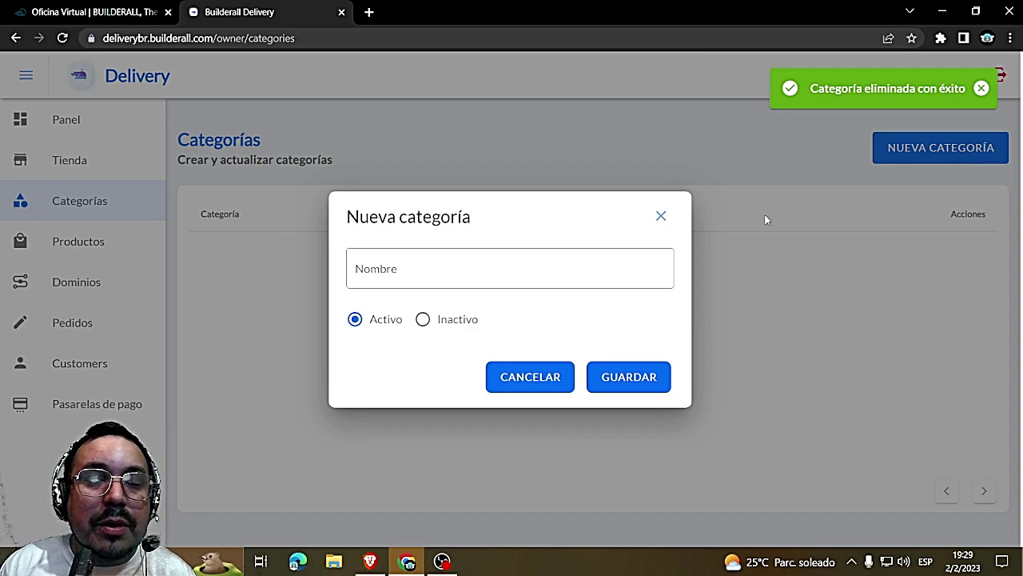
left_click(527, 265)
type("h")
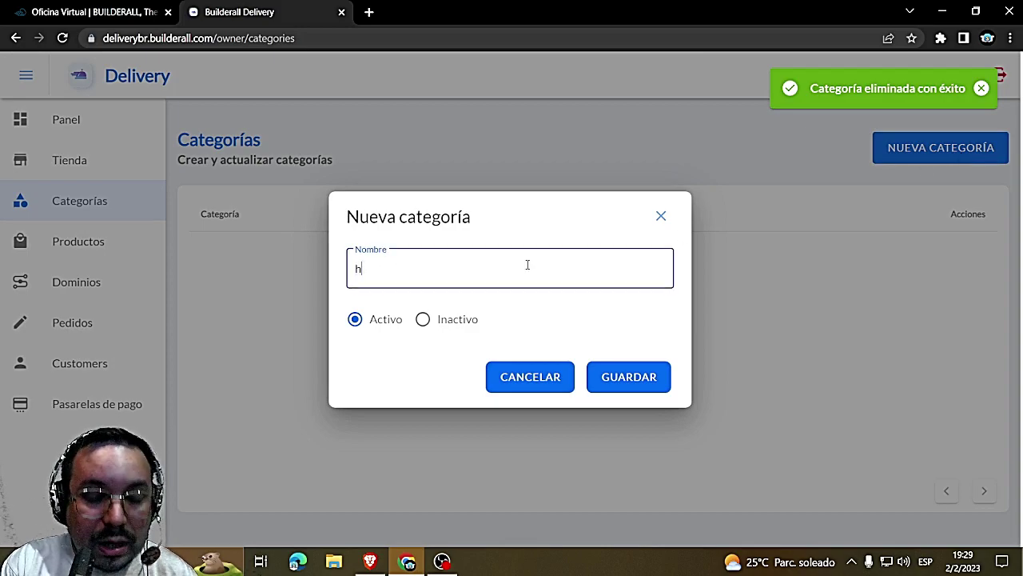
type("AMB")
key("BackSpace")
key("BackSpace")
key("BackSpace")
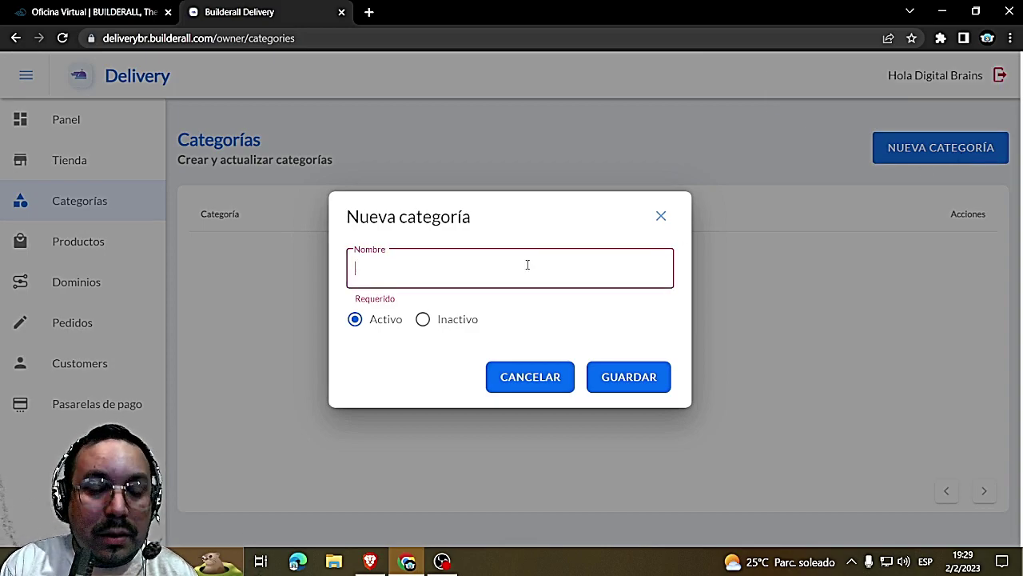
type("Hm")
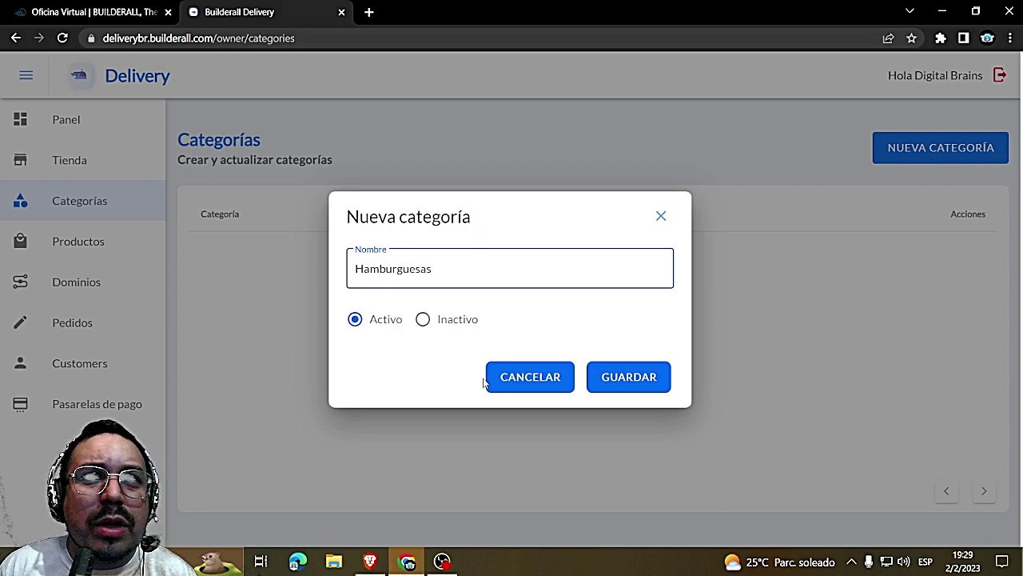
left_click(633, 378)
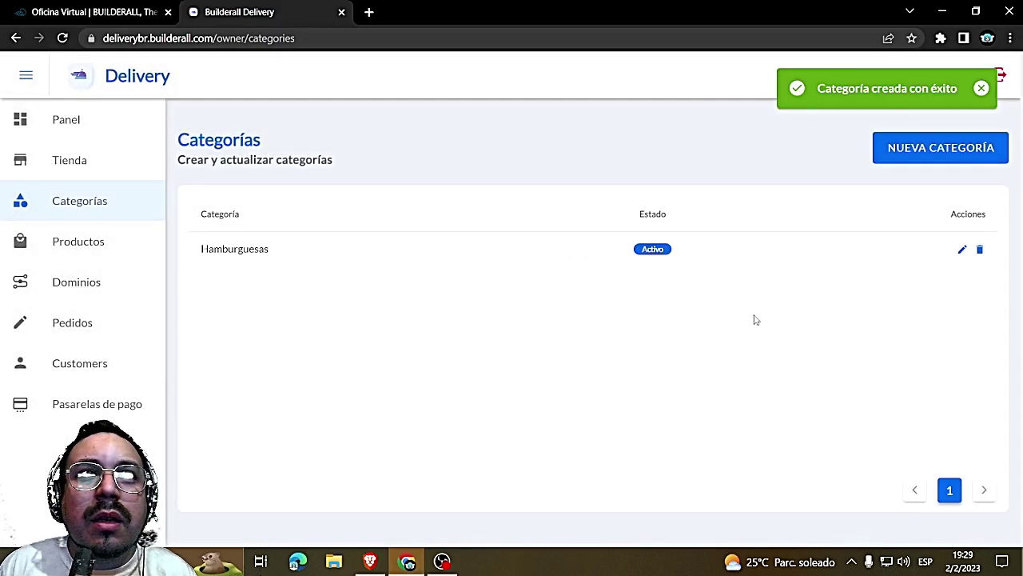
Add two more active product categories to the store, Pizzas and Empanadas
left_click(942, 154)
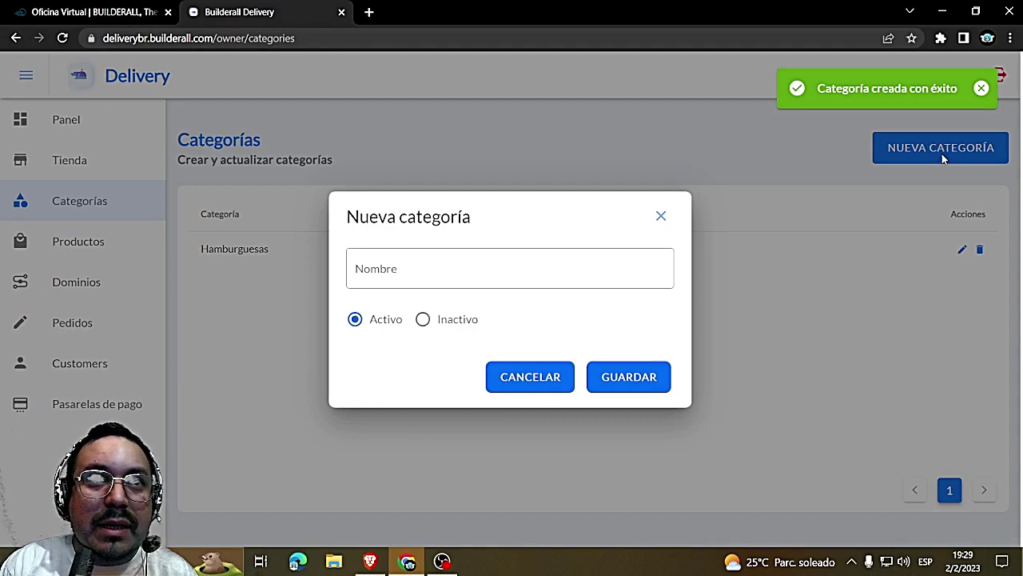
left_click(605, 277)
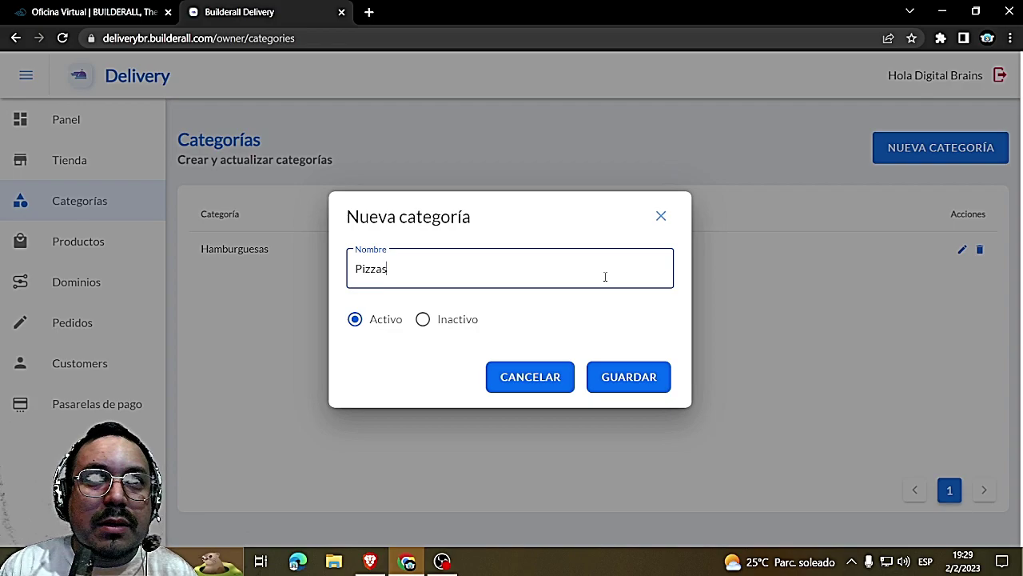
left_click(644, 378)
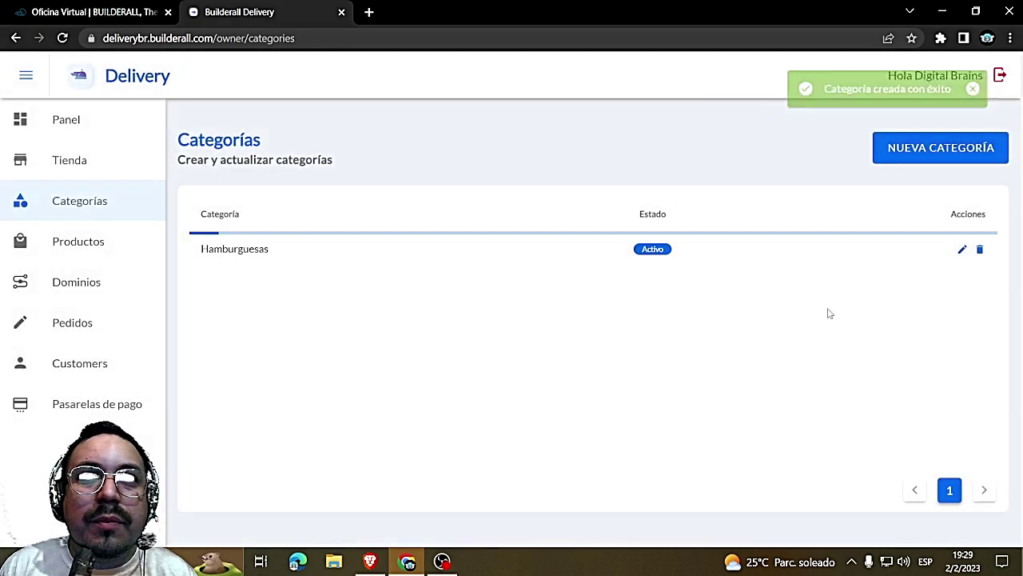
left_click(984, 158)
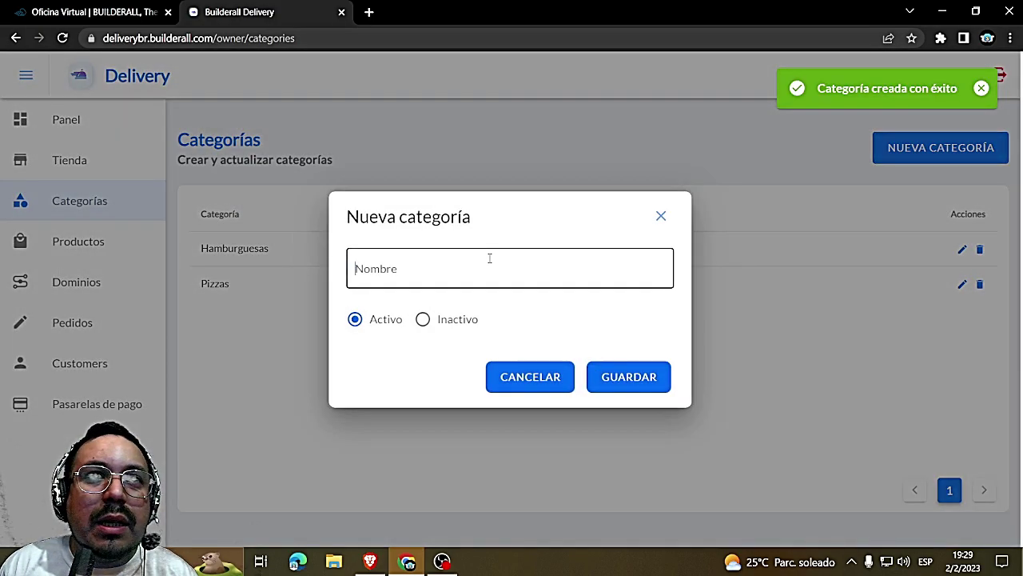
left_click(489, 259)
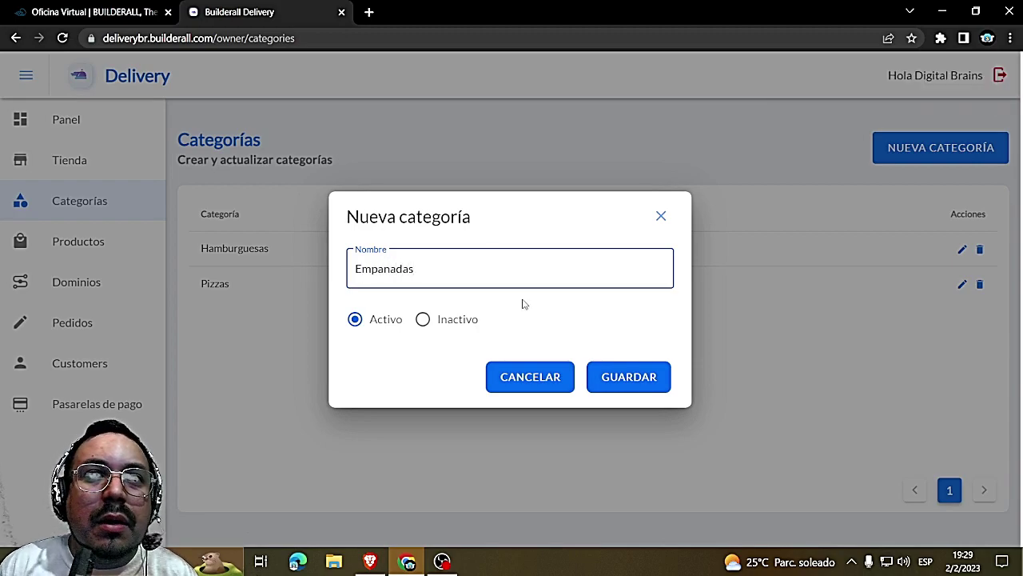
left_click(642, 379)
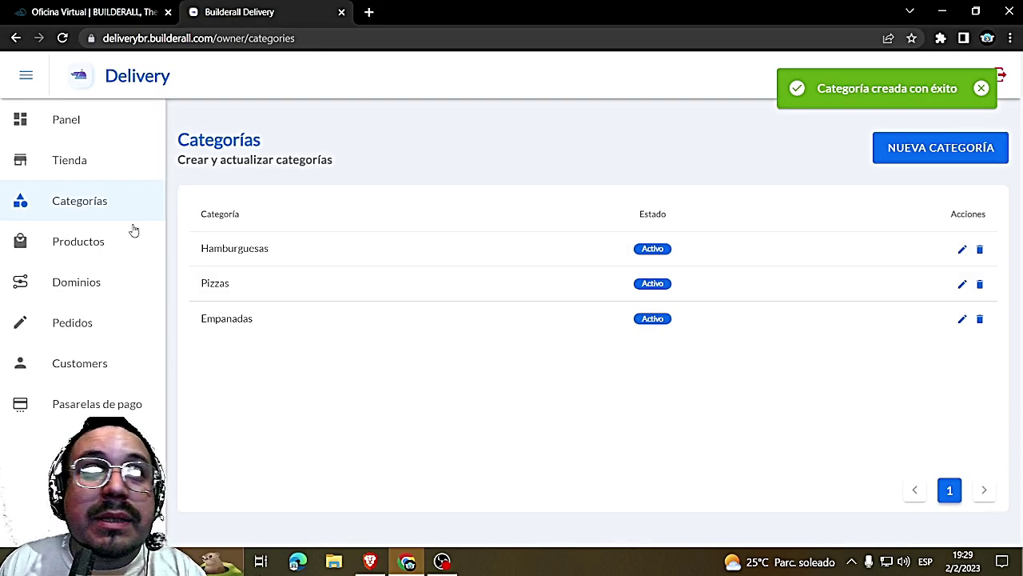
Start a new product in the Hamburguesas category and name it Completa
left_click(85, 249)
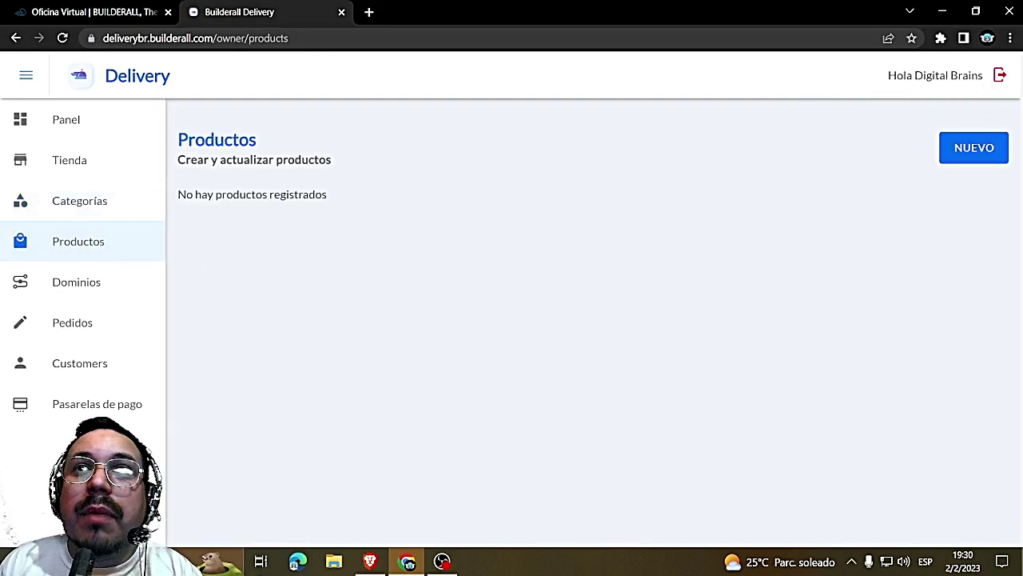
left_click(962, 152)
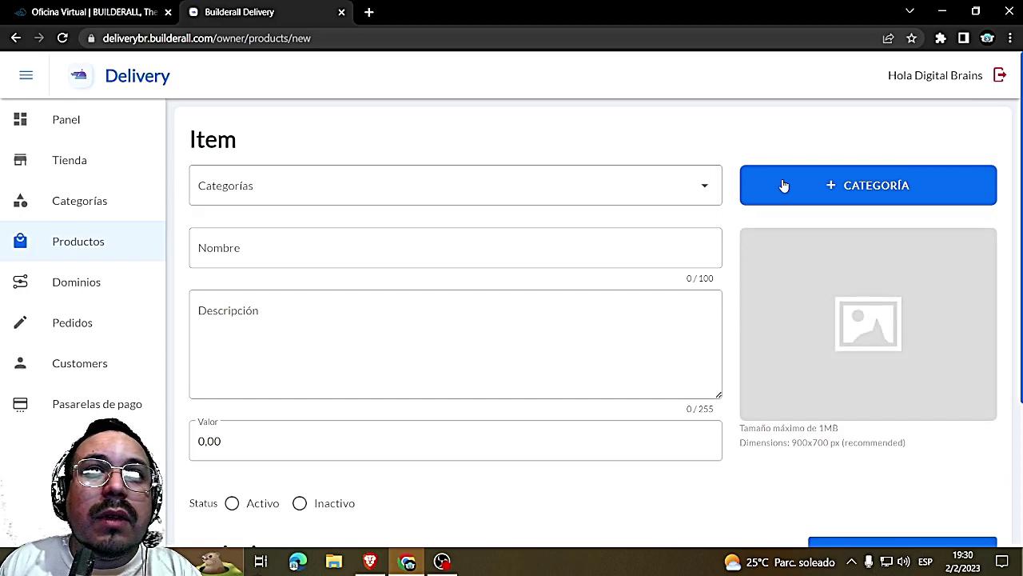
left_click(702, 191)
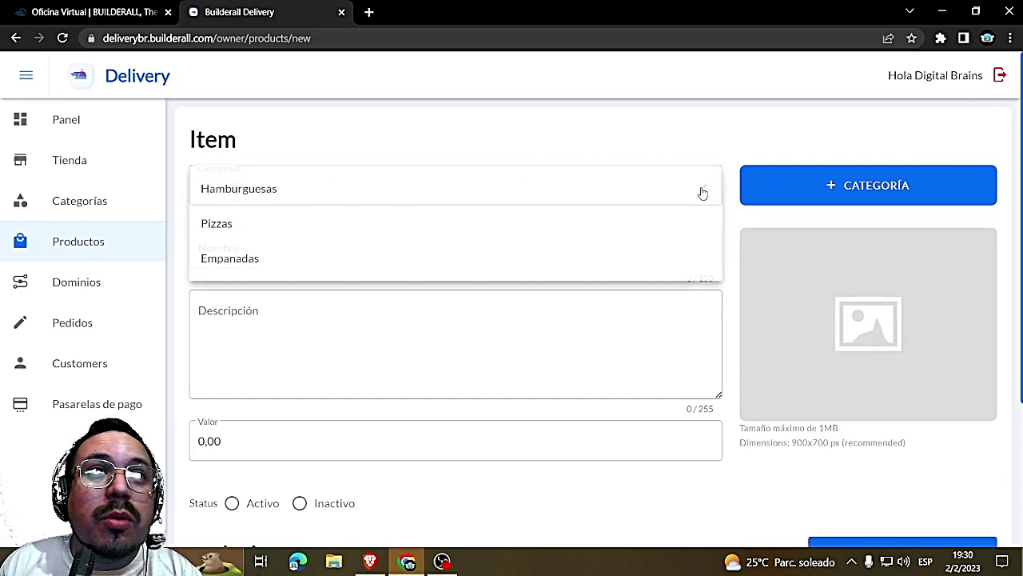
left_click(336, 192)
left_click(315, 253)
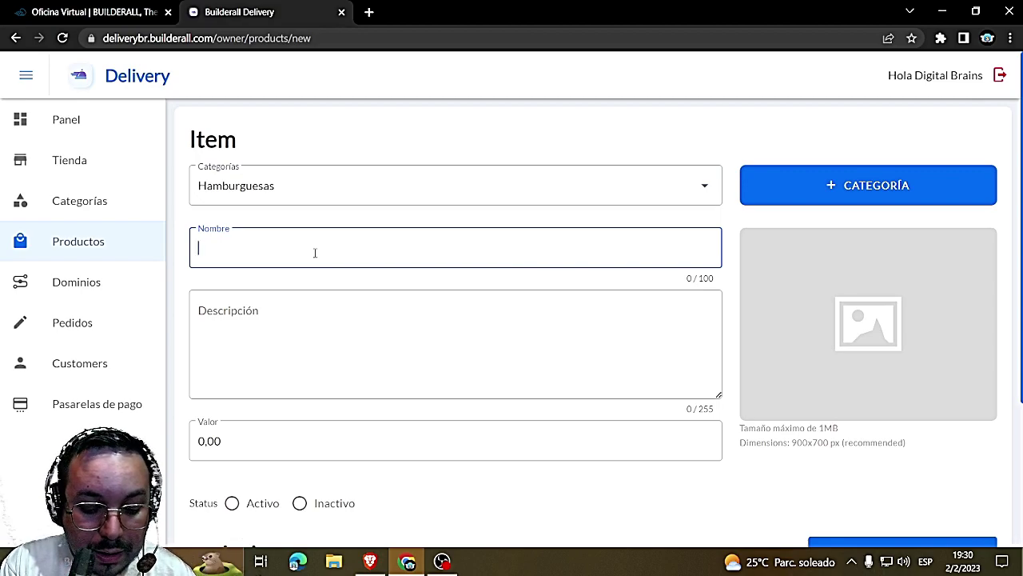
type("Hamburguesa Co")
key("BackSpace")
key("BackSpace")
key("BackSpace")
key("BackSpace")
key("BackSpace")
key("BackSpace")
key("BackSpace")
key("BackSpace")
key("BackSpace")
key("BackSpace")
key("BackSpace")
key("BackSpace")
key("BackSpace")
key("BackSpace")
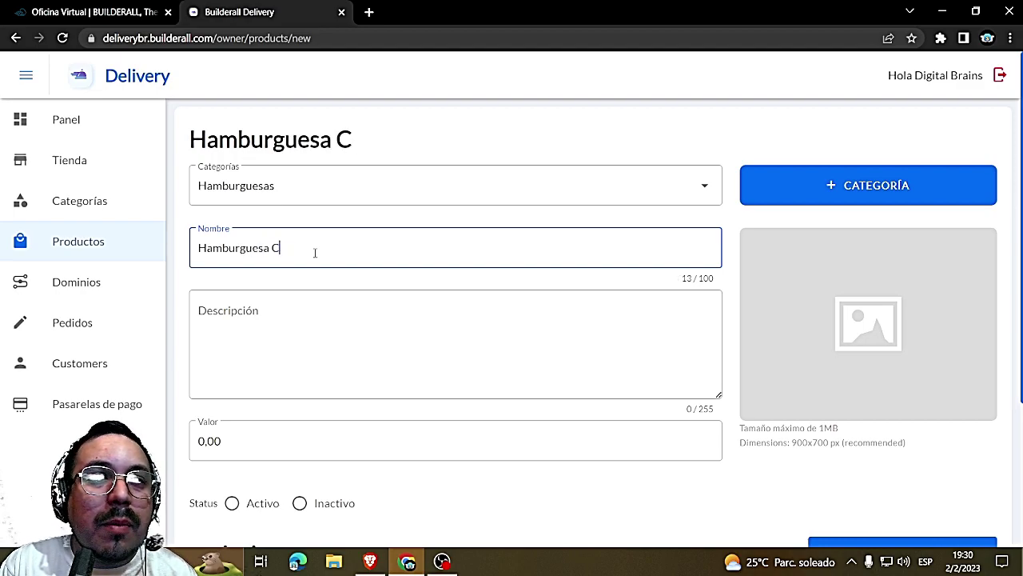
type("Completa")
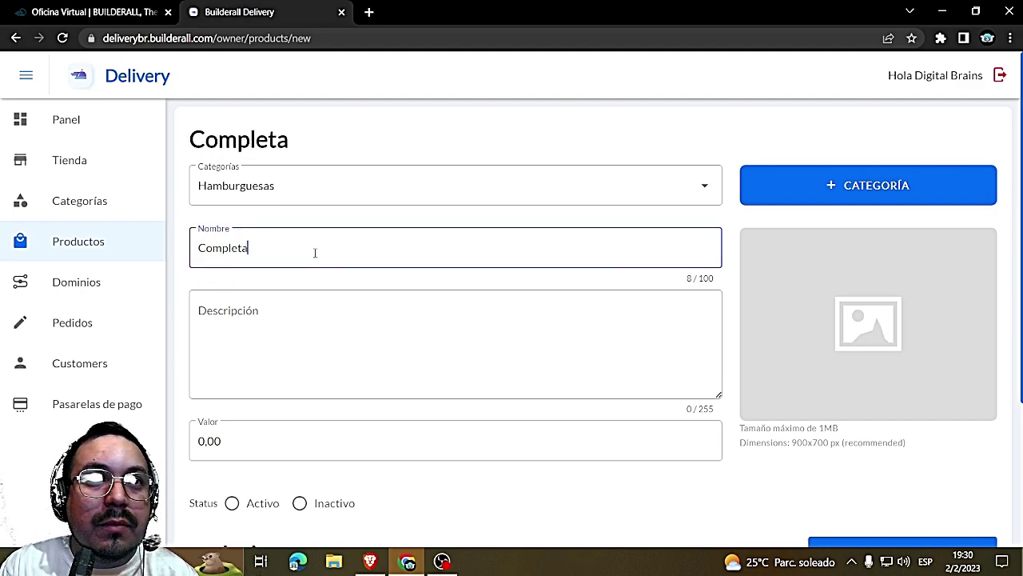
Switch to ChatGPT and send the prompt "dame una descripcion de 50 palabras para una hamburguesa completa"
left_click(370, 561)
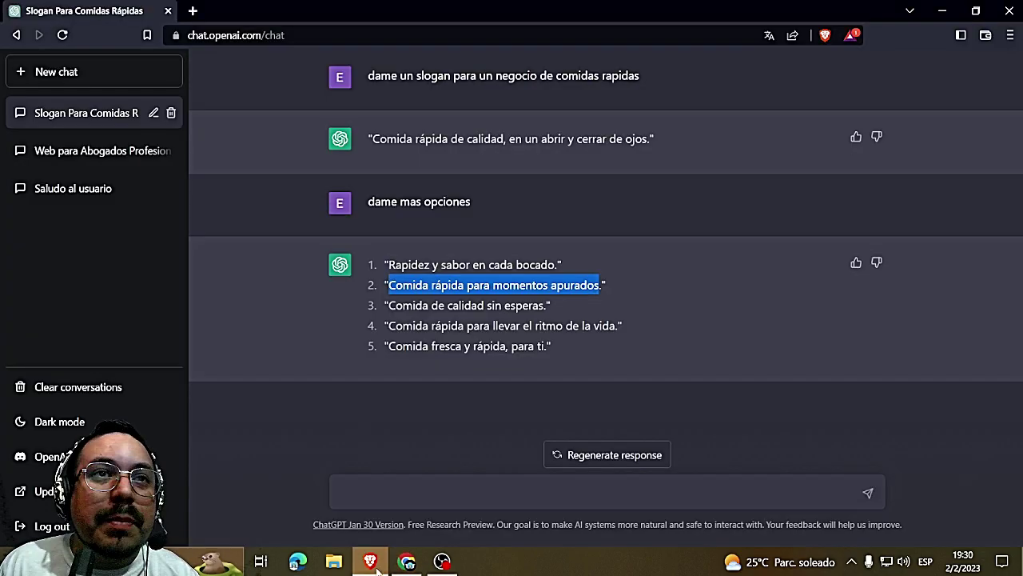
left_click(463, 496)
type("dame")
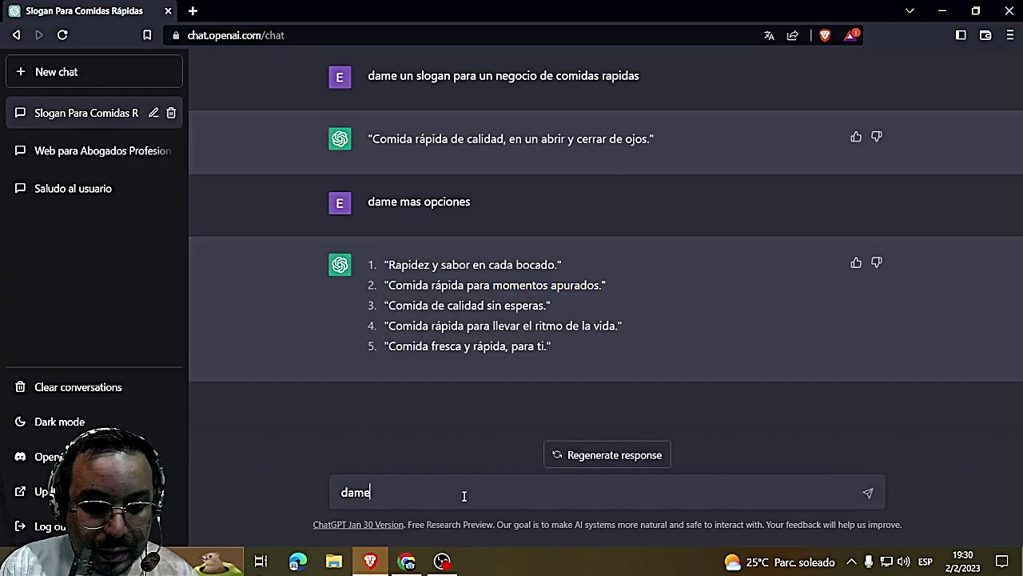
type(" una descripcion de ")
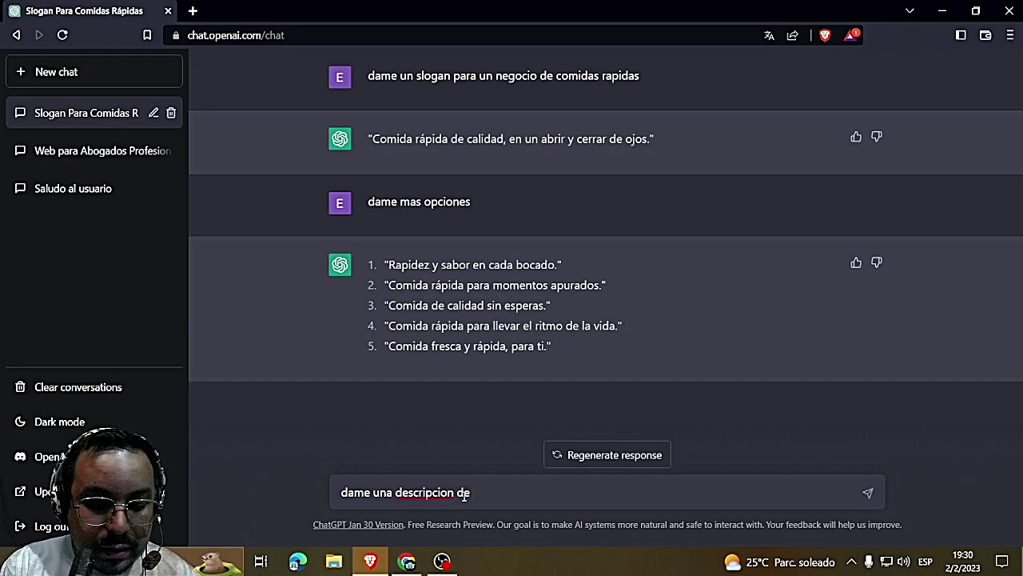
type("50 palab")
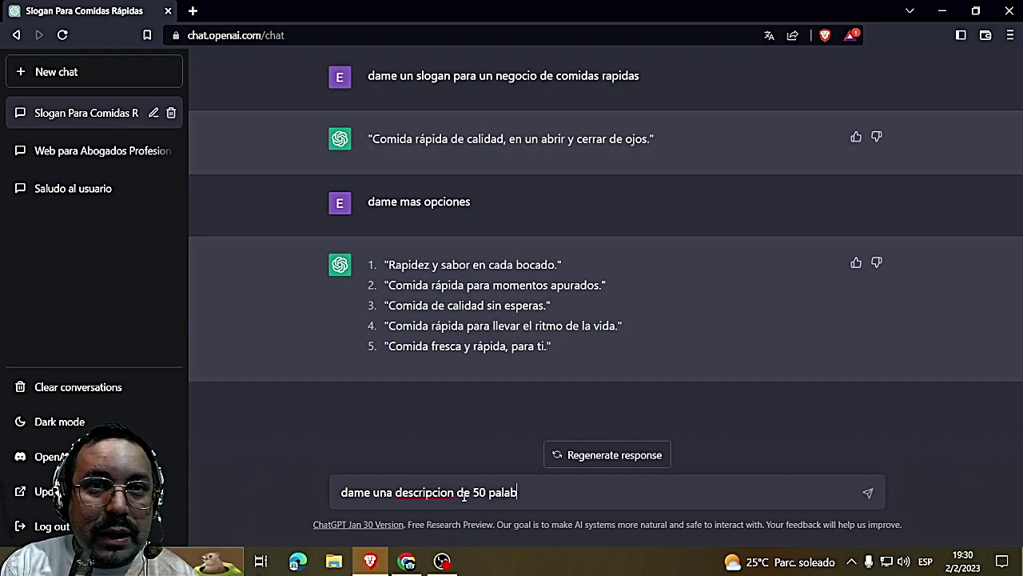
type("t")
key("BackSpace")
type("ras par")
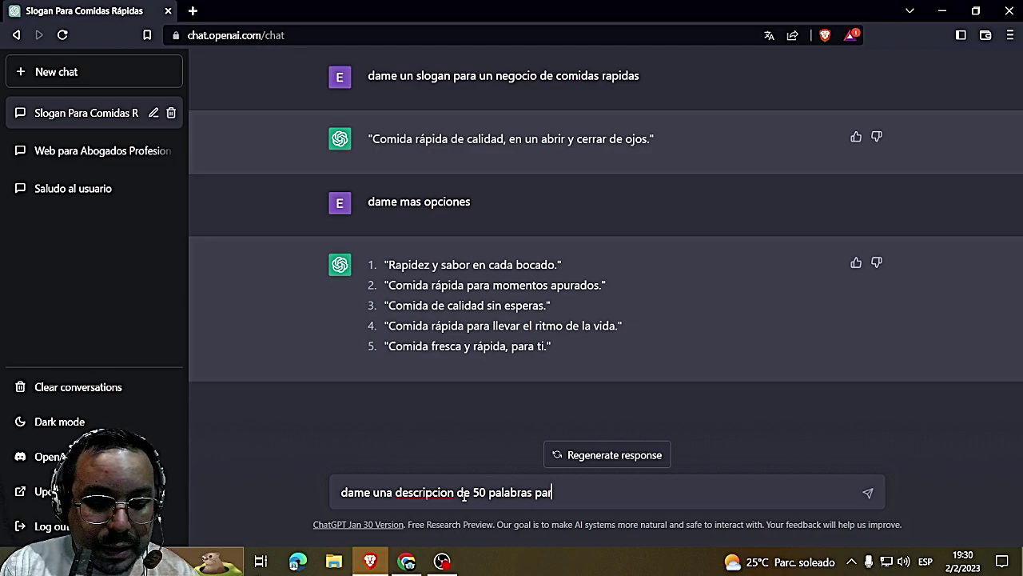
type("a una hamburg")
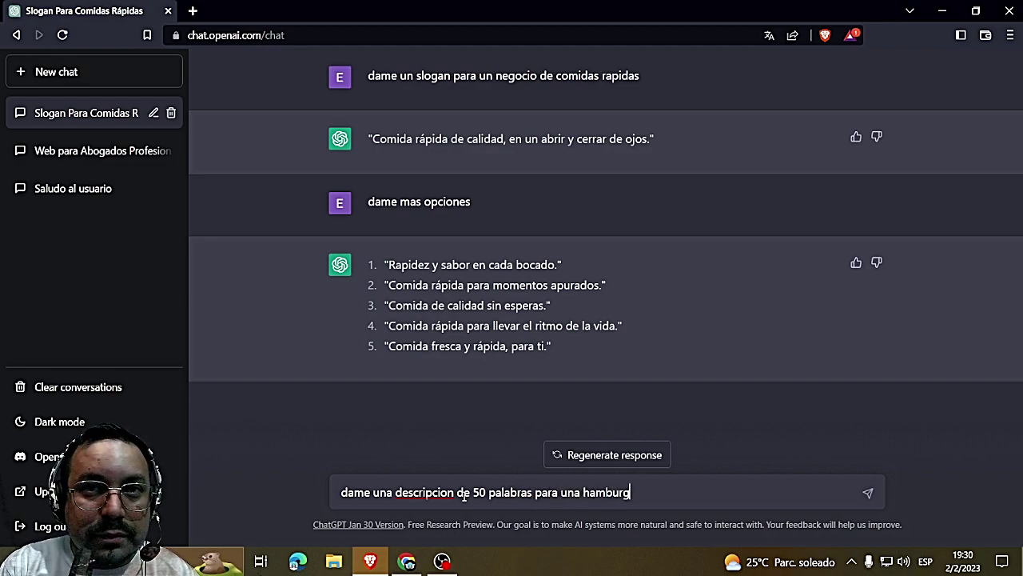
type("uesa de ")
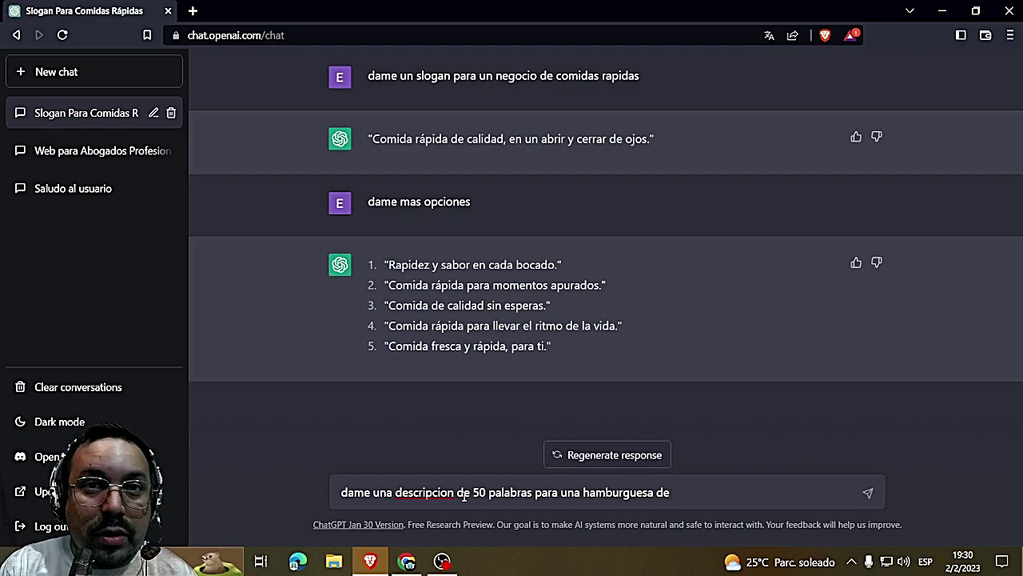
type("completa")
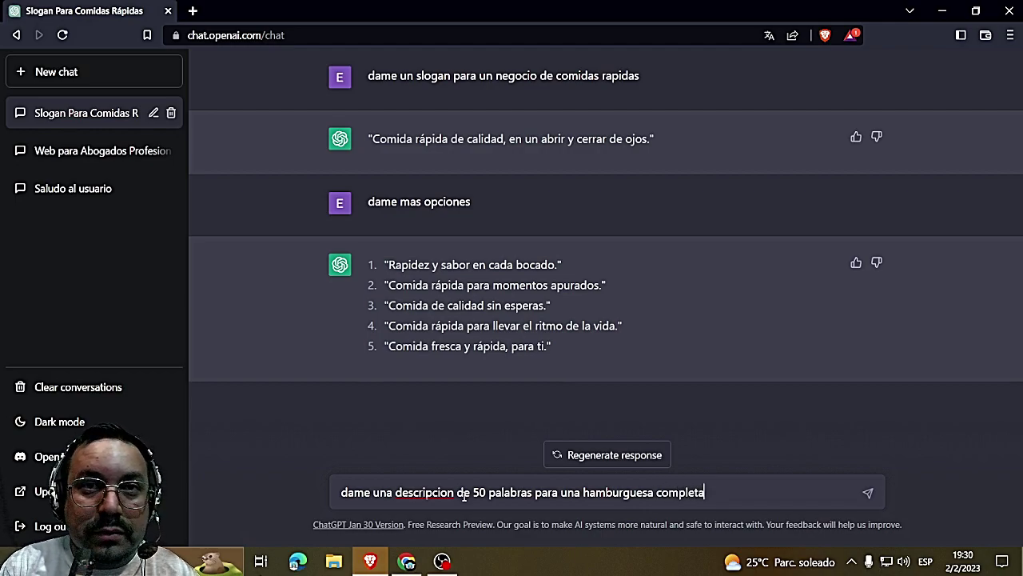
key("Return")
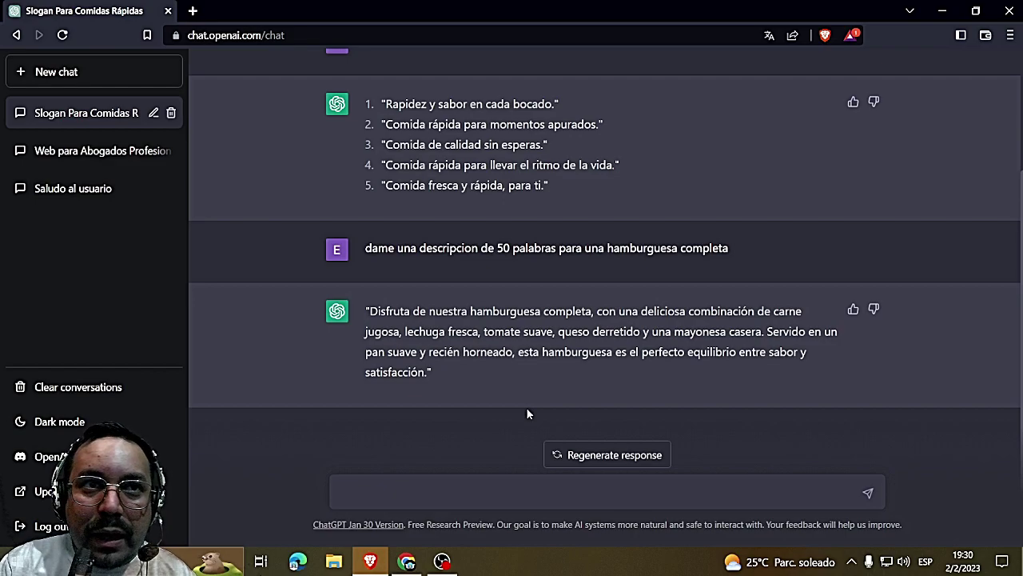
Request two further burger descriptions with the prompts "ahora una doble bacon" and "ahora una simple"
type("hora ")
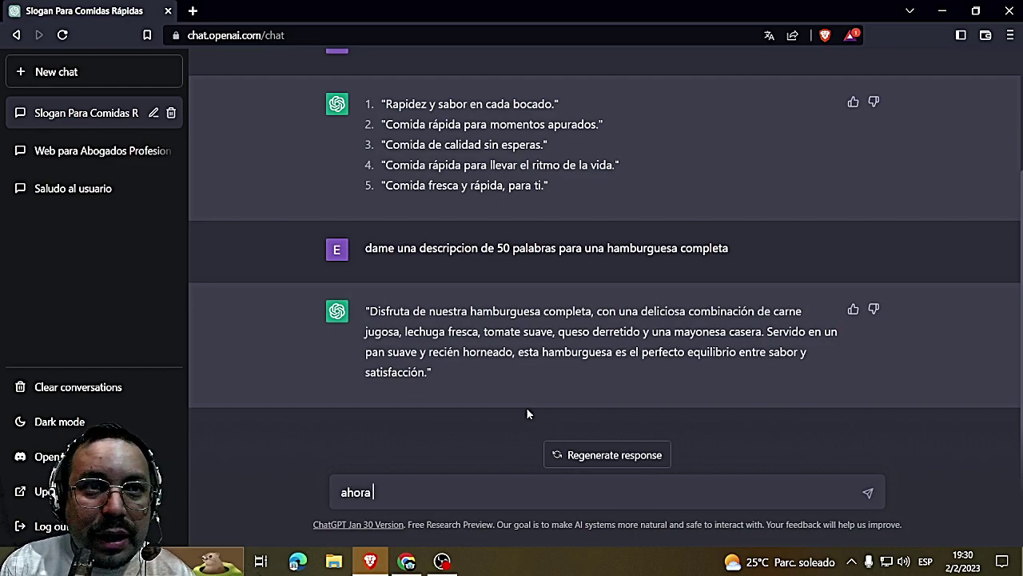
type("una doble bacon")
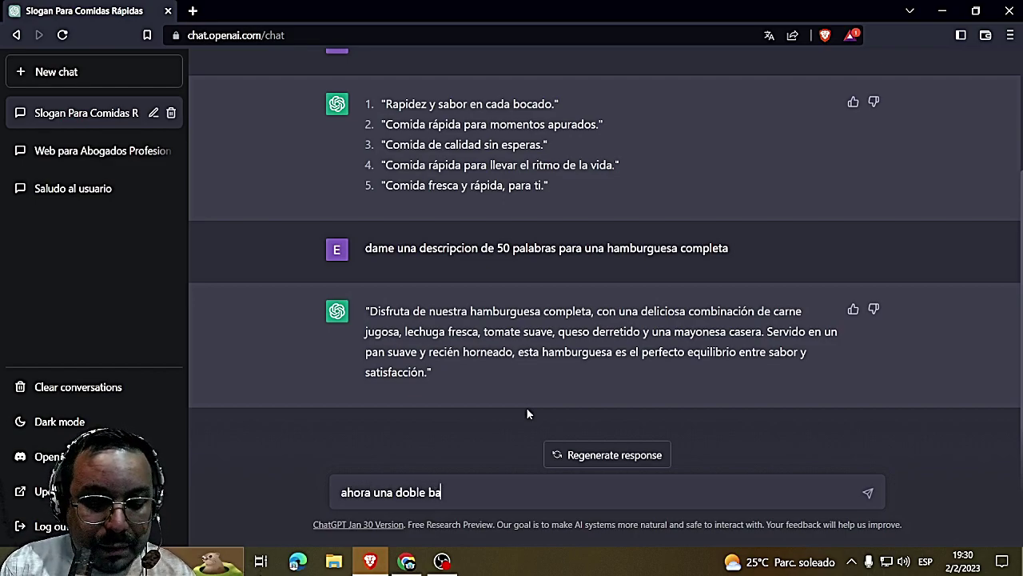
key("Return")
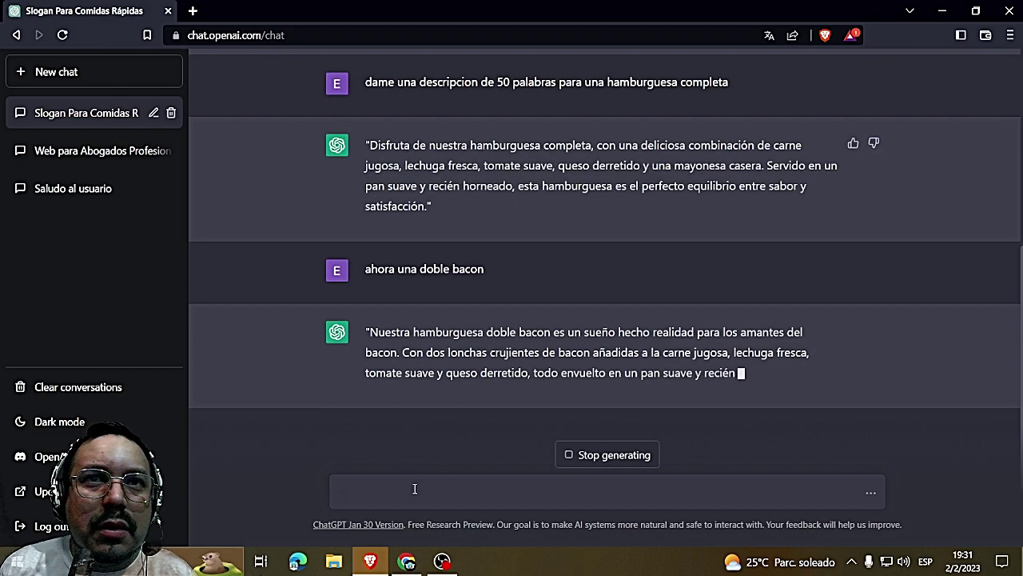
type("ahora una")
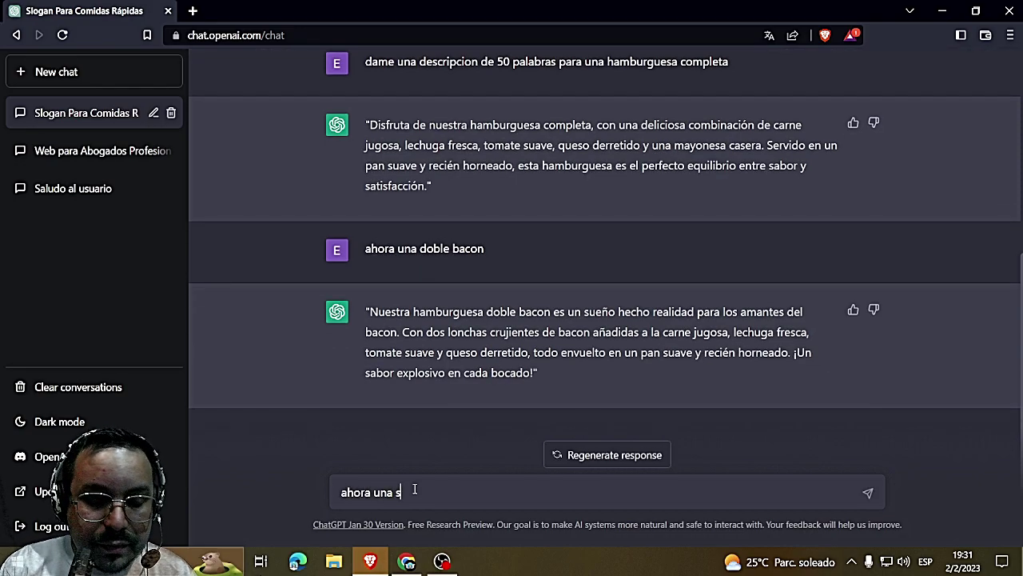
type(" simple")
key("Return")
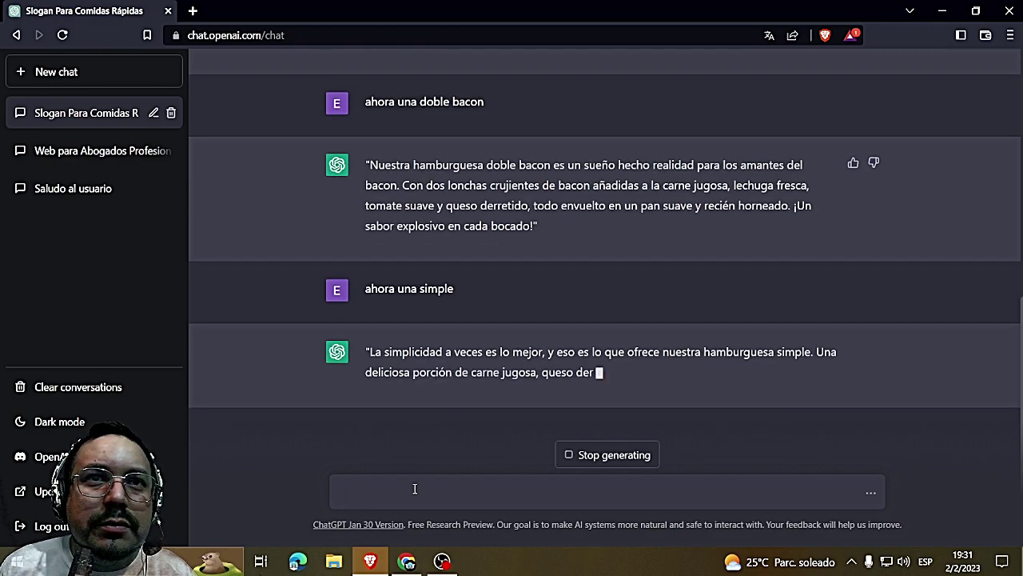
Ask for a ham and cheese burger description with the prompt "ahora una solo con jamon y queso"
type("ahora una")
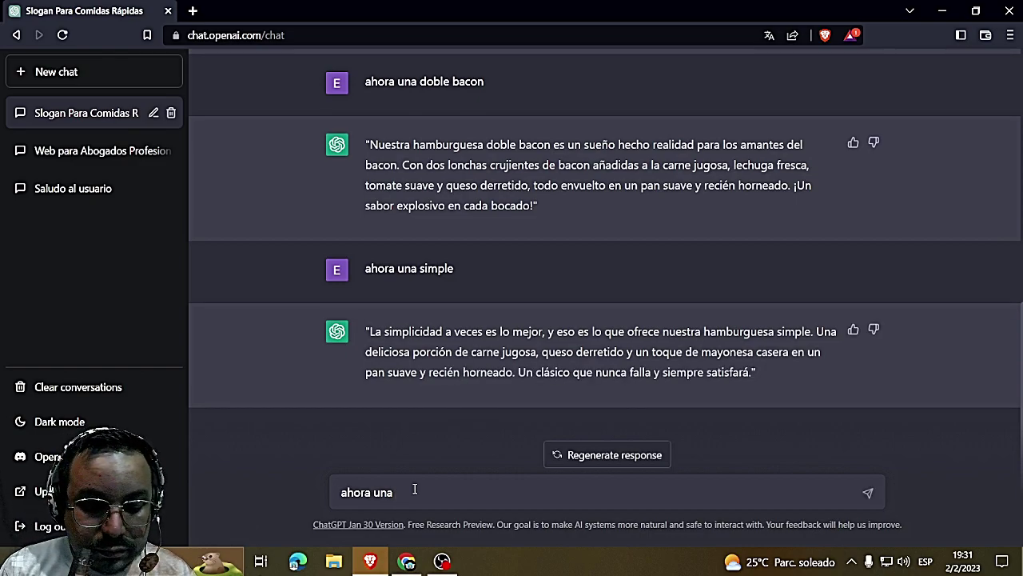
type("solo on")
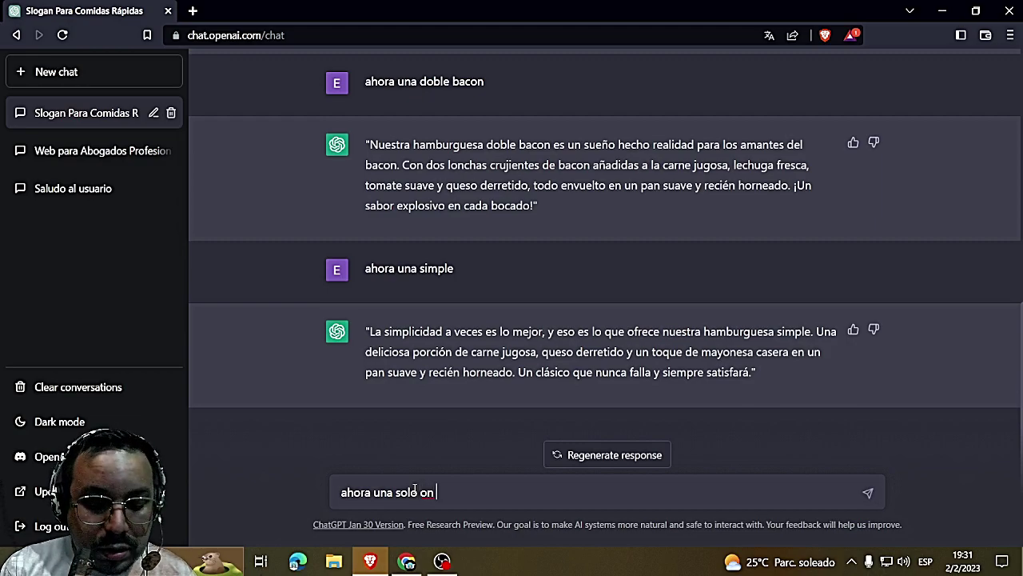
key("BackSpace")
key("BackSpace")
type("con ja")
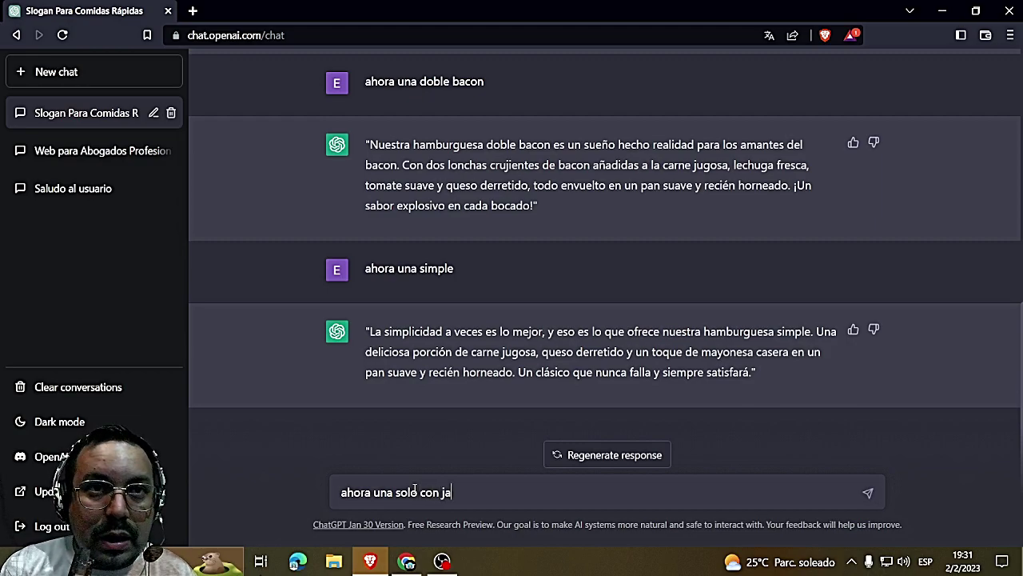
type("mon y queso")
key("Return")
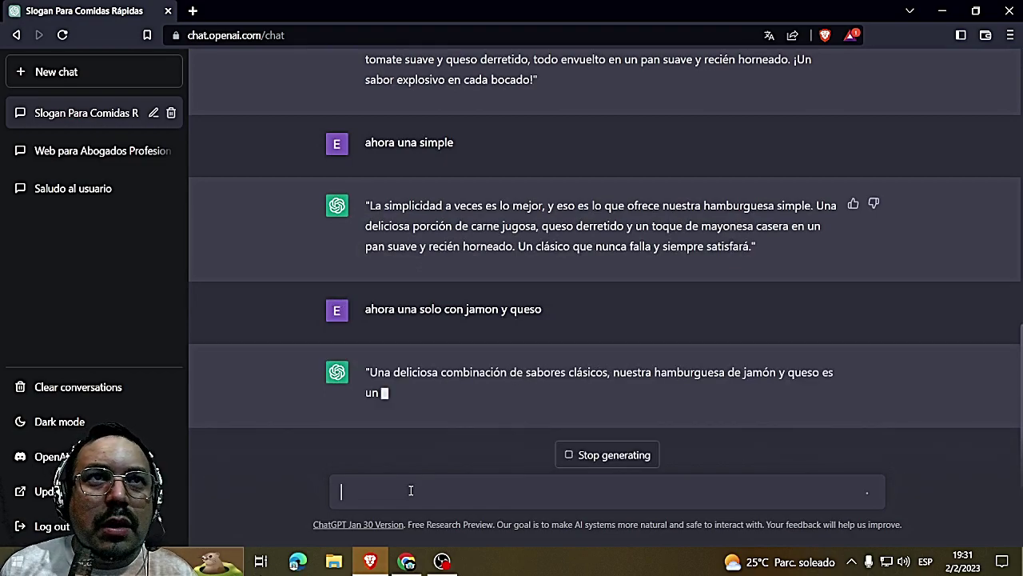
scroll(478, 276, "up", 3)
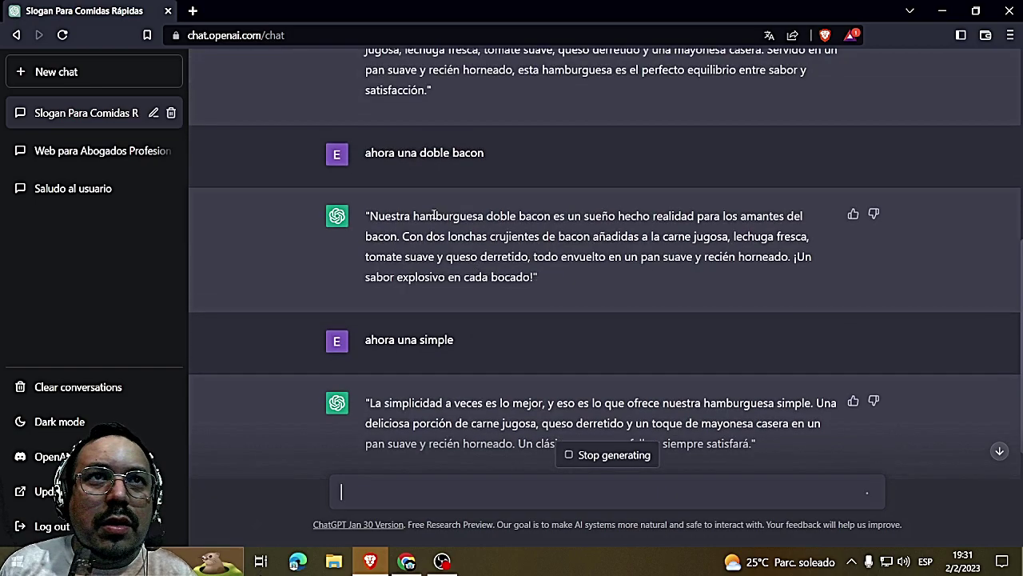
scroll(444, 240, "up", 2)
type("ahora una simple")
key("Return")
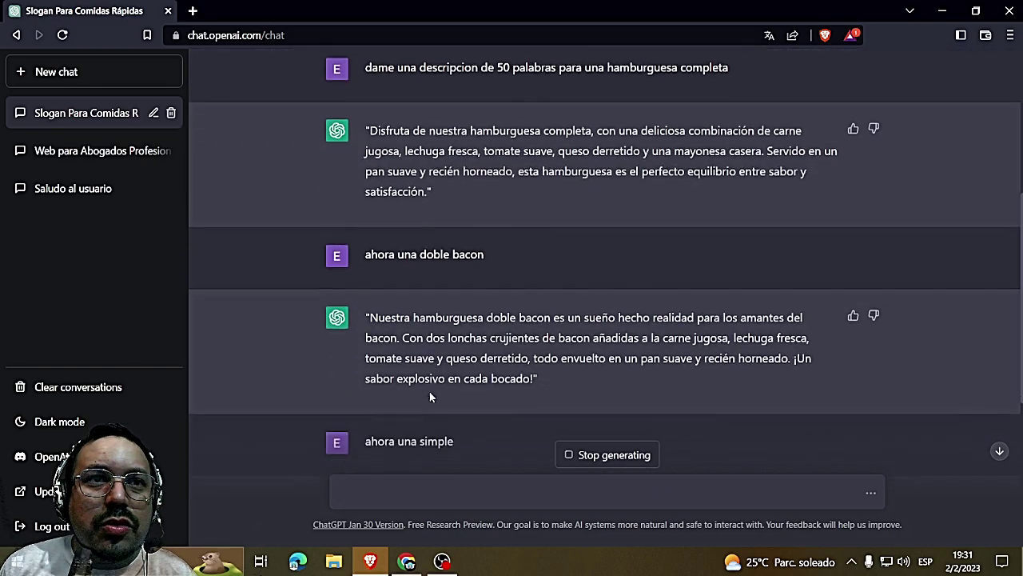
type("ahora una solo con jamon y queso")
key("Return")
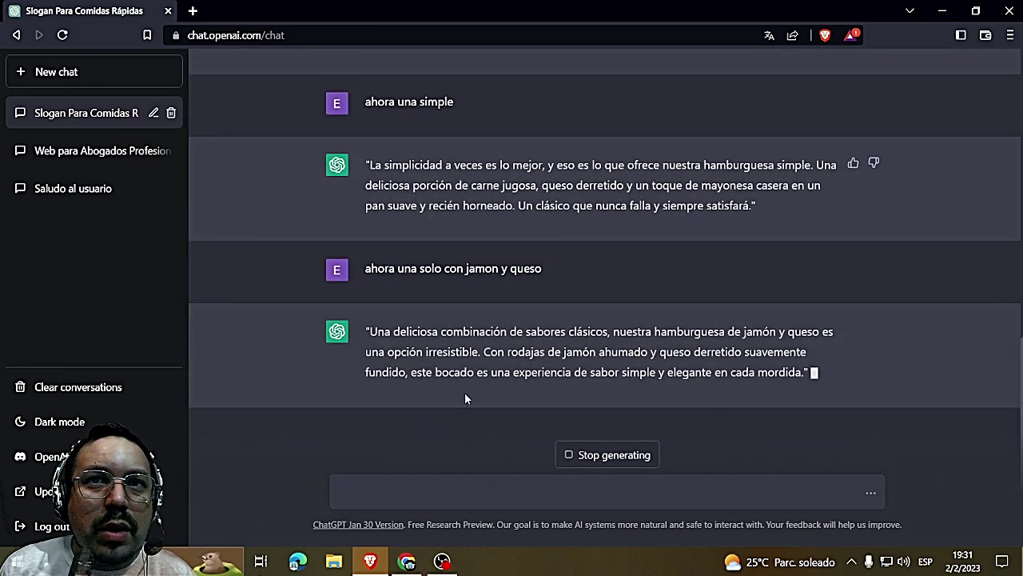
Ask for a double meat, double cheese burger description with the prompt "ahora una doble carne doble queso"
type("aho")
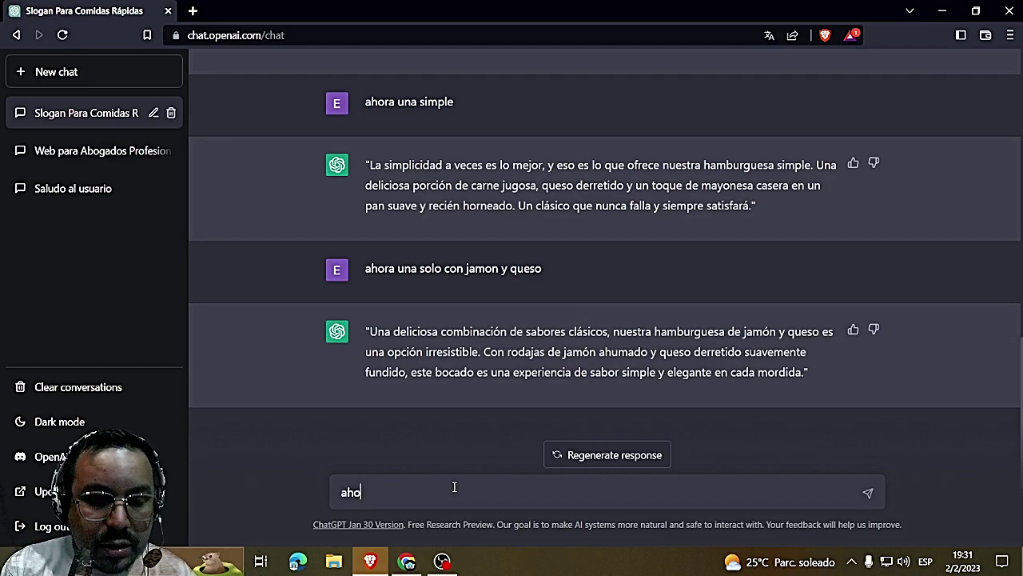
type("ra una doble car")
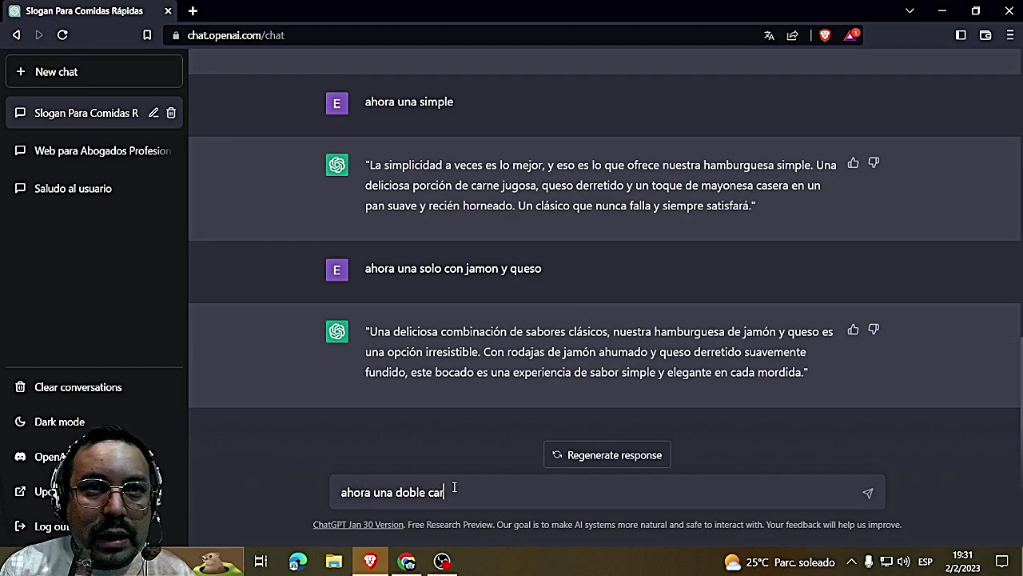
type("ne dobne queso")
key("Return")
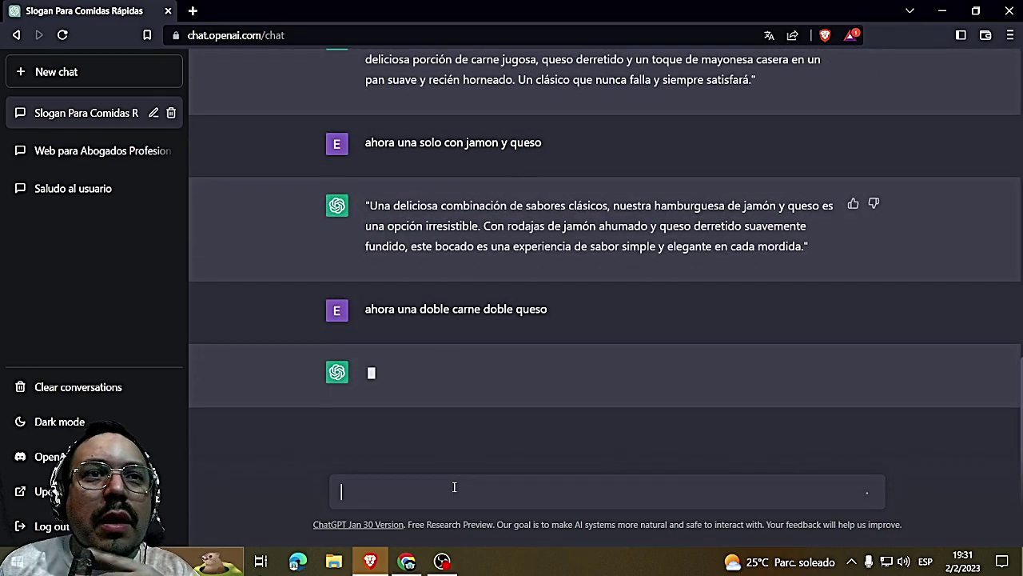
Copy ChatGPT's hamburguesa completa description into the product description in Builderall Delivery and set the price to 300,00
scroll(510, 388, "up", 4)
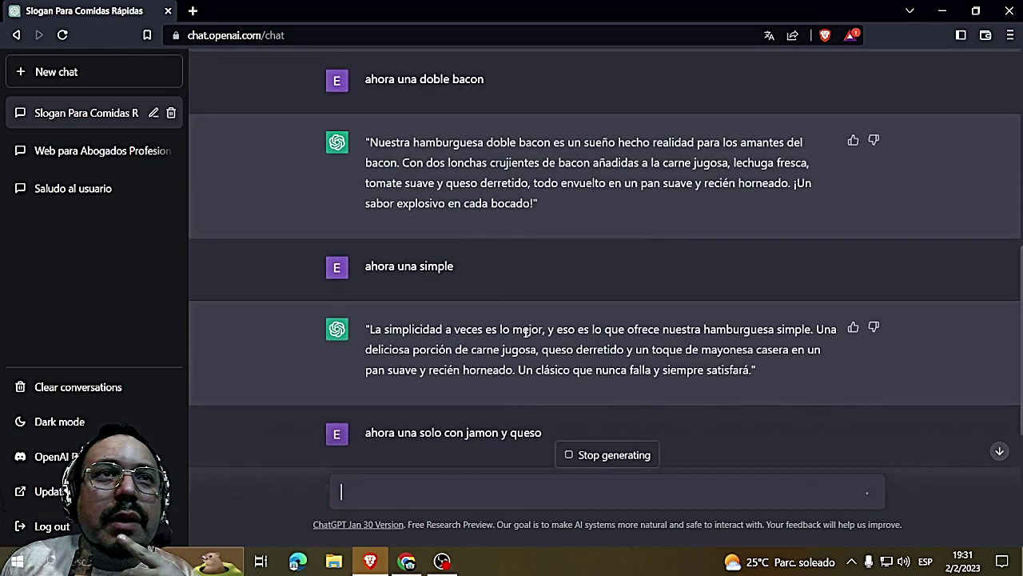
scroll(524, 334, "up", 3)
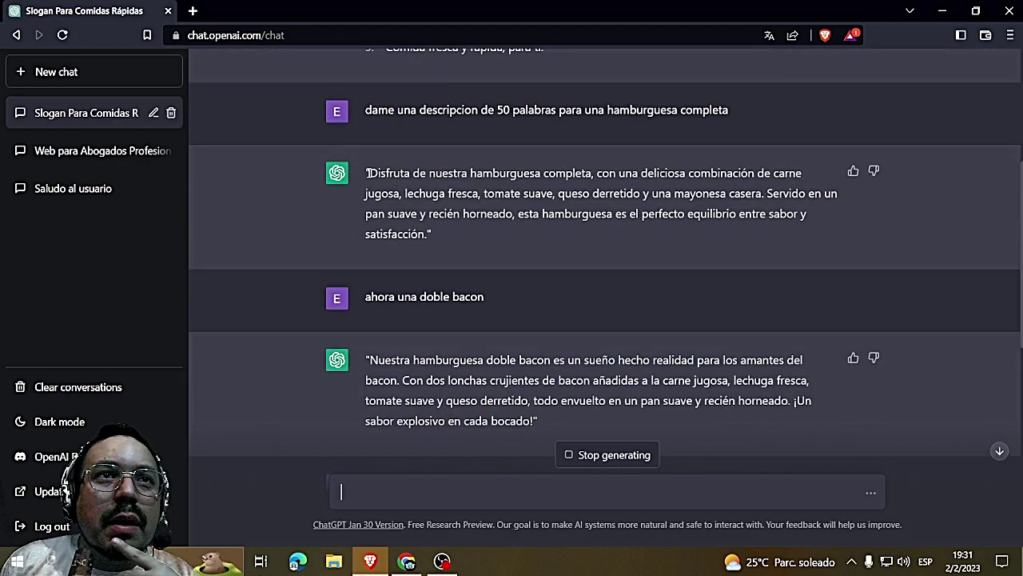
left_click_drag(368, 173, 423, 232)
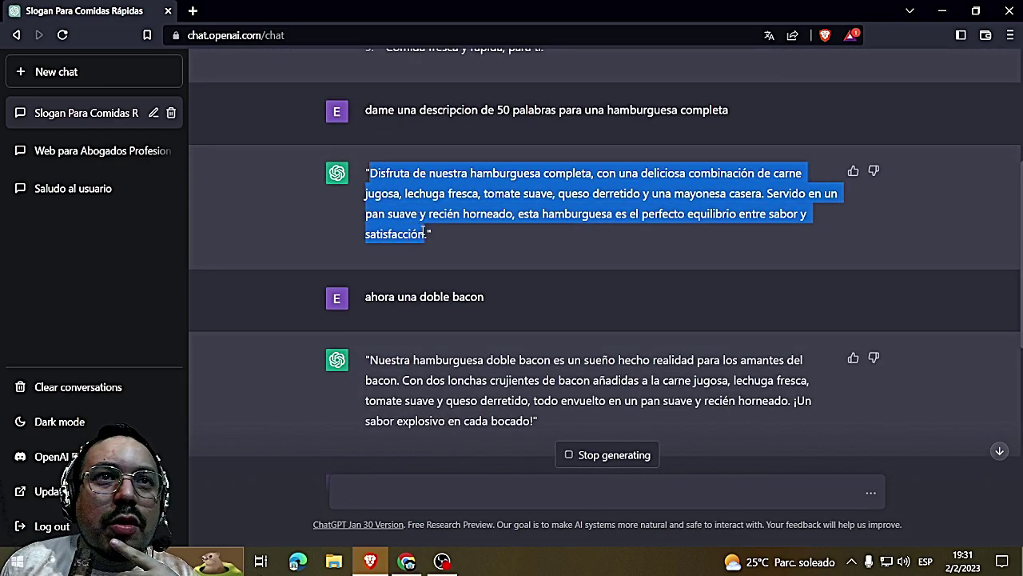
right_click(419, 231)
left_click(429, 237)
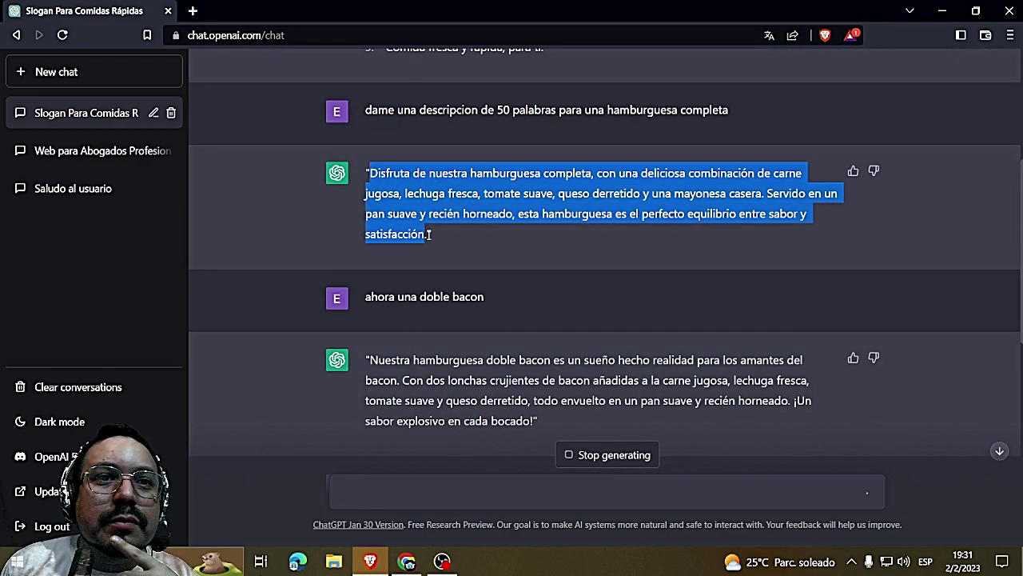
left_click(407, 561)
left_click(300, 321)
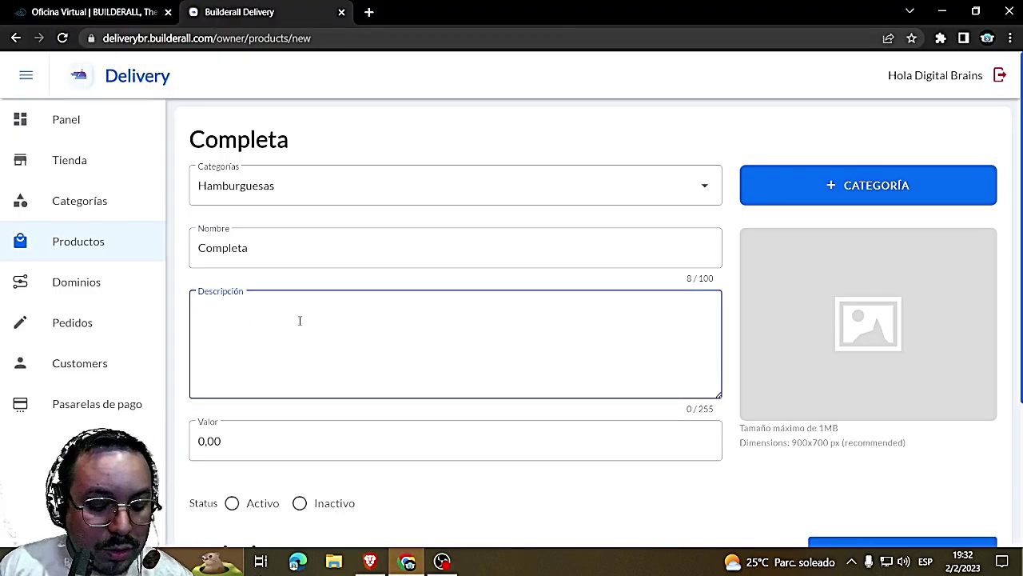
key("ctrl+v")
left_click_drag(207, 442, 192, 448)
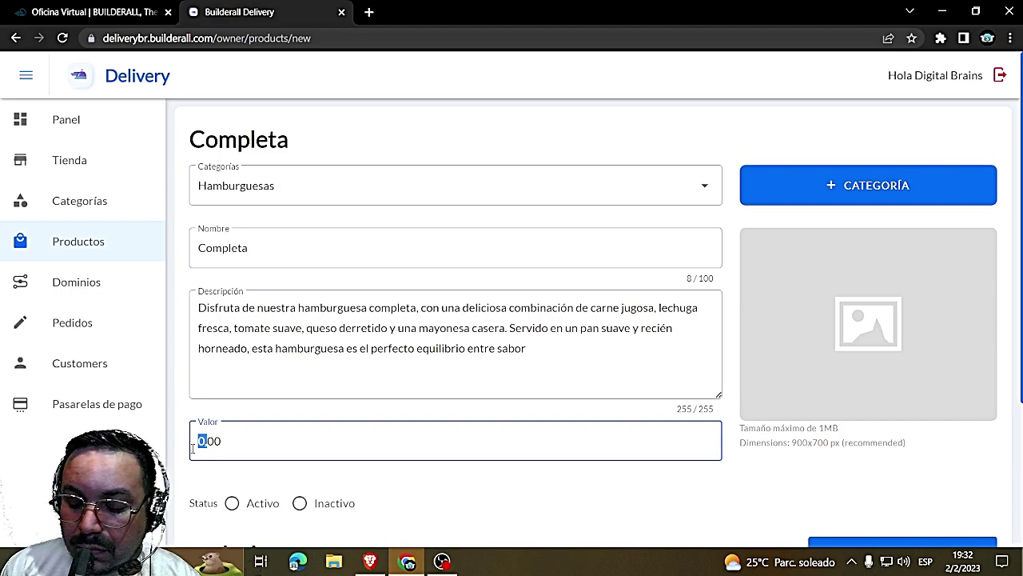
type("300")
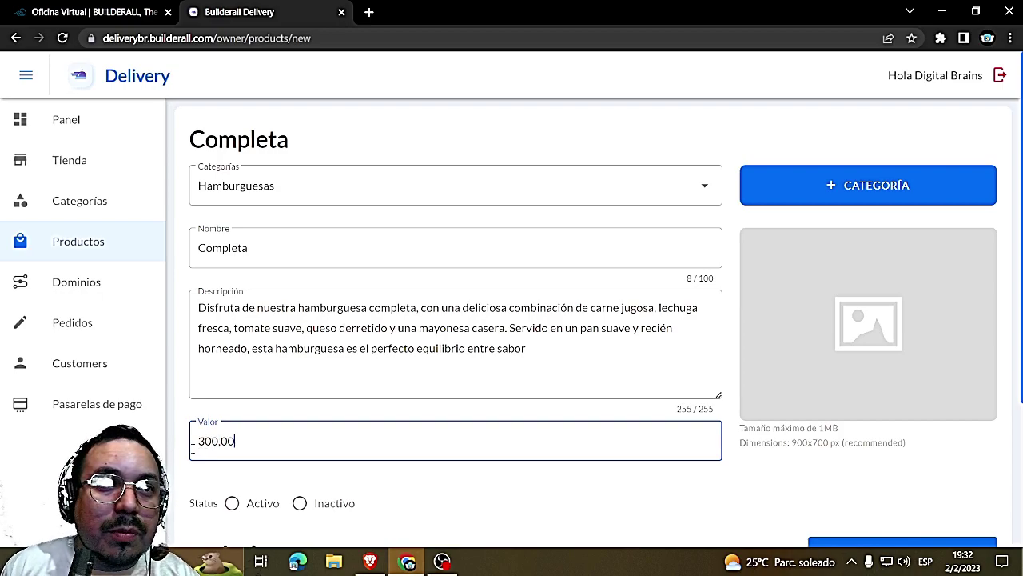
Add dia-hamburguesa-t.jpg from the HAMBURGUESAS folder as the product image, cropped around the burger
left_click(809, 348)
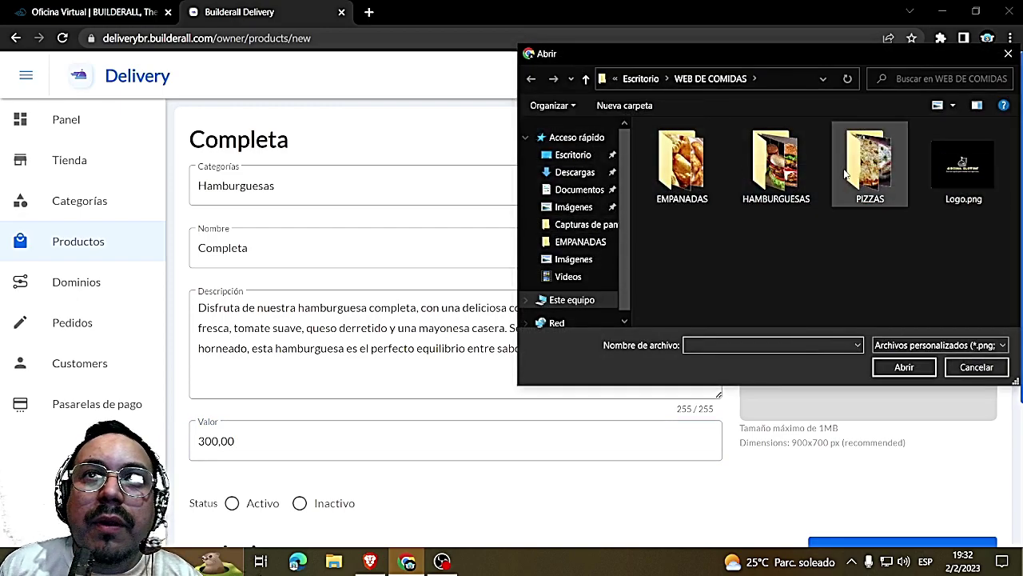
double_click(776, 164)
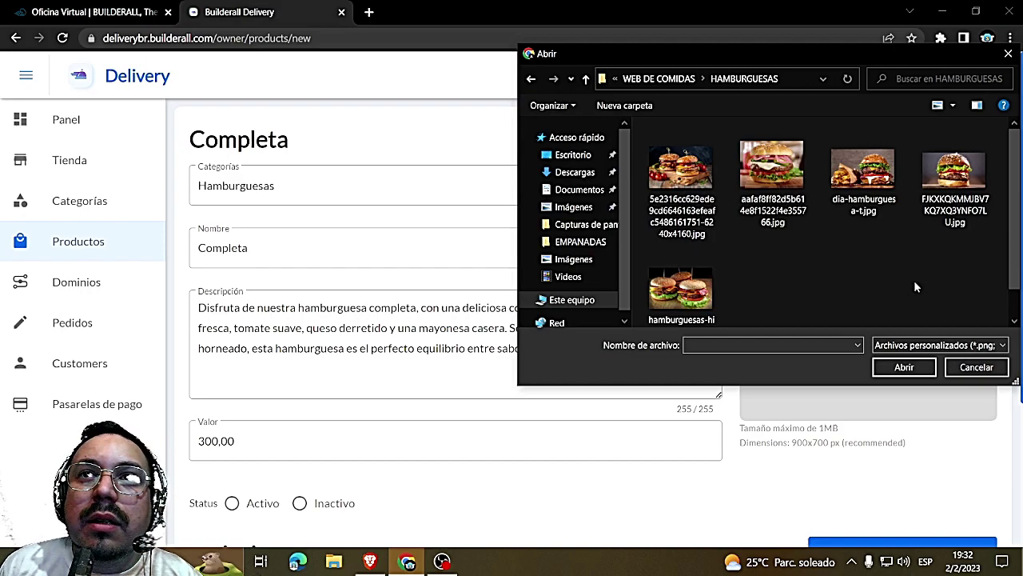
left_click(871, 168)
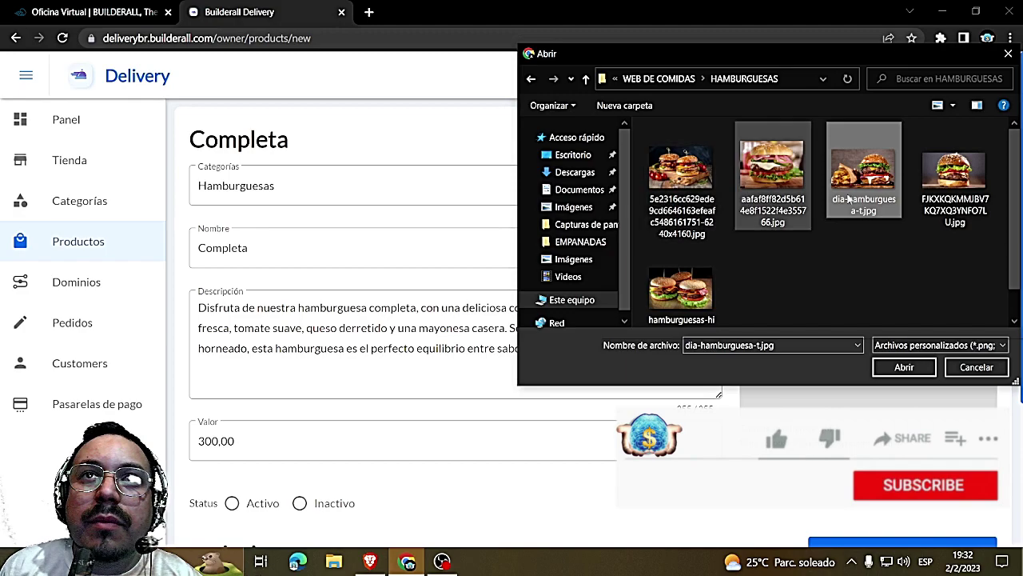
left_click(947, 168)
left_click(857, 190)
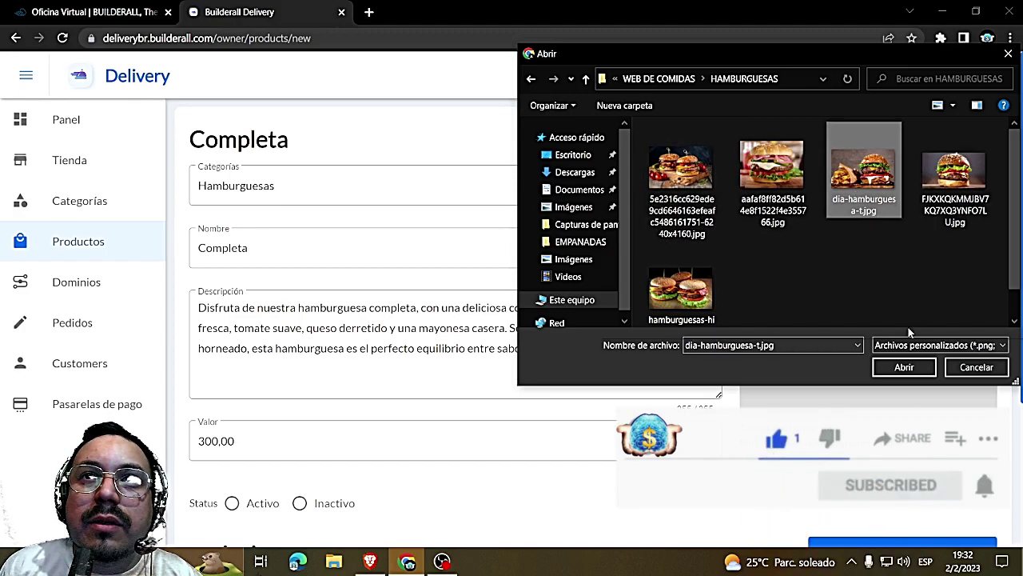
left_click(904, 367)
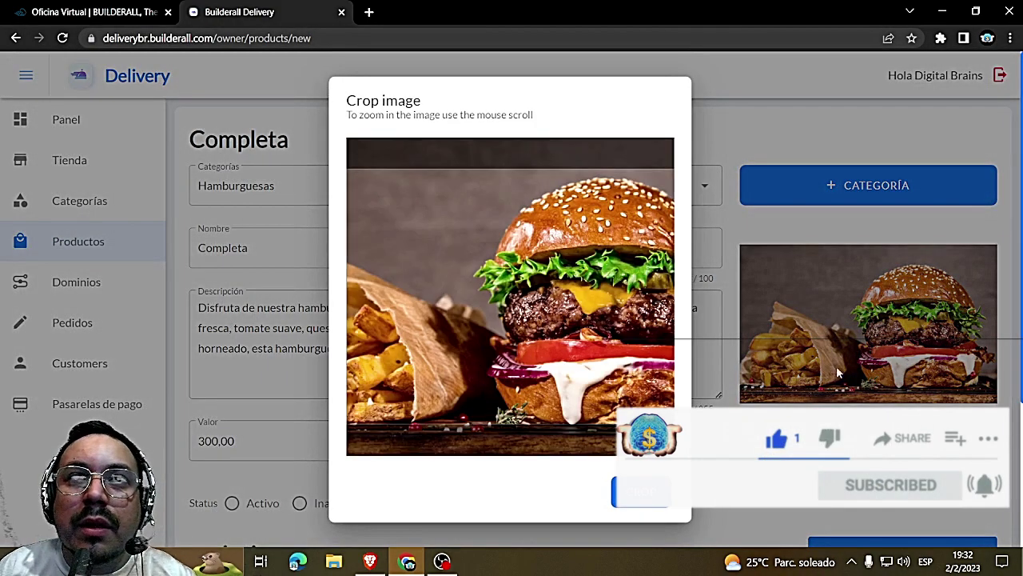
left_click_drag(551, 348, 404, 346)
left_click(625, 496)
Set the product's status to Activo and check which variation groups are available
scroll(477, 361, "down", 1)
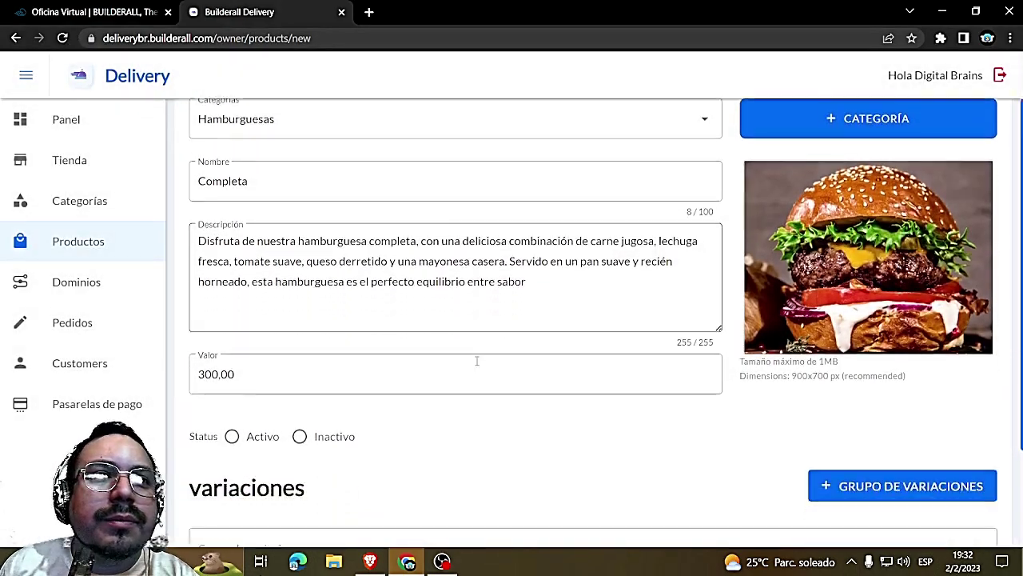
scroll(477, 361, "down", 1)
left_click(232, 358)
scroll(338, 397, "down", 1)
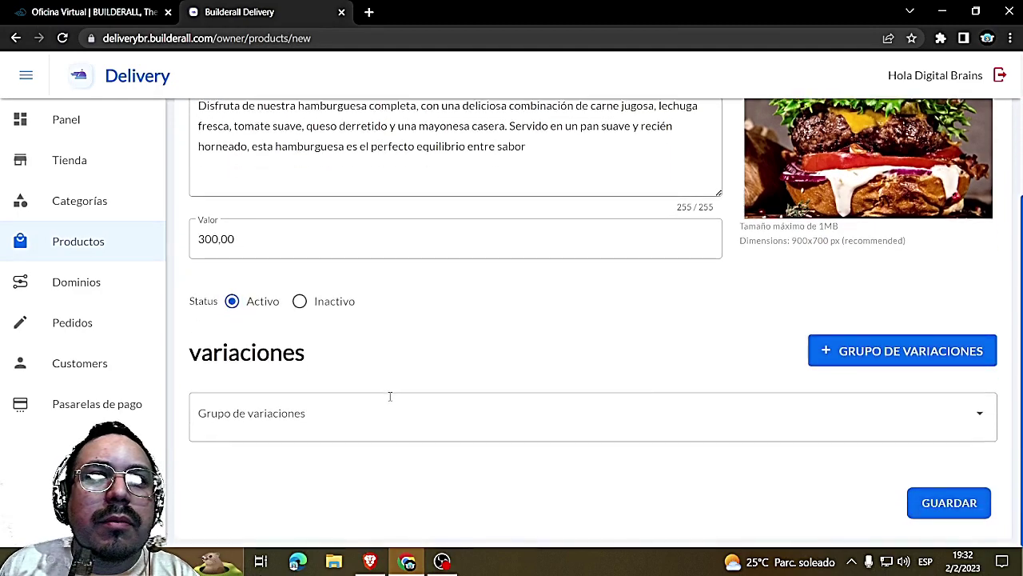
left_click(790, 419)
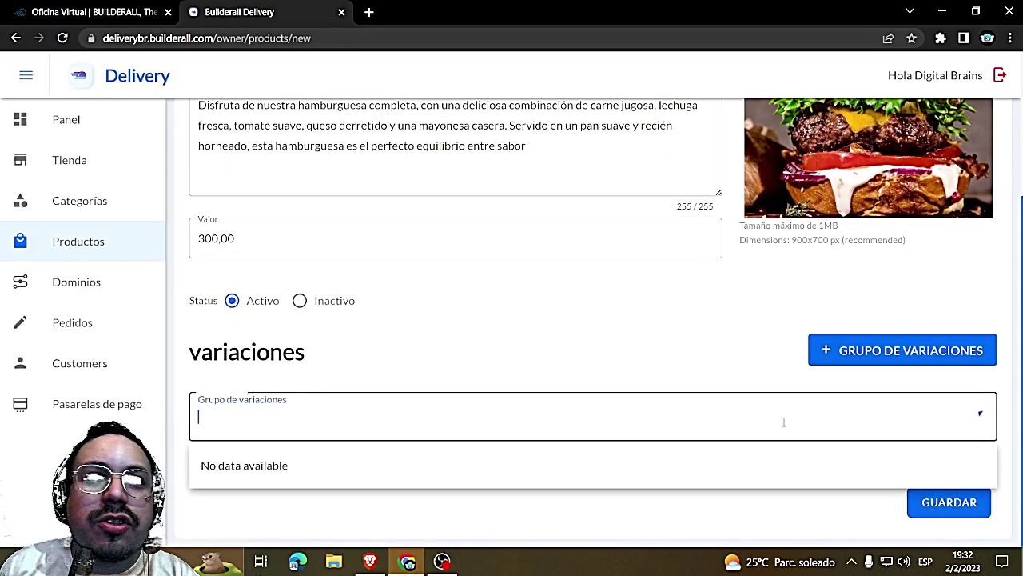
left_click(704, 515)
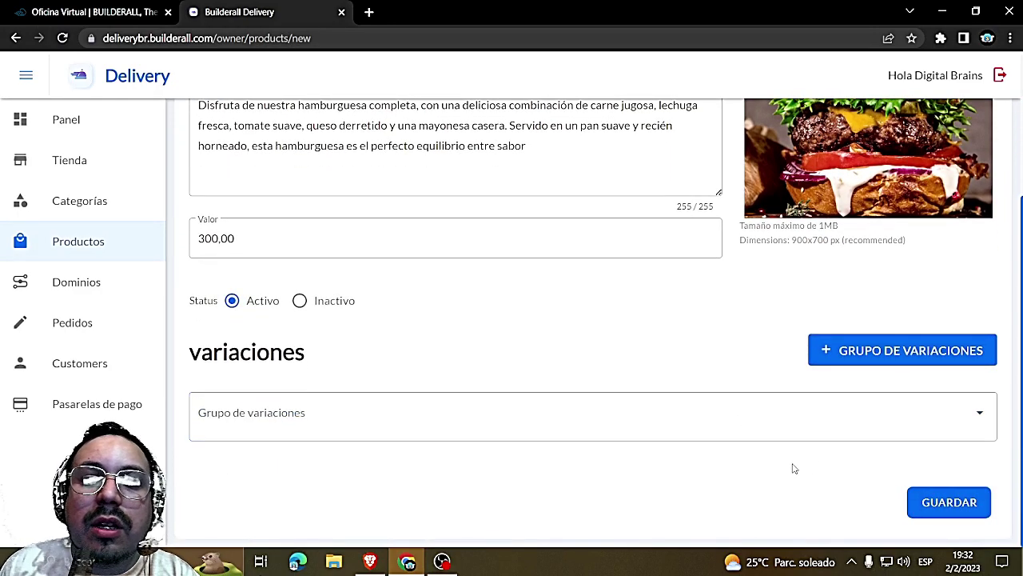
Start a new variation group named "Sin lechuga y tomate" with a maximum of 2 selectable elements
left_click(931, 357)
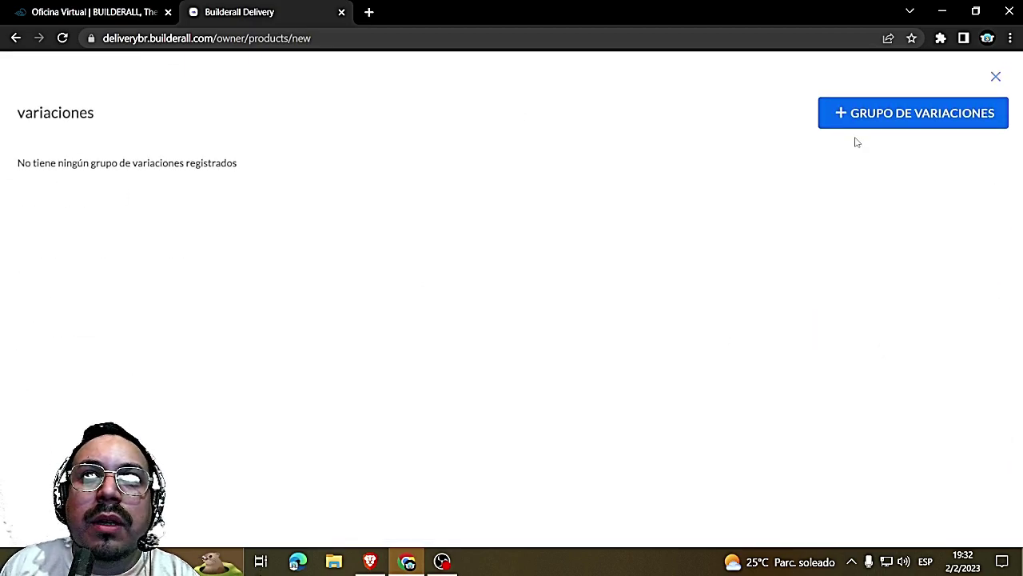
left_click(852, 119)
left_click(371, 182)
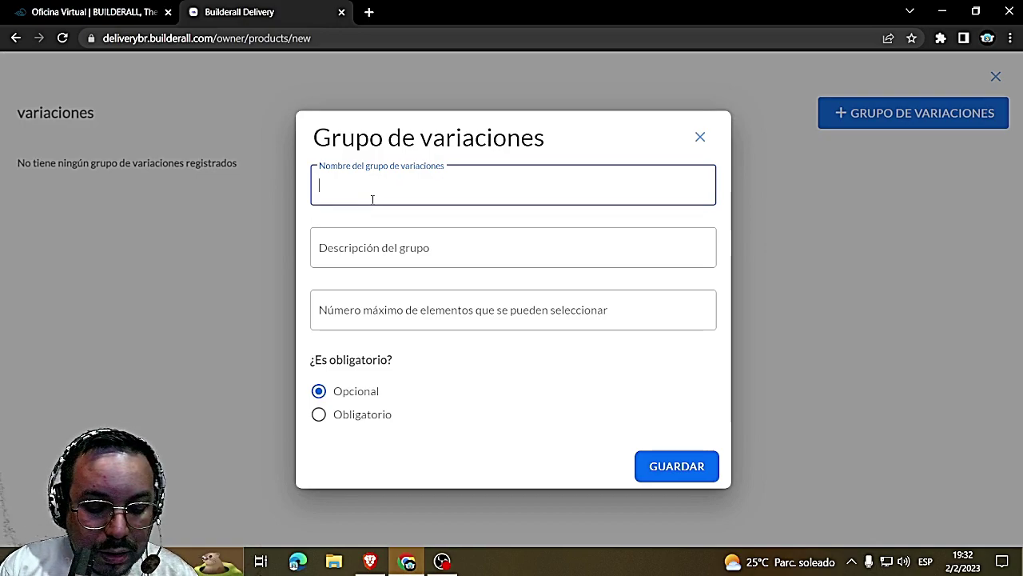
type("Sin lechu")
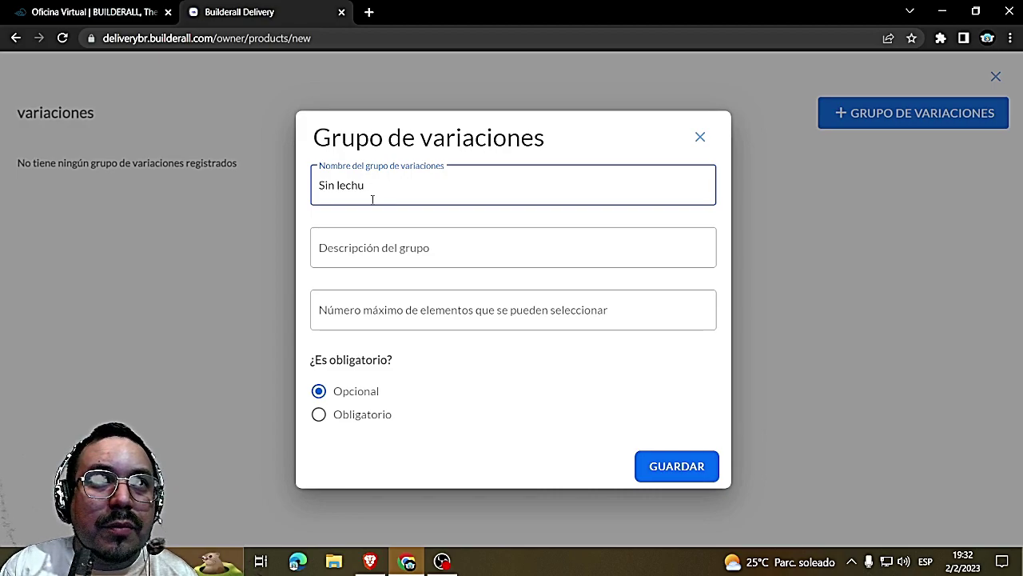
type("icga y tomate")
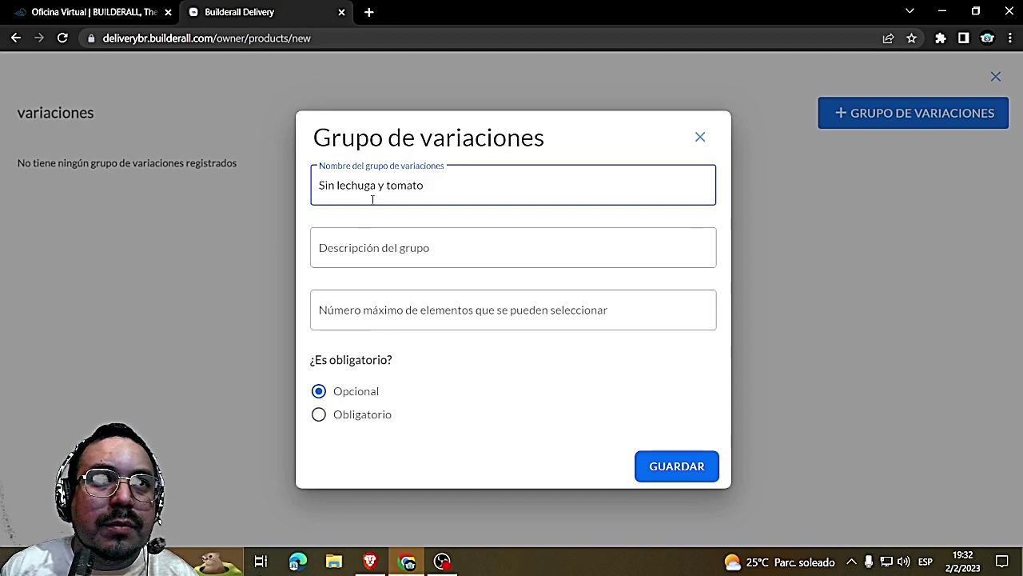
left_click(382, 313)
type("2")
left_click(676, 470)
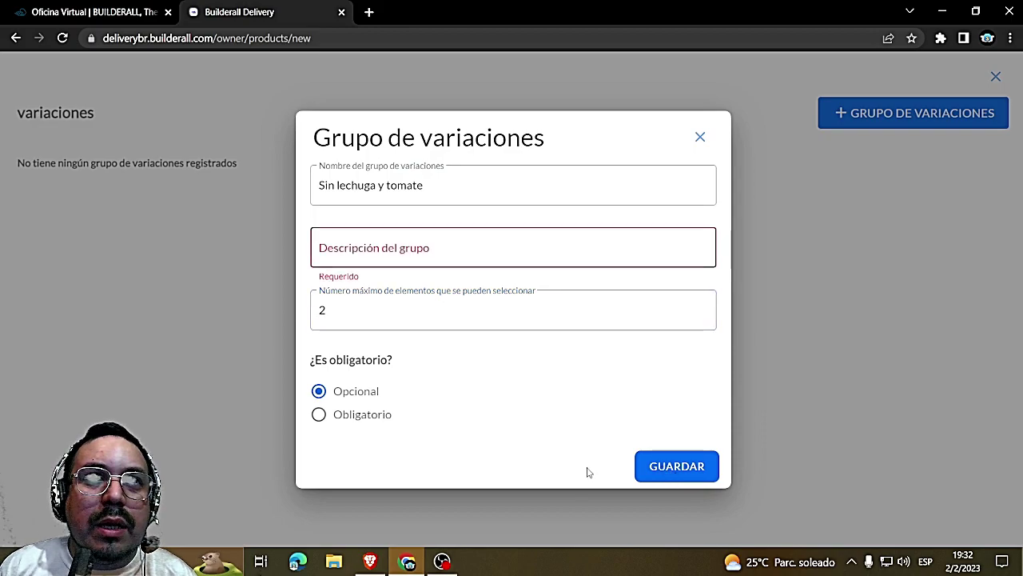
Describe the variation group as "Quitamos lechuga y tomate", save it and return to the product form
left_click_drag(405, 231, 410, 254)
left_click(412, 252)
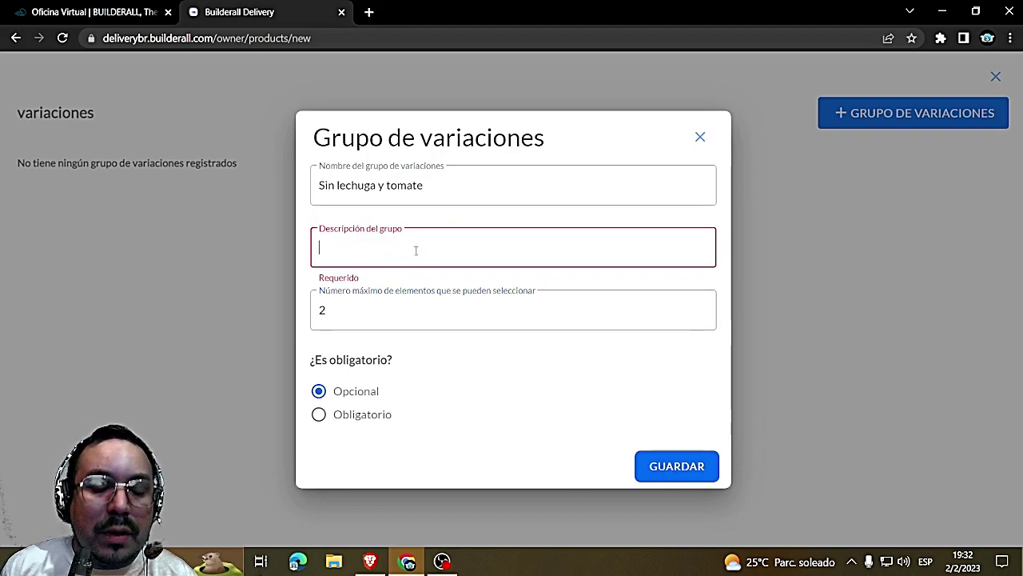
type("Quitamos l")
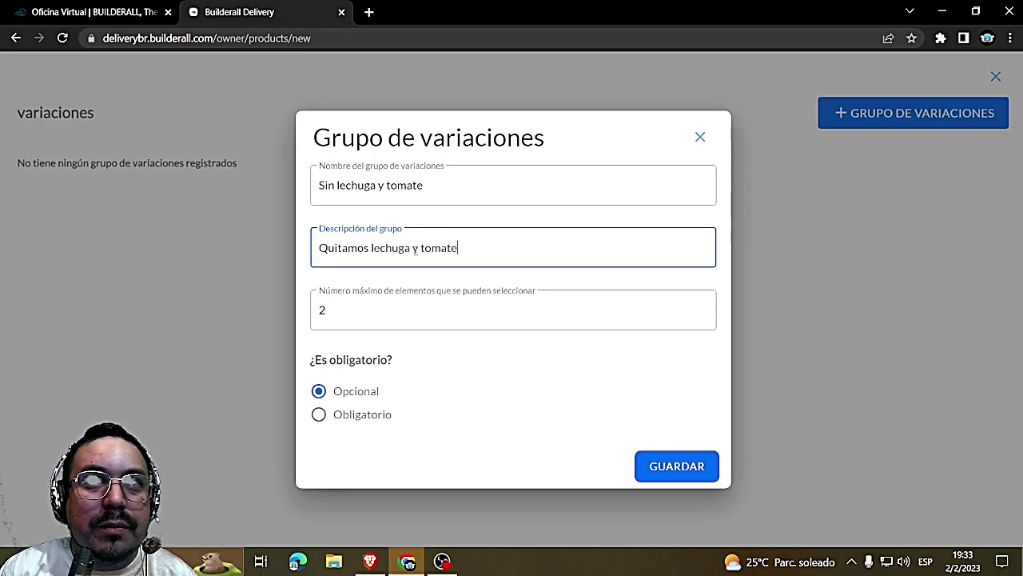
type("echuga y tomate")
left_click(685, 470)
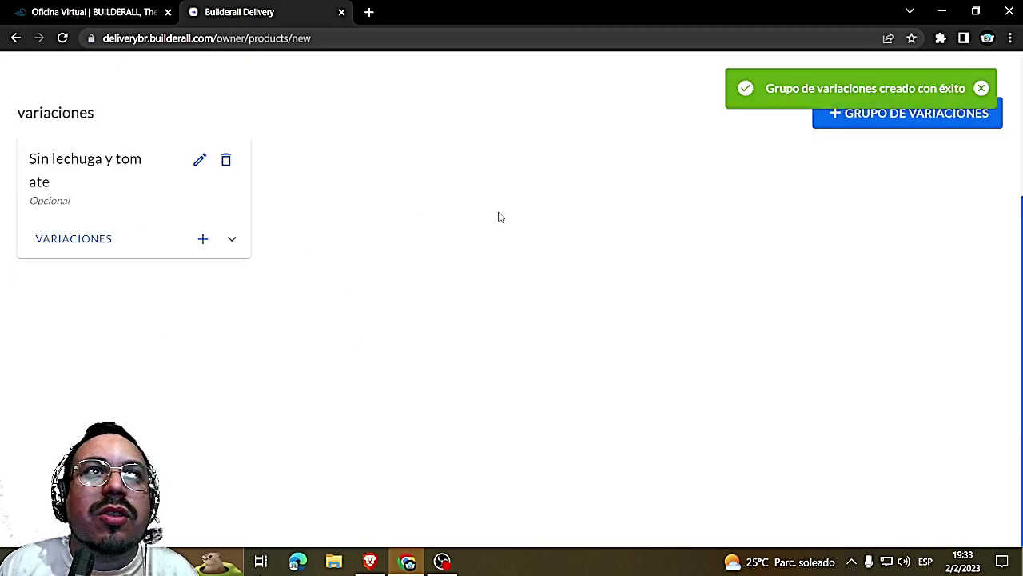
left_click(989, 75)
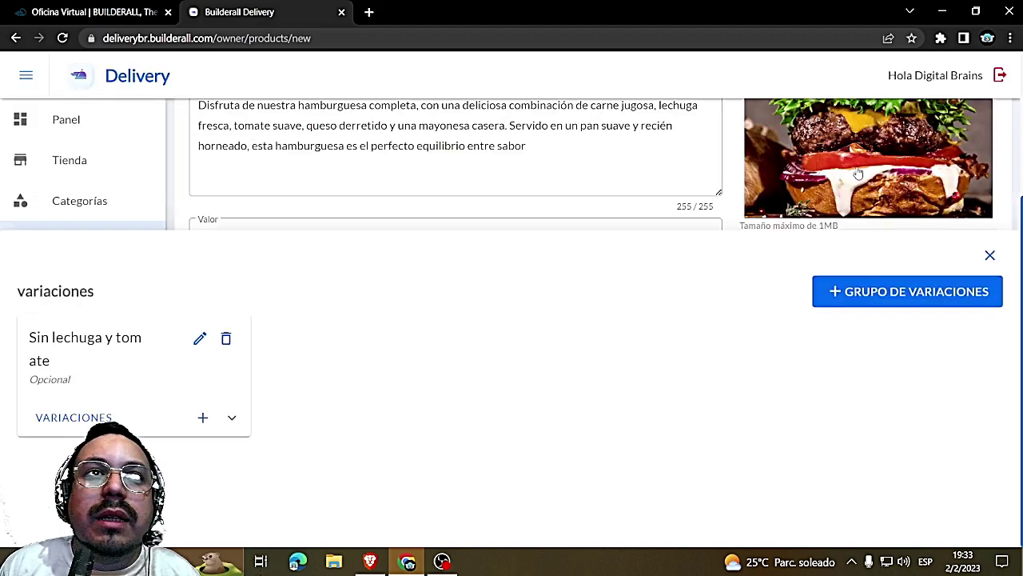
Assign the variation group "Sin lechuga y tomate" to the Completa product
scroll(829, 220, "up", 2)
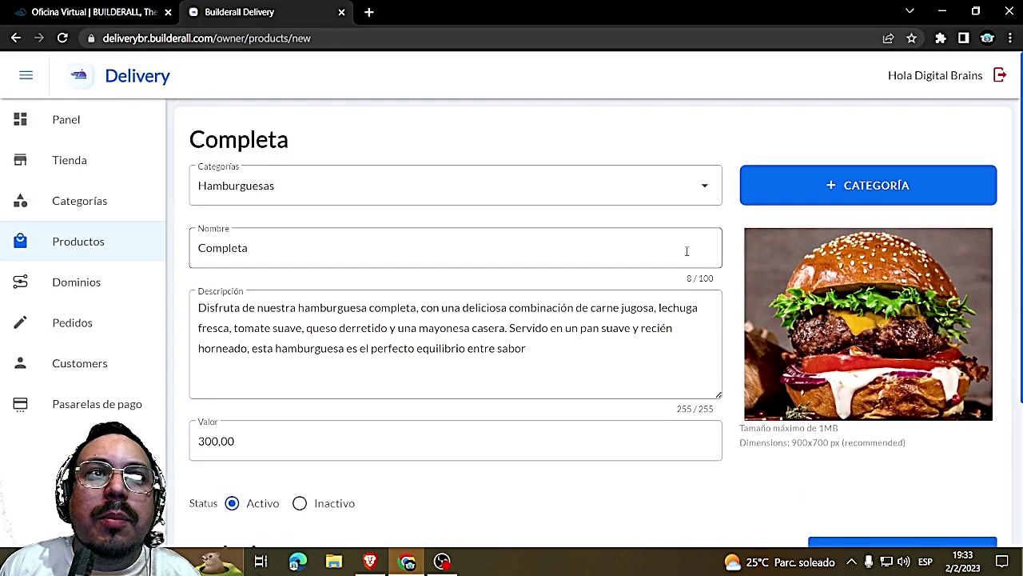
scroll(787, 289, "down", 2)
left_click(743, 478)
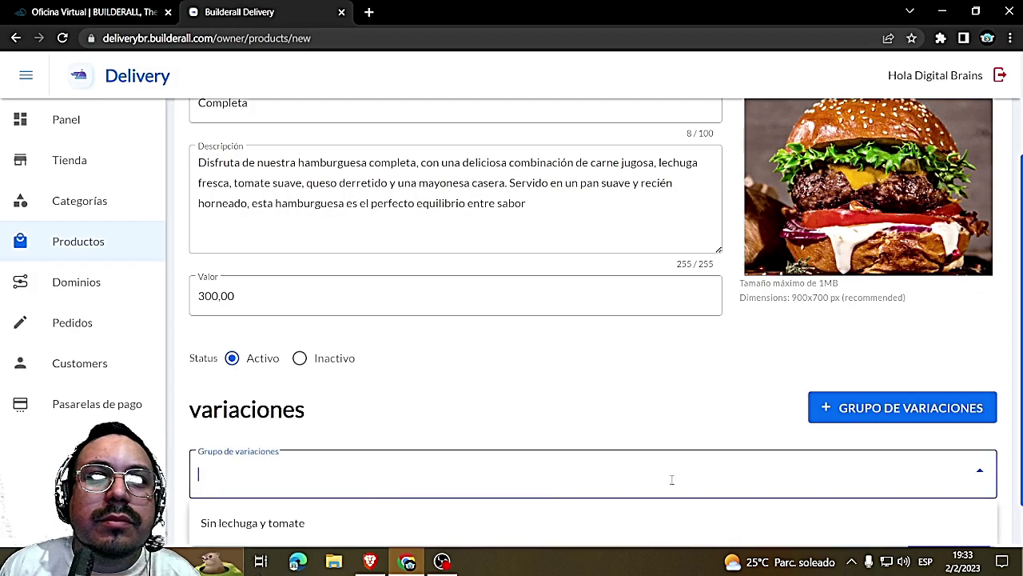
scroll(386, 482, "down", 1)
left_click(337, 470)
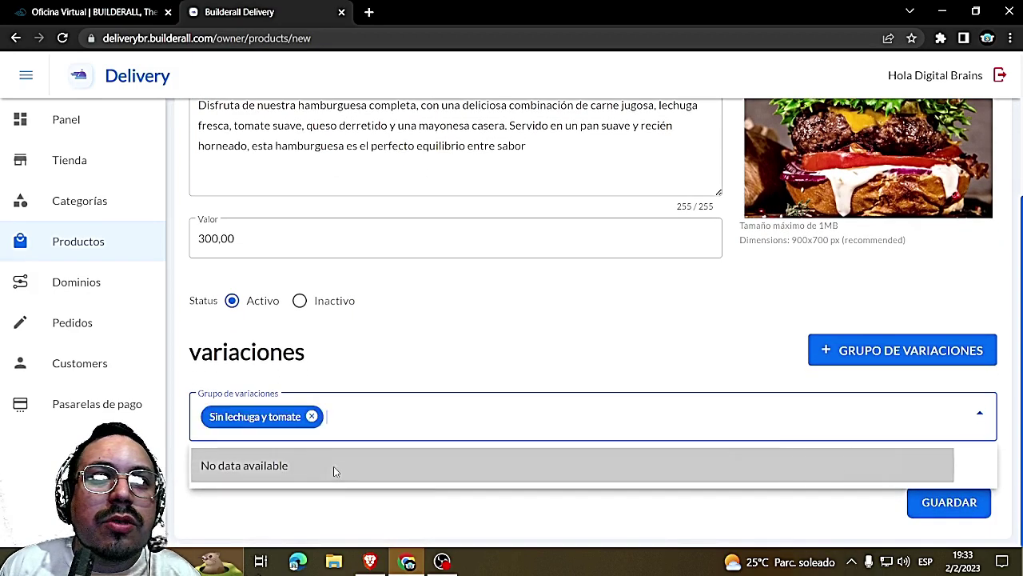
left_click(518, 516)
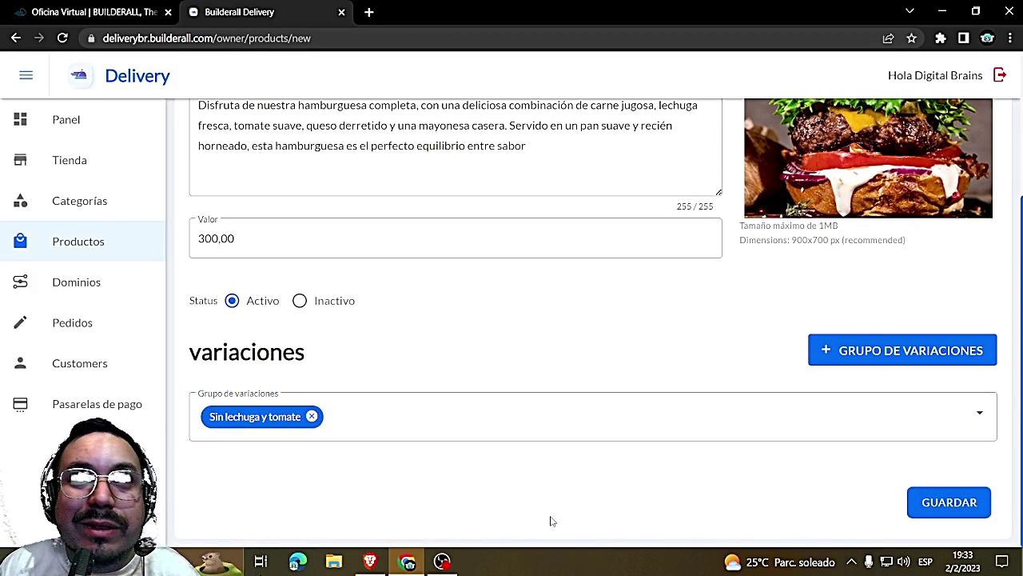
Review the completed form and save the Completa product with its variation group
scroll(551, 520, "up", 2)
scroll(624, 476, "up", 1)
scroll(624, 475, "up", 1)
scroll(622, 480, "down", 4)
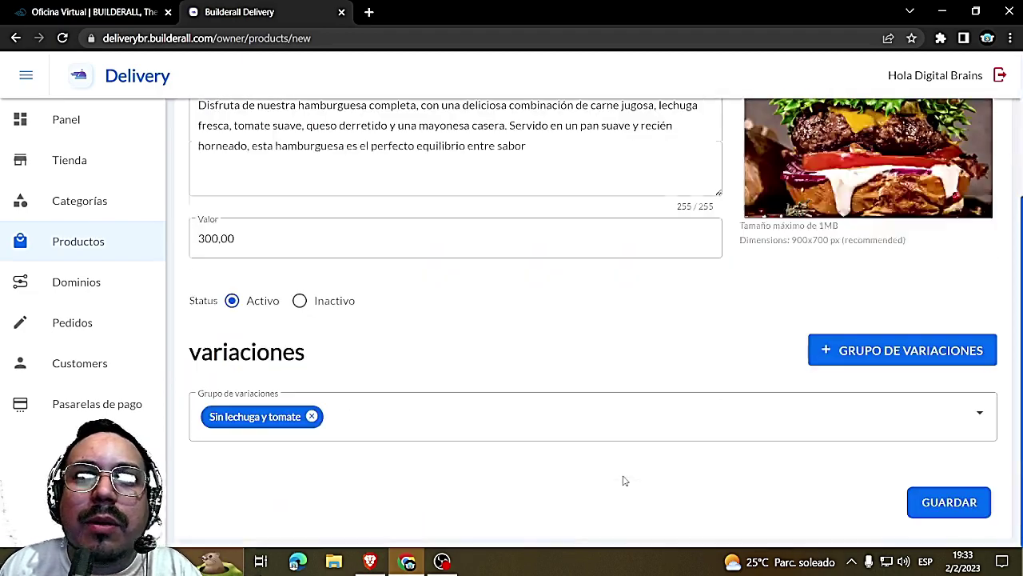
left_click(969, 506)
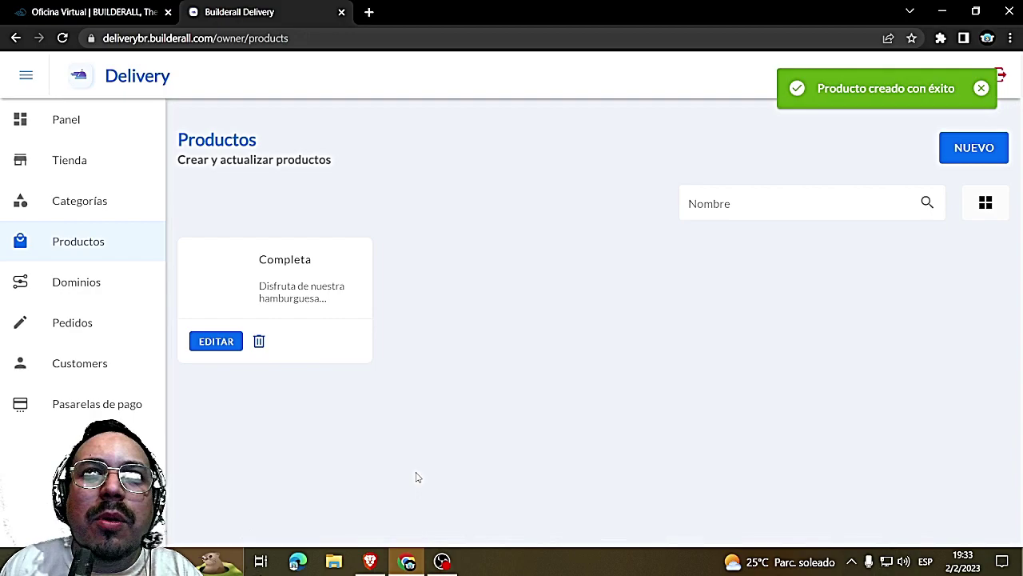
Start a new product and assign it to the Hamburguesas category
left_click(968, 156)
left_click(432, 198)
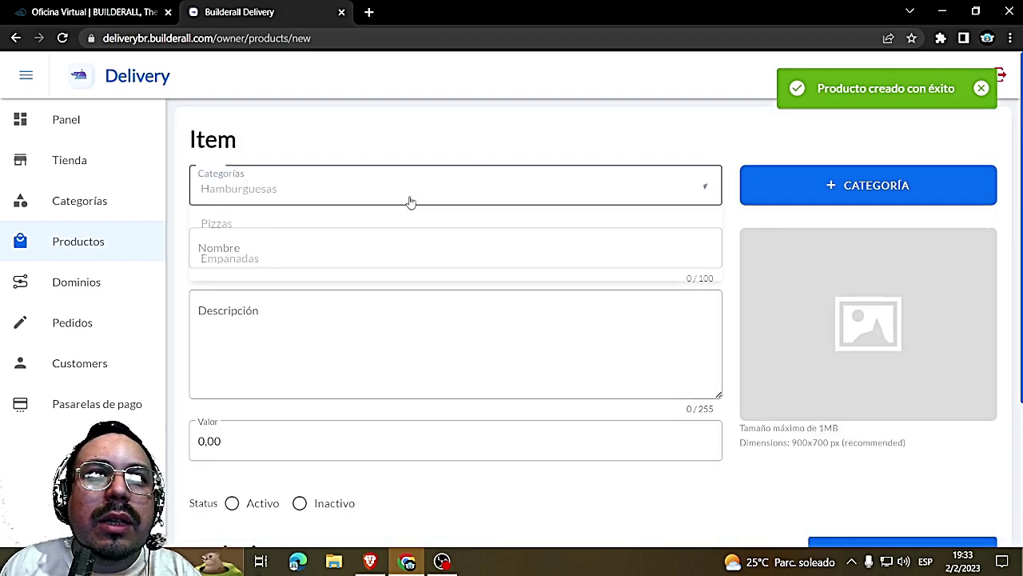
left_click(305, 198)
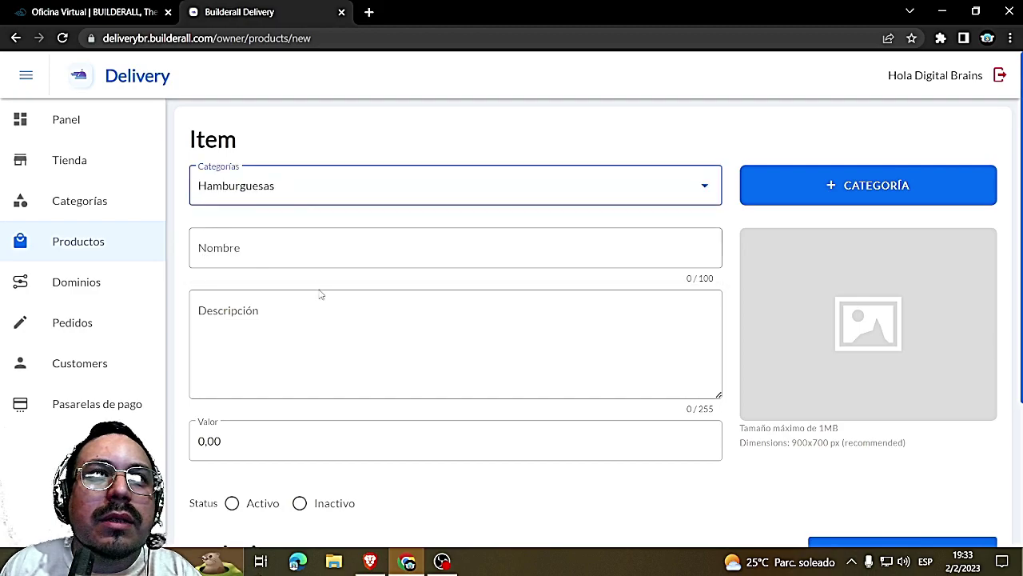
Switch to ChatGPT and copy the generated description of the double bacon burger, without its quotation marks
left_click(370, 560)
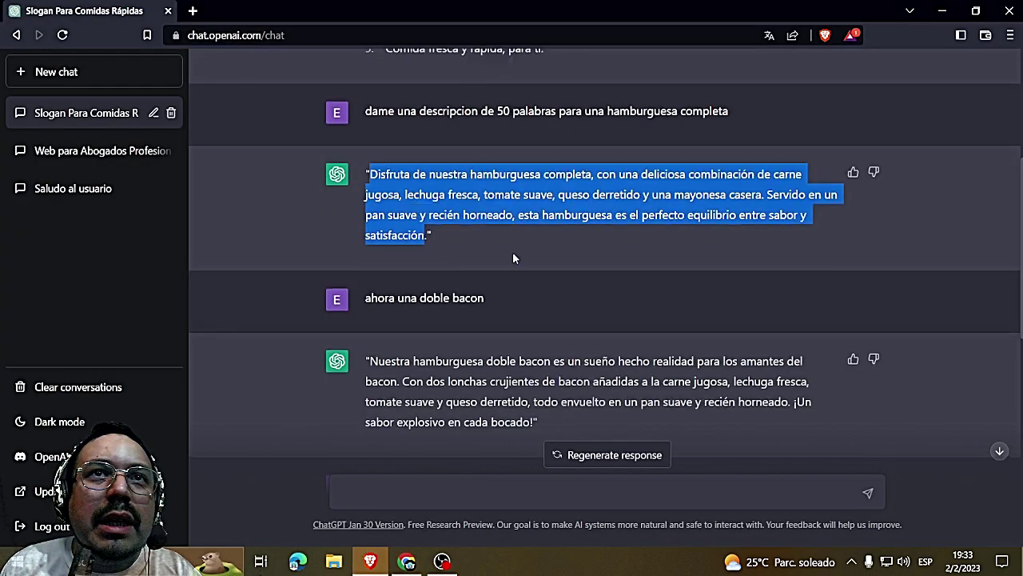
scroll(512, 254, "up", 2)
scroll(512, 259, "down", 3)
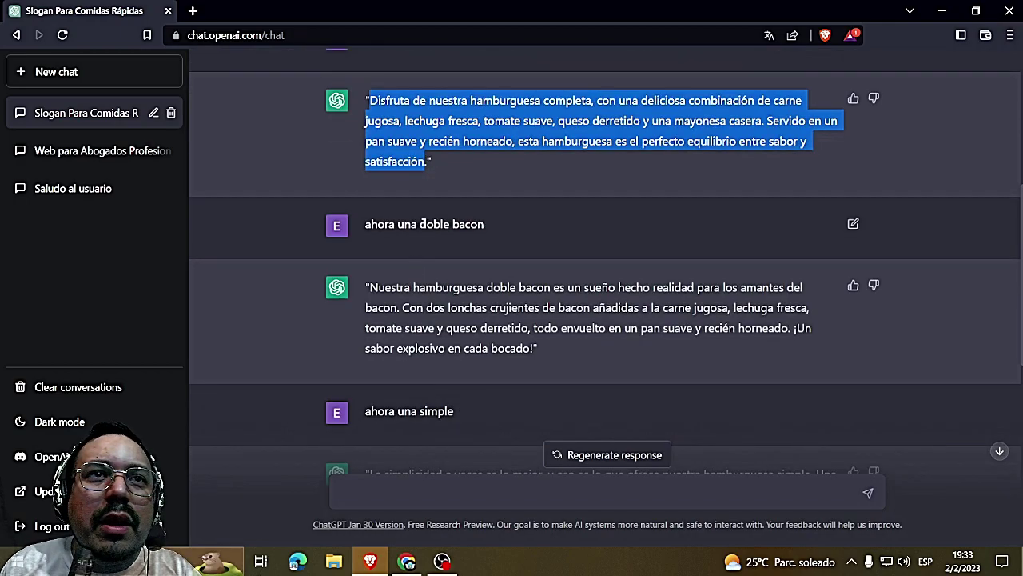
left_click_drag(369, 288, 532, 349)
key("ctrl+c")
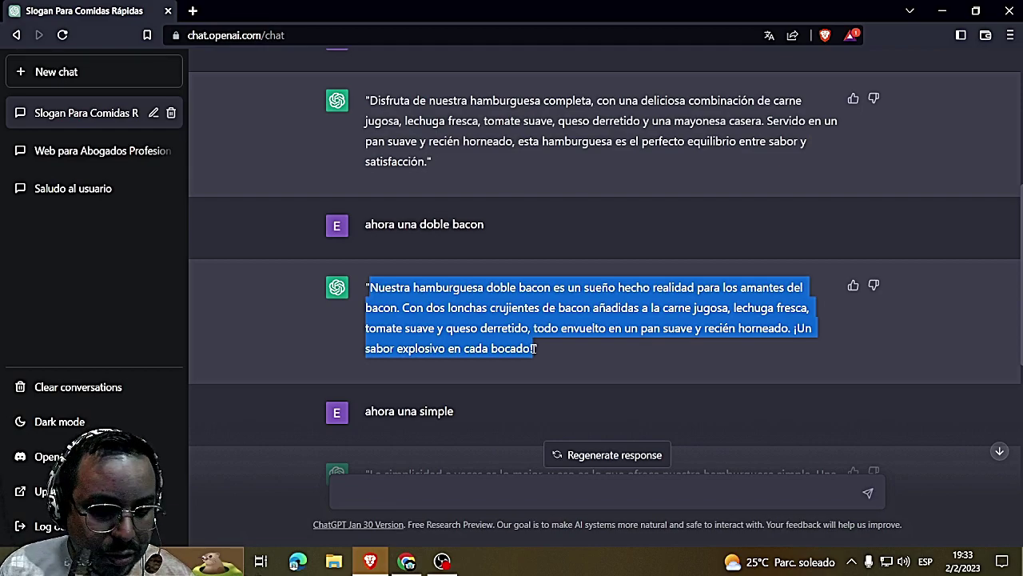
Return to the Delivery product form, name the product "Doble Bacon" and paste the copied text as its description
left_click(407, 562)
left_click(275, 250)
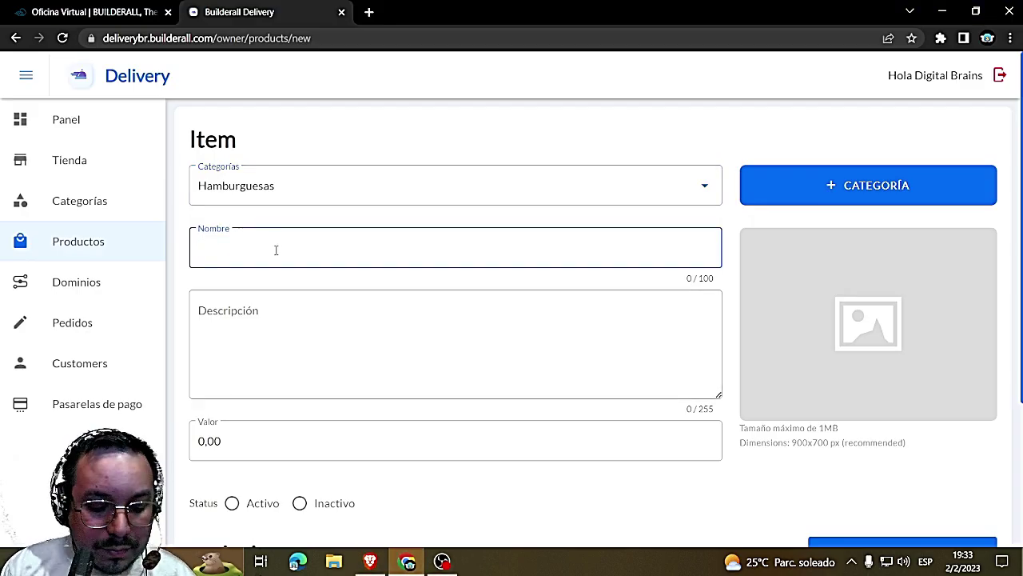
type("Doble Bacon")
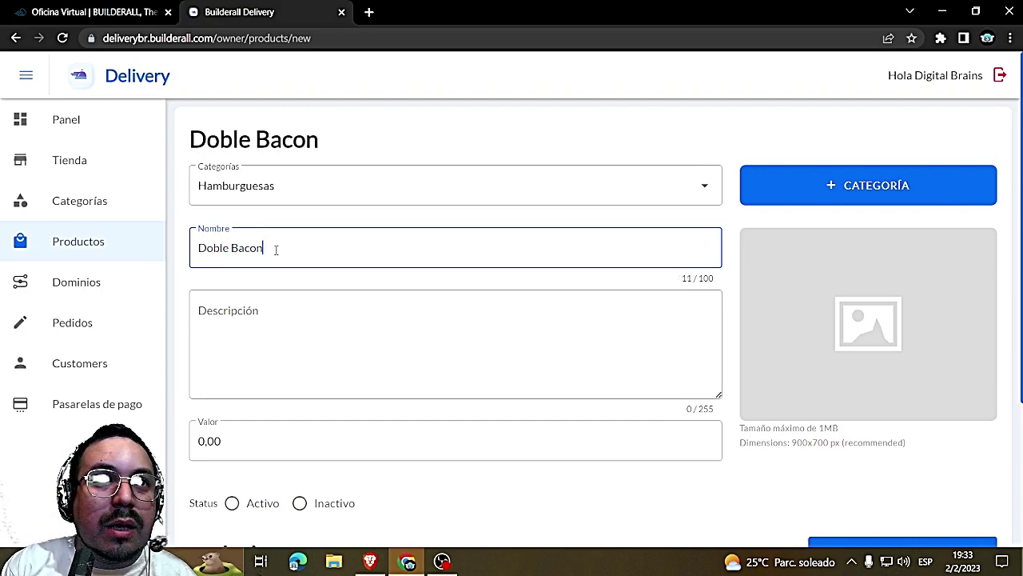
key("Tab")
key("ctrl+v")
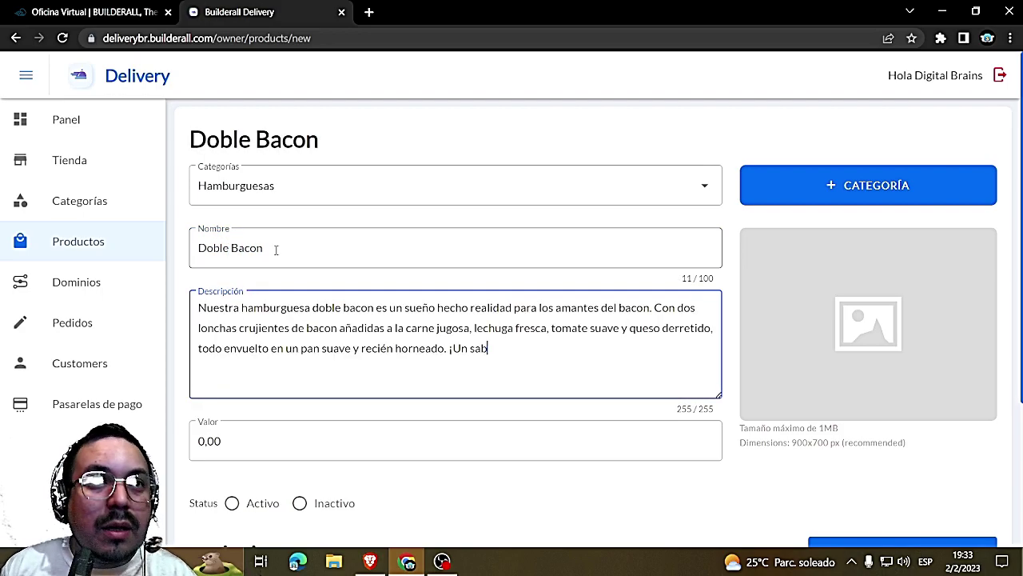
Upload the photo of two burgers on a wooden board from the HAMBURGUESAS folder as the product image and accept its crop
left_click(831, 291)
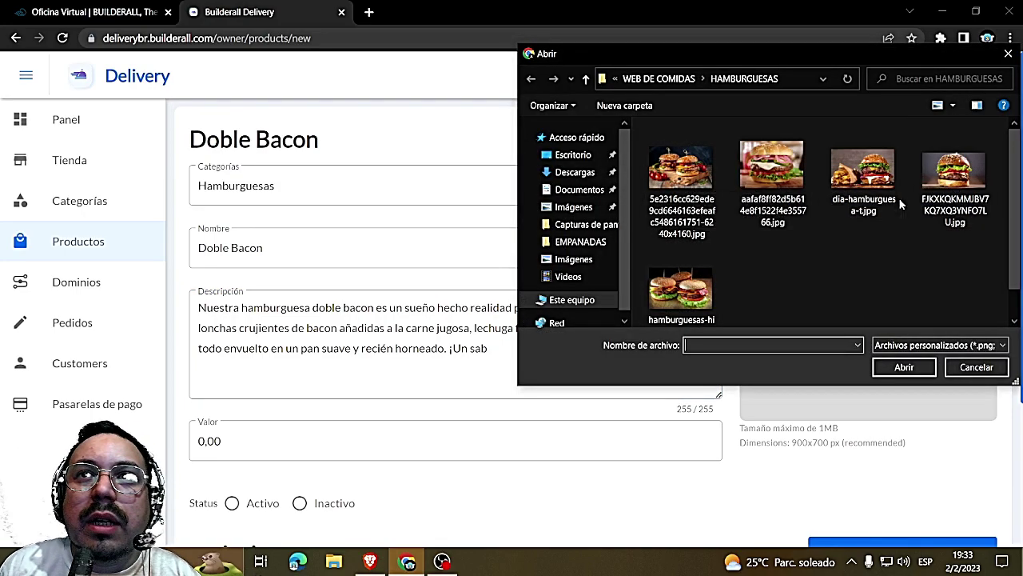
left_click(714, 198)
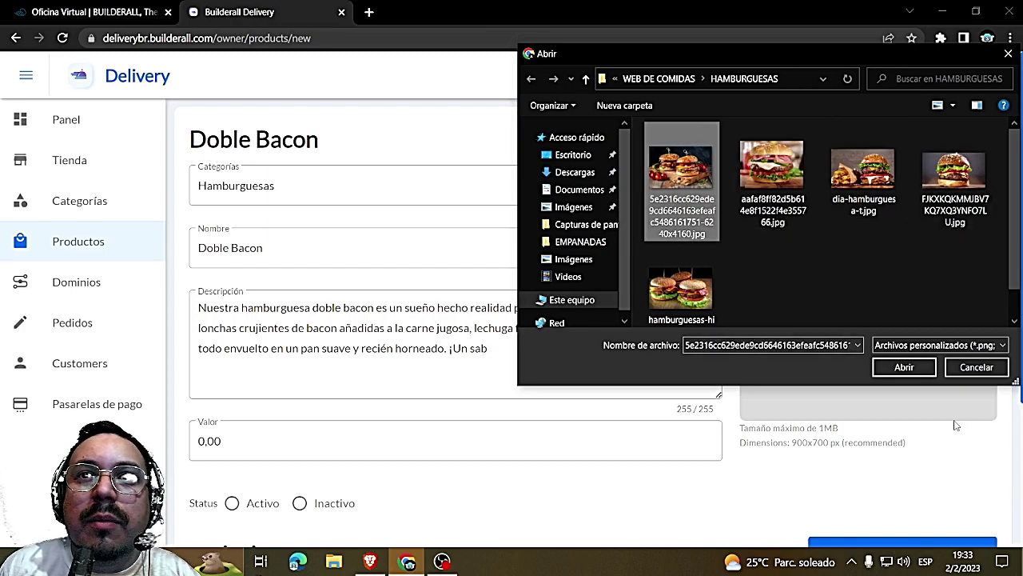
left_click(911, 368)
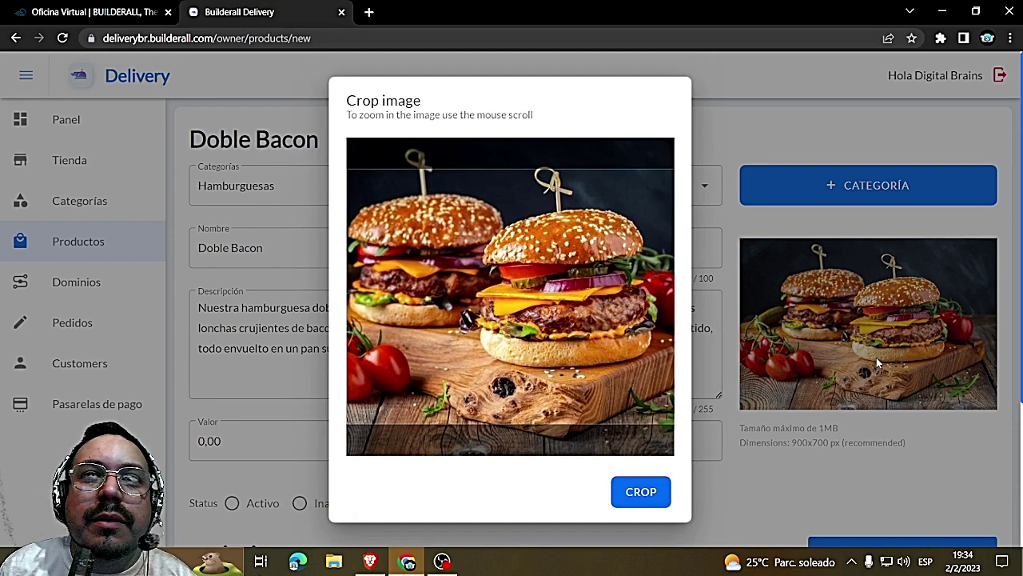
left_click(630, 492)
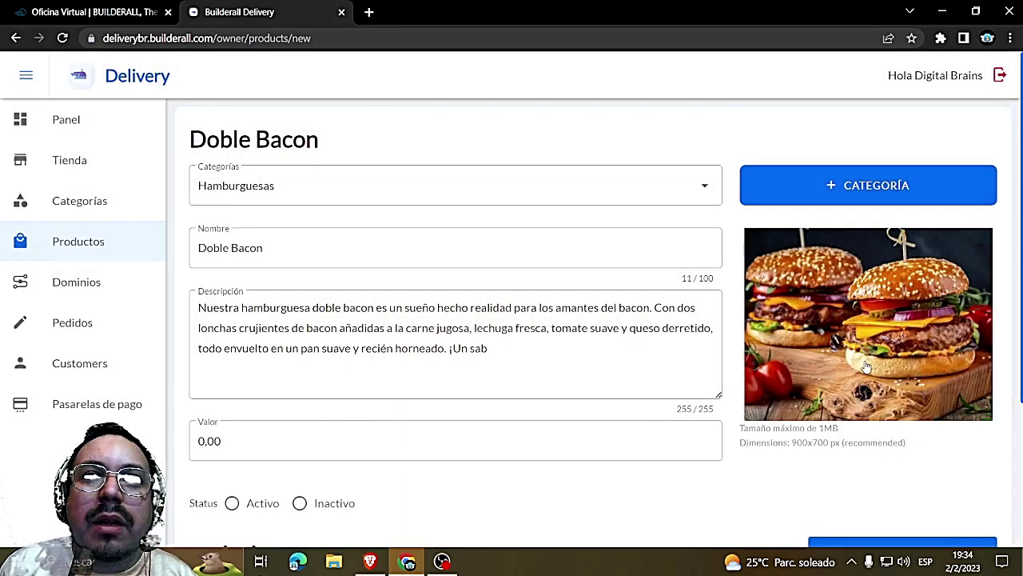
Replace the Doble Bacon image with the single-burger photo whose file name starts with "FJKXKQ", accepting the default crop
left_click(864, 364)
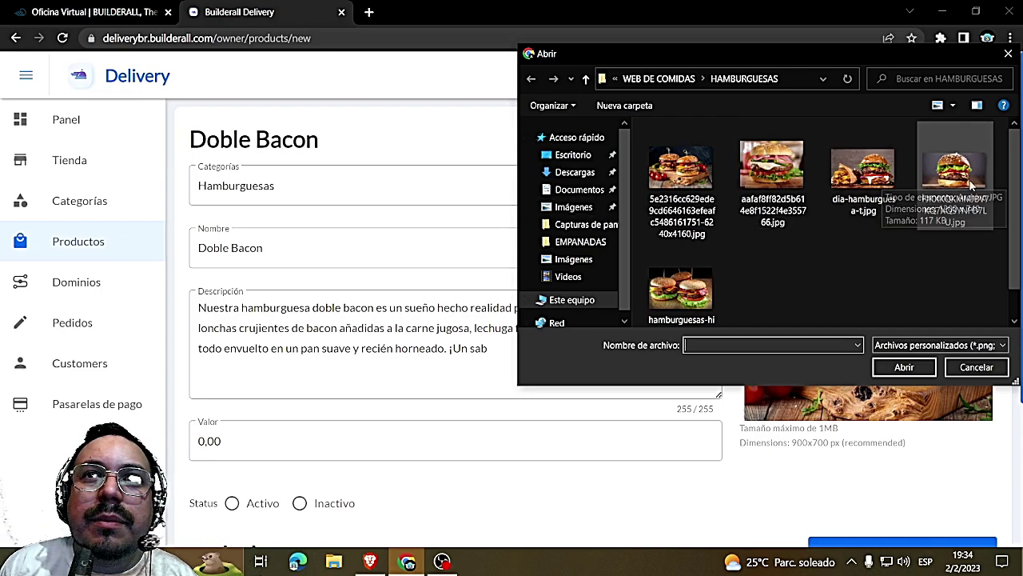
left_click(927, 176)
left_click(901, 367)
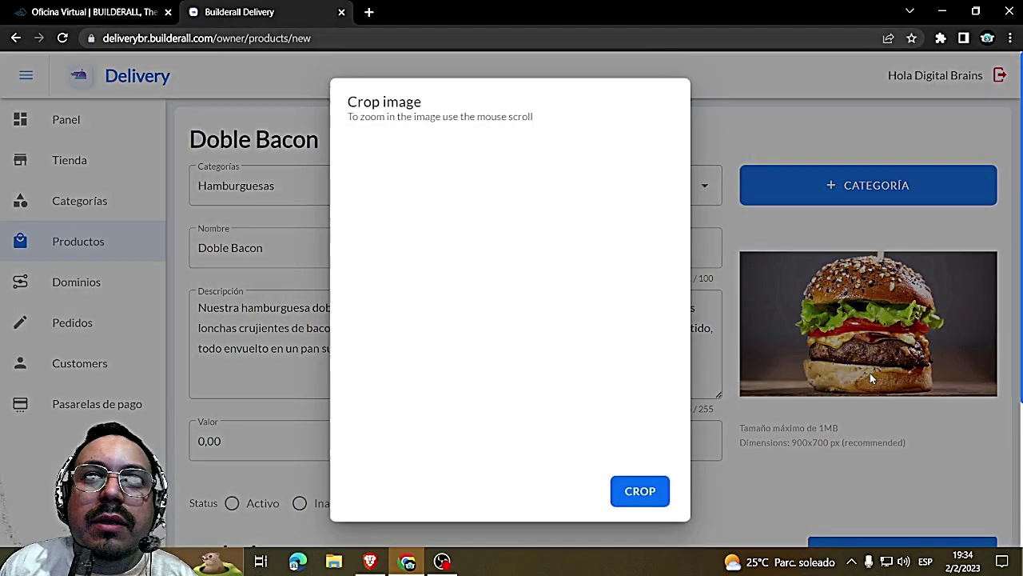
left_click(641, 508)
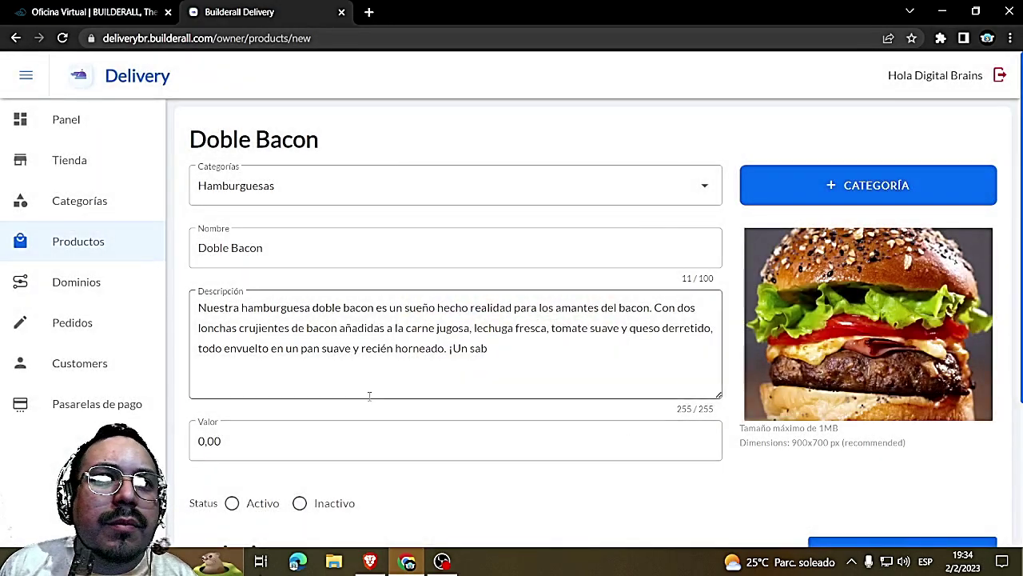
Set the Doble Bacon product's price to 250,00
scroll(370, 395, "down", 1)
left_click(207, 367)
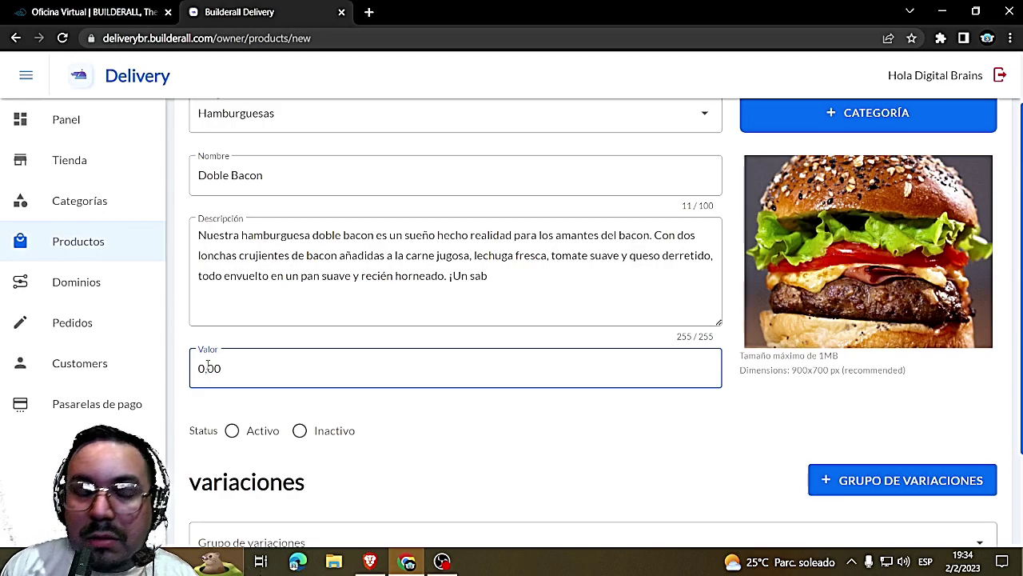
type("200500")
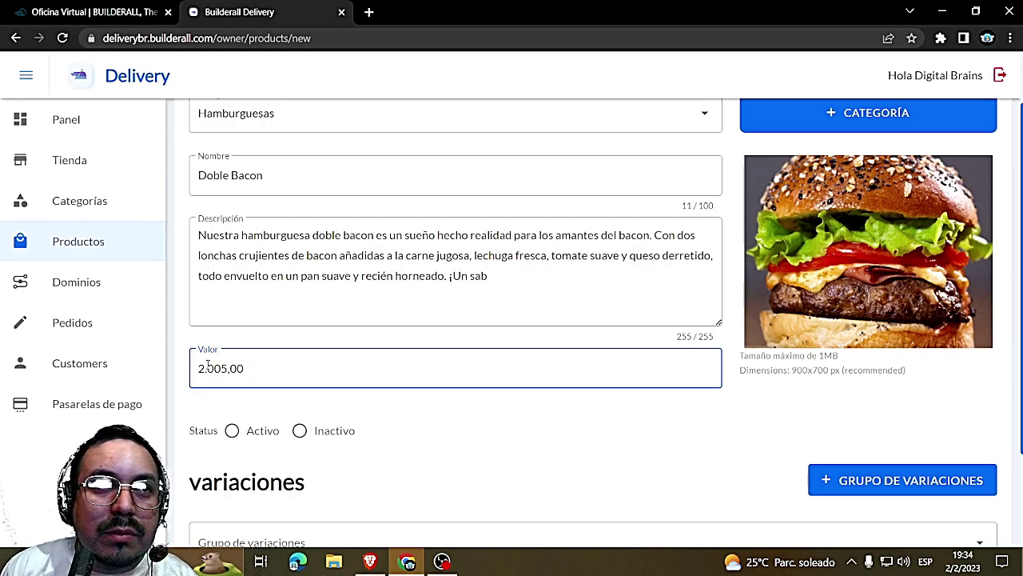
key("BackSpace")
key("BackSpace")
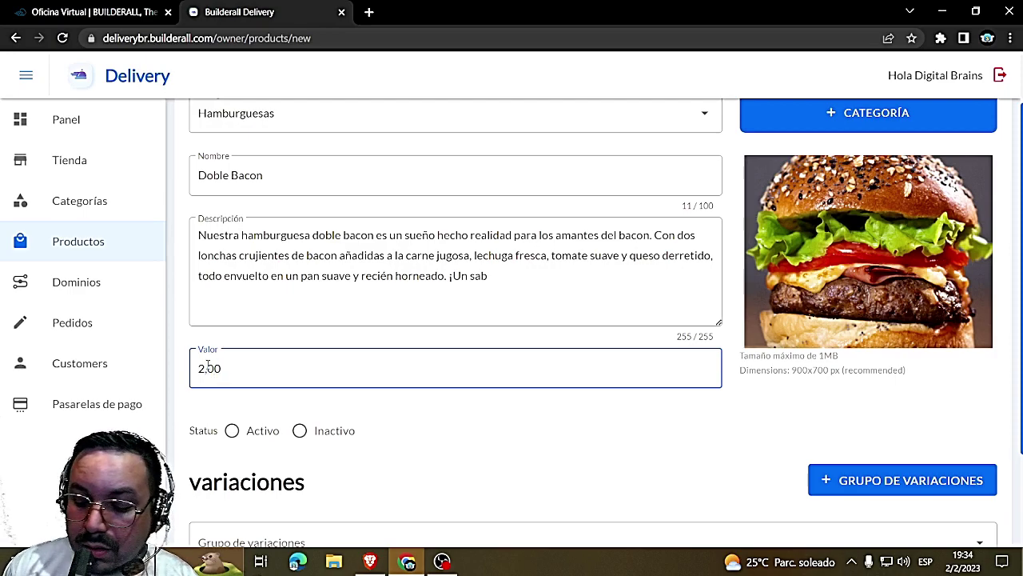
left_click(524, 418)
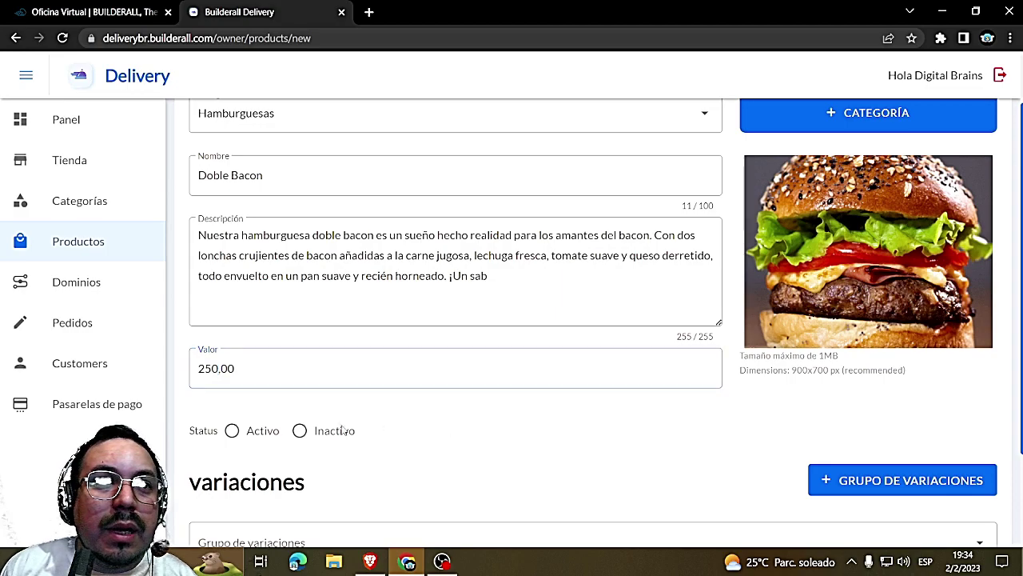
Set the Doble Bacon product's status to Activo and save it without a variation group
left_click(244, 431)
scroll(346, 444, "down", 1)
scroll(346, 444, "down", 1)
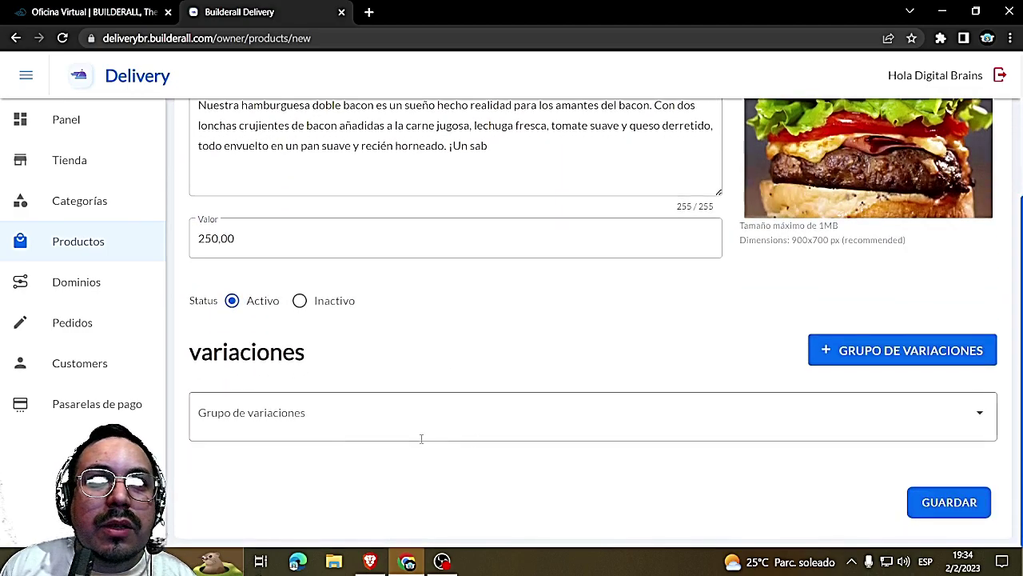
left_click(951, 505)
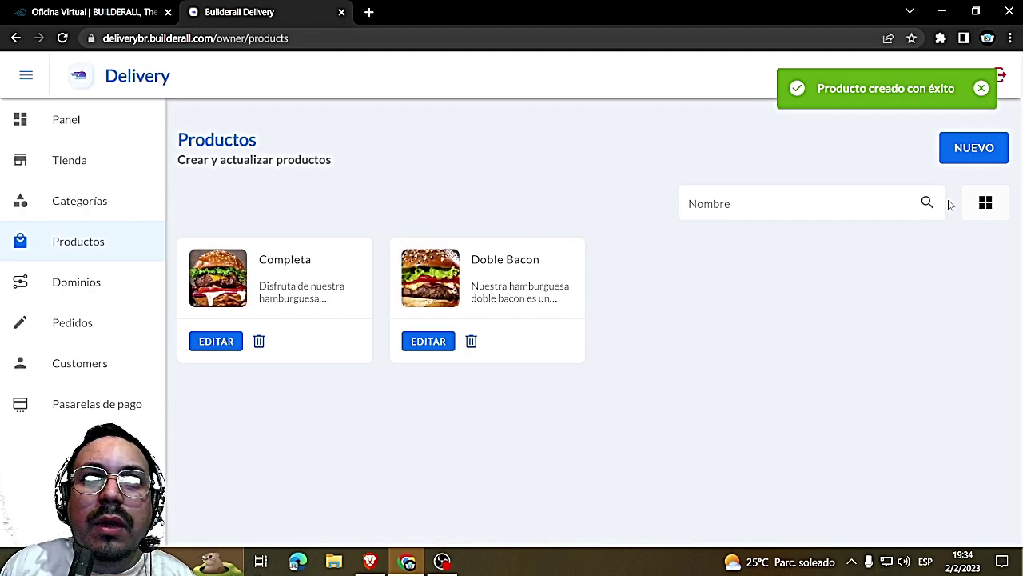
Start another new product and copy ChatGPT's description of the simple burger, without its quotation marks
left_click(969, 158)
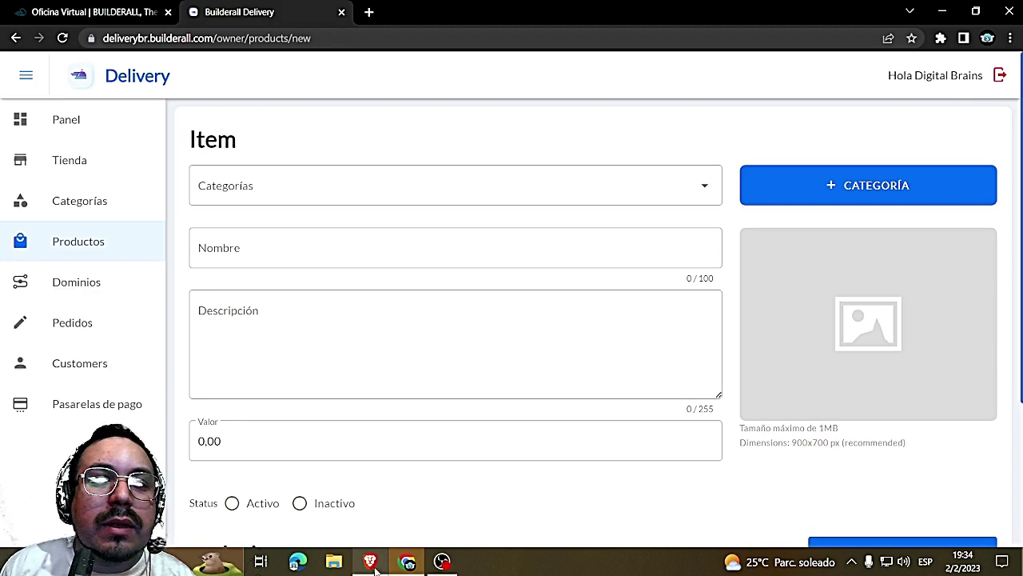
key("alt+Tab")
scroll(392, 365, "down", 2)
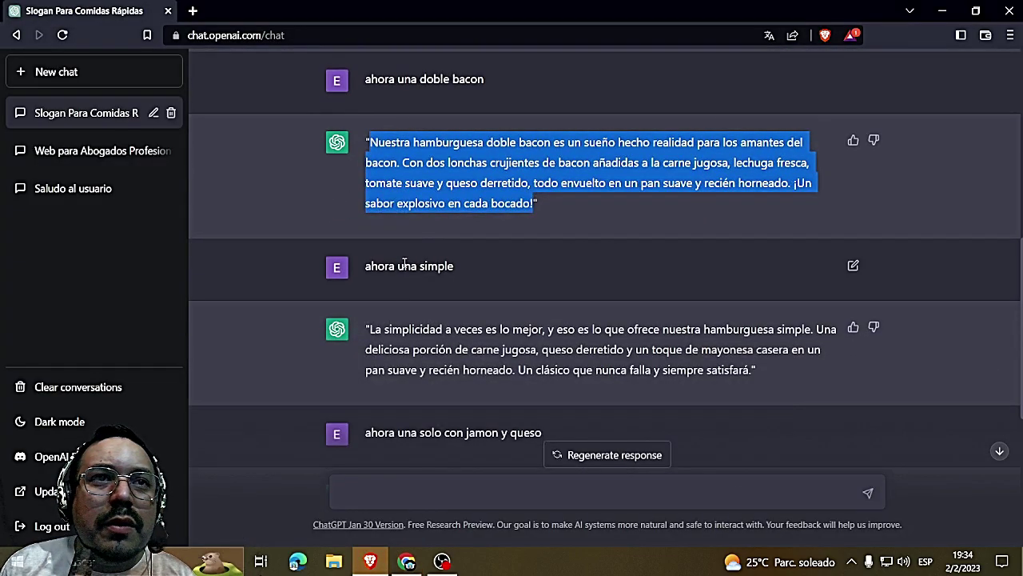
left_click_drag(370, 327, 745, 376)
key("ctrl+c")
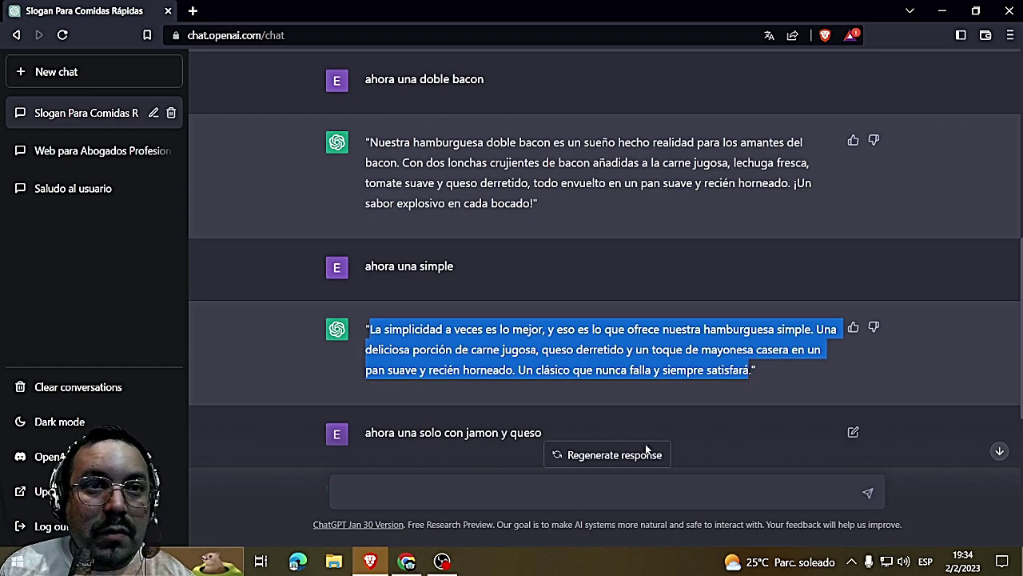
Back in the Delivery form, assign the product to Hamburguesas, paste the copied description and name it "Simple"
left_click(406, 561)
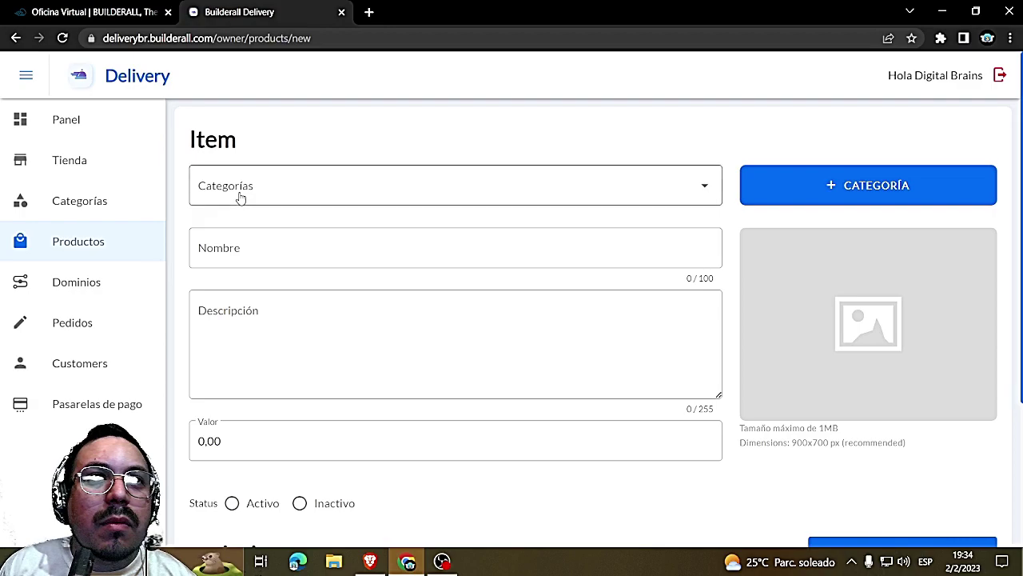
left_click(284, 186)
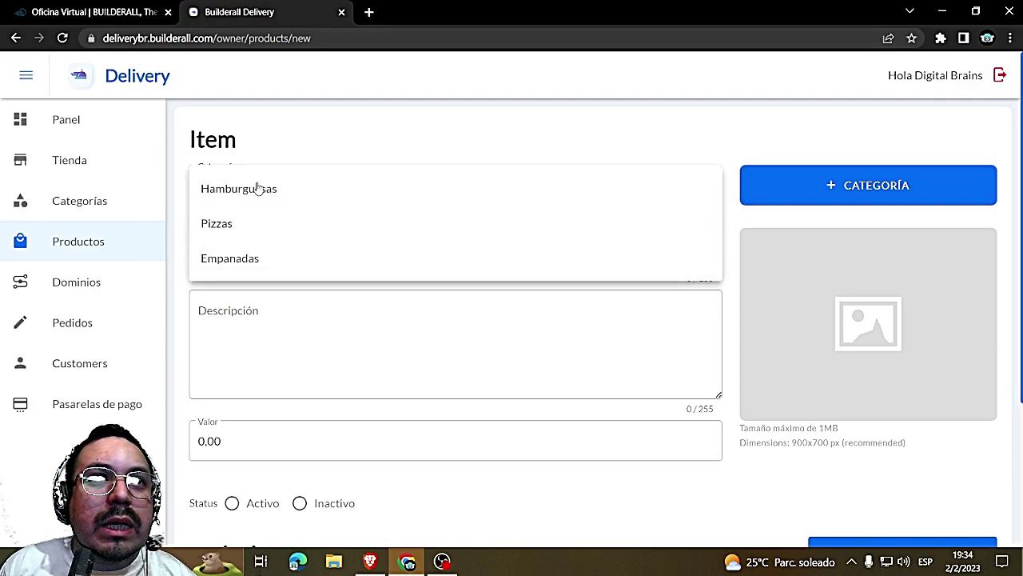
left_click(258, 188)
left_click(232, 254)
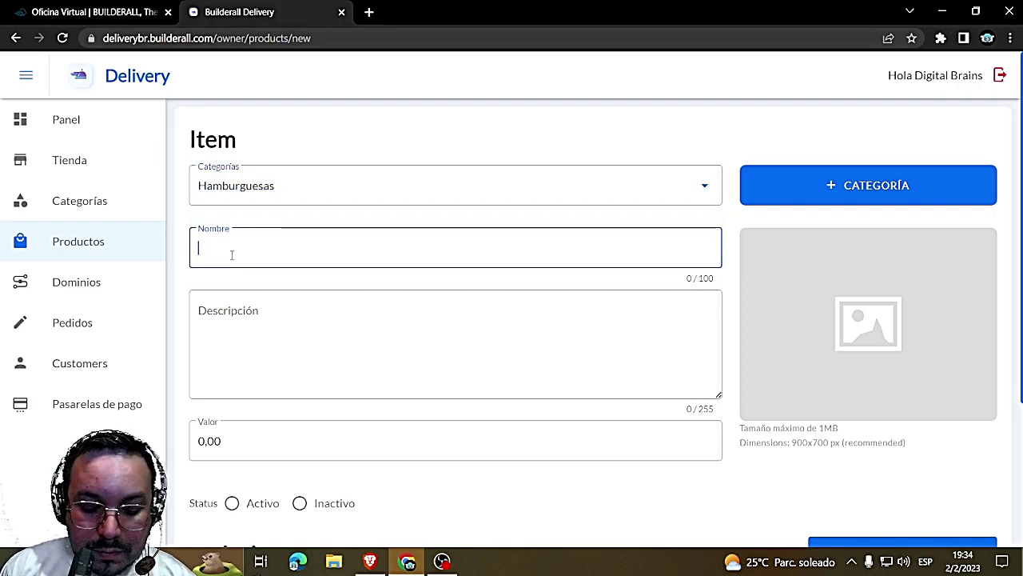
key("Tab")
key("ctrl+v")
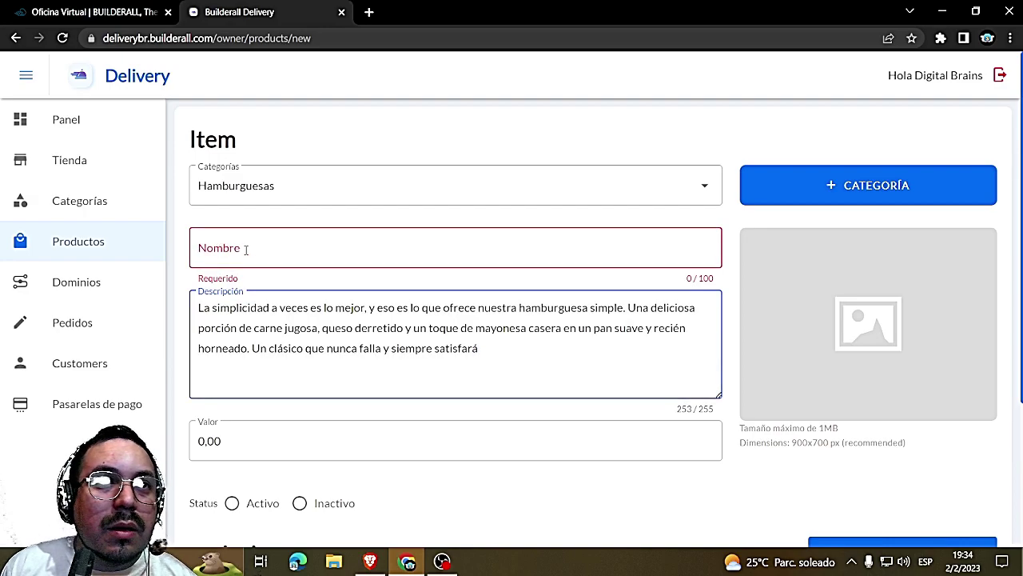
left_click(246, 250)
type("Simple")
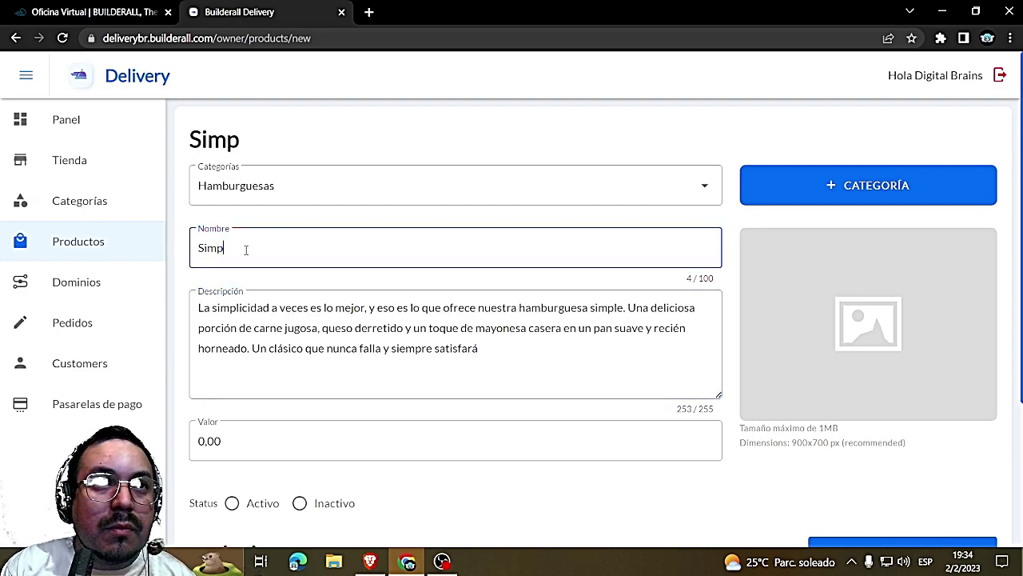
Set the Simple product's price to 200,00 and its status to Activo
left_click(200, 442)
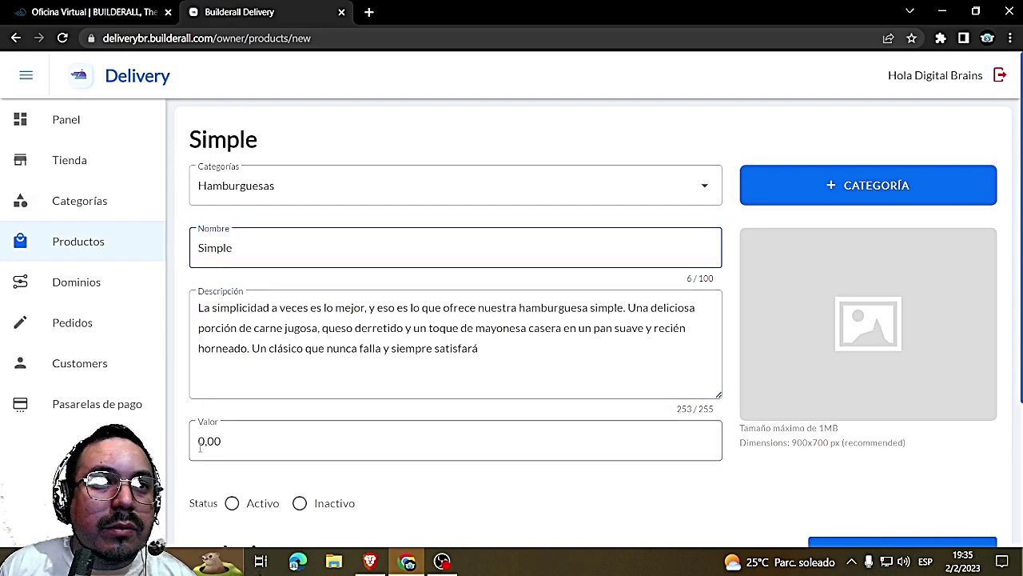
type("20.00")
key("BackSpace")
key("BackSpace")
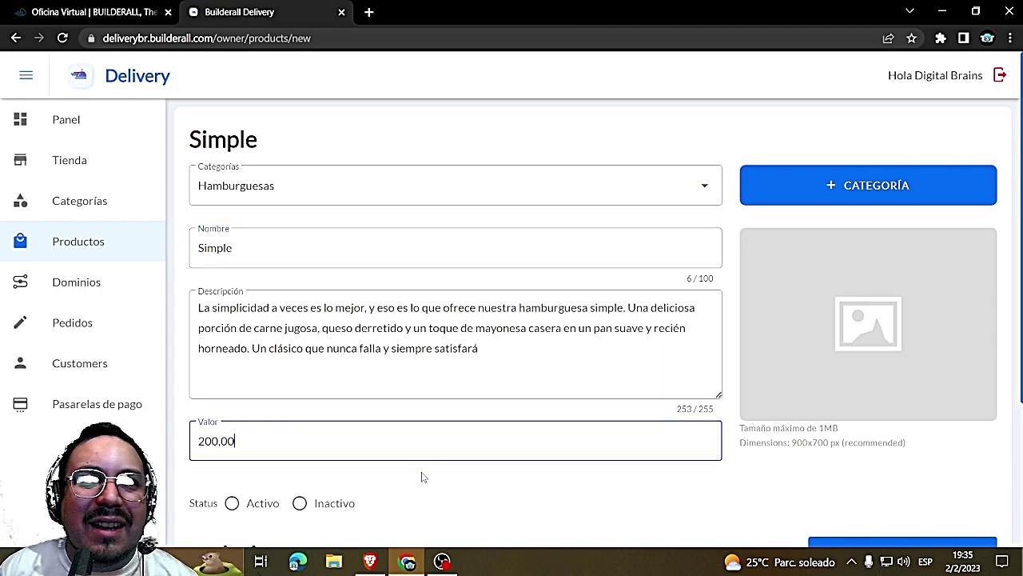
scroll(384, 476, "down", 1)
left_click(232, 430)
Upload the photo of two burgers on a wooden board from the HAMBURGUESAS folder, cropped in on the front burger
left_click(813, 263)
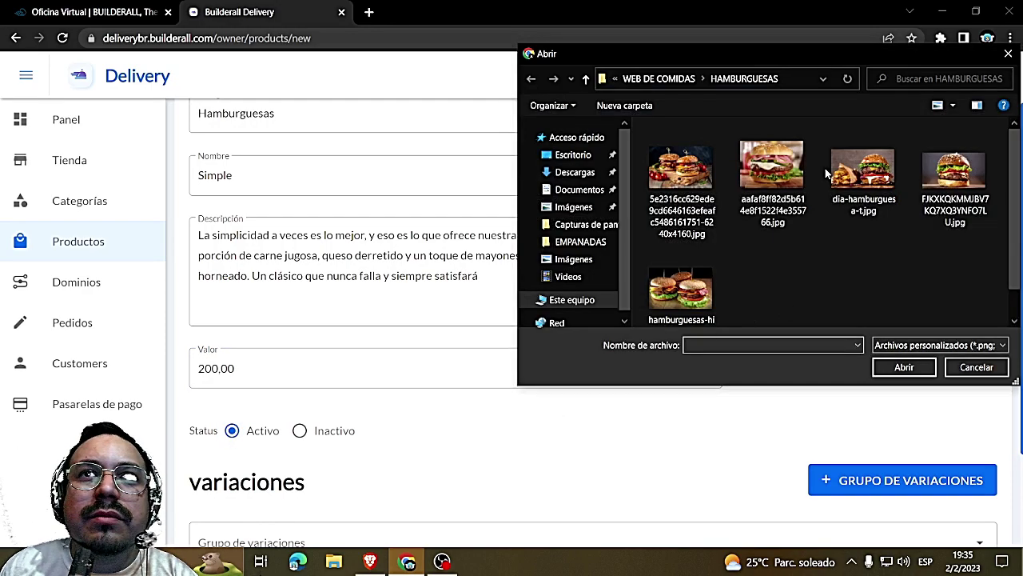
left_click(699, 201)
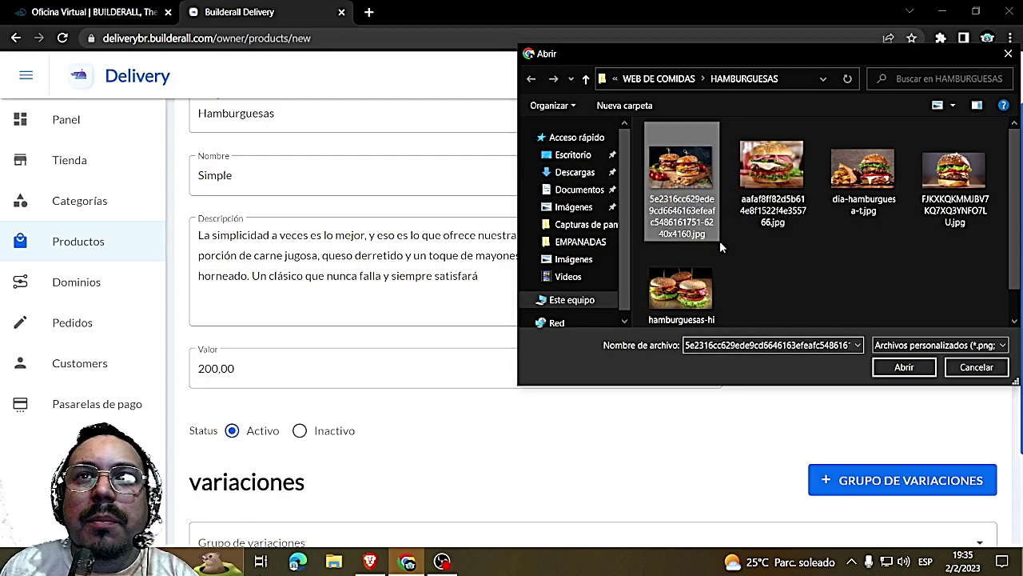
left_click(912, 372)
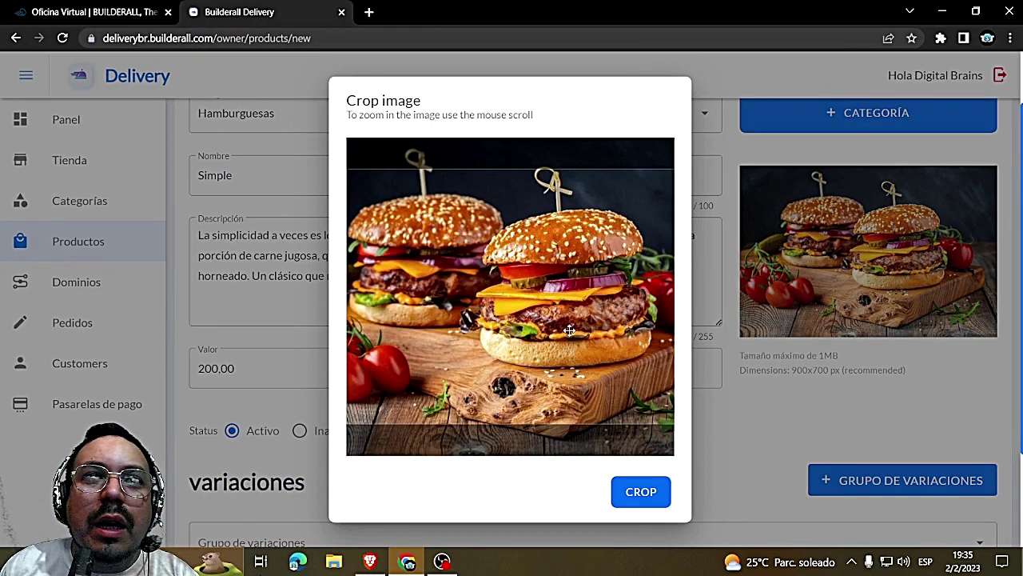
scroll(569, 330, "up", 2)
left_click_drag(568, 330, 480, 330)
scroll(498, 312, "up", 1)
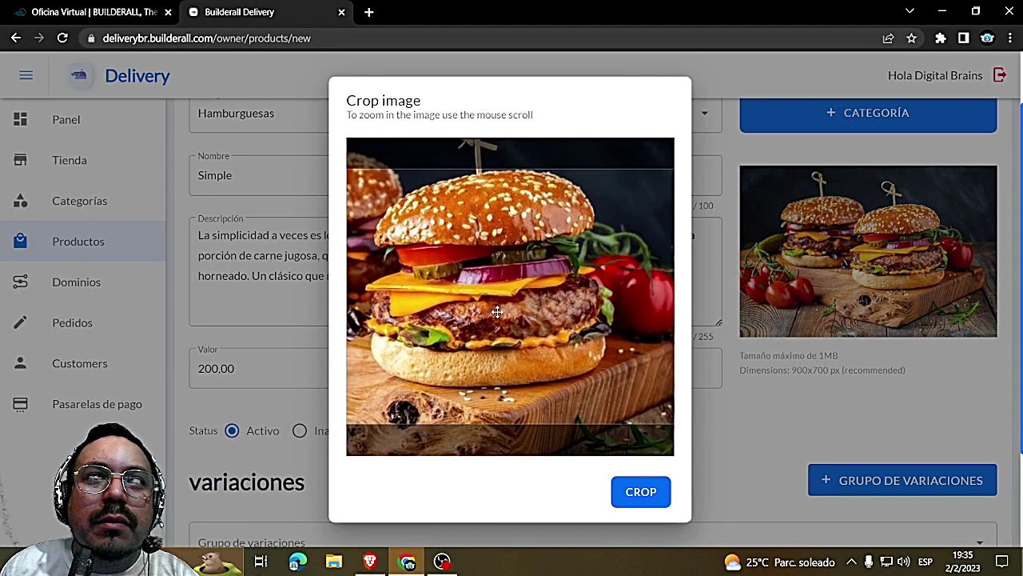
scroll(498, 312, "up", 2)
left_click_drag(499, 317, 524, 337)
left_click(640, 492)
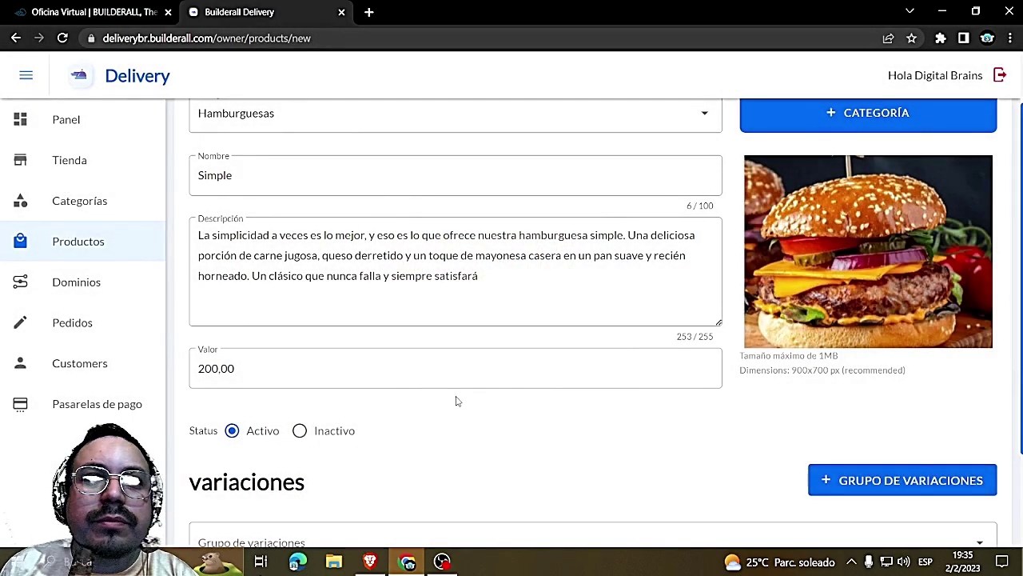
Save the Simple product without a variation group
scroll(859, 438, "down", 1)
scroll(859, 438, "down", 1)
left_click(947, 501)
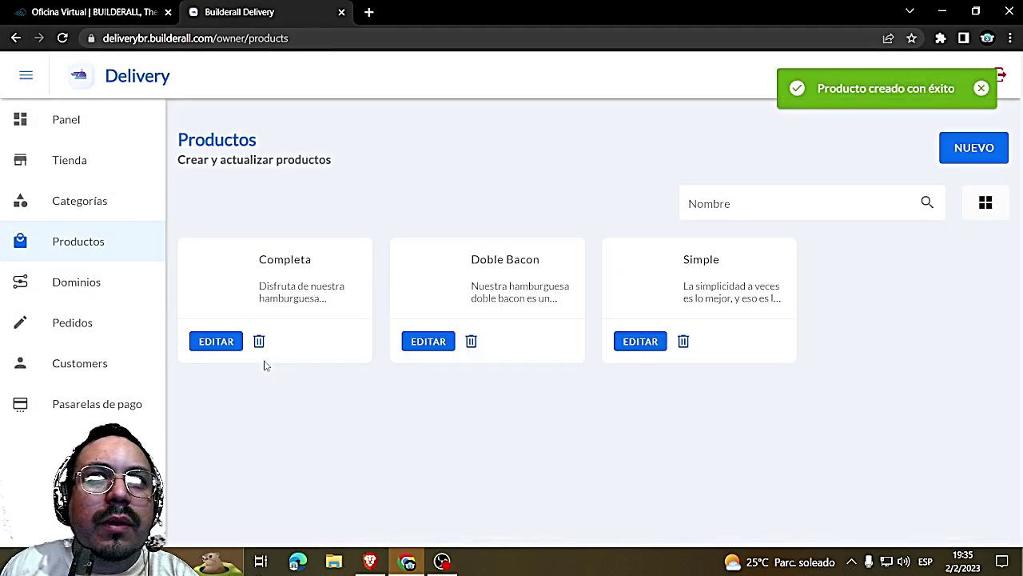
Start another new product and copy ChatGPT's description of the ham and cheese burger, without its quotation marks
left_click(973, 151)
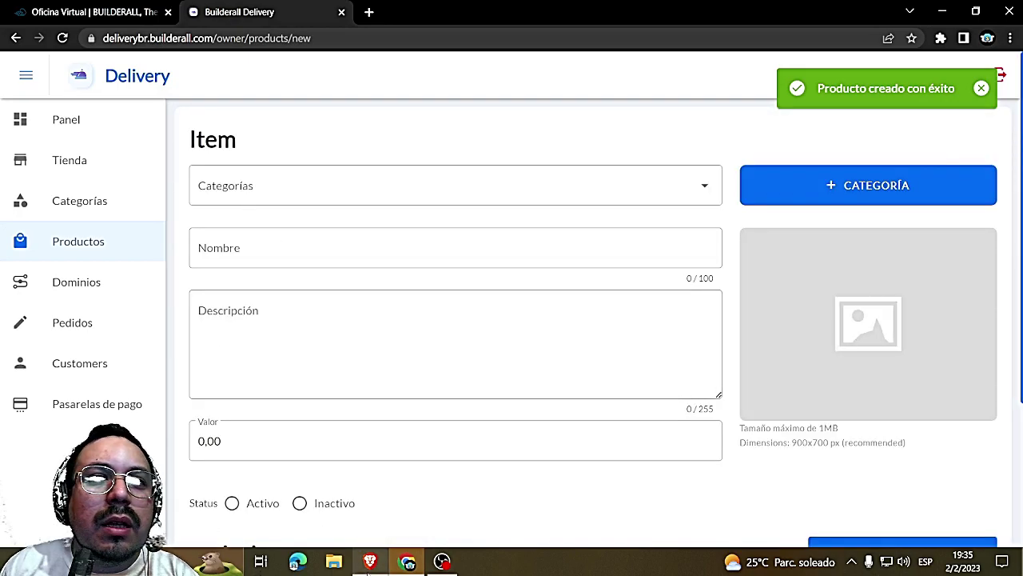
left_click(369, 561)
scroll(395, 414, "down", 2)
left_click_drag(369, 351, 806, 391)
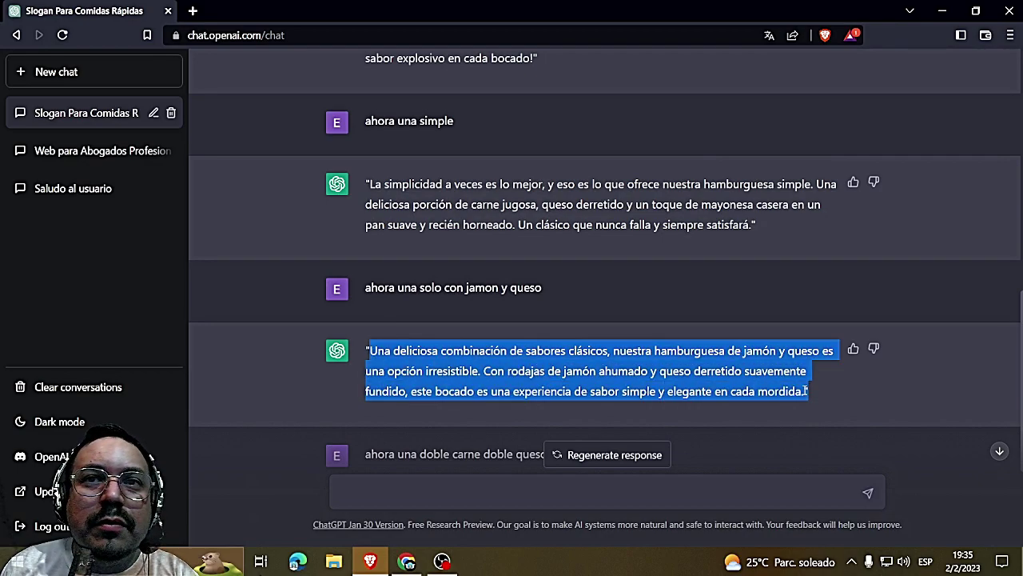
right_click(792, 391)
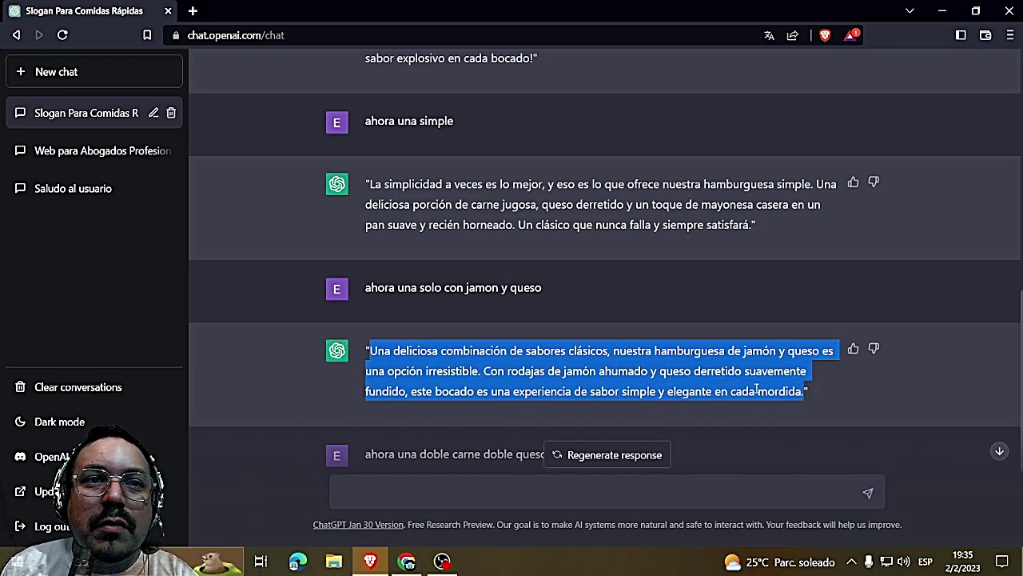
left_click(847, 388)
Back in the Delivery form, name the product "Jamon y Queso", paste the copied description and assign it to Hamburguesas
left_click(412, 562)
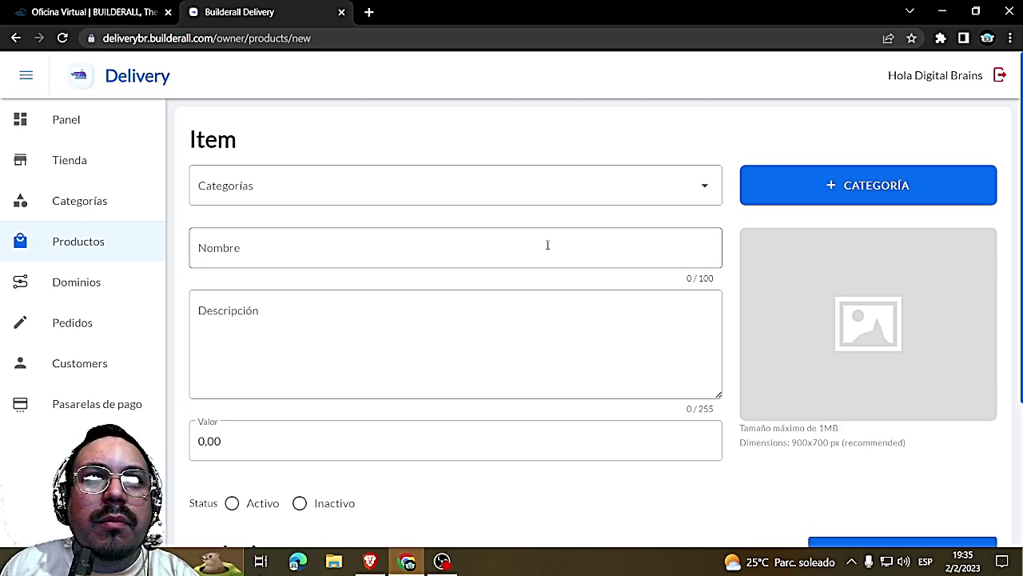
left_click(478, 246)
type("Jamon y Queso")
key("Tab")
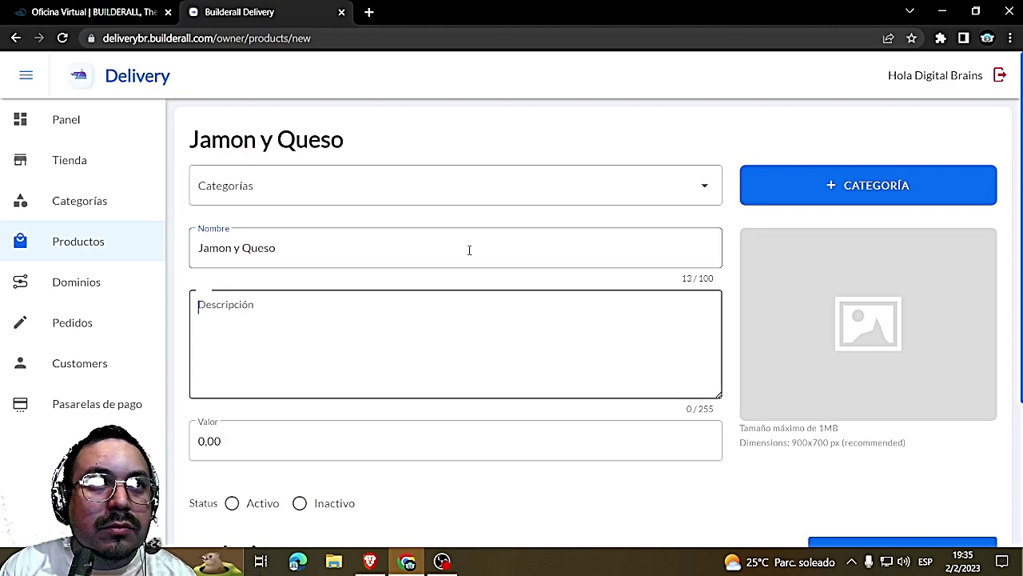
key("ctrl+v")
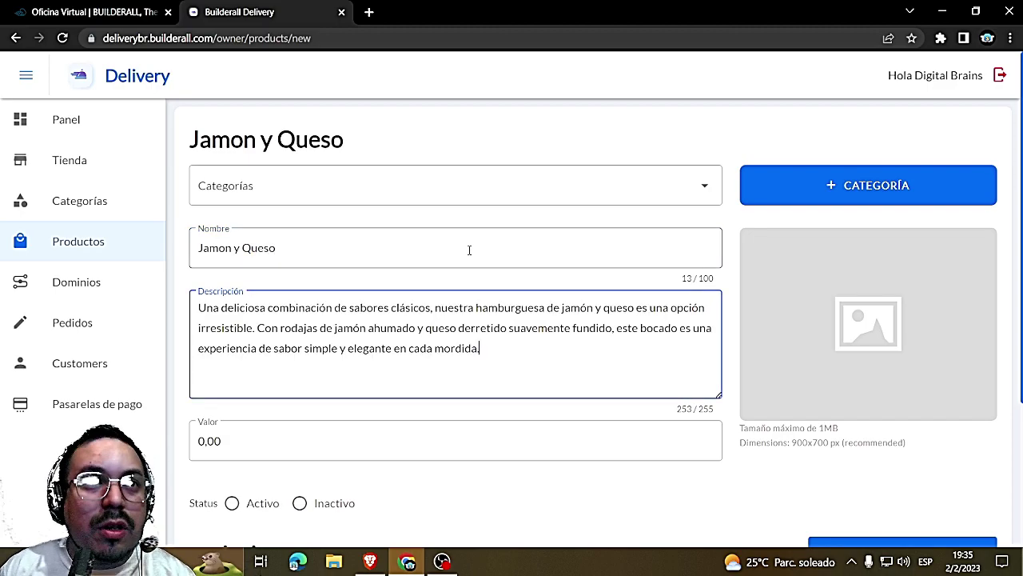
left_click(480, 194)
left_click(265, 197)
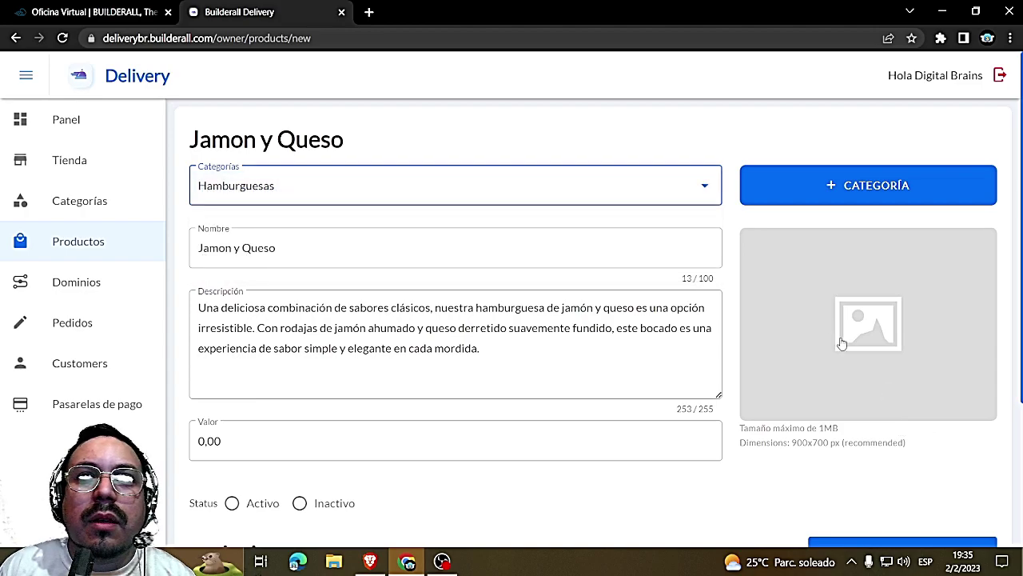
Upload aafaf8ff82d5b614e8f1522f4e355766.jpg as the Jamon y Queso product's photo, keeping the default crop
left_click(863, 336)
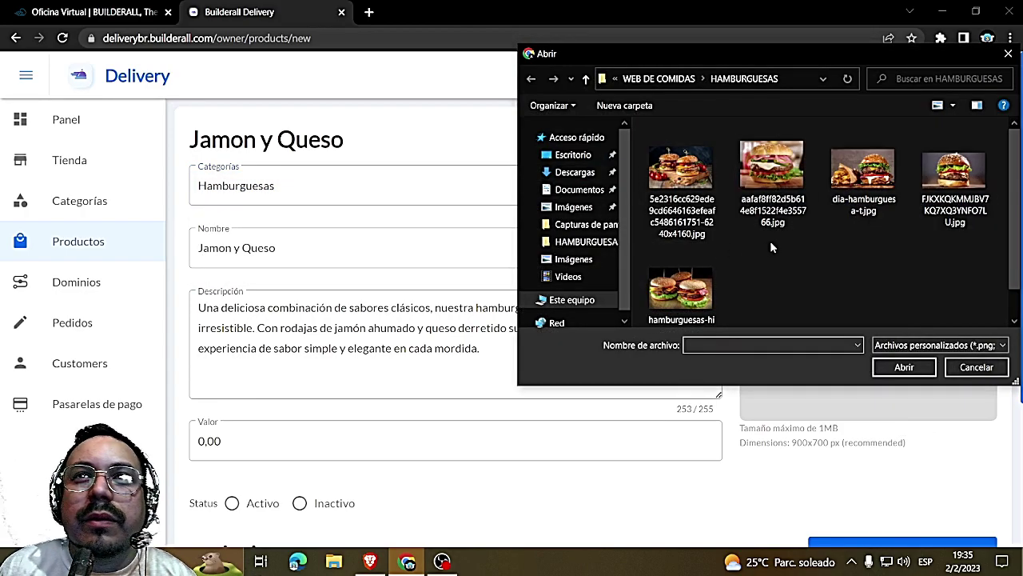
left_click(773, 215)
left_click(904, 369)
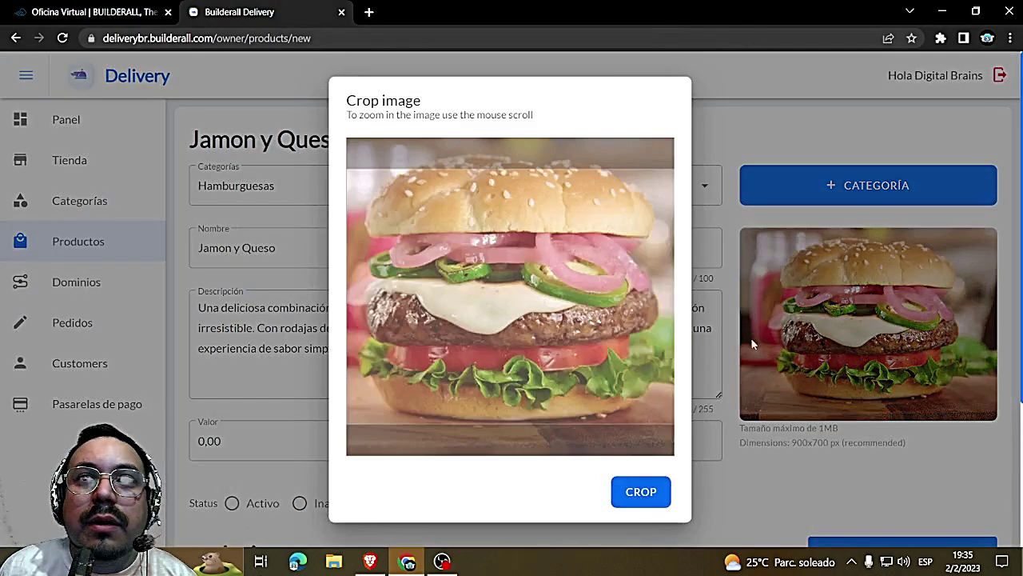
left_click(640, 494)
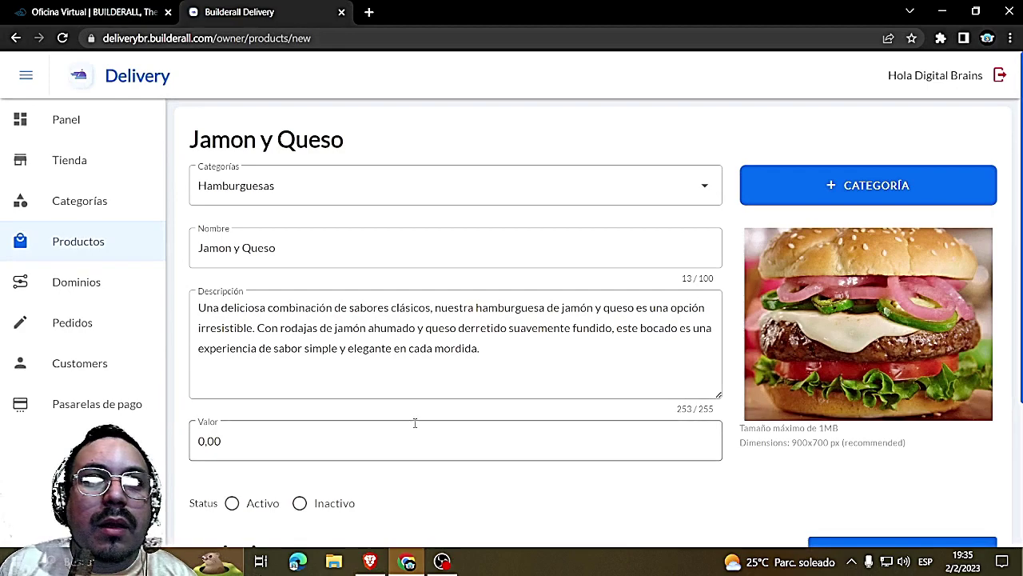
Set the Jamon y Queso product's price to 250,00 and its status to Activo, and save it without a variation group
scroll(413, 423, "down", 2)
left_click(196, 298)
key("shift+Home")
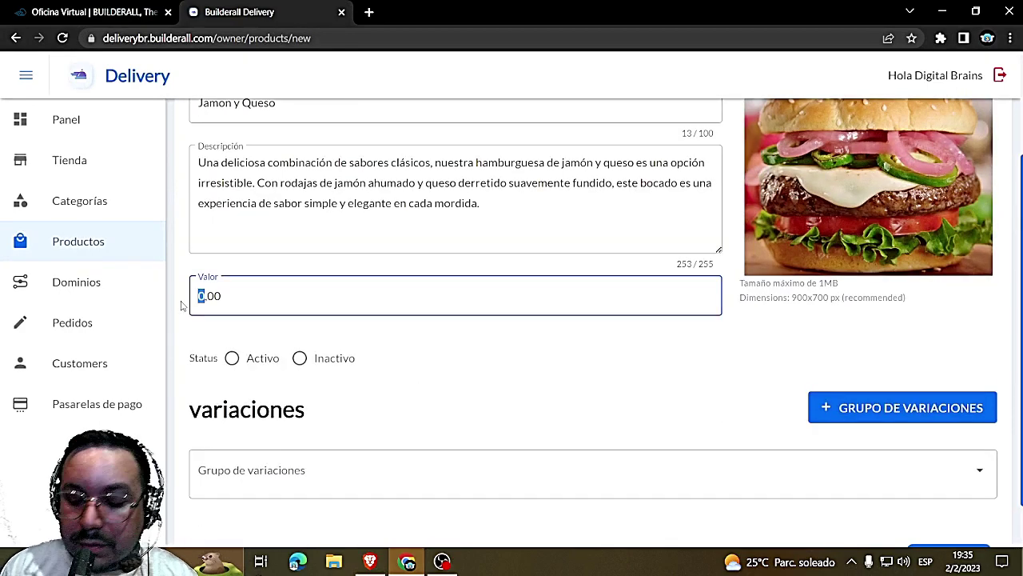
type("252")
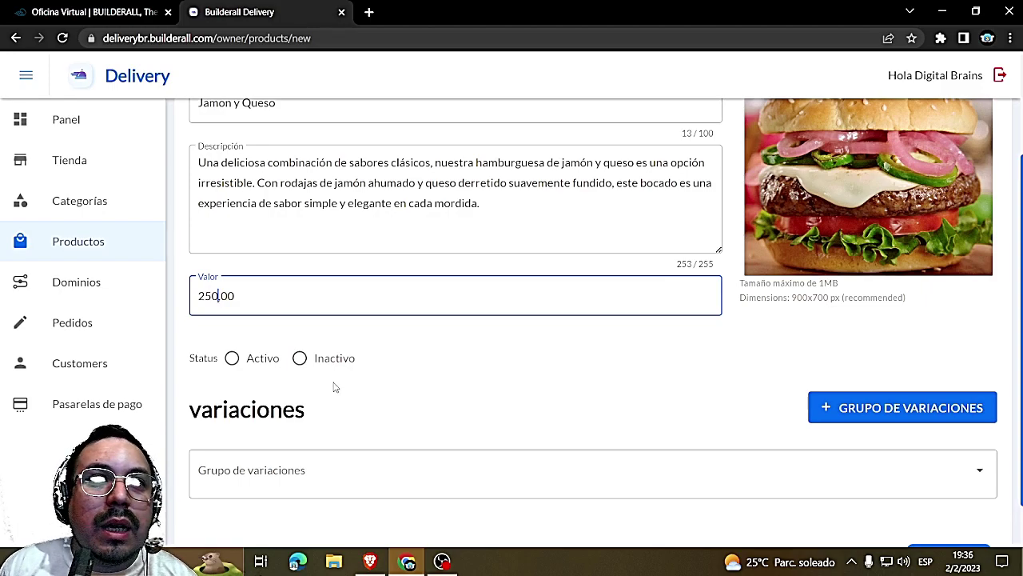
left_click(243, 367)
scroll(564, 365, "up", 1)
scroll(633, 359, "down", 2)
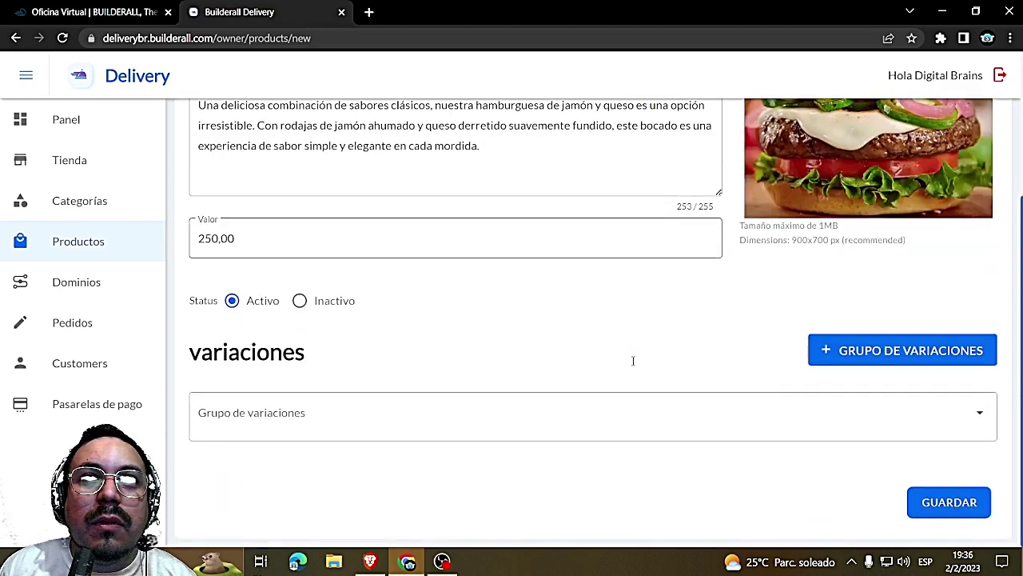
left_click(938, 500)
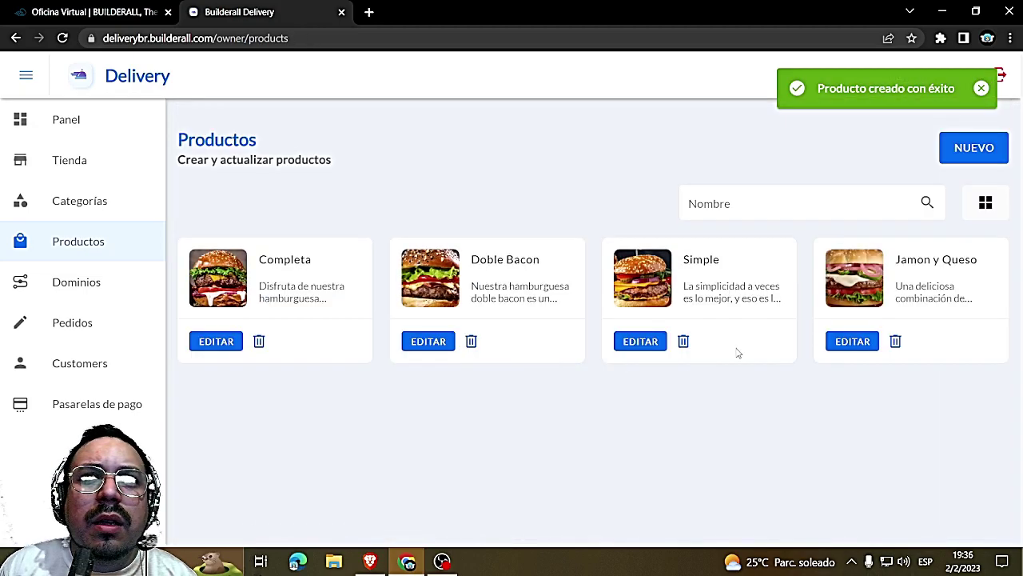
Start another new product named "Doble Carne Doble Queso" and assign it to the Hamburguesas category
left_click(973, 149)
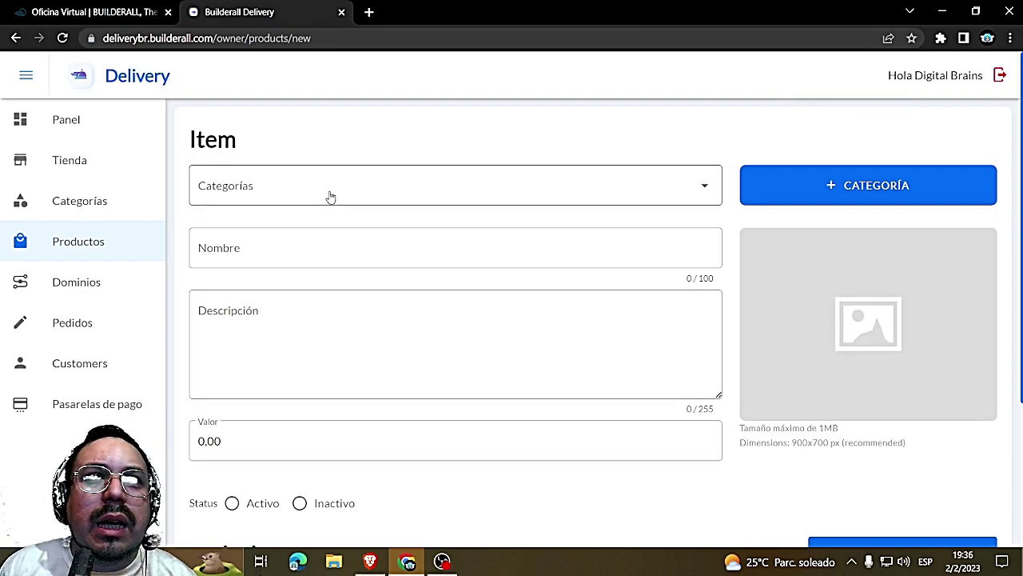
left_click(314, 260)
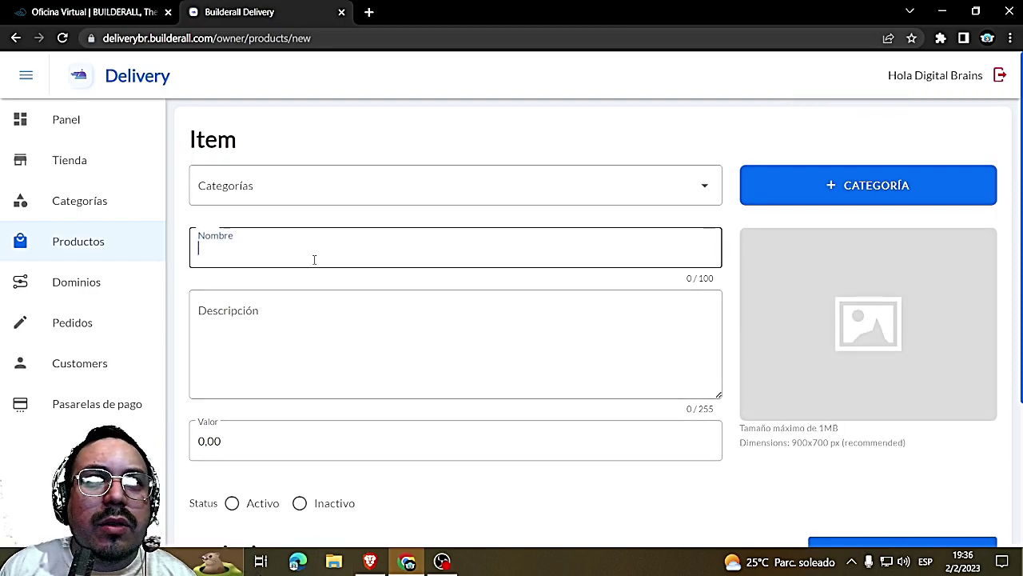
type("Doble ")
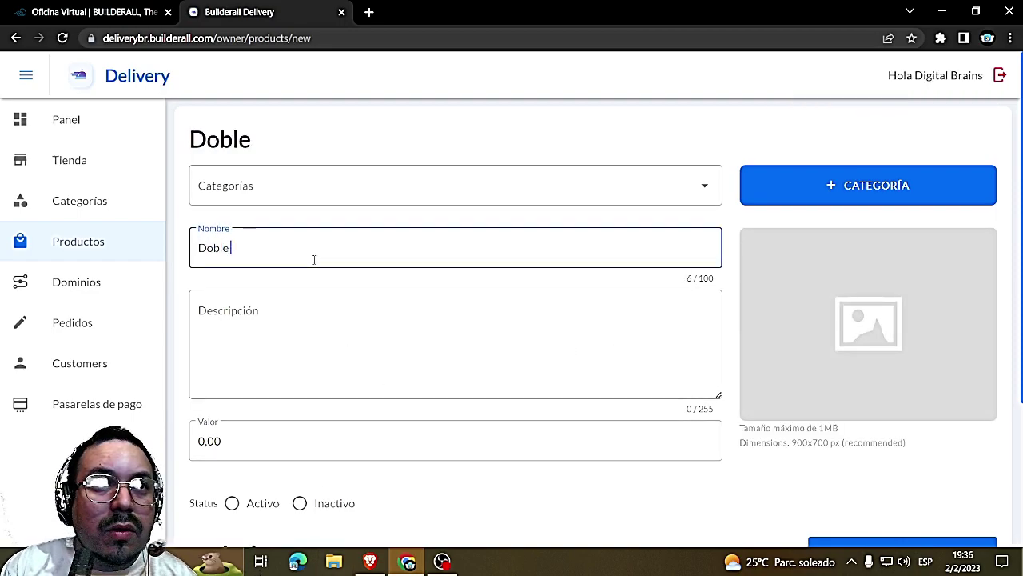
type("Carne Doble")
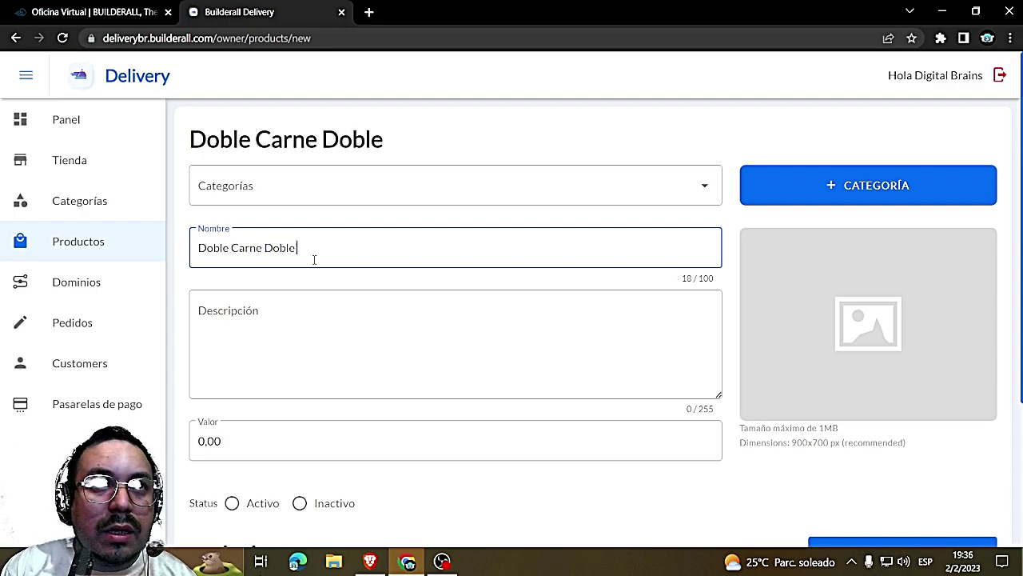
type(" Queso")
key("Tab")
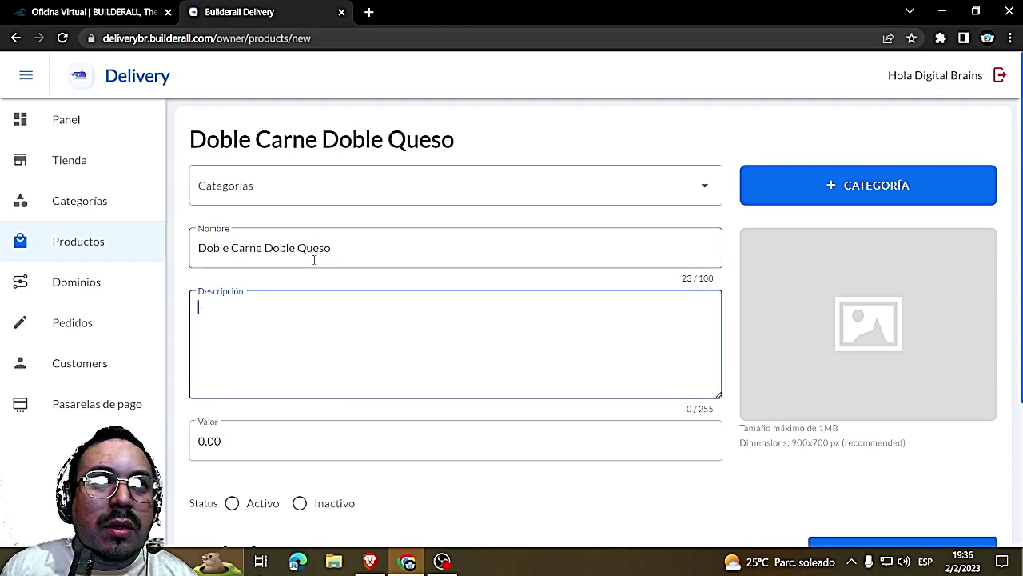
left_click(324, 199)
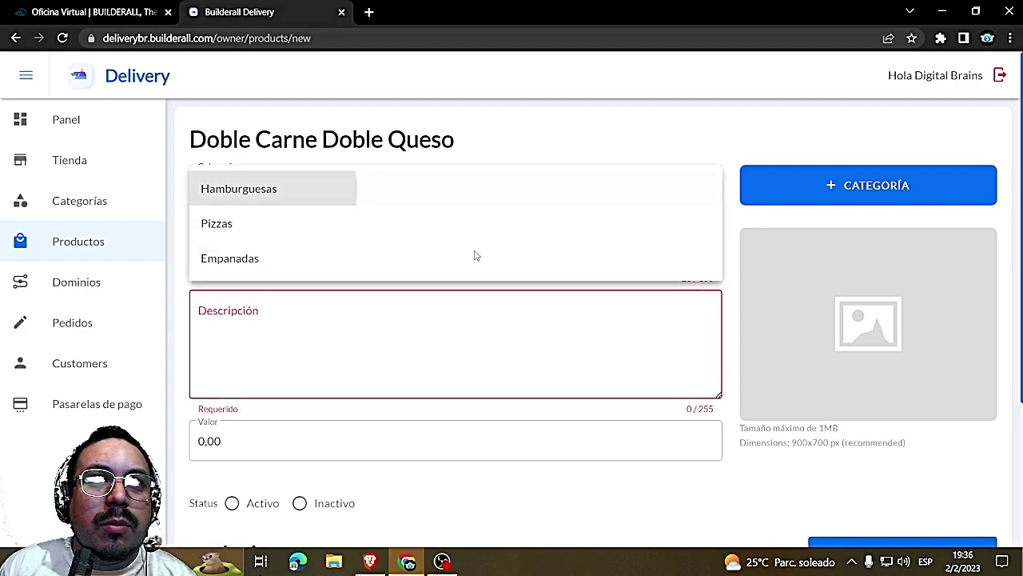
left_click(312, 192)
Upload the photo of two burgers on a wooden board for this product, cropped around the front burger
left_click(819, 315)
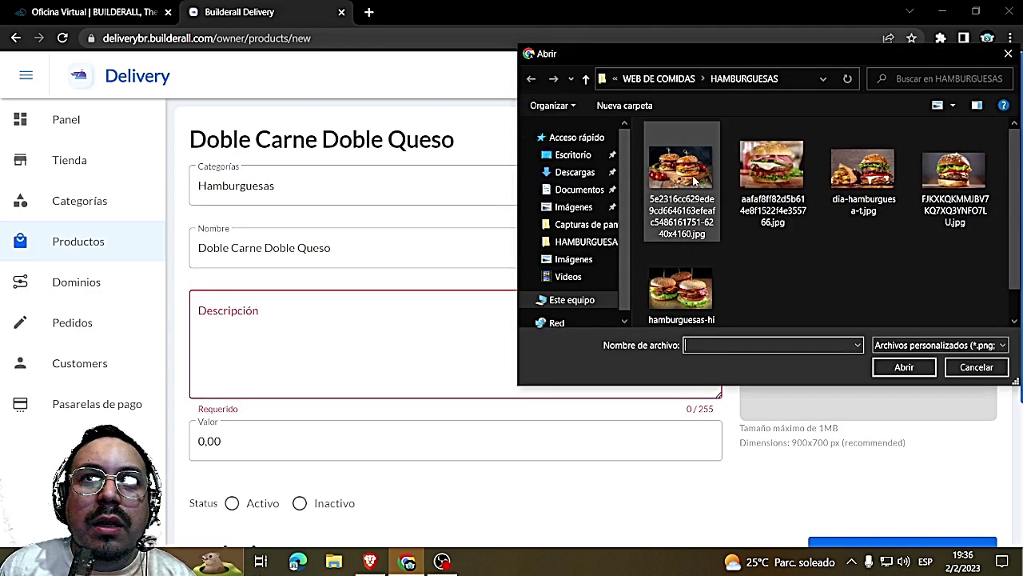
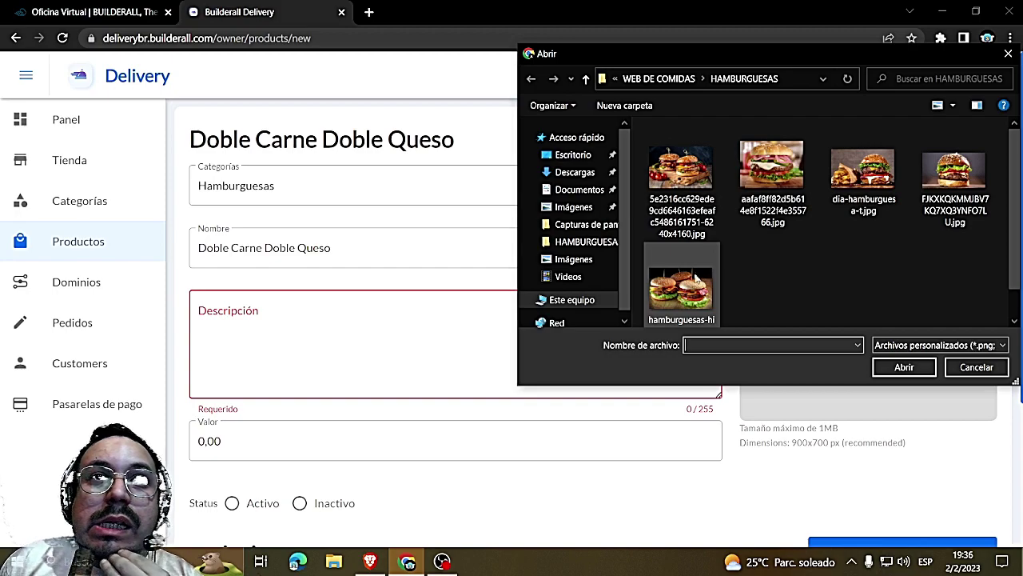
left_click(675, 192)
left_click(904, 367)
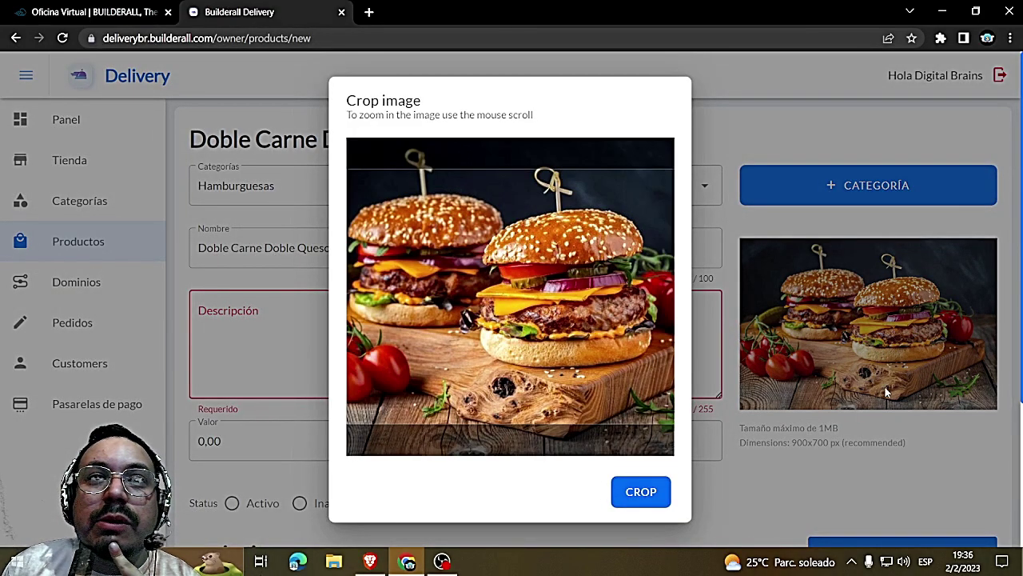
scroll(489, 334, "up", 5)
scroll(489, 334, "down", 5)
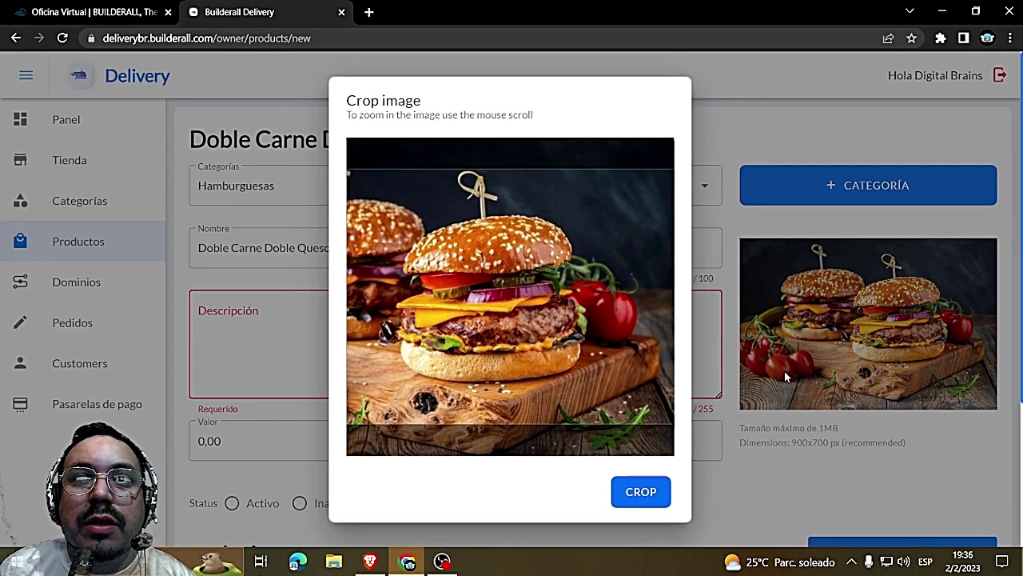
left_click(641, 491)
Replace the product photo with the three-burger image from the HAMBURGUESAS folder, cropped in on the front burger with bacon
left_click(876, 378)
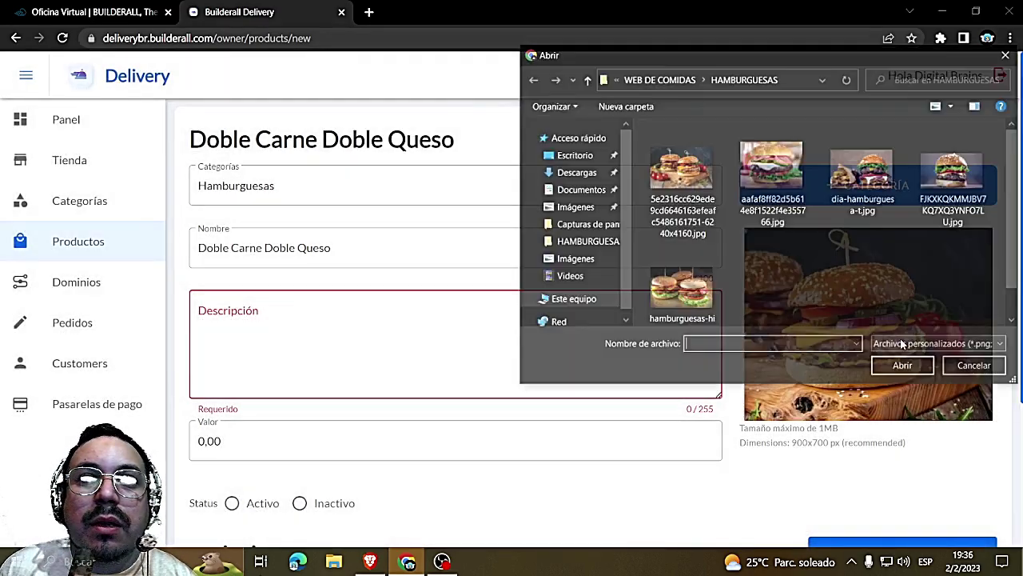
left_click(904, 367)
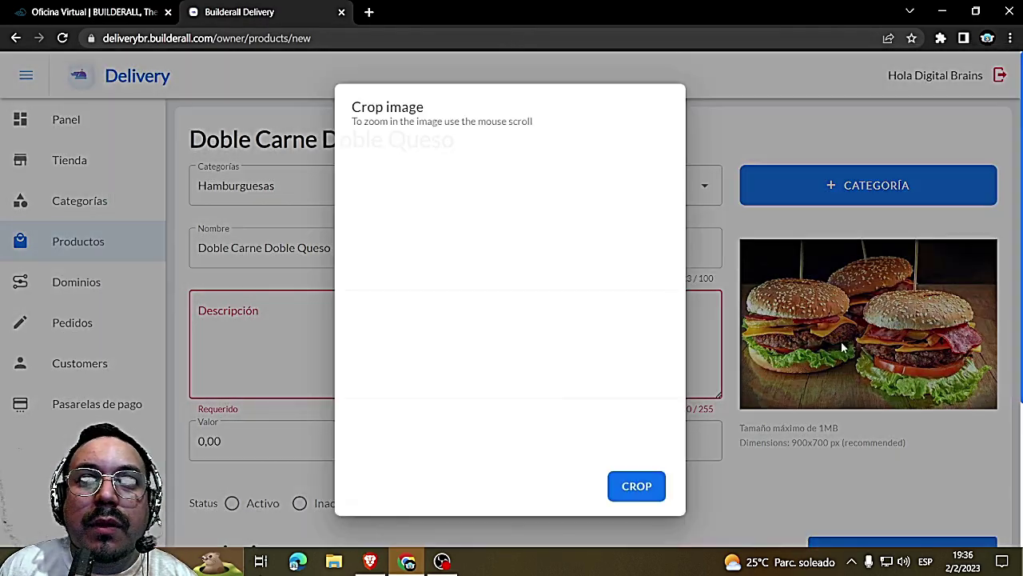
scroll(596, 321, "up", 5)
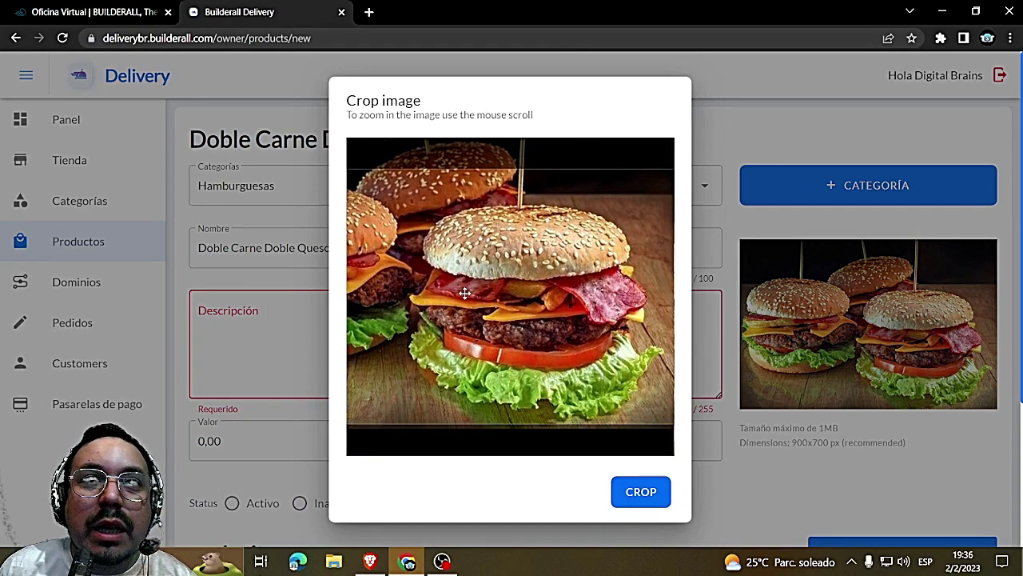
scroll(583, 307, "down", 4)
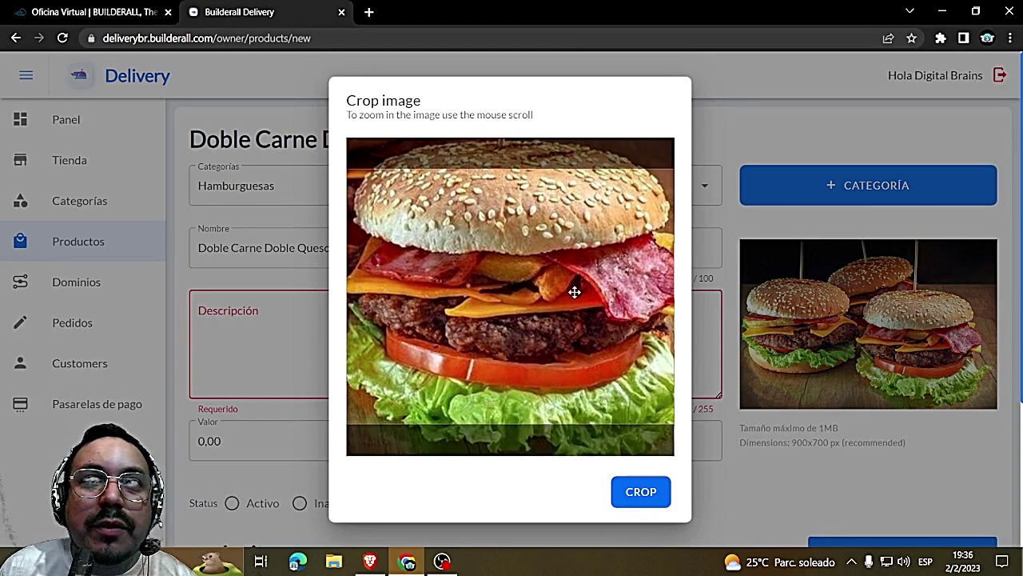
left_click(641, 493)
left_click(315, 339)
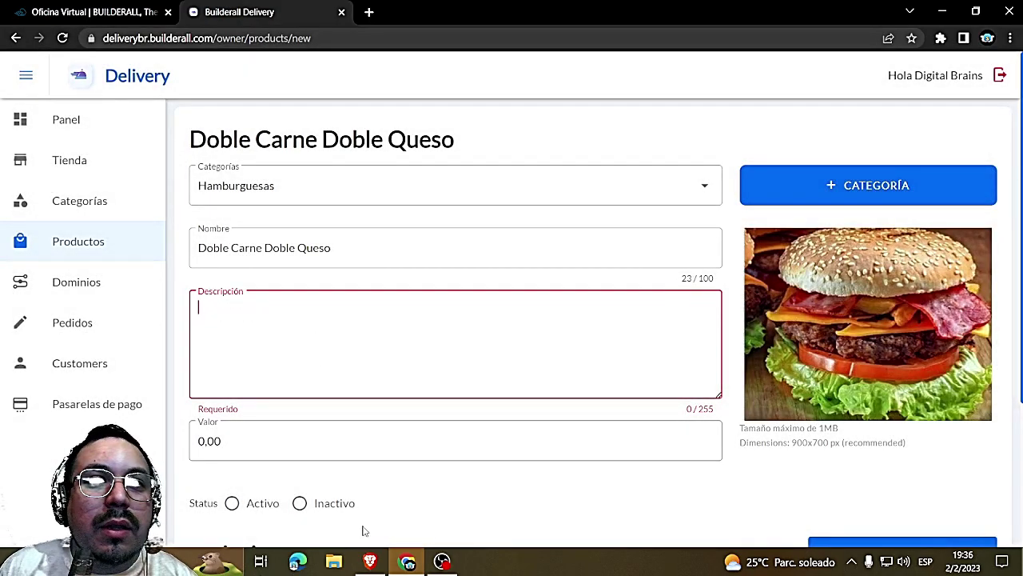
Copy ChatGPT's double-meat double-cheese burger description without its quotation marks and paste it as the description of the Doble Carne Doble Queso product
left_click(370, 562)
scroll(363, 419, "down", 3)
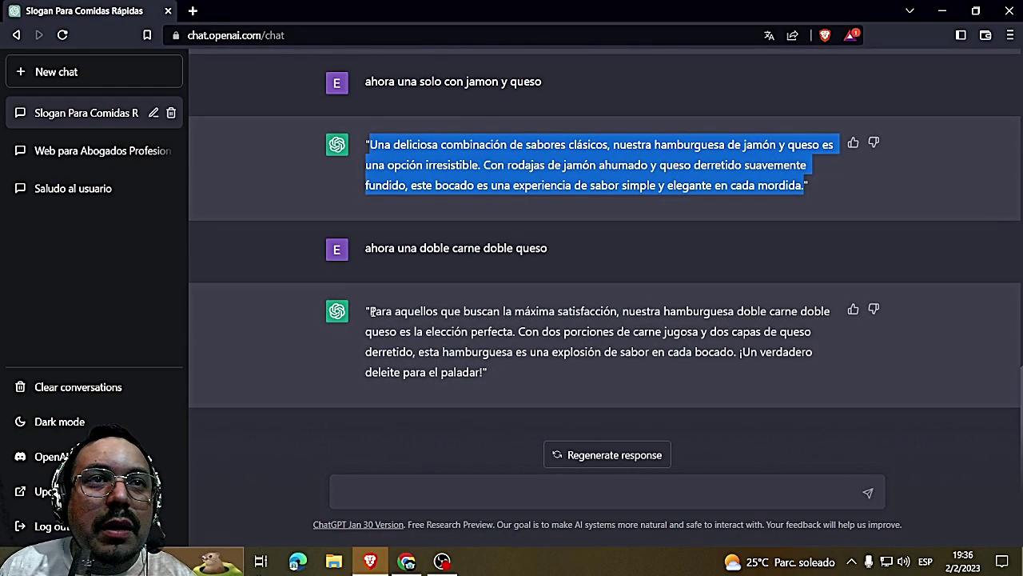
left_click_drag(370, 312, 483, 379)
key("ctrl+c")
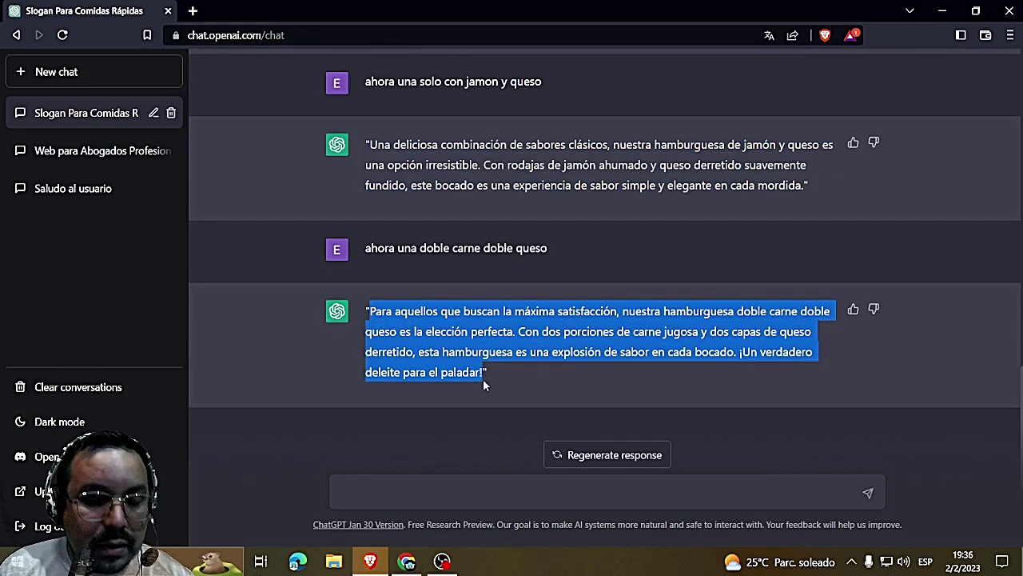
left_click(406, 562)
key("ctrl+v")
Set the Doble Carne Doble Queso product's price to 275,00 and its status to Activo, and save it without a variation group
left_click(198, 441)
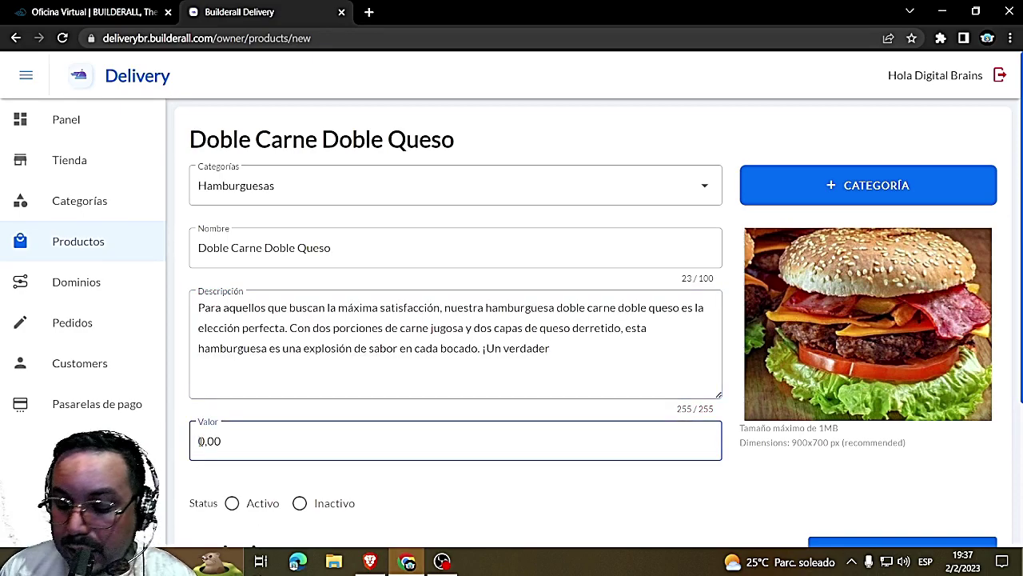
type("2.75")
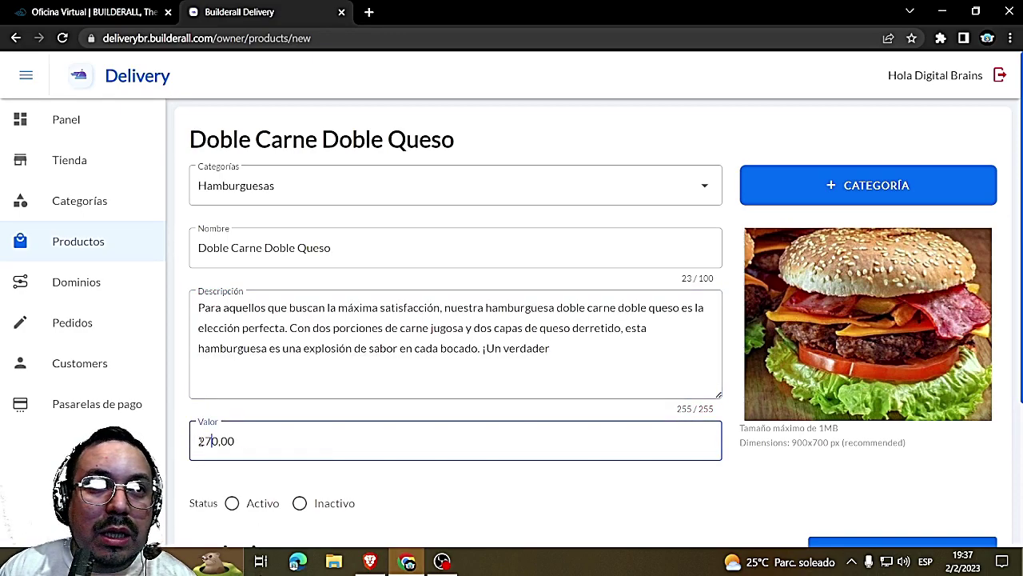
key("BackSpace")
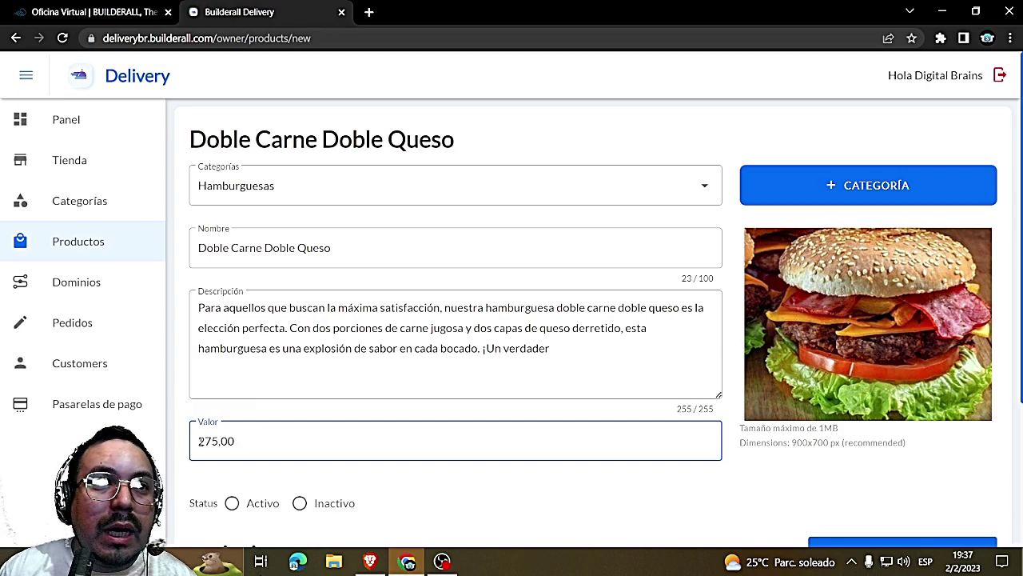
left_click(231, 502)
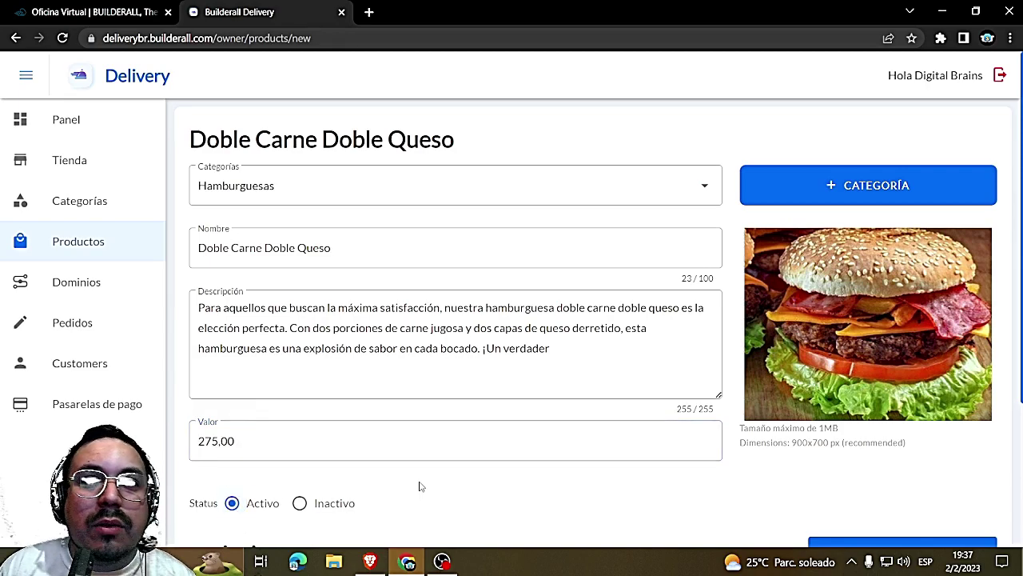
scroll(865, 393, "down", 3)
left_click(930, 511)
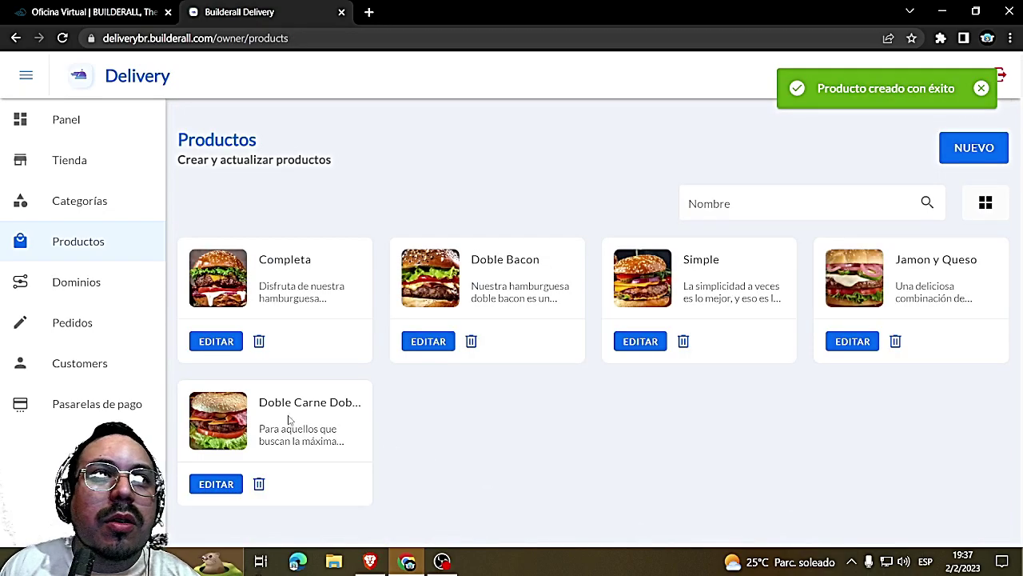
Open a blank new product, and begin a ChatGPT request reading "ahora sobre las pizzas hazme el mismo tipo de descripcion para cada una de estas"
left_click(966, 159)
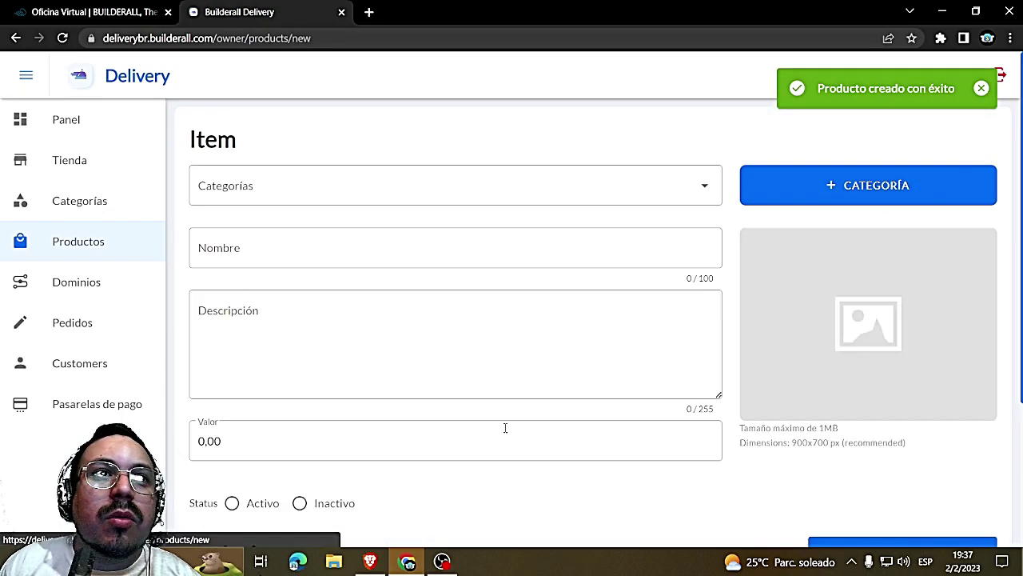
left_click(370, 561)
left_click(399, 495)
type("aho")
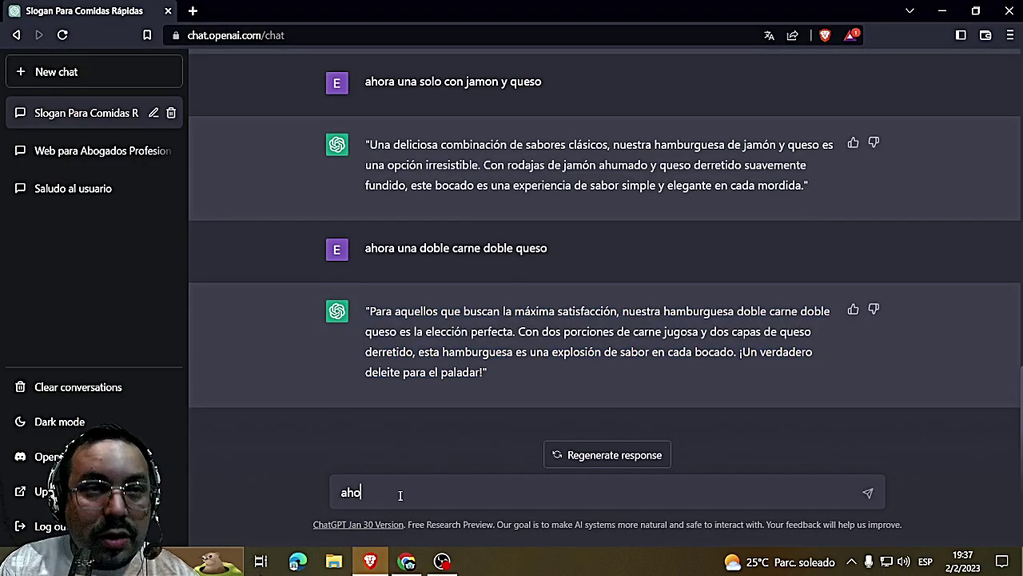
type("r asobre las pizzas")
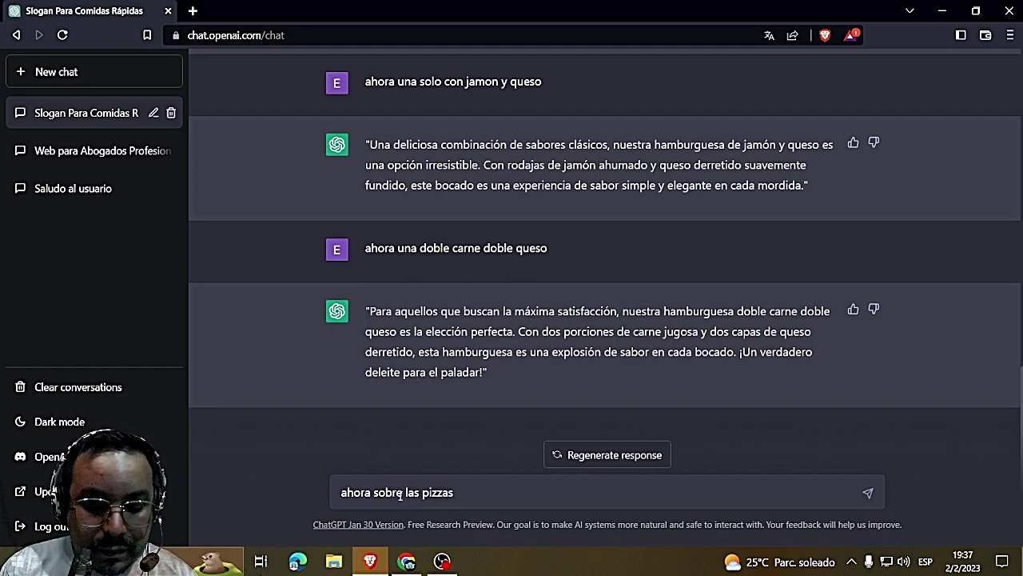
type(" hazme el mismo tipo de descripcion para cada ")
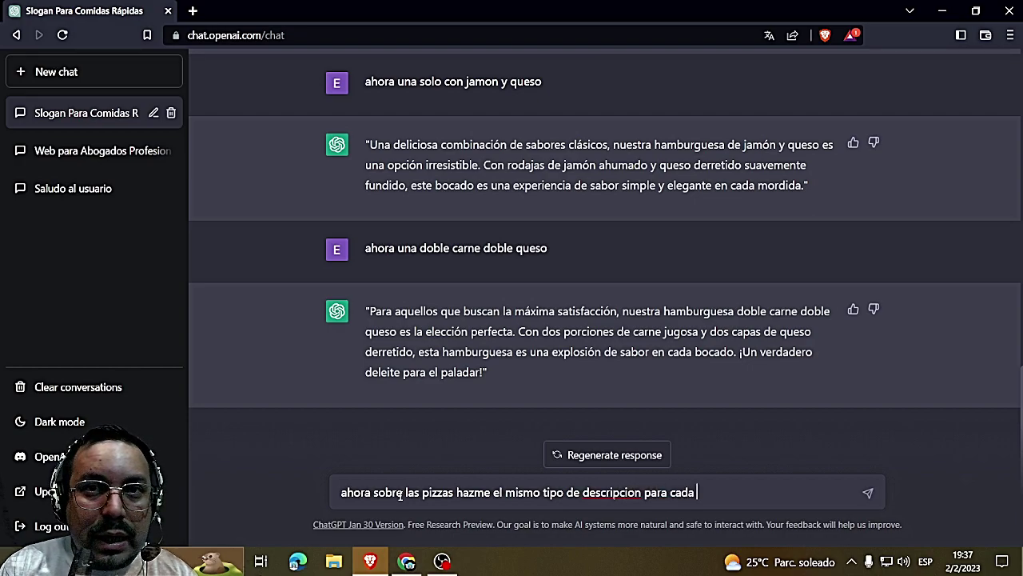
type("una de estas")
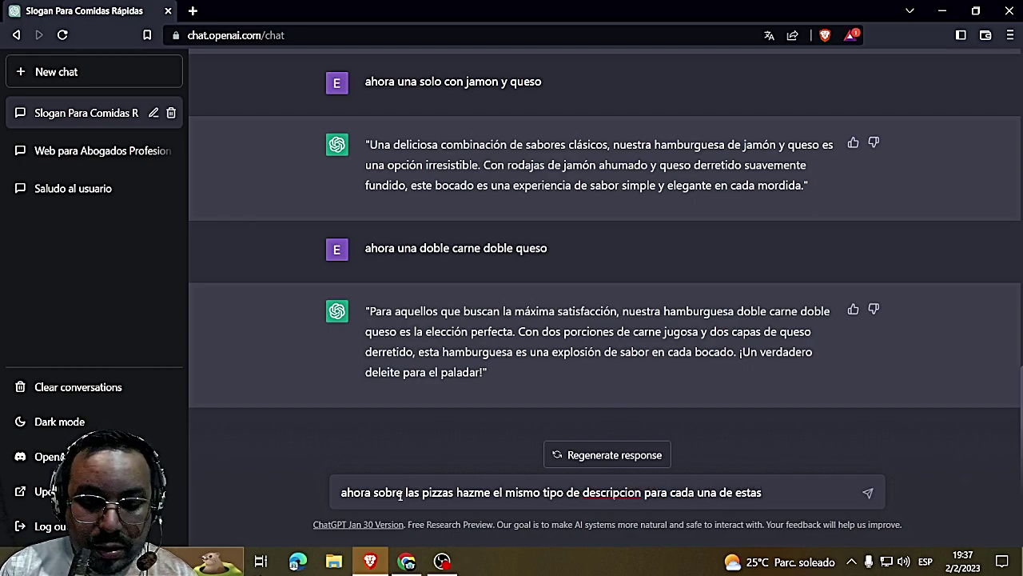
key("shift+Return")
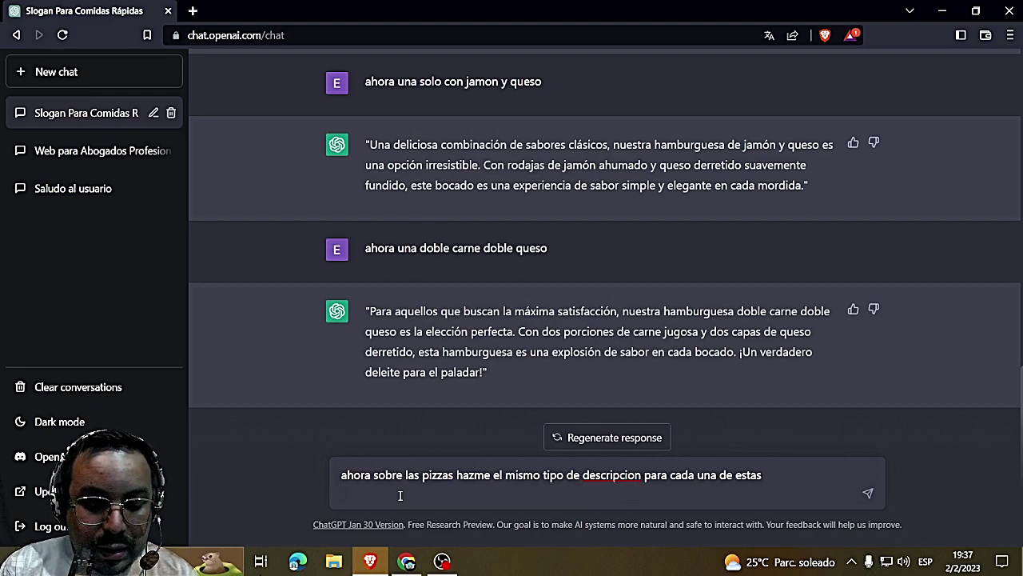
List Jamon y Queso, Doble Cebolla, Mozzarella, Salame and Completa on separate lines of the ChatGPT request and send it
type("JAme")
key("BackSpace")
key("BackSpace")
type("amon y Queso")
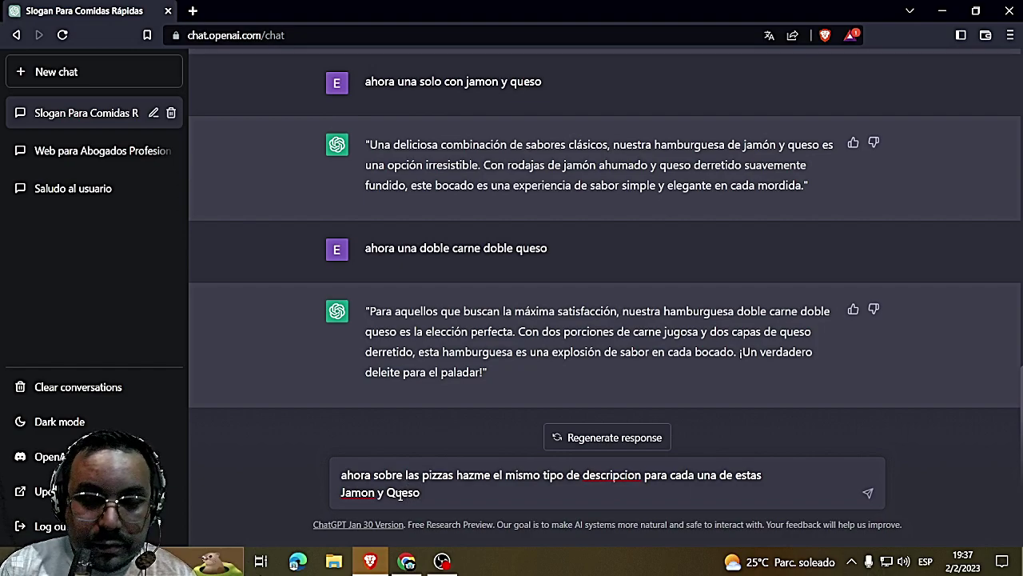
key("shift+Return")
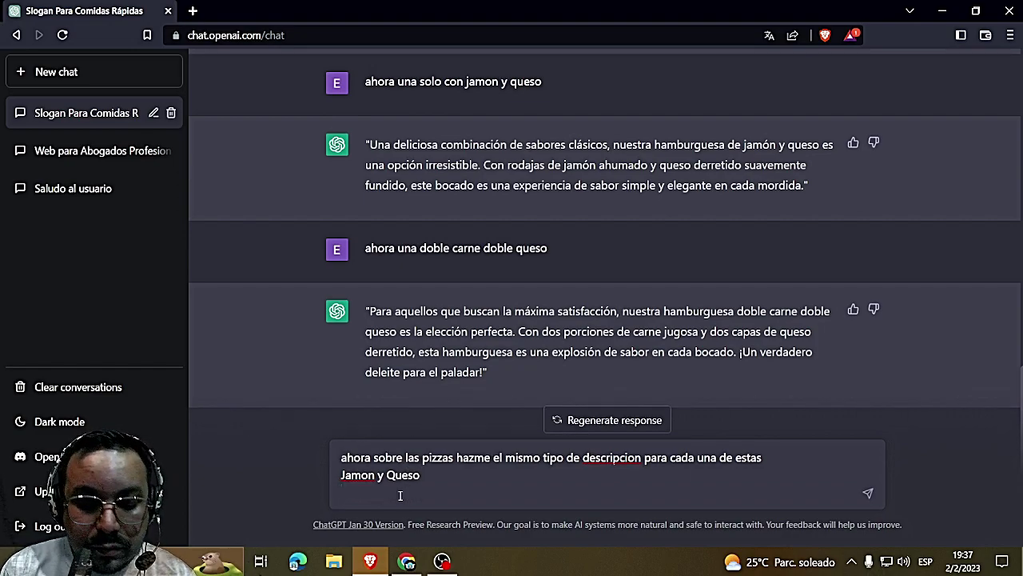
type("C")
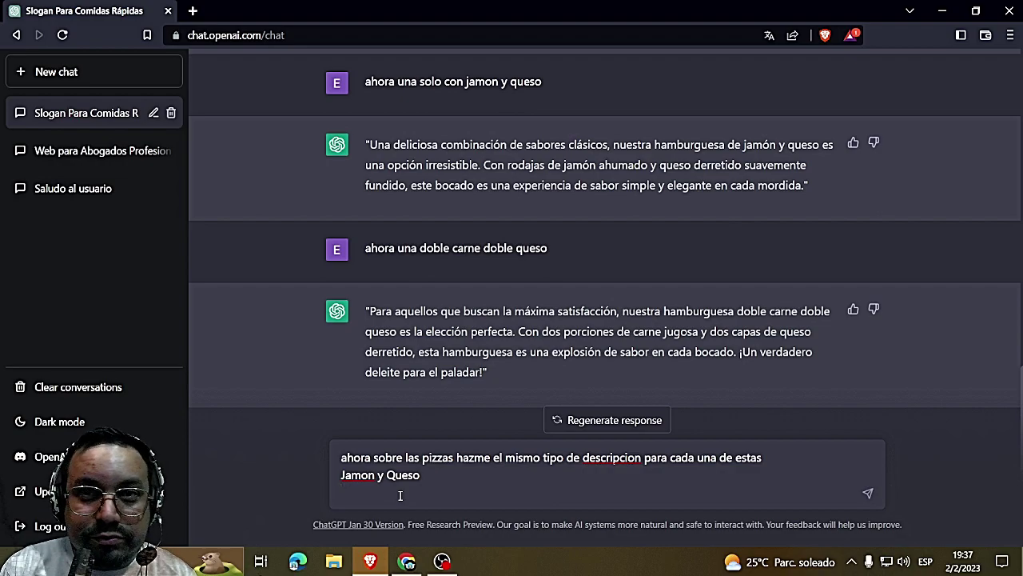
type("Do")
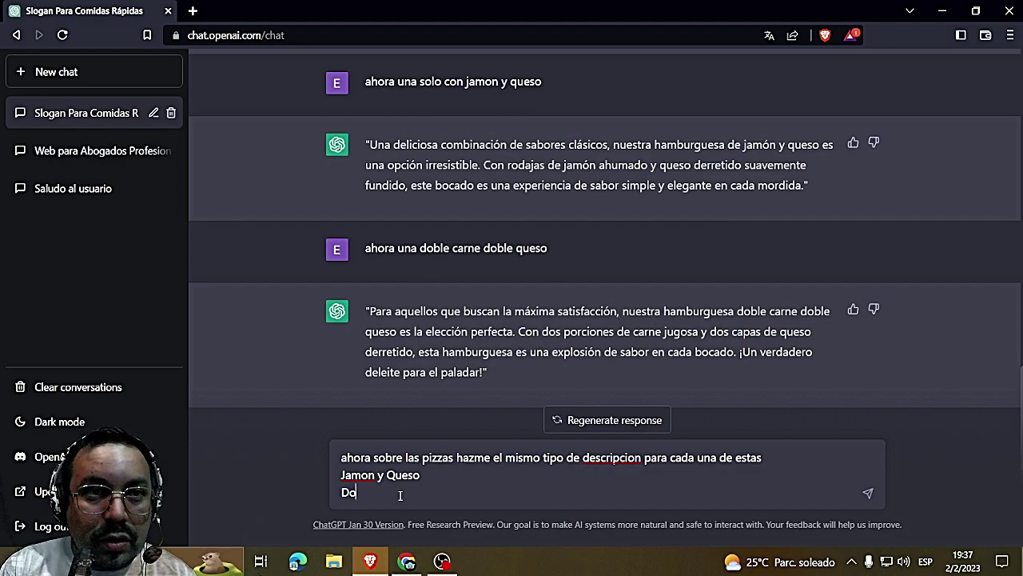
type("ble Ceb")
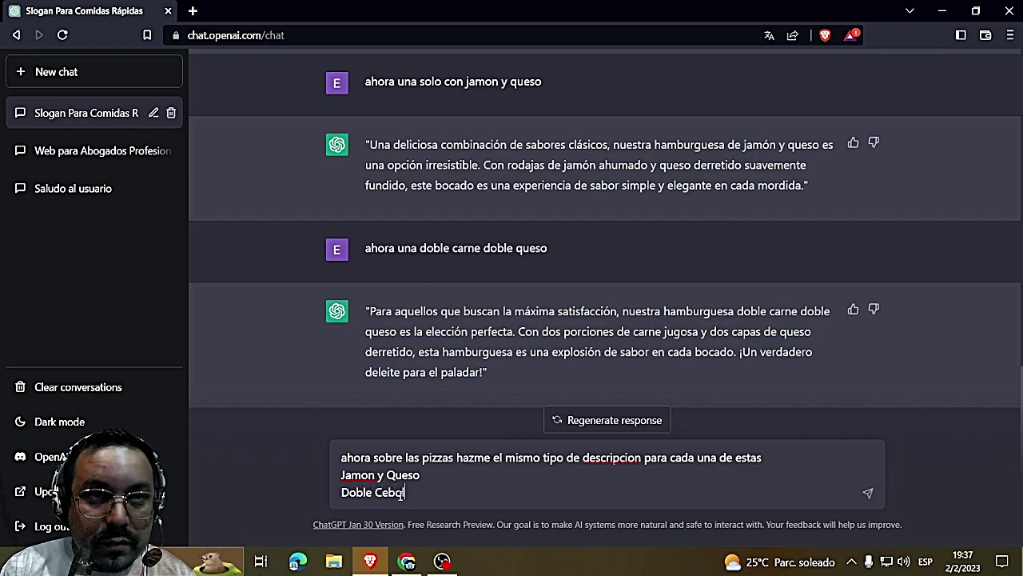
type("olla")
key("shift+Return")
type("Moz")
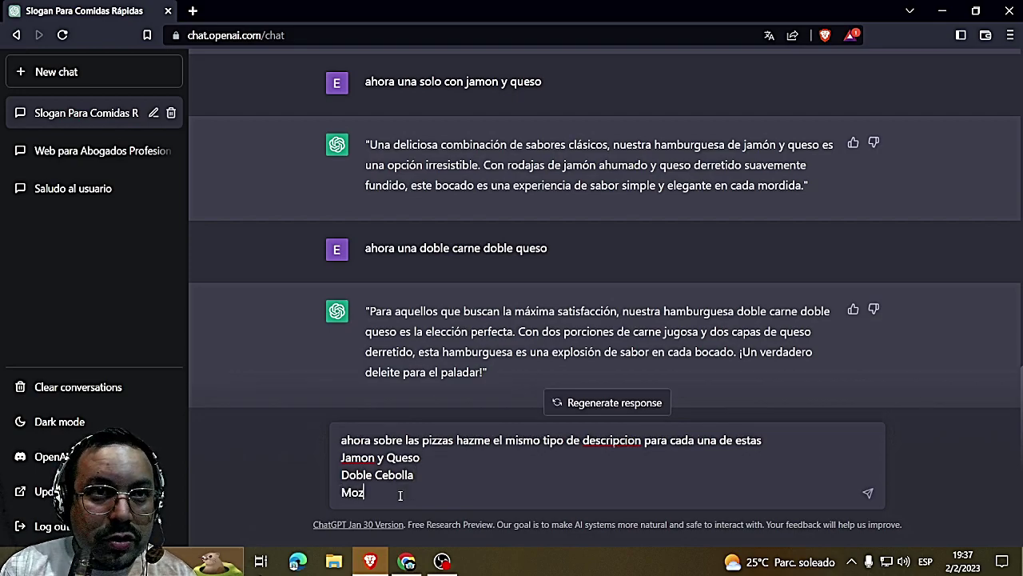
type("zarella")
key("shift+Return")
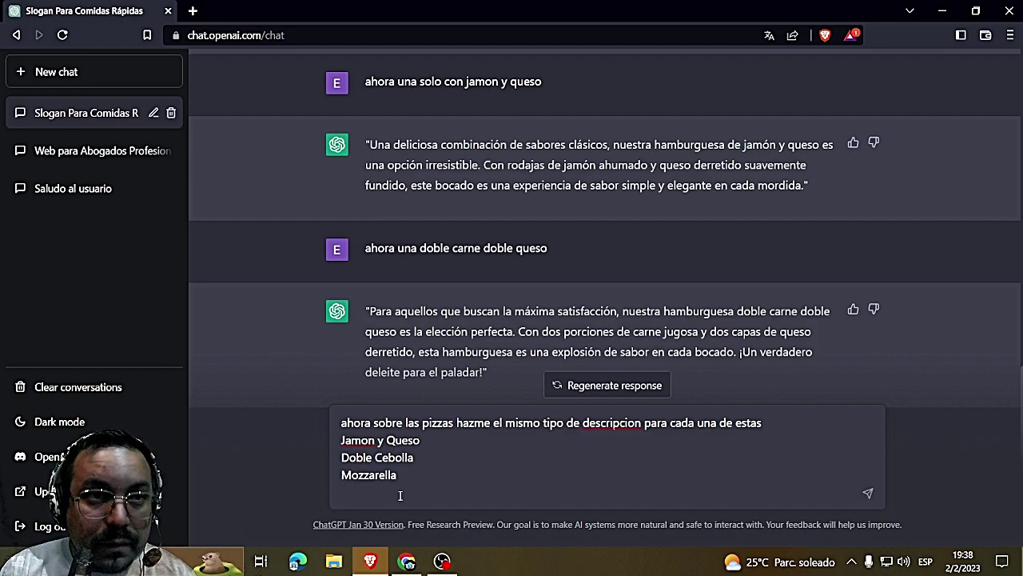
type("Salama")
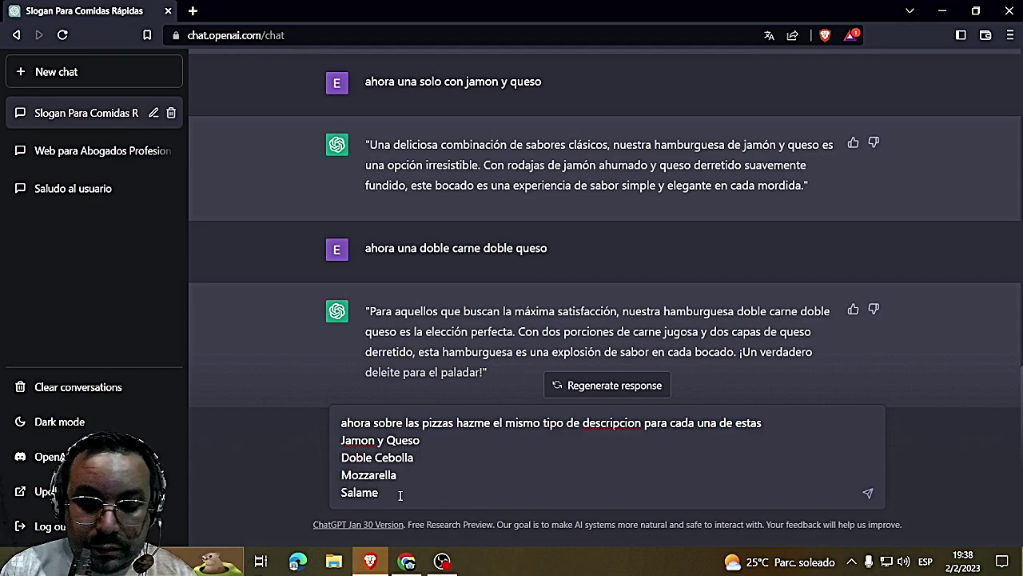
key("shift+Return")
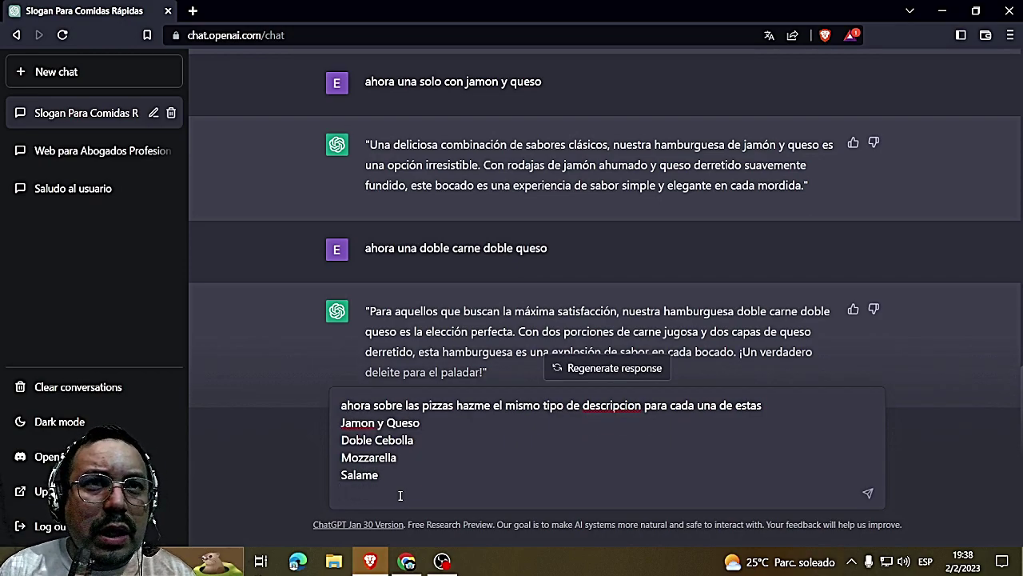
type("Completa")
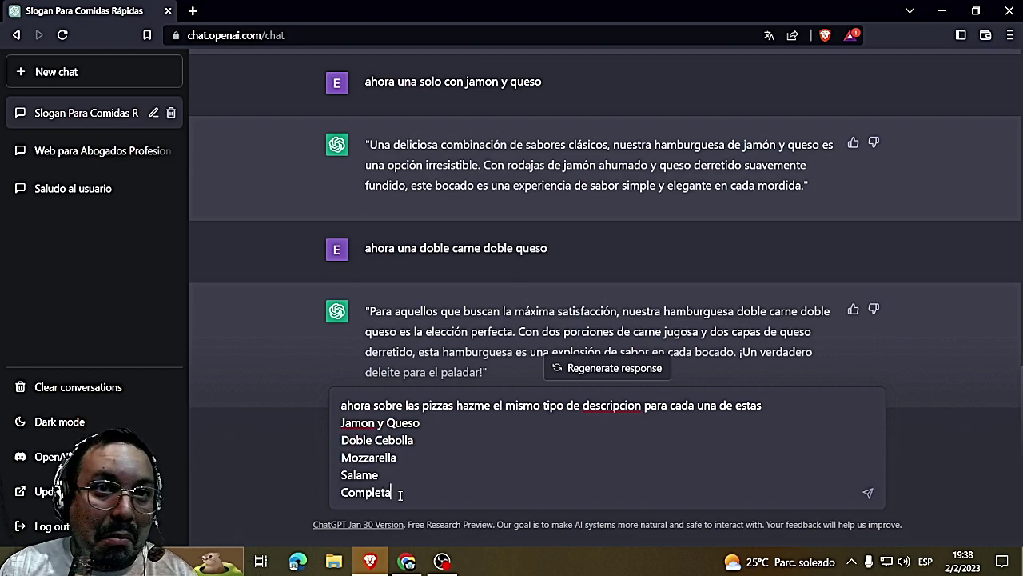
key("Return")
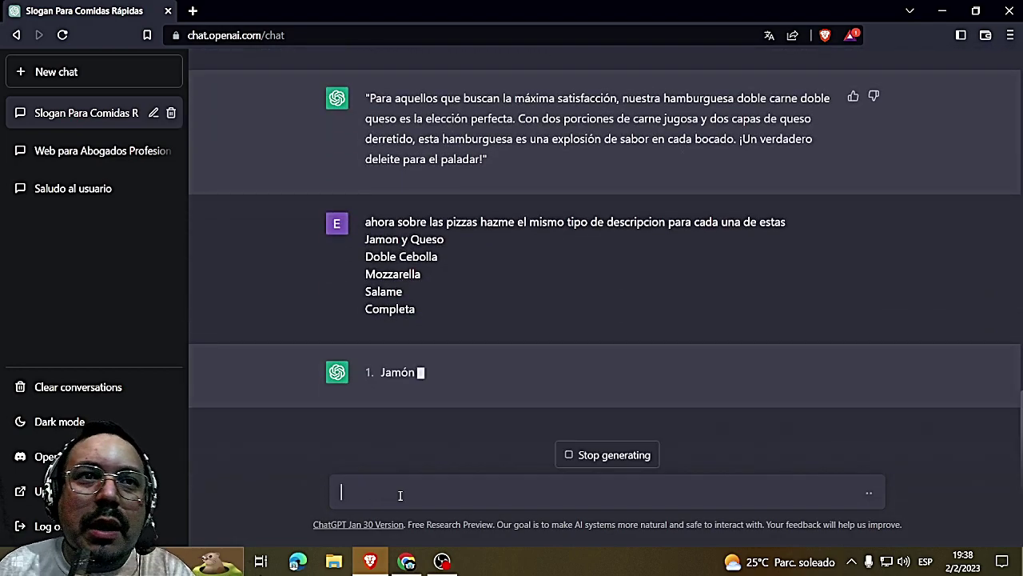
Back in Builderall Delivery, assign the new product to the Pizzas category and name it "Jamon y Queso"
left_click(409, 564)
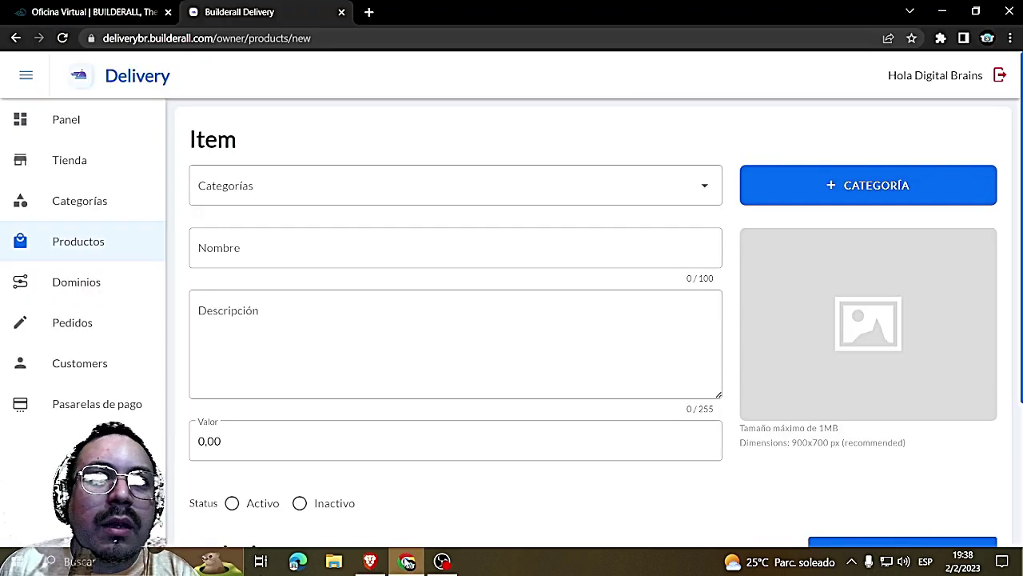
left_click(453, 184)
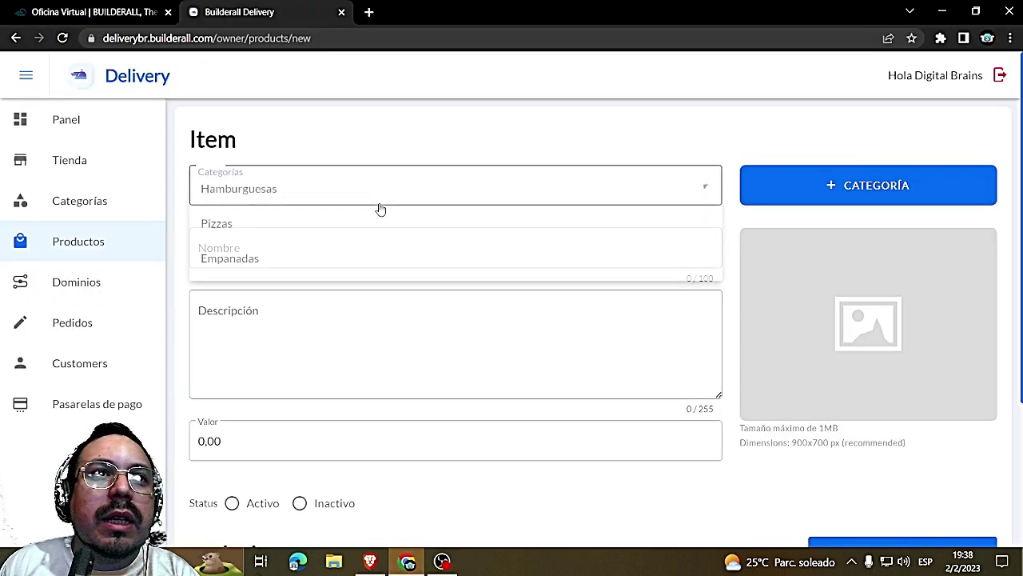
left_click(261, 231)
left_click(331, 250)
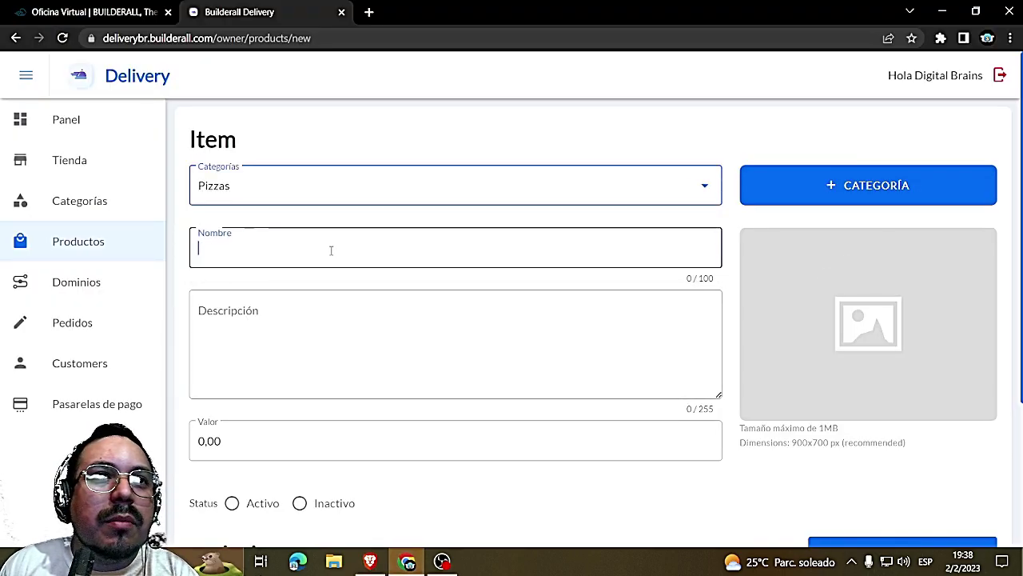
type("Jam")
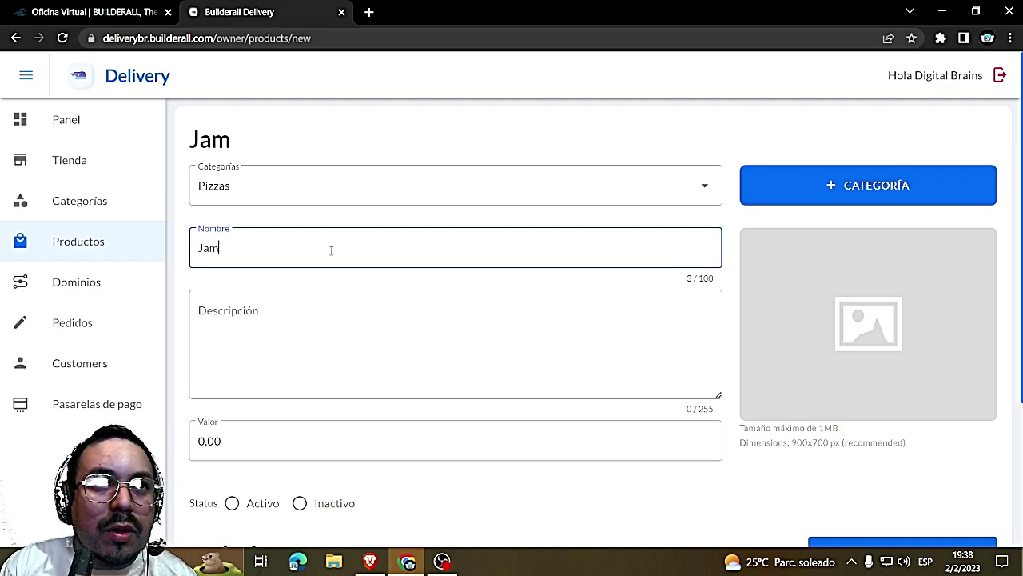
type("on y Queso")
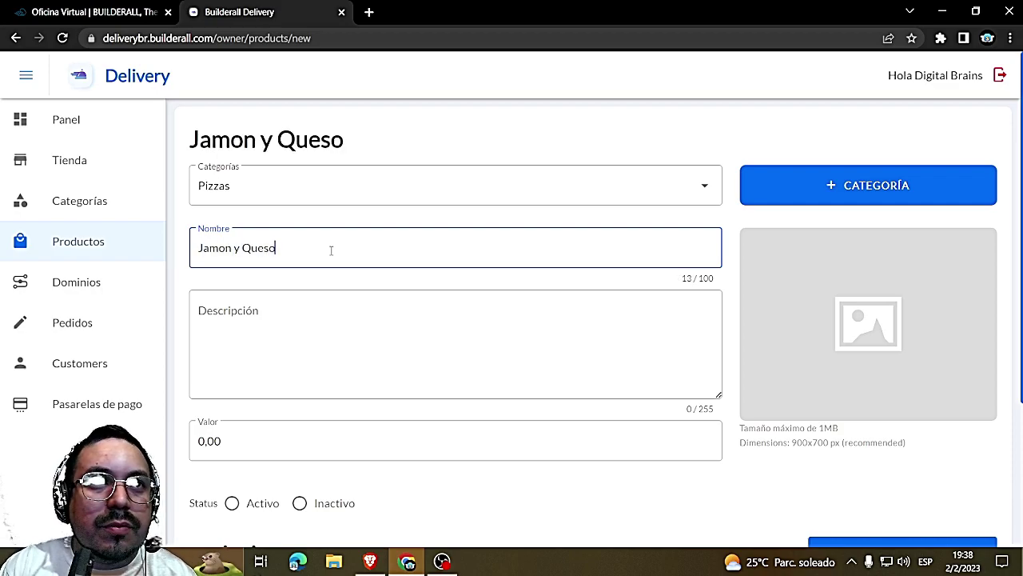
Upload descarga.jpg from the PIZZAS folder as the product photo, cropped in so the pizza fills the frame's width
left_click(817, 345)
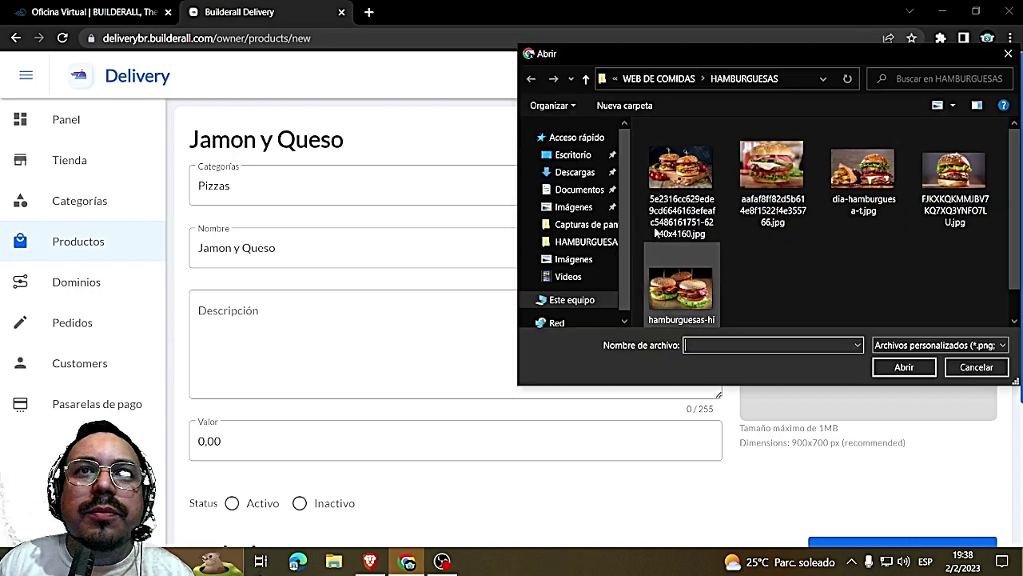
left_click(689, 80)
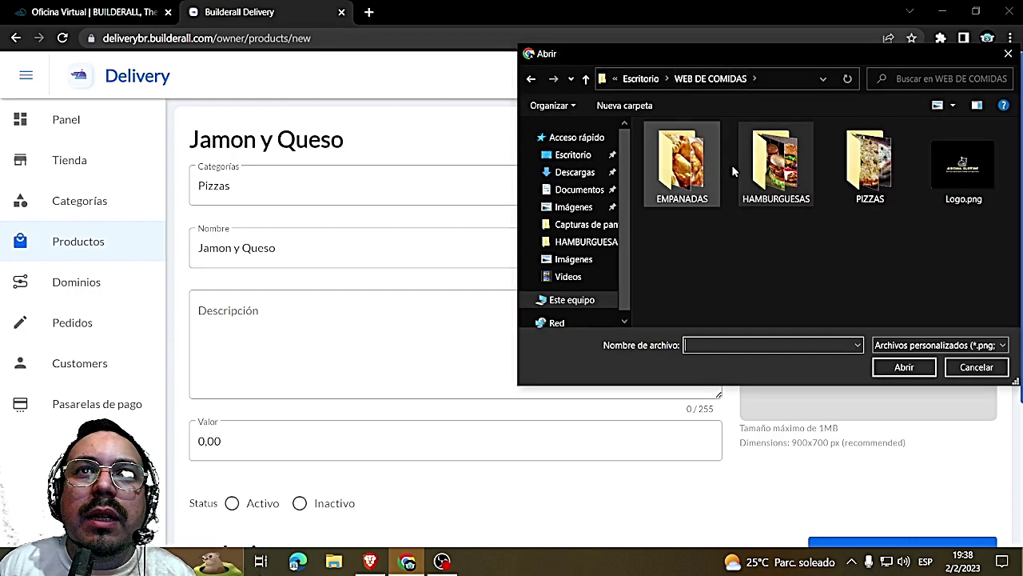
double_click(881, 168)
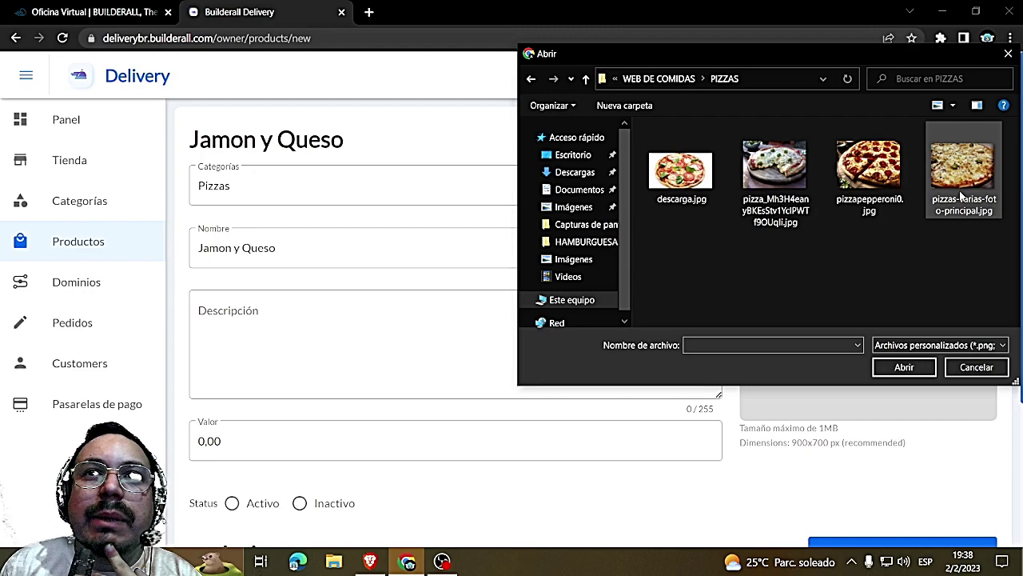
left_click(682, 183)
left_click(904, 367)
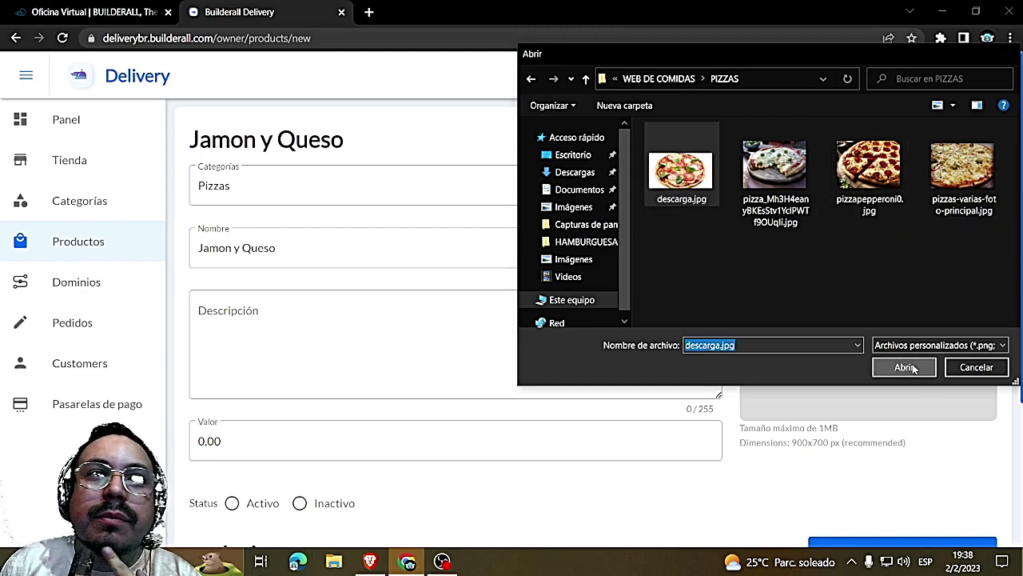
scroll(544, 319, "down", 3)
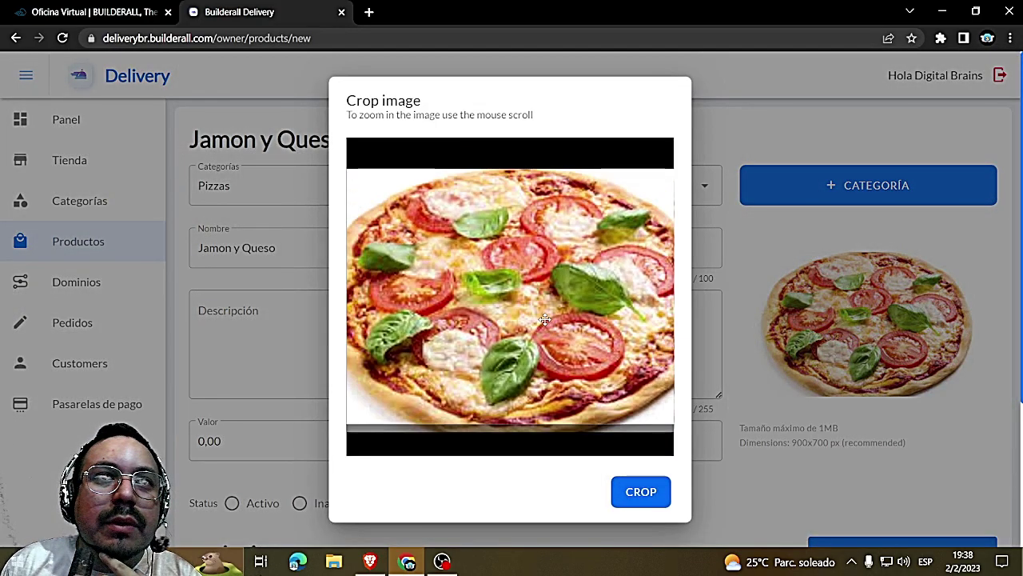
left_click(641, 493)
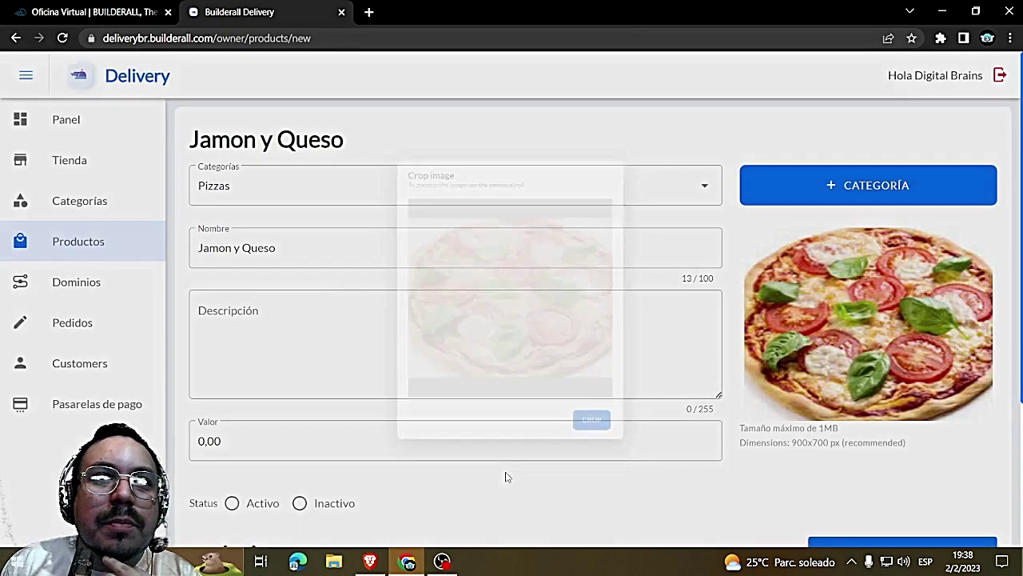
Copy ChatGPT's Jamón y queso description into the Builderall Delivery product's description, and delete the stray "Doble ce" at its end
left_click(372, 560)
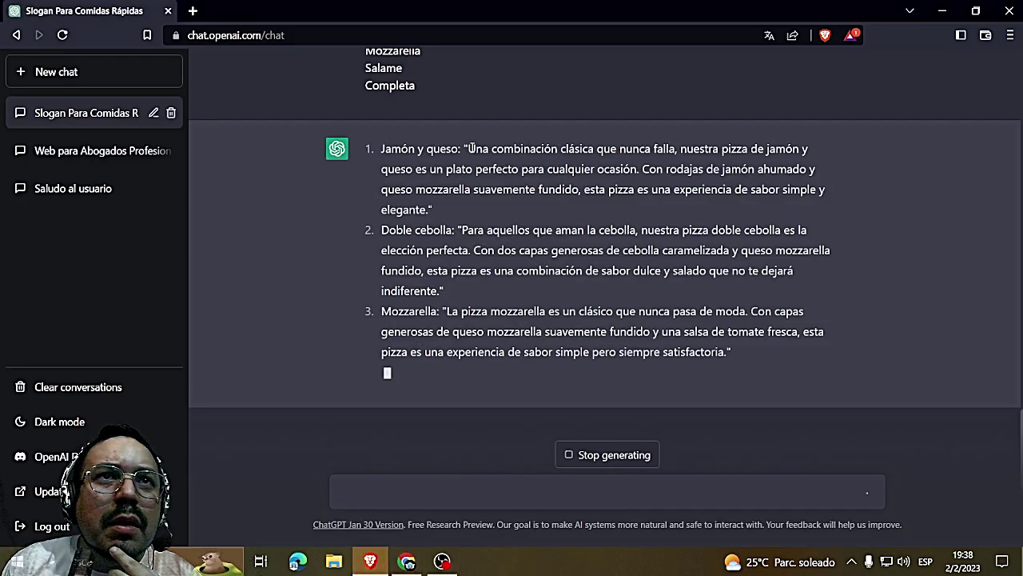
left_click_drag(469, 129, 428, 186)
key("ctrl+c")
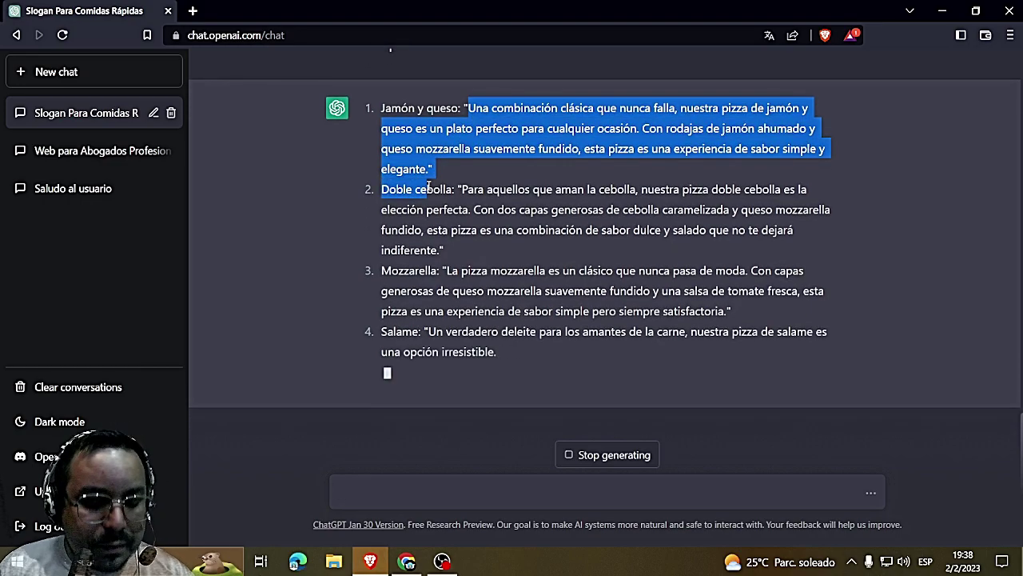
left_click(408, 561)
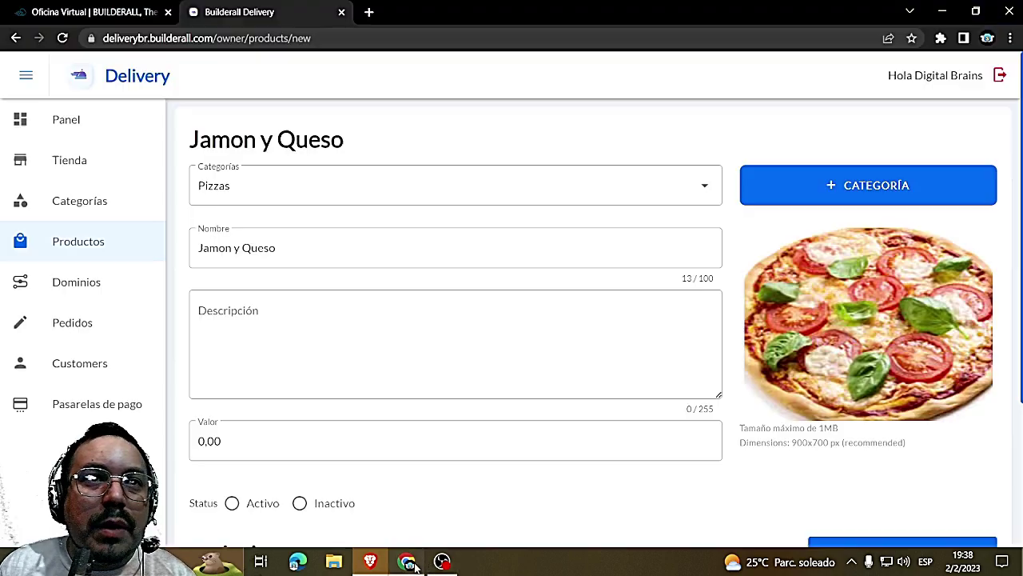
left_click(295, 327)
key("ctrl+v")
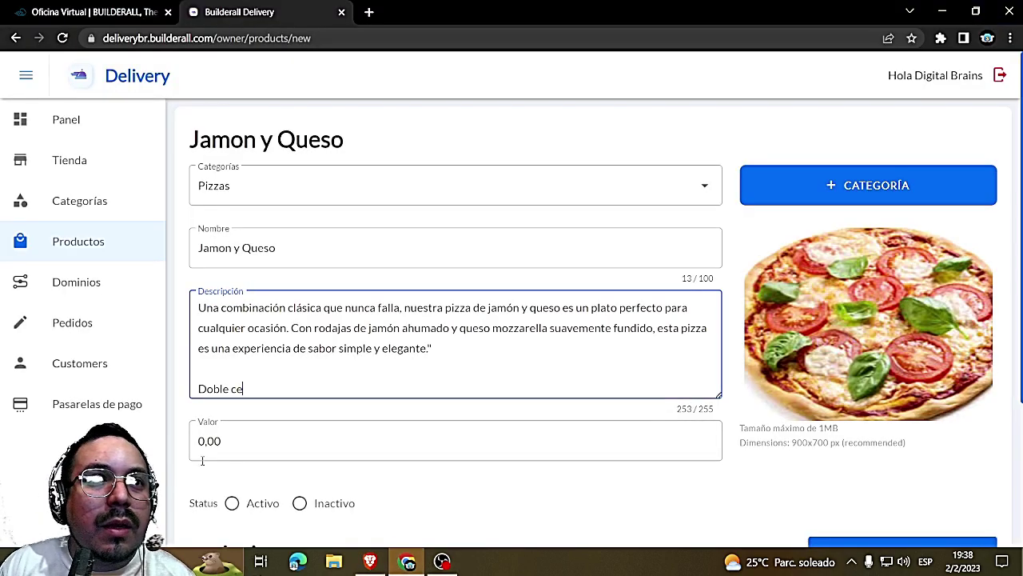
left_click_drag(254, 389, 163, 393)
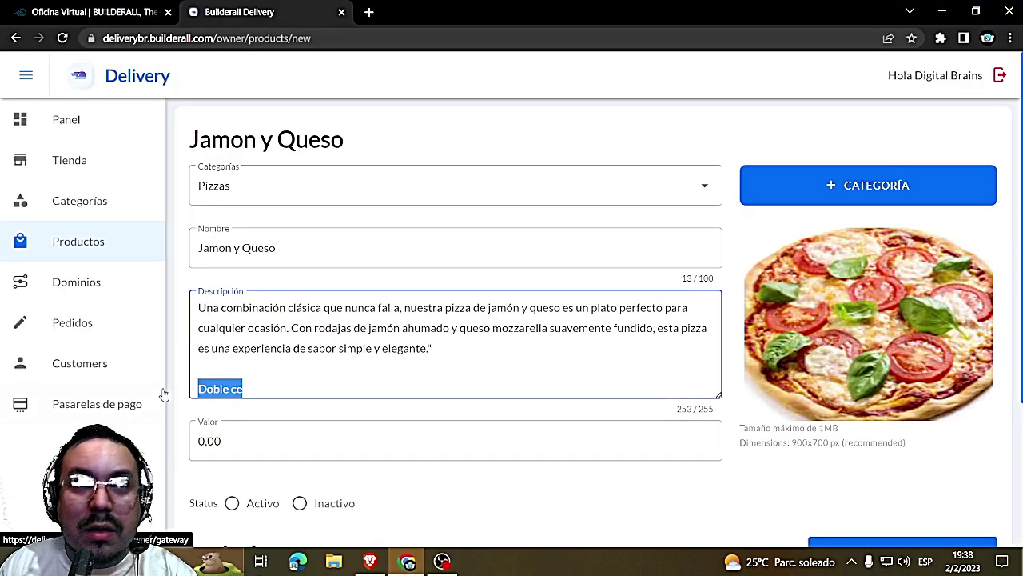
key("BackSpace")
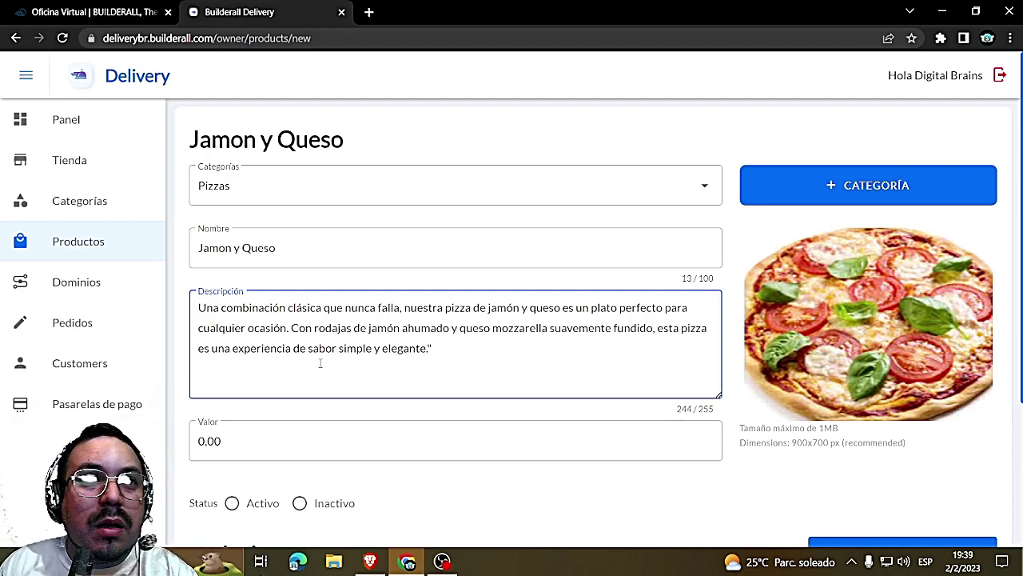
Set the Jamon y Queso pizza's price to 300,00 and its status to Activo, and save the product
left_click_drag(202, 440, 158, 448)
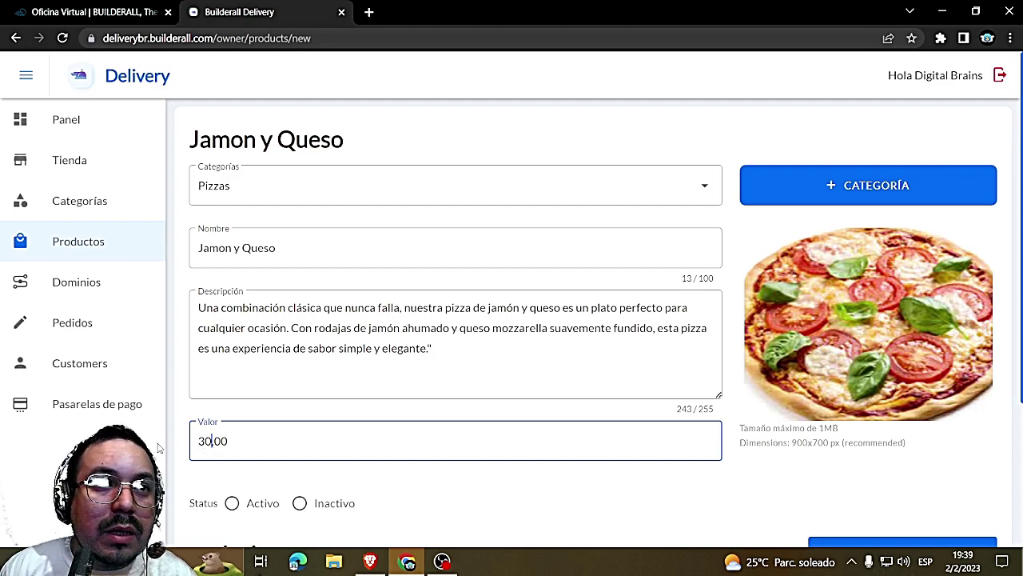
left_click(590, 515)
scroll(575, 495, "down", 2)
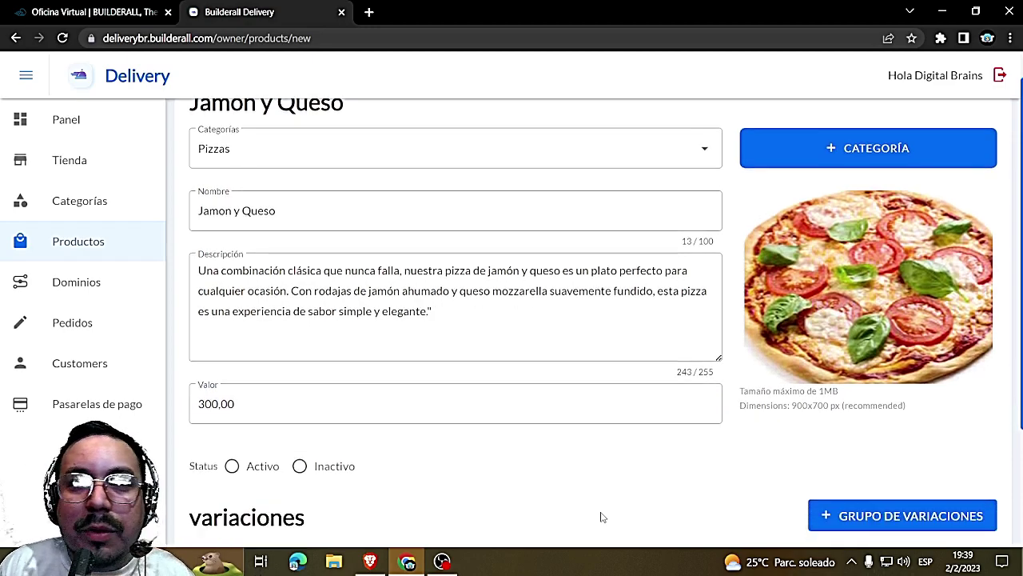
scroll(558, 478, "down", 1)
left_click(232, 301)
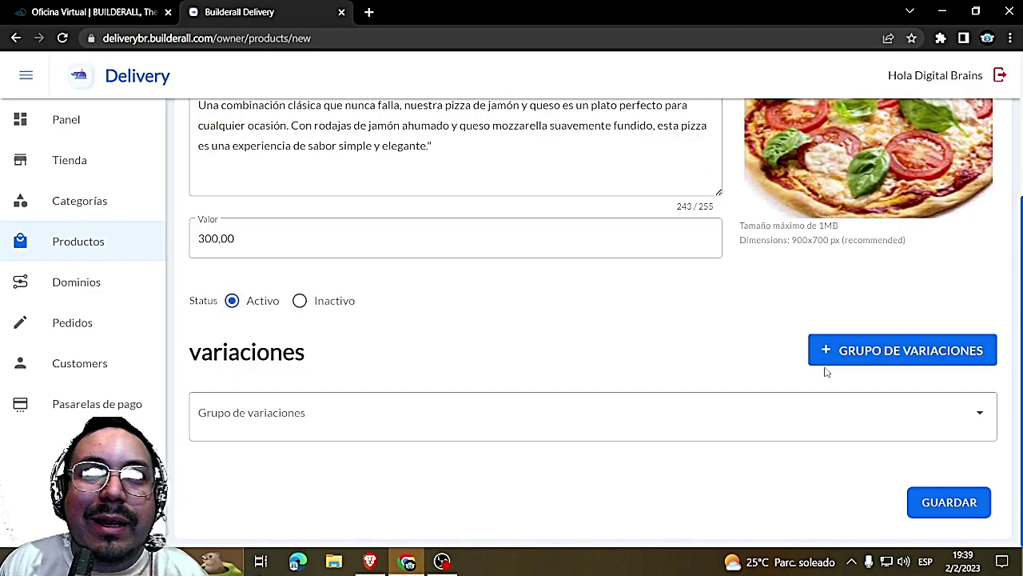
scroll(826, 372, "up", 3)
scroll(825, 372, "down", 2)
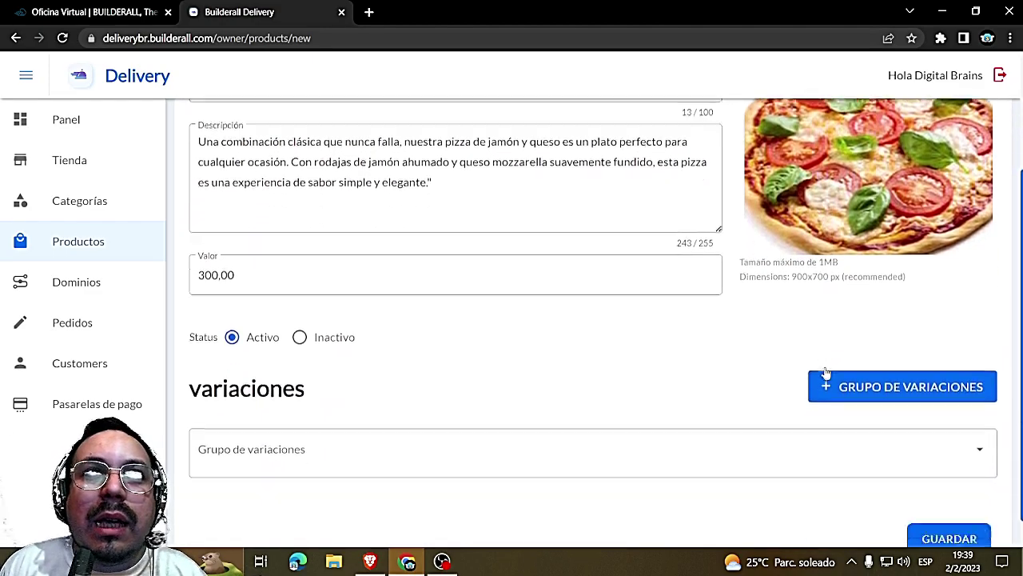
scroll(826, 373, "down", 1)
left_click(932, 502)
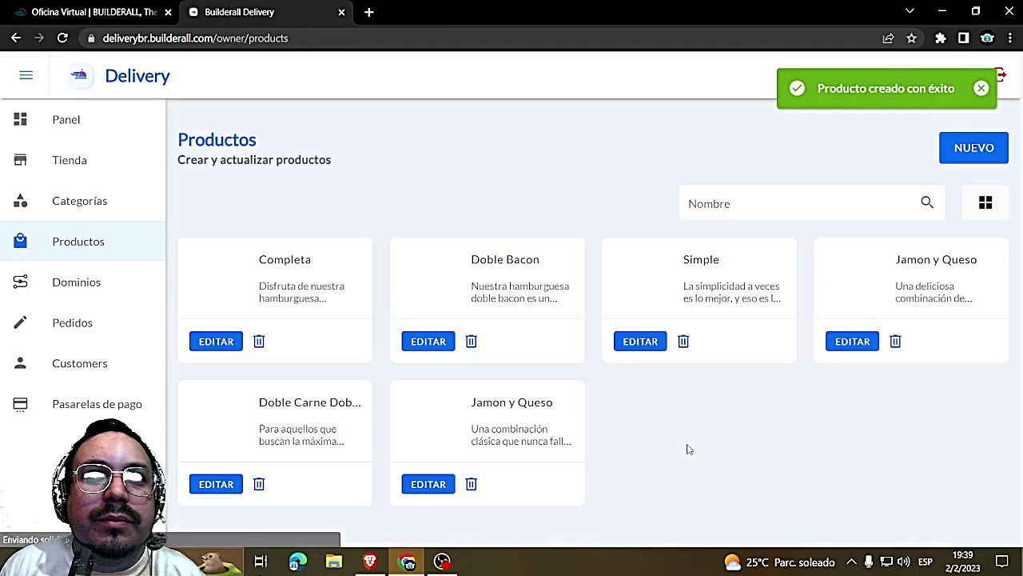
Start another new product and assign it to the Pizzas category
left_click(969, 151)
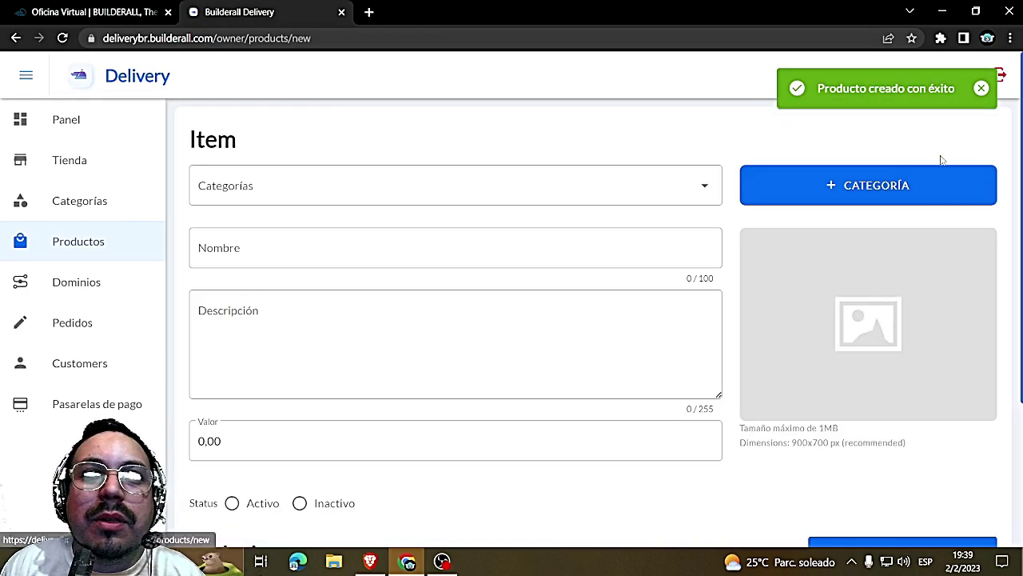
left_click(329, 191)
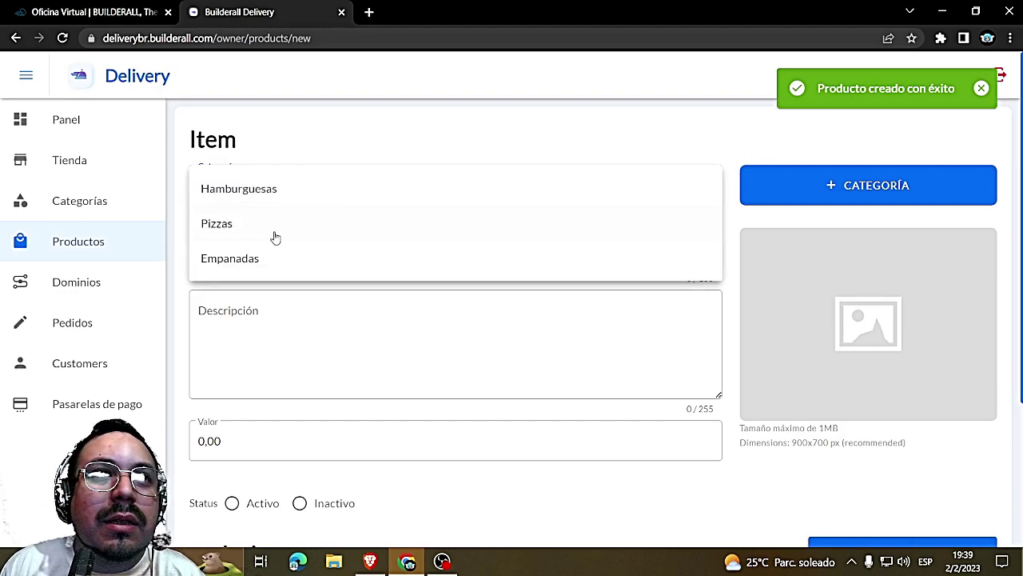
left_click(272, 236)
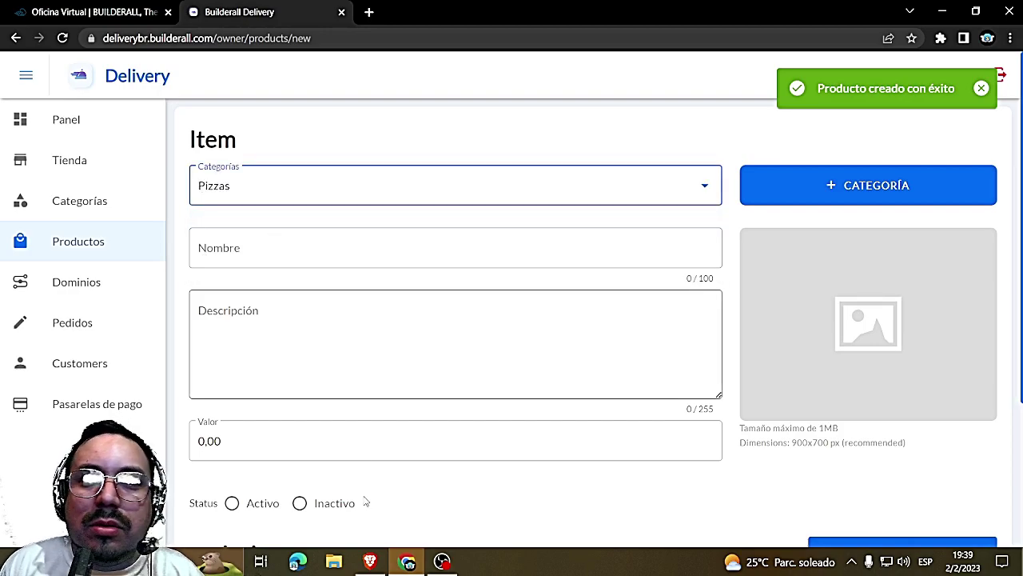
Copy the Doble cebolla description from ChatGPT, without its quotation marks, into the new product's description in Builderall Delivery
left_click(369, 562)
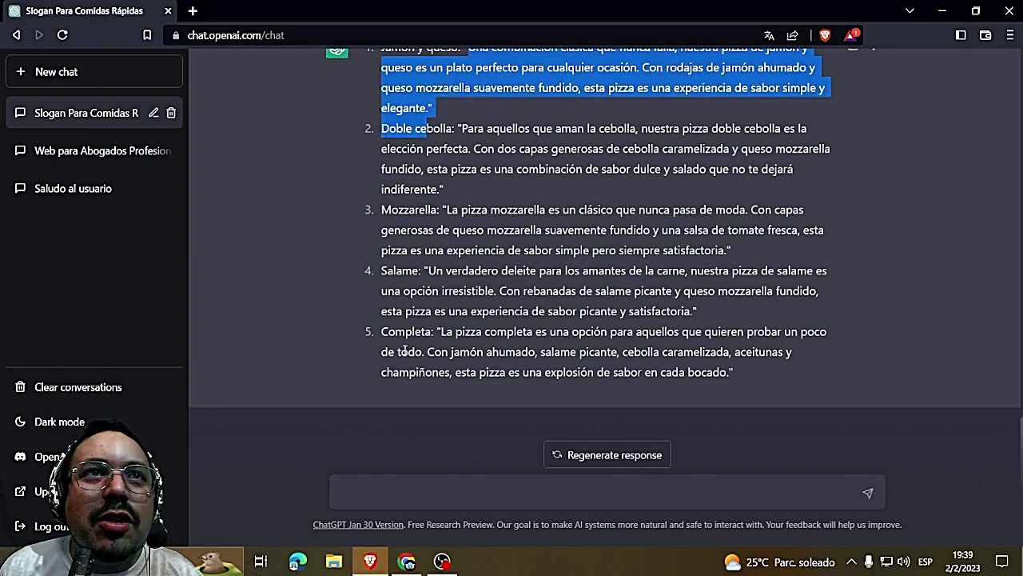
left_click(392, 133)
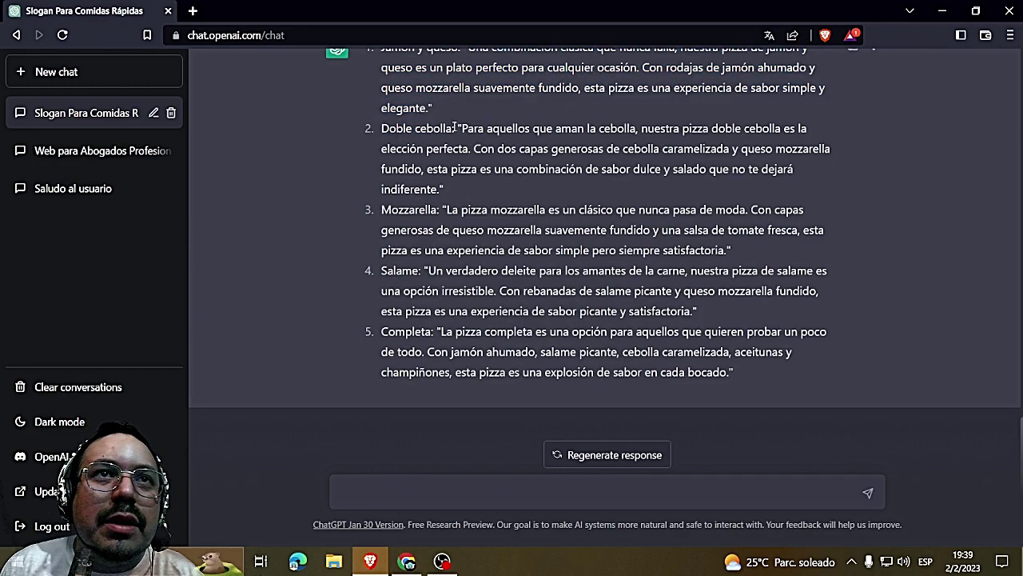
left_click_drag(463, 132, 460, 194)
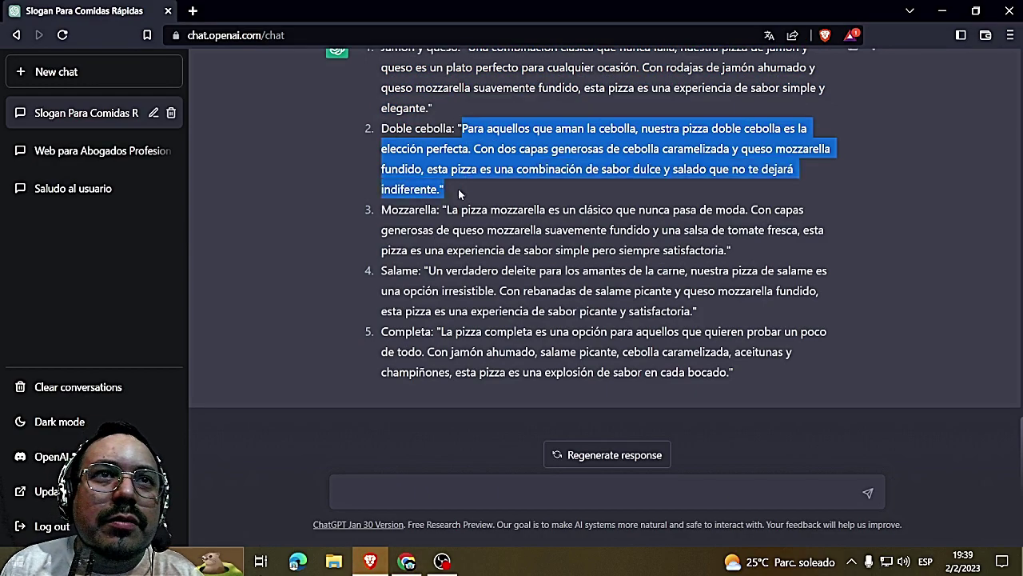
left_click(441, 189)
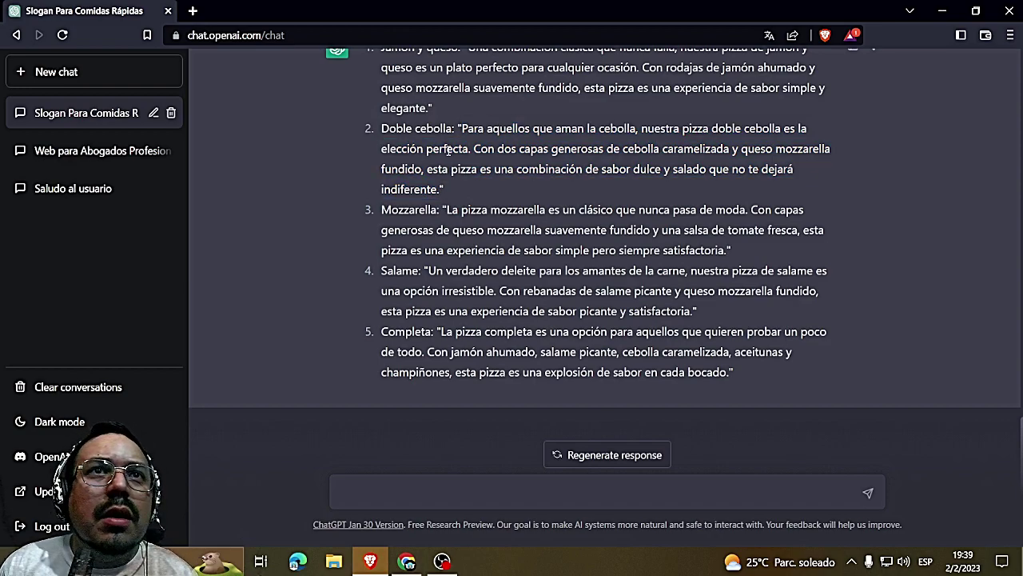
left_click_drag(460, 130, 431, 189)
key("ctrl+c")
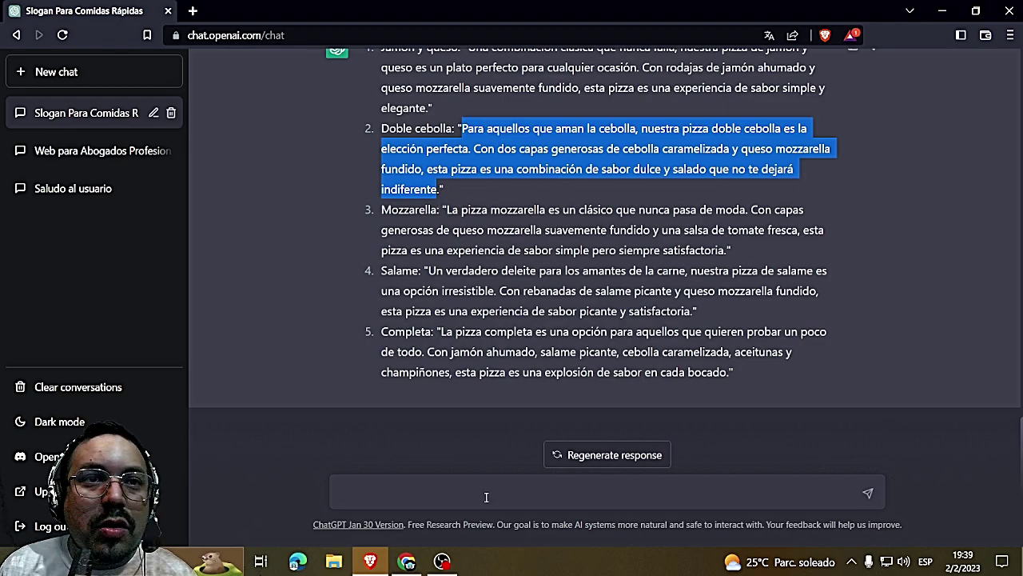
left_click(407, 561)
left_click(388, 321)
key("ctrl+v")
Name the new pizza product "Doble Cebolla"
left_click(306, 249)
type("Do")
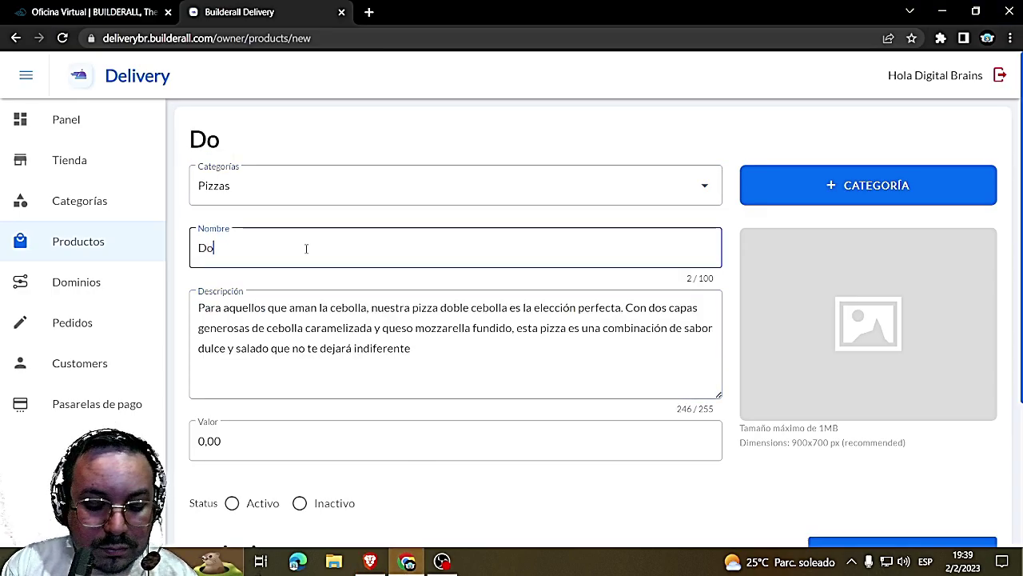
type("ble Cebolla")
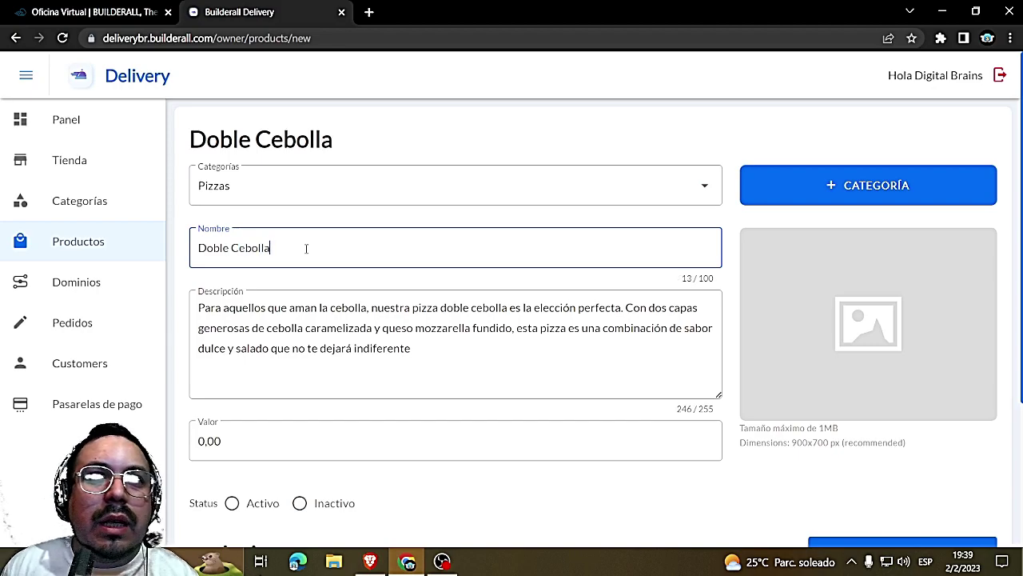
Upload pizzas-varias-foto-principal.jpg from the PIZZAS folder as the product photo, shifting the image within the crop frame before cropping
left_click(872, 316)
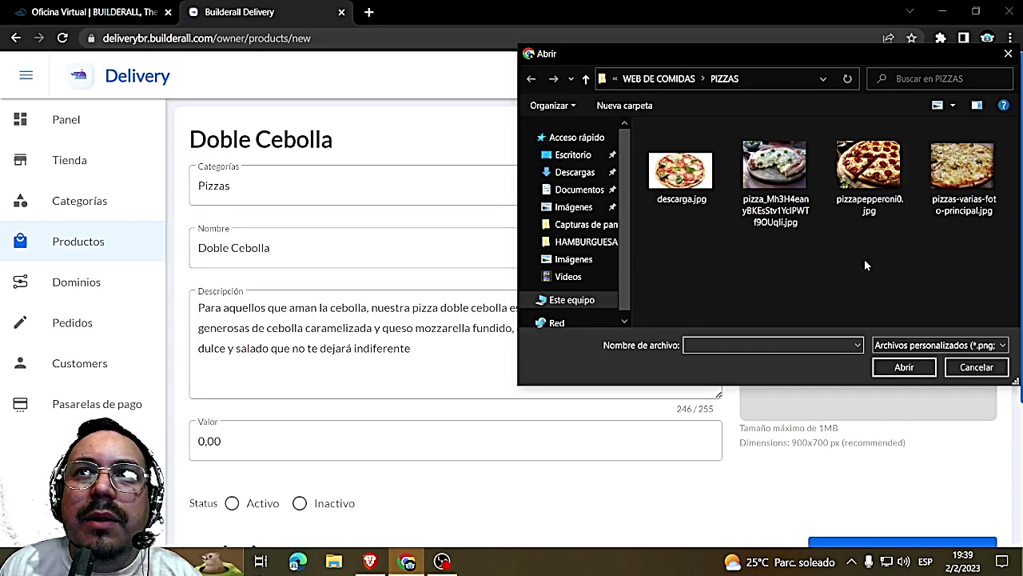
left_click(955, 177)
left_click(904, 367)
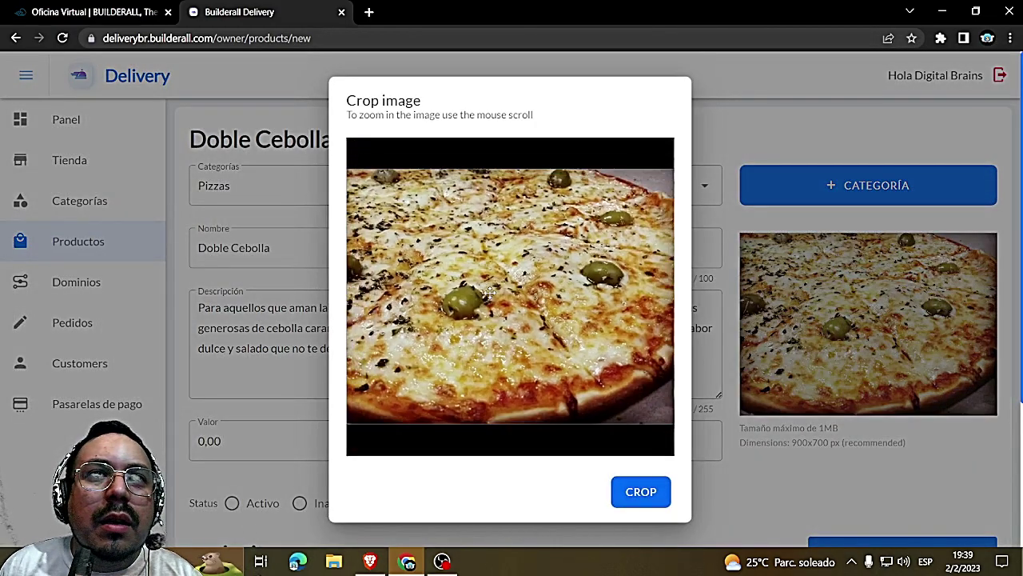
left_click_drag(486, 297, 531, 324)
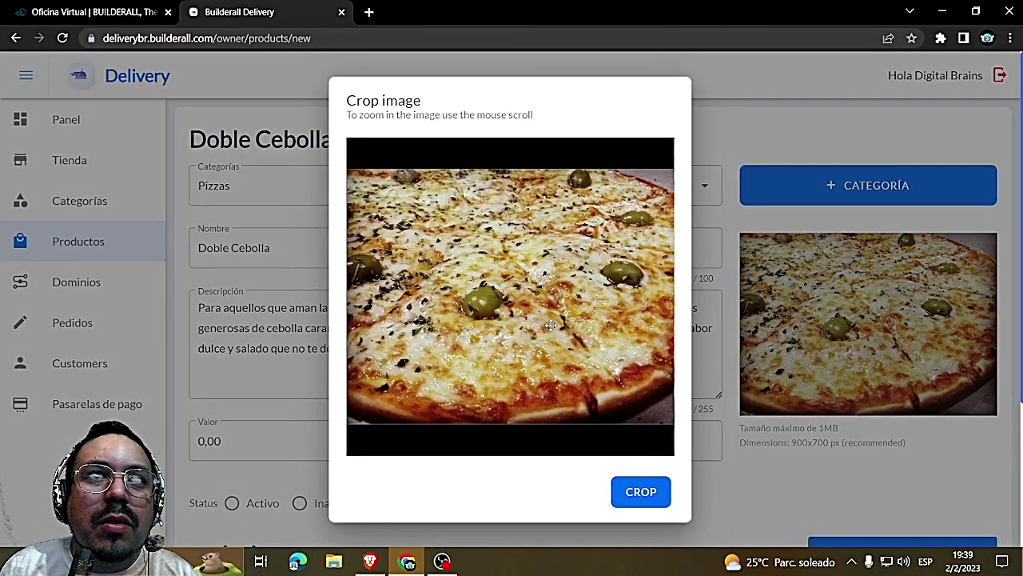
left_click(640, 492)
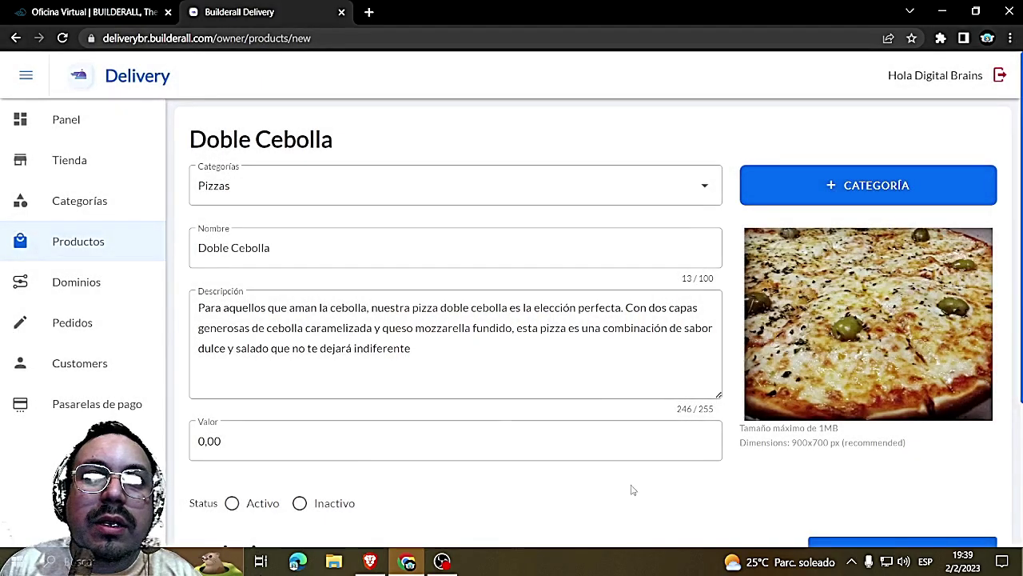
Set the Doble Cebolla pizza's price to 350,00
left_click_drag(207, 440, 199, 440)
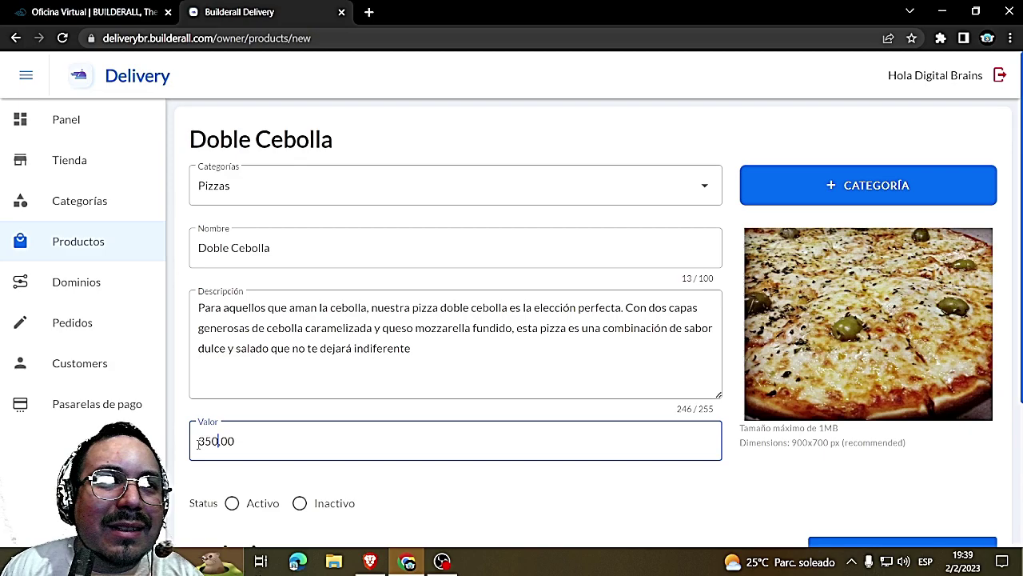
Set the Doble Cebolla product's status to Activo and save it
scroll(410, 445, "down", 3)
left_click(232, 300)
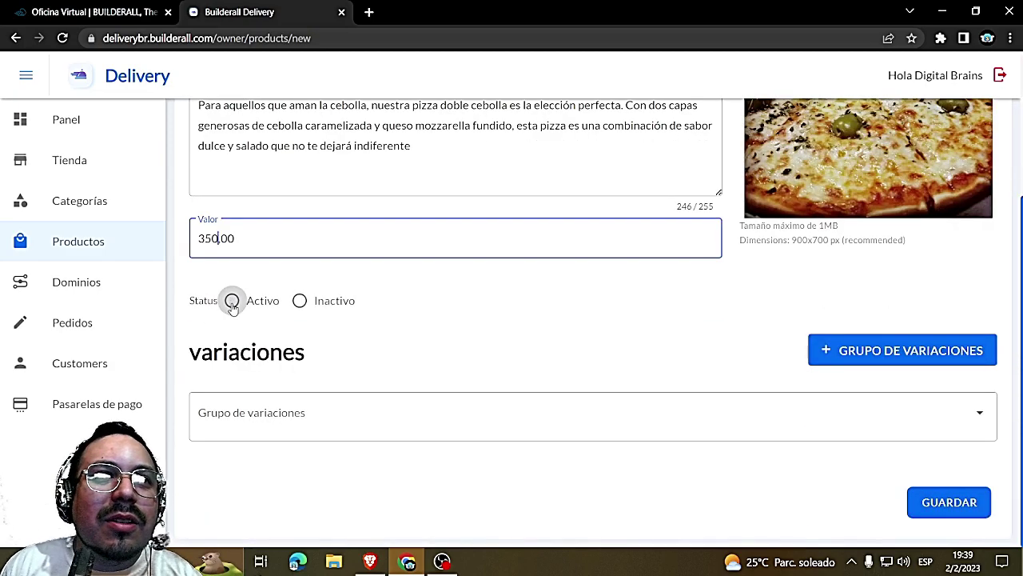
left_click(937, 503)
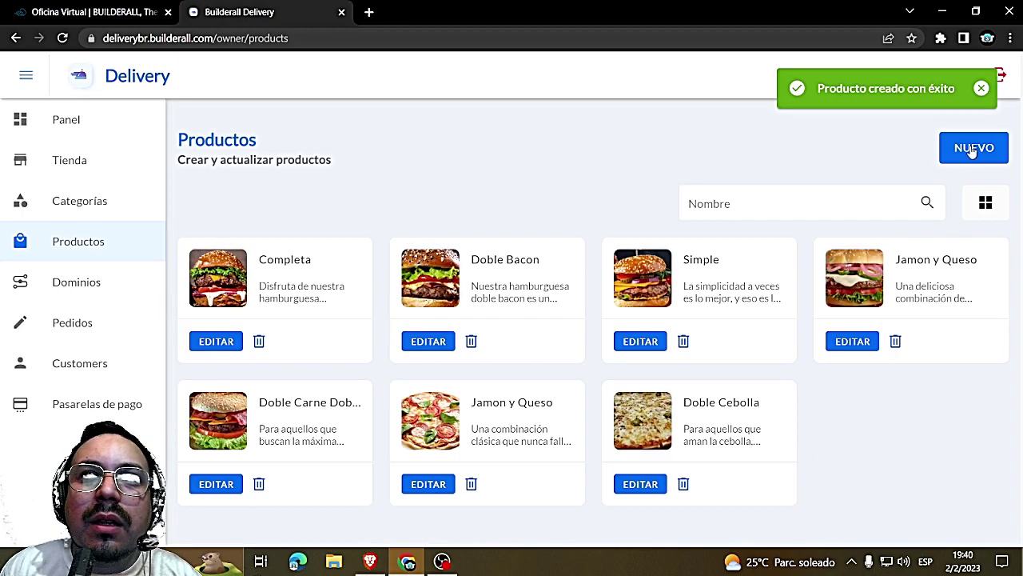
Start a new product and assign it to the Pizzas category
left_click(972, 150)
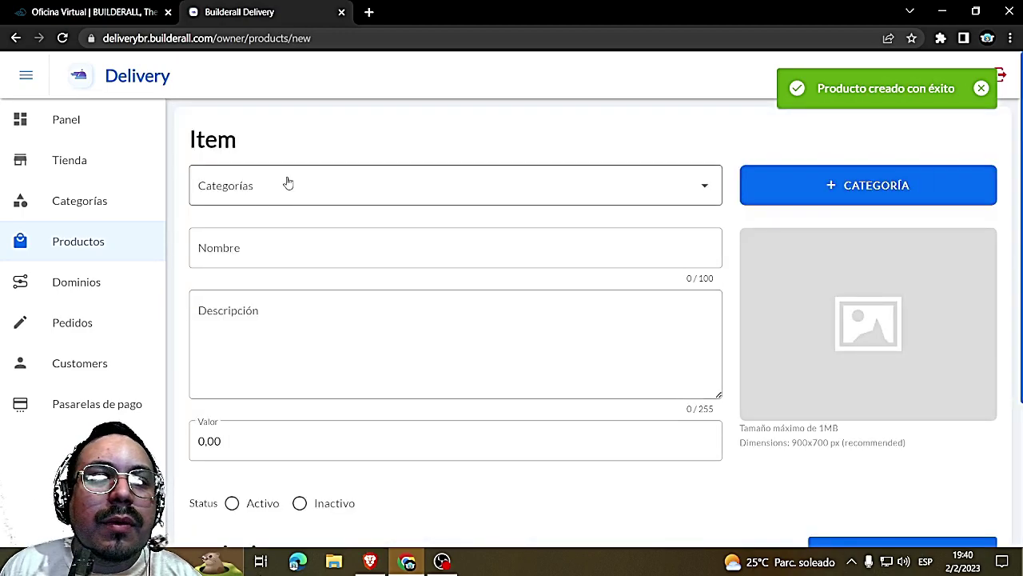
left_click(287, 183)
left_click(239, 224)
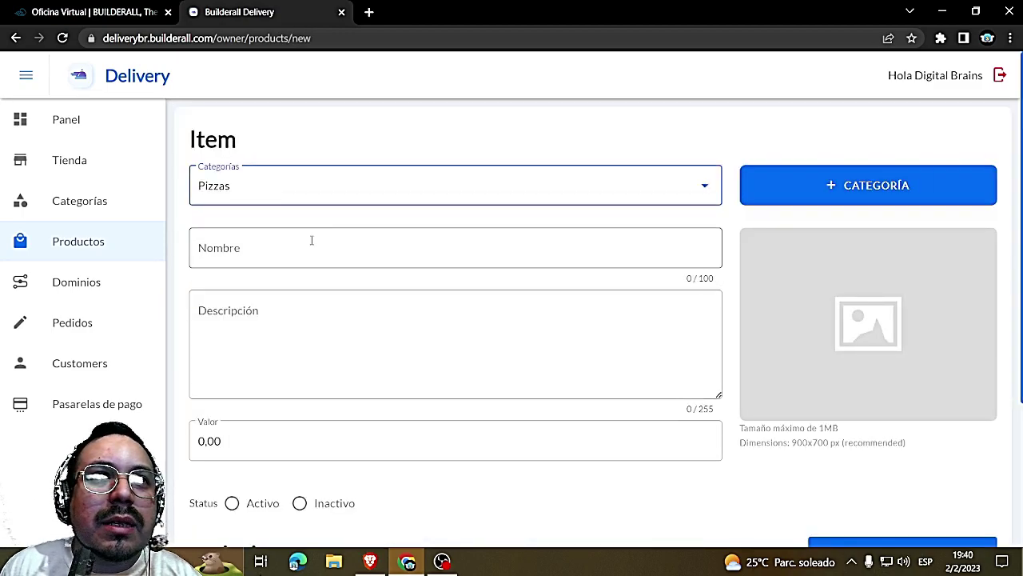
Copy the Mozzarella text from ChatGPT in the Brave browser into the product's description in Chrome, and name the product Mozzarella
left_click(370, 561)
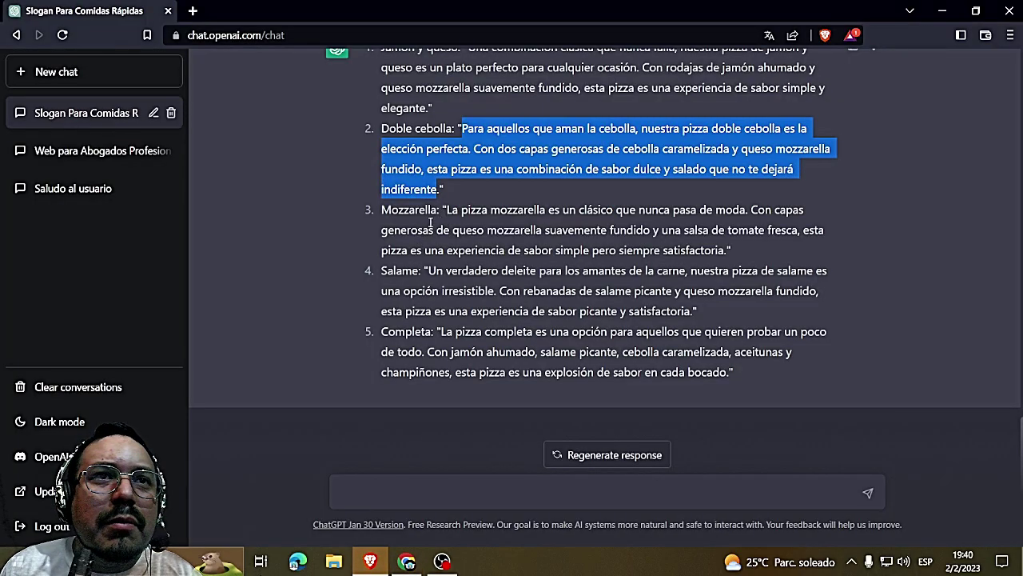
left_click_drag(447, 208, 723, 253)
key("ctrl+c")
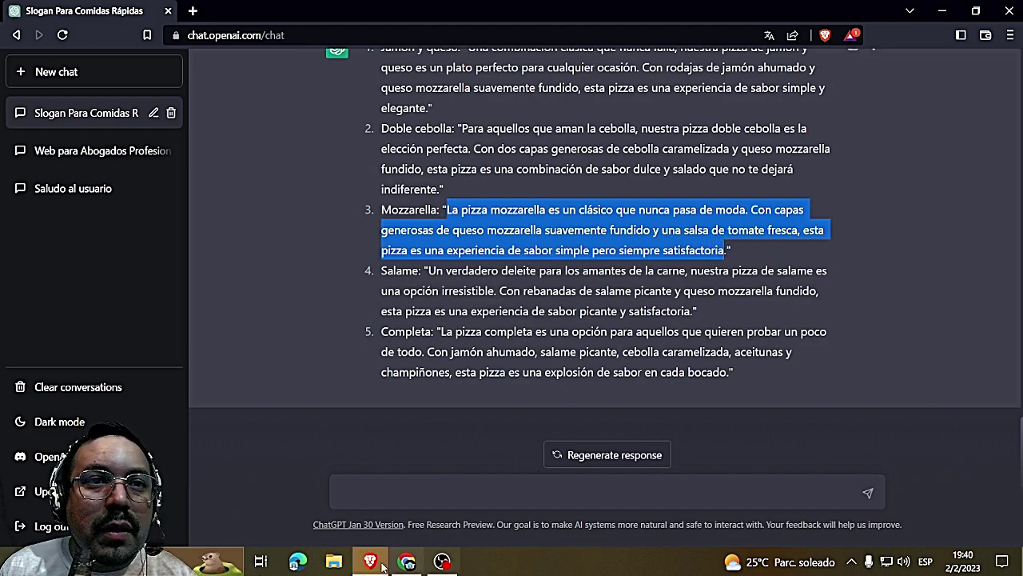
left_click(407, 561)
left_click(333, 324)
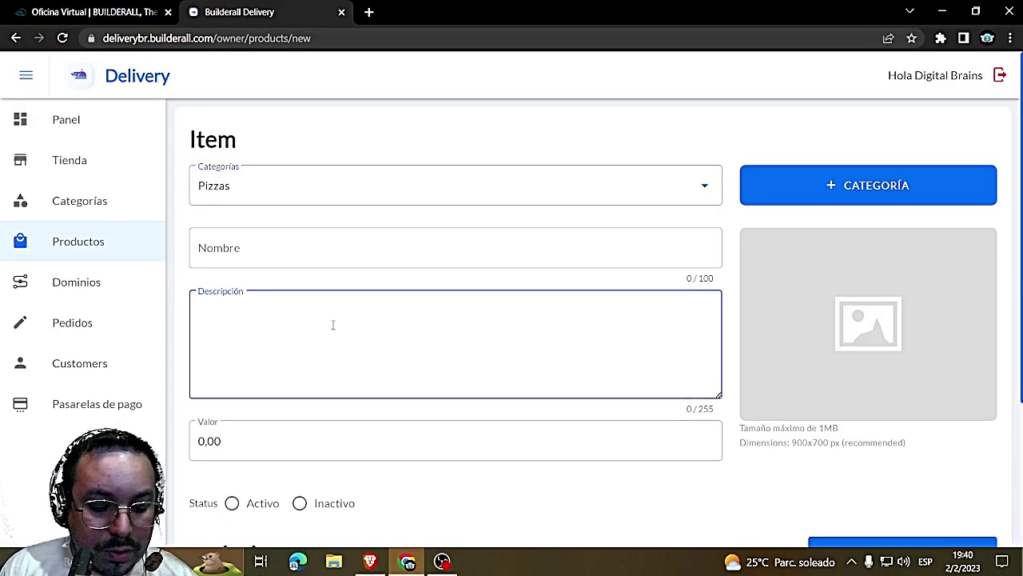
key("ctrl+v")
left_click(300, 239)
type("Mo")
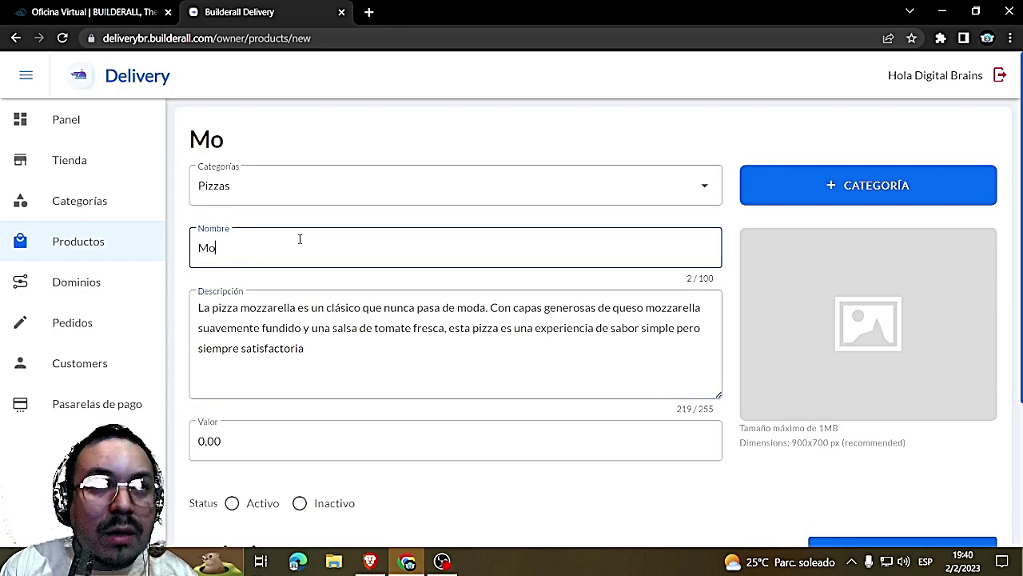
type("zzarella")
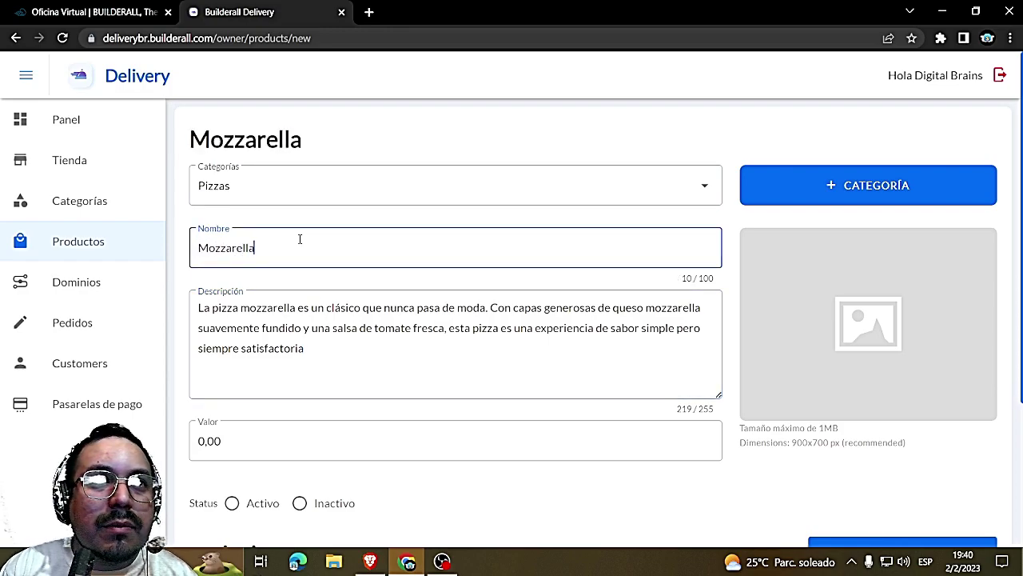
Upload pizza_Mh3H4eanyBKEsStv1YclPWTf9OUqli.jpg as the Mozzarella product's image and accept the default crop
left_click(825, 320)
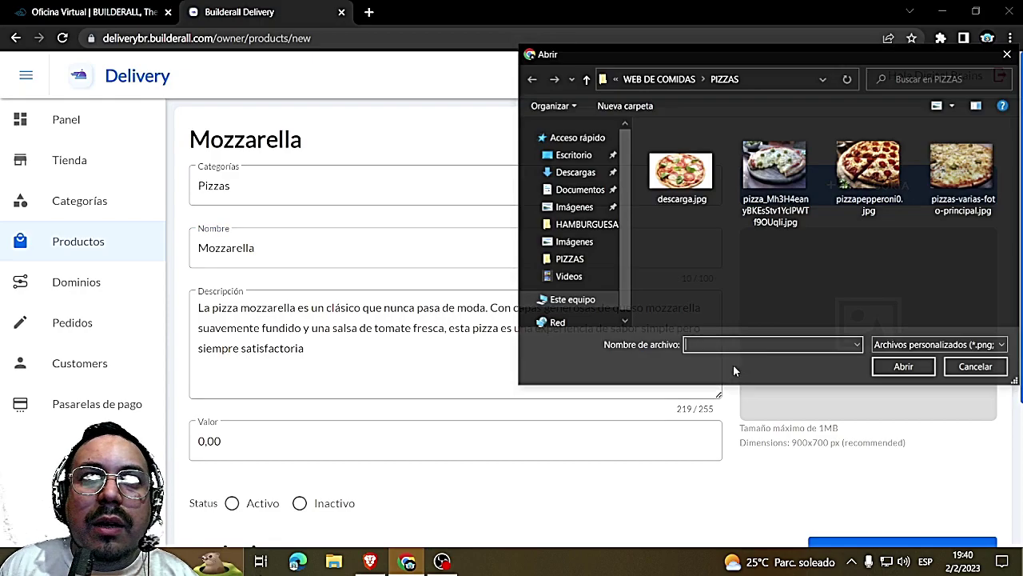
left_click(764, 171)
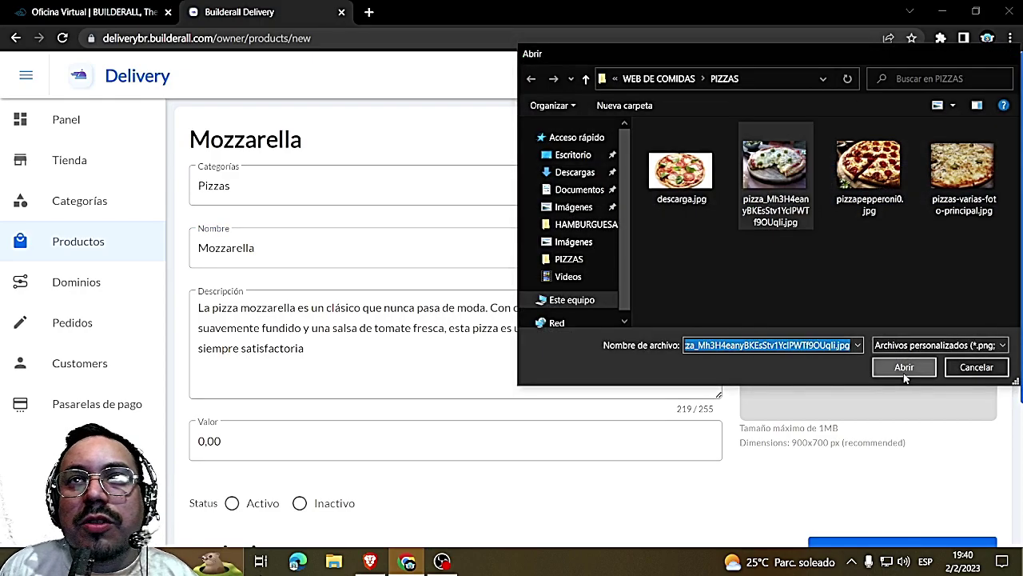
left_click(904, 369)
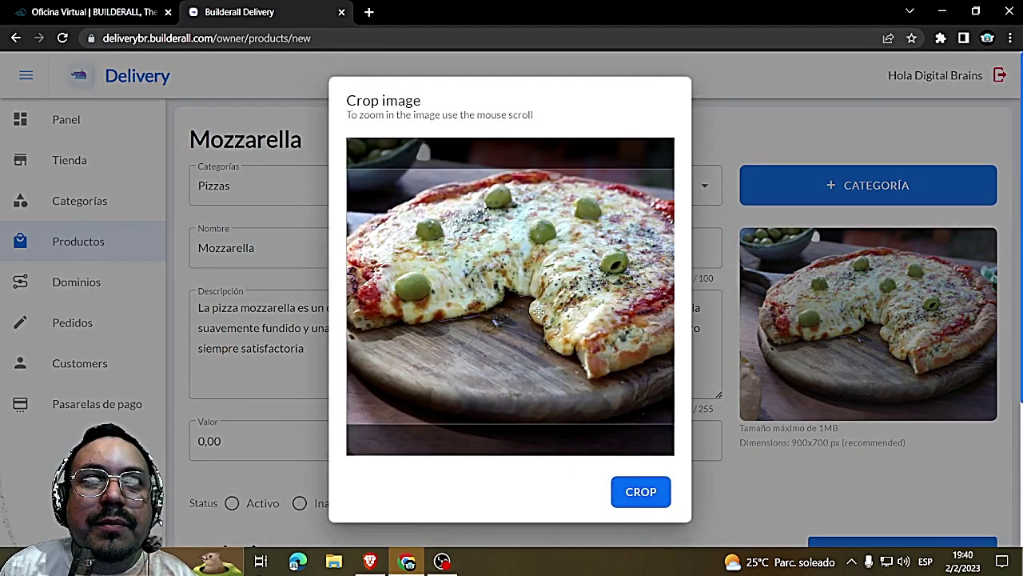
left_click(640, 491)
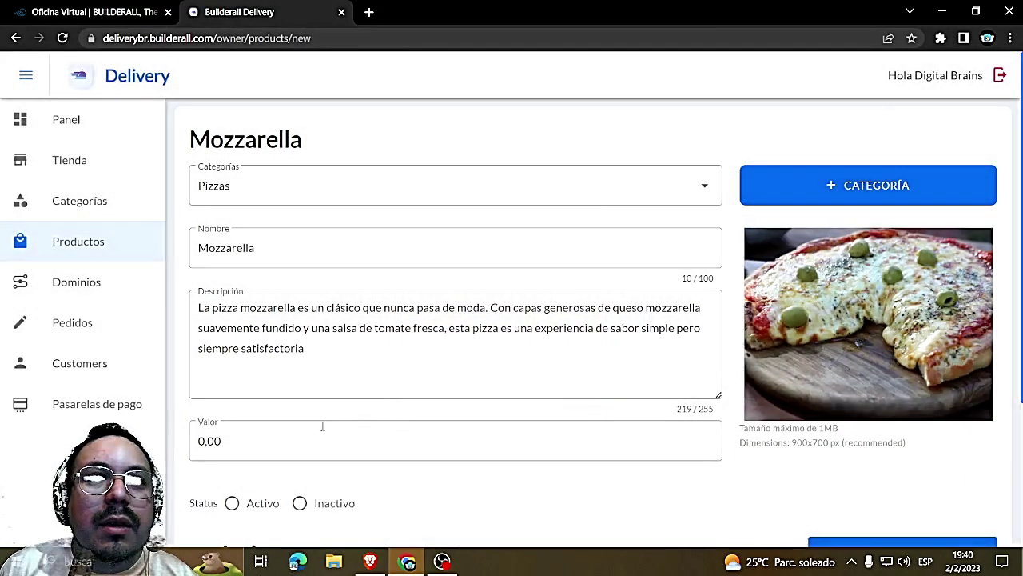
Set the Mozzarella product's price to 450,00 and its status to Activo, and save it
left_click_drag(204, 440, 193, 441)
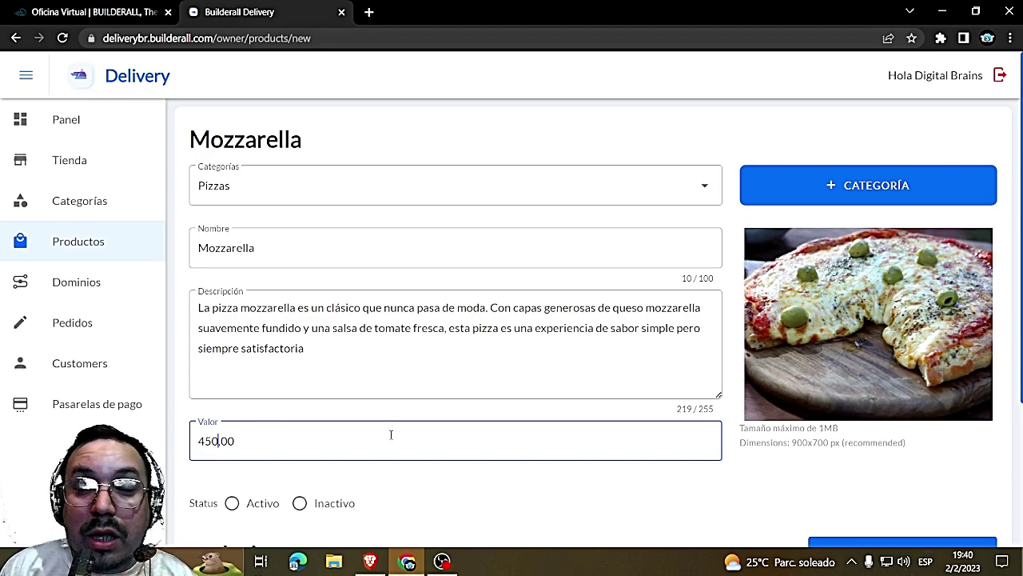
scroll(375, 436, "down", 3)
left_click(232, 300)
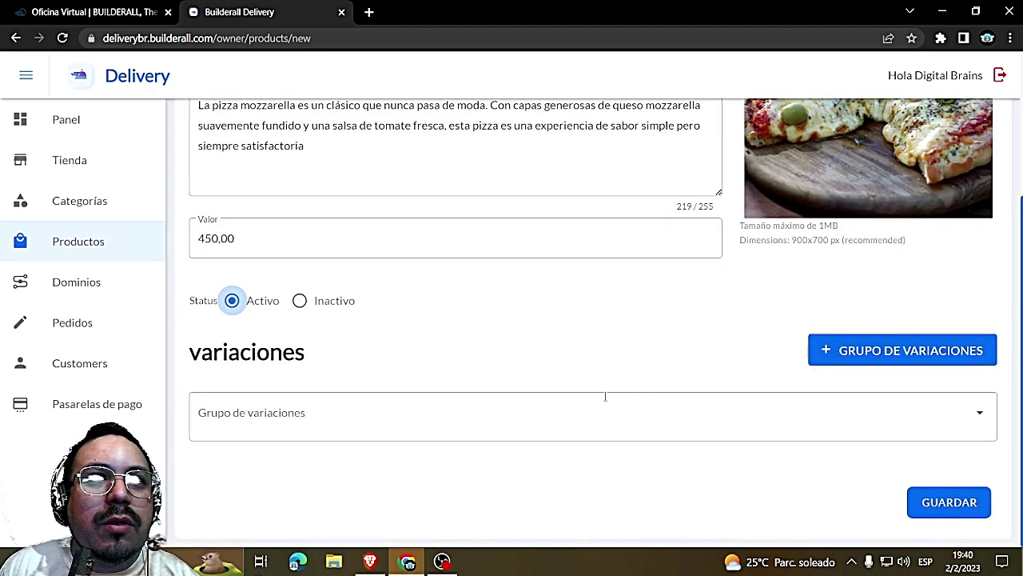
left_click(951, 504)
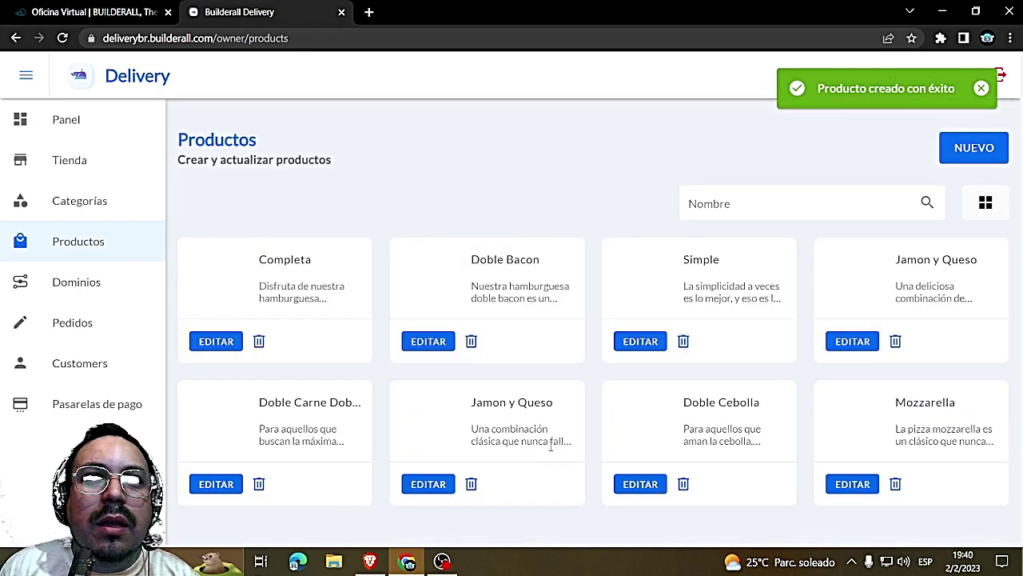
Create another product entry in the Pizzas category
left_click(975, 148)
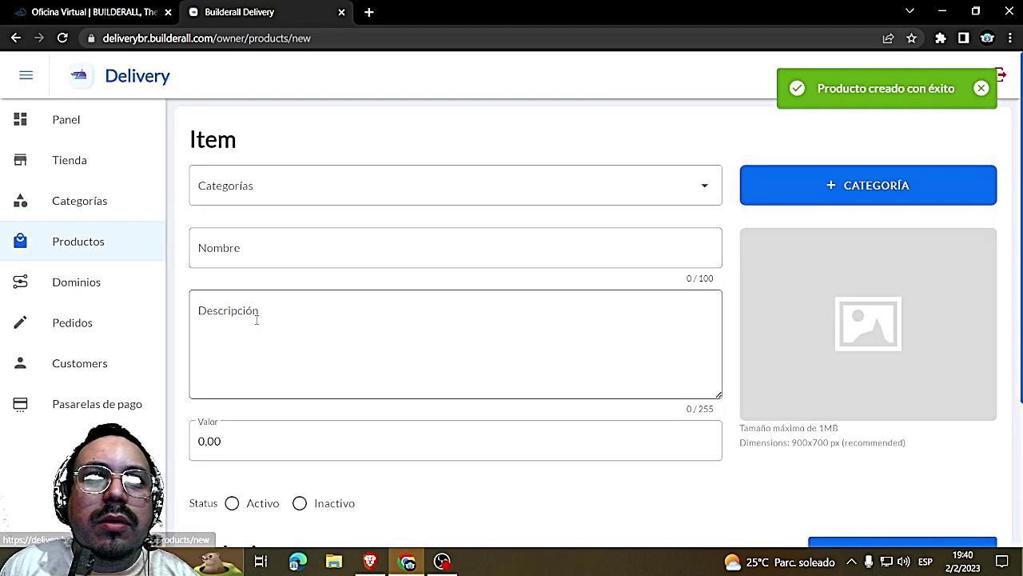
left_click(291, 192)
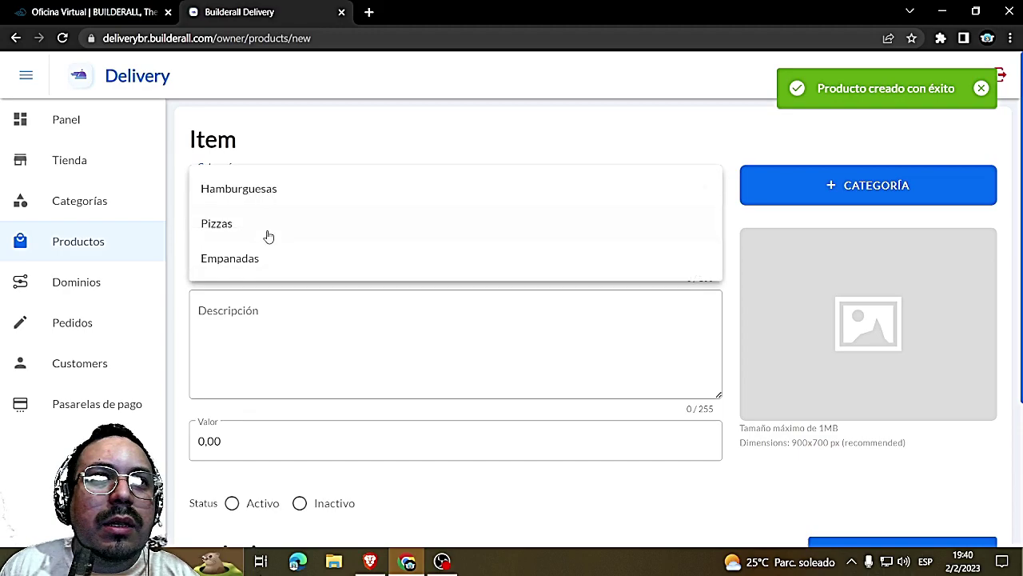
left_click(264, 224)
Copy the Salame text from ChatGPT in the Brave browser, name the product Salame in Chrome and paste the text as its description
left_click(370, 563)
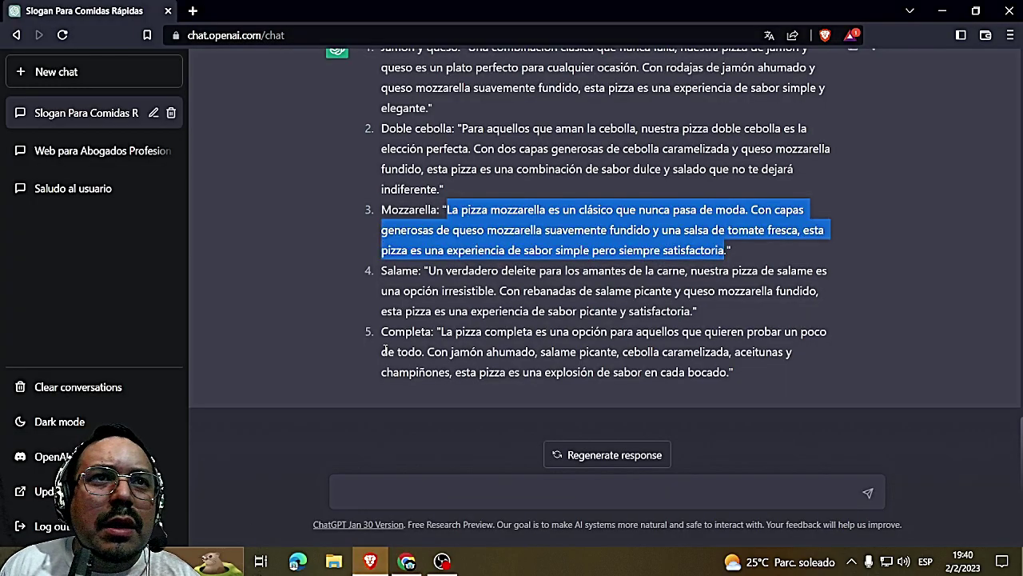
left_click_drag(430, 272, 692, 315)
right_click(642, 294)
left_click(653, 305)
left_click(408, 559)
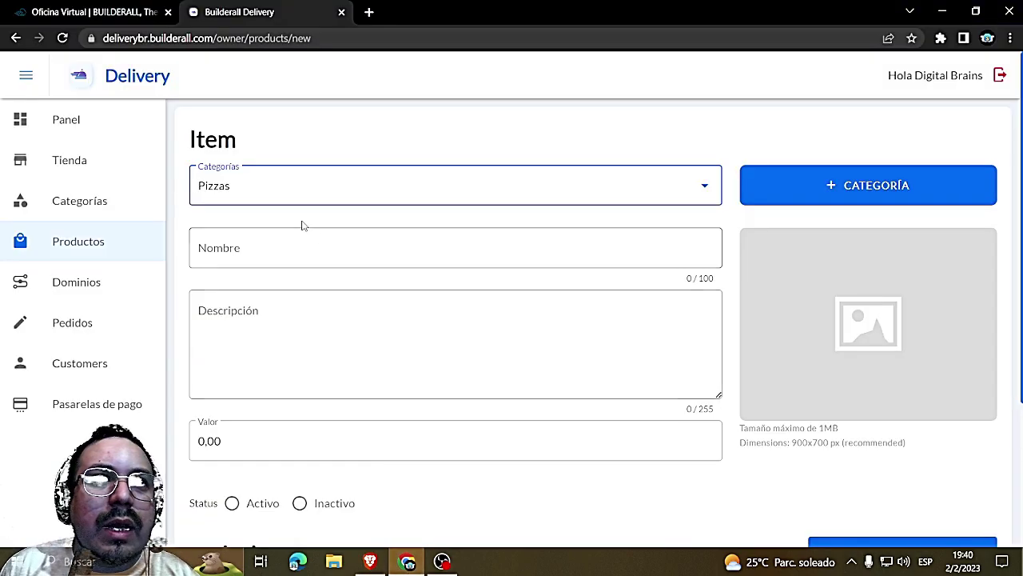
left_click(272, 255)
type("Salame")
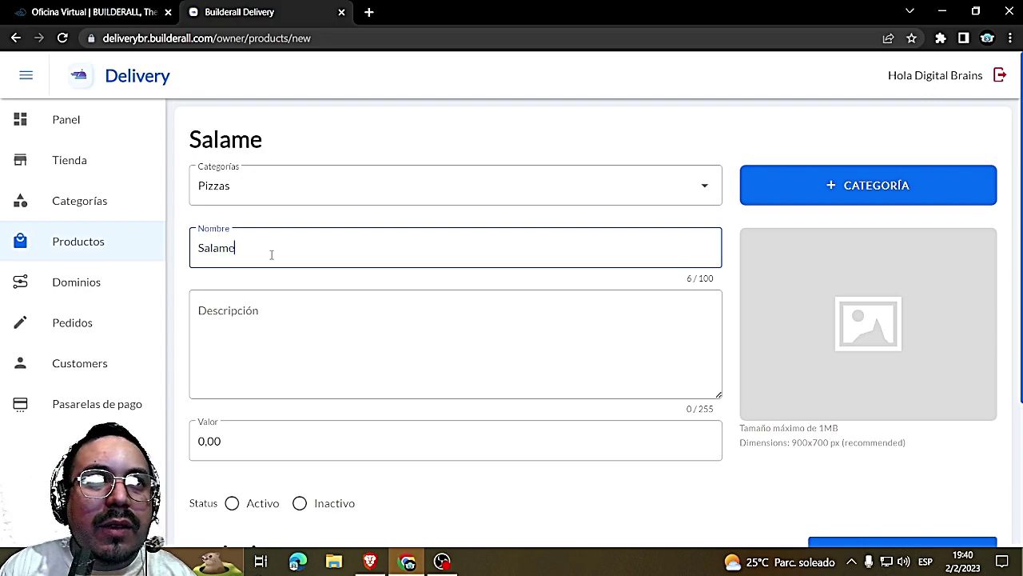
key("Tab")
key("ctrl+v")
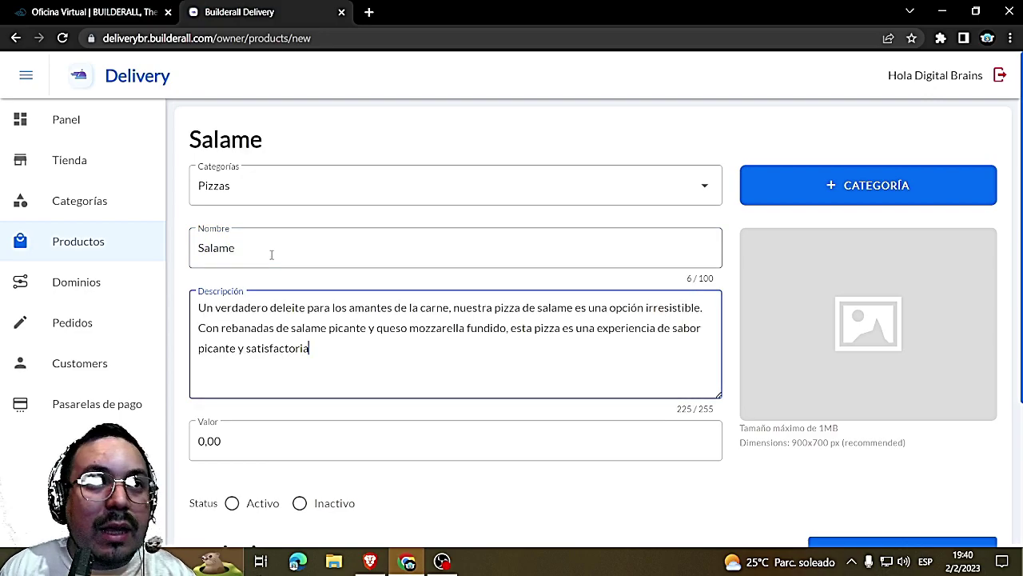
Upload pizzapepperoni0.jpg as the Salame product's image, shifting the picture slightly left in the crop frame before cropping
left_click(888, 308)
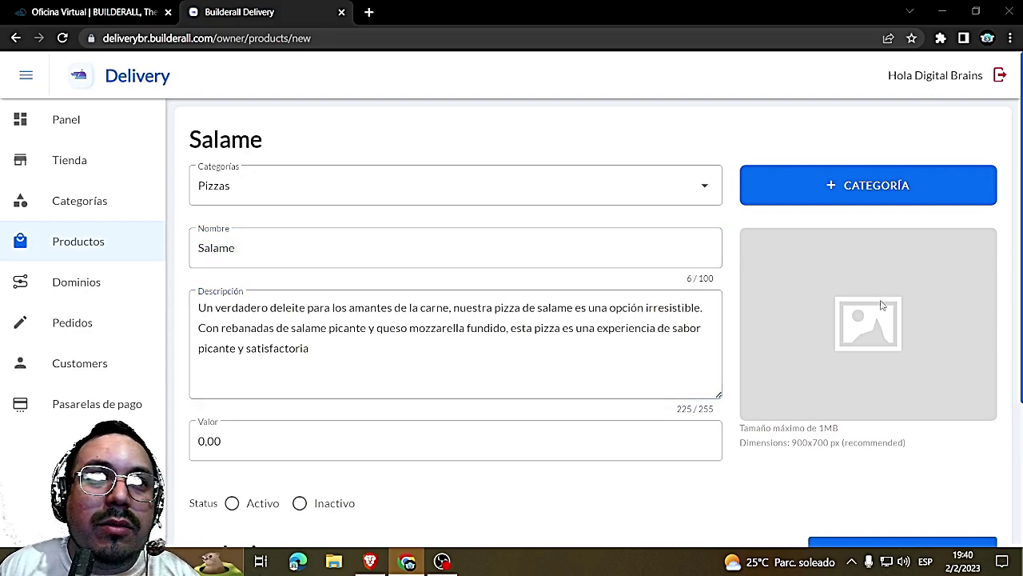
left_click(870, 169)
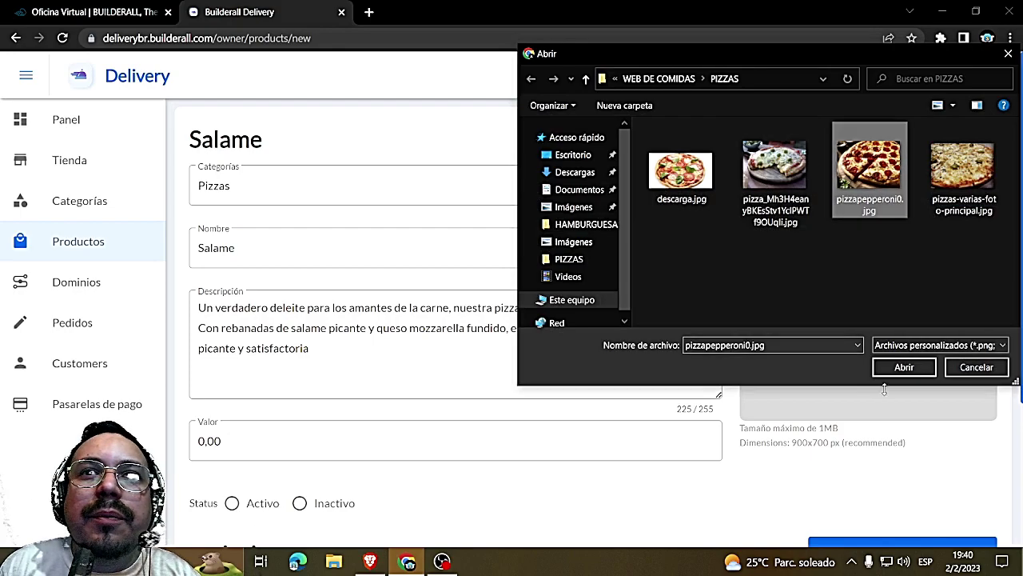
left_click(904, 367)
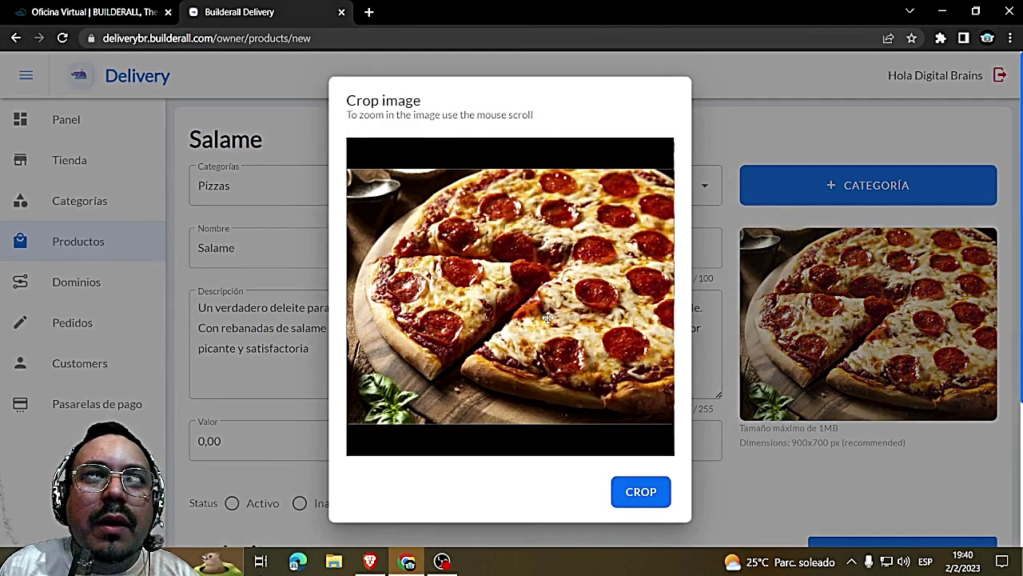
left_click_drag(538, 320, 517, 321)
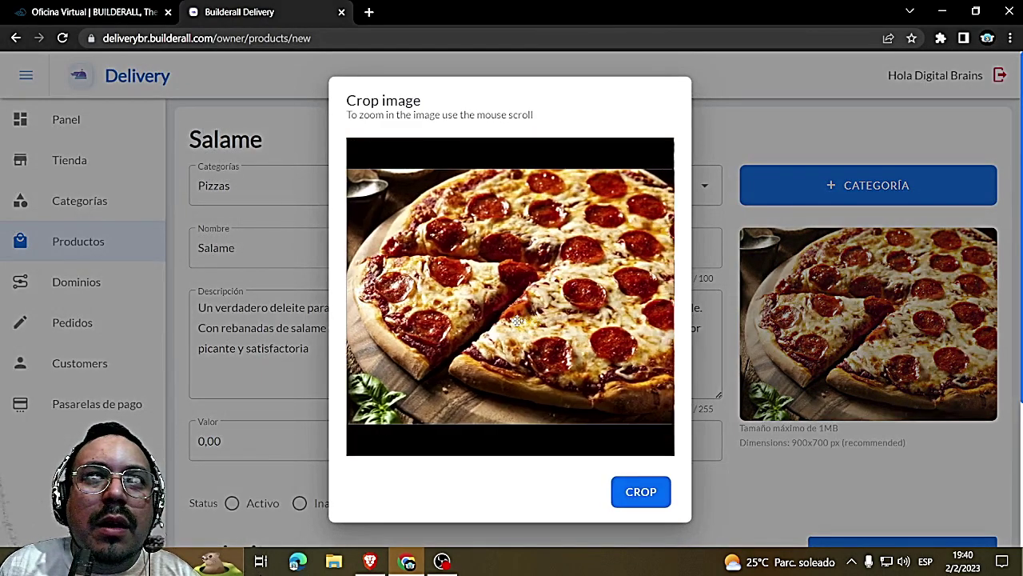
left_click(645, 494)
Set the Salame product's price to 450,00 and its status to Activo, and save it
scroll(200, 512, "down", 2)
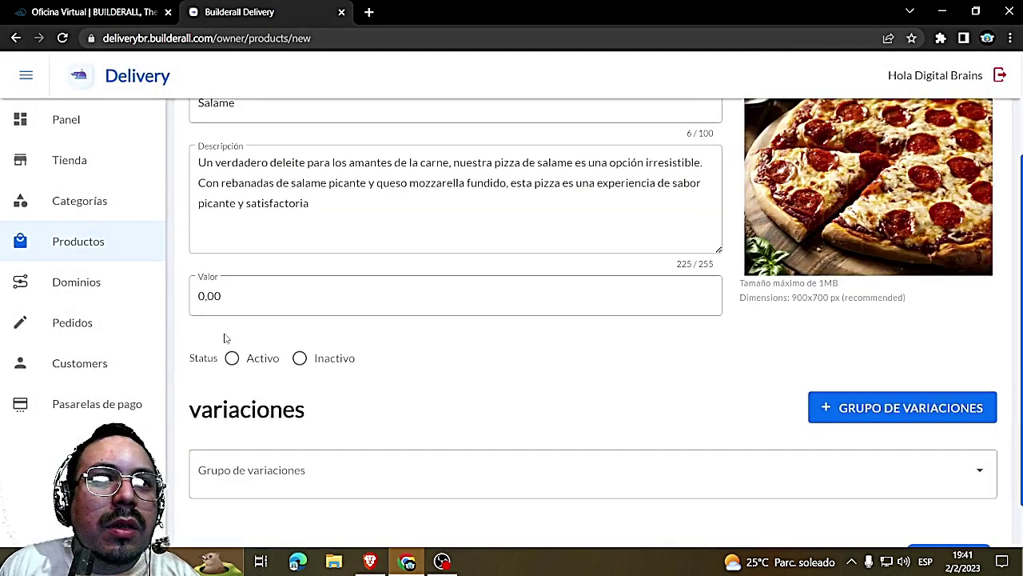
scroll(221, 304, "up", 1)
left_click(206, 368)
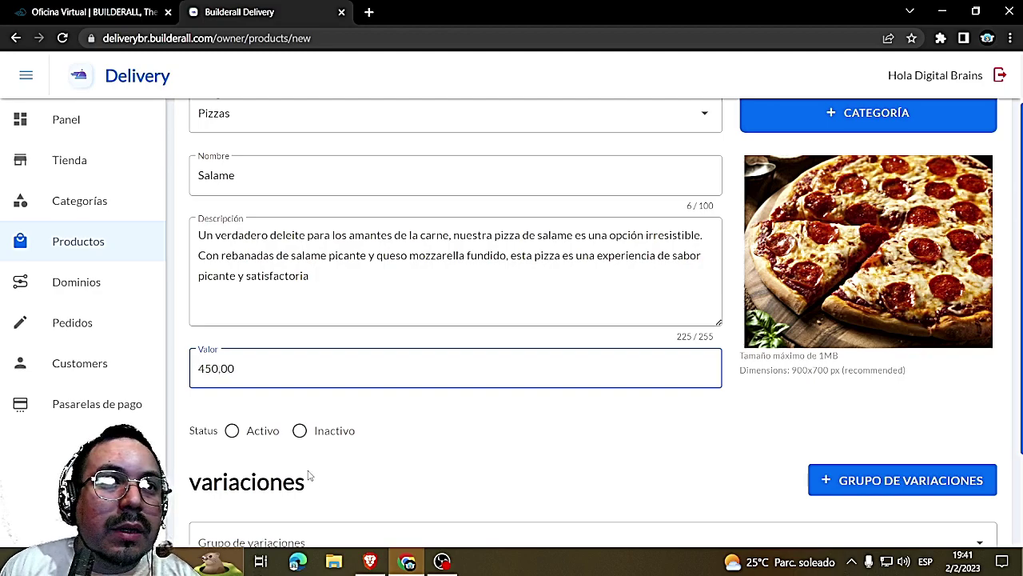
left_click(247, 439)
scroll(885, 516, "down", 2)
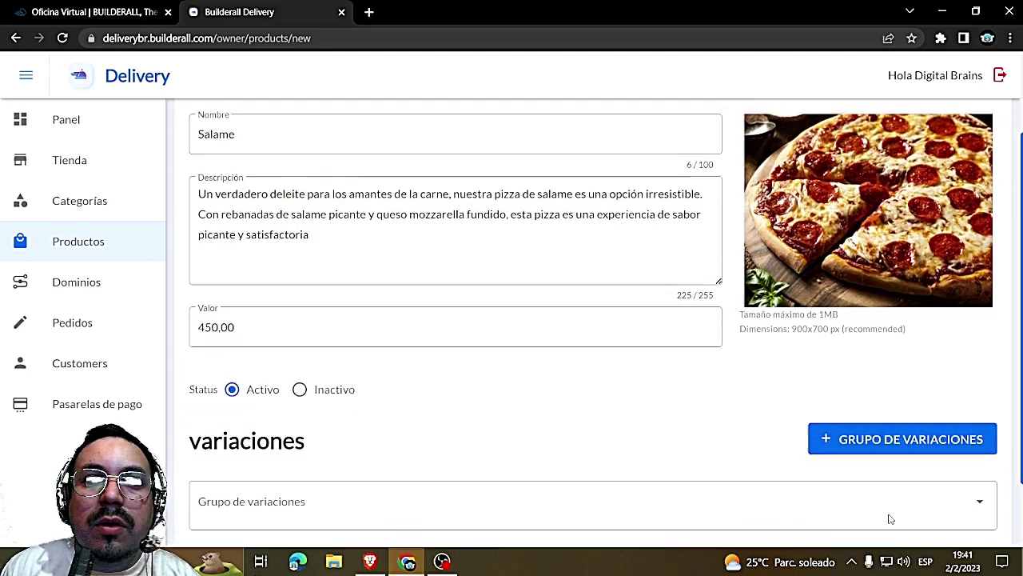
left_click(940, 506)
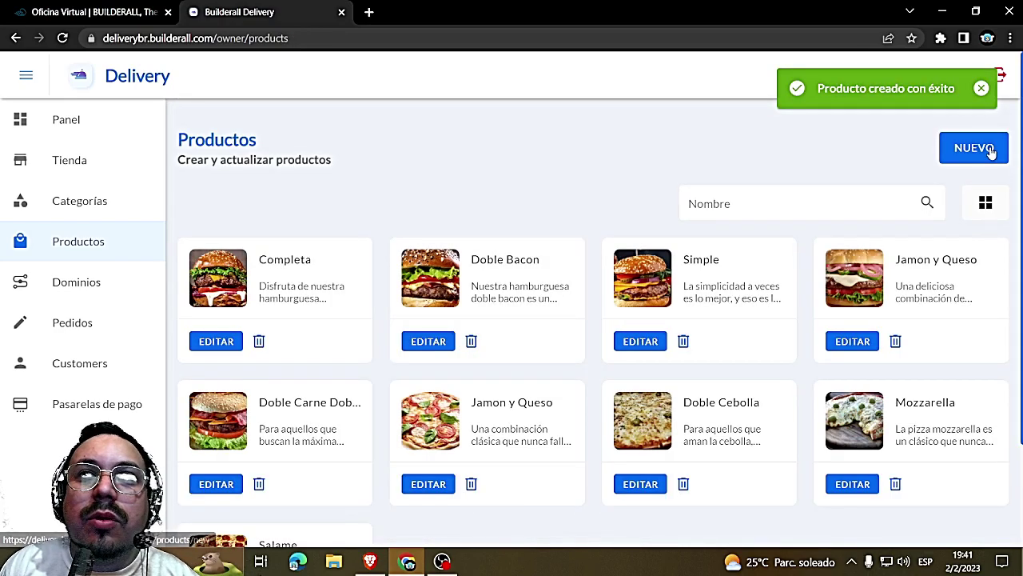
Open a new product form, switch to ChatGPT in Brave and reuse the earlier pizza prompt with "pizzas" replaced by "empanadas"
left_click(974, 148)
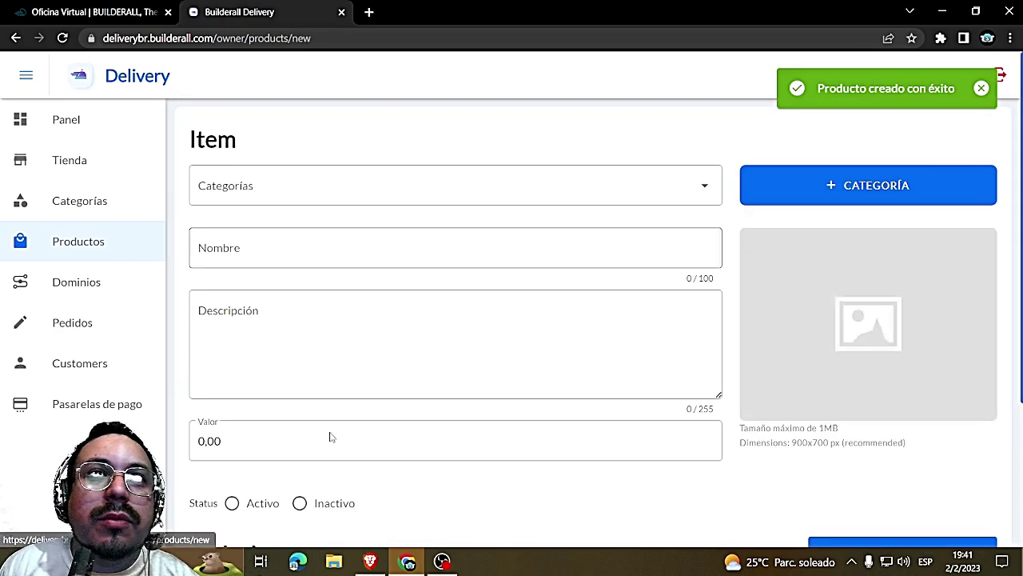
left_click(371, 562)
left_click(394, 493)
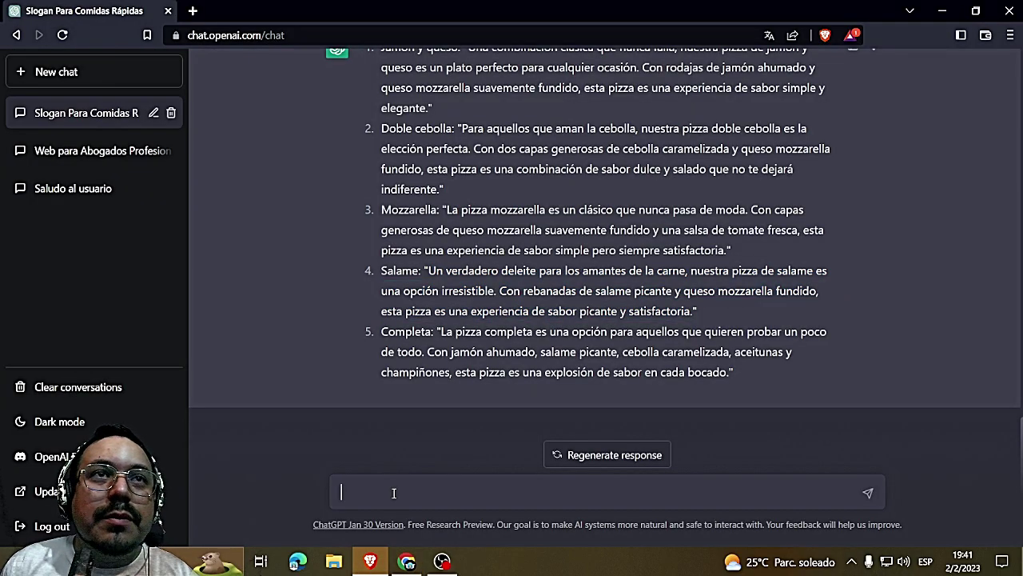
scroll(406, 442, "up", 5)
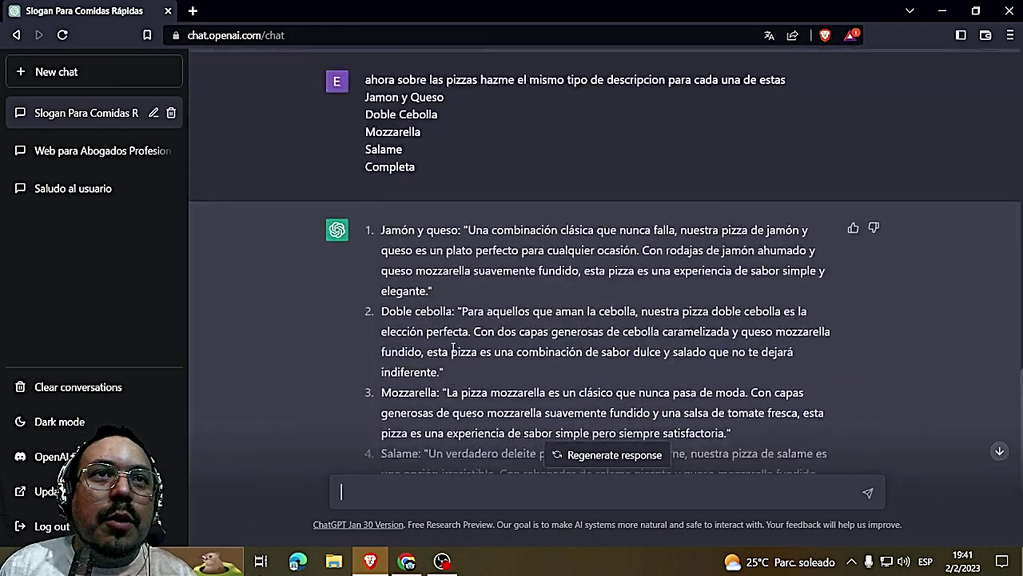
left_click_drag(365, 260, 790, 261)
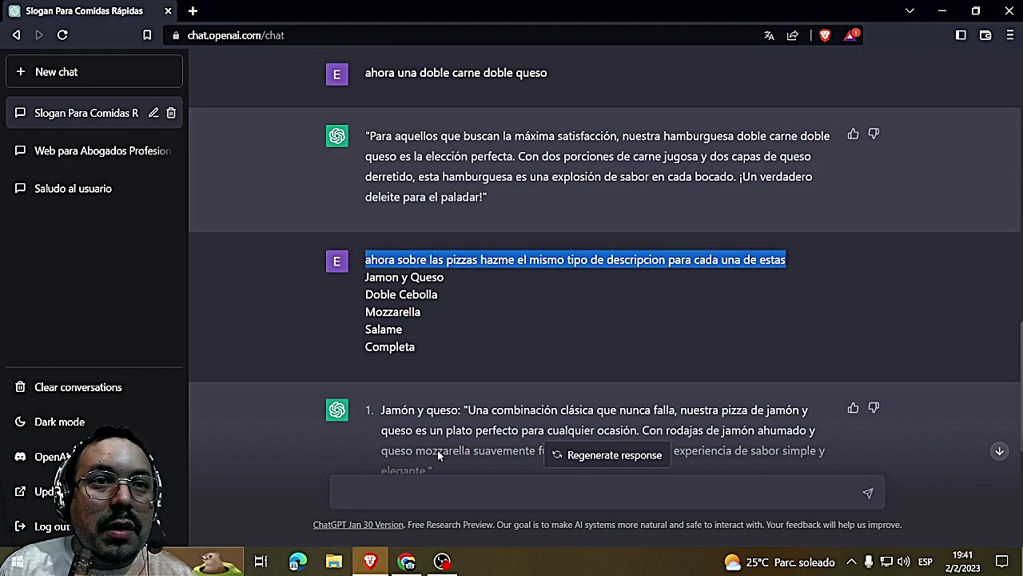
left_click(372, 492)
key("ctrl+v")
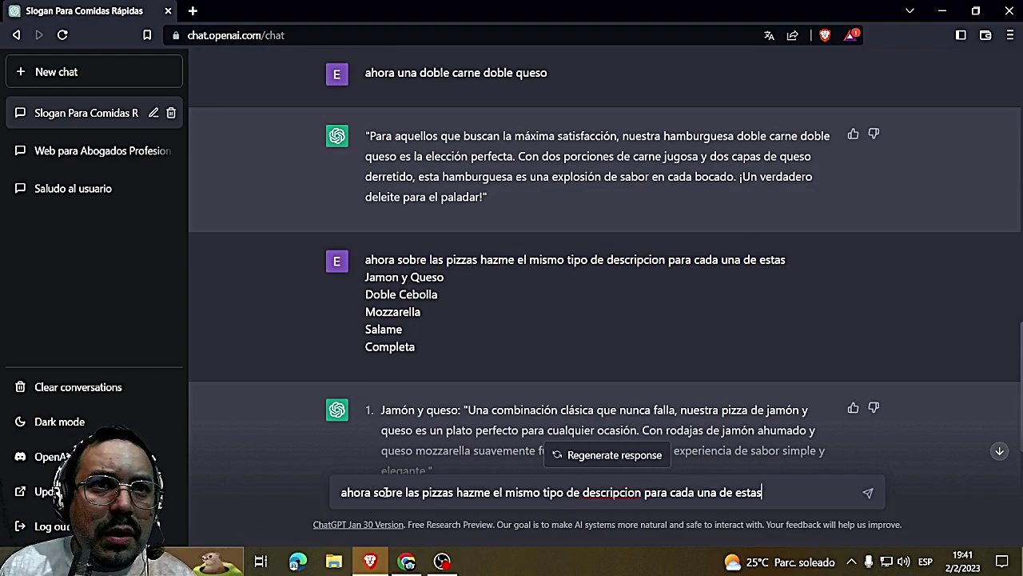
left_click_drag(423, 492, 451, 492)
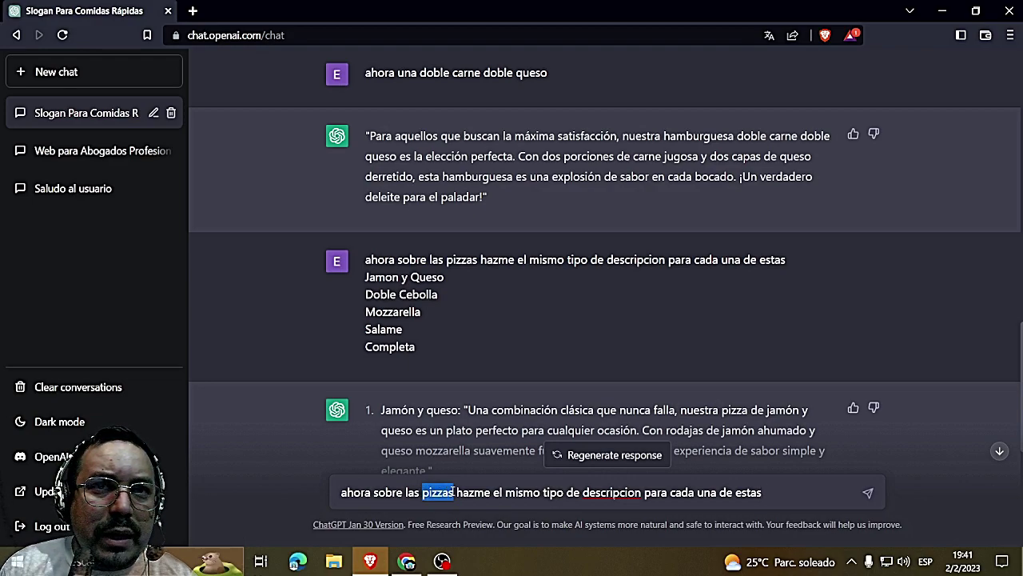
type("empañadas")
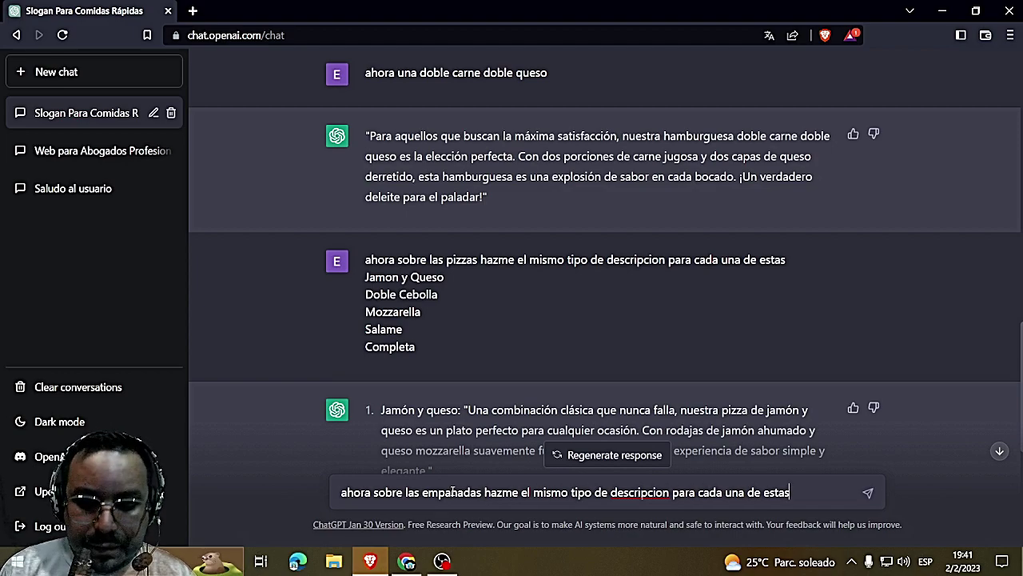
List Carne, Pollo, Jamon y Queso, Arabe and Atun on separate lines below the empanadas request and send the prompt
key("shift+Return")
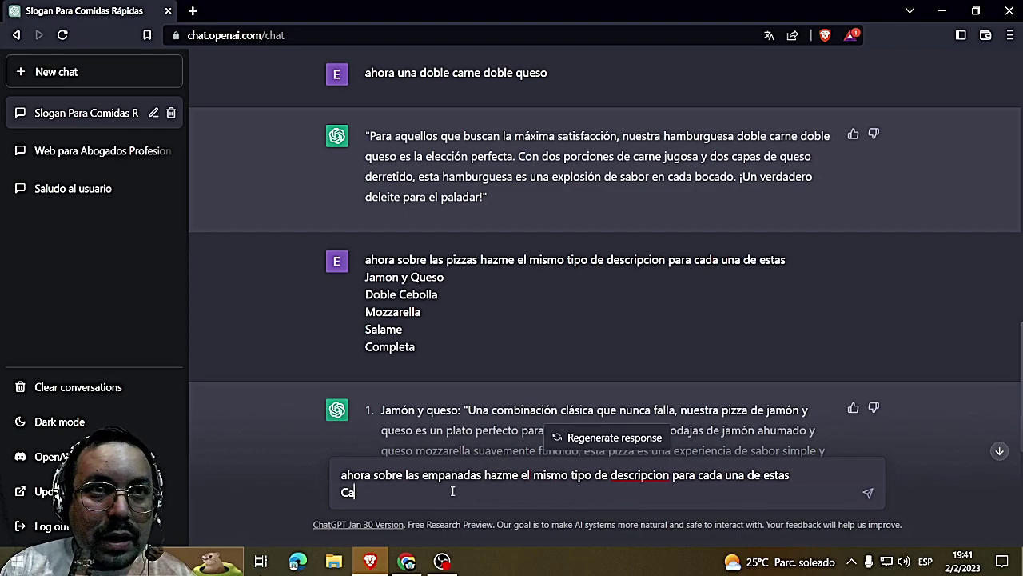
key("shift+Return")
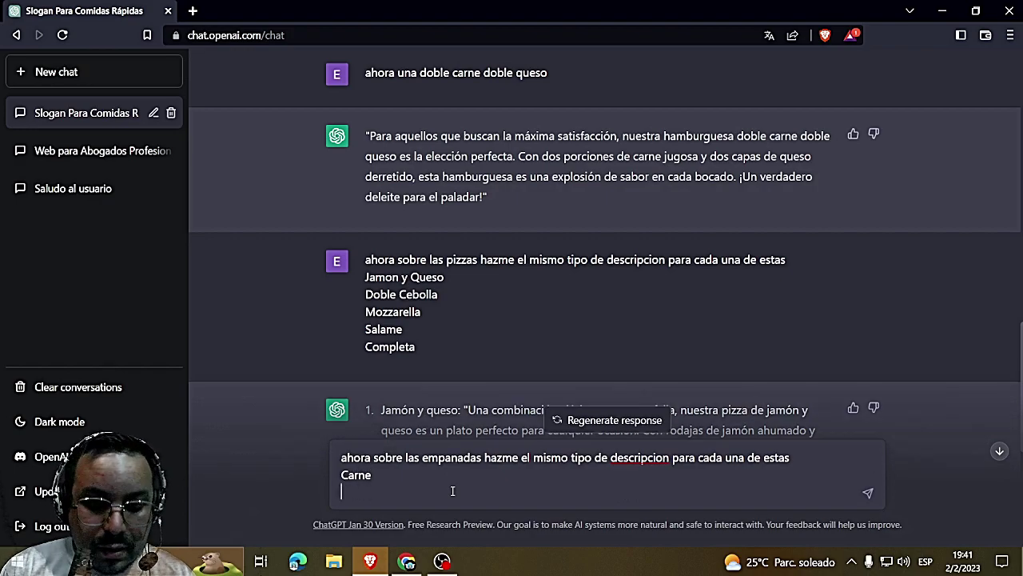
type("Pollo")
key("shift+Return")
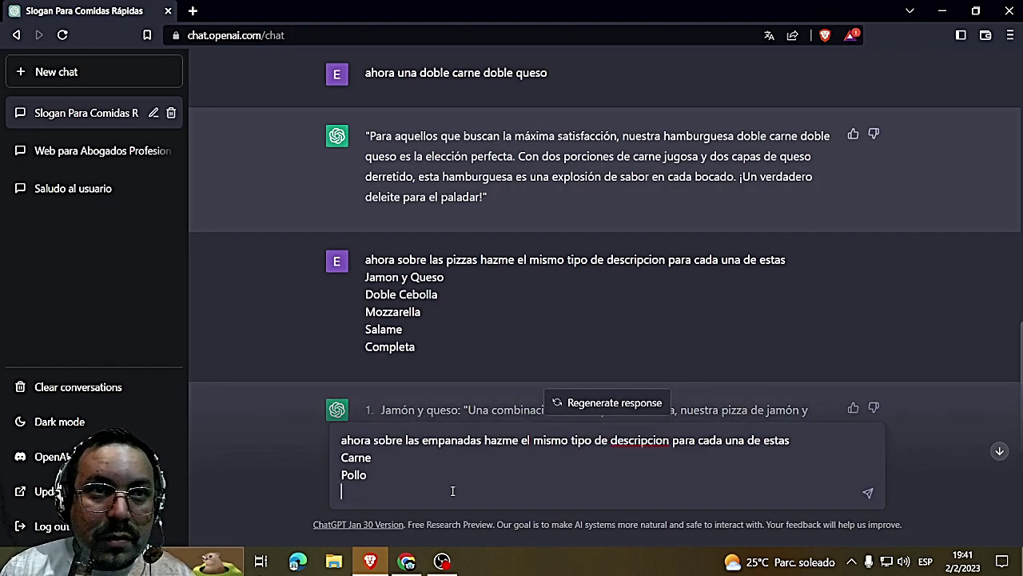
type("Jamon")
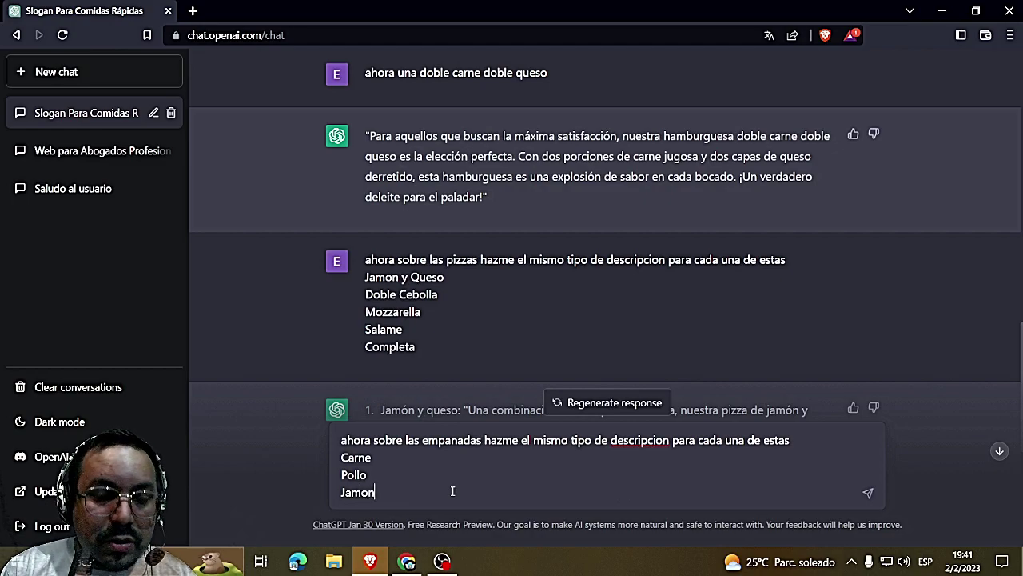
type(" y Queso")
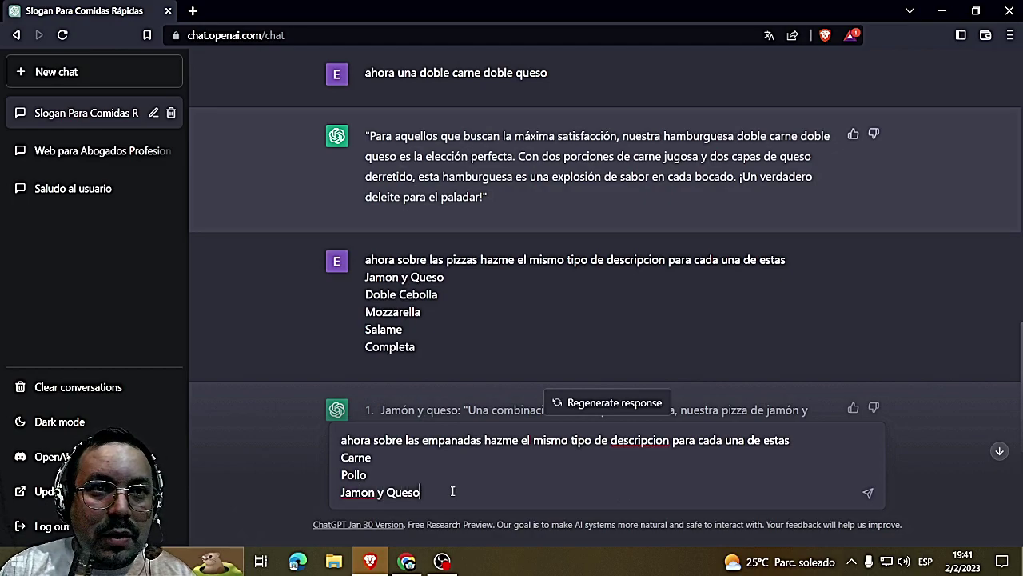
key("shift+Return")
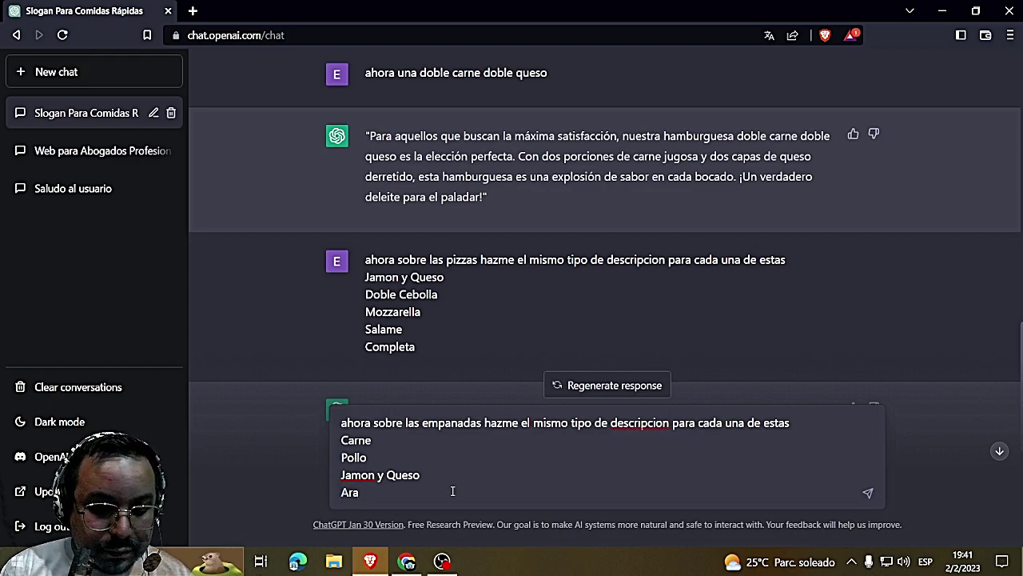
key("shift+Return")
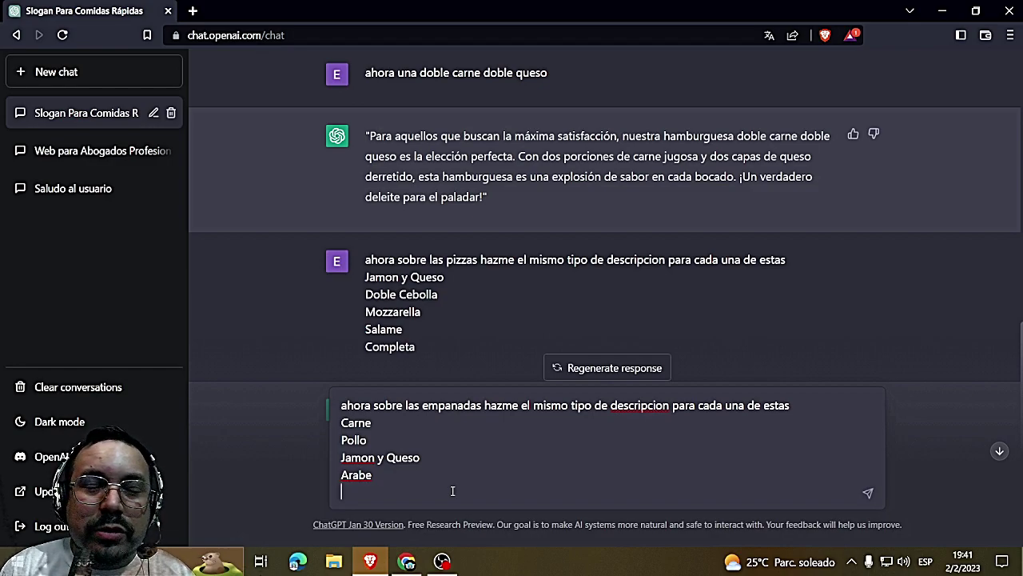
type("Atun")
key("Return")
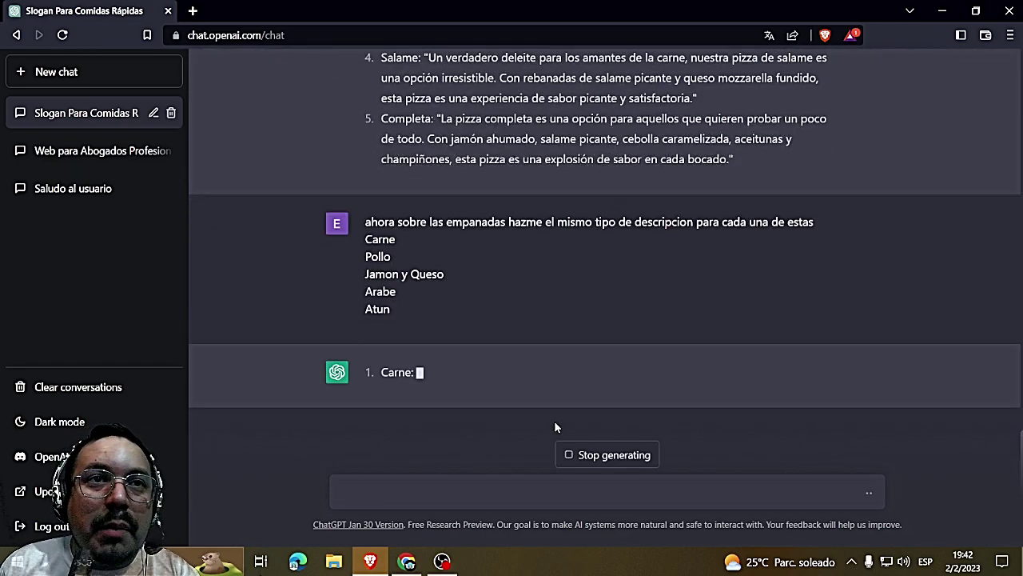
Switch to the new product form in Chrome, assign the Empanadas category and name the product Carne
left_click(407, 562)
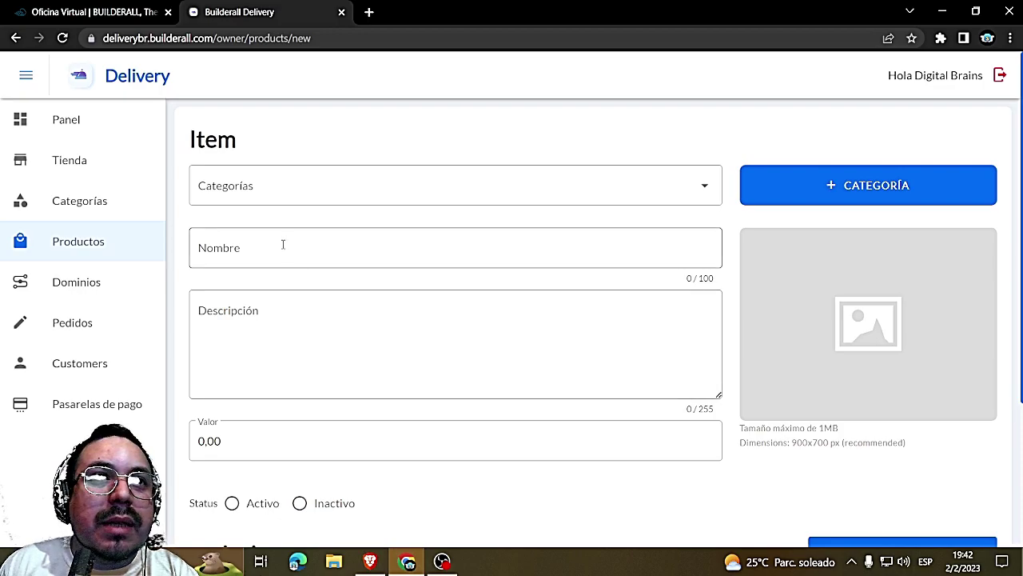
left_click(296, 187)
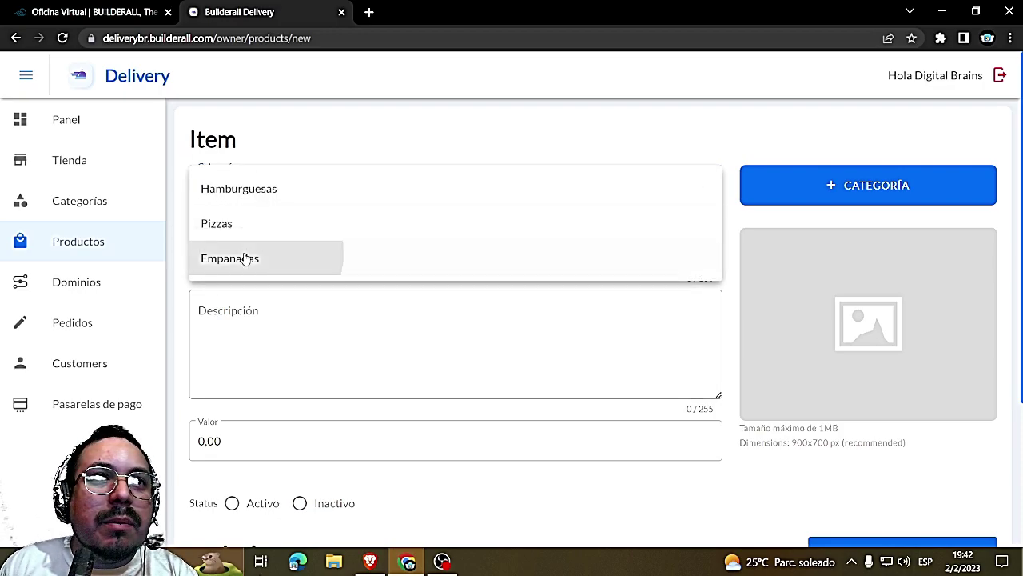
left_click(246, 258)
left_click(245, 248)
type("Carne")
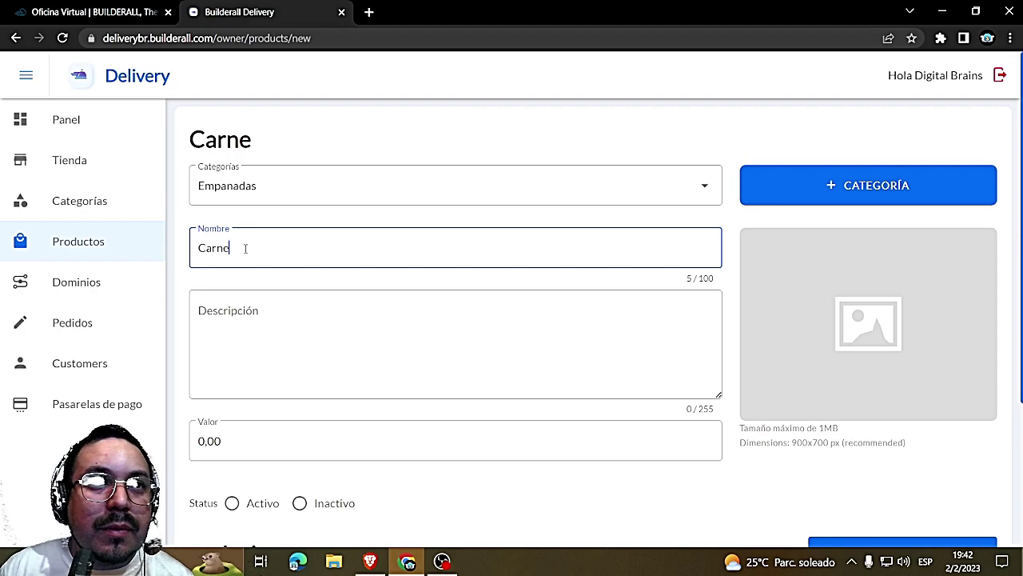
key("Tab")
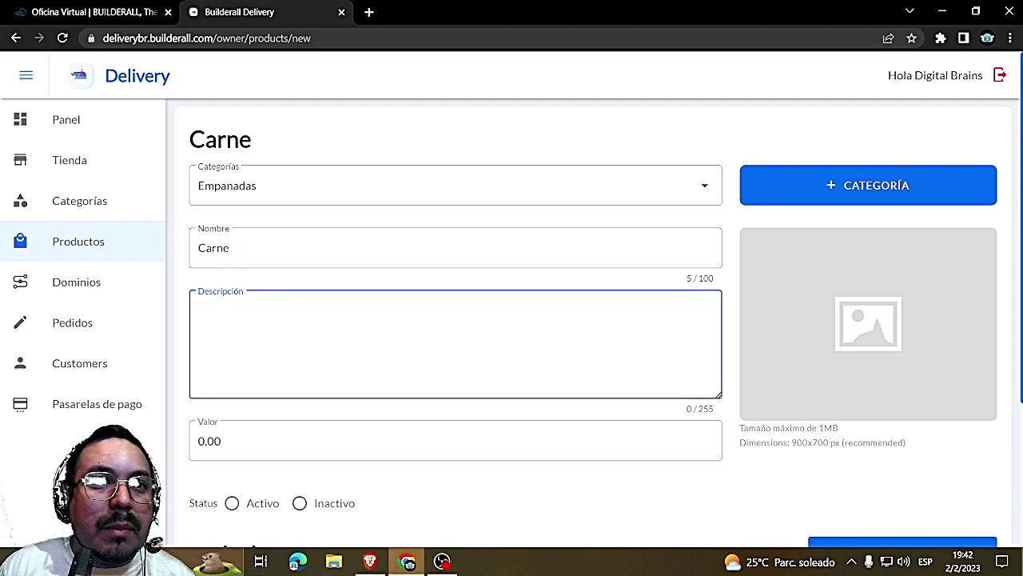
Upload descarga (1).jpg from the EMPANADAS folder as the Carne product's image and crop it
left_click(850, 320)
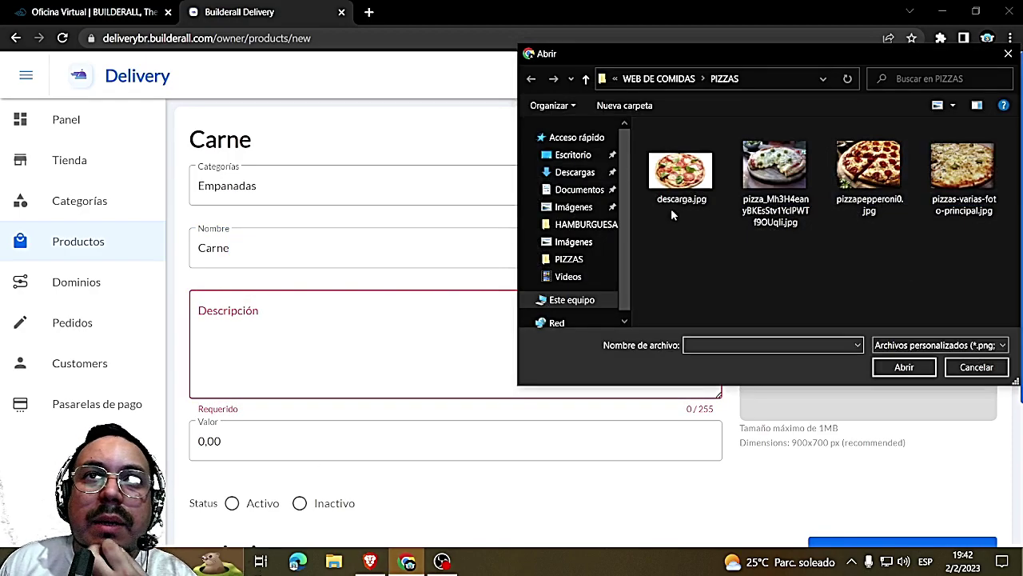
left_click(675, 80)
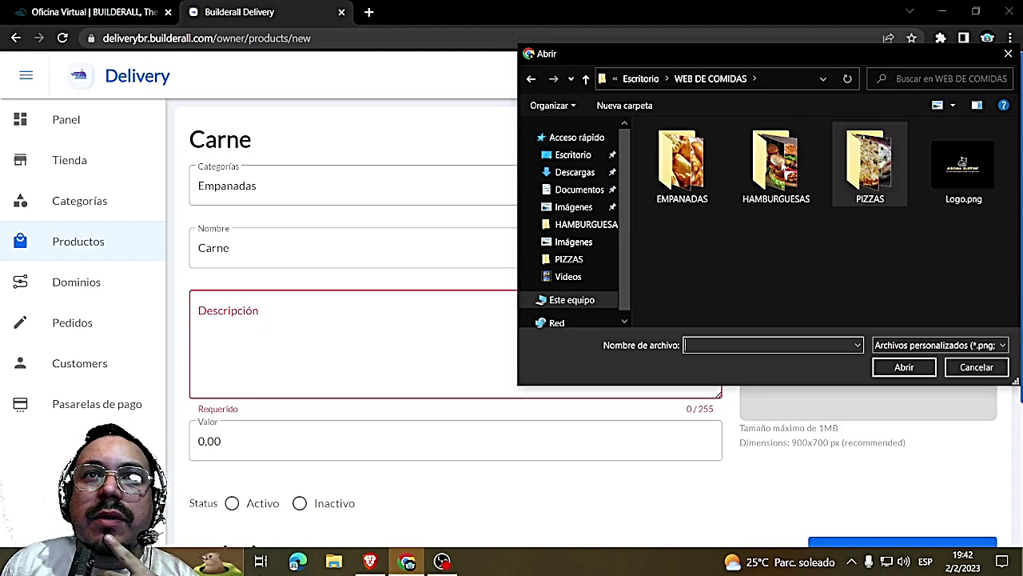
double_click(674, 160)
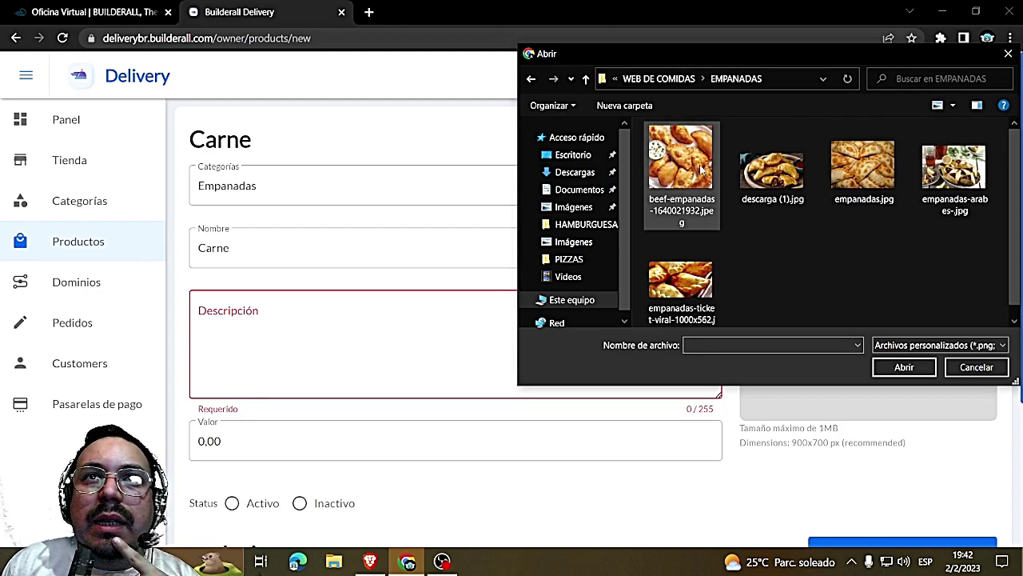
left_click(790, 161)
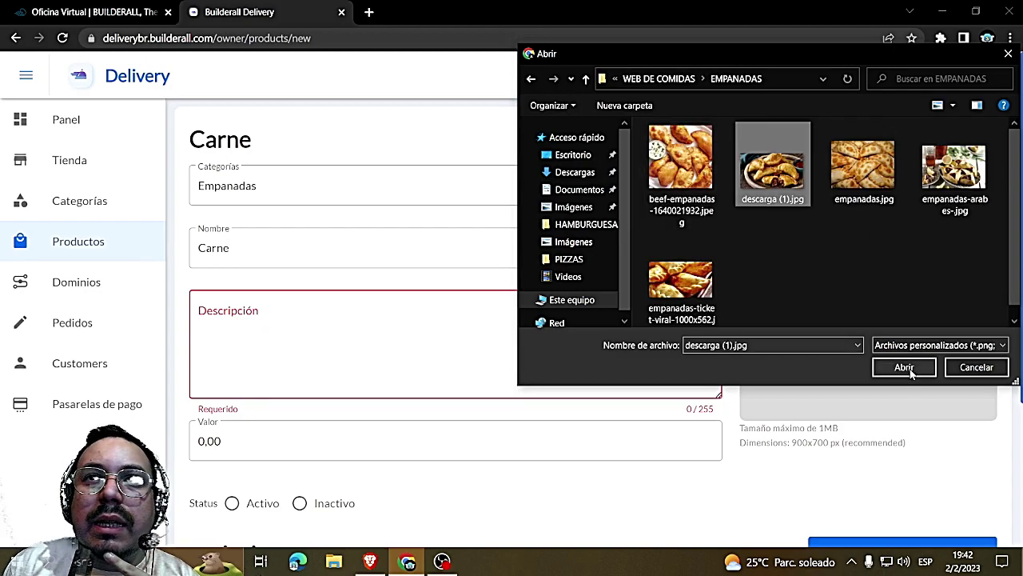
left_click(904, 367)
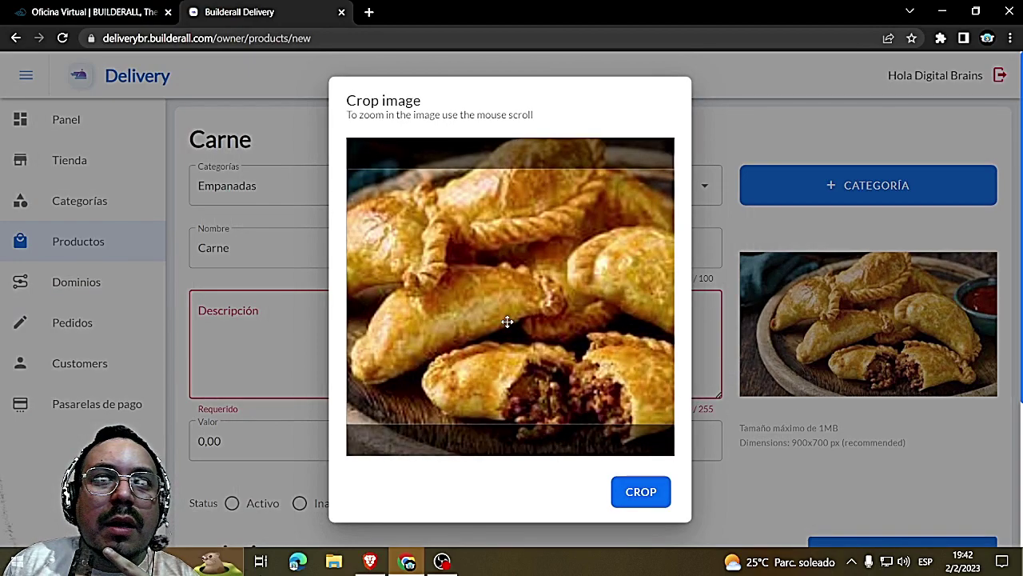
scroll(506, 321, "down", 2)
left_click(628, 490)
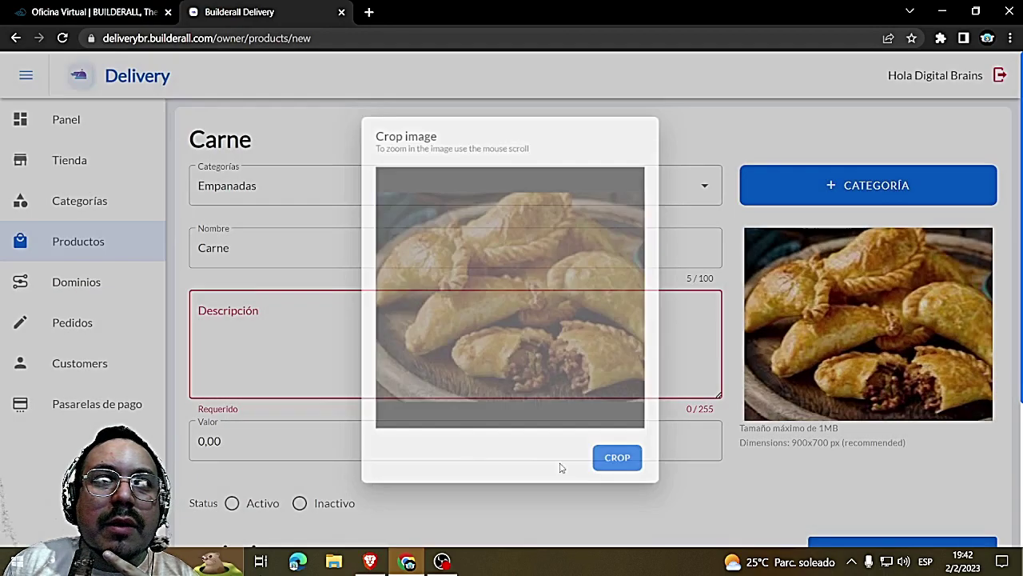
Copy the Carne empanada text from ChatGPT in Brave and paste it as the product's description in Chrome
left_click(370, 561)
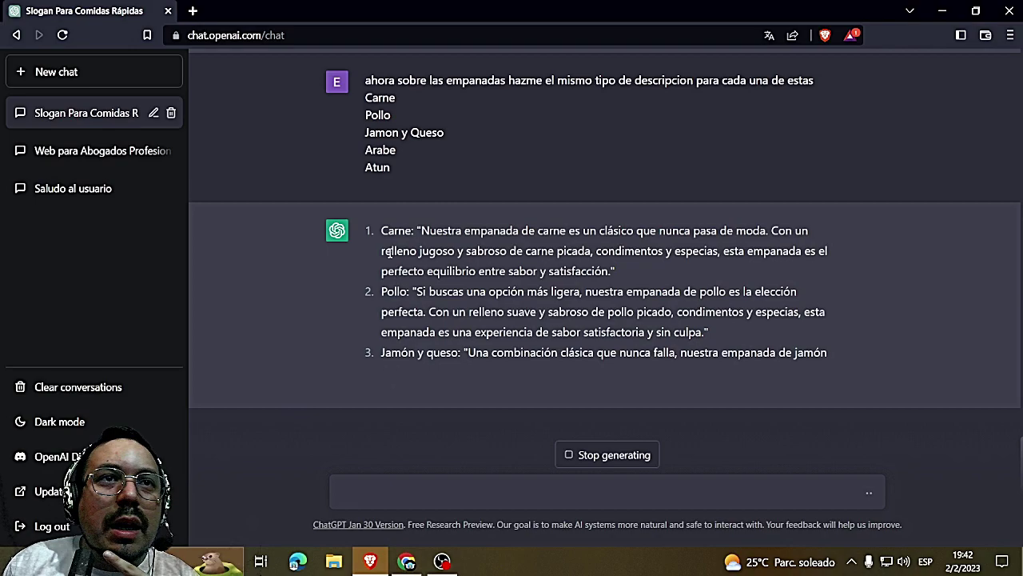
left_click_drag(422, 209, 609, 251)
key("ctrl+c")
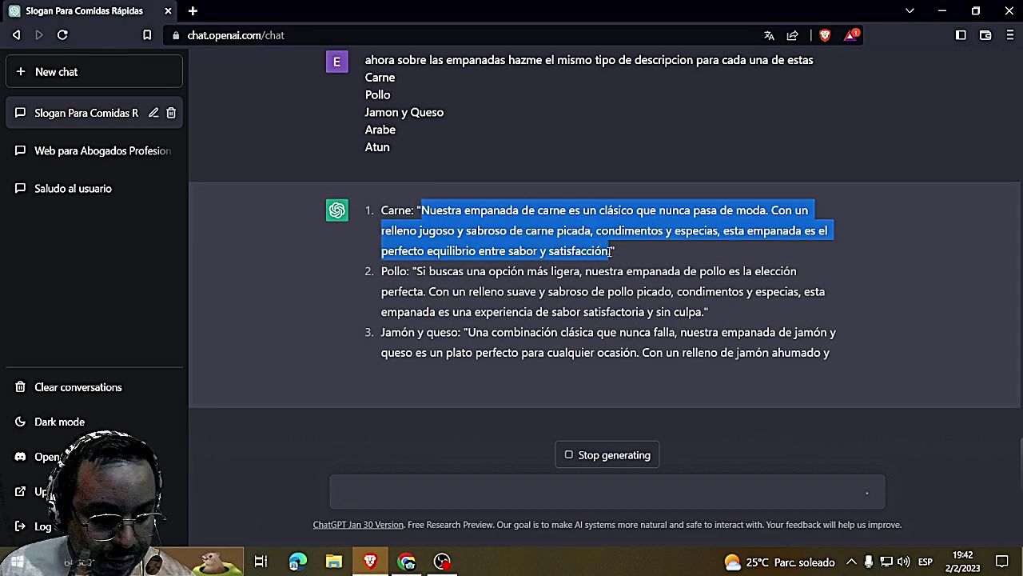
left_click(444, 561)
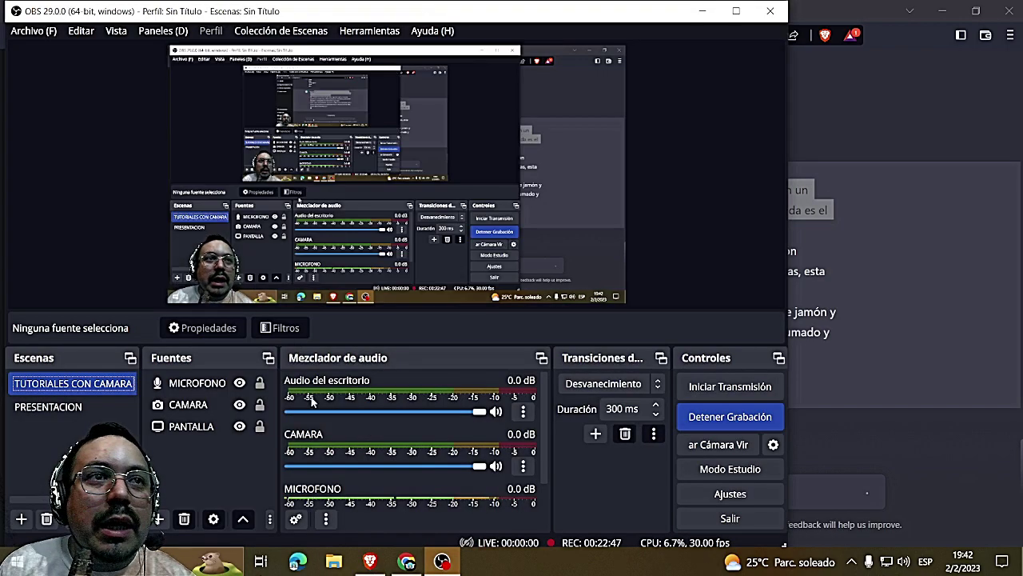
left_click(701, 15)
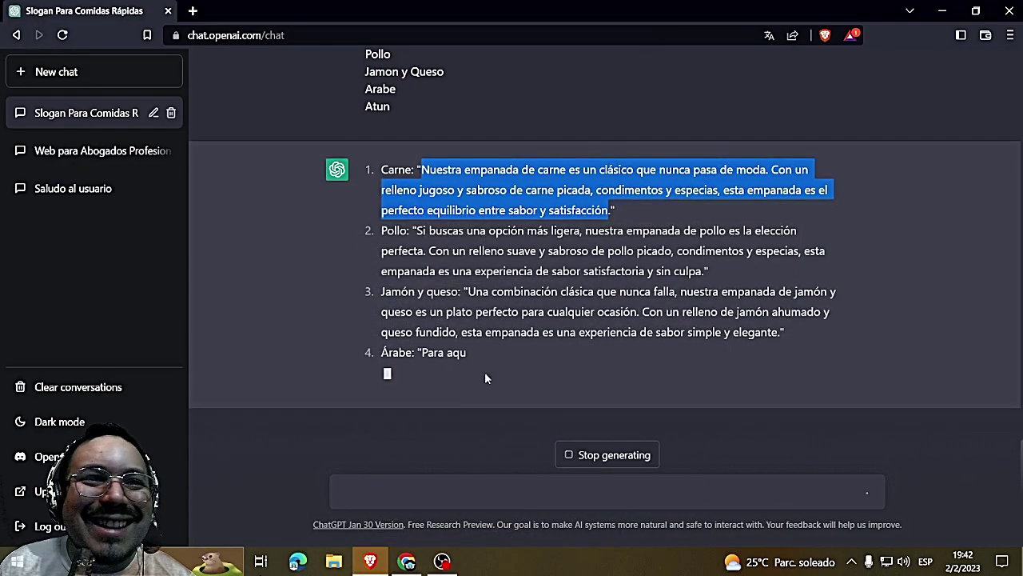
left_click(404, 564)
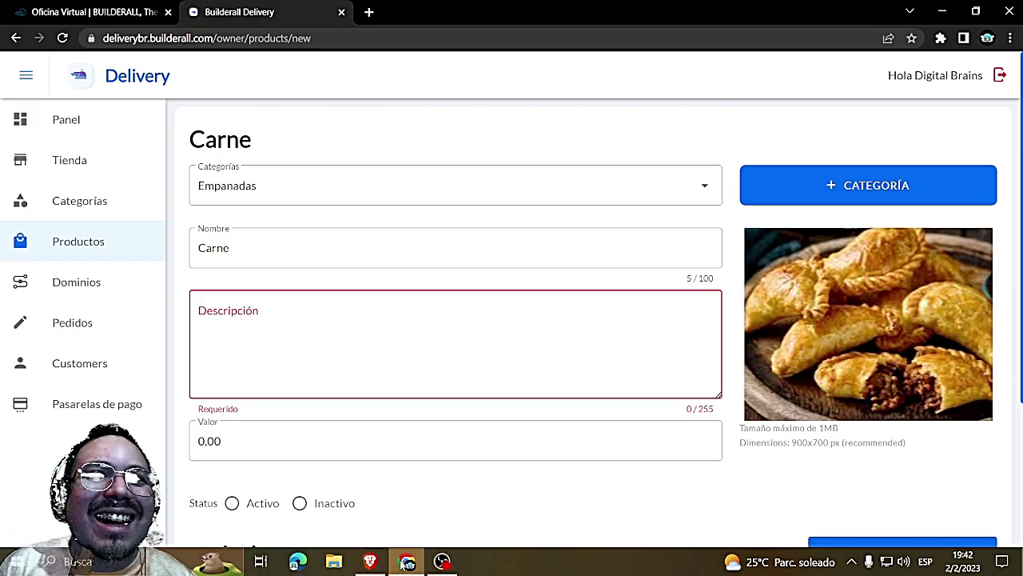
left_click(287, 337)
key("ctrl+v")
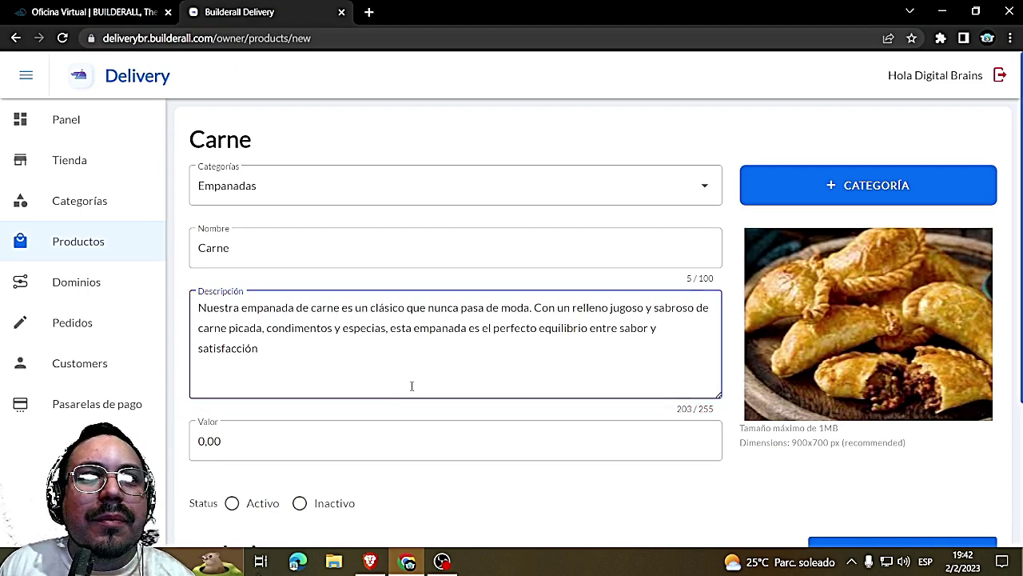
Set the Carne product's price to 600,00 and its status to Activo
scroll(415, 387, "down", 3)
scroll(331, 361, "up", 3)
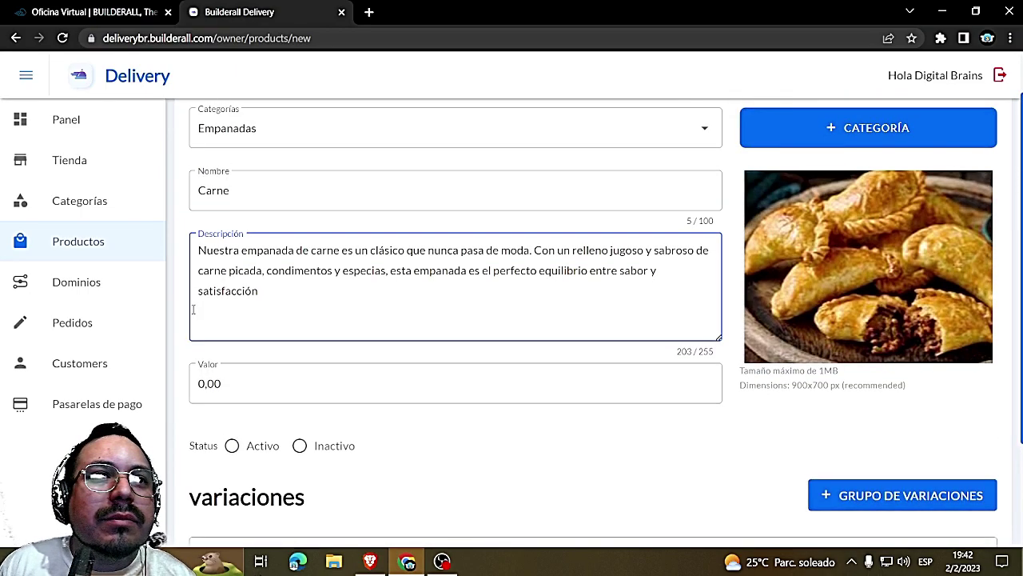
left_click(199, 389)
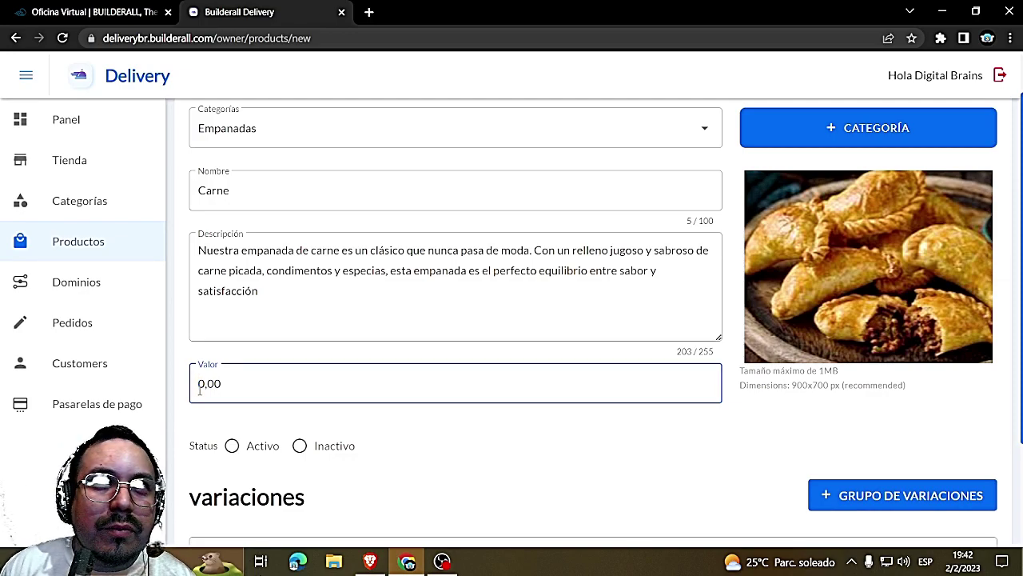
type("60")
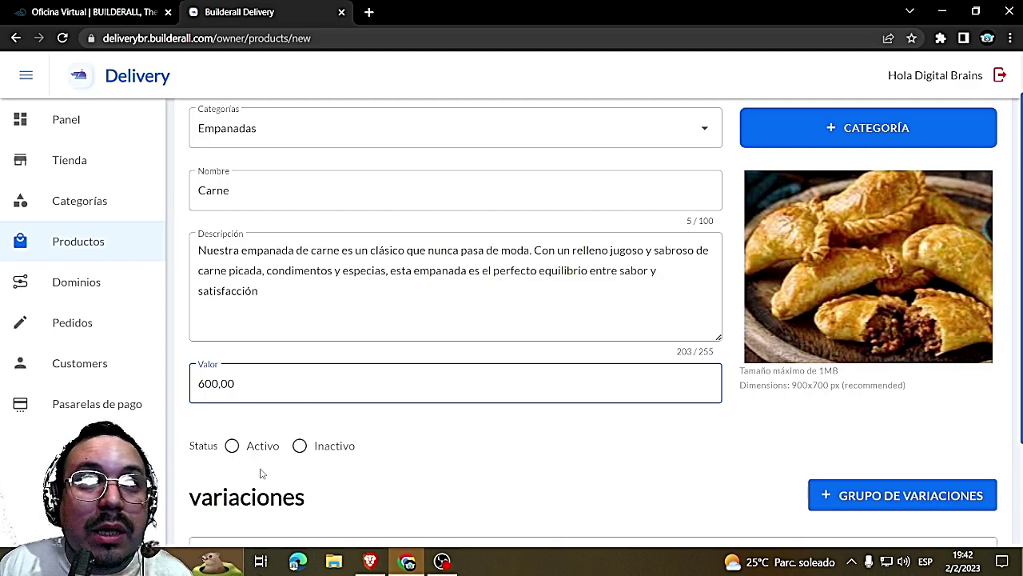
left_click(232, 445)
scroll(685, 475, "up", 1)
scroll(685, 475, "down", 1)
scroll(685, 474, "down", 2)
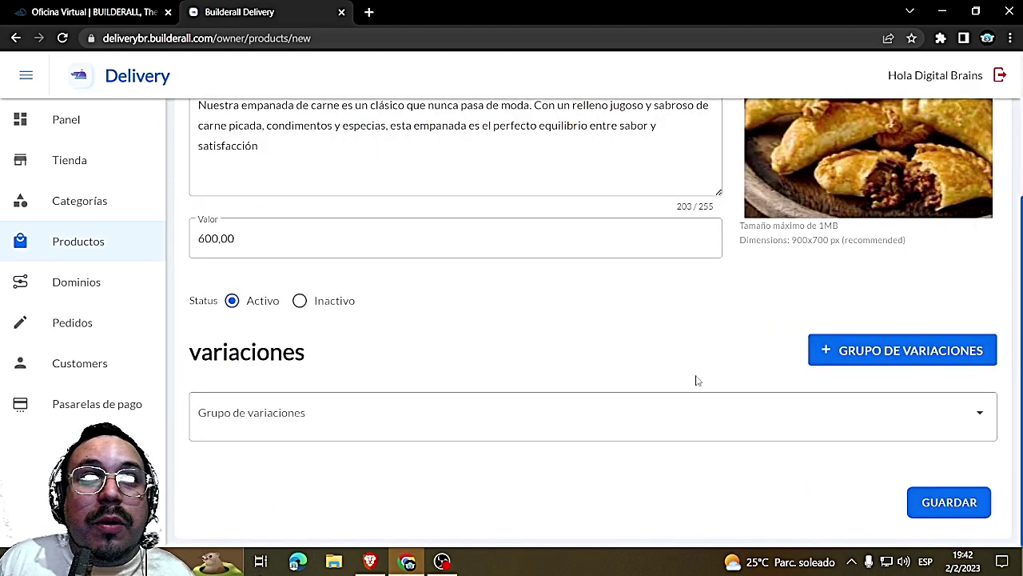
Check the existing variation groups without adding any, and save the Carne product
left_click(849, 350)
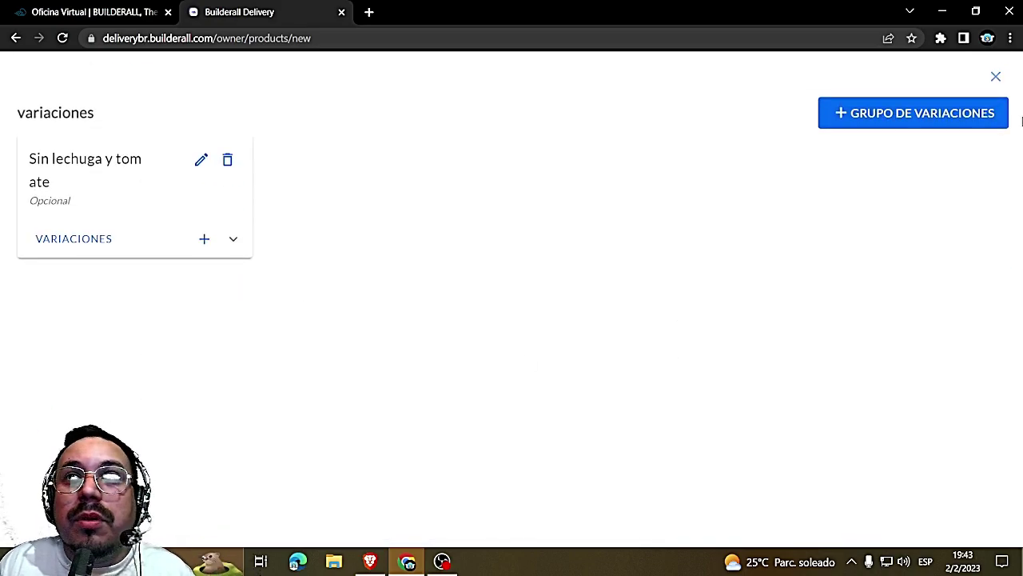
left_click(996, 75)
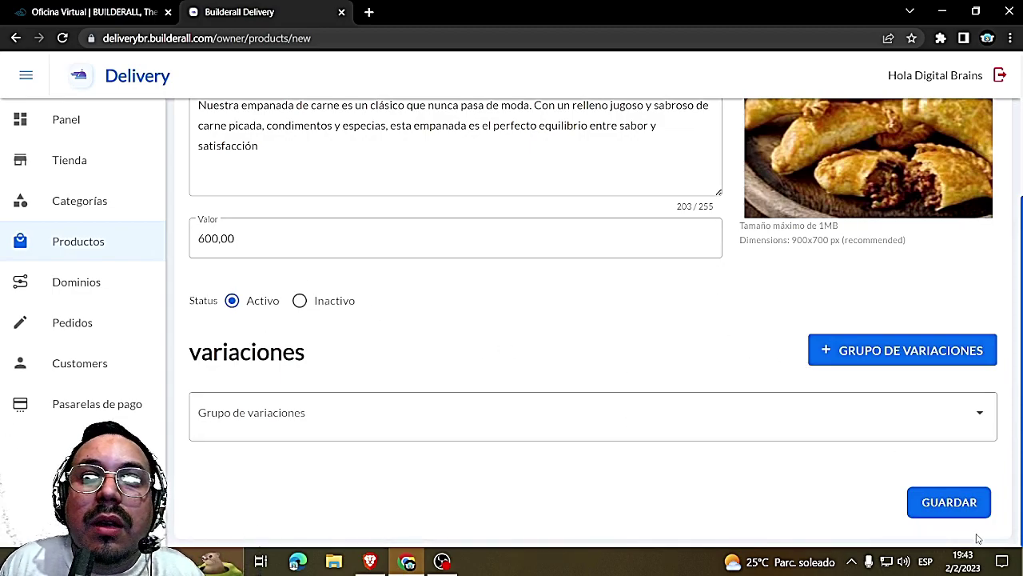
left_click(951, 502)
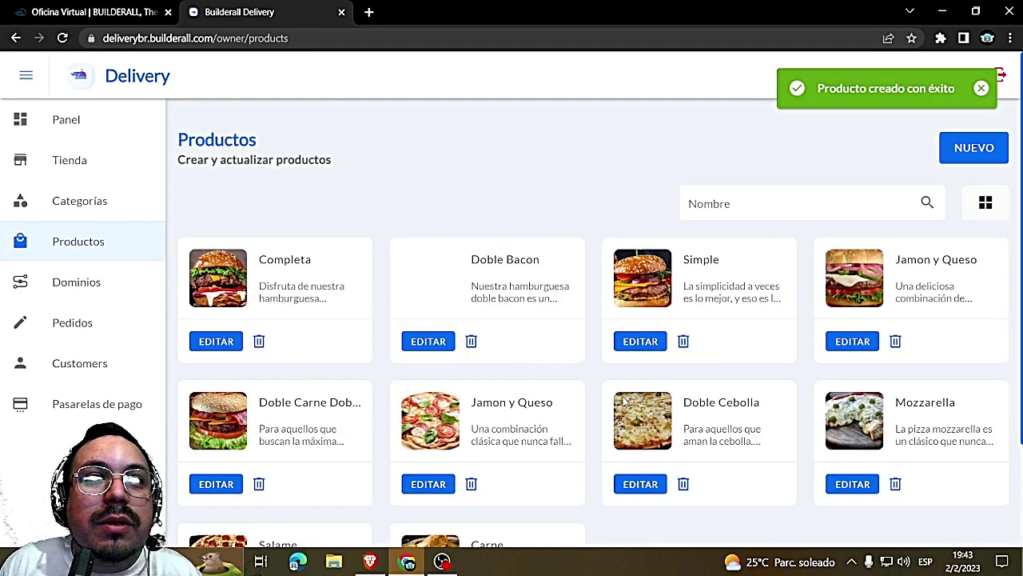
Start another new product and assign it to the Empanadas category
left_click(974, 149)
left_click(400, 197)
left_click(230, 259)
left_click(254, 251)
Copy the Pollo empanada text from ChatGPT in Brave, then name the product Pollo in Chrome and paste the text as its description
left_click(370, 562)
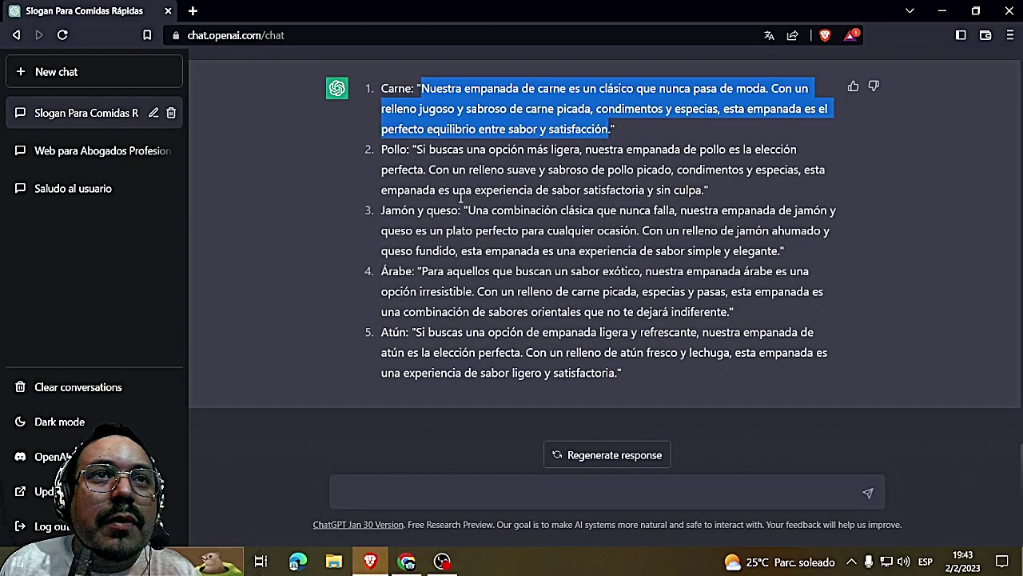
left_click_drag(414, 149, 702, 190)
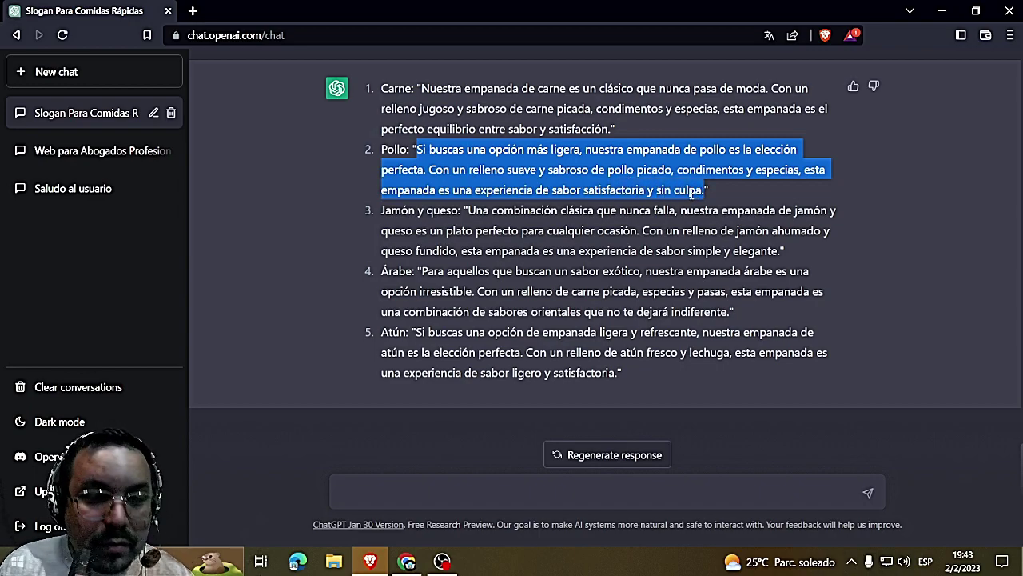
left_click(407, 561)
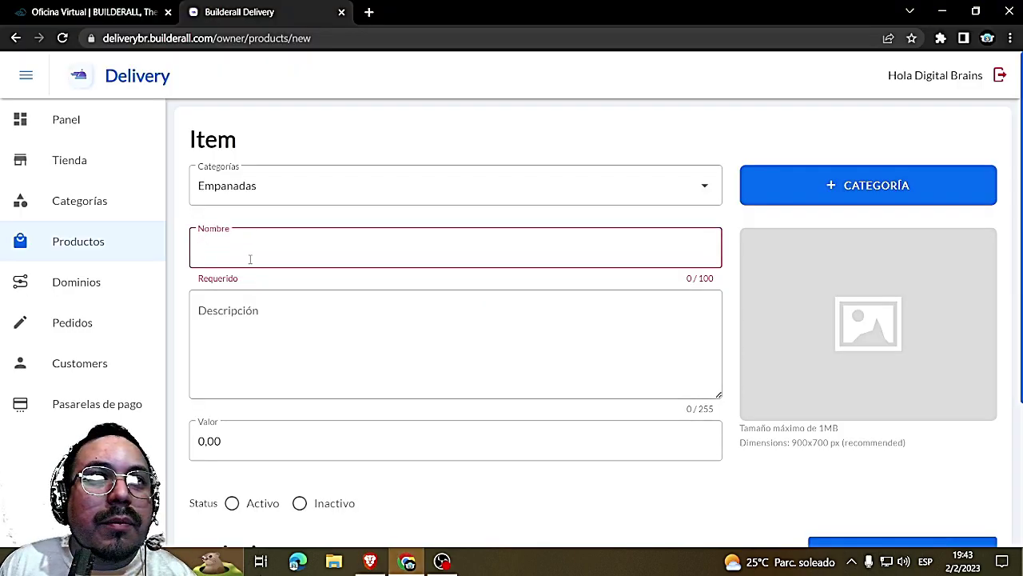
type("Pollo")
key("Tab")
type("Si buscas una opción más ligera, nuestra empanada de pollo es la elección perfecta. Con un relleno suave y sabroso de pollo picado, condimentos y especias, esta empanada es una experiencia de sabor satisfactoria y sin culpa.")
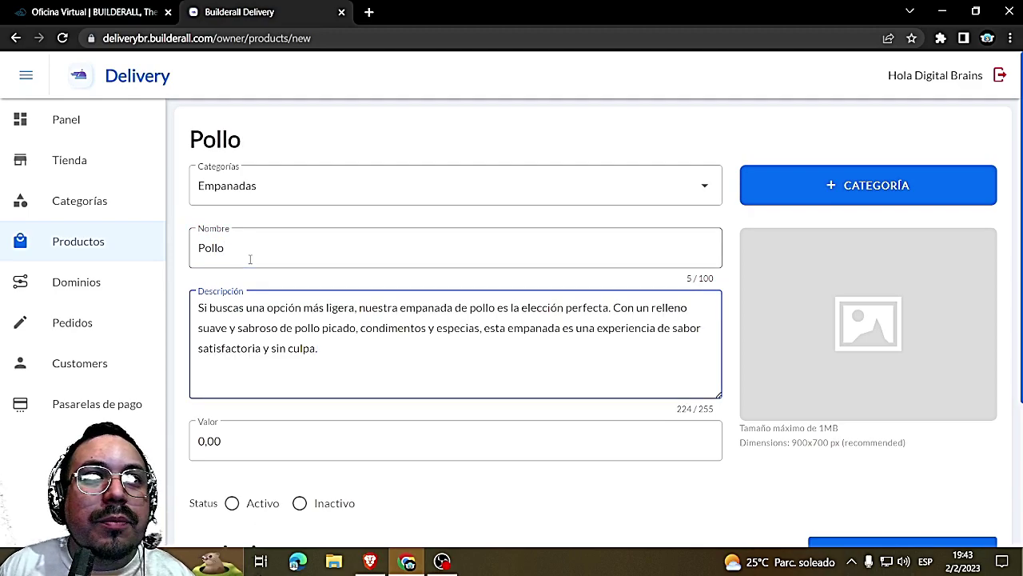
Set the Pollo product's price to 500,00
scroll(320, 400, "down", 2)
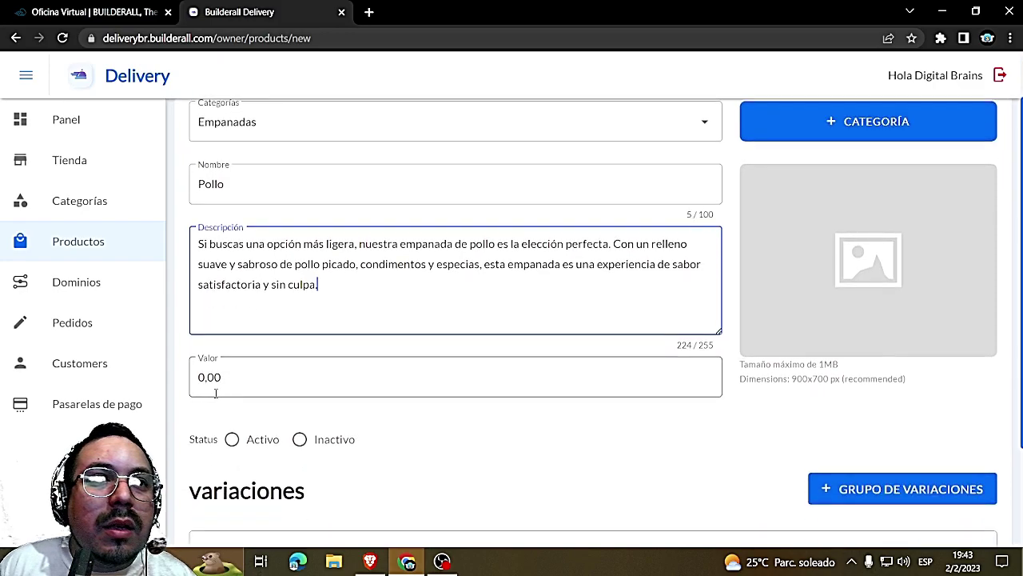
left_click(199, 296)
type("50")
Upload empanadas-ticket-viral-1000x562.jpg from the EMPANADAS folder as the Pollo product's image and crop it
left_click(874, 200)
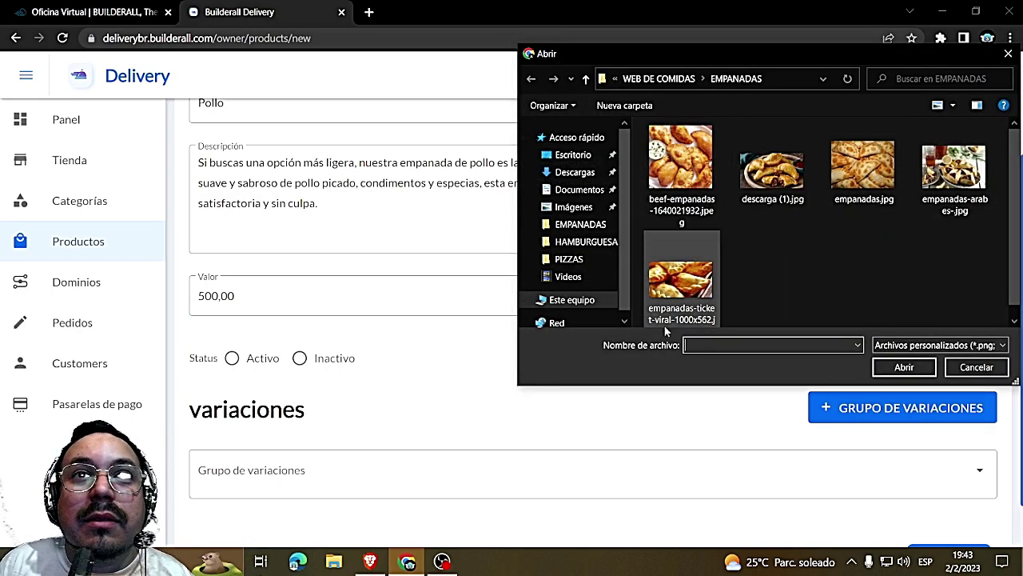
left_click(698, 257)
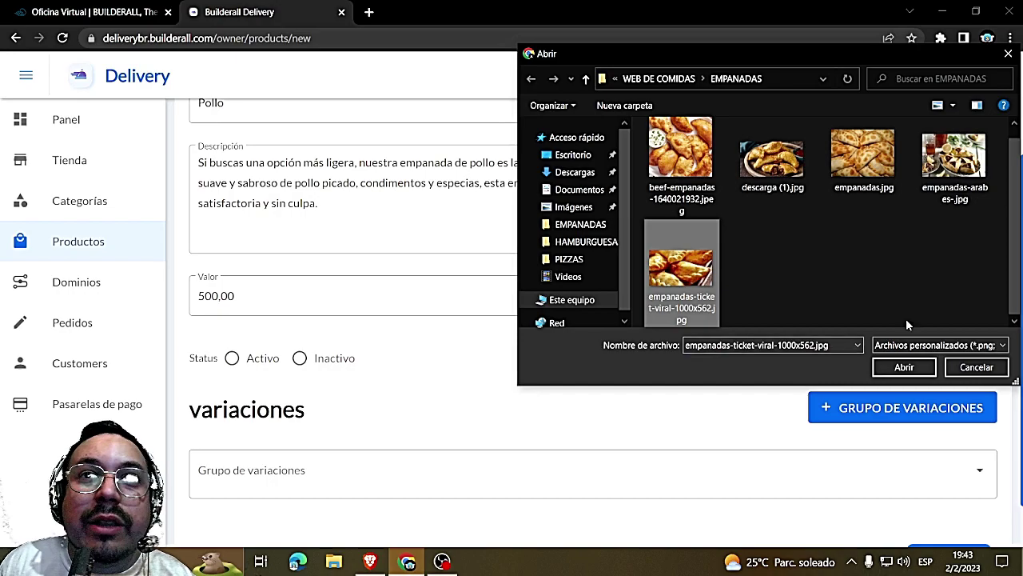
left_click(904, 367)
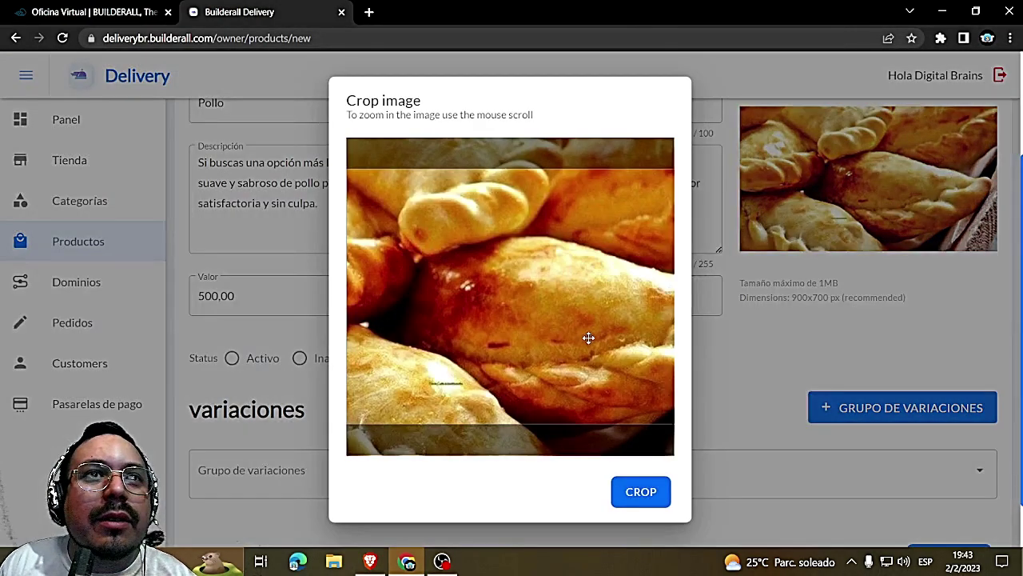
left_click(639, 493)
Set the Pollo product's status to Activo and save the product
scroll(705, 425, "down", 1)
scroll(706, 424, "up", 2)
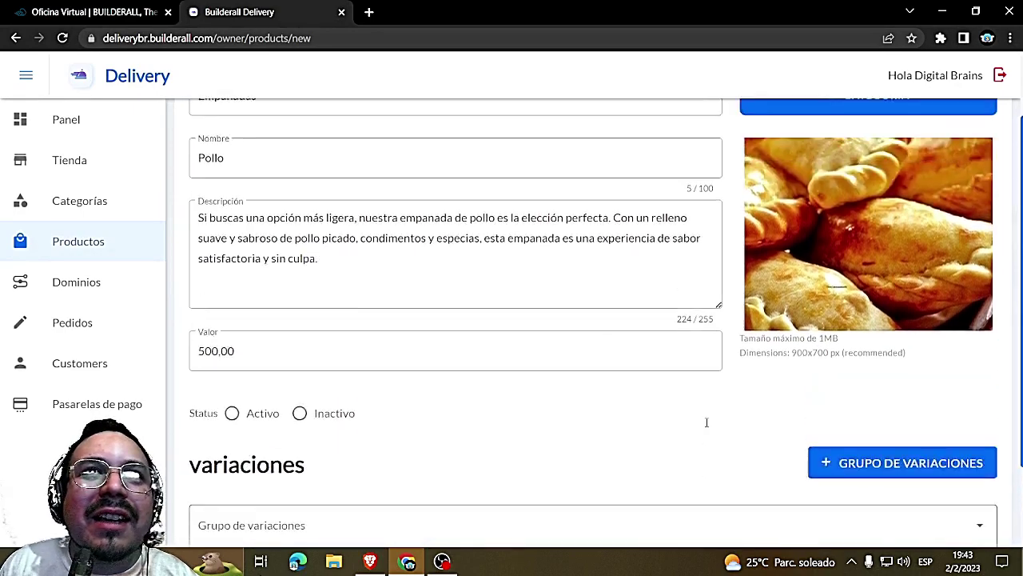
scroll(706, 422, "down", 3)
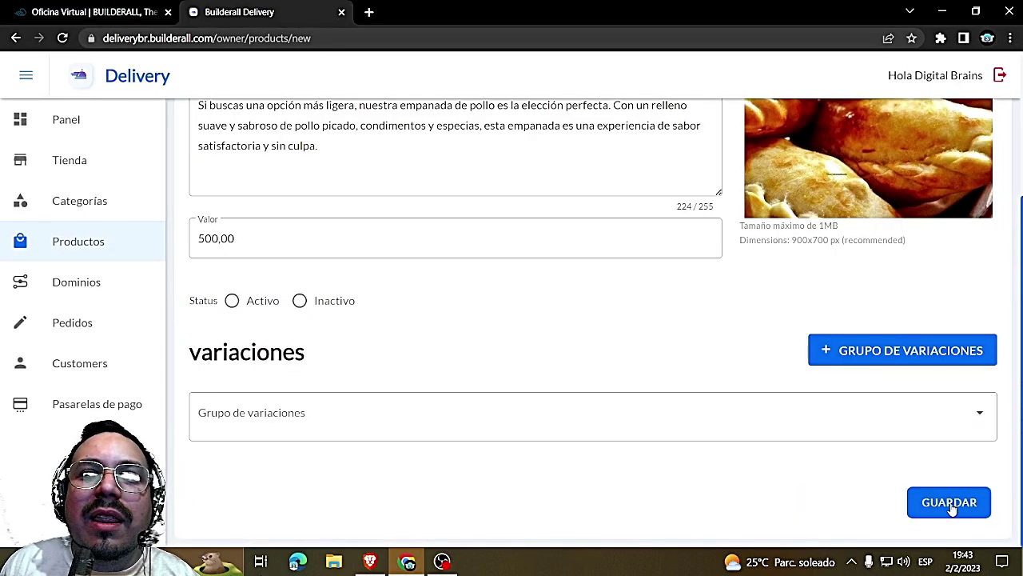
left_click(951, 502)
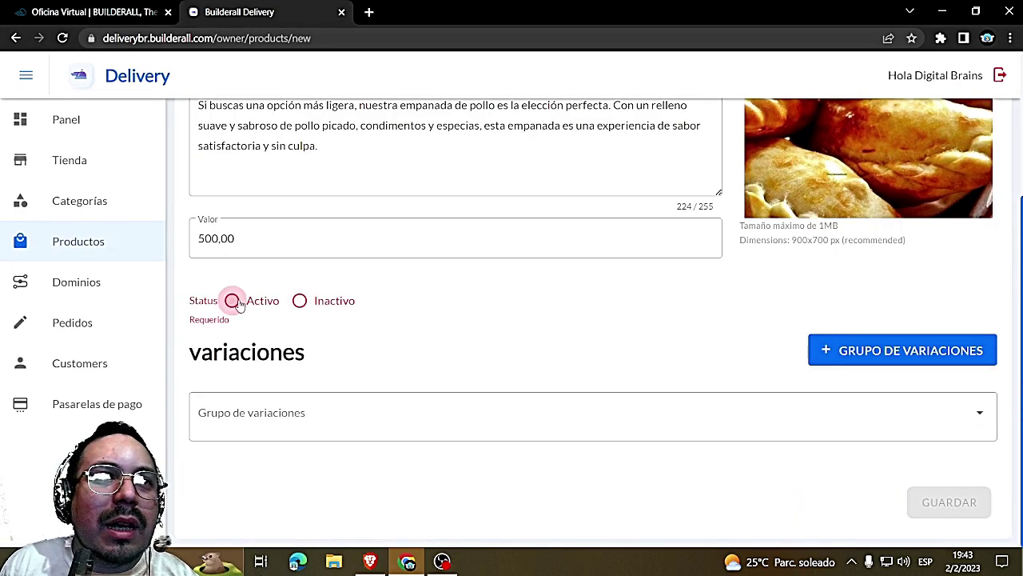
left_click(236, 304)
left_click(939, 508)
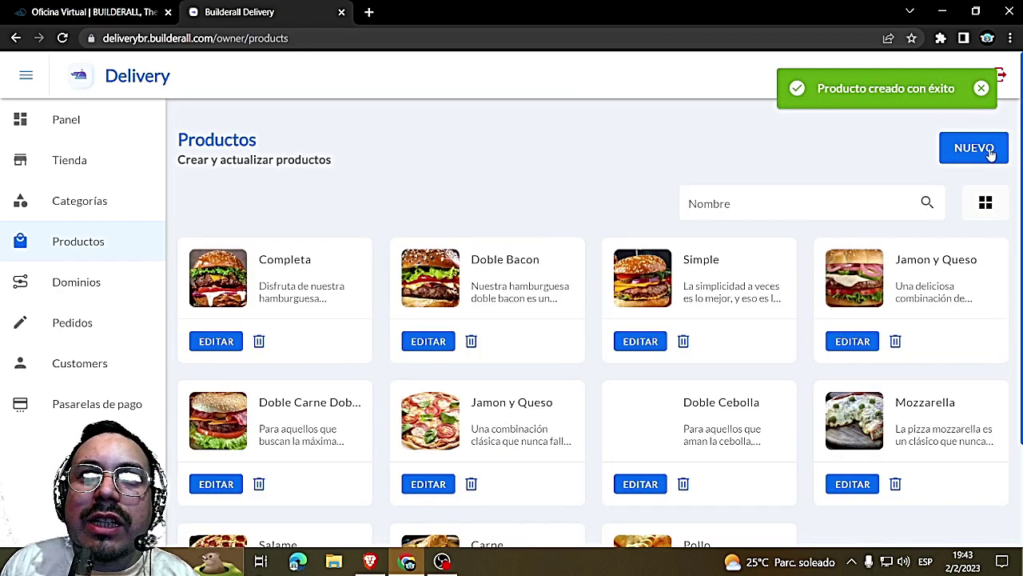
Create a new product entry under the Empanadas category
left_click(973, 148)
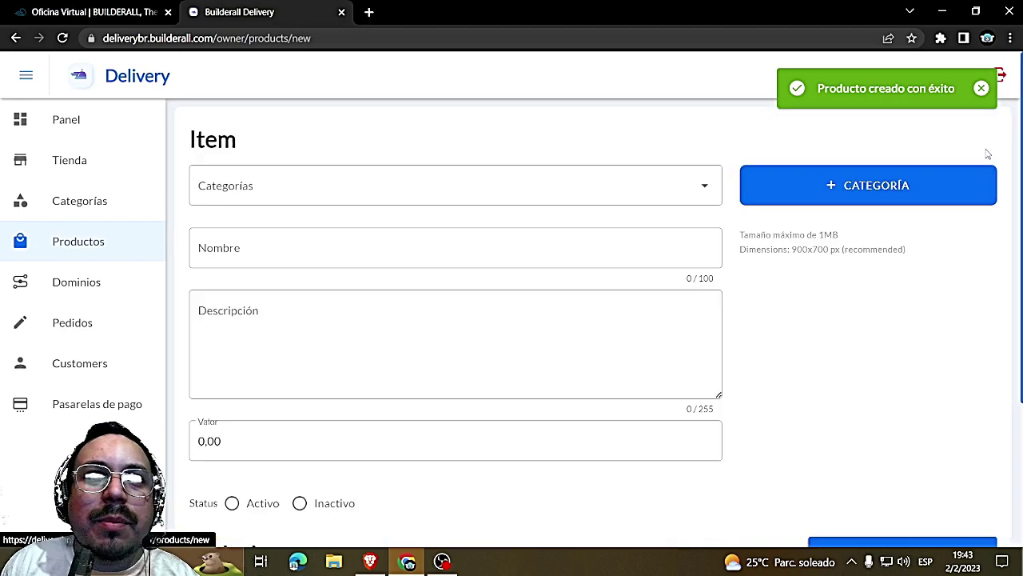
left_click(292, 192)
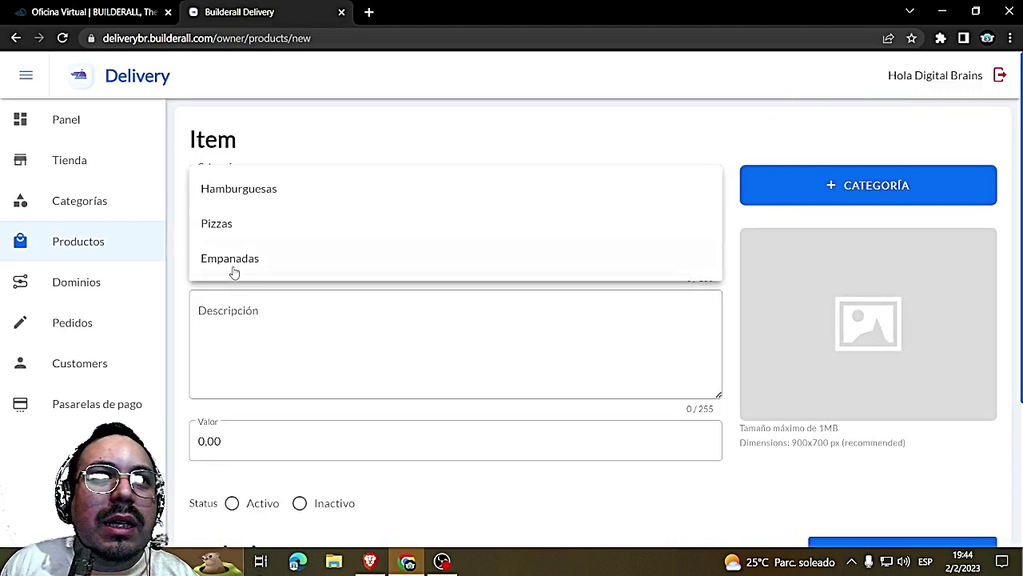
left_click(234, 270)
left_click(251, 254)
Copy the Jamón y queso empanada text from ChatGPT in Brave, then name the product Jamon y Queso in Chrome and paste the text as its description
left_click(370, 562)
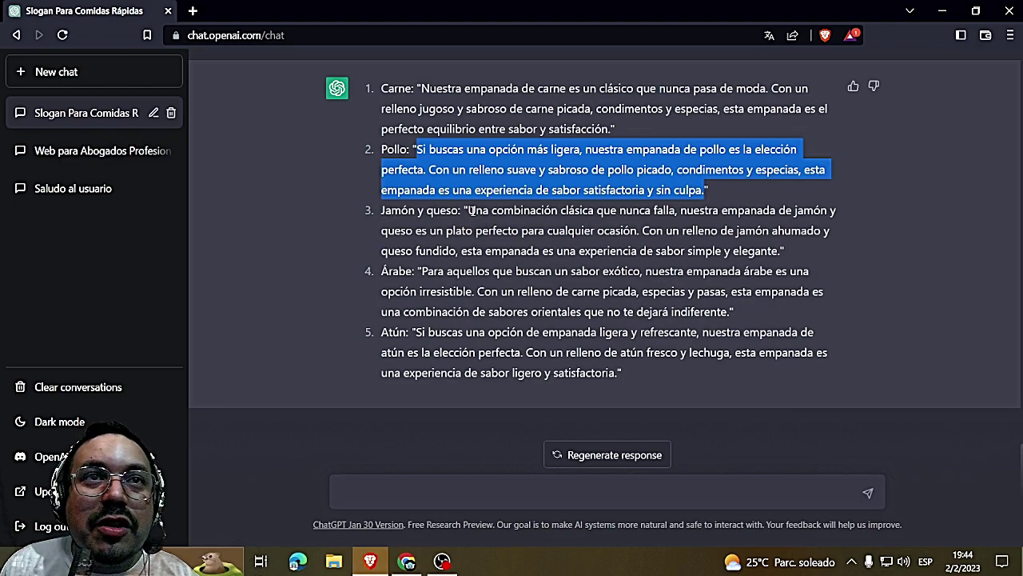
left_click_drag(471, 210, 777, 248)
key("ctrl+c")
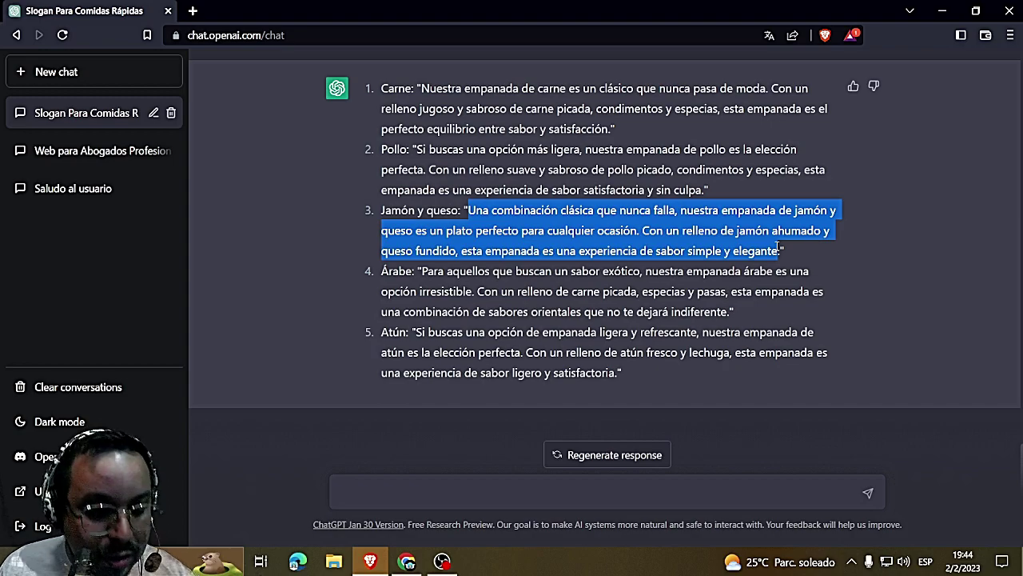
left_click(406, 562)
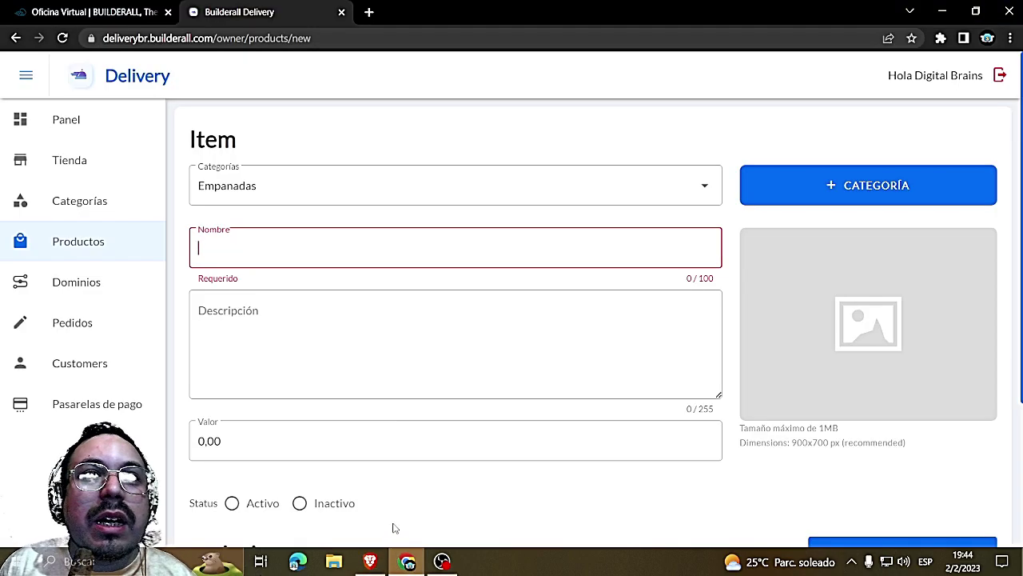
type("Ja")
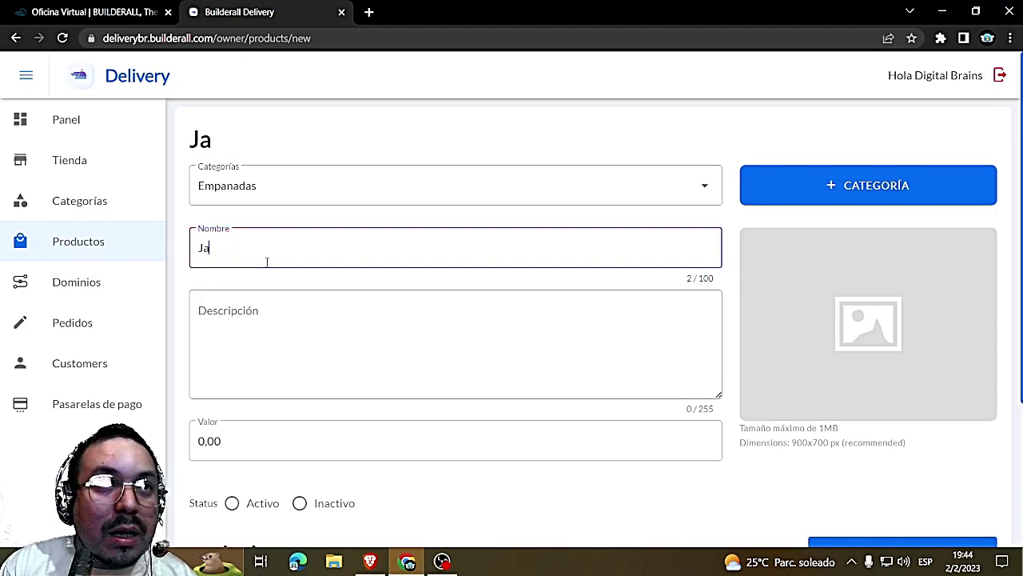
type("mon y Queso")
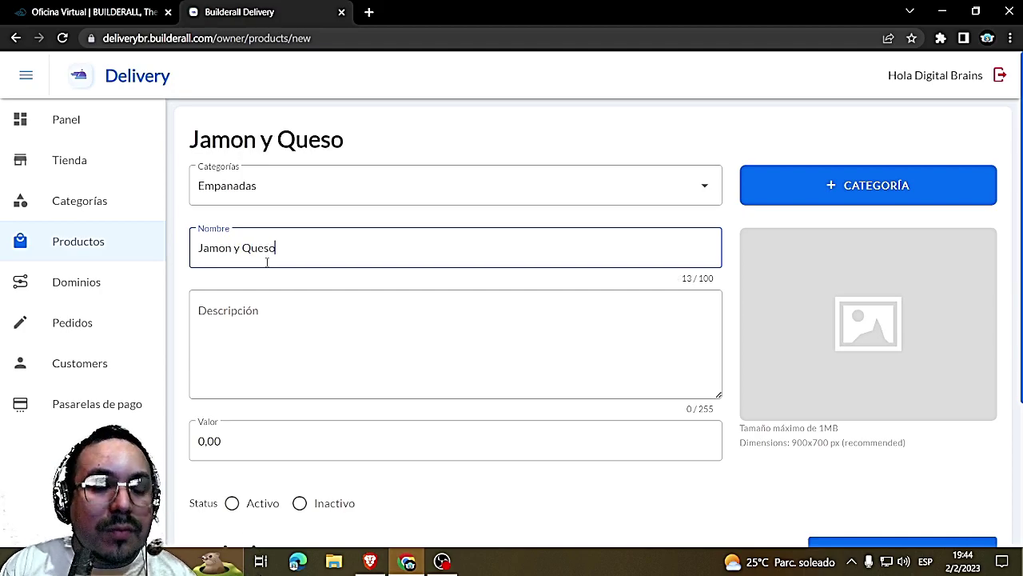
key("Tab")
key("ctrl+v")
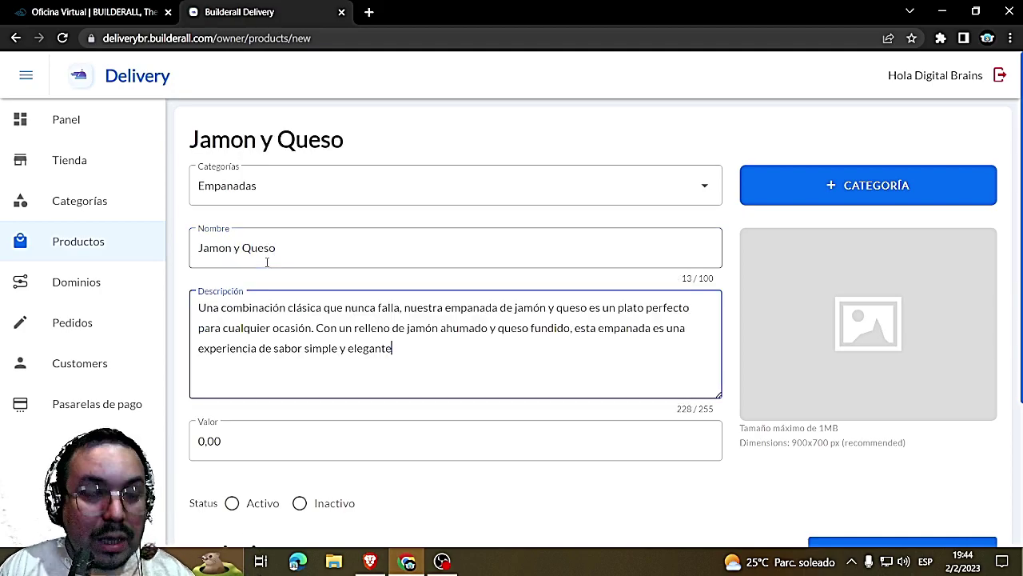
Upload empanadas.jpg from the EMPANADAS folder as the Jamon y Queso product's image and crop it
left_click(804, 303)
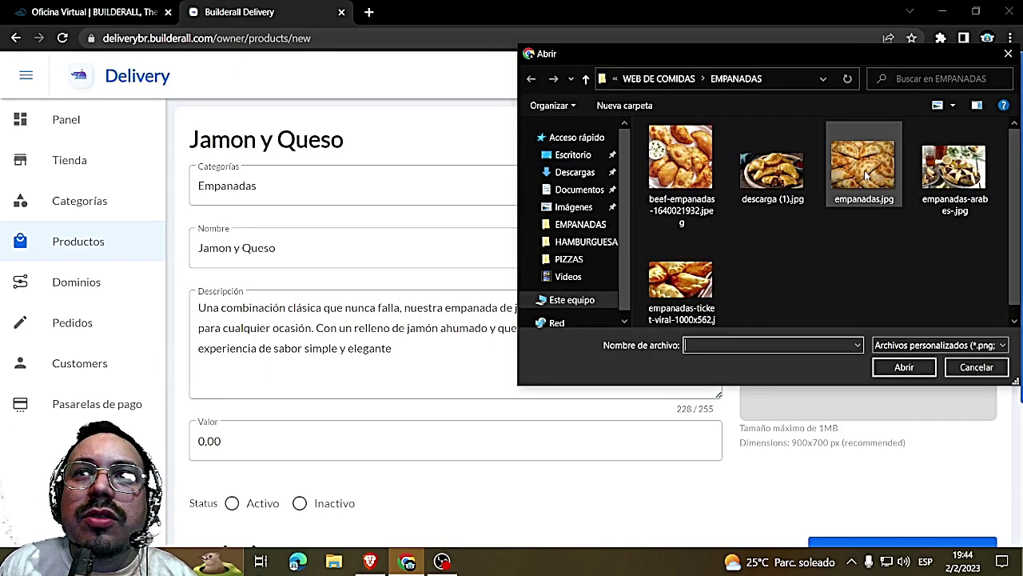
left_click(866, 176)
left_click(903, 367)
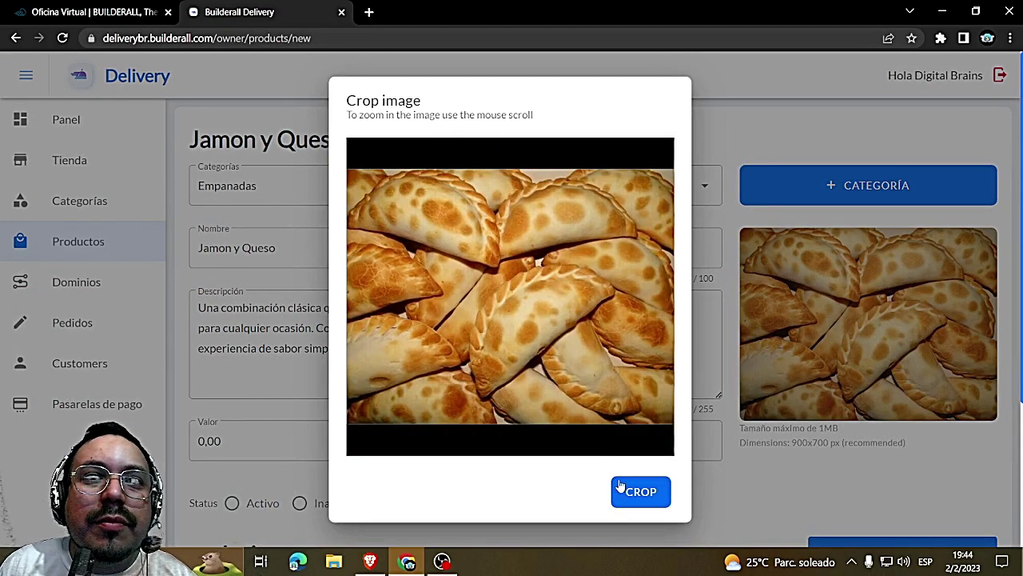
left_click(640, 491)
Price the Jamon y Queso empanada at 550,00 with status Activo and save the product
scroll(338, 455, "down", 3)
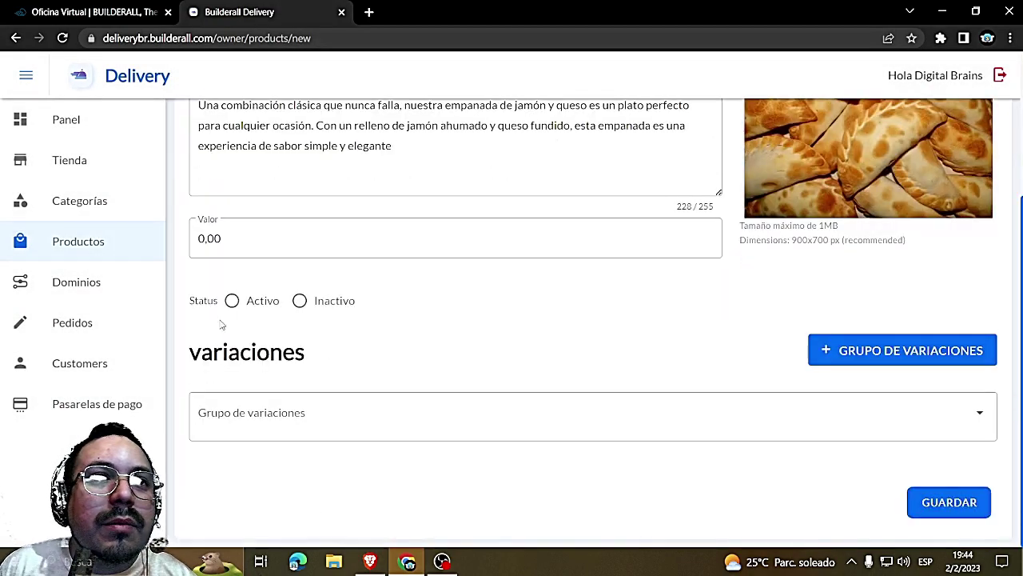
left_click_drag(205, 238, 181, 247)
type("55")
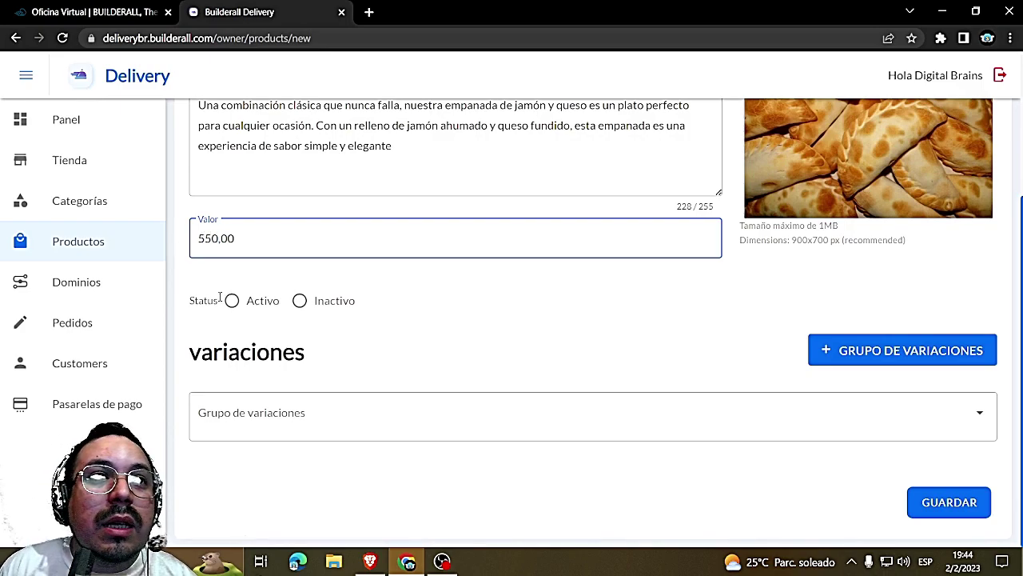
left_click(231, 301)
scroll(939, 512, "up", 2)
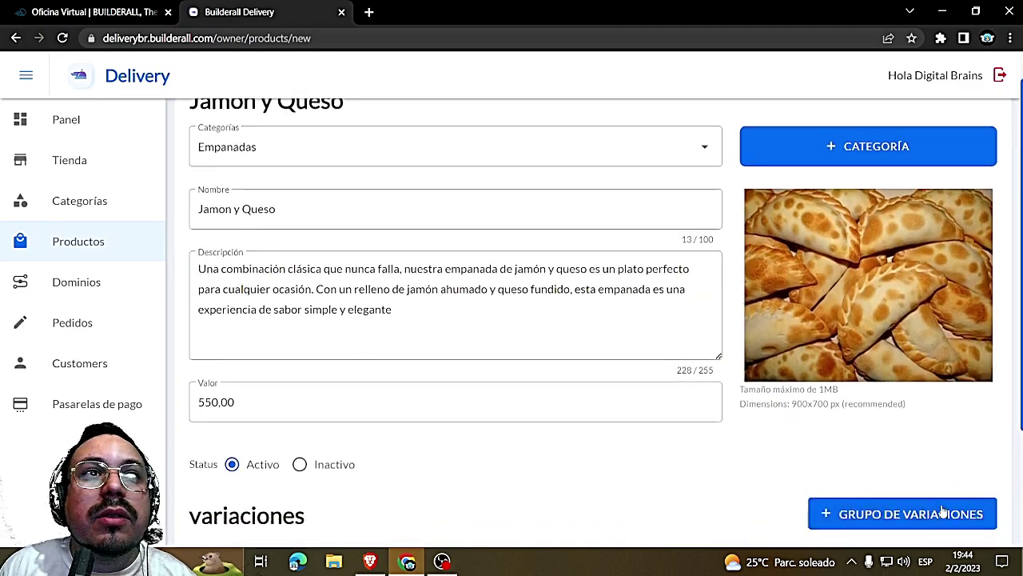
scroll(942, 503, "down", 2)
left_click(947, 504)
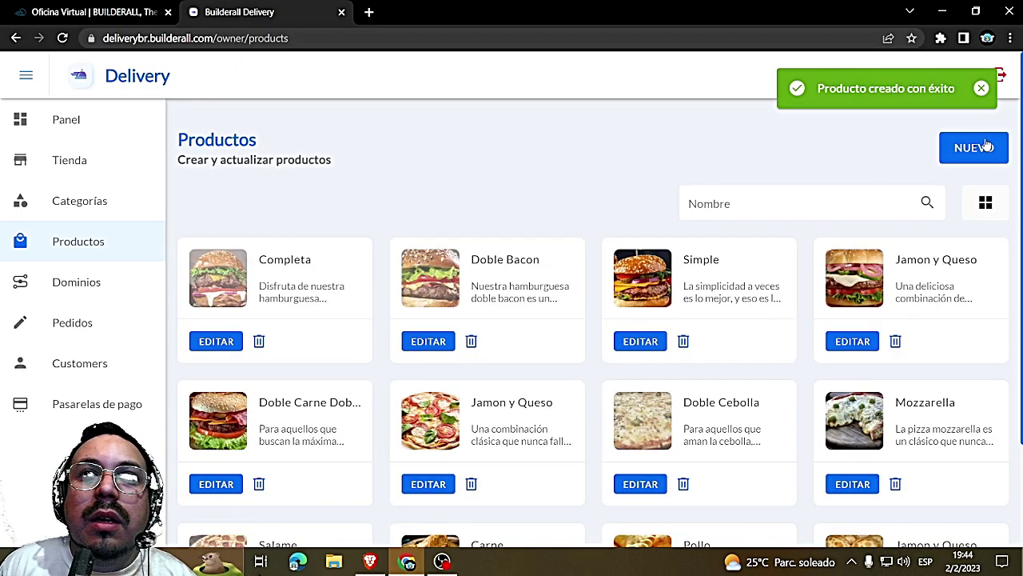
Open a new product form and copy the Árabe empanada text from ChatGPT in Brave
left_click(974, 147)
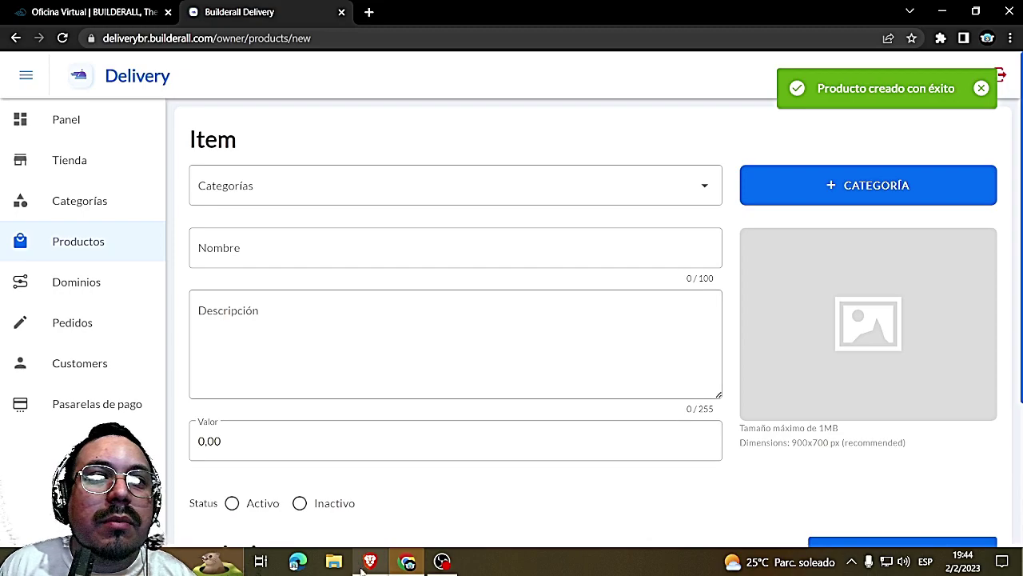
left_click(367, 563)
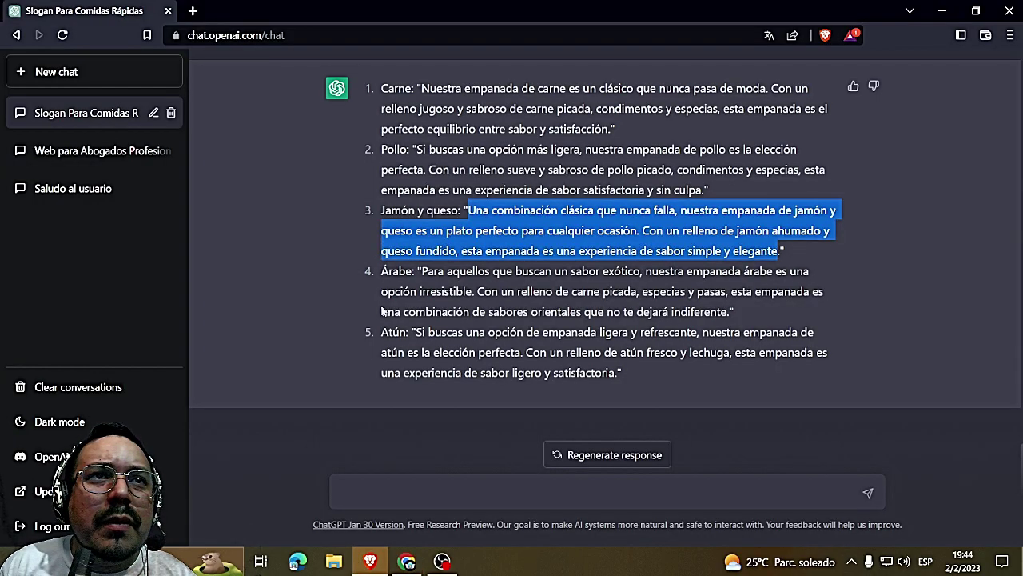
left_click_drag(423, 272, 731, 314)
key("ctrl+c")
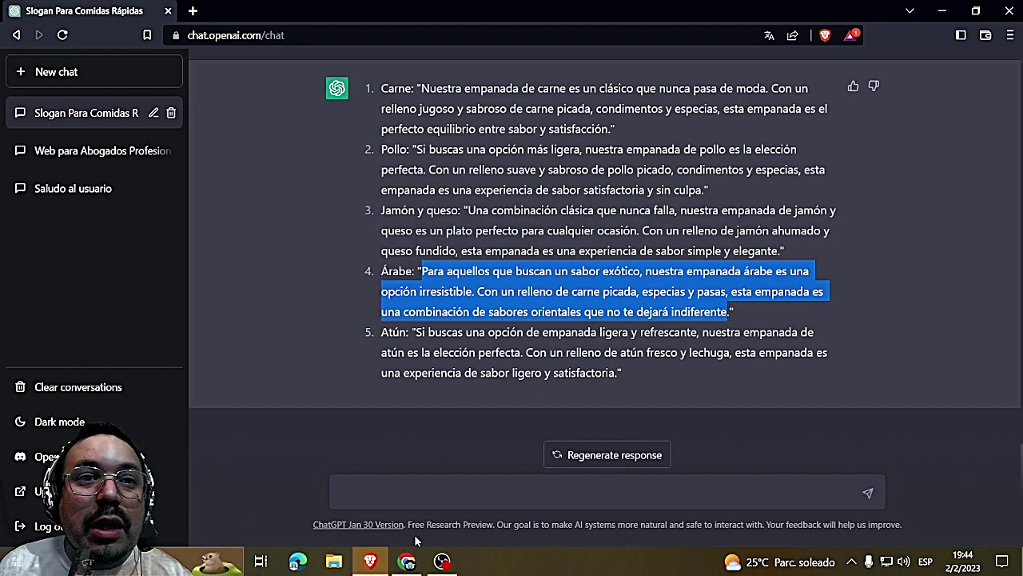
In Chrome, assign the new product to the Empanadas category, name it Arabe and paste the copied text as its description
left_click(407, 561)
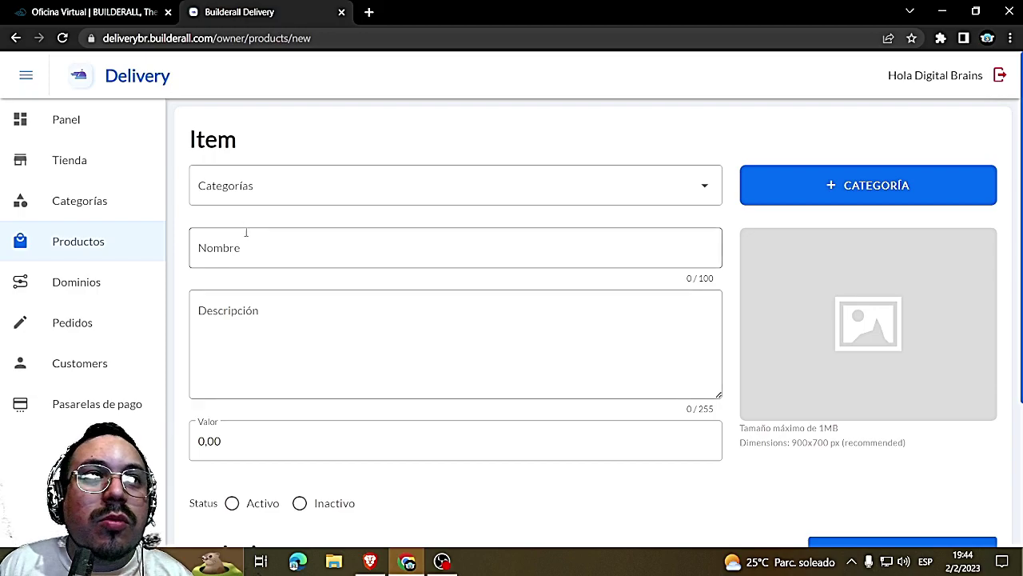
left_click(269, 193)
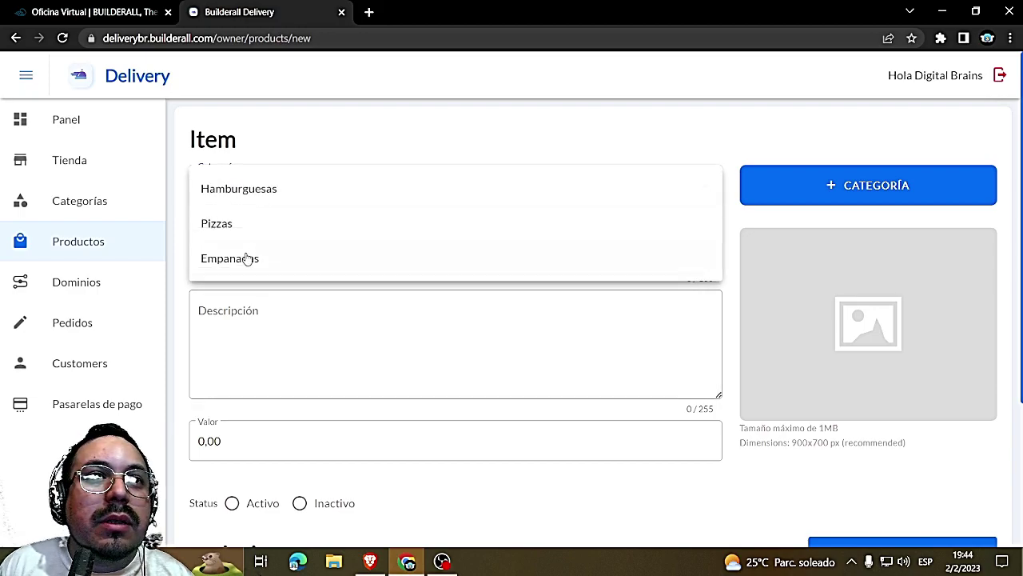
left_click(248, 258)
left_click(246, 253)
type("H")
key("BackSpace")
type("A")
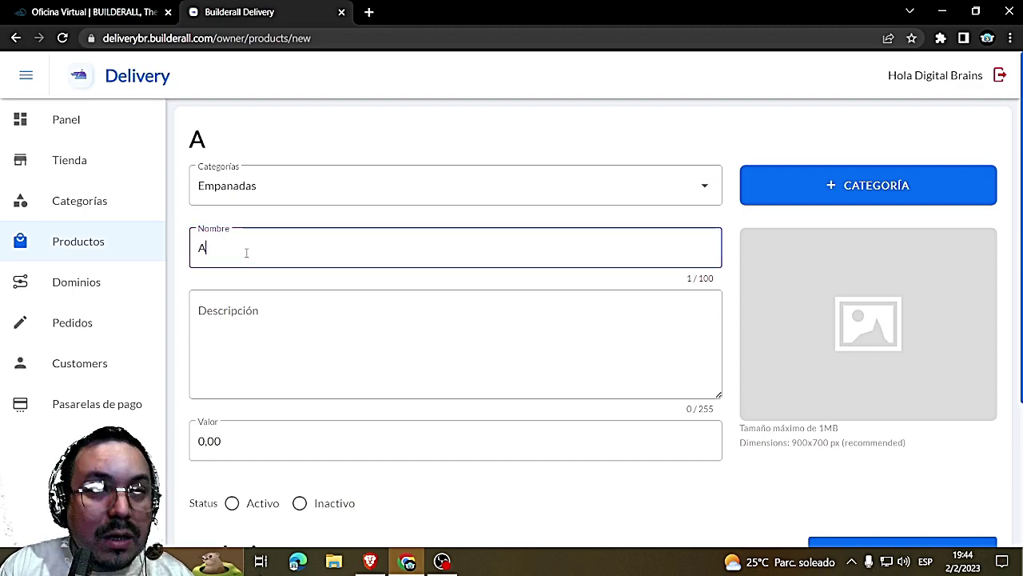
type("rabe")
key("Tab")
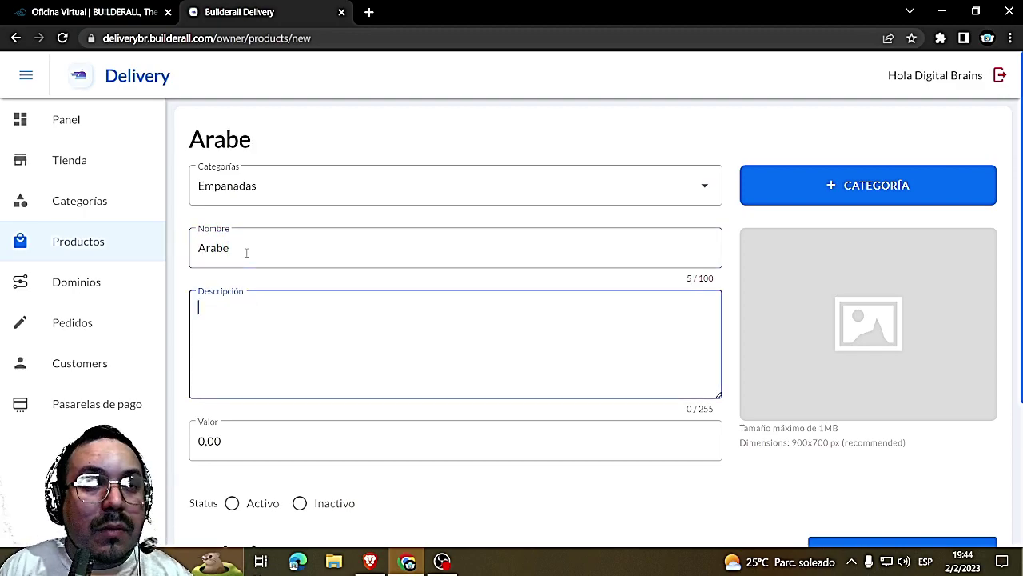
key("ctrl+v")
Price the Arabe empanada at 600,00 and set its status to Activo
left_click_drag(205, 441, 197, 447)
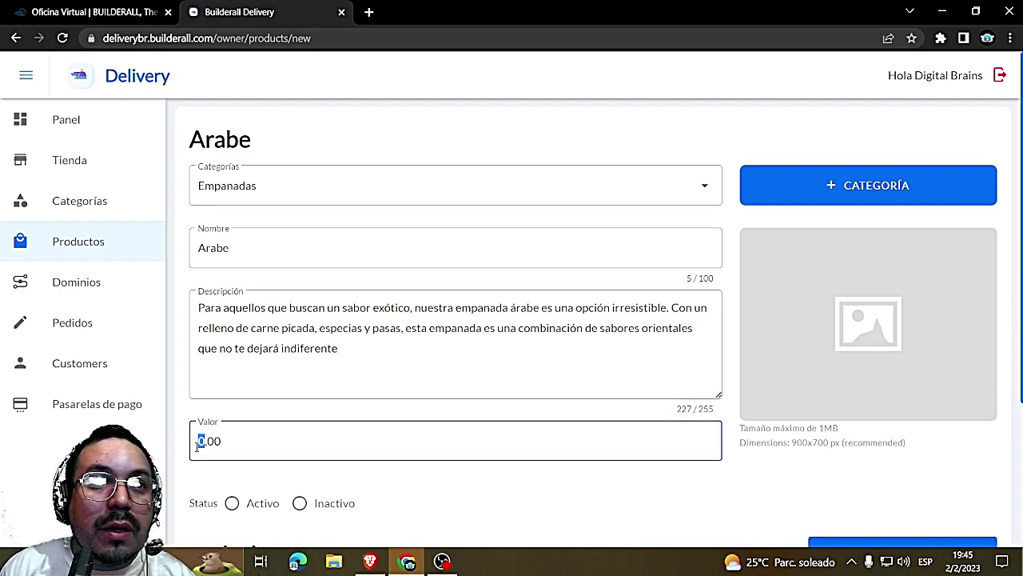
type("0")
scroll(459, 489, "down", 2)
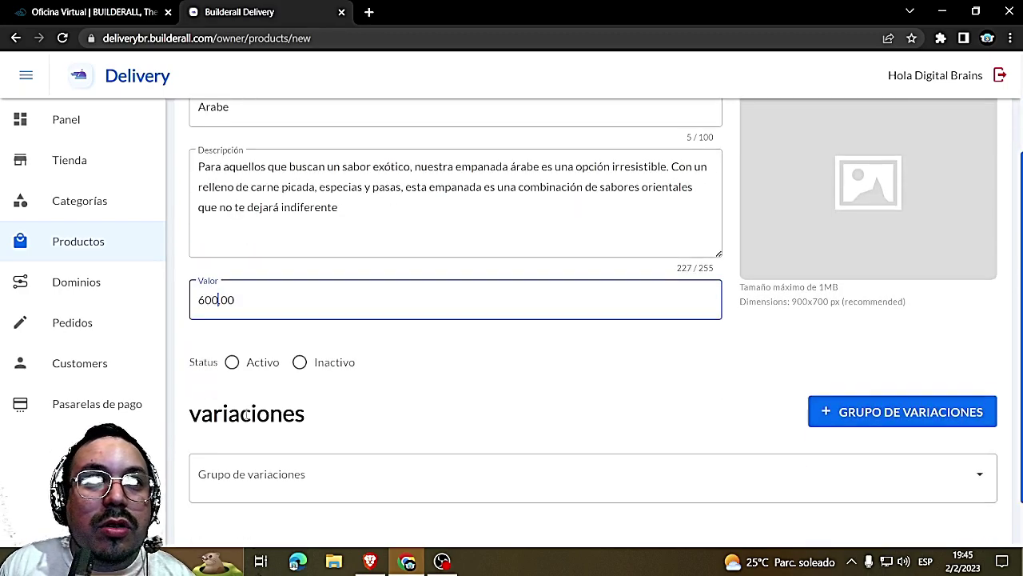
left_click(231, 359)
scroll(885, 387, "down", 1)
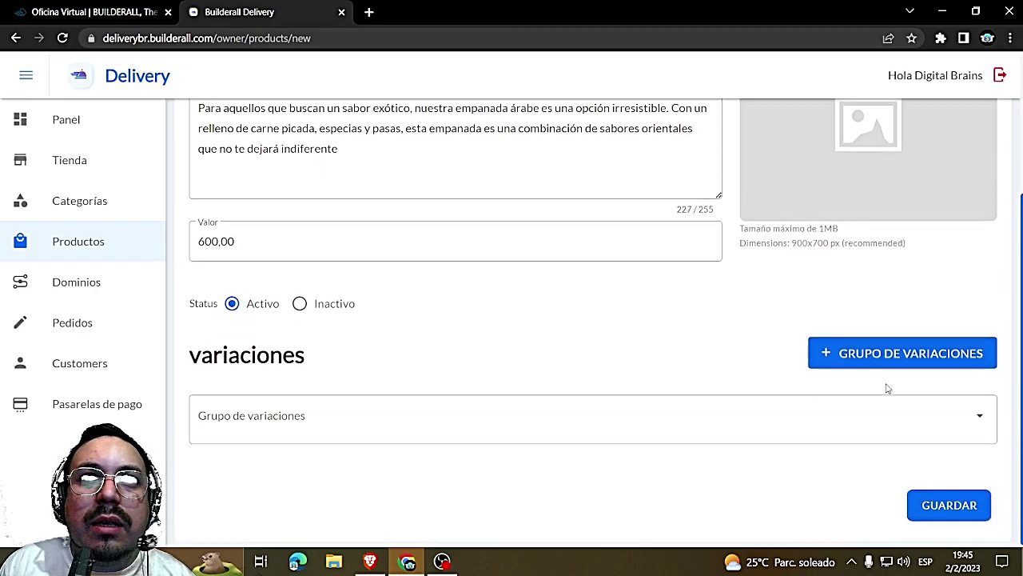
Upload empanadas-arabes-.jpg from the EMPANADAS folder as the Arabe product's image and crop it zoomed in on the empanadas
scroll(864, 344, "up", 3)
left_click(813, 359)
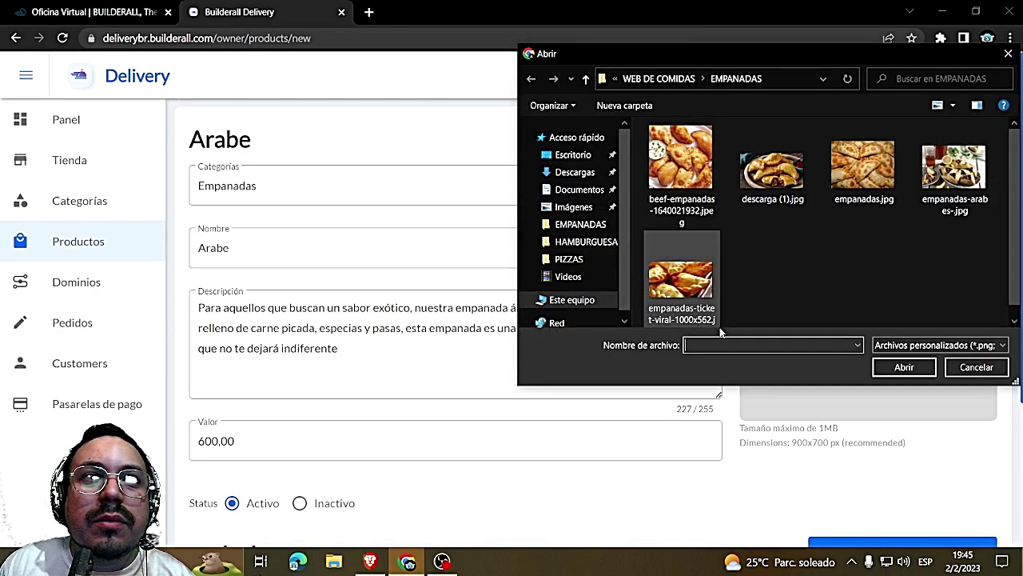
left_click(951, 172)
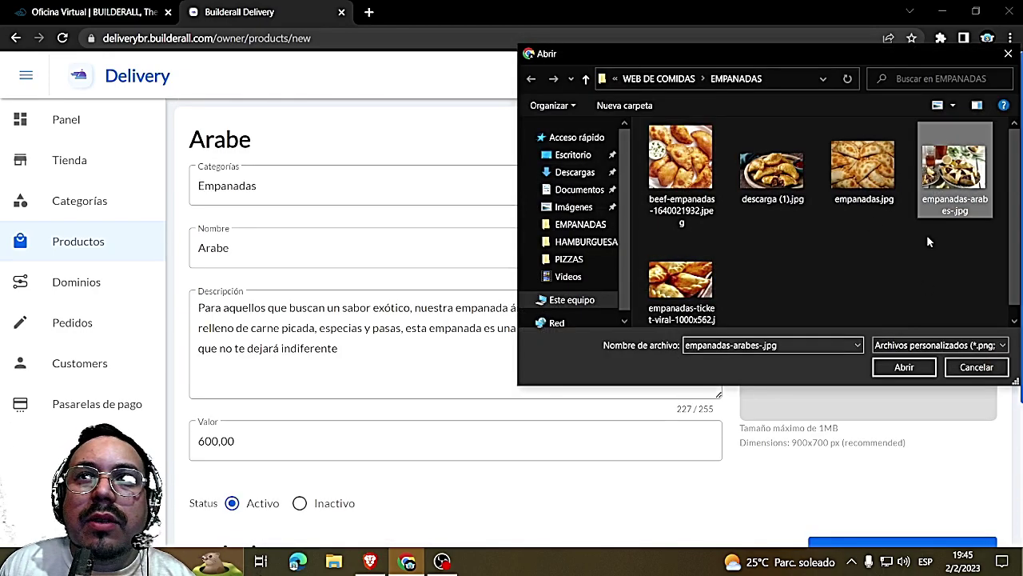
left_click(916, 369)
scroll(543, 317, "up", 5)
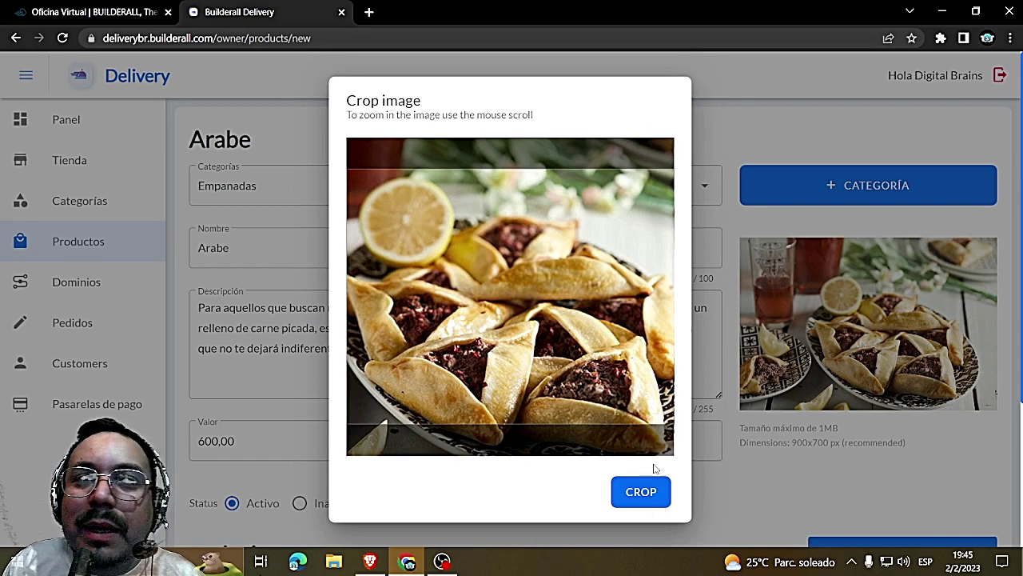
left_click_drag(623, 380, 615, 332)
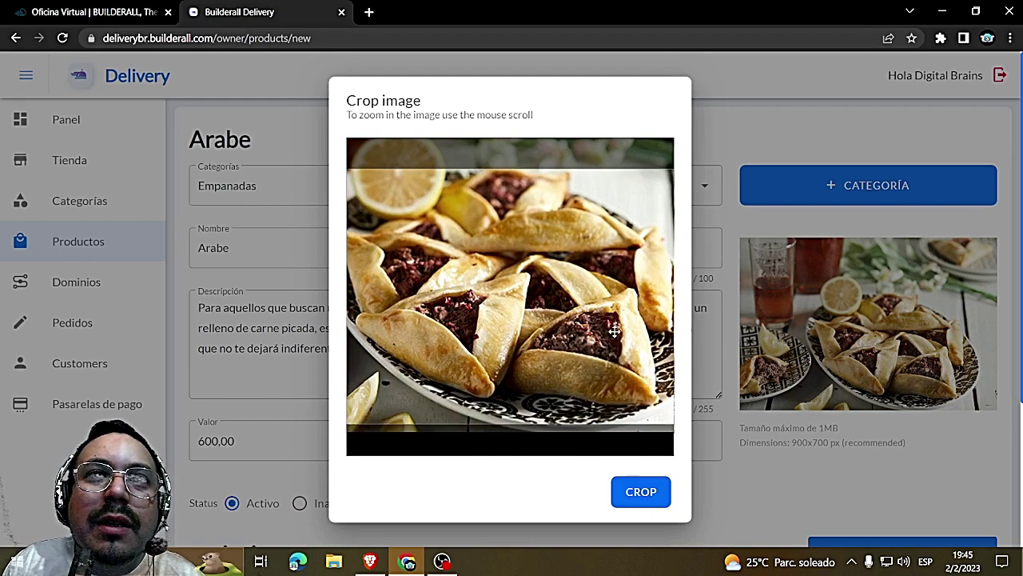
left_click(641, 491)
Save the Arabe product and copy the Atún empanada text from ChatGPT in Brave
scroll(813, 468, "down", 3)
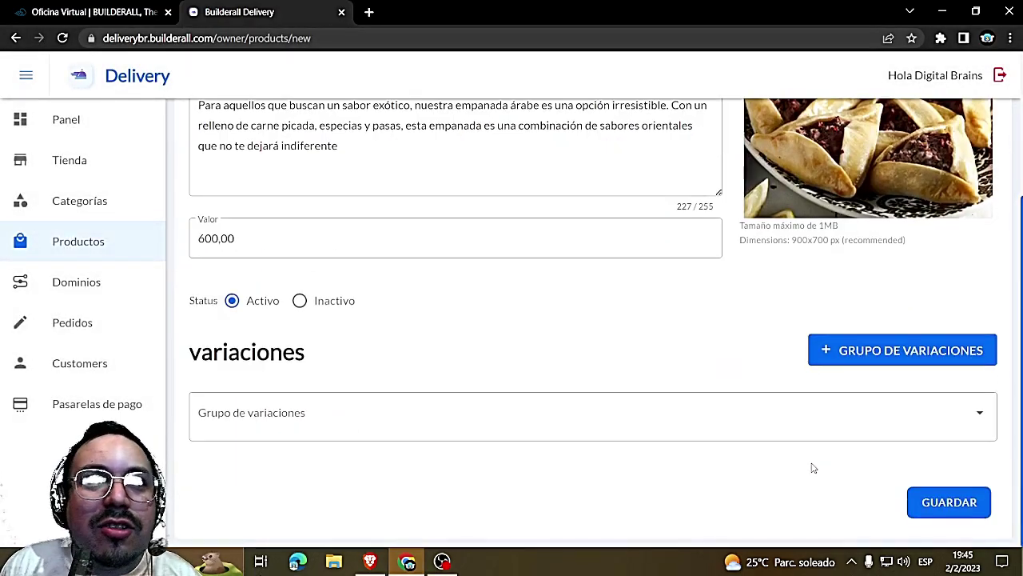
left_click(951, 502)
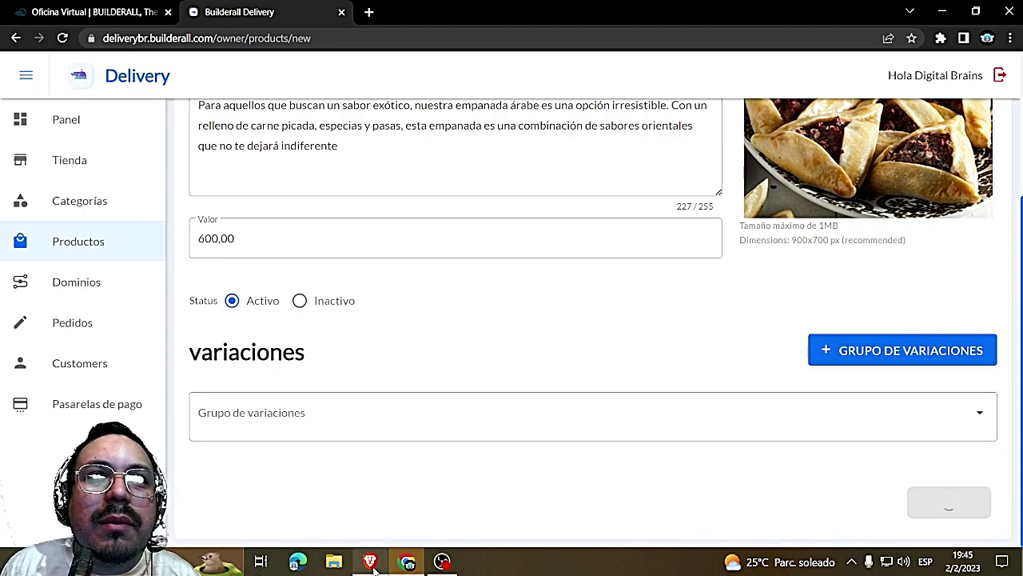
scroll(504, 290, "down", 3)
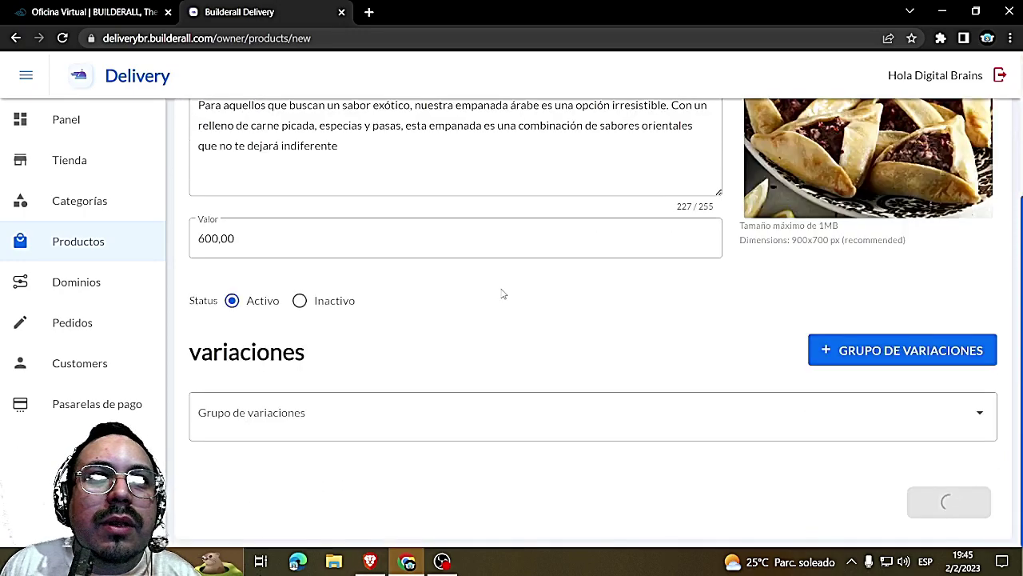
left_click(369, 562)
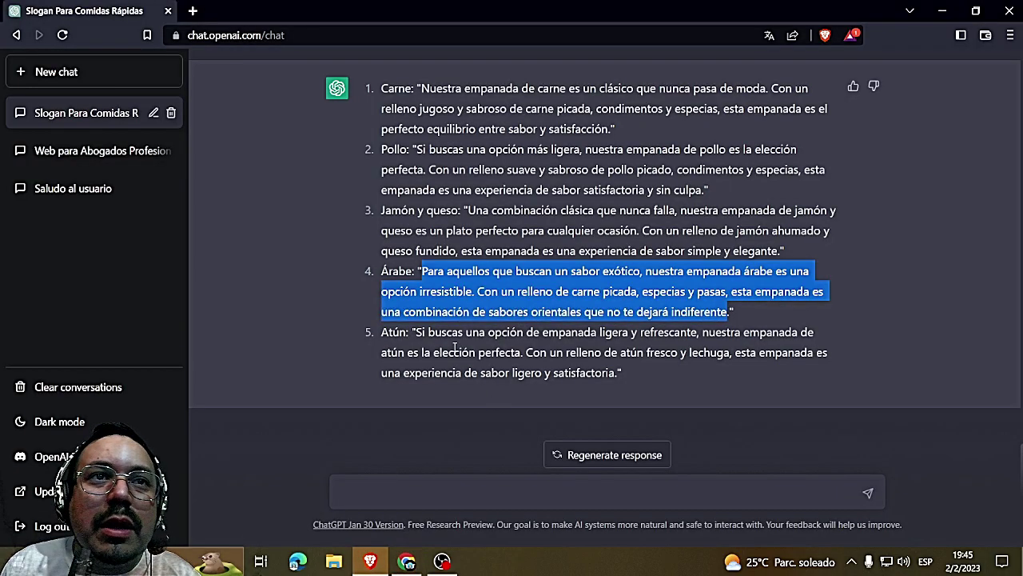
left_click_drag(416, 331, 637, 384)
key("ctrl+c")
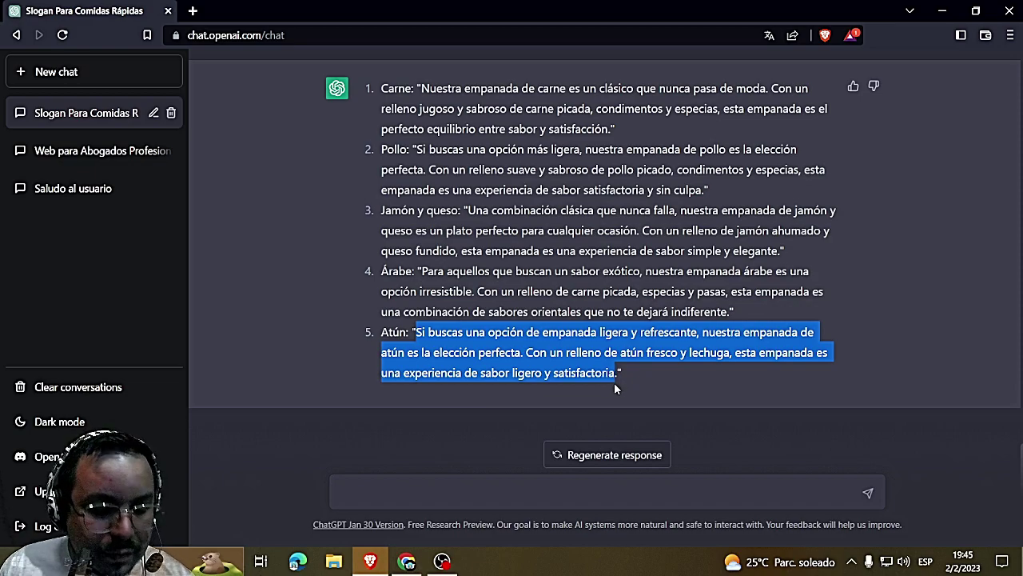
In Chrome, create a new product in the Empanadas category named Atun, with the copied text as its description
left_click(407, 562)
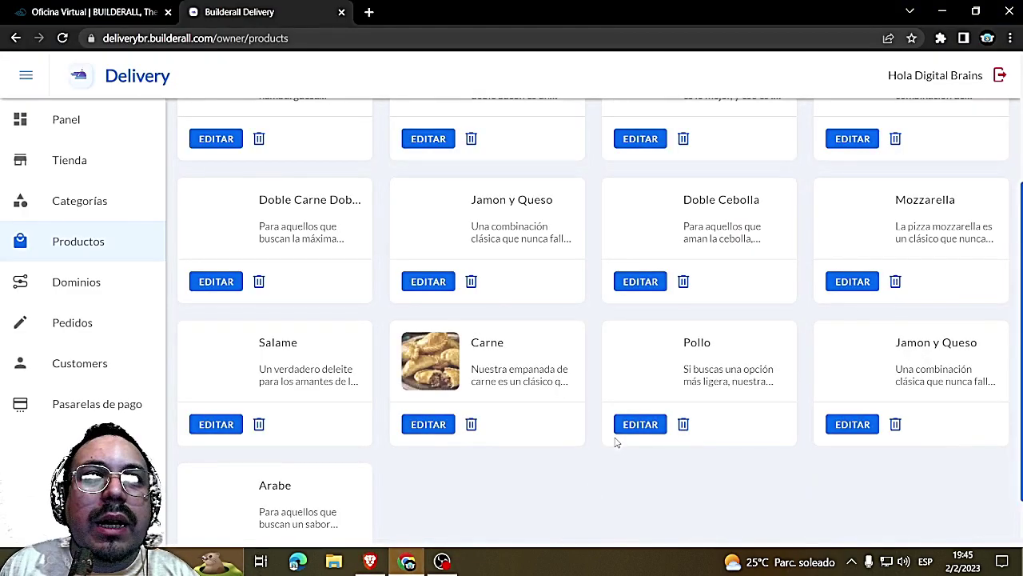
scroll(621, 442, "up", 3)
left_click(975, 149)
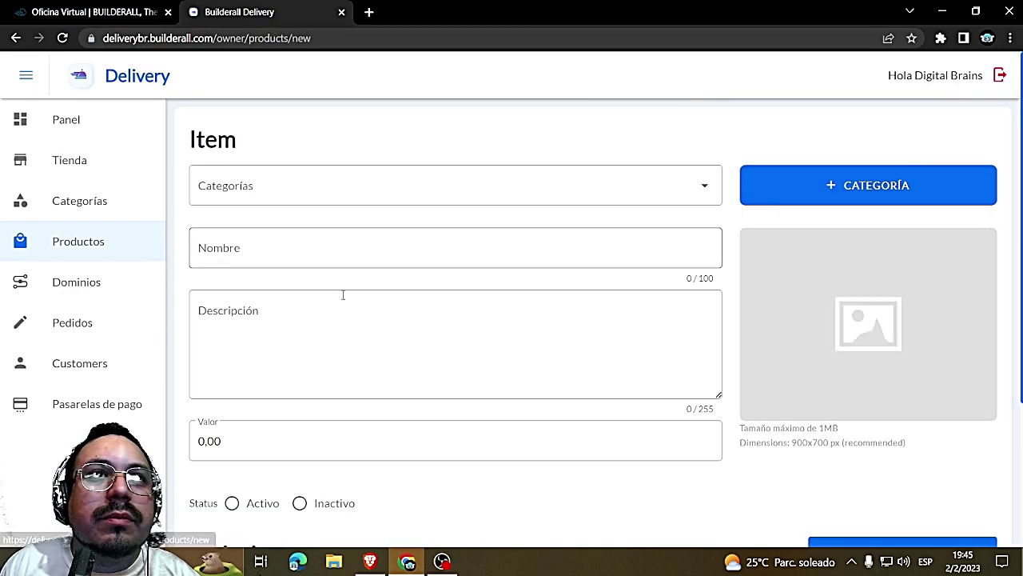
left_click(320, 188)
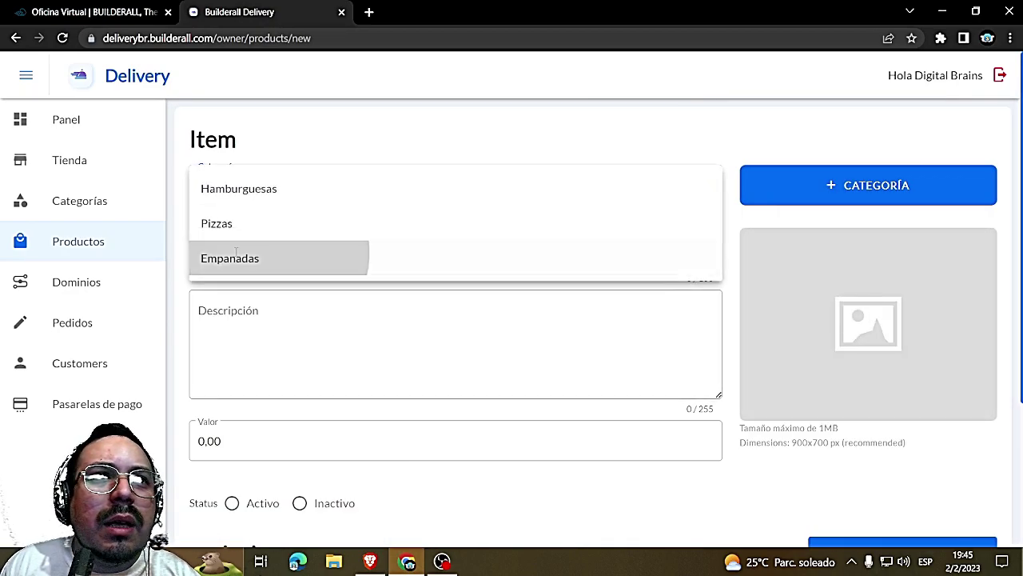
left_click(236, 255)
left_click(235, 250)
type("Atun")
key("Tab")
key("ctrl+v")
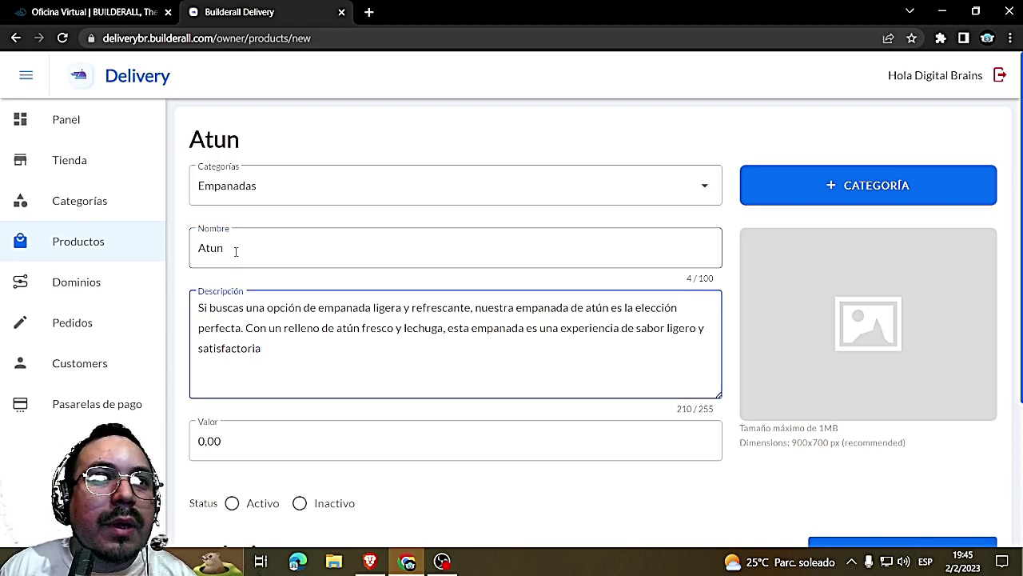
Price the Atun empanada at 600,00 and set its status to Activo
scroll(203, 359, "down", 1)
left_click_drag(206, 369, 180, 377)
type("600")
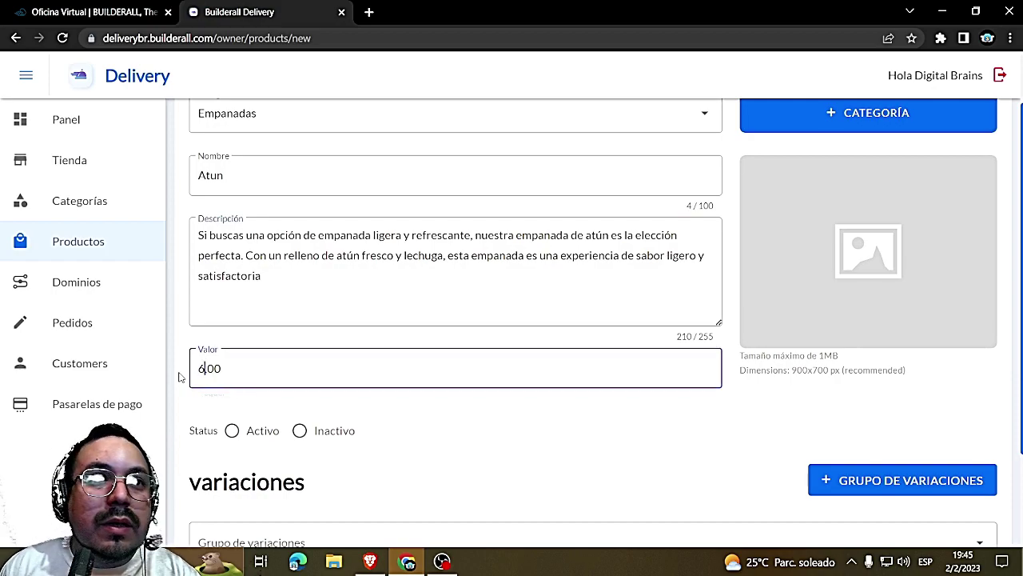
left_click(231, 430)
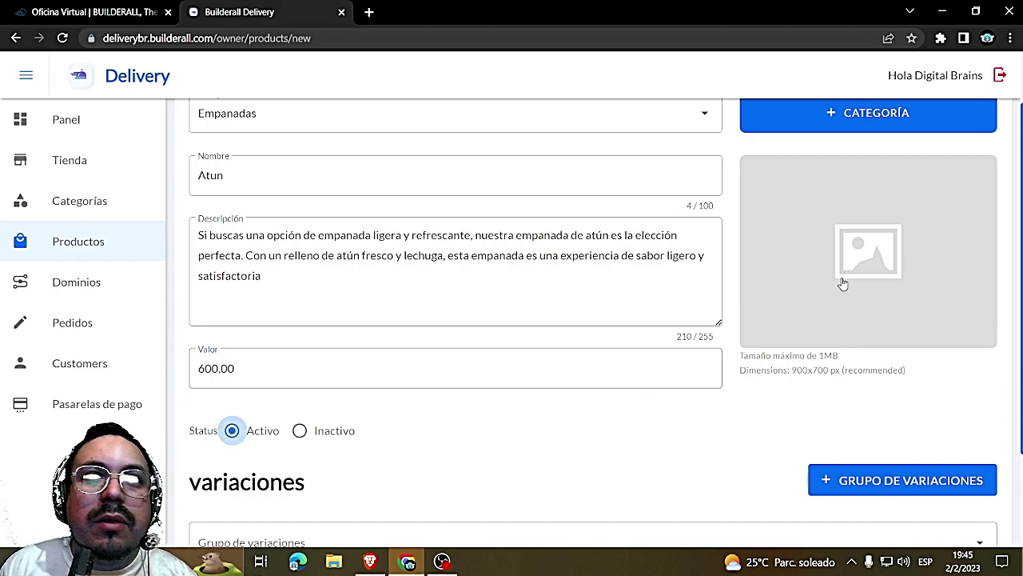
Upload beef-empanadas-1640021932.jpeg from the EMPANADAS folder as the Atun product's image and crop it
left_click(847, 278)
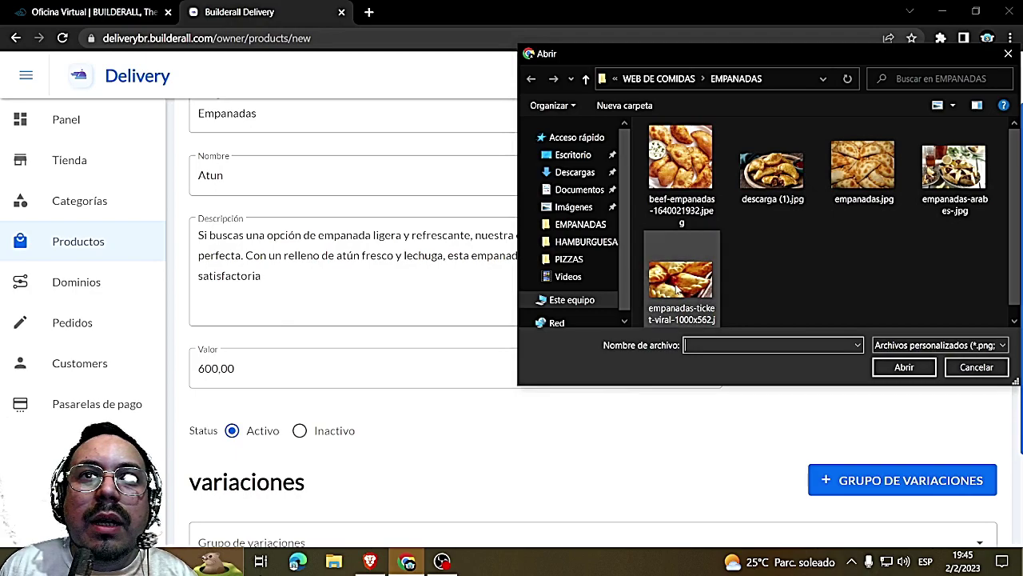
left_click(708, 214)
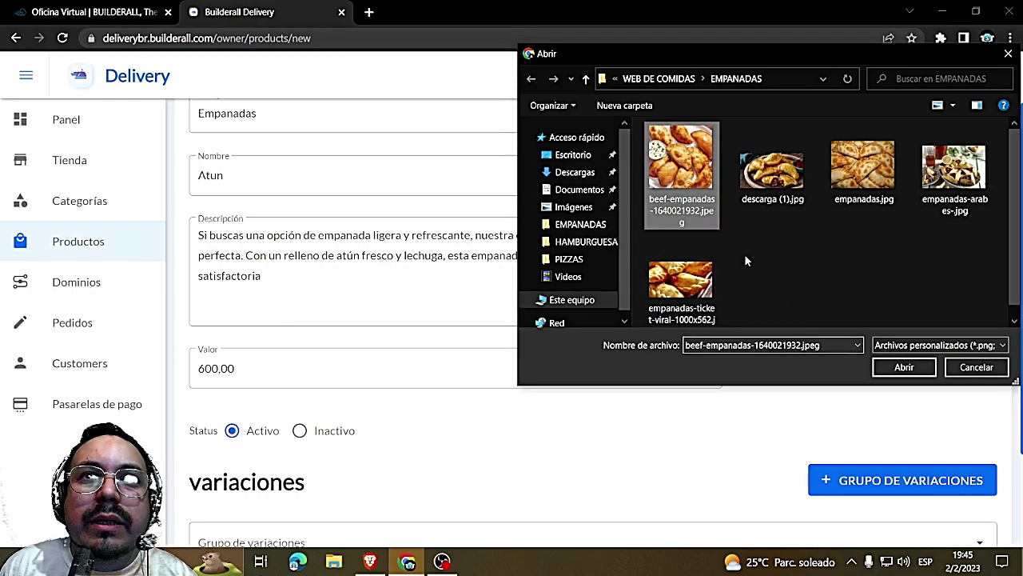
left_click(894, 367)
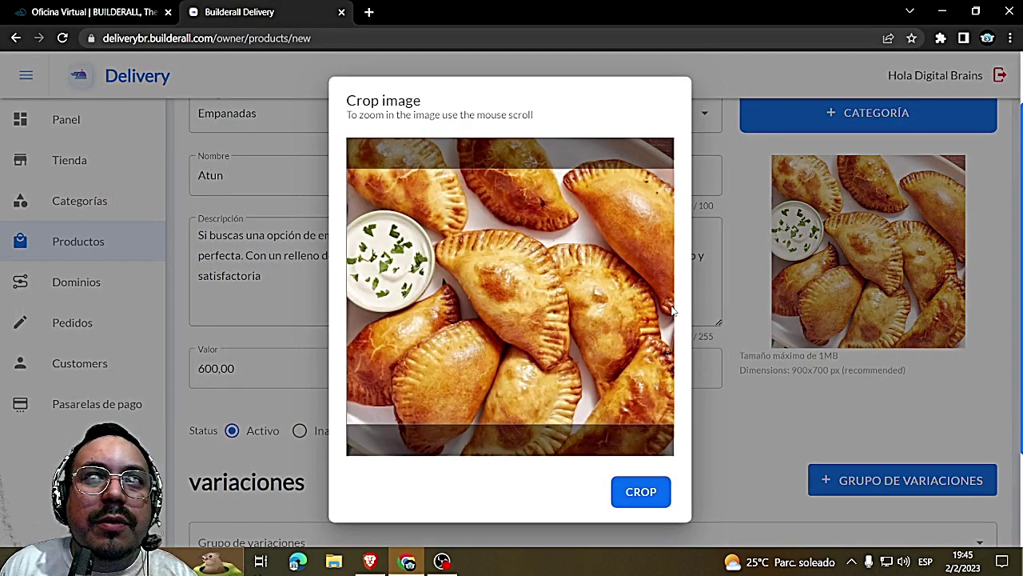
left_click(634, 491)
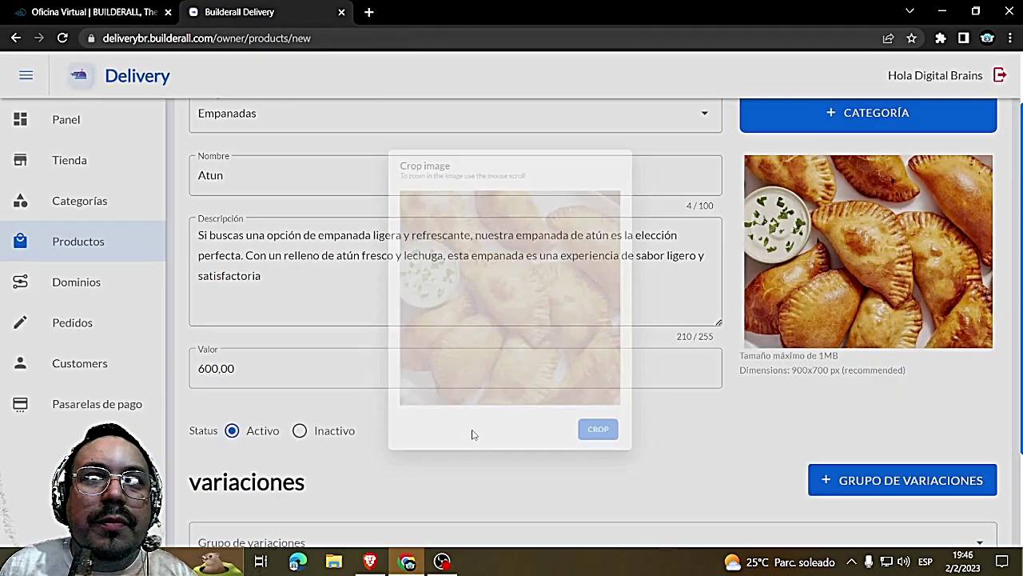
Check the completed Atun product form and save the product
scroll(689, 428, "down", 1)
scroll(691, 429, "down", 1)
scroll(443, 393, "up", 3)
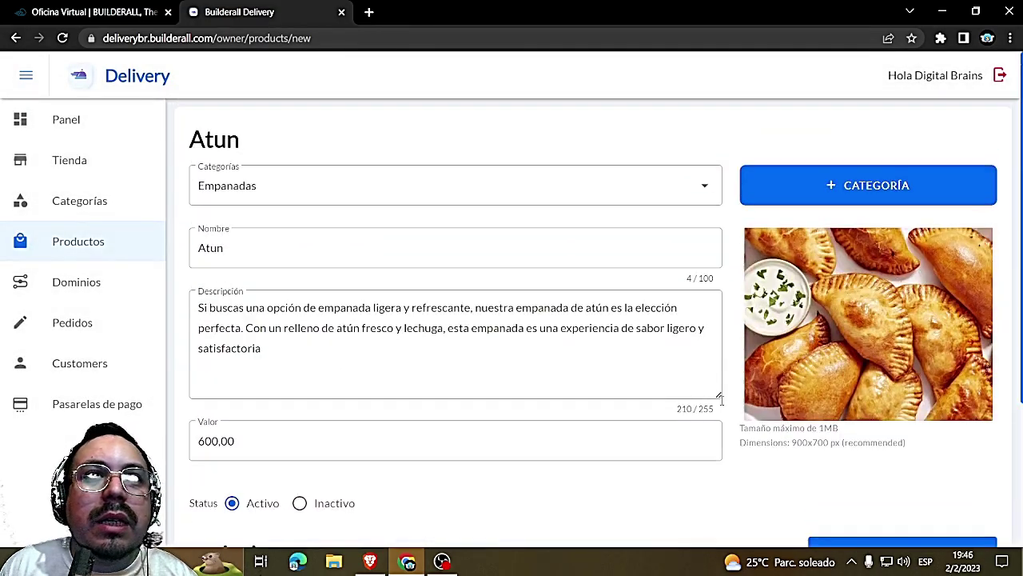
scroll(719, 399, "down", 3)
left_click(988, 503)
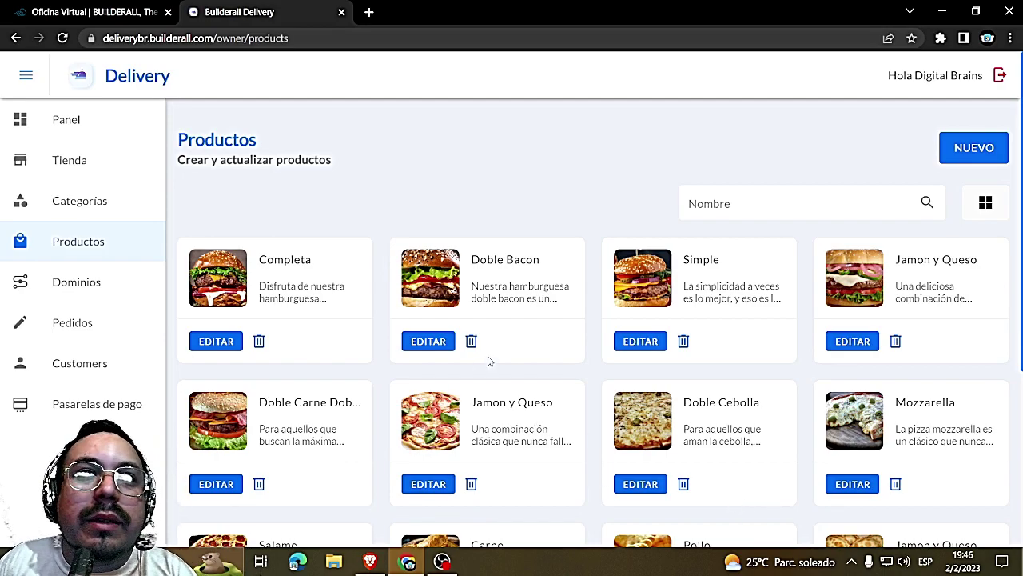
Look over the store's Dominios, Pedidos and Customers pages
left_click(80, 282)
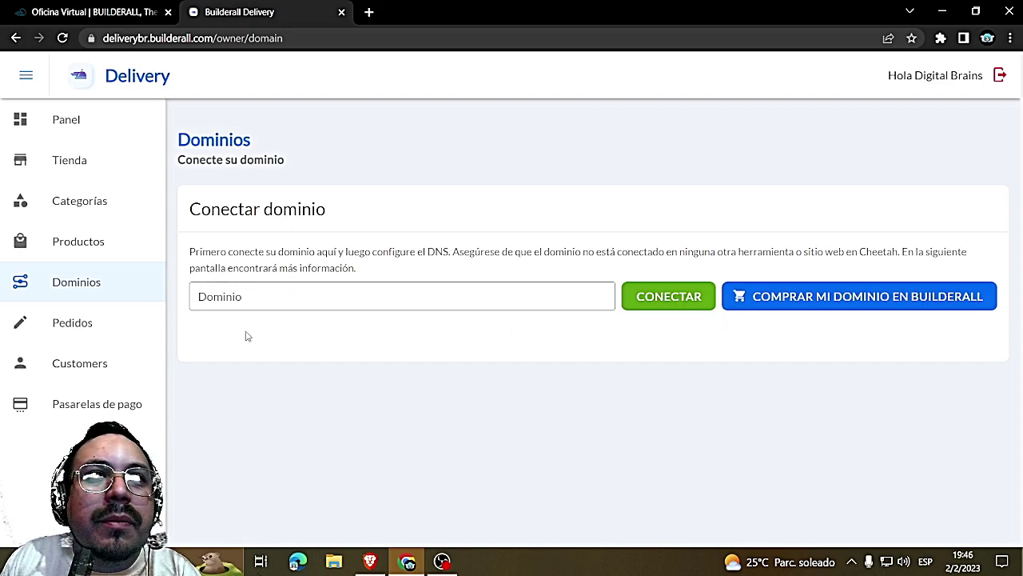
left_click(68, 326)
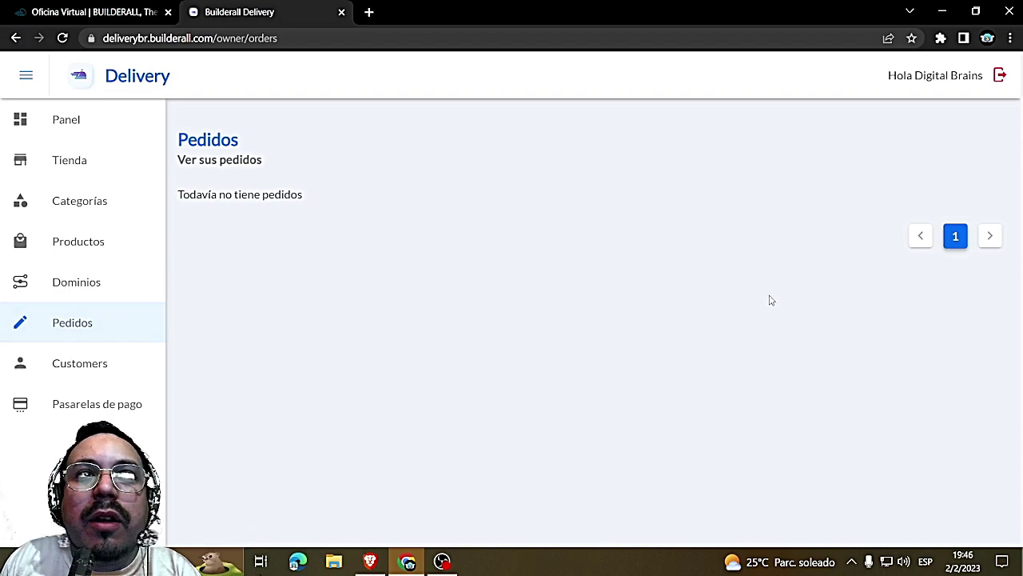
left_click(122, 373)
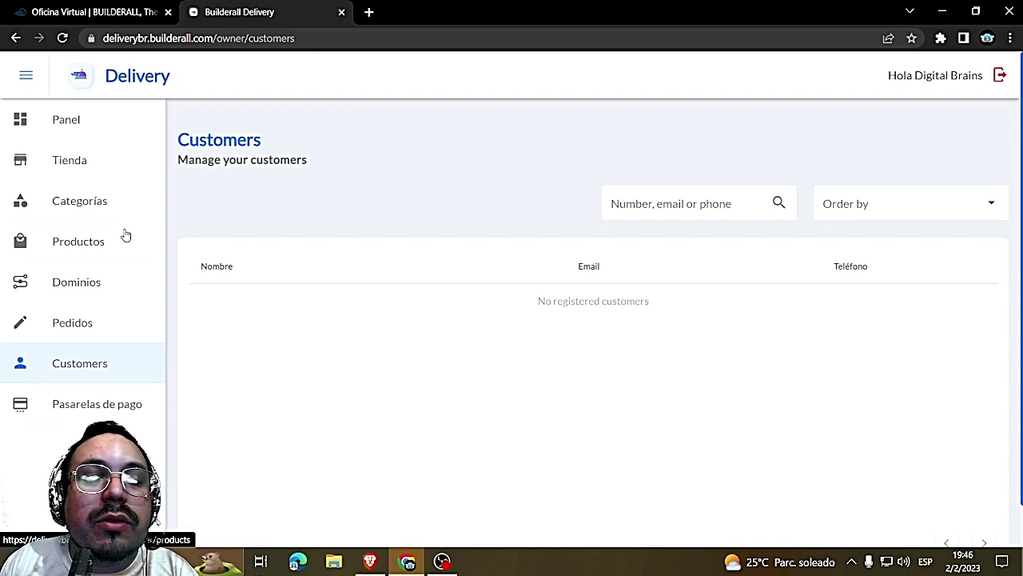
Open the Tienda settings and locate the Registro de clientes obligatorio option under Configuraciones
left_click(95, 170)
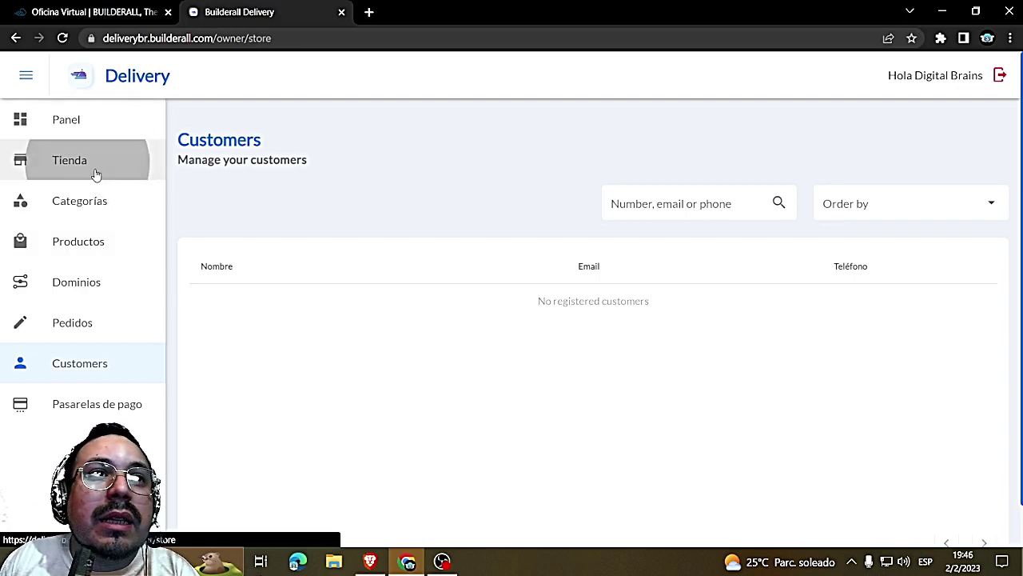
scroll(436, 397, "down", 15)
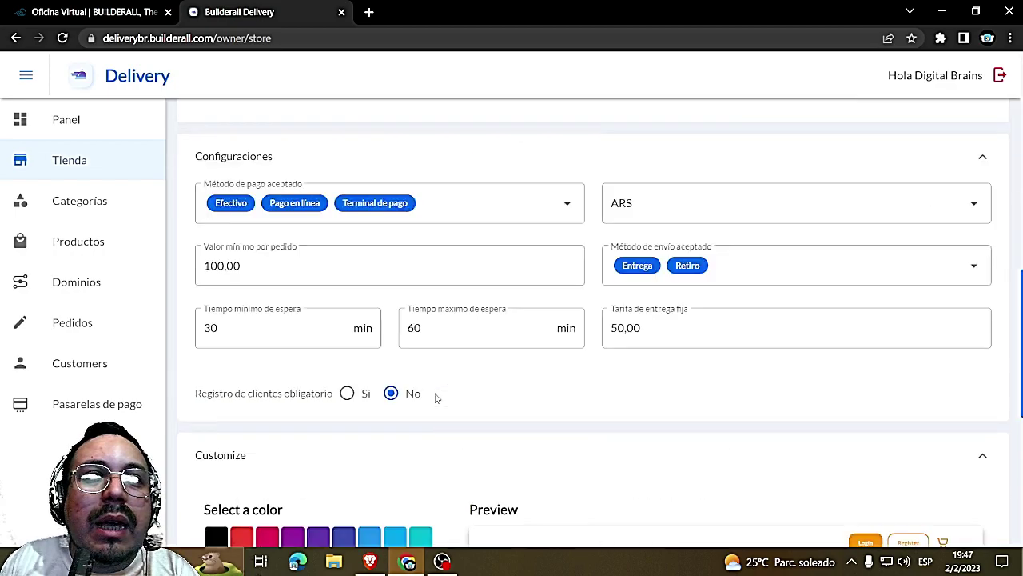
scroll(435, 399, "up", 7)
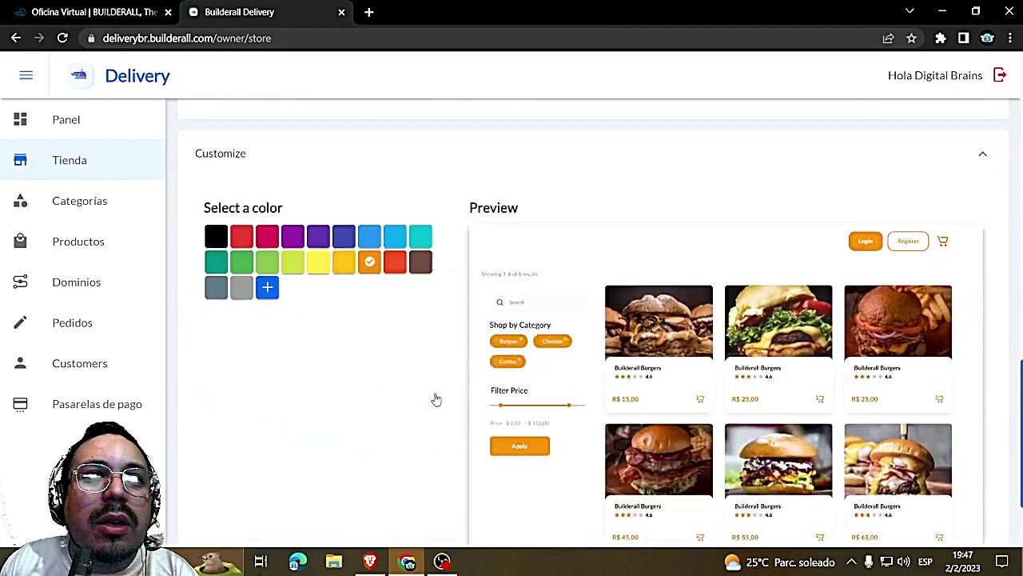
scroll(344, 412, "down", 2)
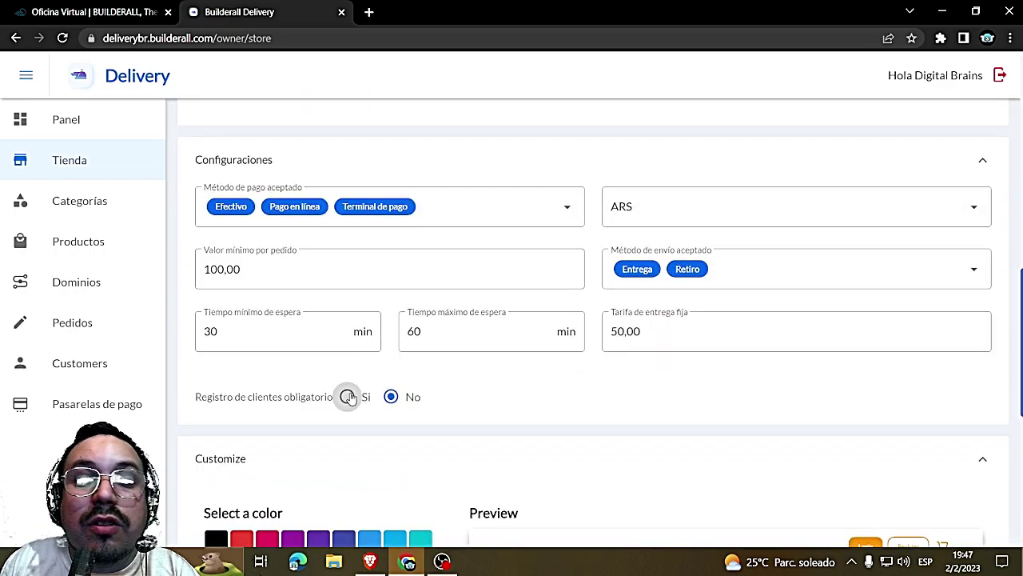
Open Pasarelas de pago, start a new gateway and compare the pagar.me and Stripe options with Tarjeta de crédito and Pix
left_click(83, 364)
left_click(100, 405)
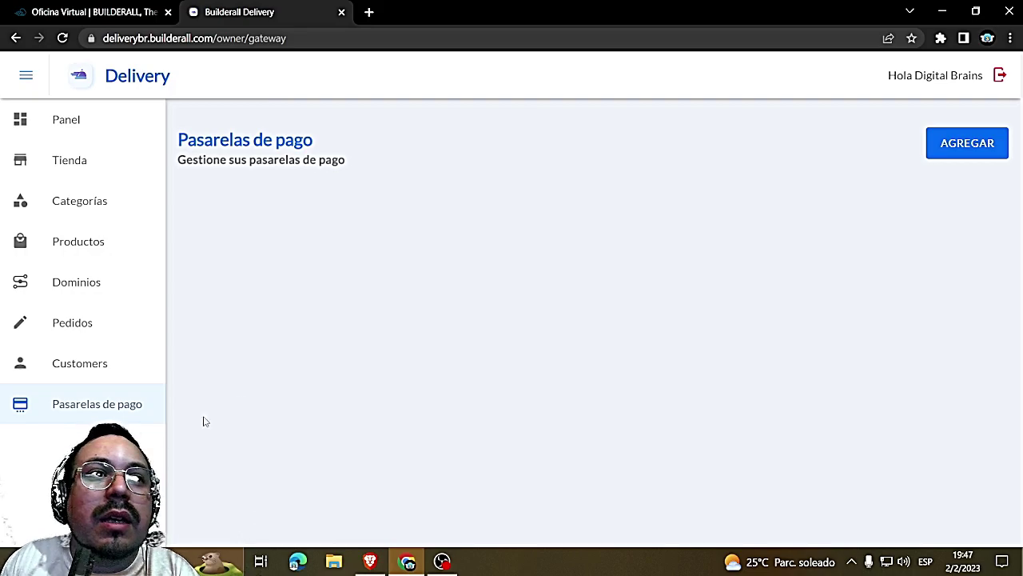
left_click(960, 148)
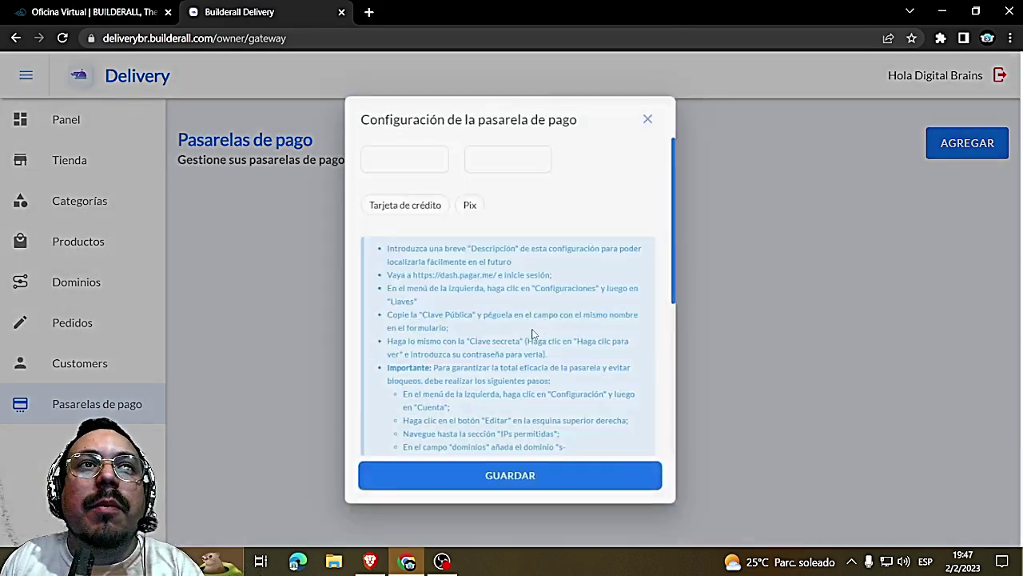
left_click(406, 170)
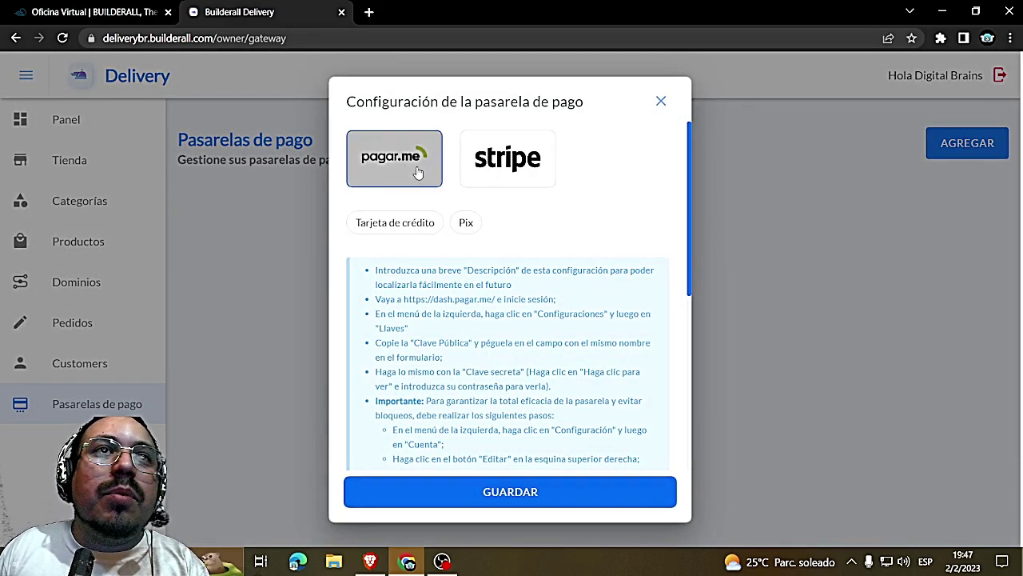
left_click(503, 177)
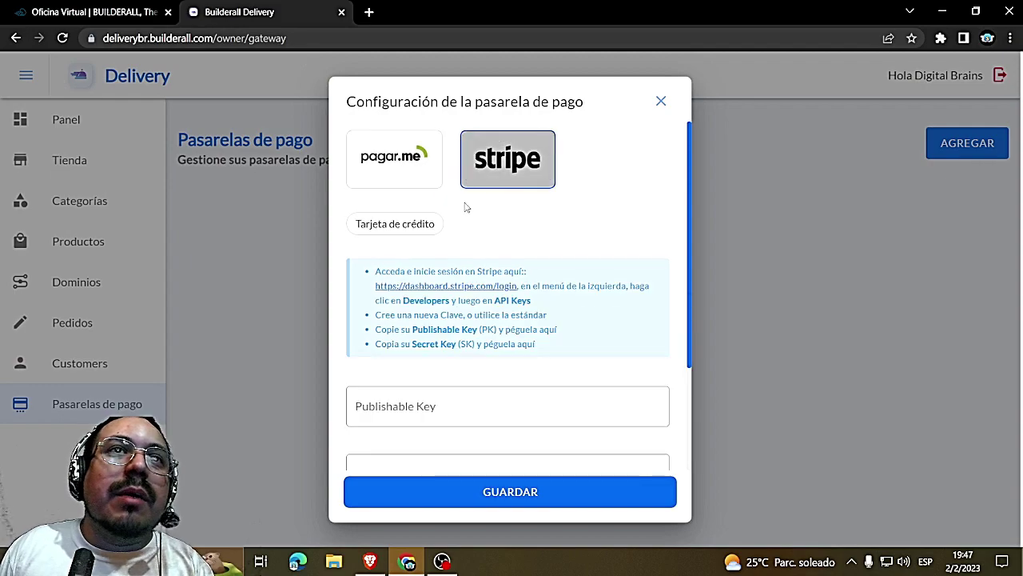
left_click(431, 179)
left_click(430, 230)
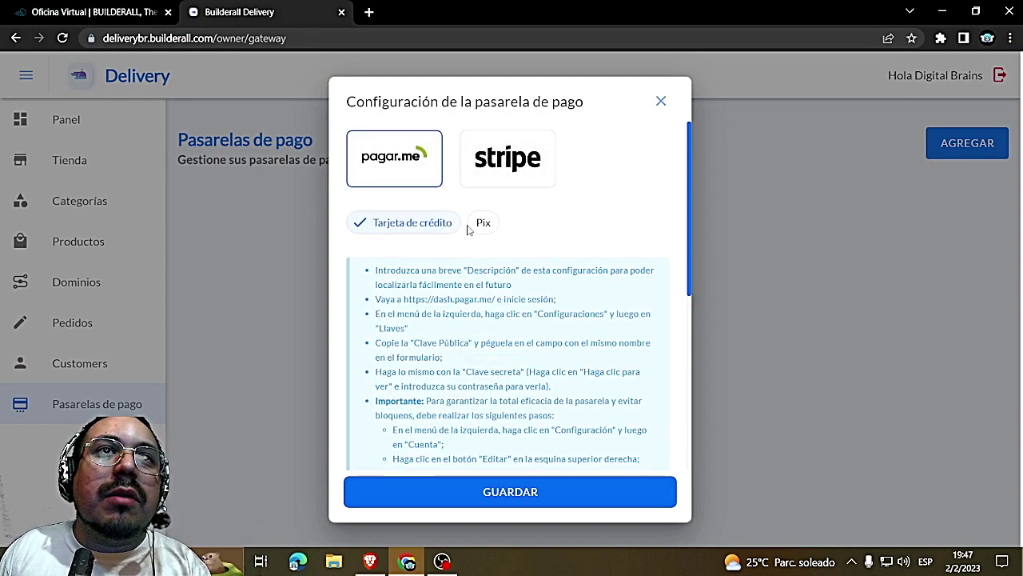
left_click(486, 224)
left_click(463, 174)
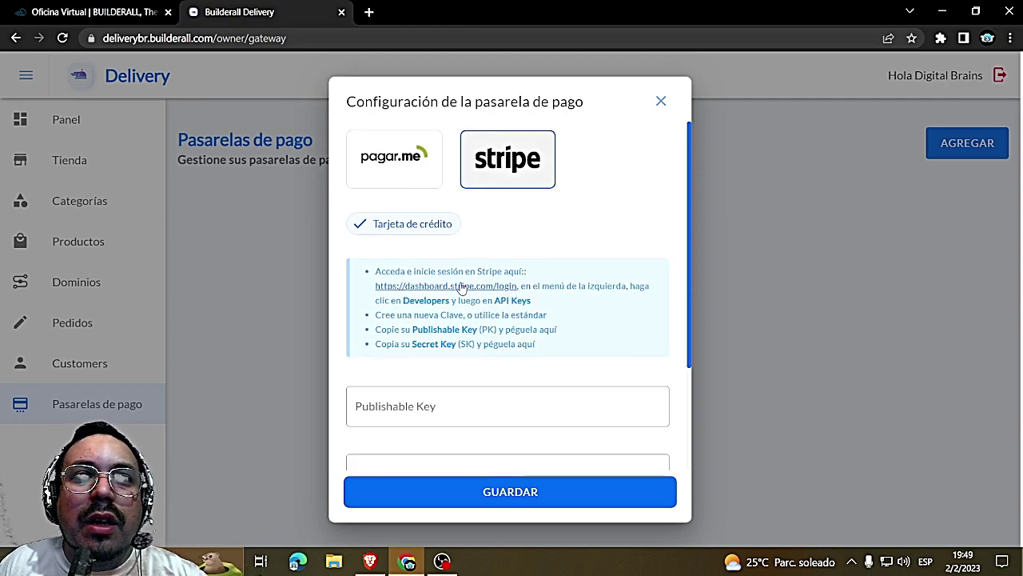
Try to save the Stripe gateway with the Publishable Key and Secret Key empty, and close the gateway configuration
scroll(461, 287, "down", 2)
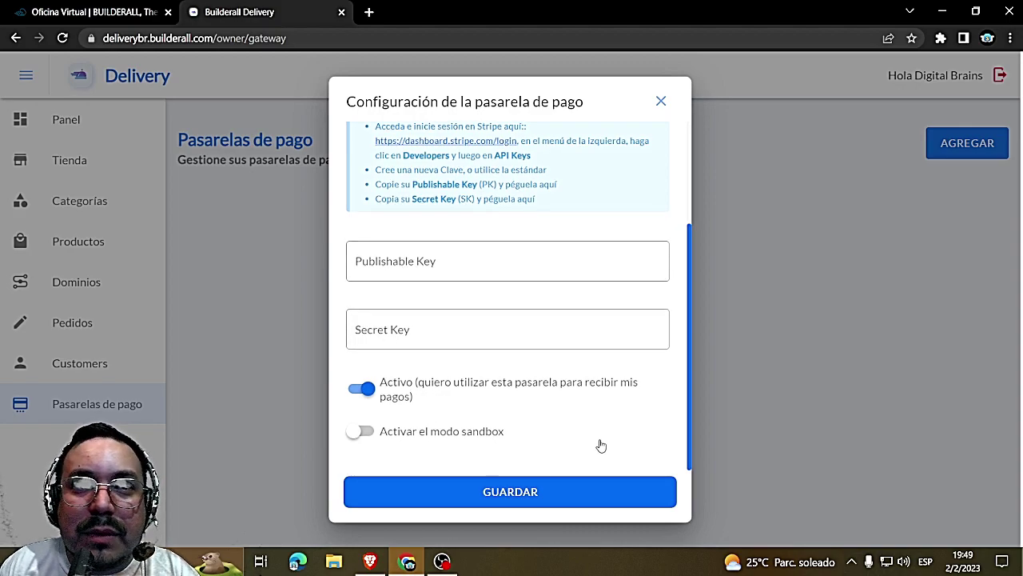
left_click(560, 491)
scroll(683, 426, "up", 3)
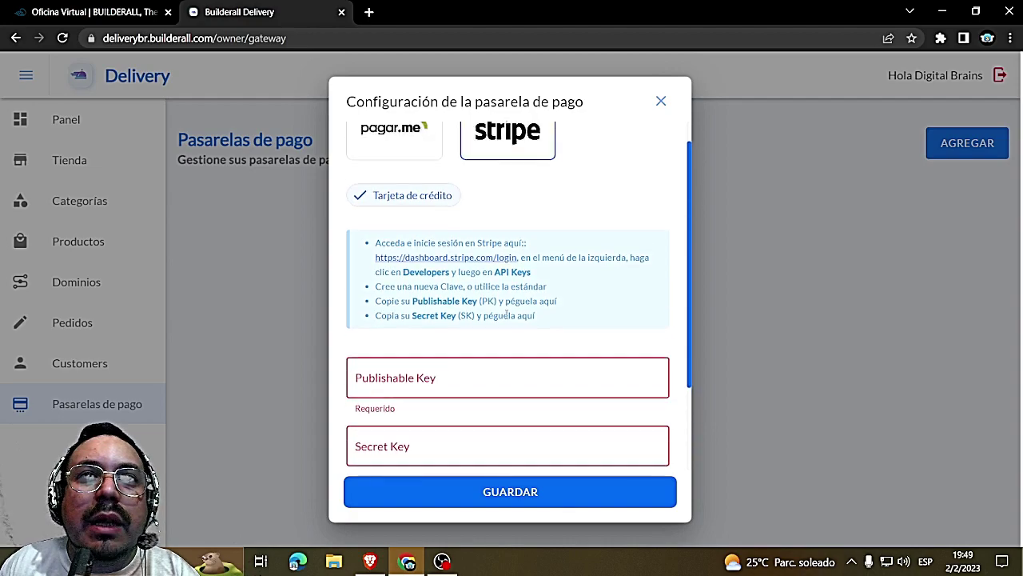
left_click(490, 161)
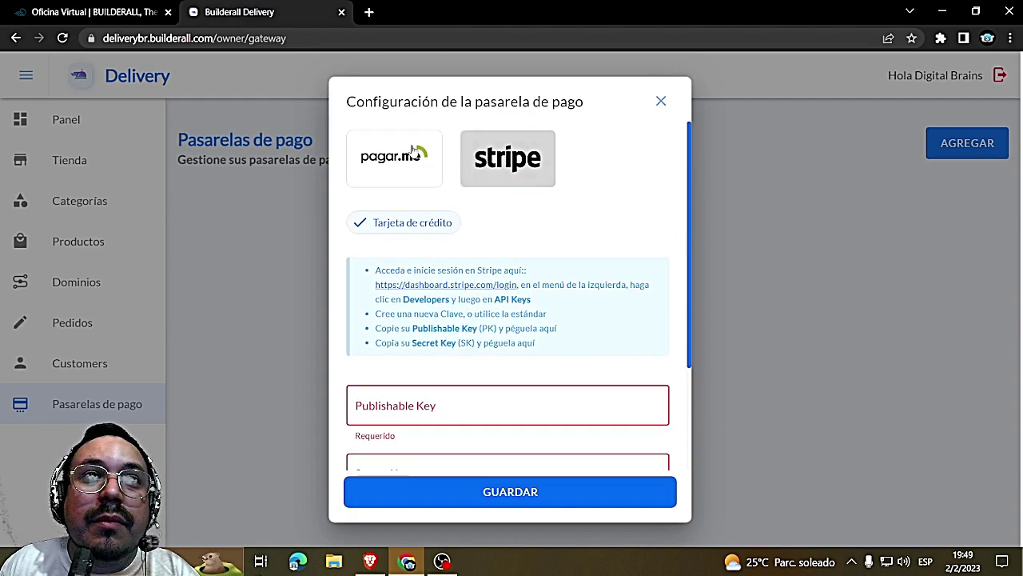
left_click(661, 102)
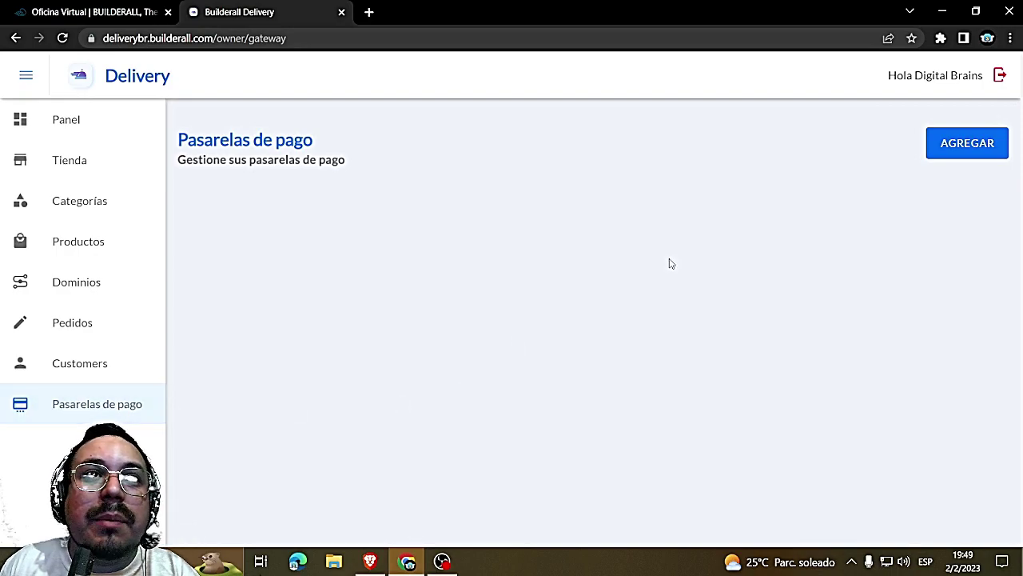
left_click(959, 152)
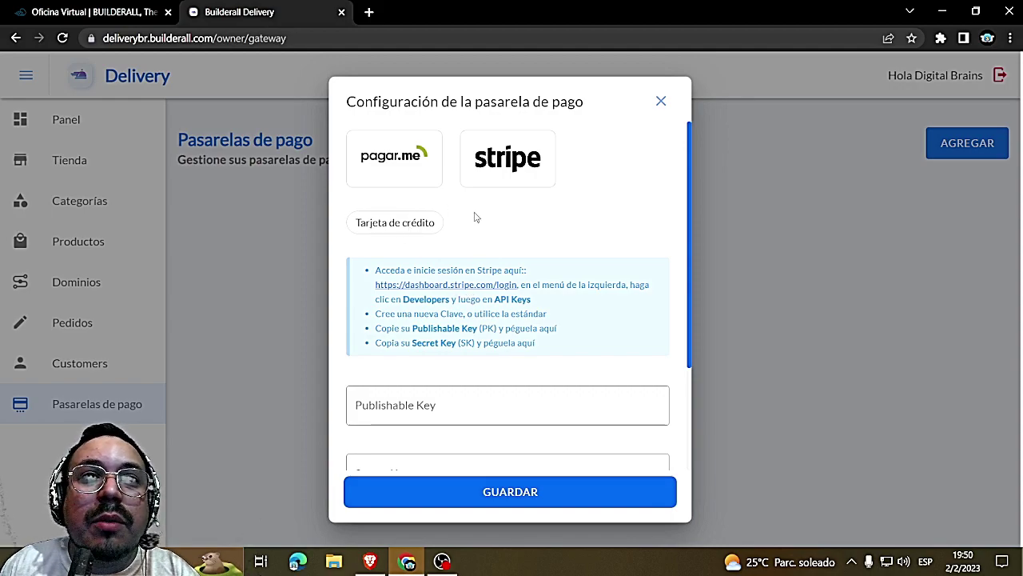
left_click(661, 100)
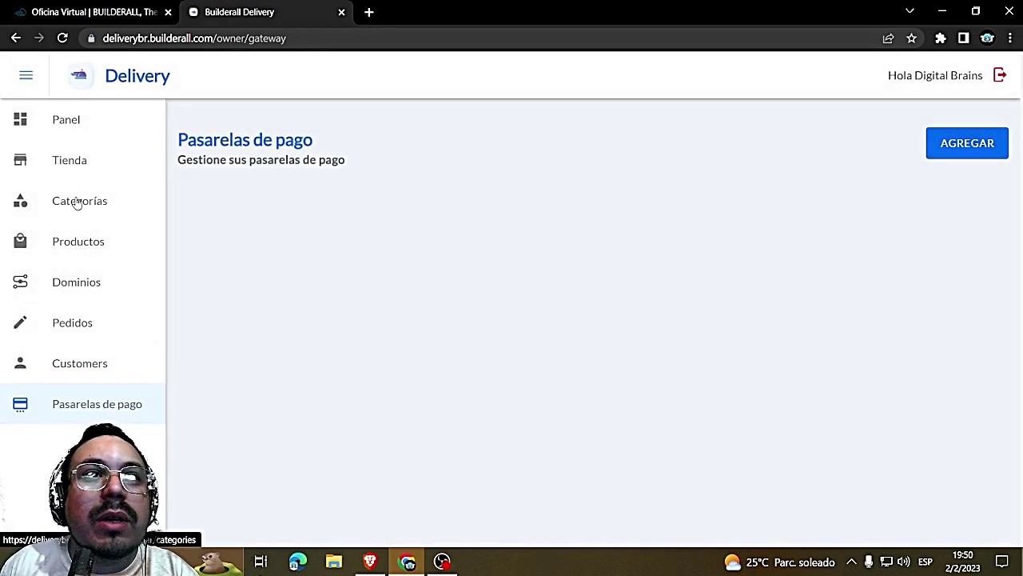
Copy the store link from the Panel dashboard and open the COCINA EL GLOTON storefront in a new browser tab
left_click(72, 162)
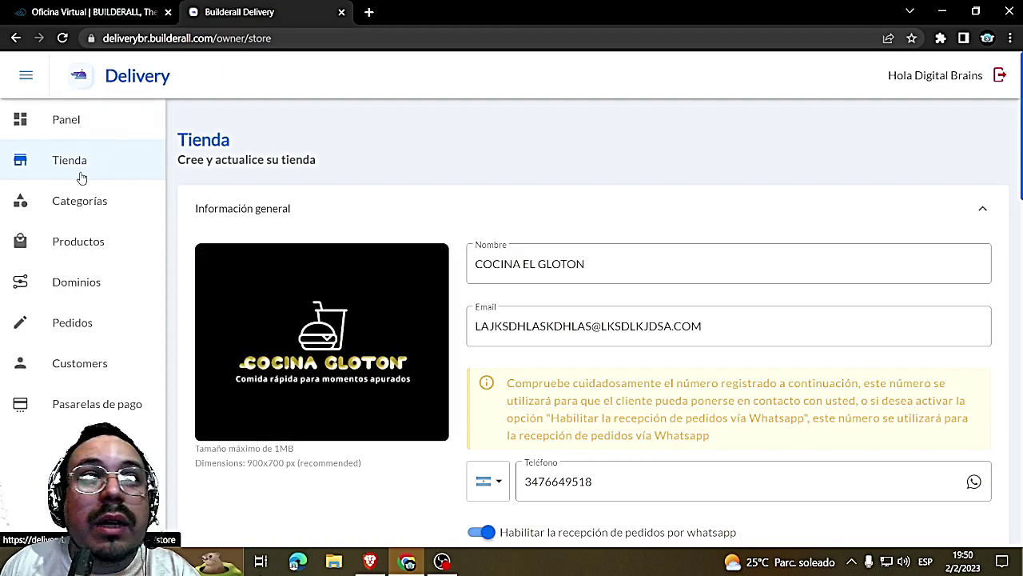
left_click(83, 122)
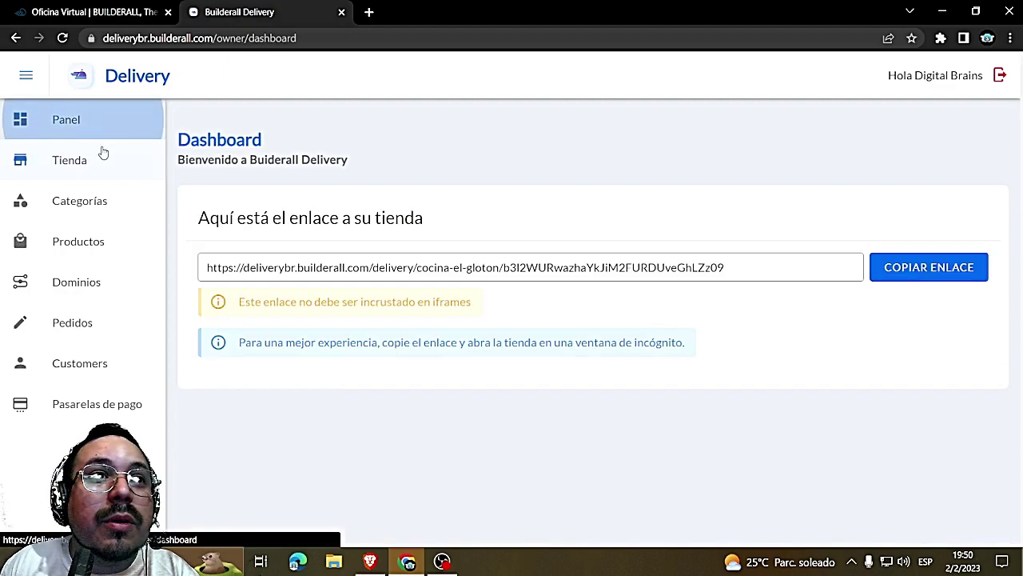
left_click(912, 278)
left_click(369, 12)
right_click(353, 37)
left_click(409, 156)
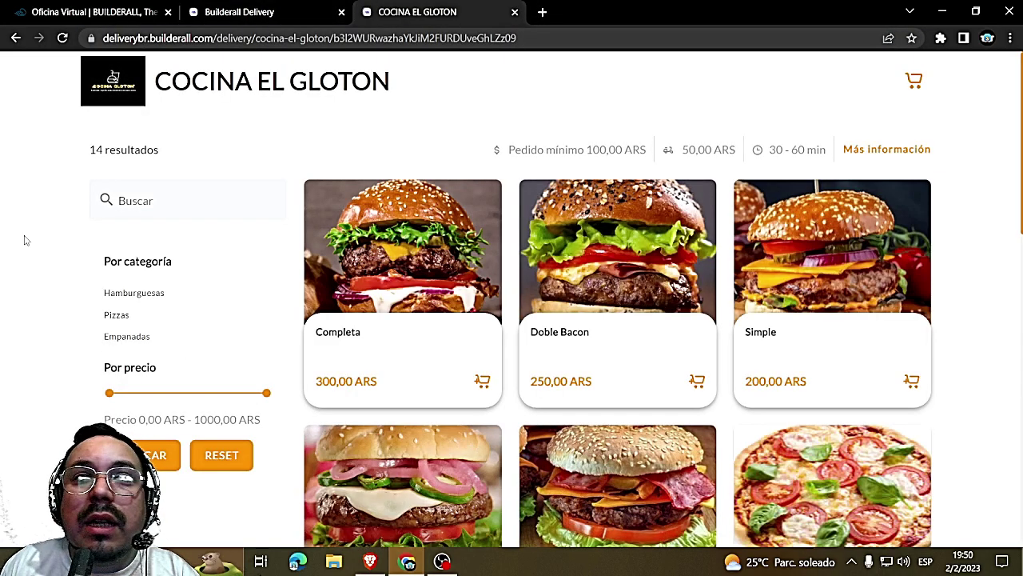
Filter the storefront by Hamburguesas, Pizzas and Empanadas, and narrow it down to Empanadas only
left_click(155, 293)
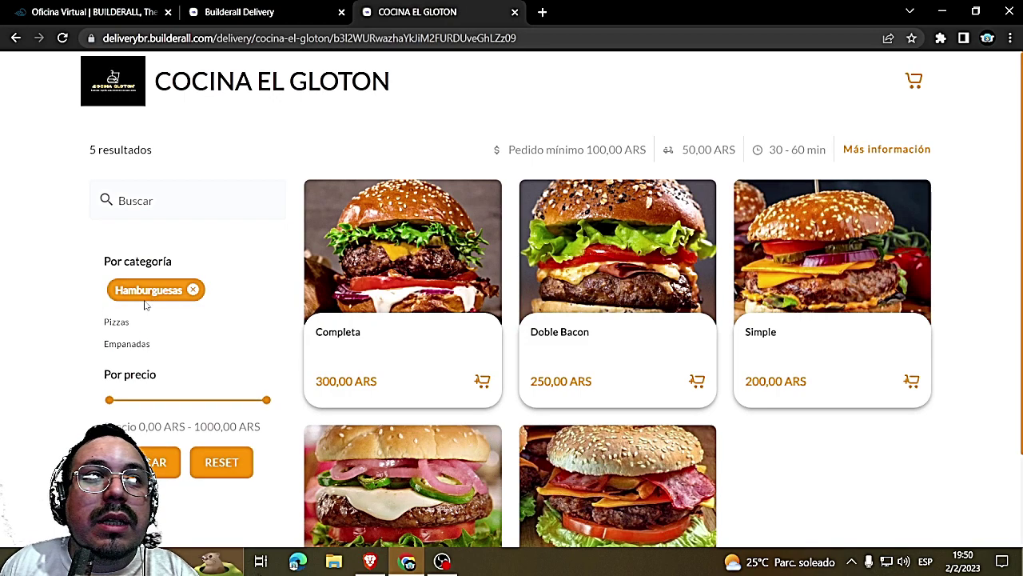
left_click(115, 323)
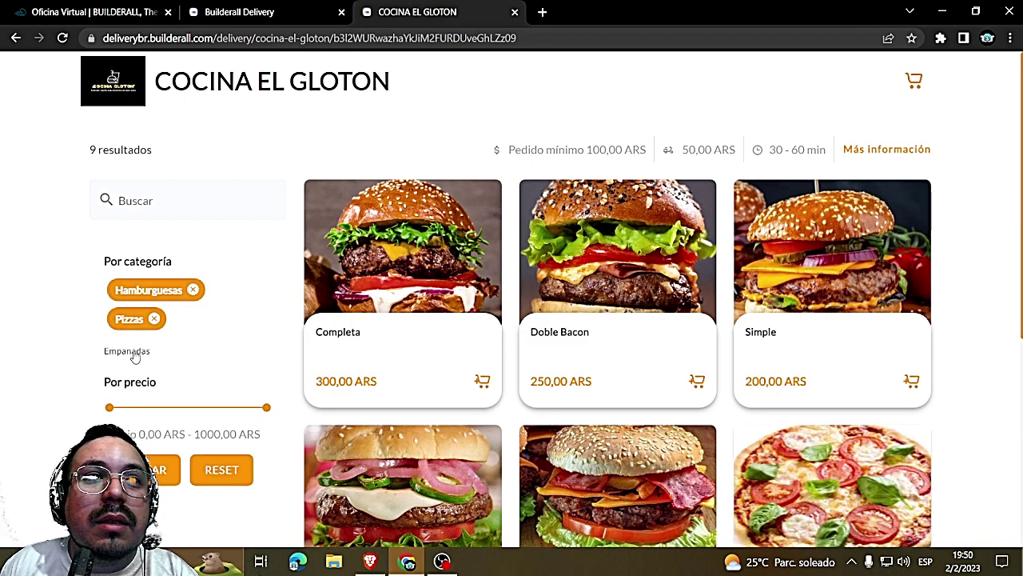
left_click(134, 354)
left_click(192, 290)
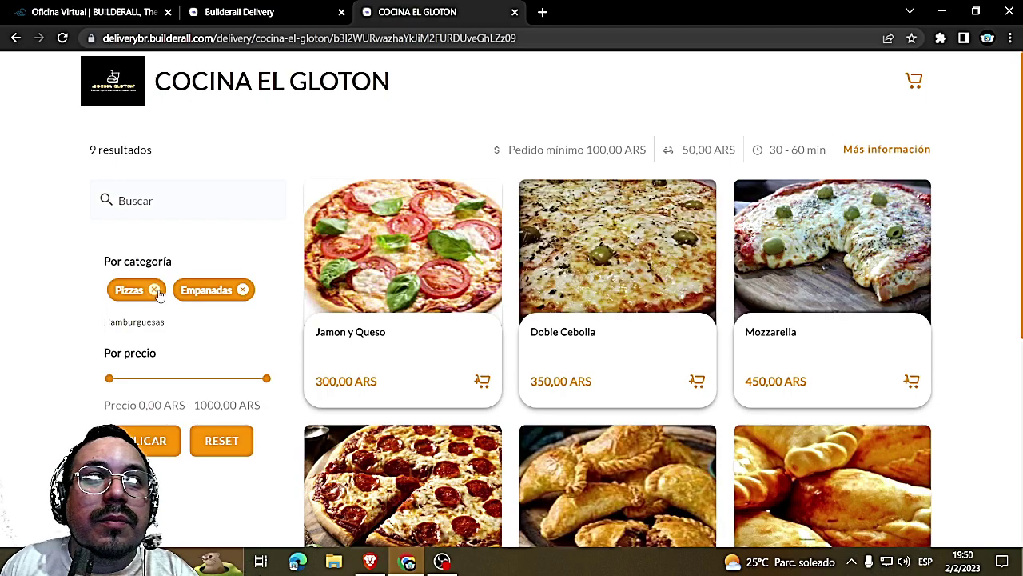
left_click(156, 291)
scroll(863, 420, "down", 2)
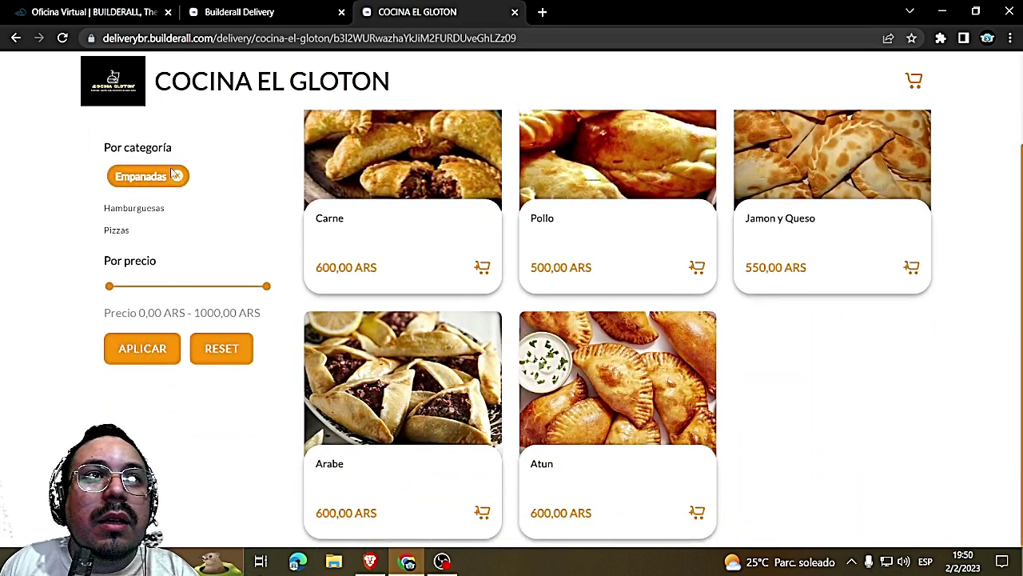
Replace the Empanadas filter to view the Hamburguesas products and the Pizzas products on their own
left_click(177, 175)
left_click(131, 177)
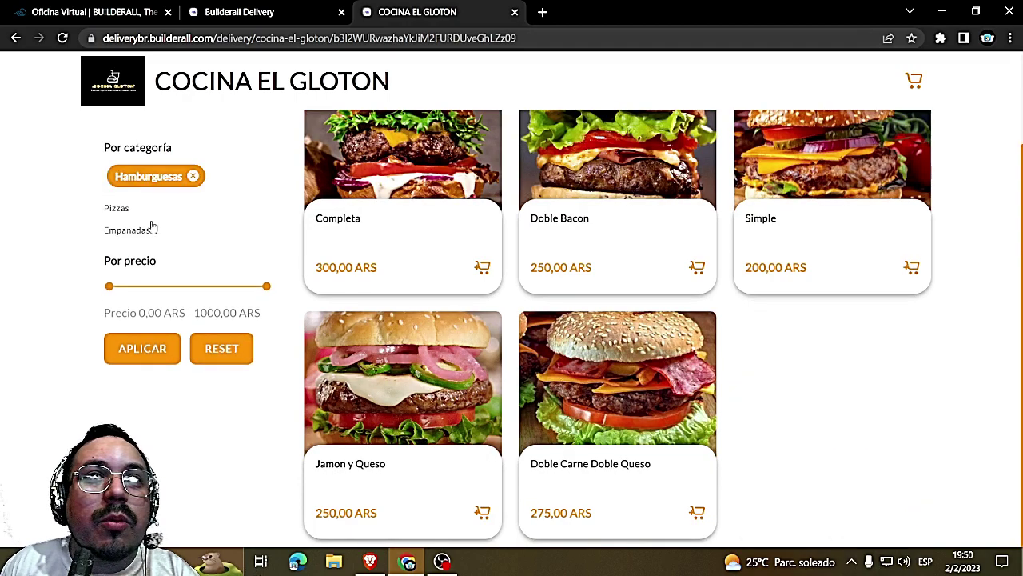
left_click(194, 175)
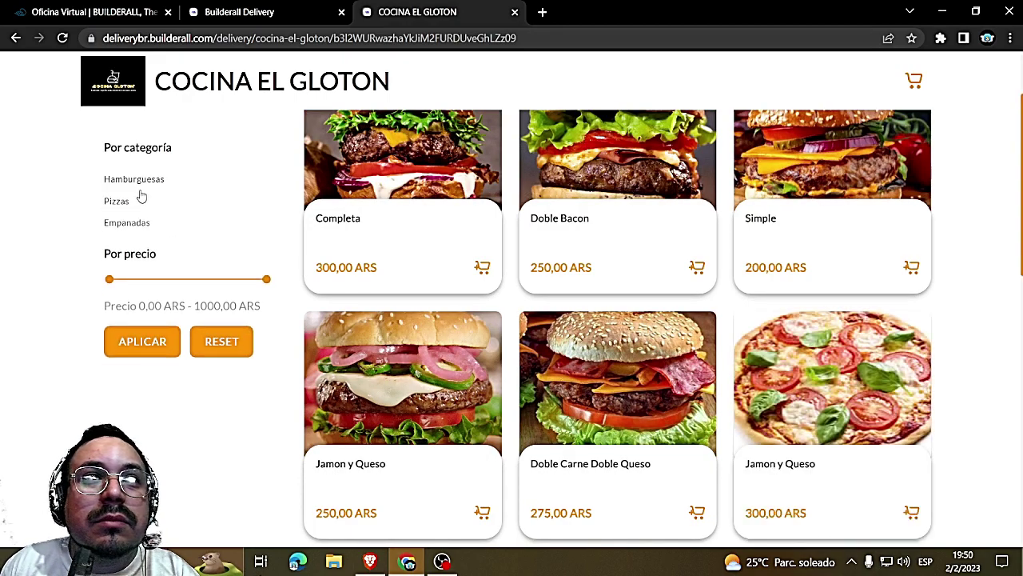
left_click(120, 203)
scroll(585, 332, "up", 2)
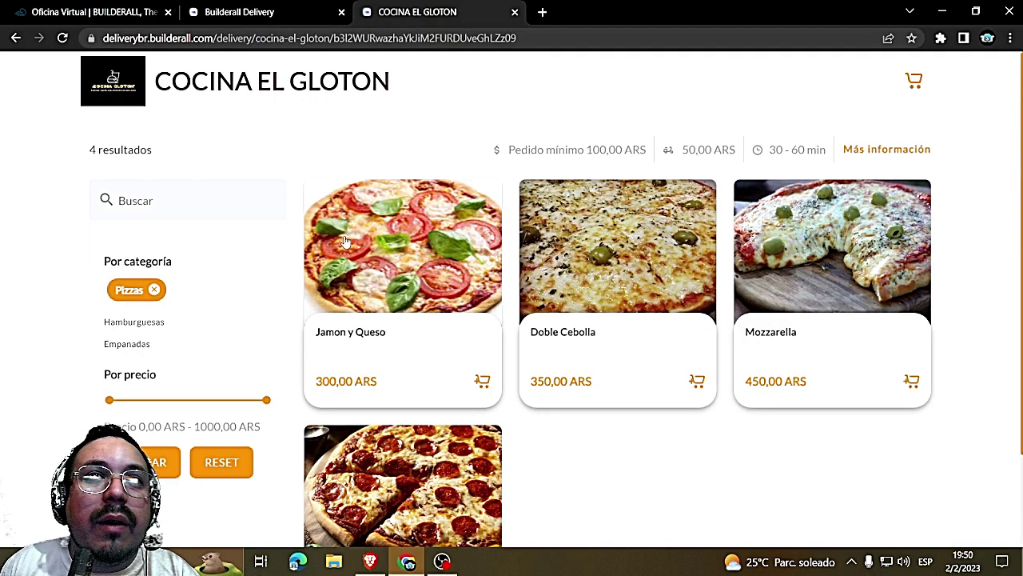
Clear the Pizzas filter and look over the store's complete product catalogue
left_click(155, 291)
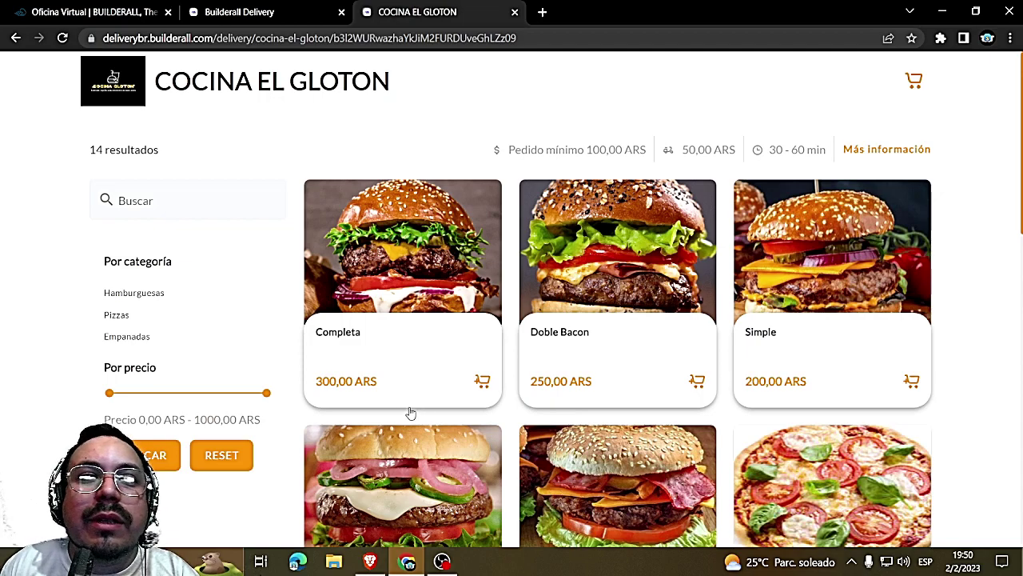
scroll(711, 320, "down", 9)
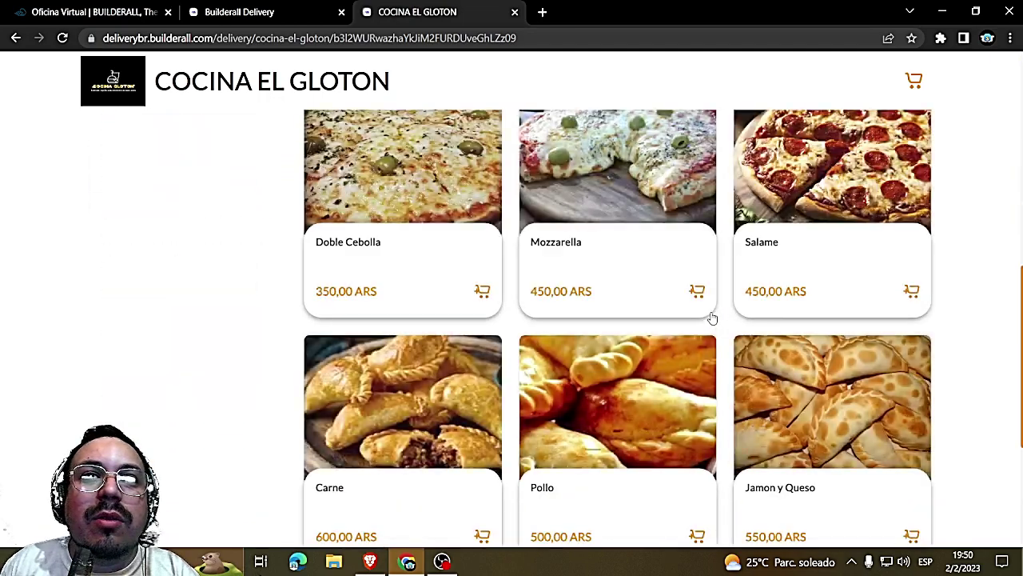
scroll(711, 318, "down", 2)
scroll(711, 318, "up", 7)
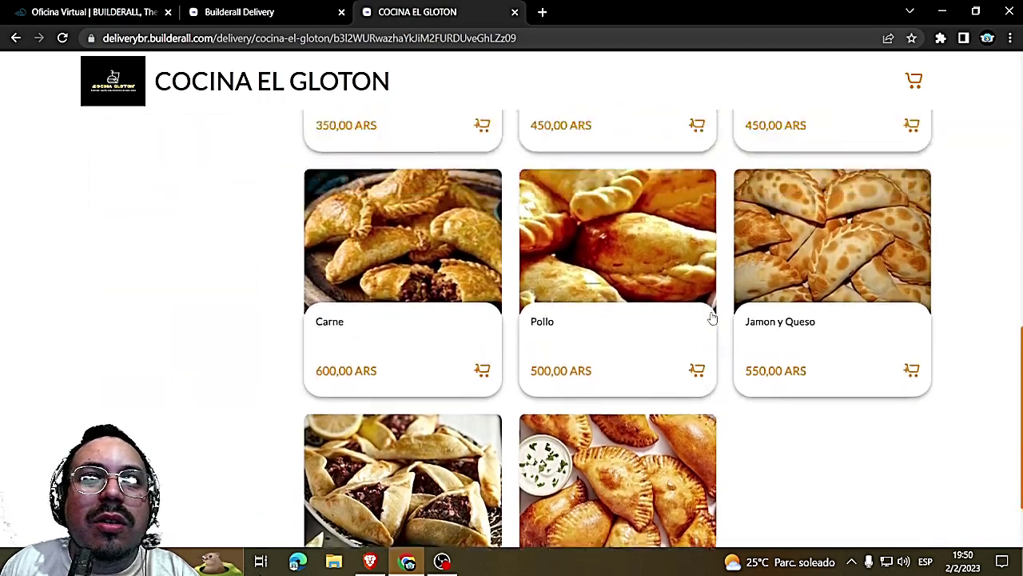
scroll(711, 318, "up", 4)
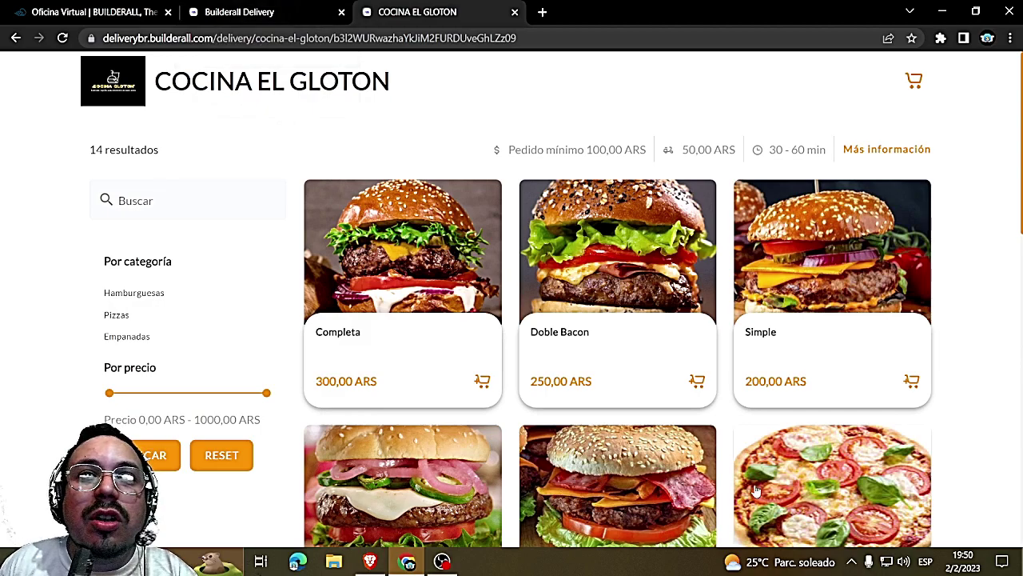
Open Magazine Builder from the Builderall office, close the Delivery dashboard tab and switch to the Magazines tab
left_click(94, 12)
mouse_move(555, 83)
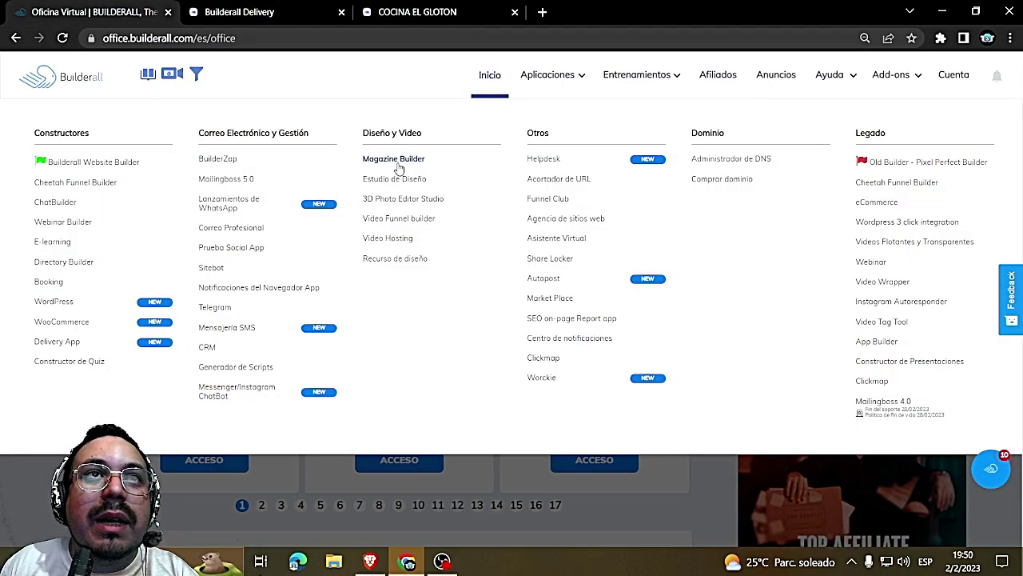
left_click(396, 160)
left_click(467, 15)
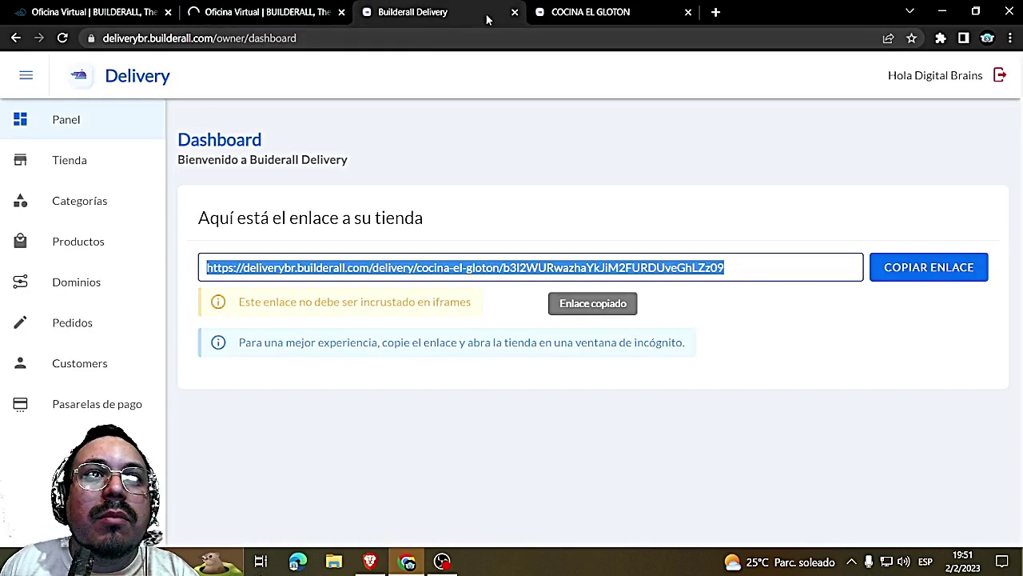
left_click(516, 14)
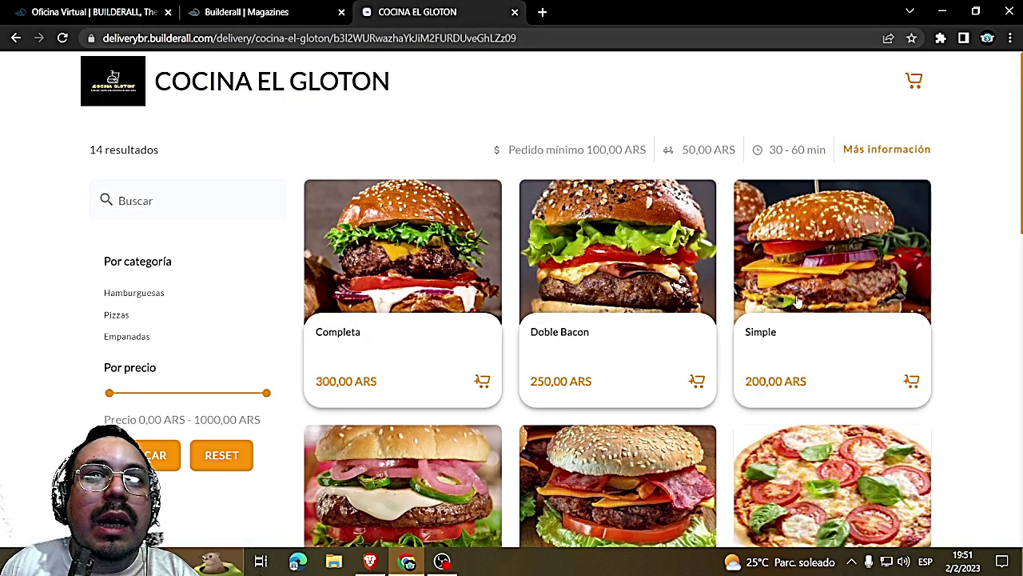
left_click(254, 11)
Enter Cocina El Gloton as the title of the new magazine
scroll(254, 165, "down", 3)
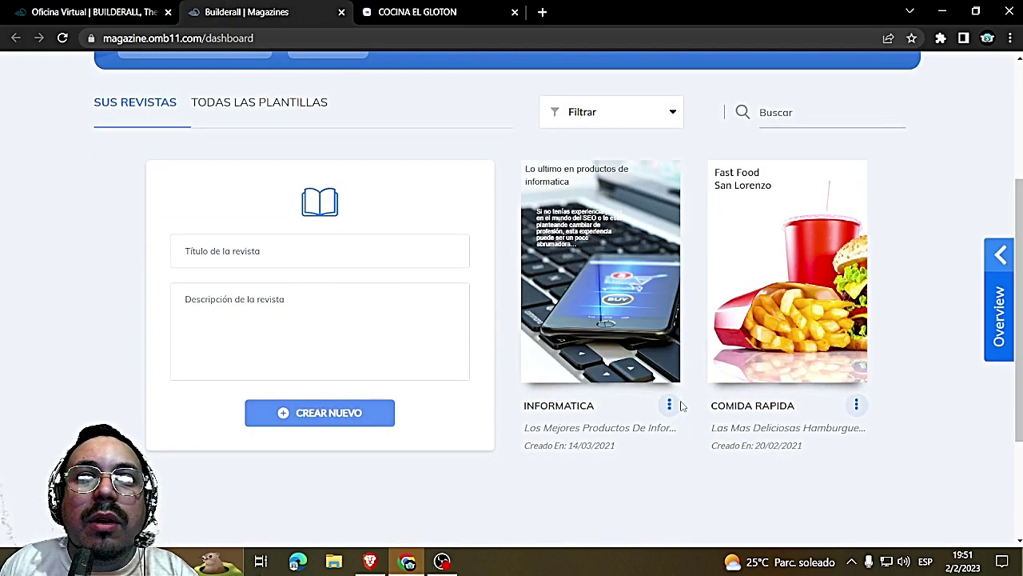
left_click(856, 405)
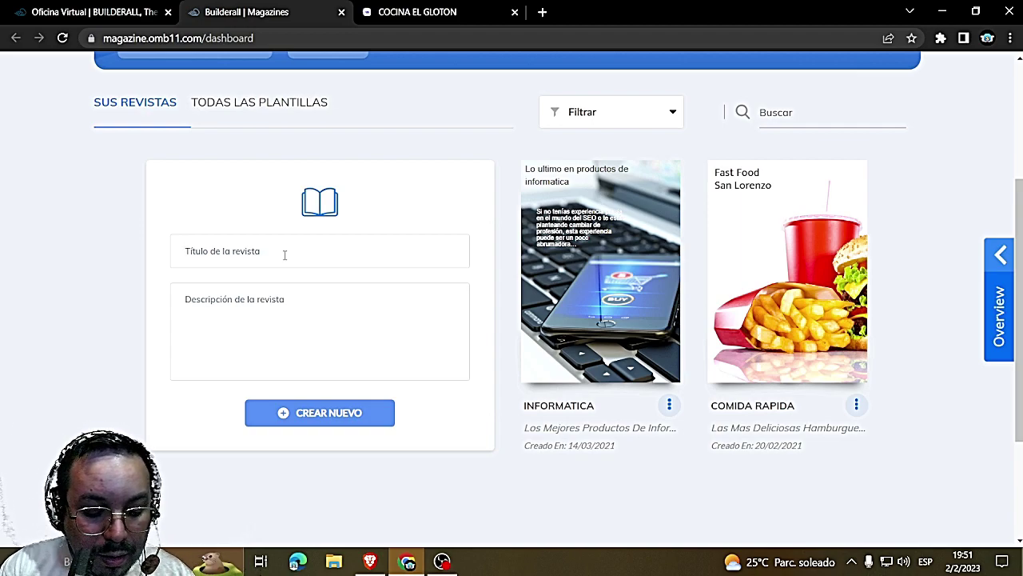
type("Cocina El Gloton")
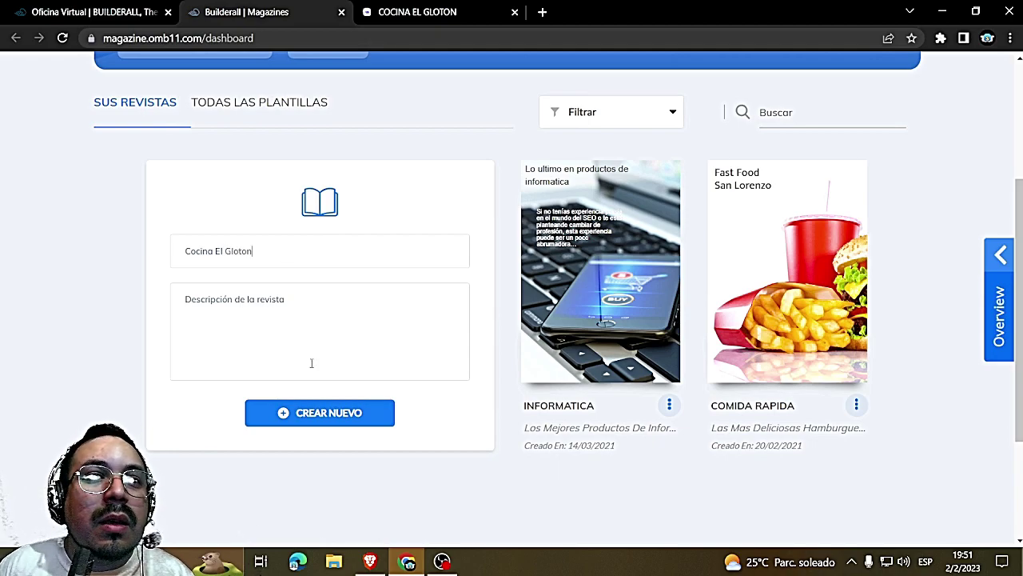
Switch to ChatGPT and send the prompt "Dame una descripcion para un negocio de comidas que se llama Cocina el Gloton"
left_click(369, 562)
scroll(577, 352, "up", 10)
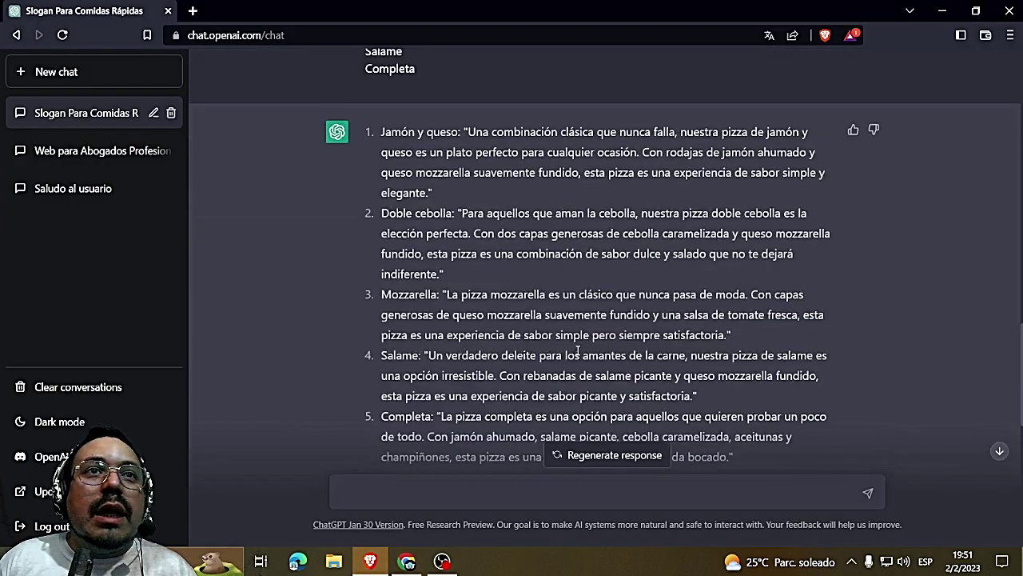
scroll(577, 352, "up", 15)
scroll(577, 349, "up", 3)
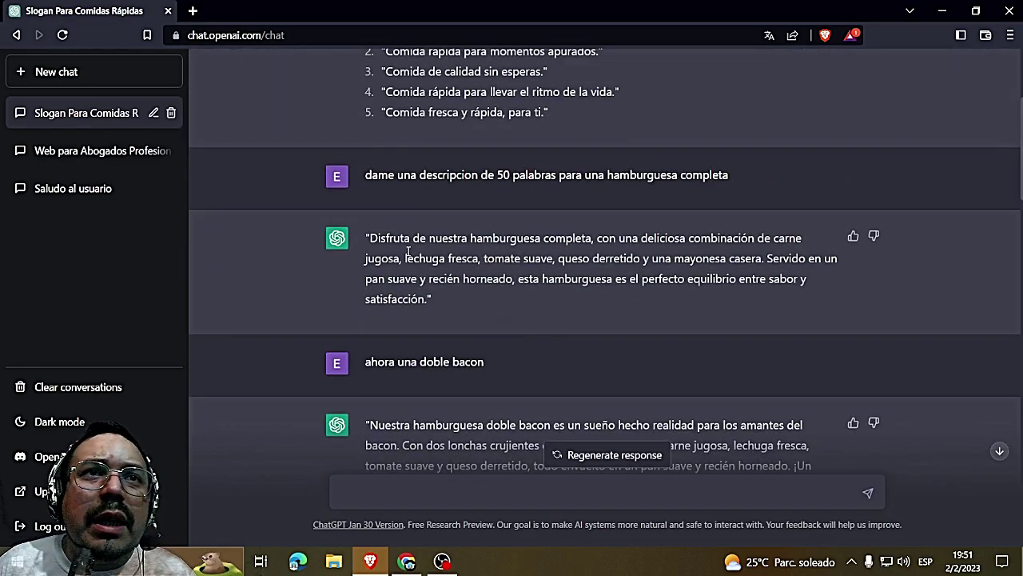
scroll(394, 244, "up", 3)
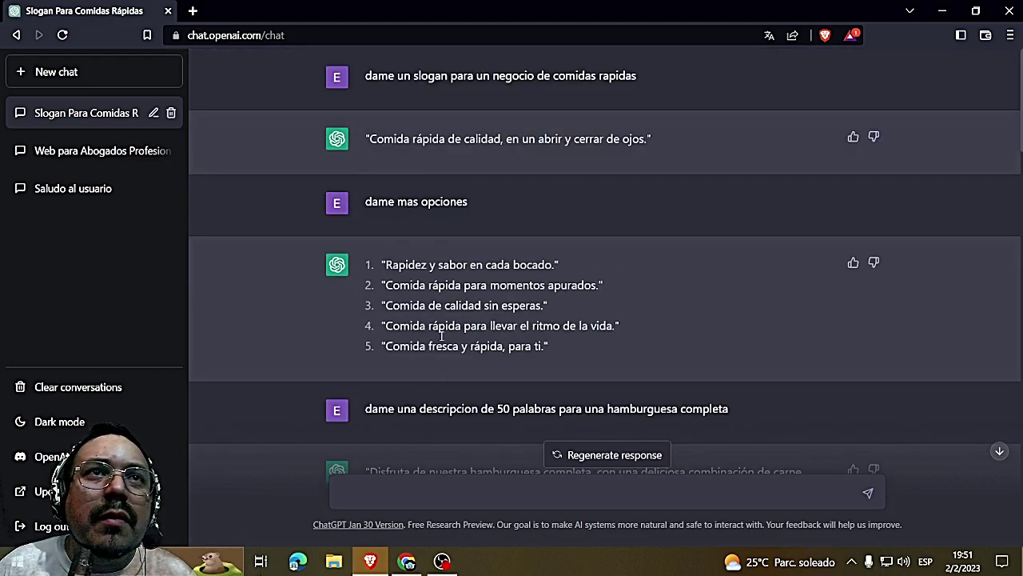
type("ame una descripcion para un ne")
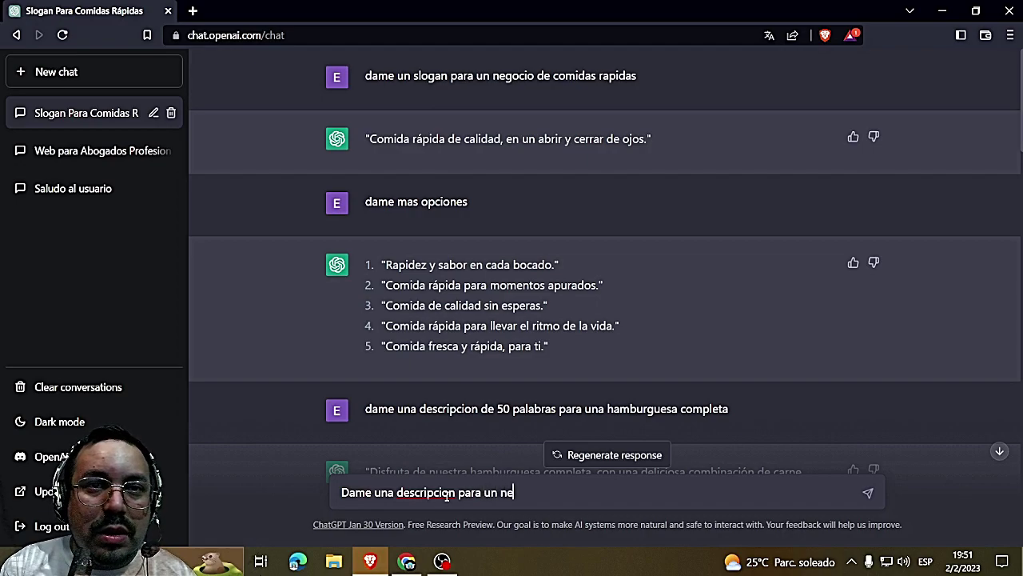
type("gocio de commid")
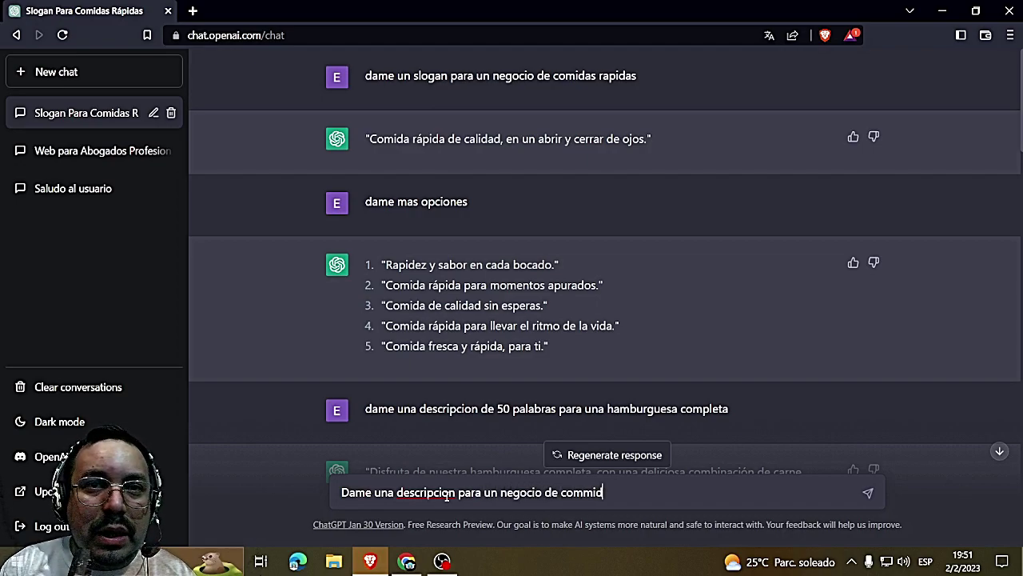
key("BackSpace")
key("BackSpace")
key("BackSpace")
type("idas que se llama Cocina el Gloton")
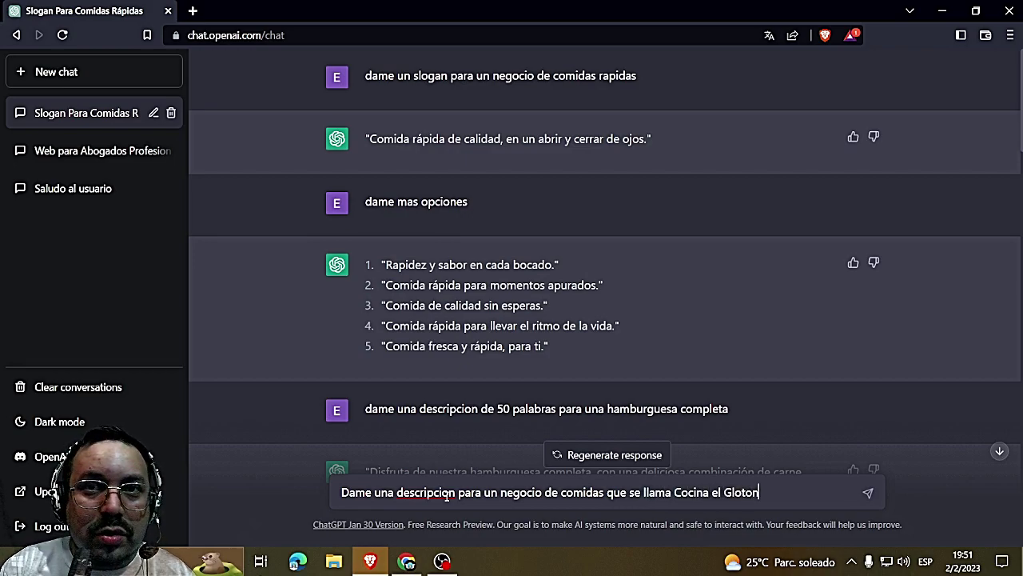
key("Return")
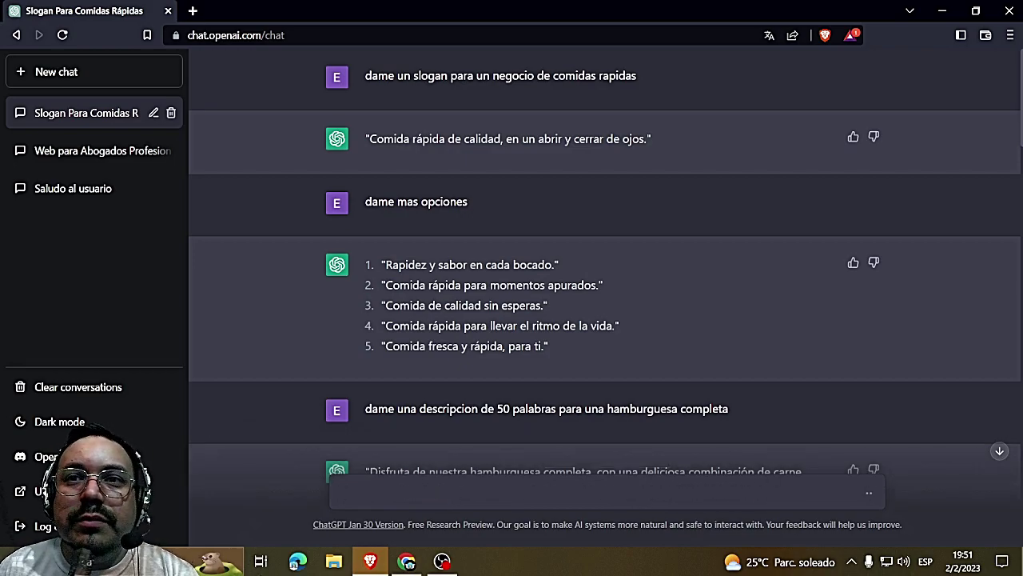
Copy the description of Cocina el Glotón from ChatGPT's newest reply
left_click(999, 451)
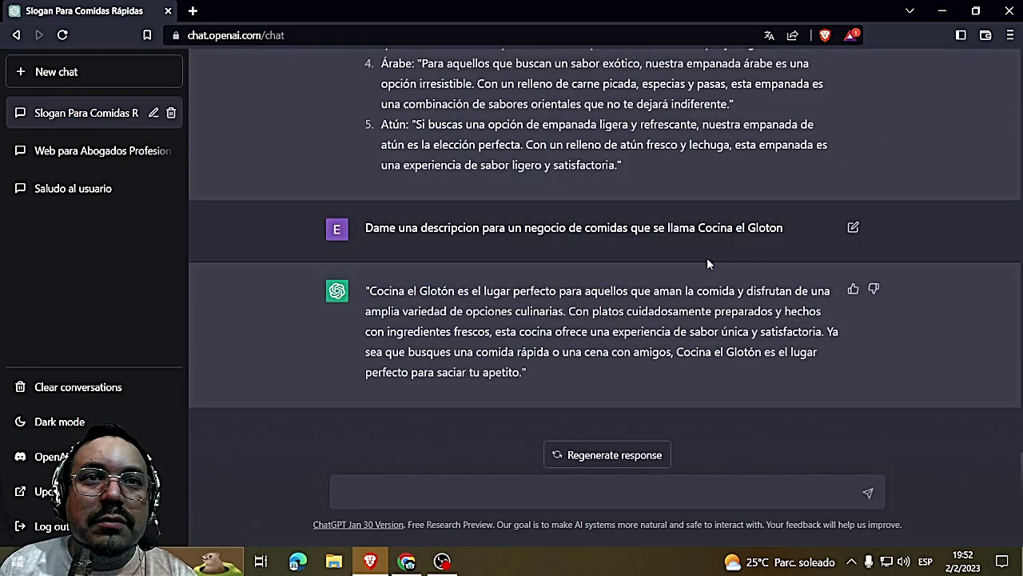
left_click_drag(368, 288, 518, 376)
right_click(518, 366)
left_click(531, 372)
Return to Magazine Builder, paste the copied text as the magazine's description and create the magazine
left_click(407, 561)
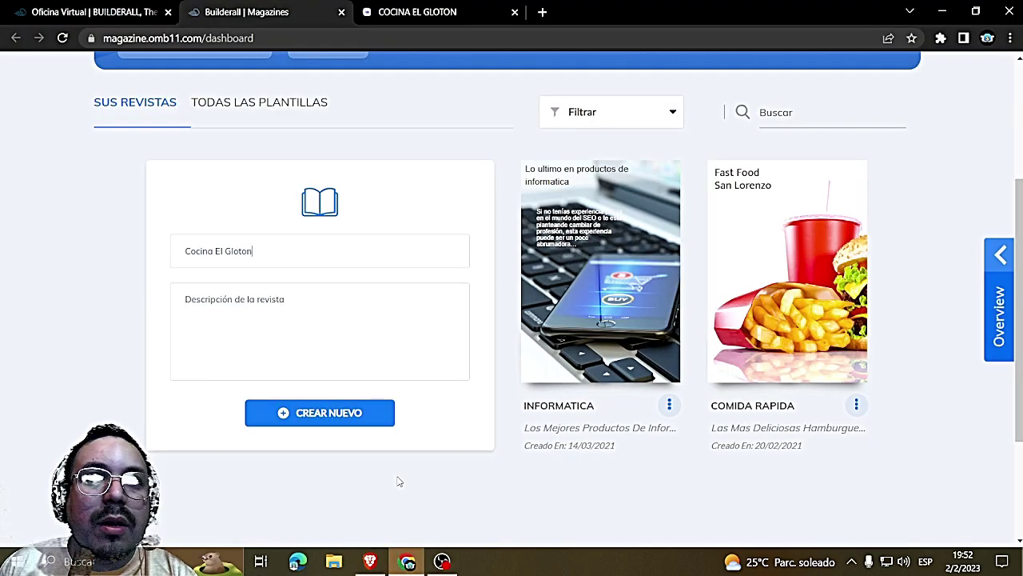
left_click(296, 297)
key("ctrl+v")
left_click(382, 415)
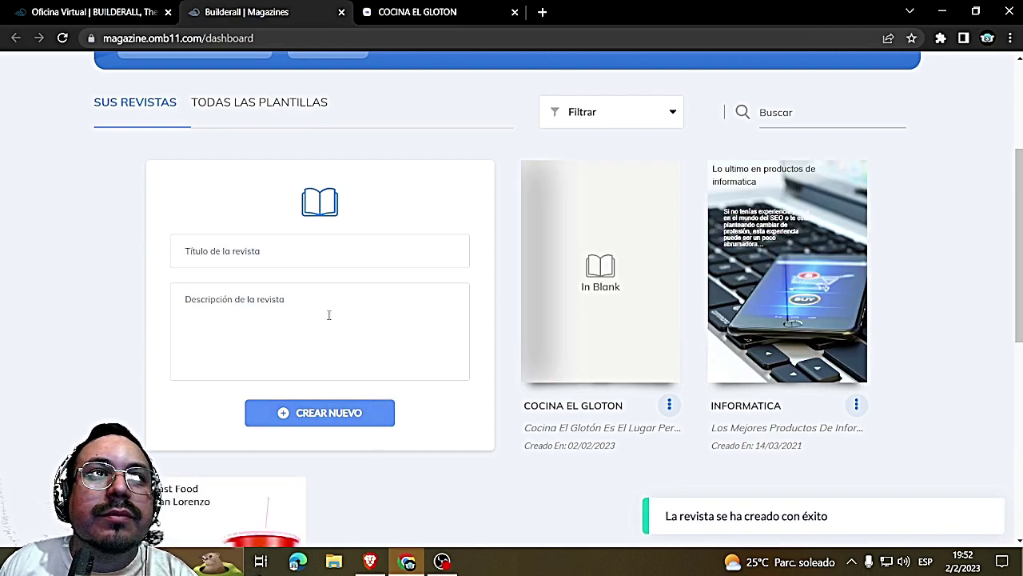
Open the new Cocina El Gloton magazine in the editor
scroll(559, 264, "down", 1)
left_click(670, 334)
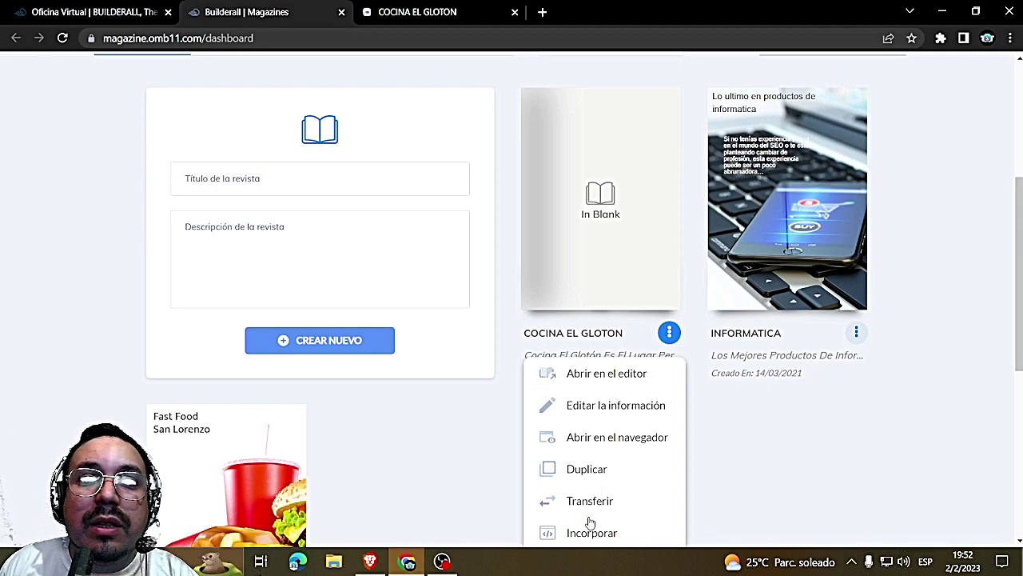
left_click(606, 375)
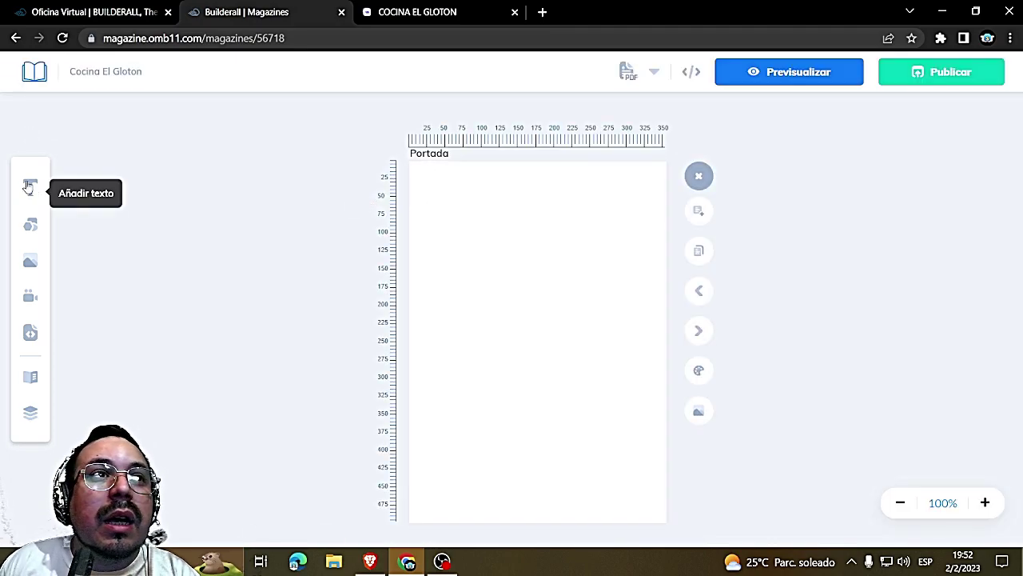
right_click(537, 270)
left_click(489, 349)
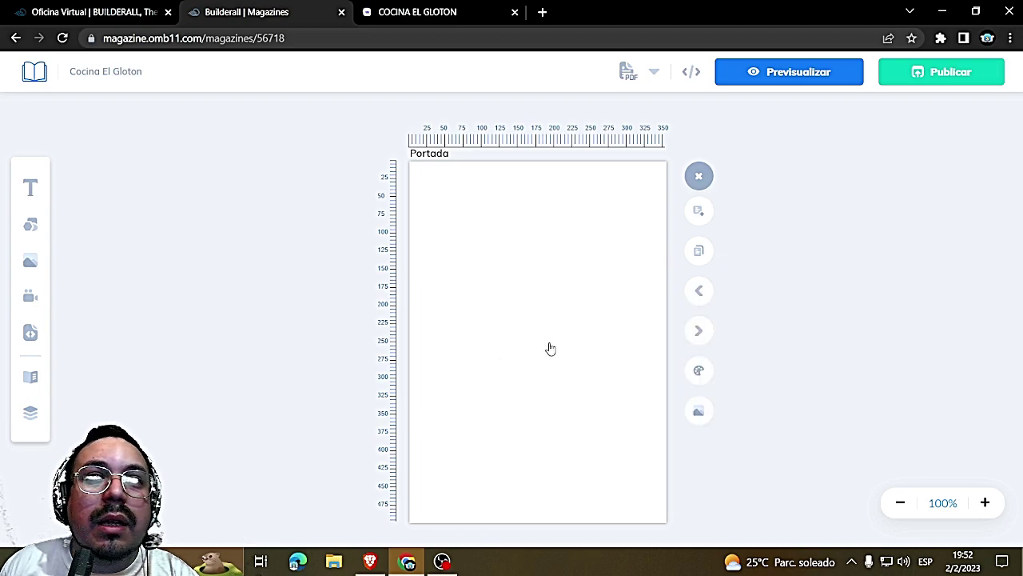
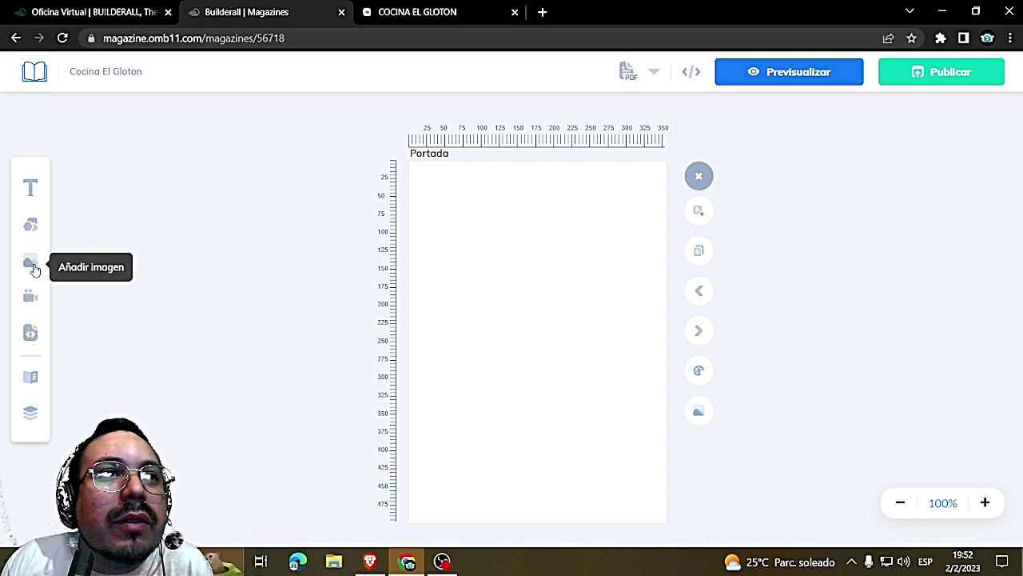
Add an image element to the cover page and remove it again
left_click_drag(324, 309, 580, 328)
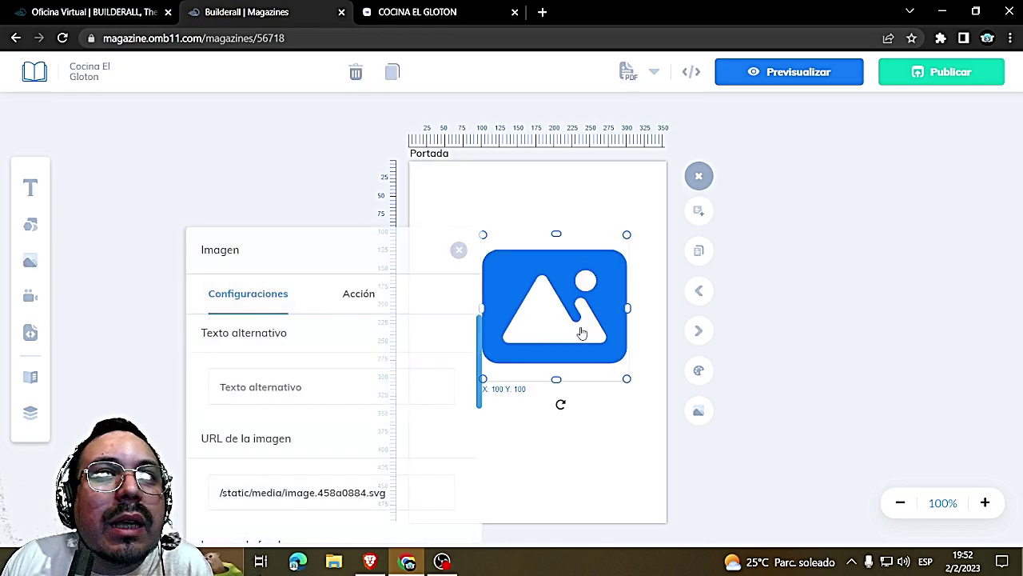
left_click(459, 251)
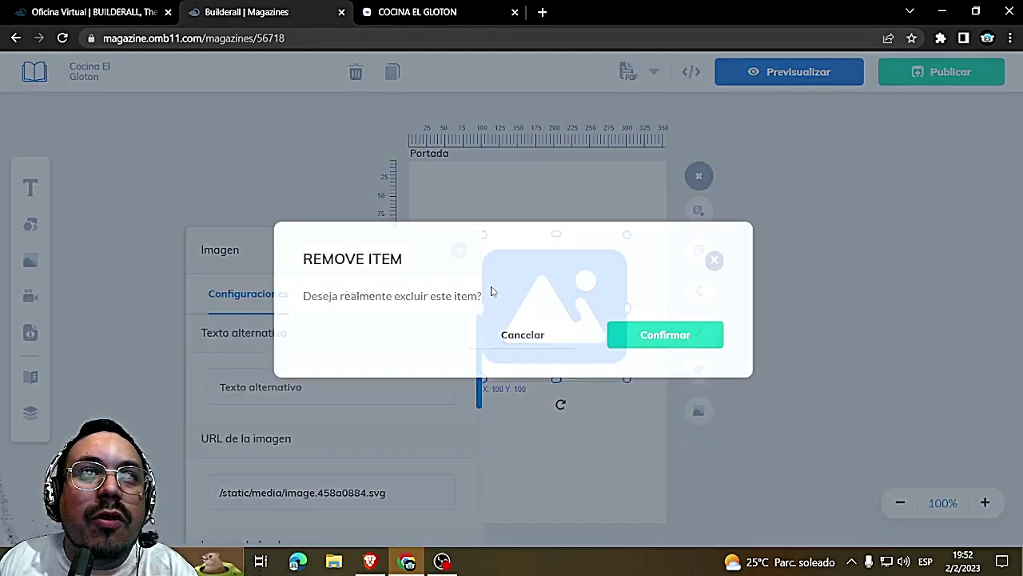
left_click(667, 345)
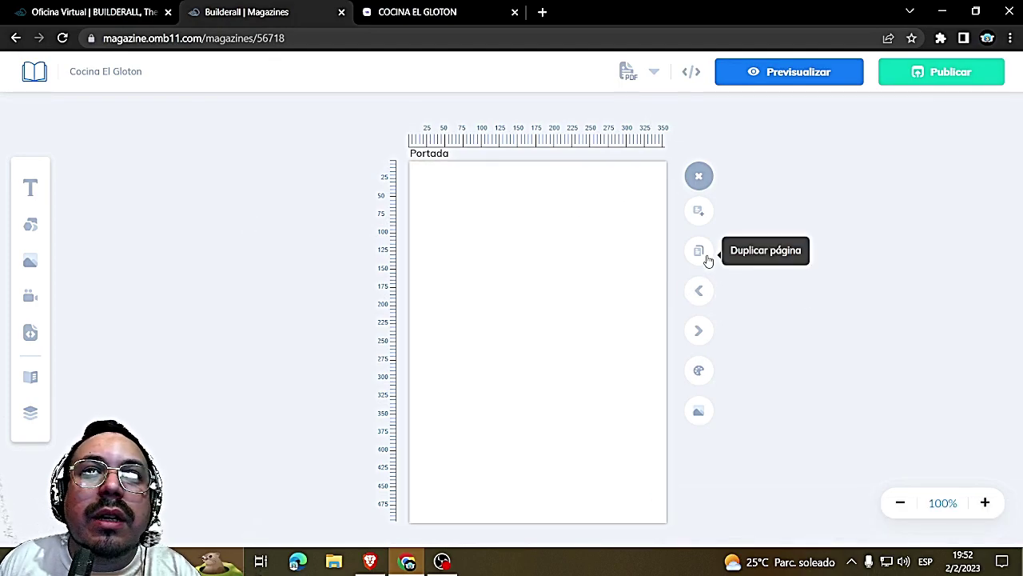
Open the image library for the cover page's background, and open Canva in a new browser tab to start a new design
left_click(698, 411)
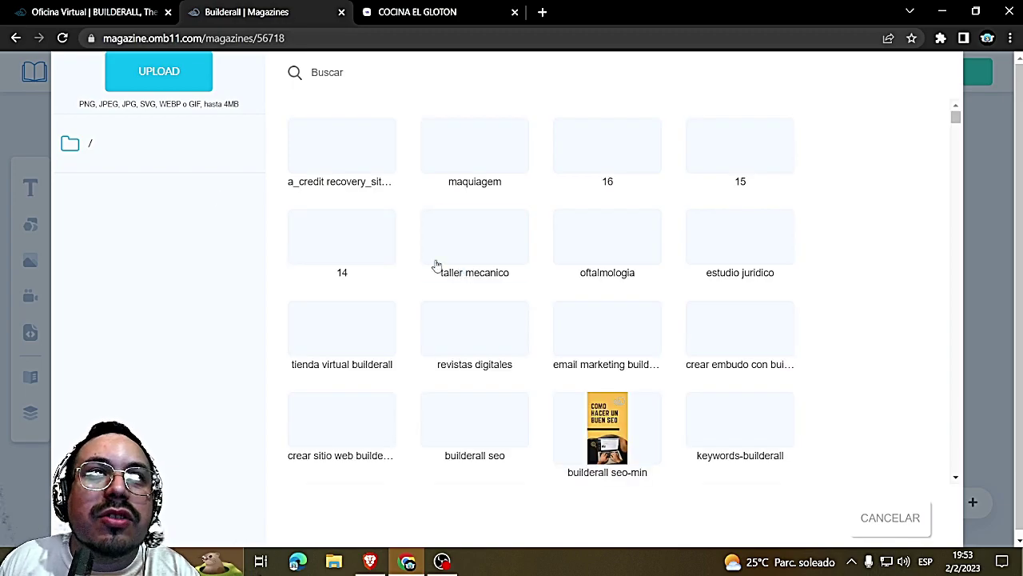
left_click(542, 12)
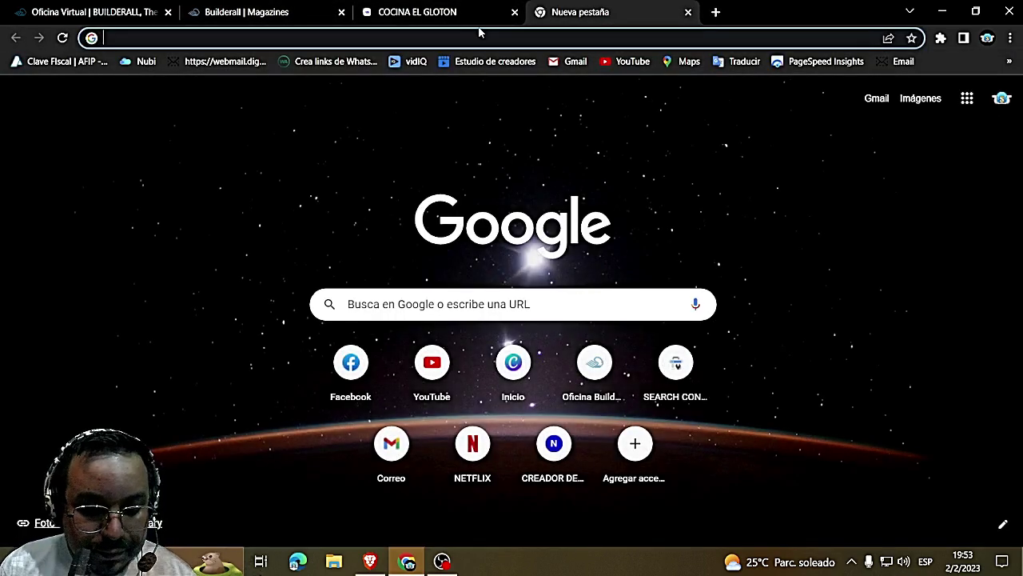
type("canva")
key("Return")
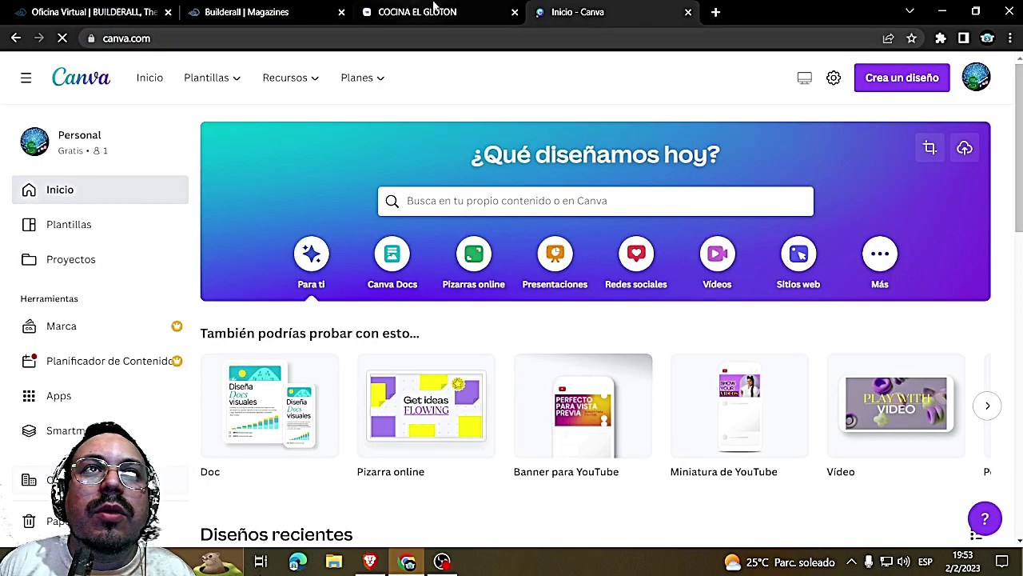
left_click(899, 82)
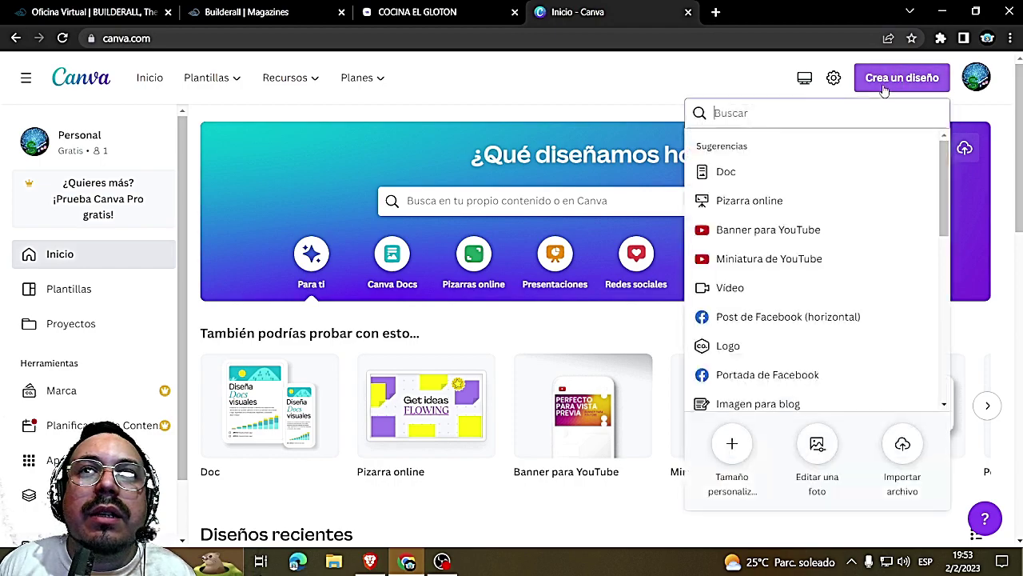
left_click(734, 448)
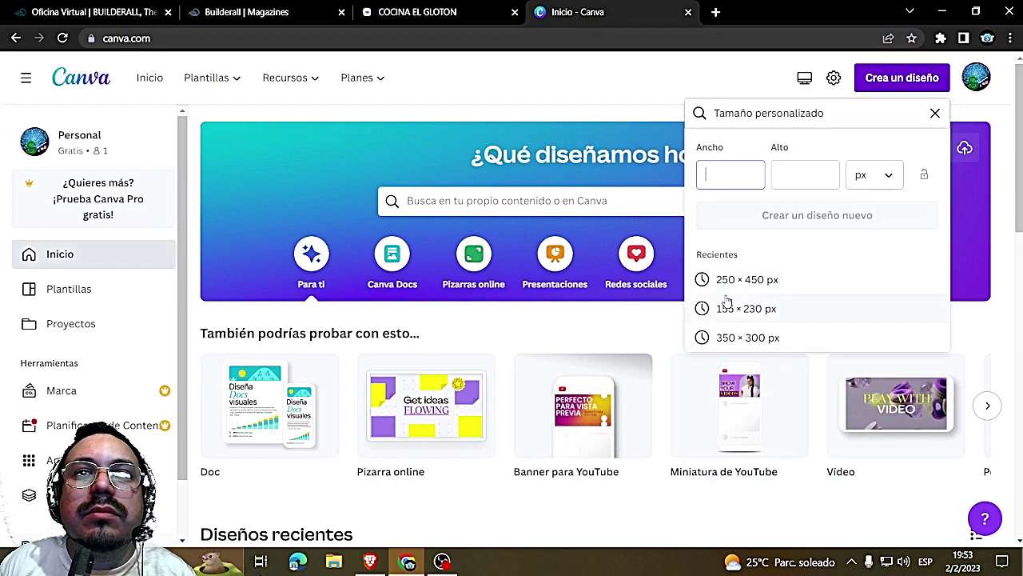
scroll(752, 268, "down", 3)
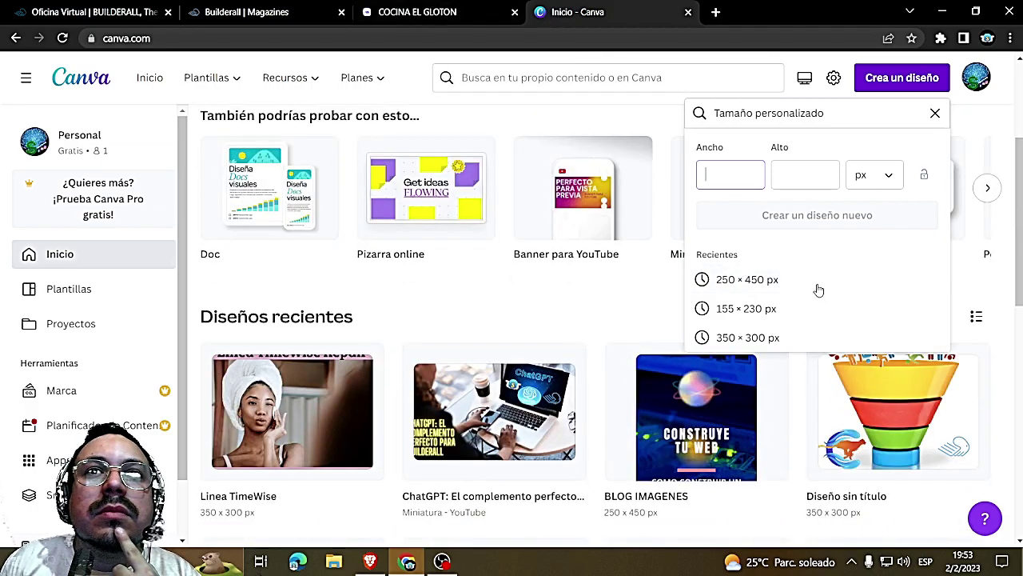
scroll(820, 288, "up", 3)
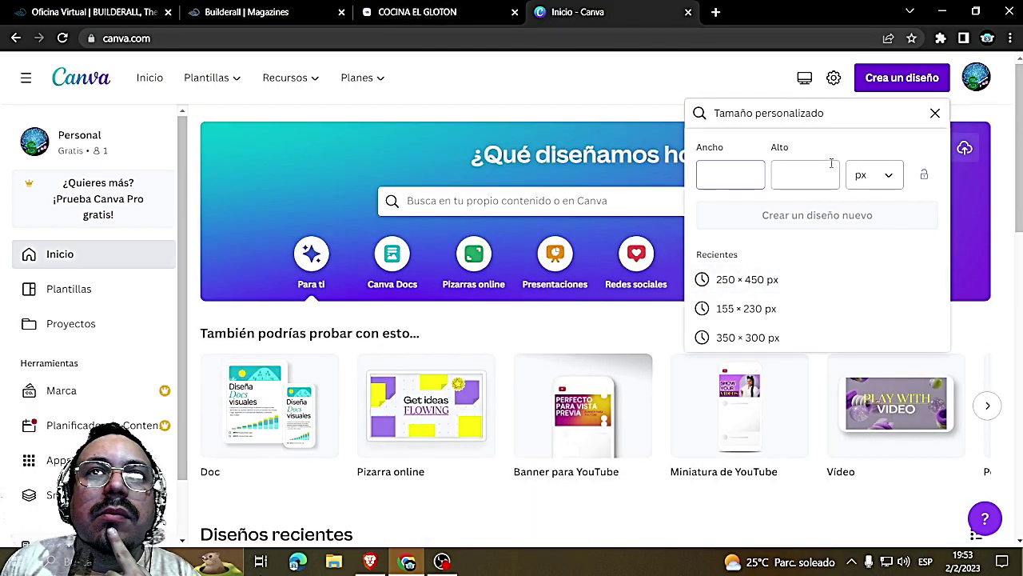
left_click(934, 113)
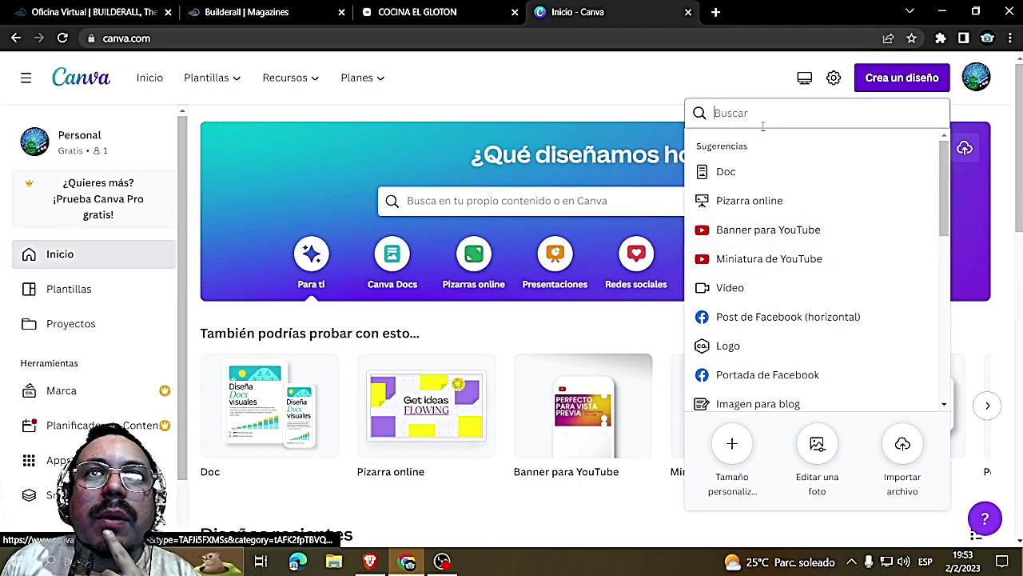
Search the design types for "vertical" and create a Banner (vertical) design of 36 × 72 in
type("ve")
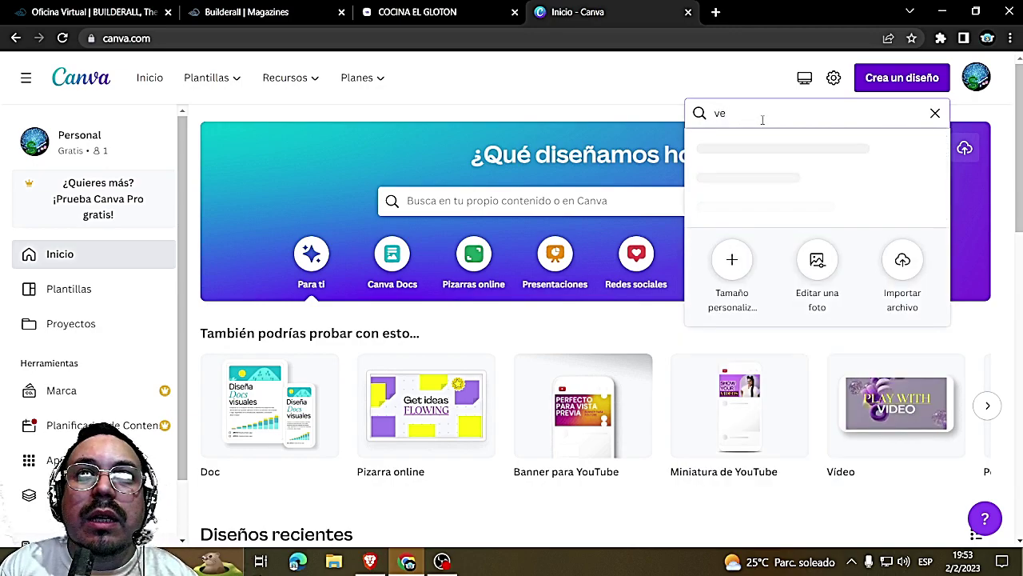
type("rtical")
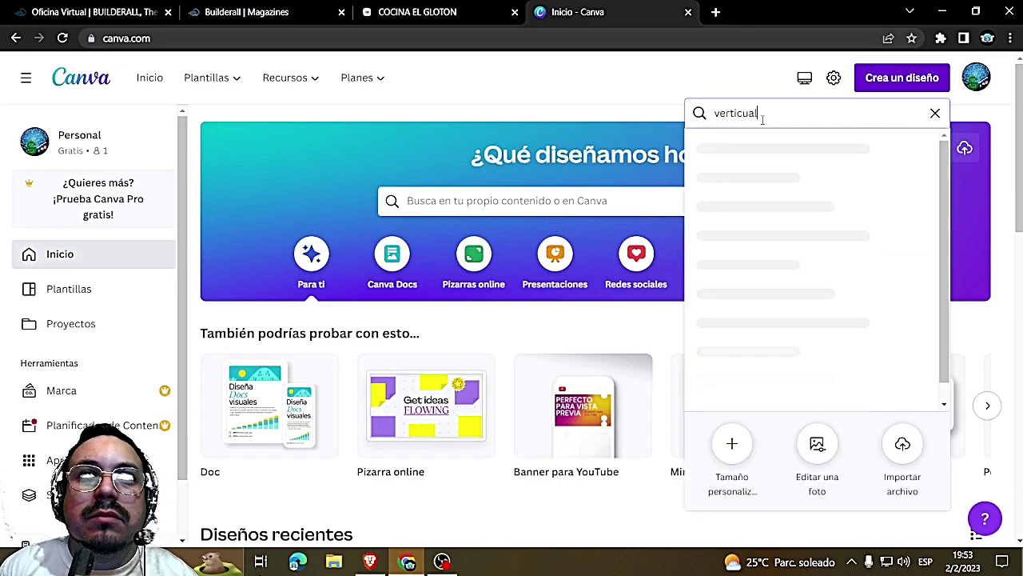
key("BackSpace")
key("BackSpace")
type("u")
key("BackSpace")
type("al")
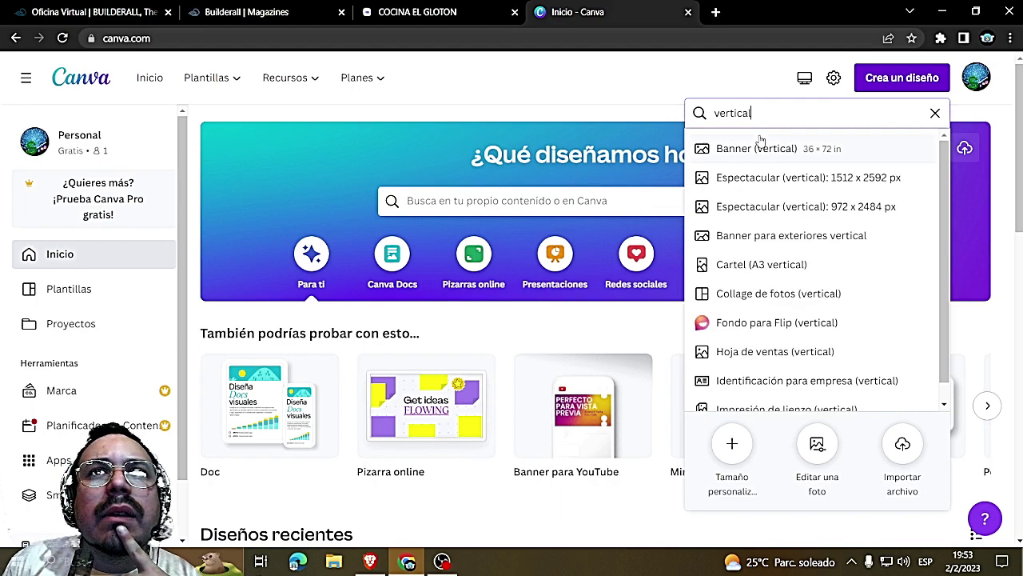
left_click(760, 155)
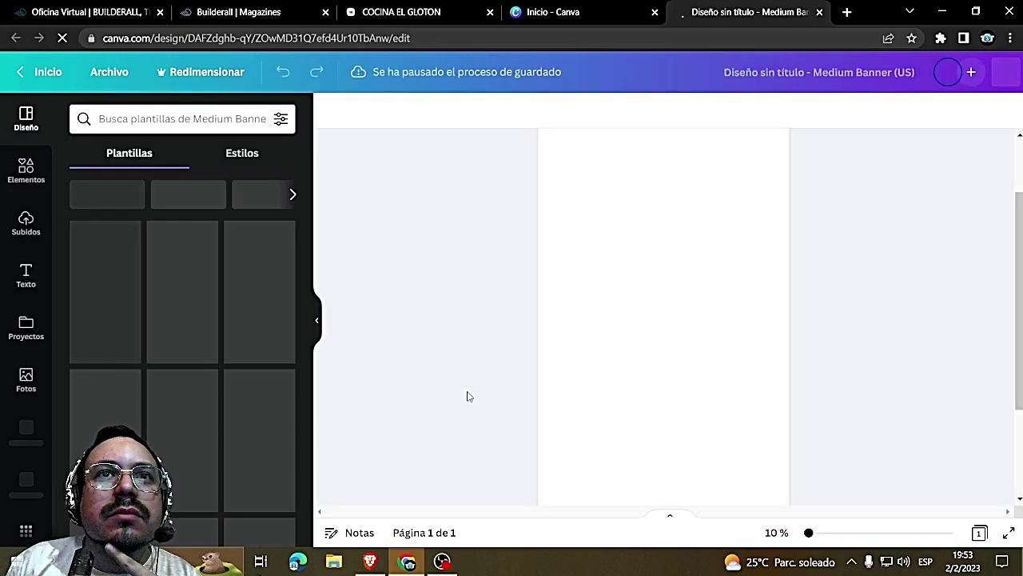
Search the banner templates for "Comida Rapida"
left_click(174, 120)
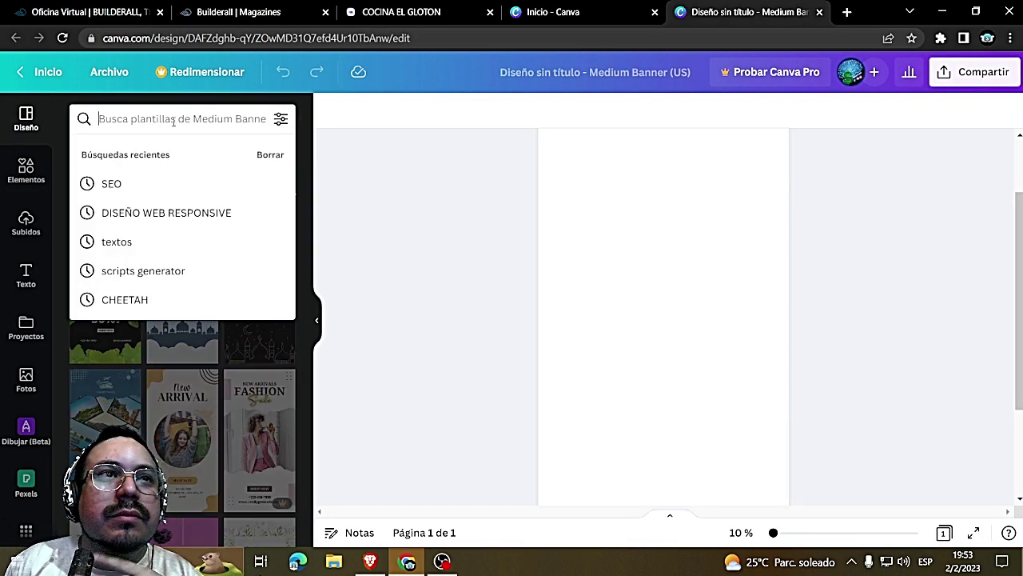
type("h")
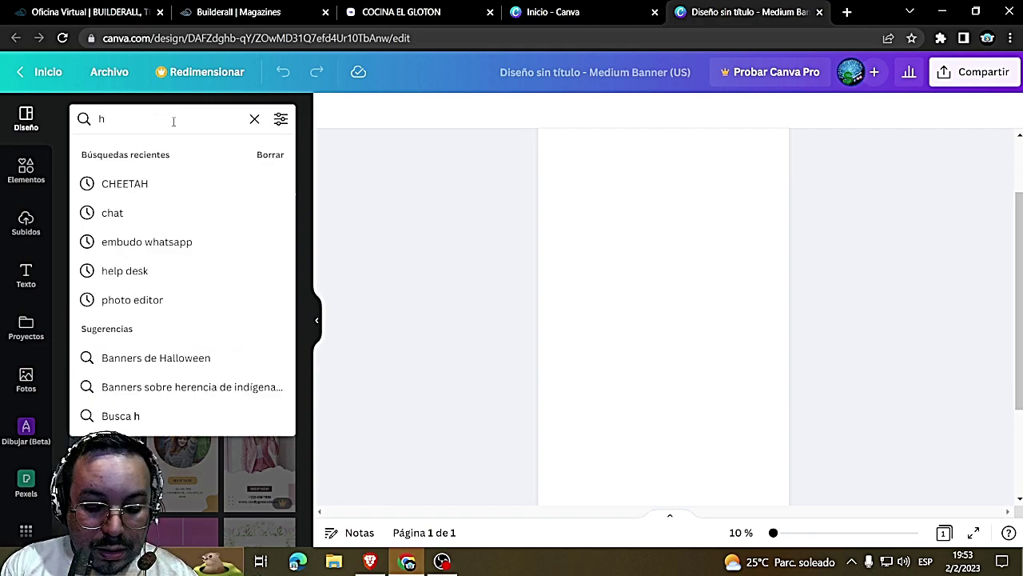
key("BackSpace")
type("Comida")
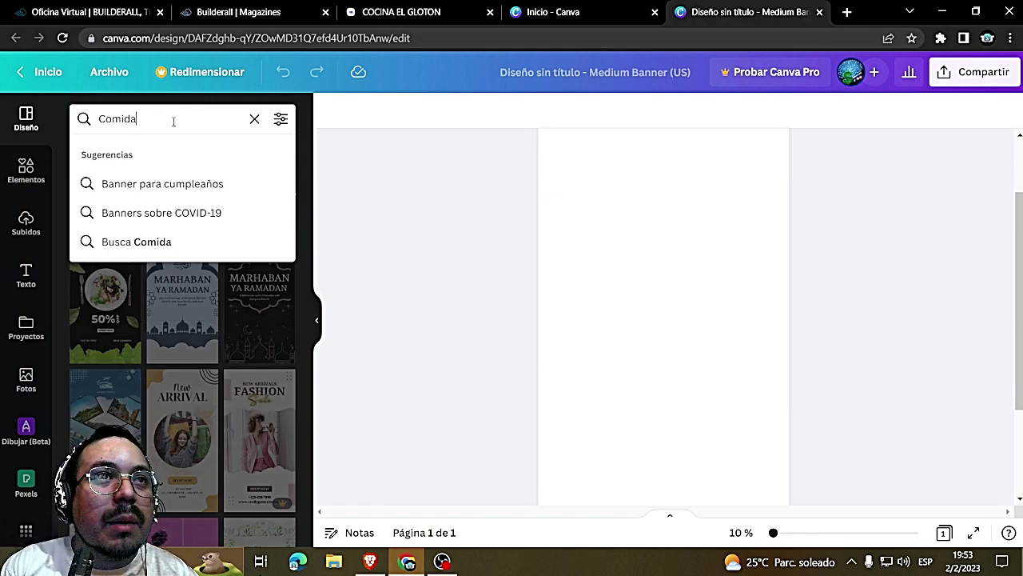
type(" Rapida")
key("Return")
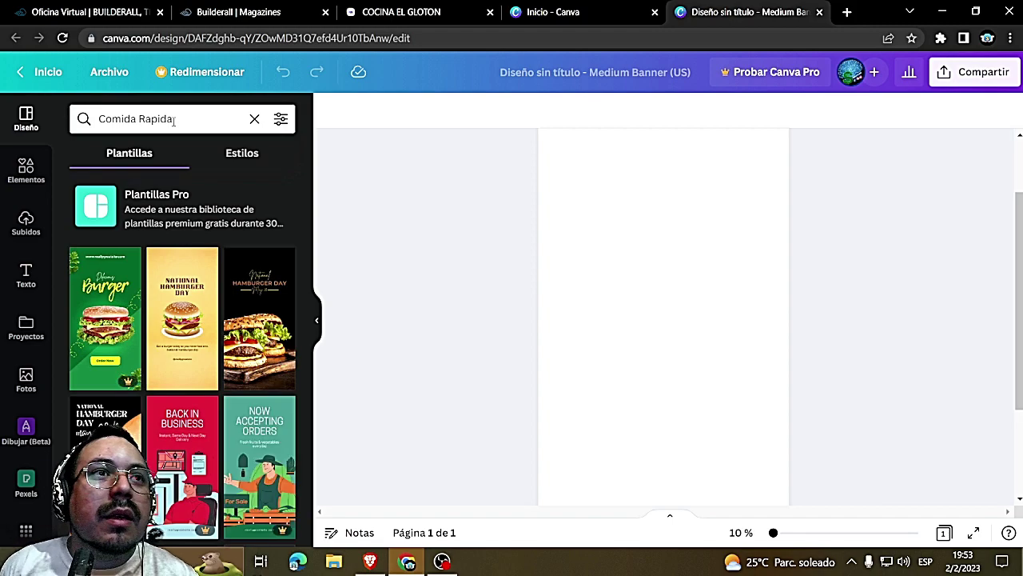
Apply the black National Hamburger Day template to the blank banner
left_click(234, 317)
left_click(654, 364)
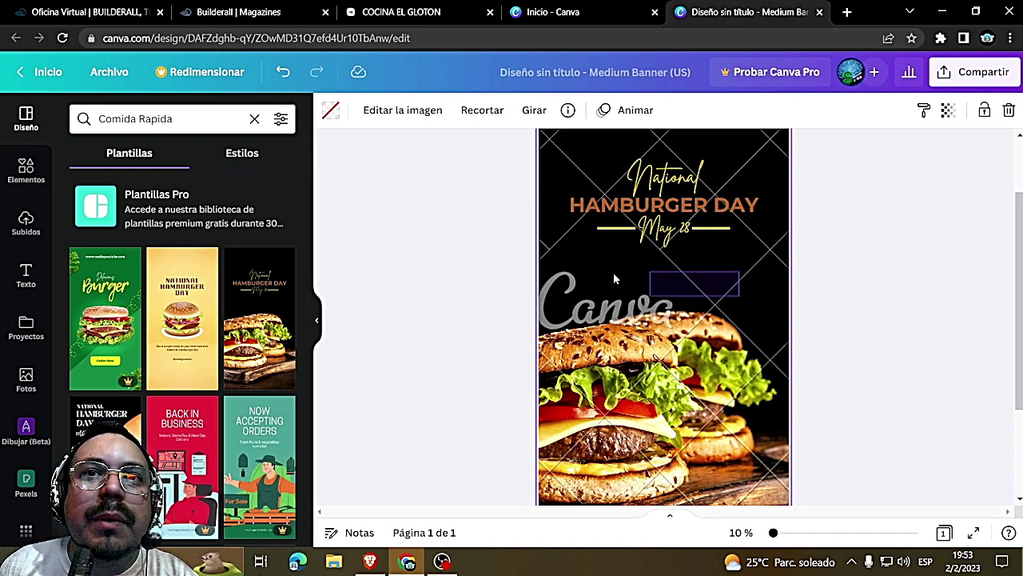
left_click(448, 271)
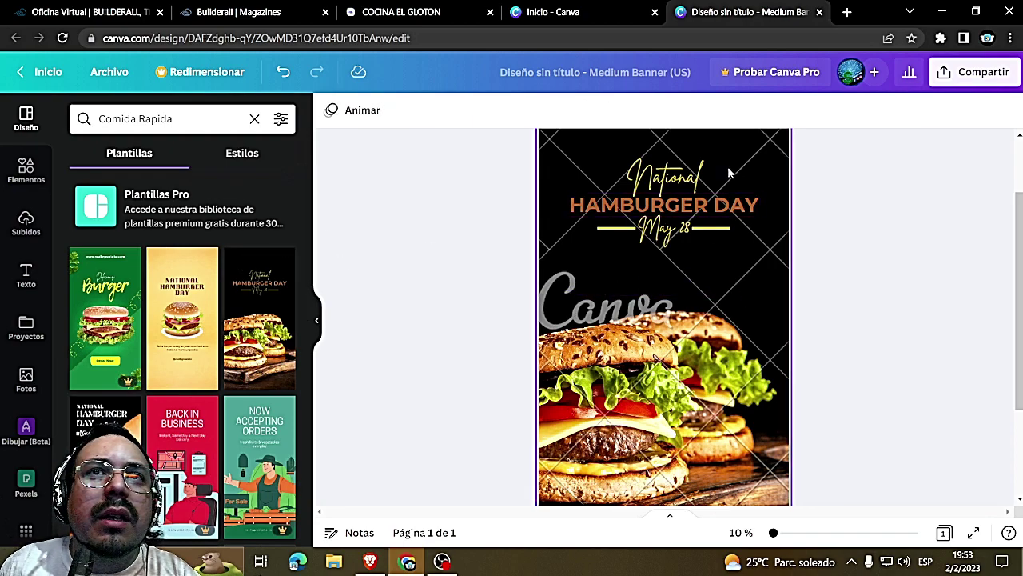
Delete the black hamburger background image from the banner and search the photo library for "comida rapida"
left_click(745, 219)
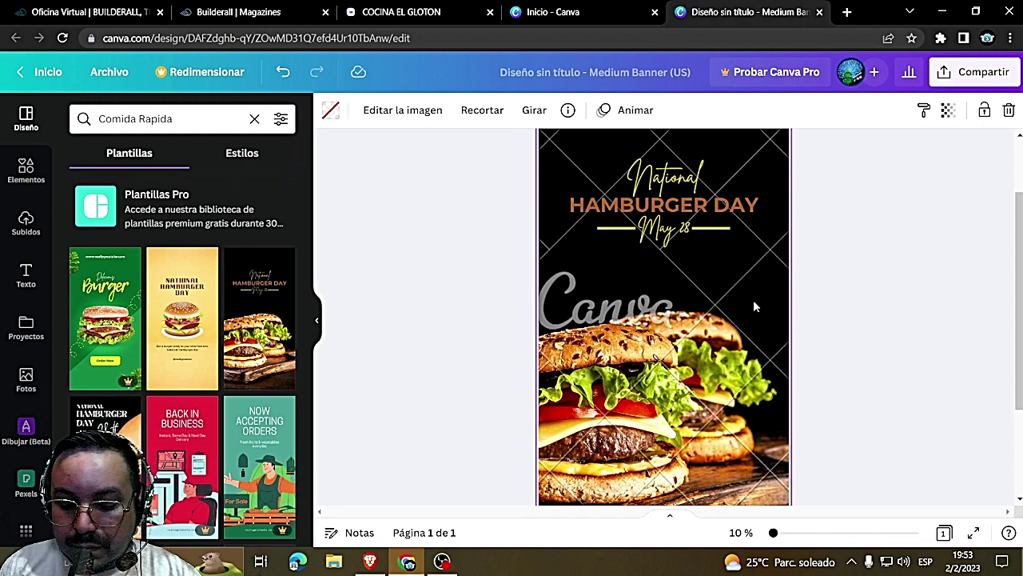
key("Delete")
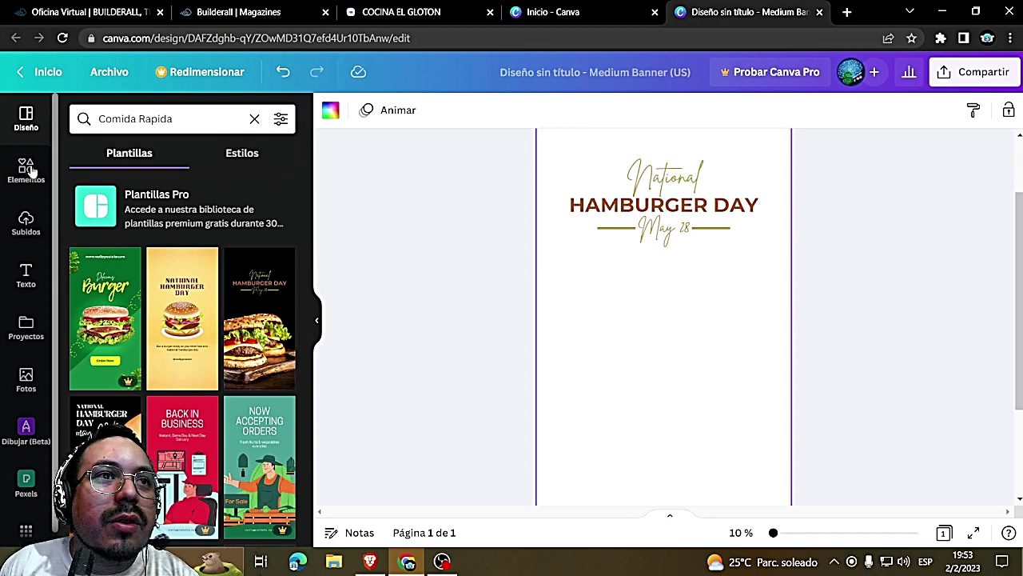
left_click(26, 377)
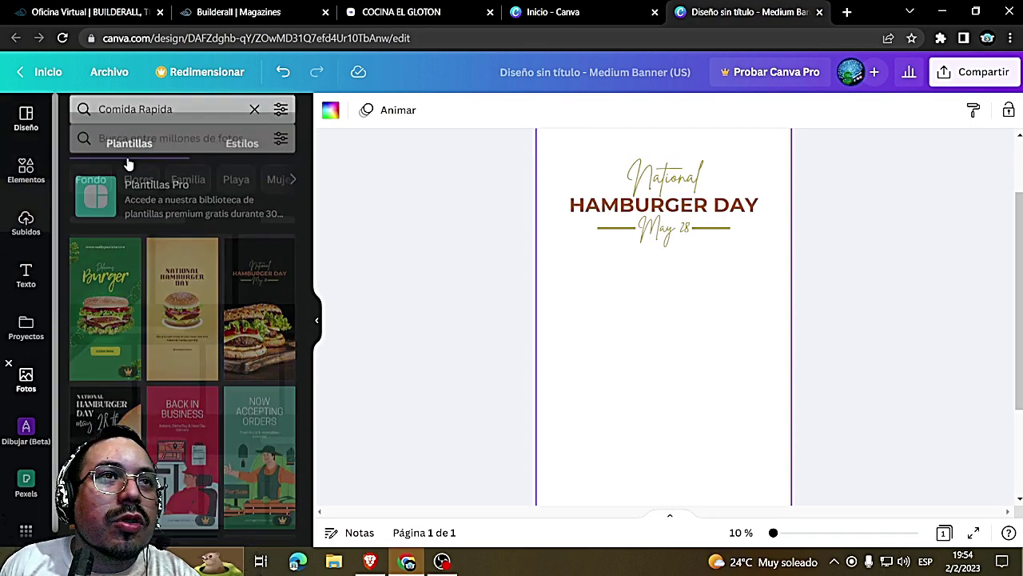
left_click(194, 116)
type("comida Ra")
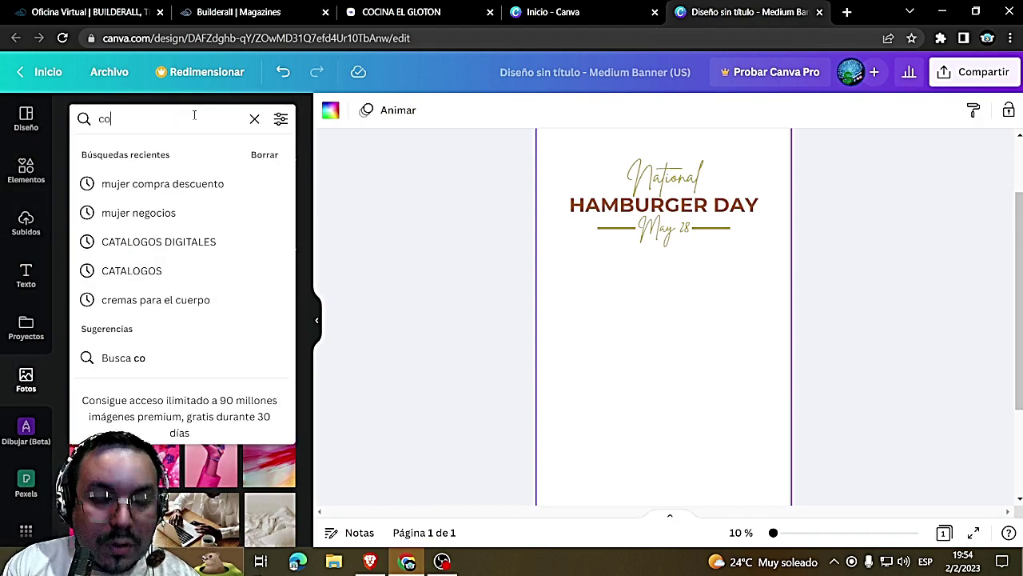
key("BackSpace")
key("BackSpace")
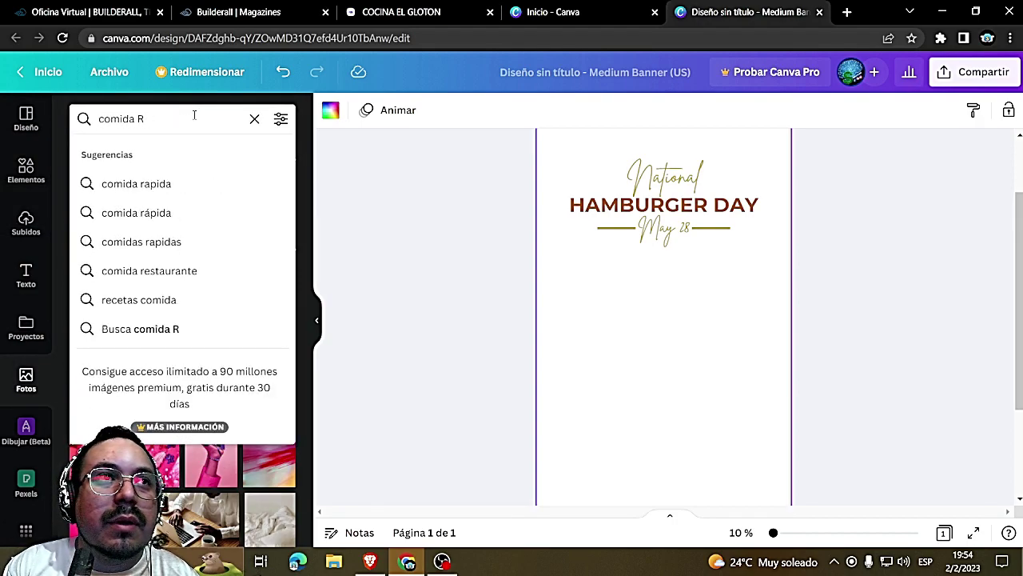
type("rapida")
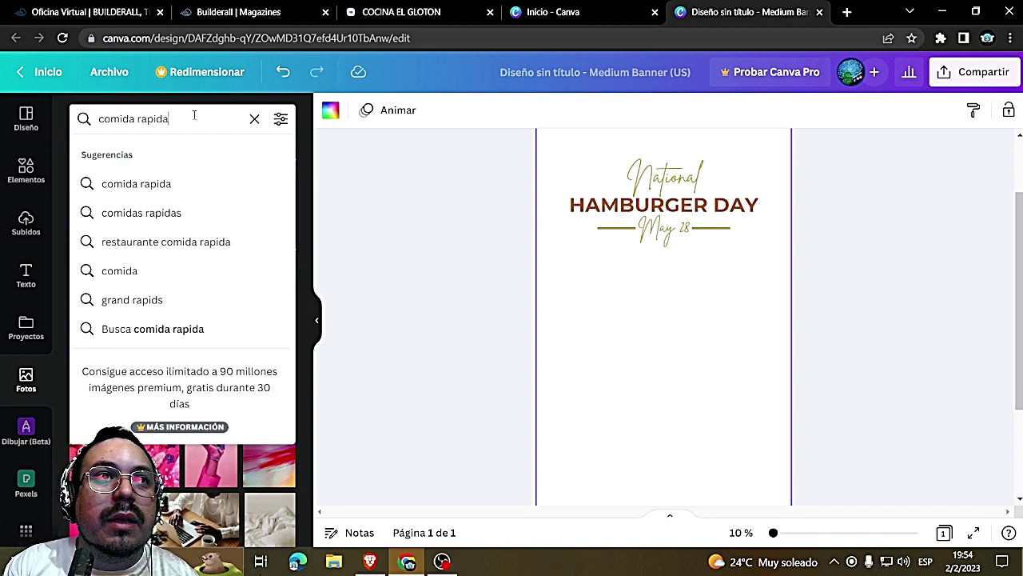
key("Return")
scroll(200, 383, "down", 3)
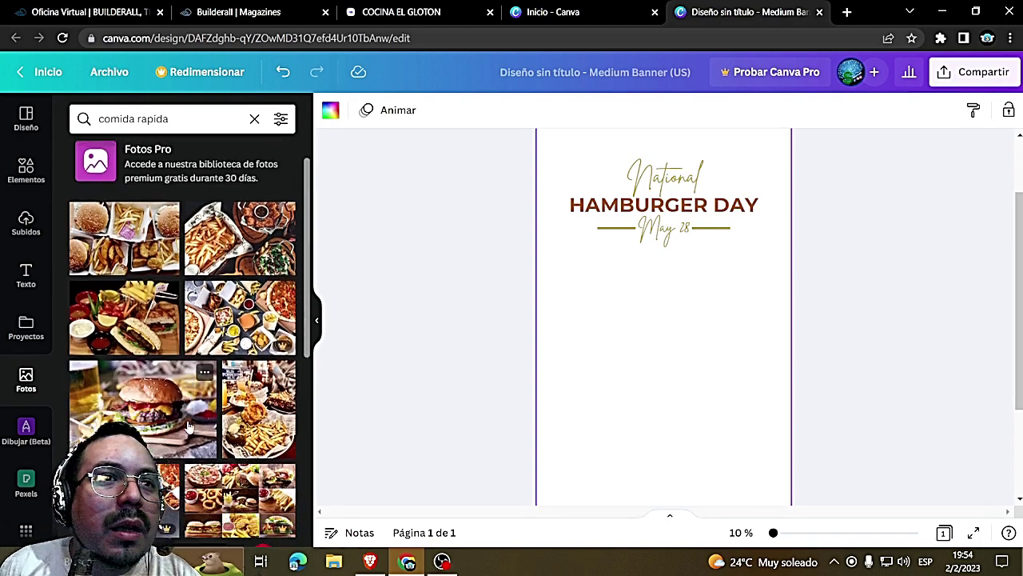
Try the photo of fries and onion rings on the banner, enlarged towards the page edges, and remove it
left_click(258, 316)
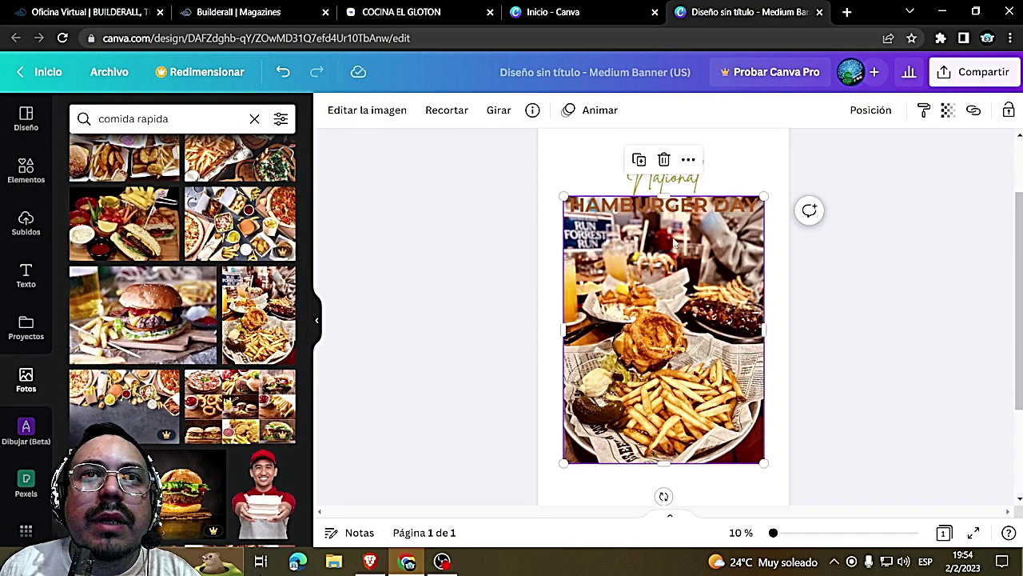
left_click_drag(543, 154, 533, 141)
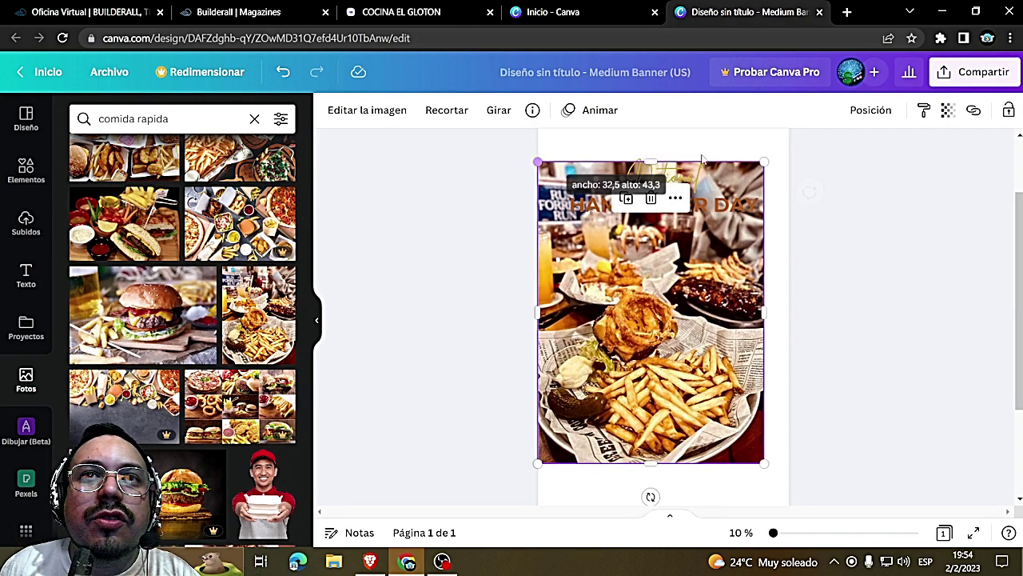
left_click_drag(765, 162, 794, 128)
key("Delete")
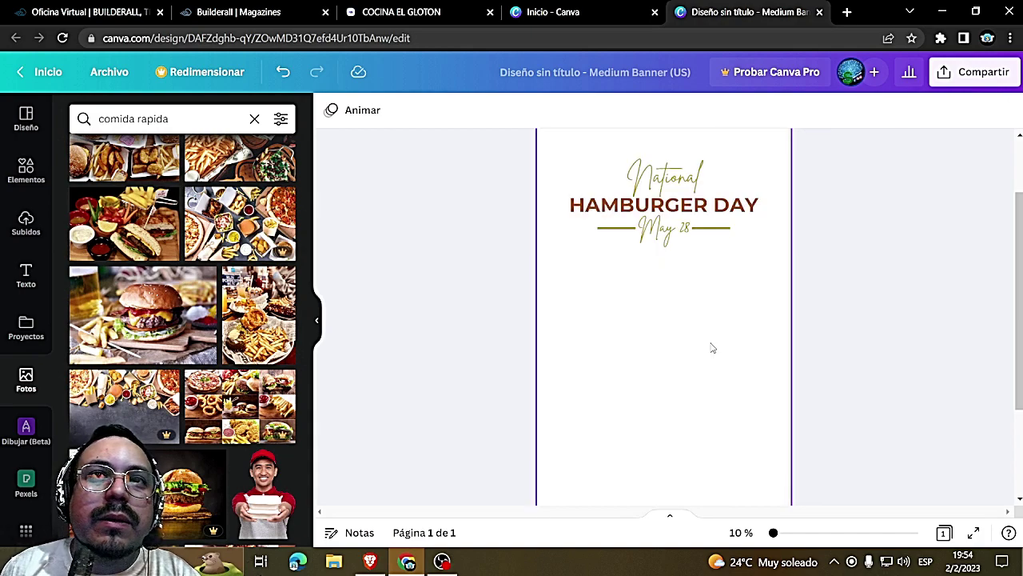
Filter the "comida rapida" photo results to vertical orientation
scroll(124, 365, "down", 10)
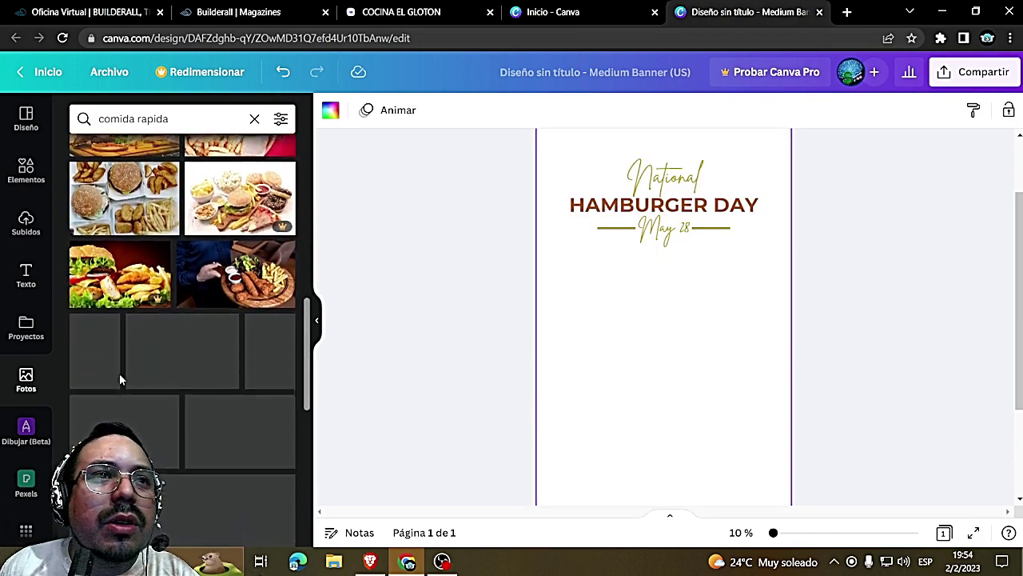
left_click(280, 120)
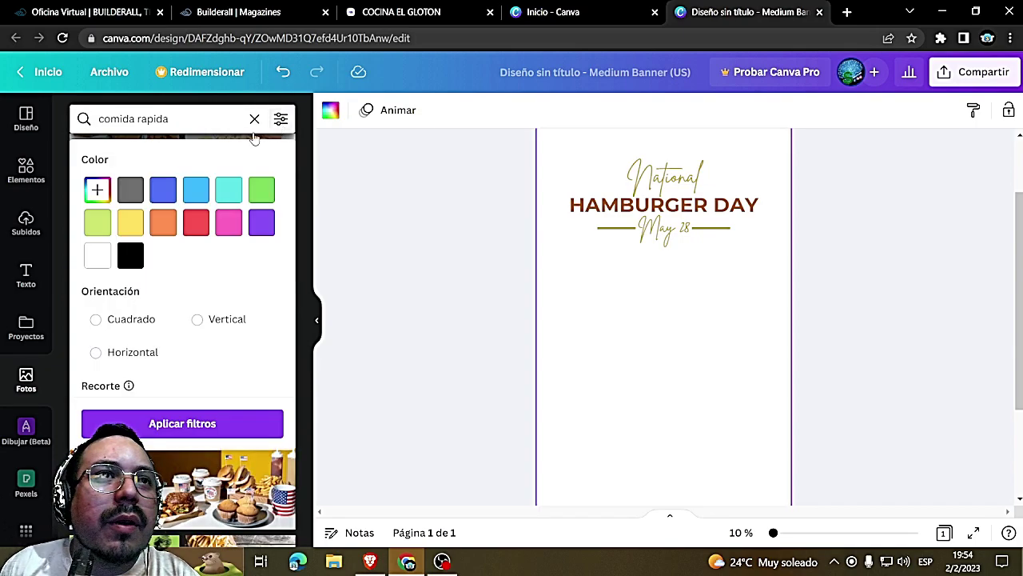
left_click(201, 319)
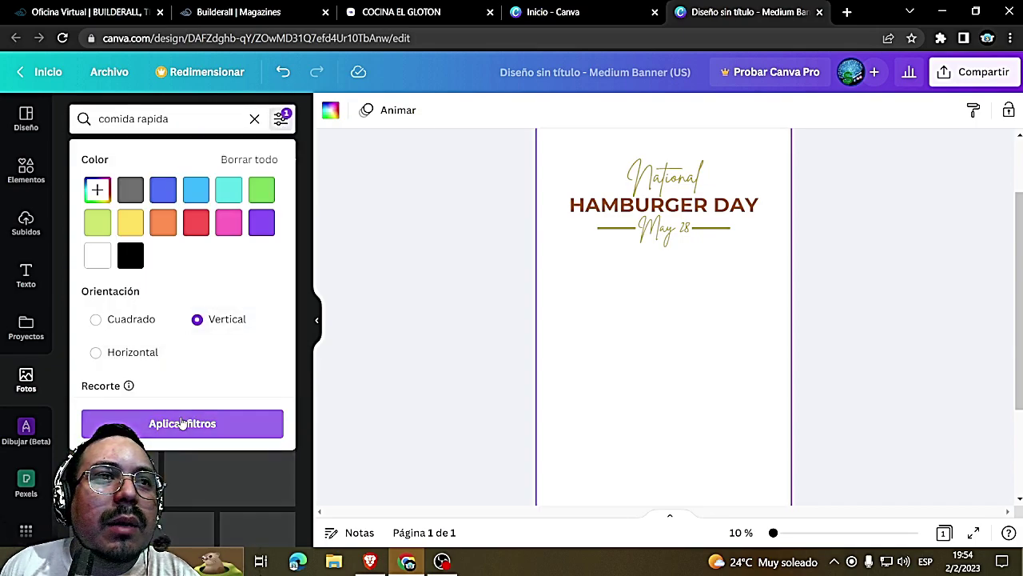
left_click(177, 424)
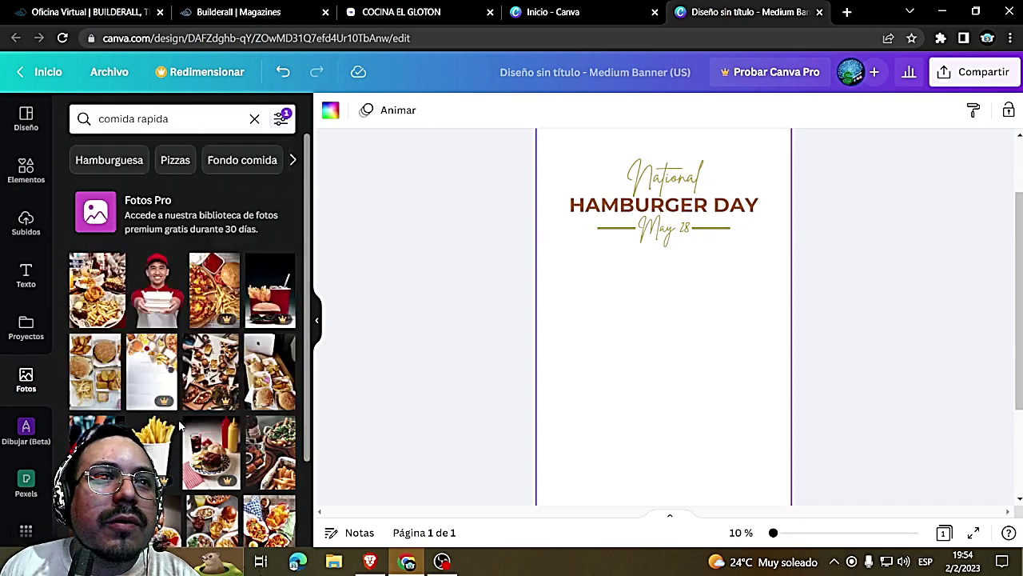
Add the photo of the delivery man in a red cap, enlarge it, and place it directly below the heading texts
left_click(157, 290)
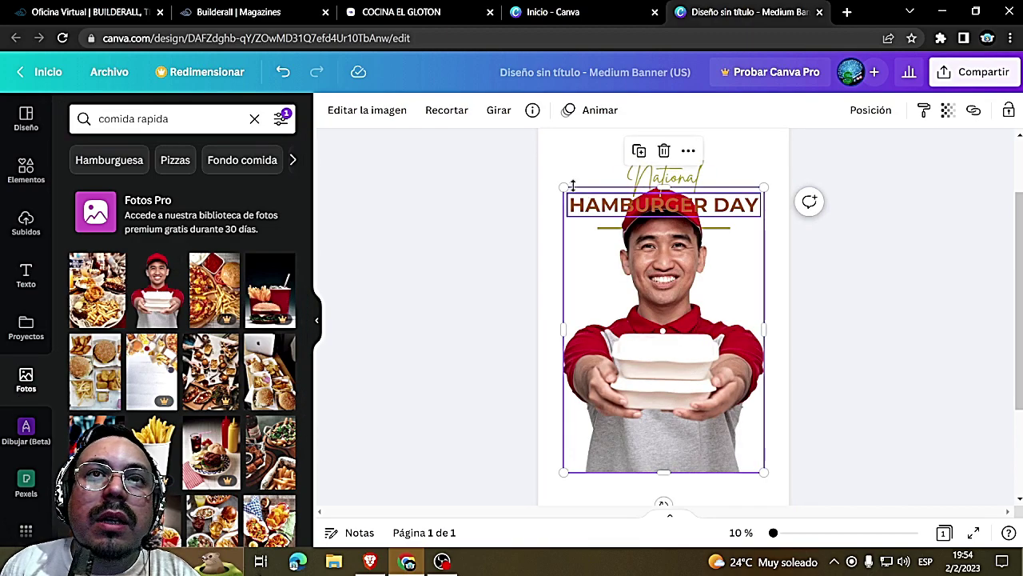
left_click_drag(564, 187, 550, 165)
left_click_drag(757, 168, 787, 134)
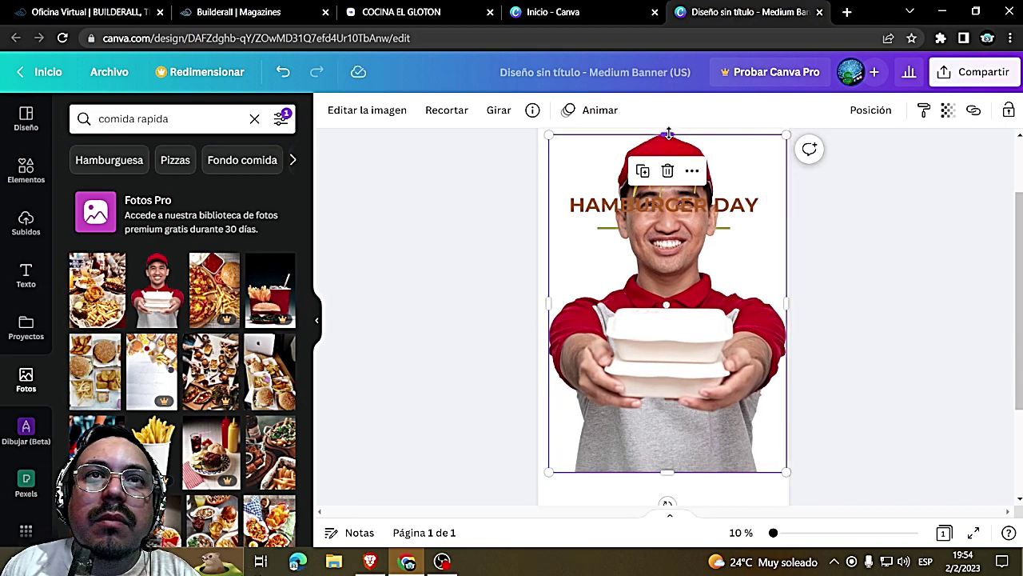
left_click_drag(696, 366, 696, 390)
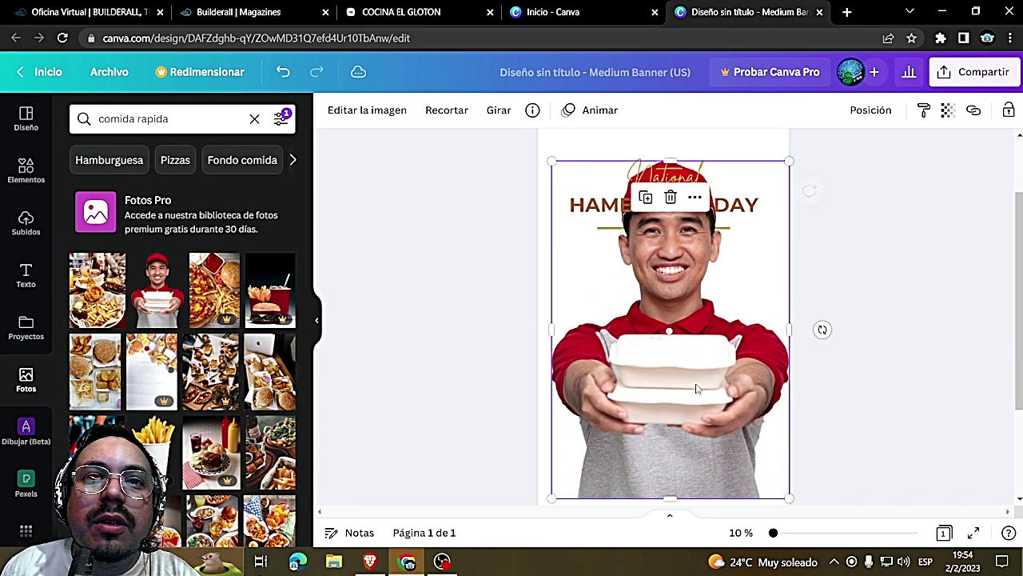
scroll(695, 384, "down", 3)
left_click_drag(683, 281, 678, 361)
scroll(678, 360, "up", 3)
scroll(729, 264, "up", 3)
mouse_move(683, 389)
left_mouse_down()
mouse_move(681, 309)
mouse_move(674, 404)
left_mouse_up()
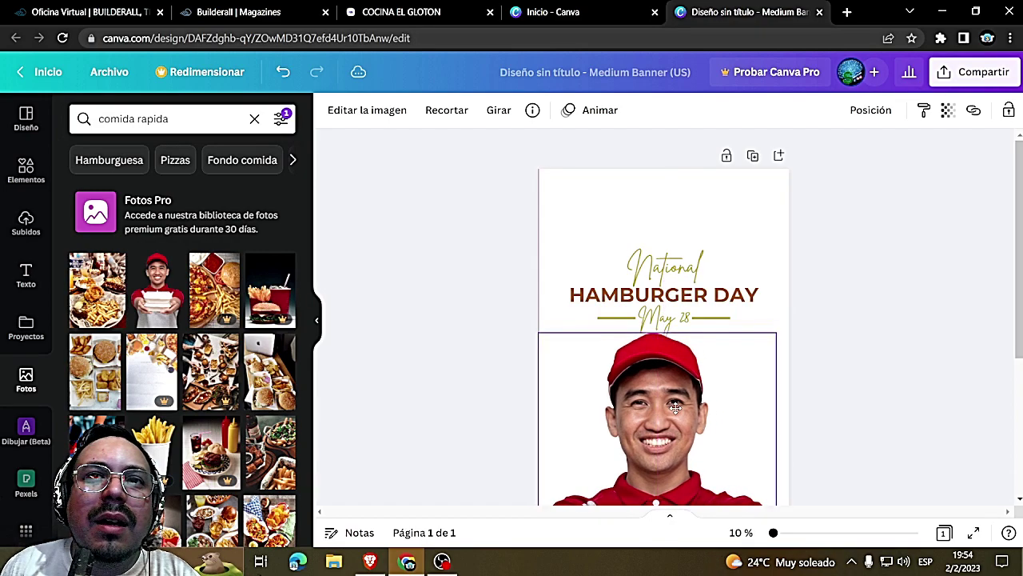
Replace the "HAMBURGER DAY" heading with "COCINA EL GLOTON" and widen its text box so the title fits on one line
double_click(736, 296)
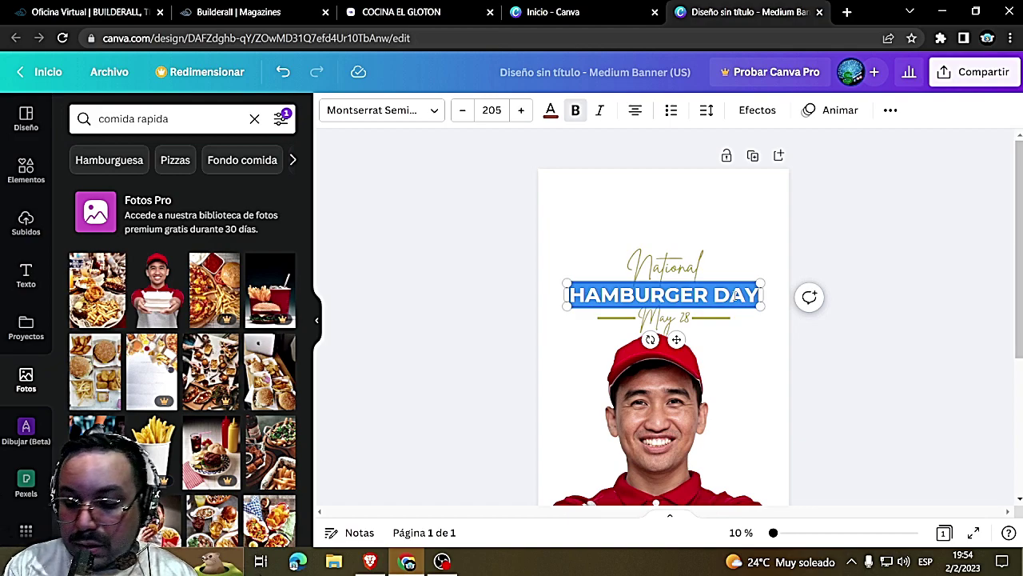
type("COCINA EL GLOTO")
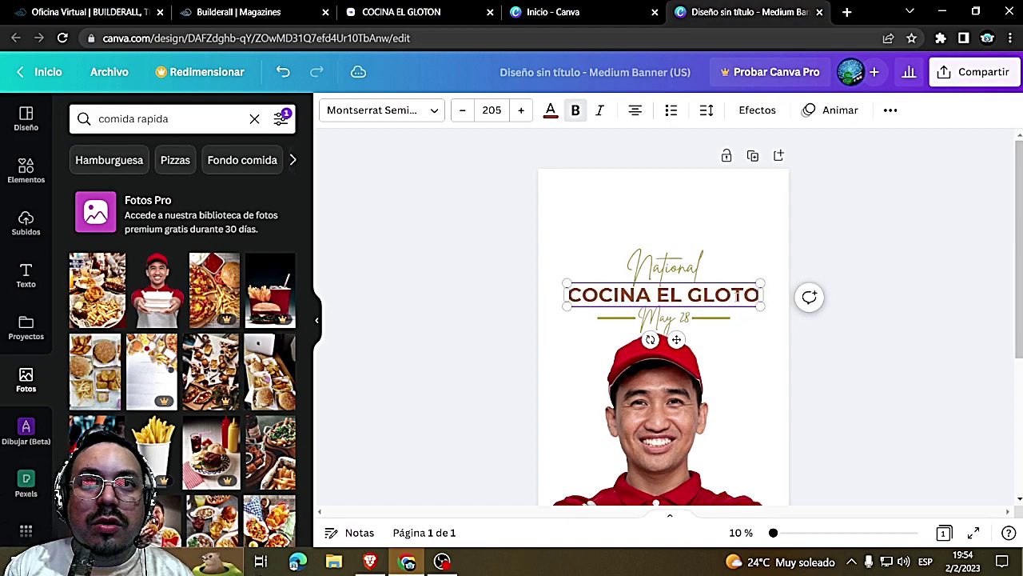
type("N")
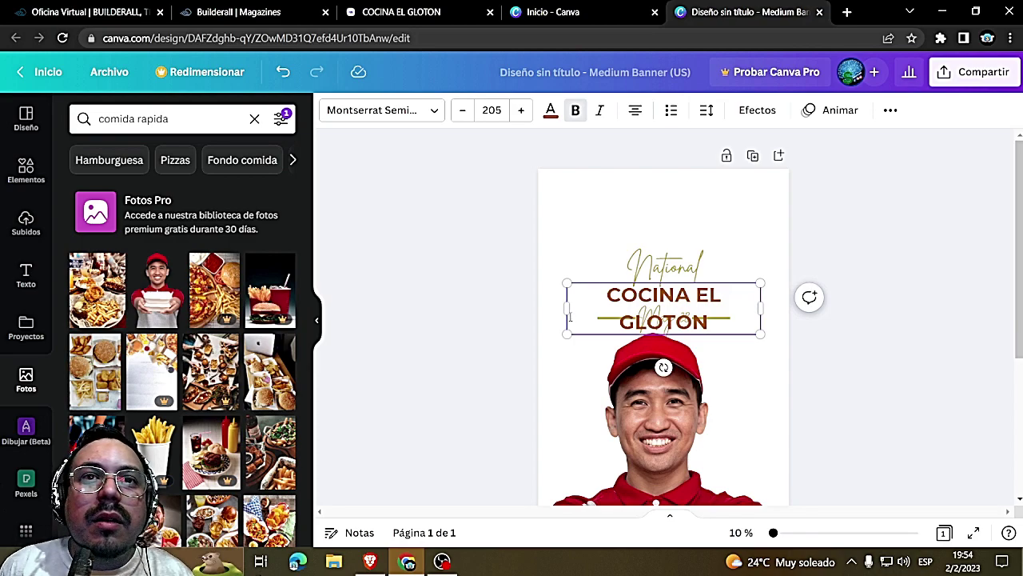
left_click_drag(564, 314, 541, 313)
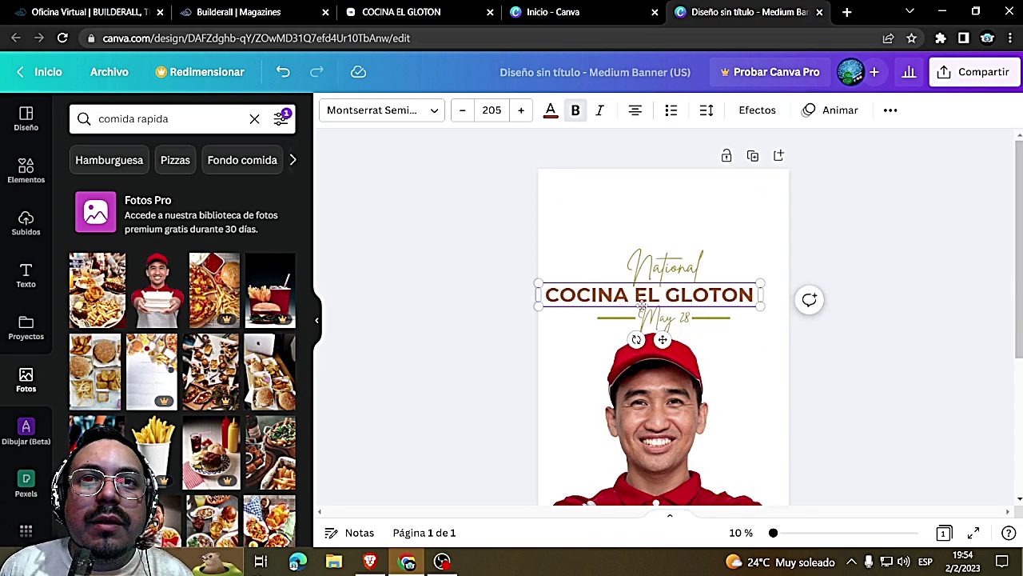
Left-align the "COCINA EL GLOTON" title and reposition its text box centrally across the banner
left_click(759, 381)
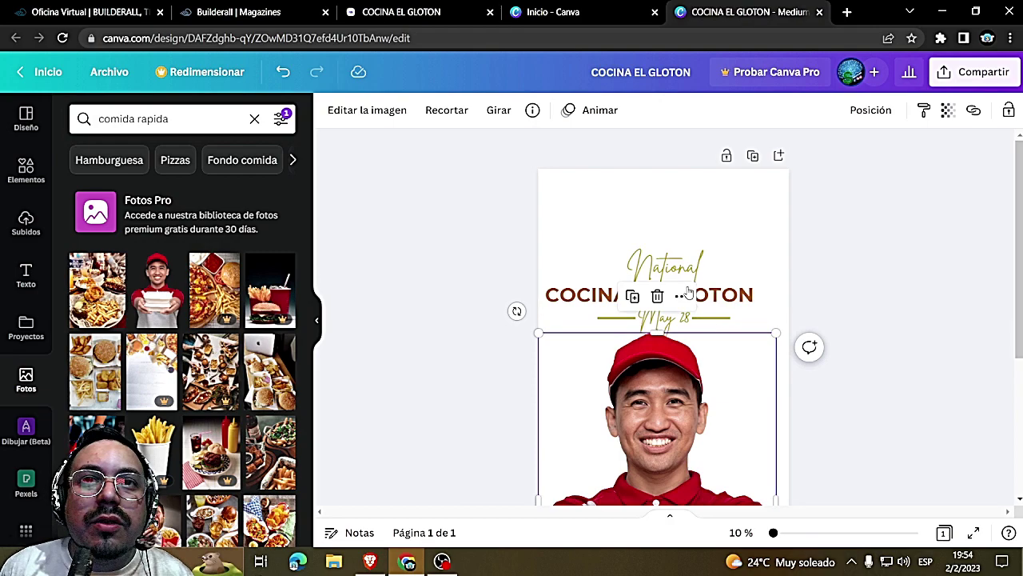
left_click(660, 295)
left_click(674, 247)
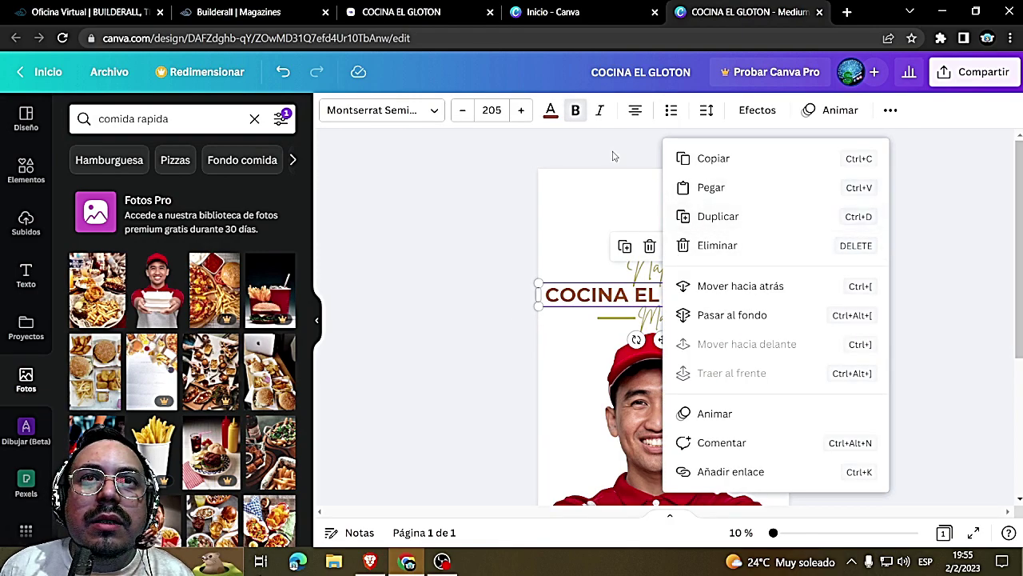
left_click(636, 112)
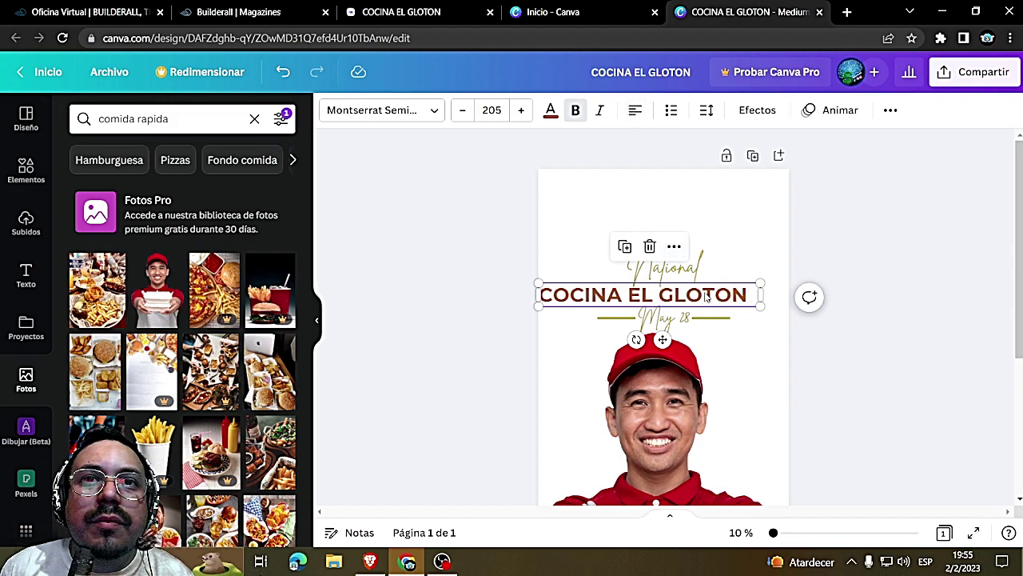
left_click(636, 112)
left_click_drag(717, 296, 719, 296)
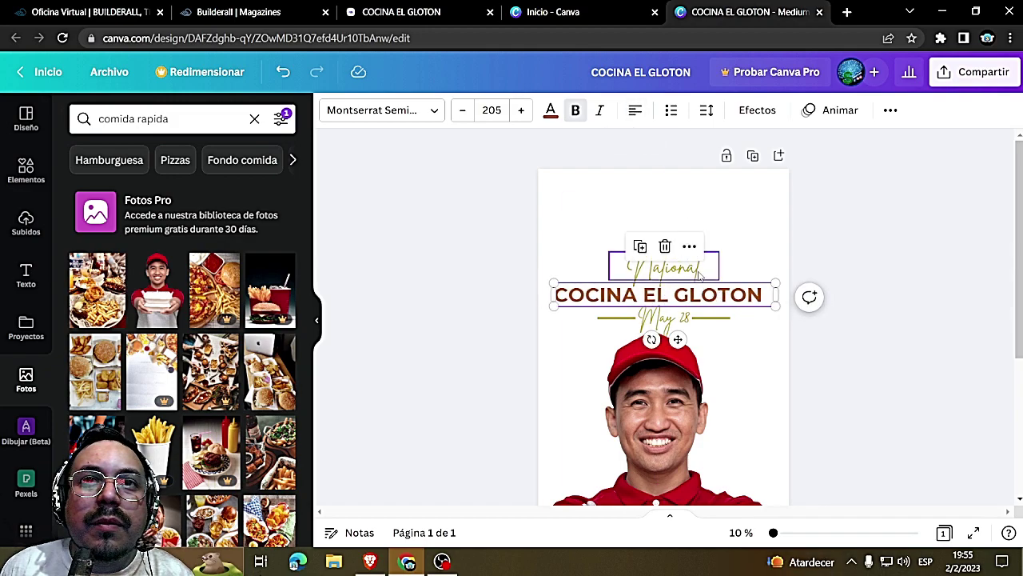
Delete the "National" and "May 28" texts and the two decorative lines around the title
left_click(694, 273)
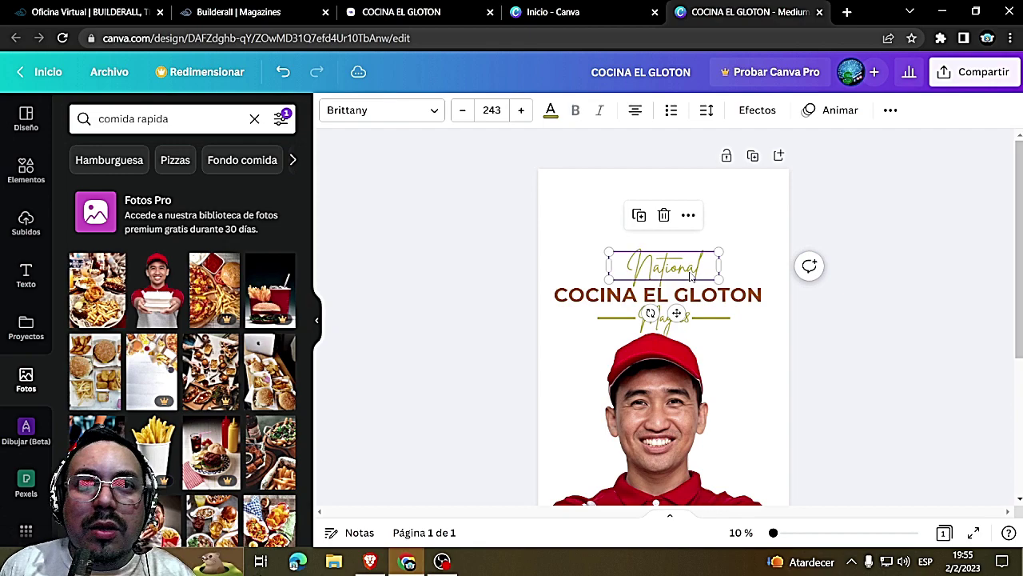
key("Delete")
left_click(694, 320)
key("Delete")
left_click(694, 318)
key("Delete")
left_click(621, 318)
key("Delete")
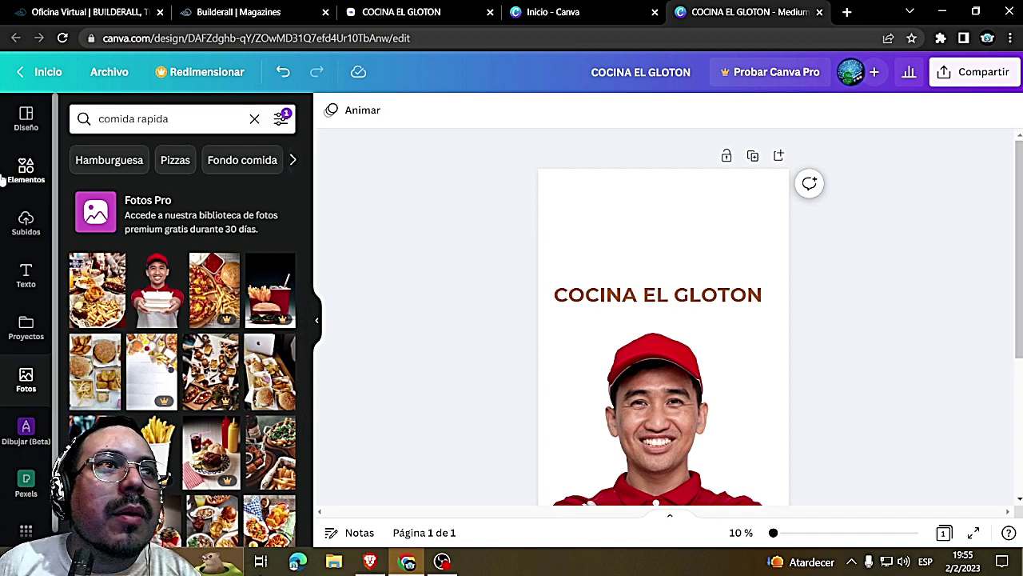
Clear the title and delivery man photo from the page and apply the yellow National Hamburger Day template
left_click(29, 124)
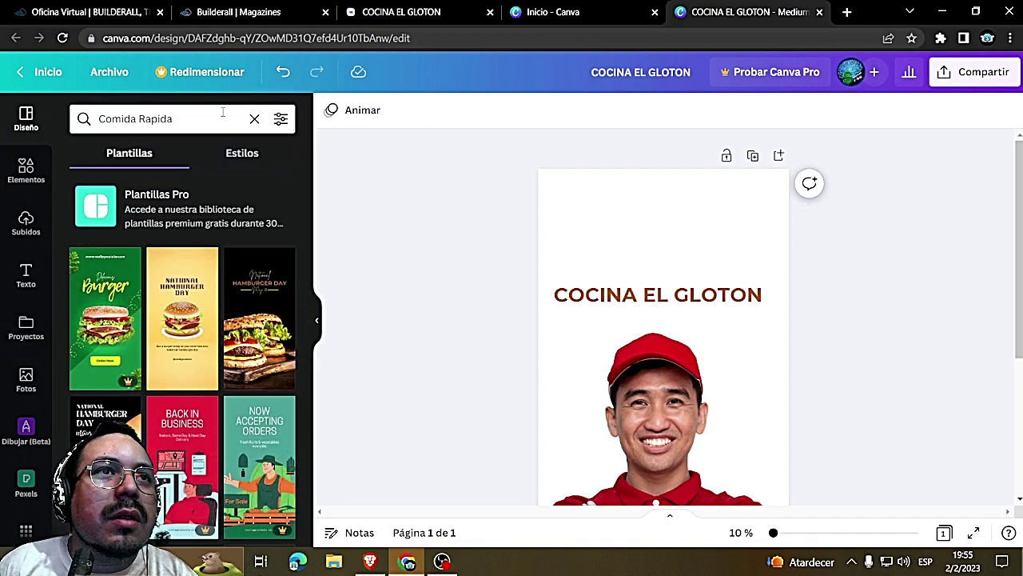
left_click(657, 294)
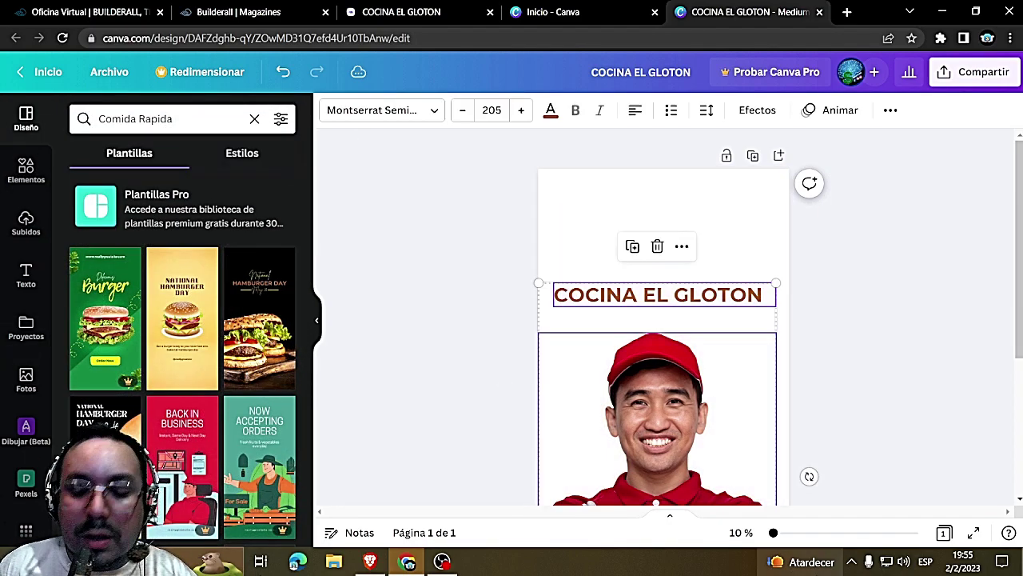
mouse_move(799, 562)
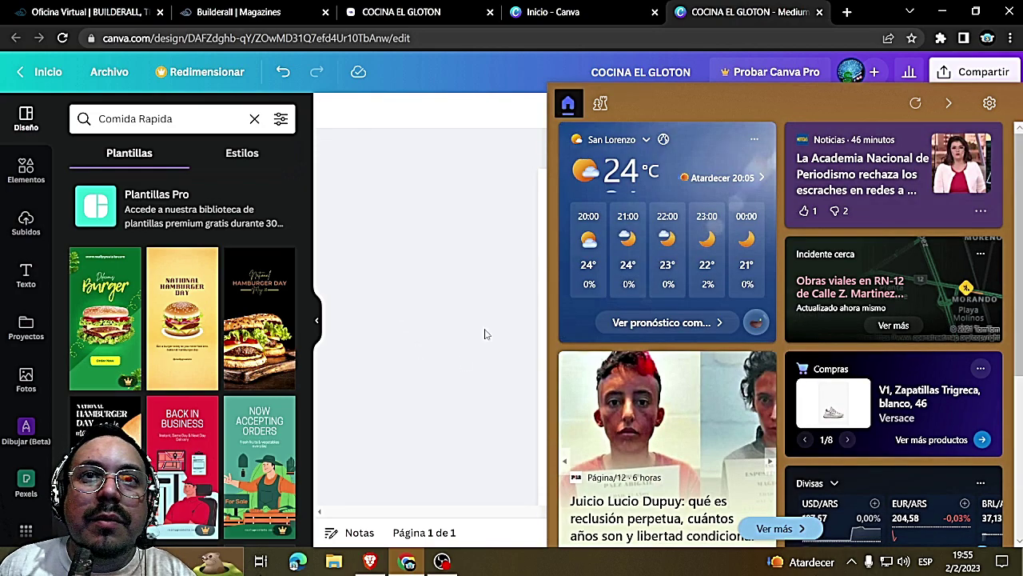
left_click(496, 544)
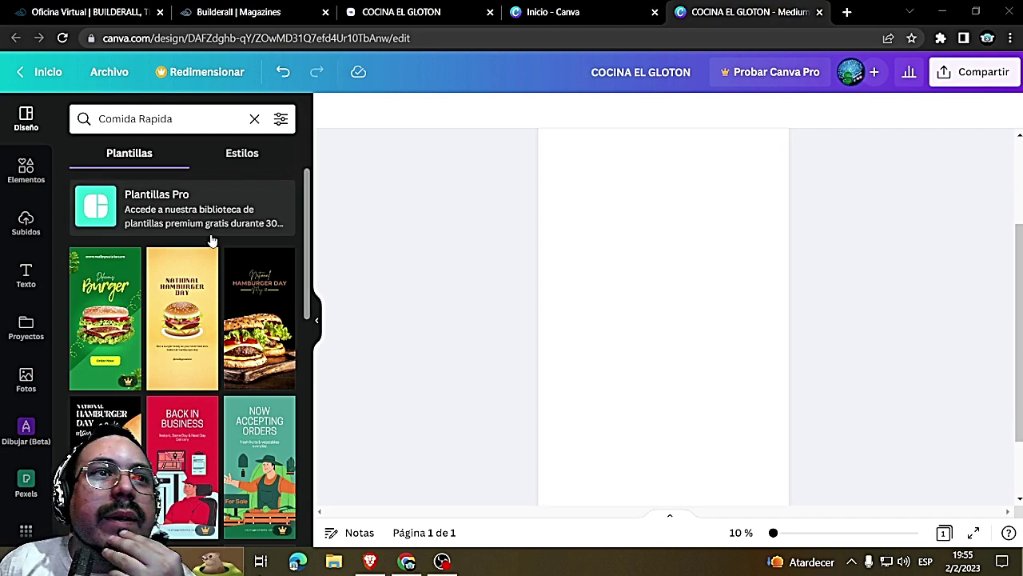
left_click(188, 336)
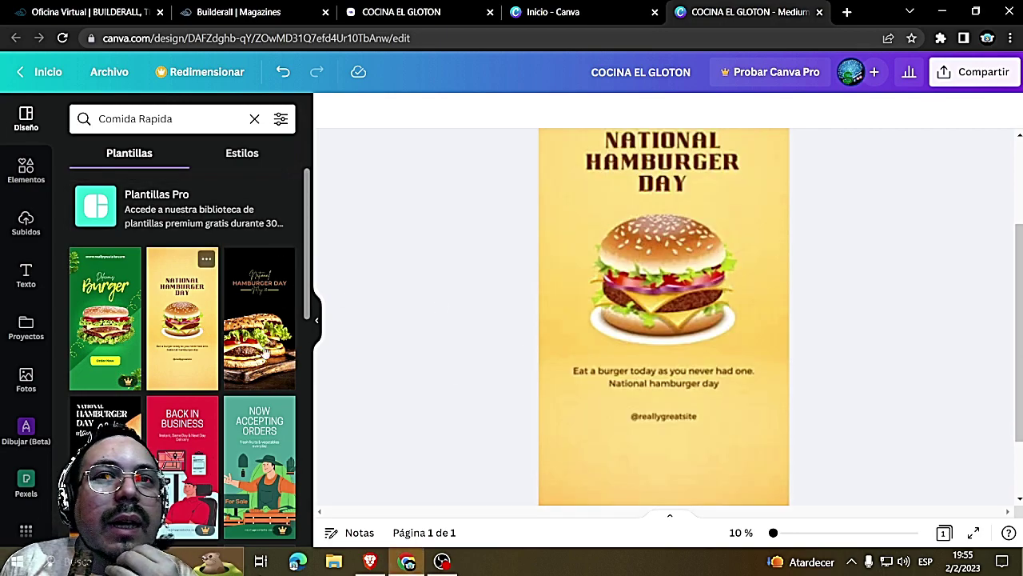
Delete the watermarked yellow background image from the National Hamburger Day page
left_click(645, 359)
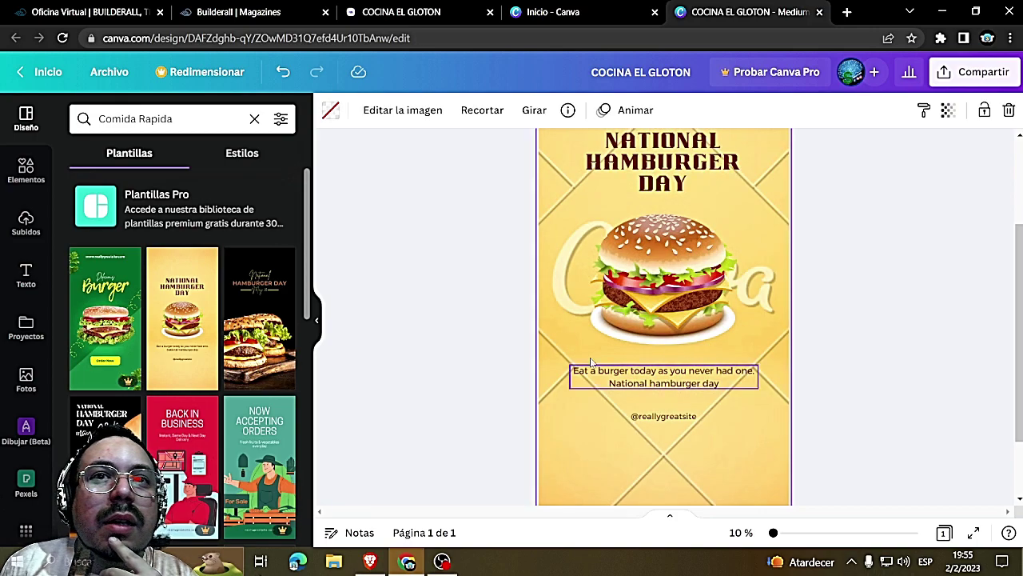
right_click(759, 430)
left_click(692, 458)
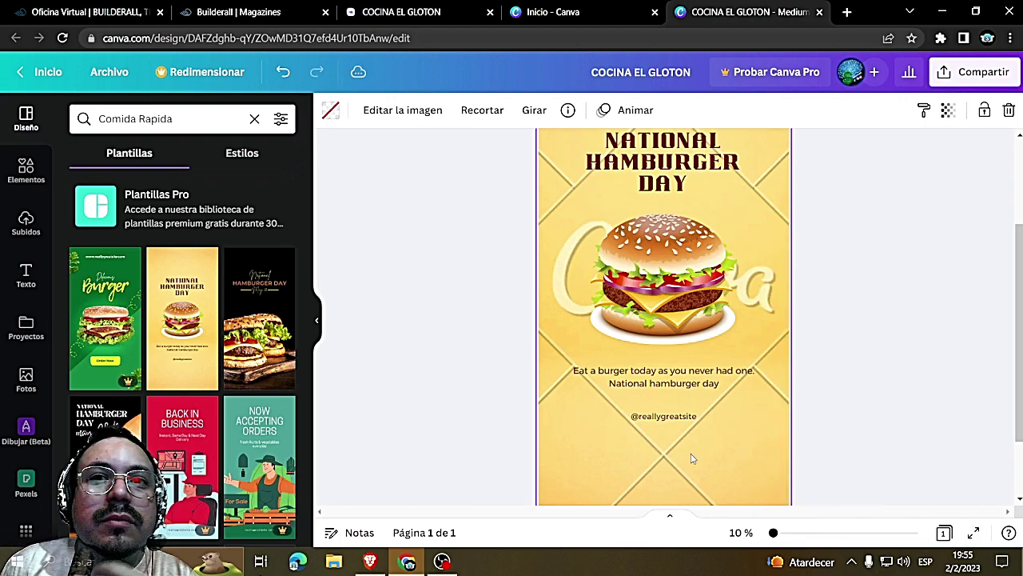
scroll(755, 239, "up", 2)
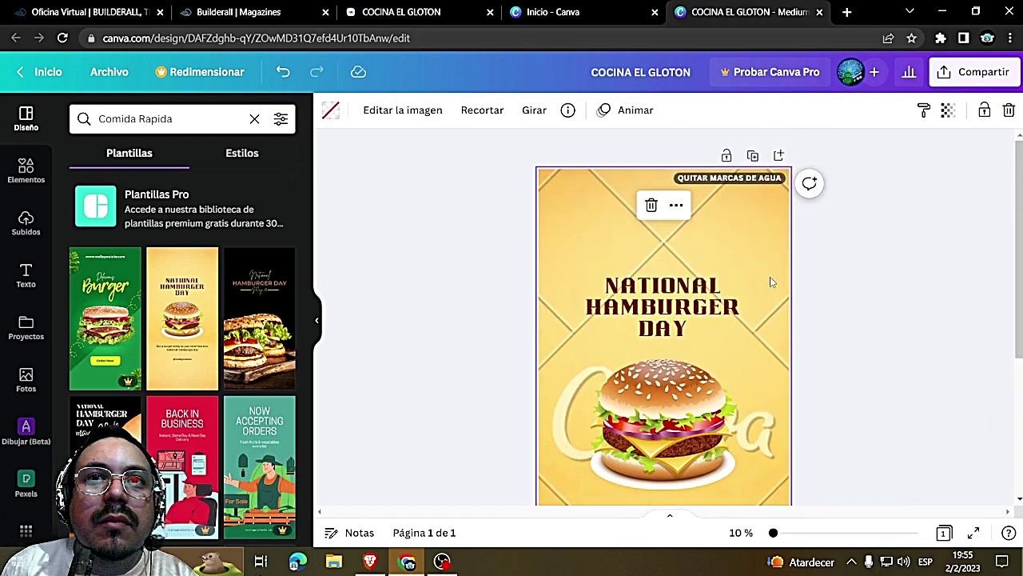
left_click(652, 206)
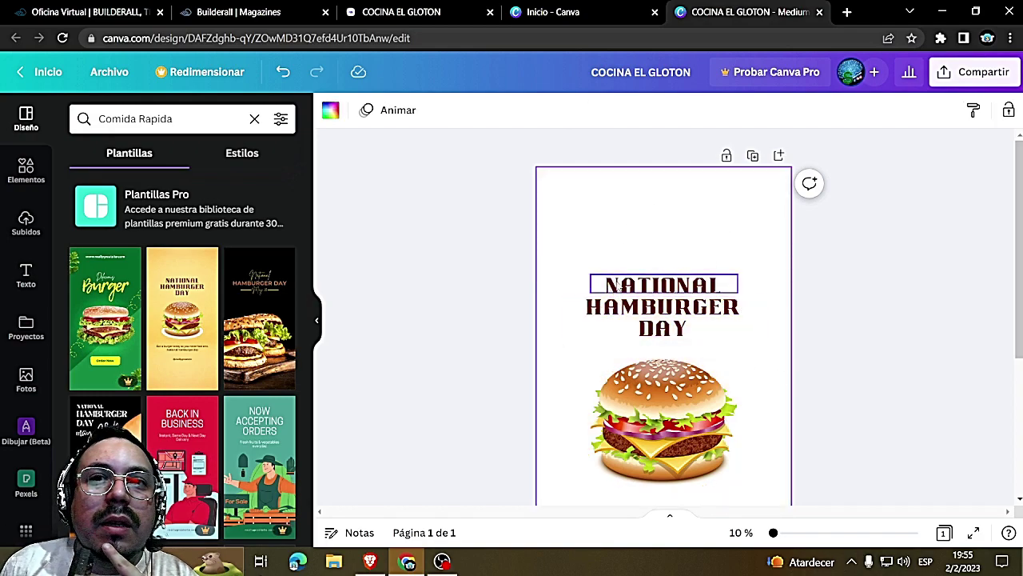
Replace the "HAMBURGER DAY" heading text with "COCINA EL GLOTON"
double_click(620, 318)
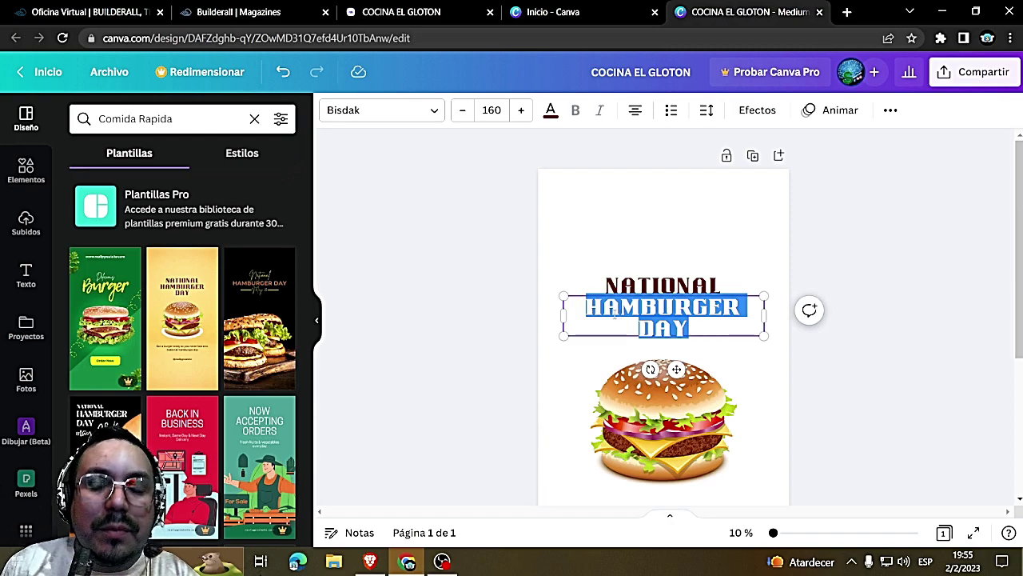
type("COCINA EL")
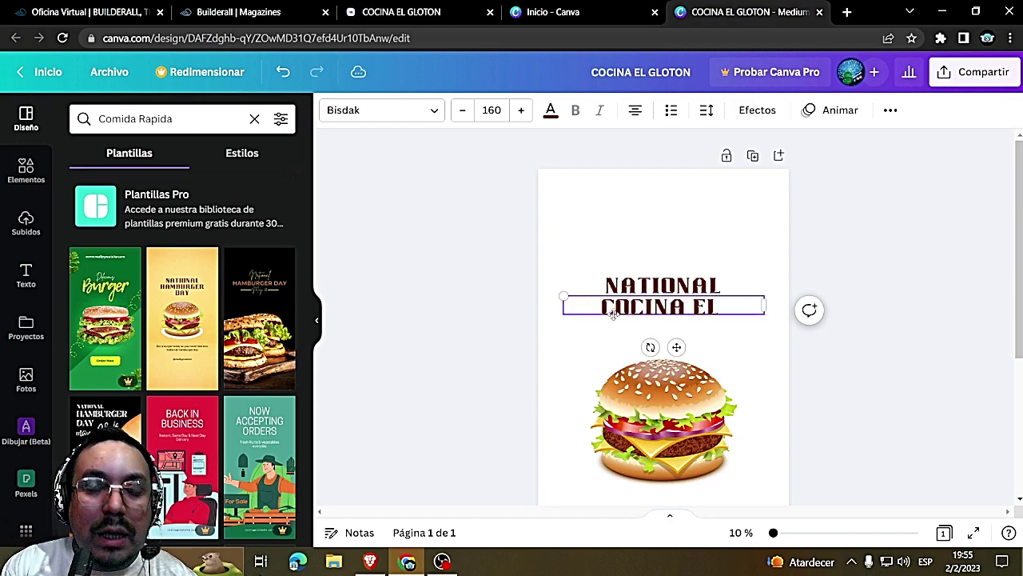
type(" GLO")
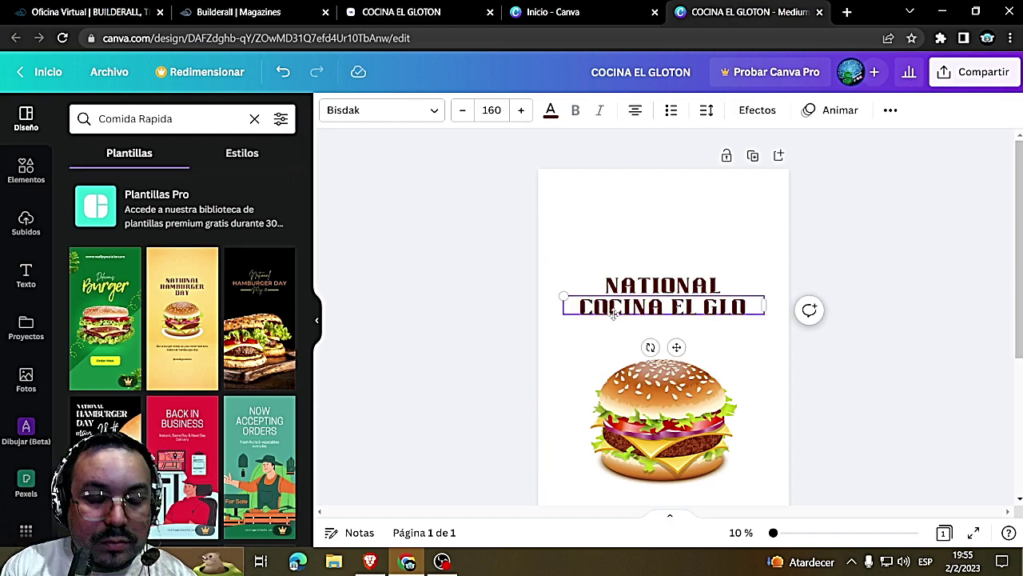
type("TON")
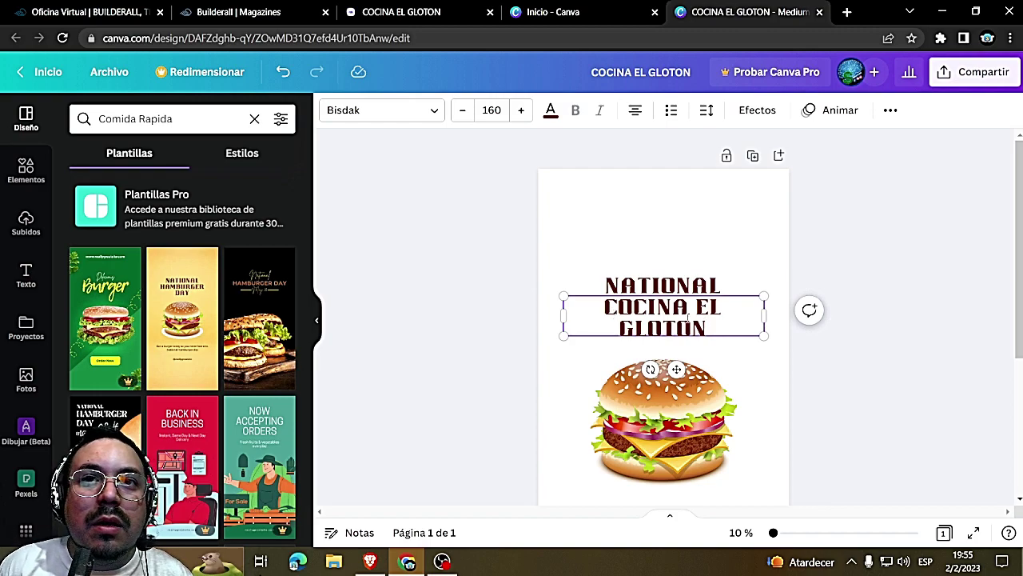
Color the "COCINA EL GLOTON" title bright yellow, #FFFC00
left_click(550, 109)
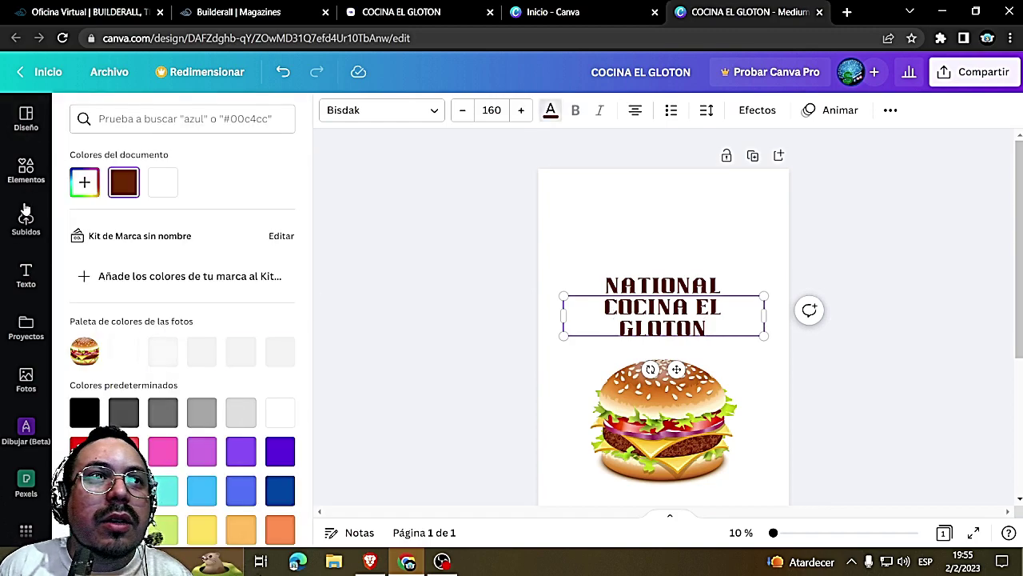
left_click(96, 194)
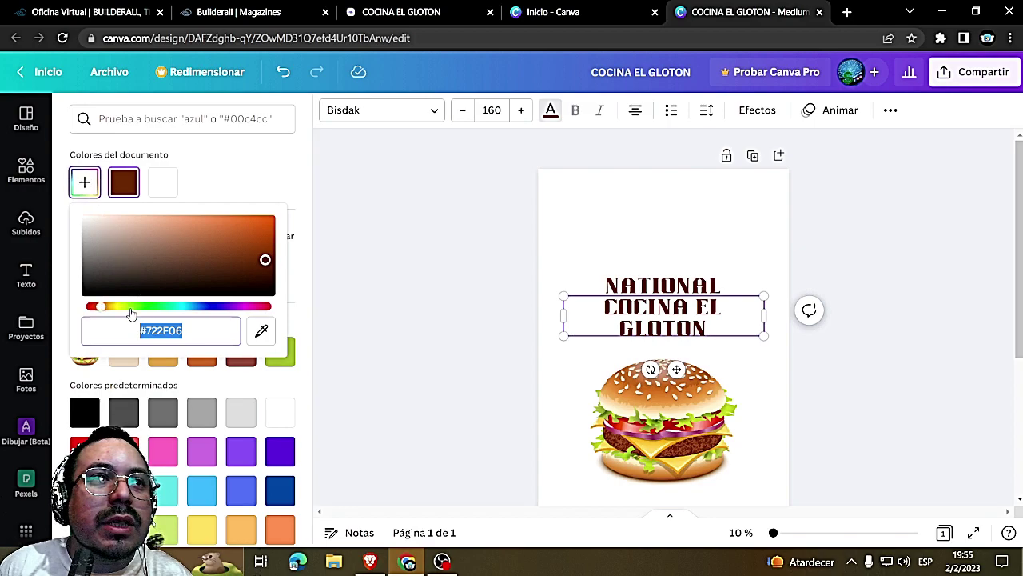
left_click(118, 307)
mouse_move(176, 269)
left_mouse_down()
mouse_move(293, 231)
mouse_move(300, 209)
left_mouse_up()
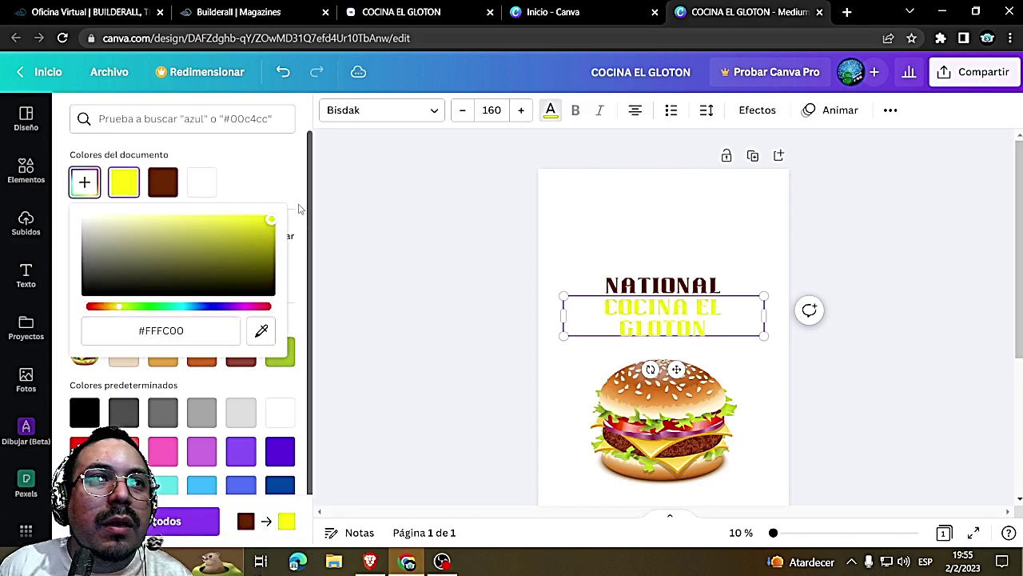
Delete the "NATIONAL" text above the title and set the page background to black
left_click(639, 284)
key("Delete")
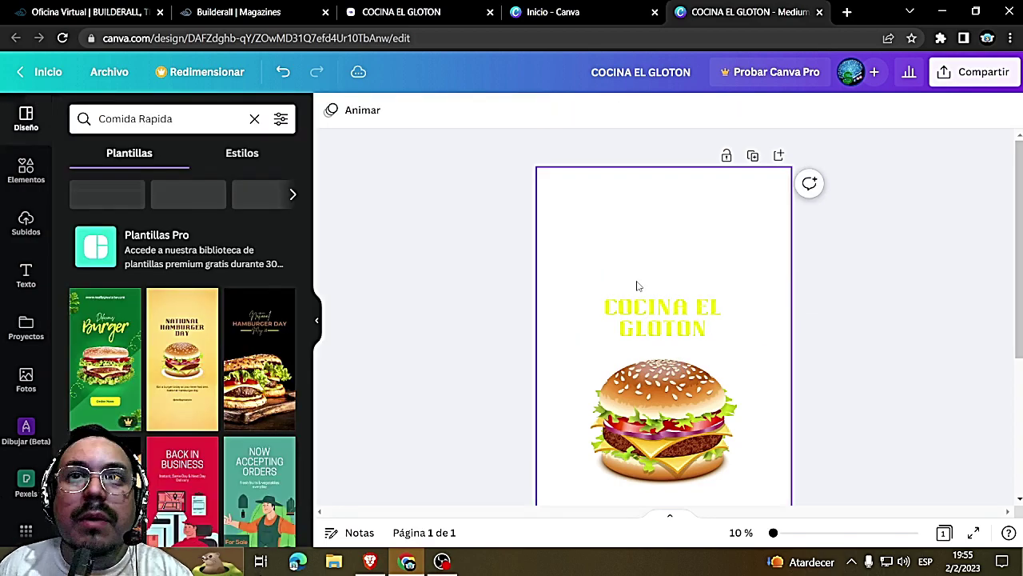
left_click(334, 111)
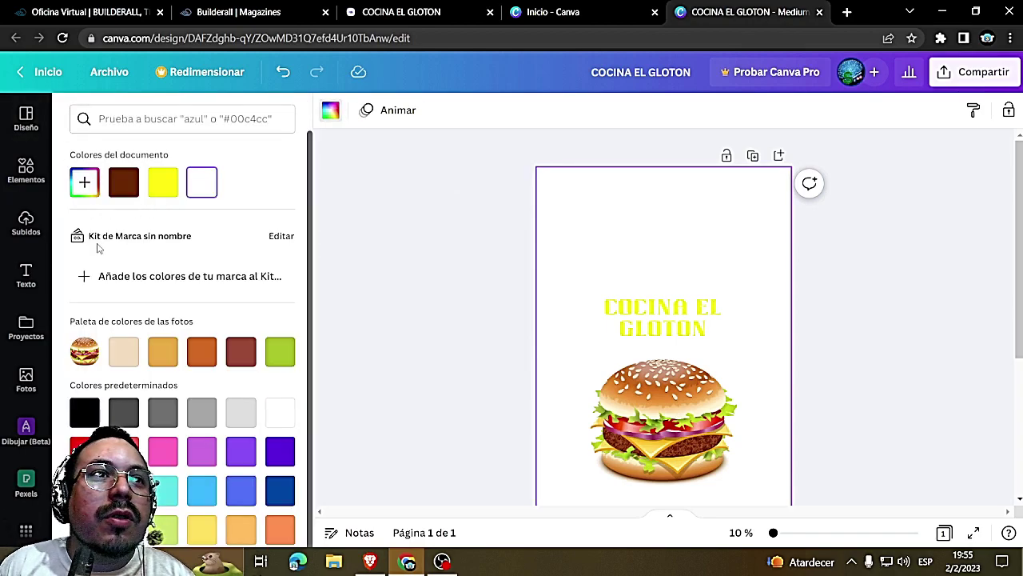
left_click(85, 413)
left_click(873, 349)
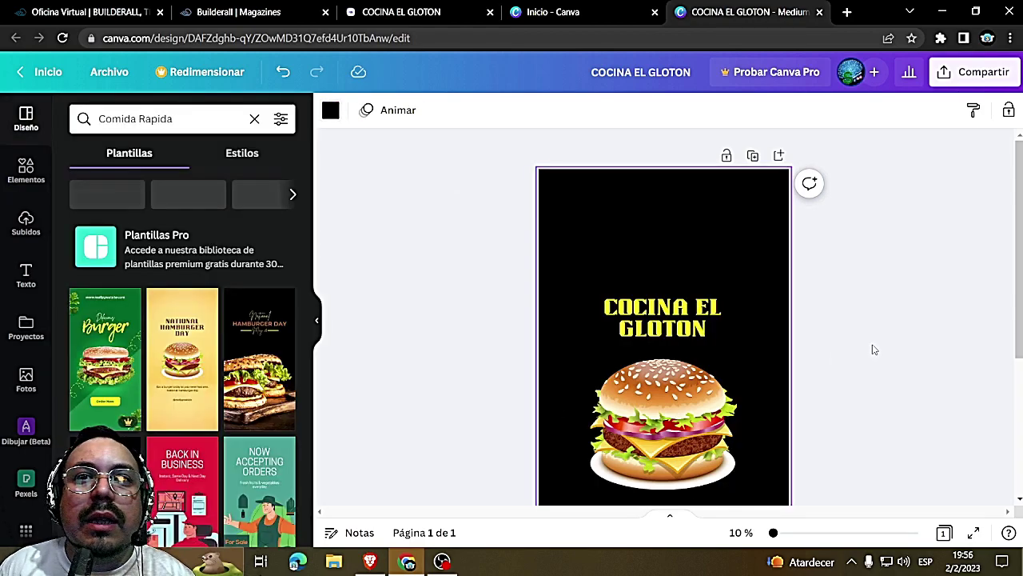
Copy the slogan "Comida rápida para llevar el ritmo de la vida" from ChatGPT and replace the tagline under the burger in Canva with it
scroll(874, 350, "down", 3)
scroll(873, 349, "up", 3)
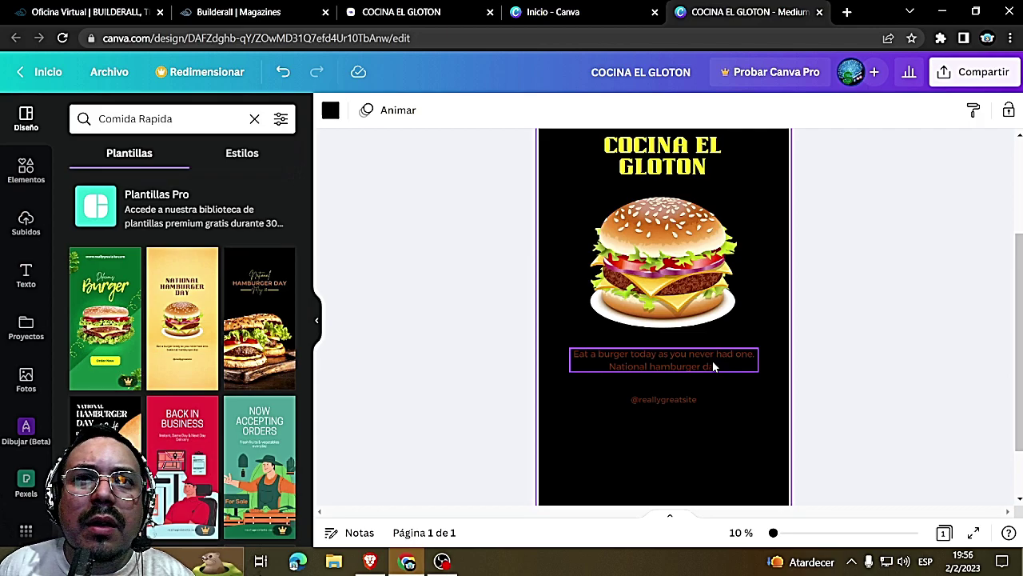
double_click(712, 361)
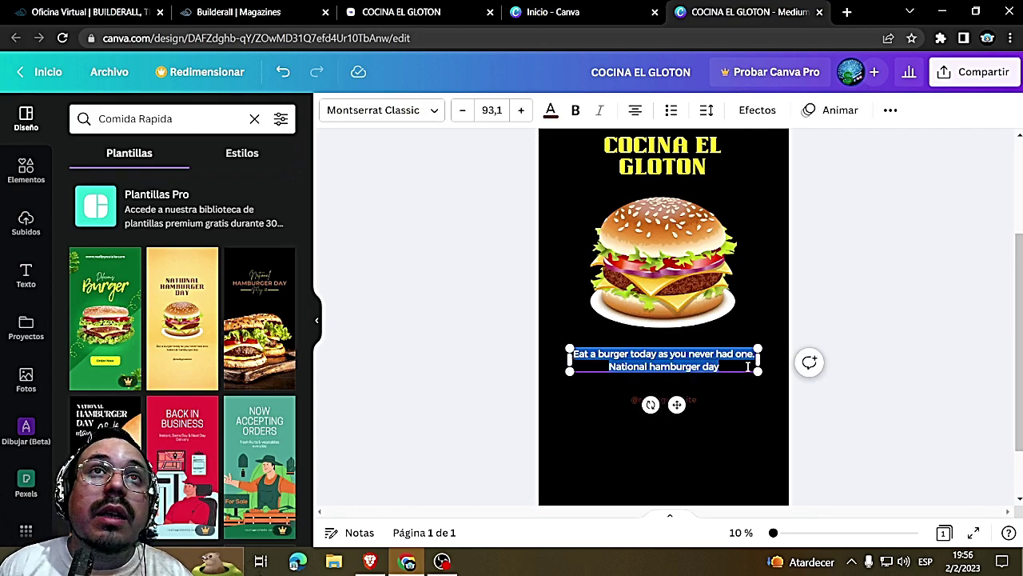
left_click(369, 562)
scroll(674, 354, "up", 10)
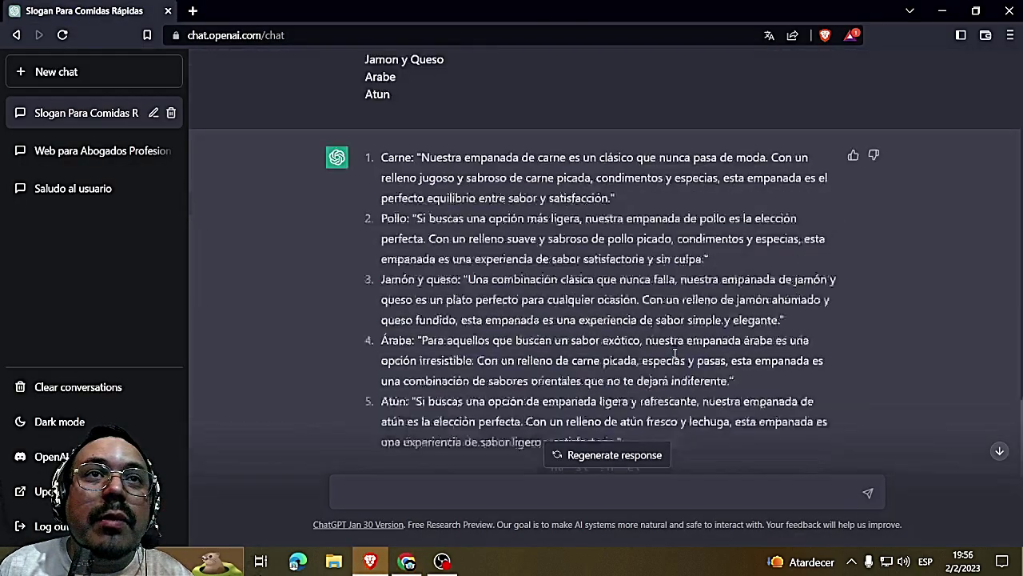
scroll(674, 353, "up", 20)
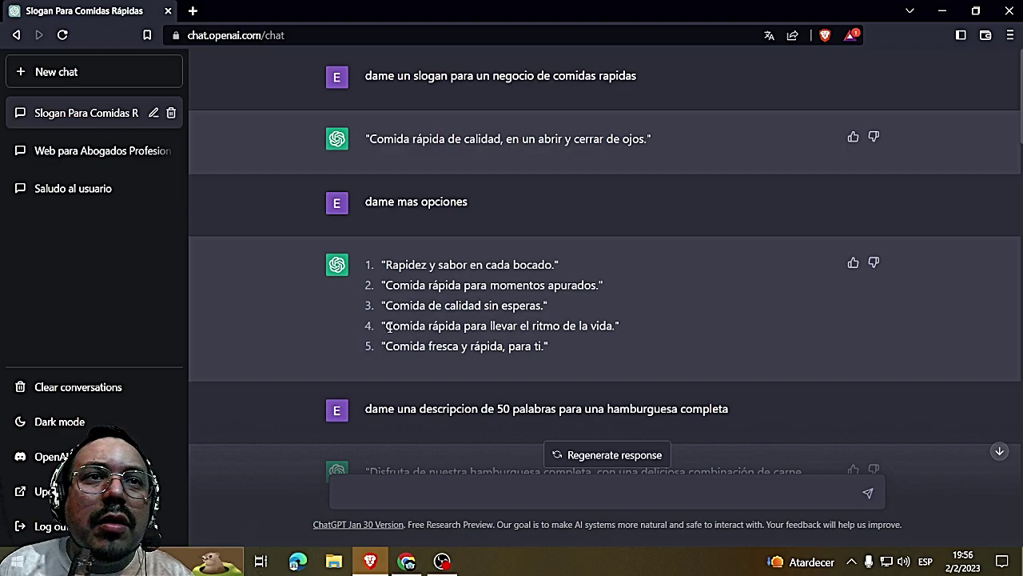
left_click_drag(410, 325, 600, 326)
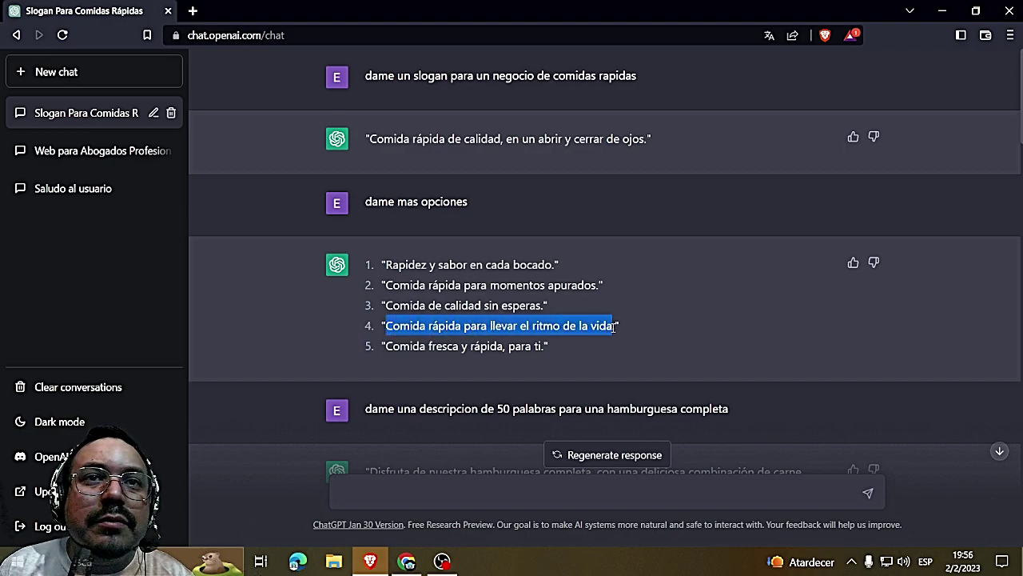
right_click(602, 326)
left_click(628, 338)
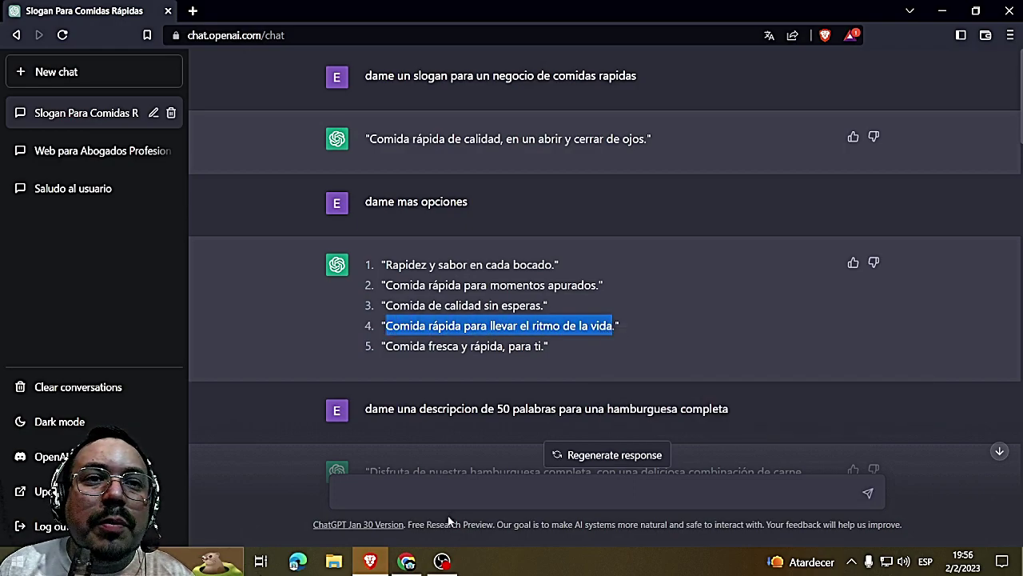
left_click(407, 561)
key("ctrl+v")
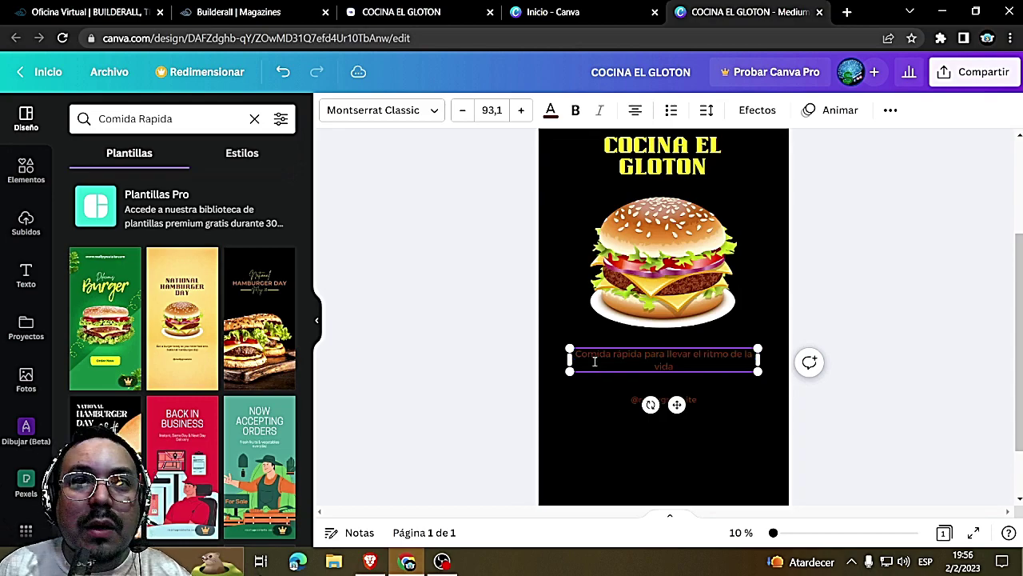
key("ctrl+a")
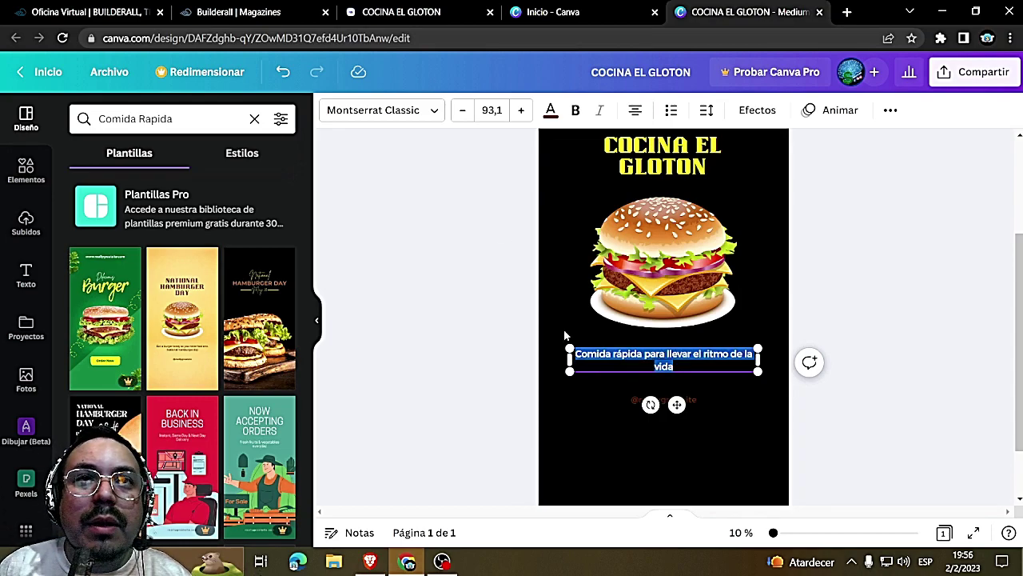
left_click(551, 111)
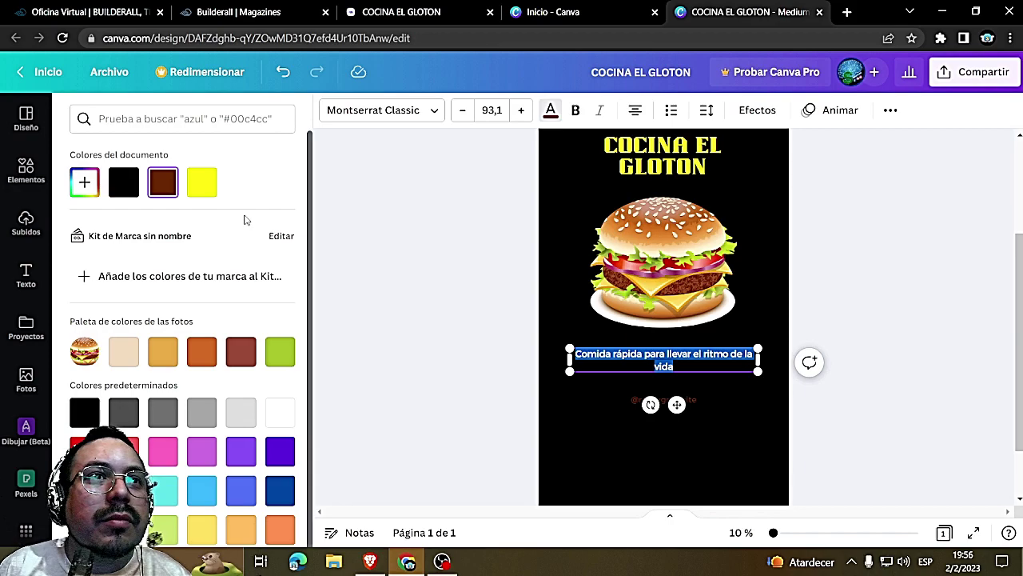
left_click(201, 183)
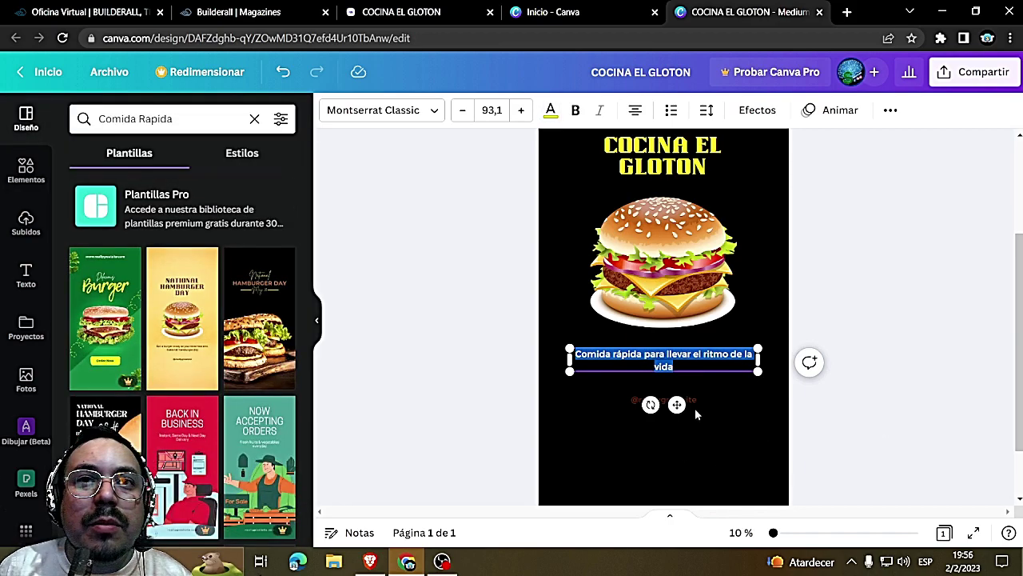
left_click(928, 424)
left_click(702, 400)
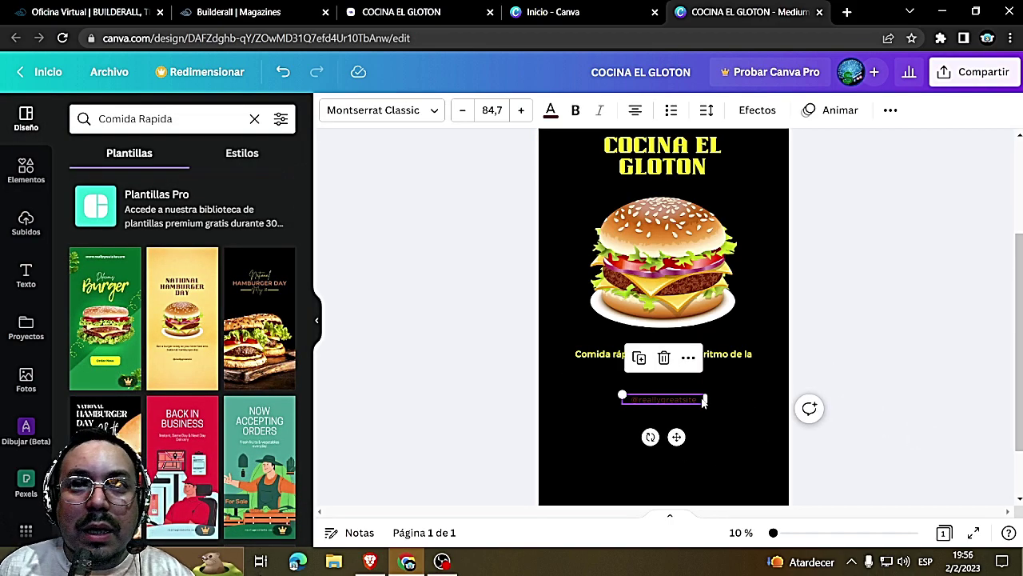
key("Delete")
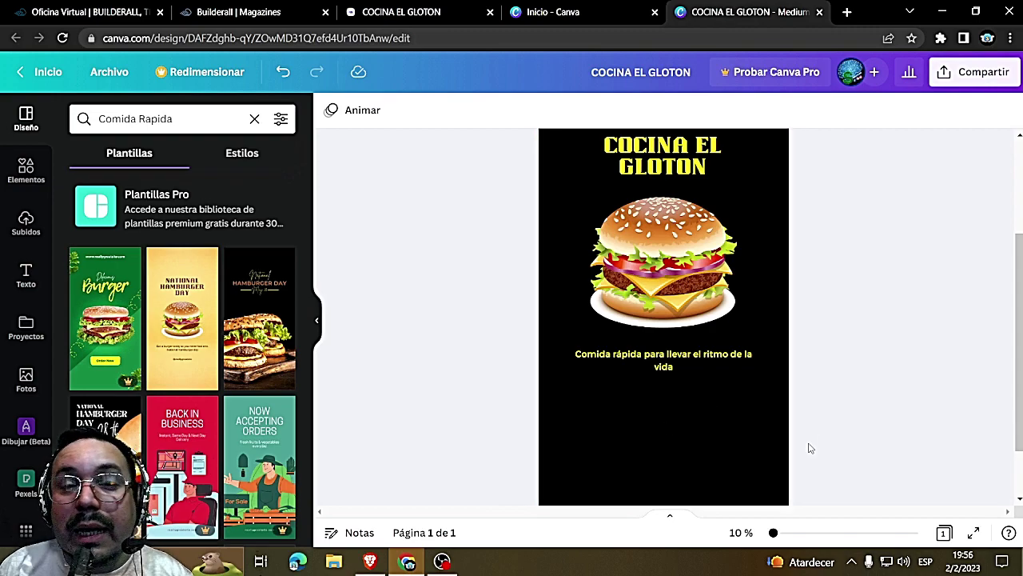
Add a second page and apply the "ABIERTOS AHORA" burger template found by searching for "HAMBURGUESAS"
scroll(890, 427, "down", 2)
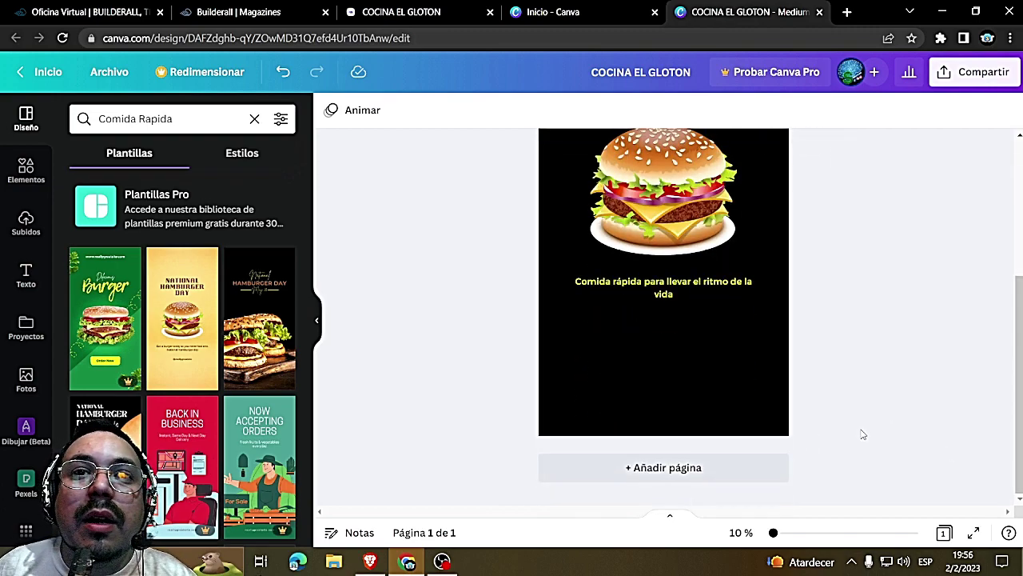
left_click(713, 473)
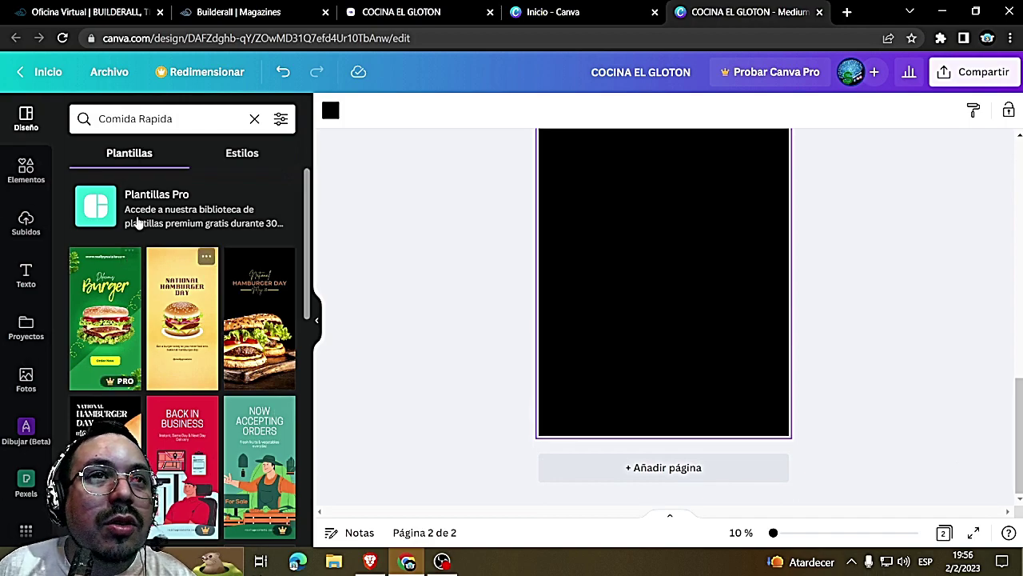
left_click(176, 126)
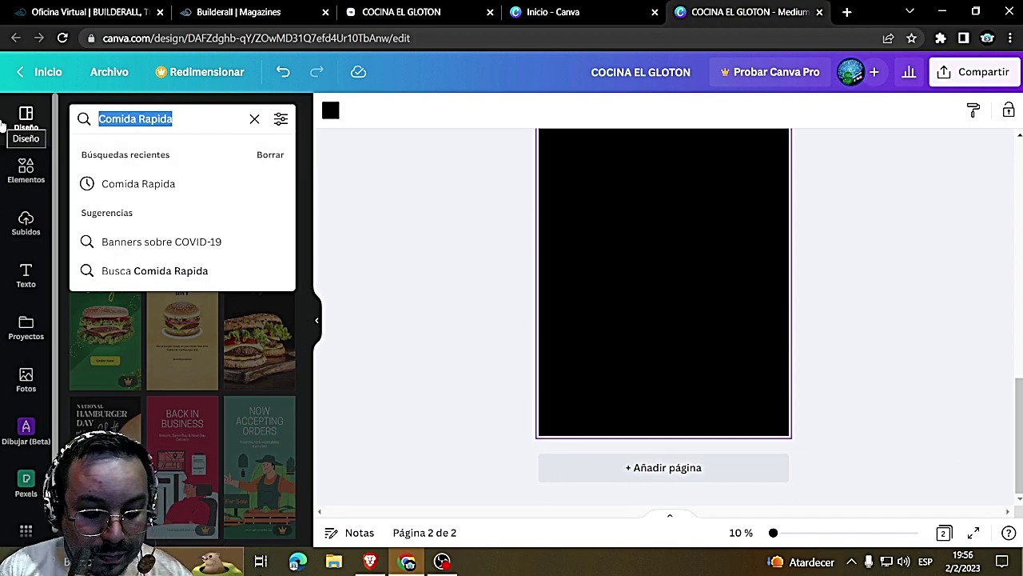
type("HAMBURGUESAS")
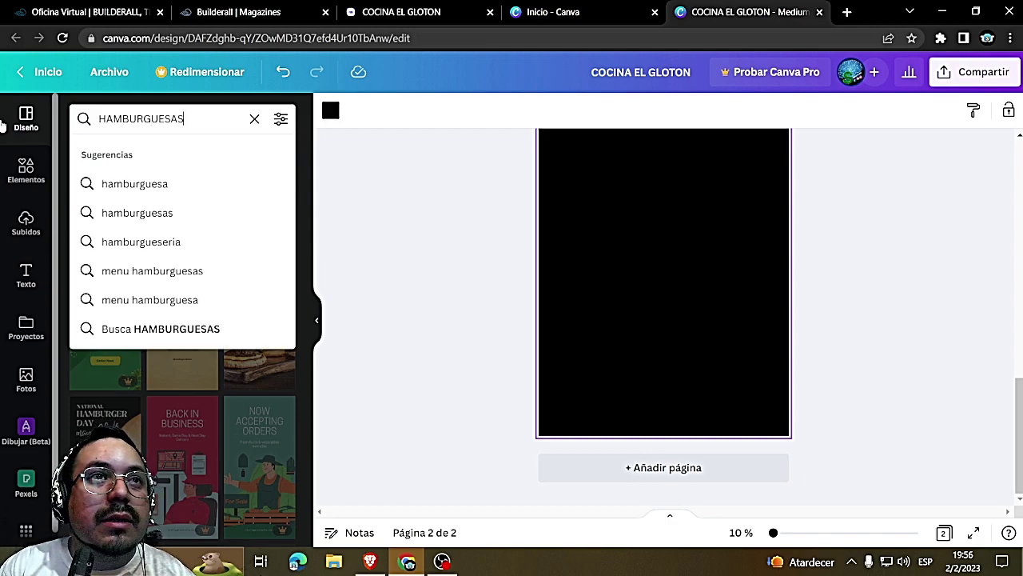
key("Return")
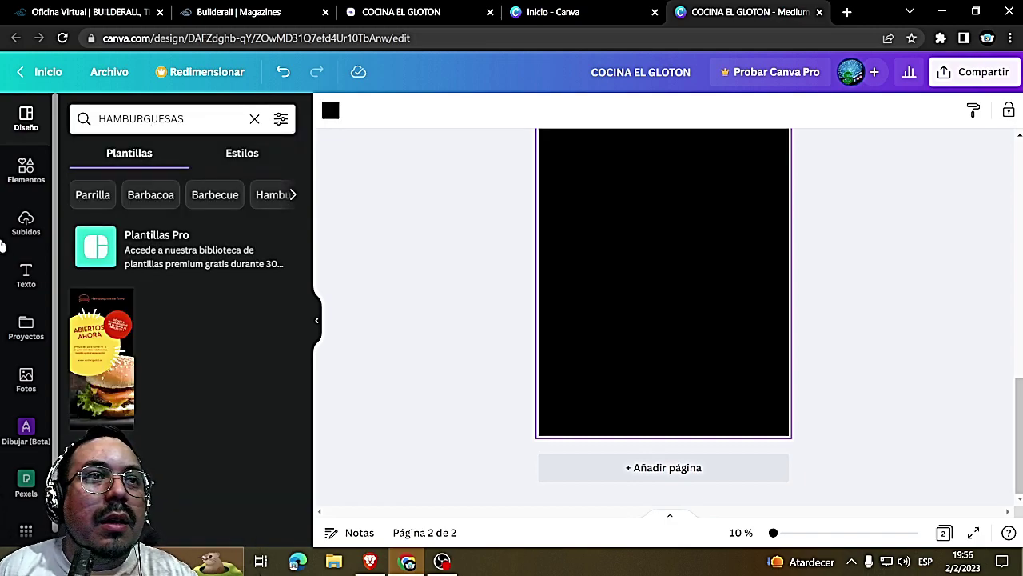
left_click(103, 358)
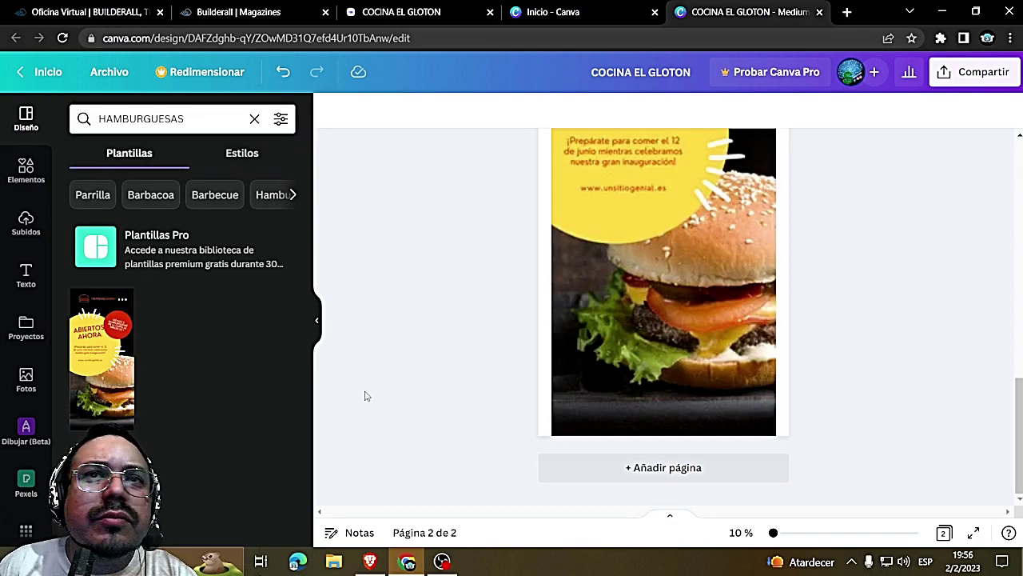
Delete the red promo circle, the yellow circle, the white strokes and all their texts above the burger on page 2
left_click(706, 361)
scroll(712, 320, "up", 3)
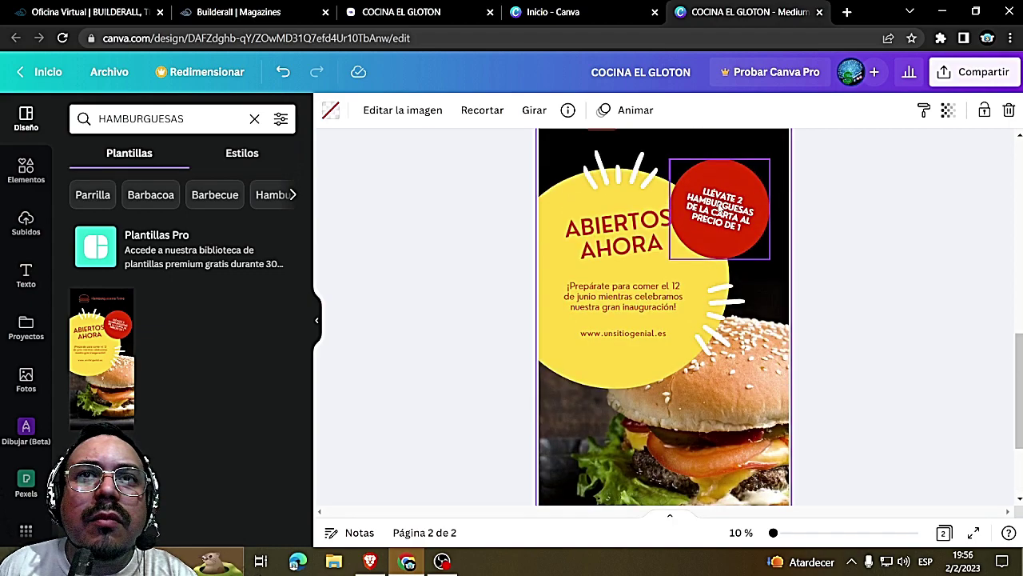
left_click(719, 206)
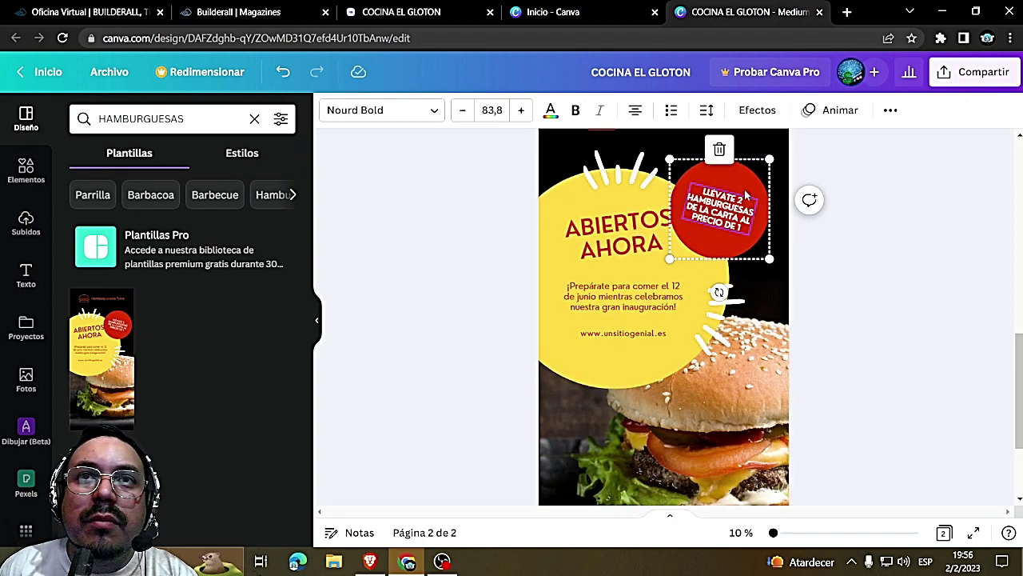
left_click(764, 173)
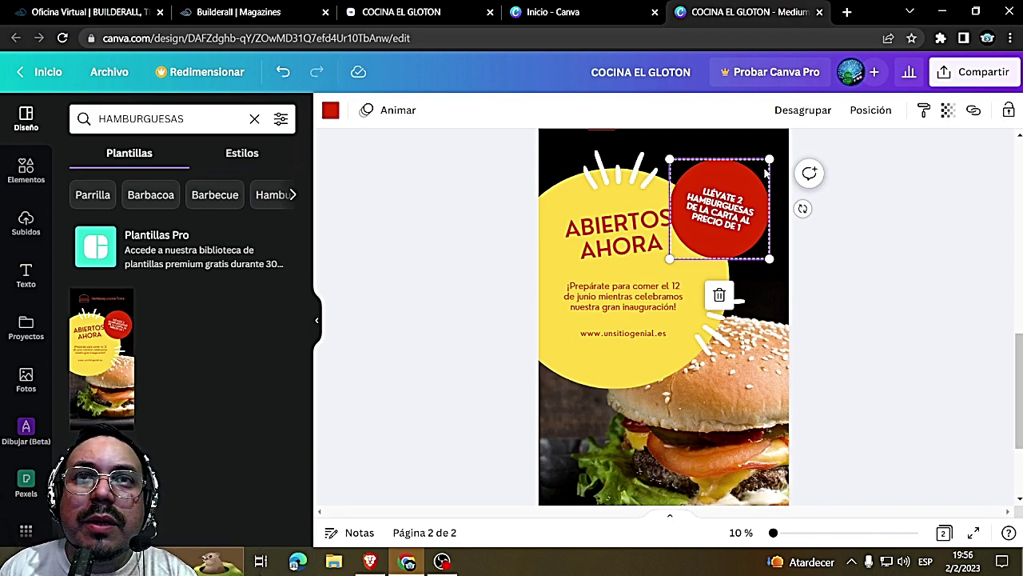
key("Delete")
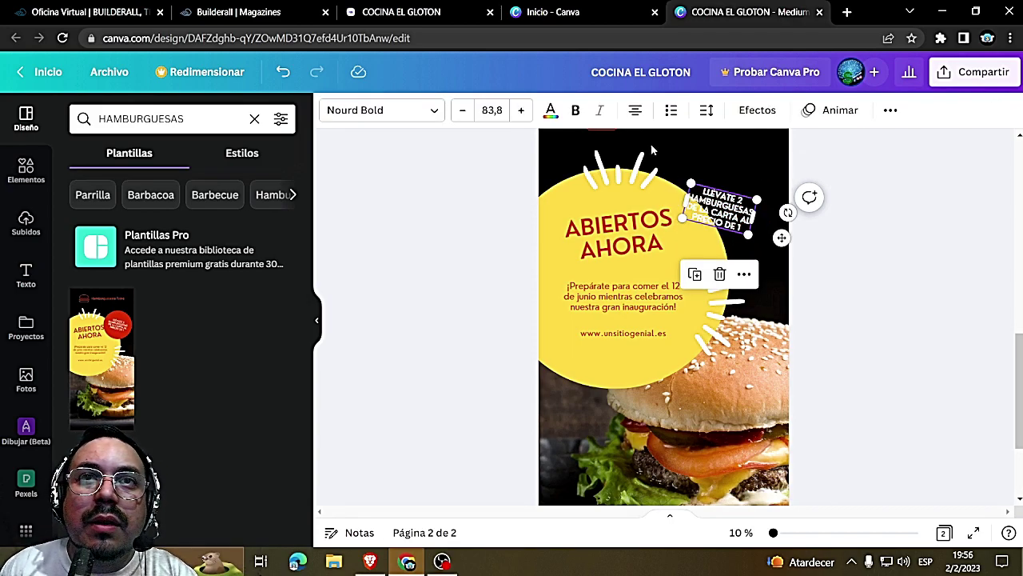
left_click_drag(548, 143, 792, 440)
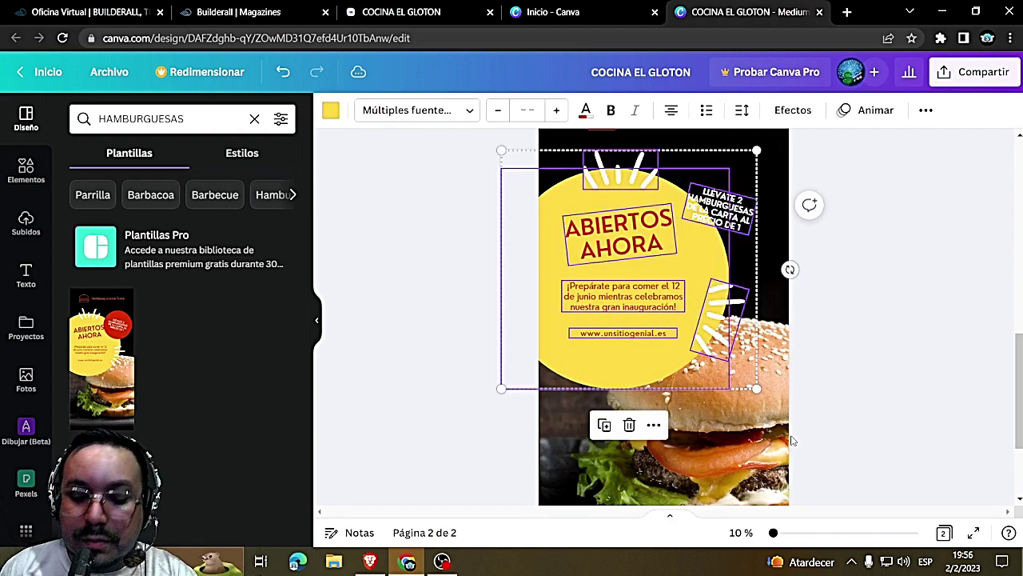
key("Delete")
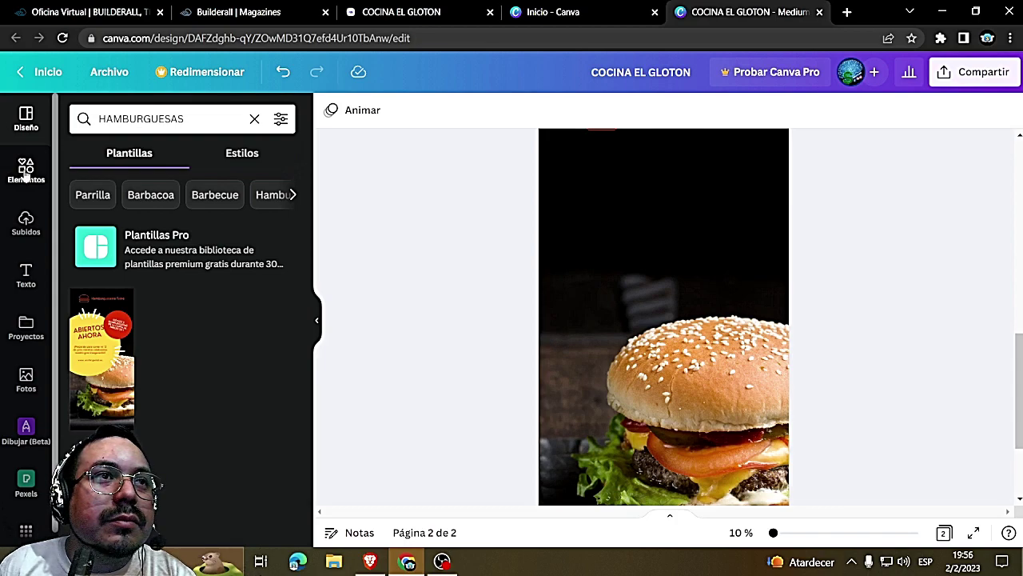
Add a square shape above the burger and stretch it into a tall rectangle about 37 high, partly covering the bun
left_click(25, 171)
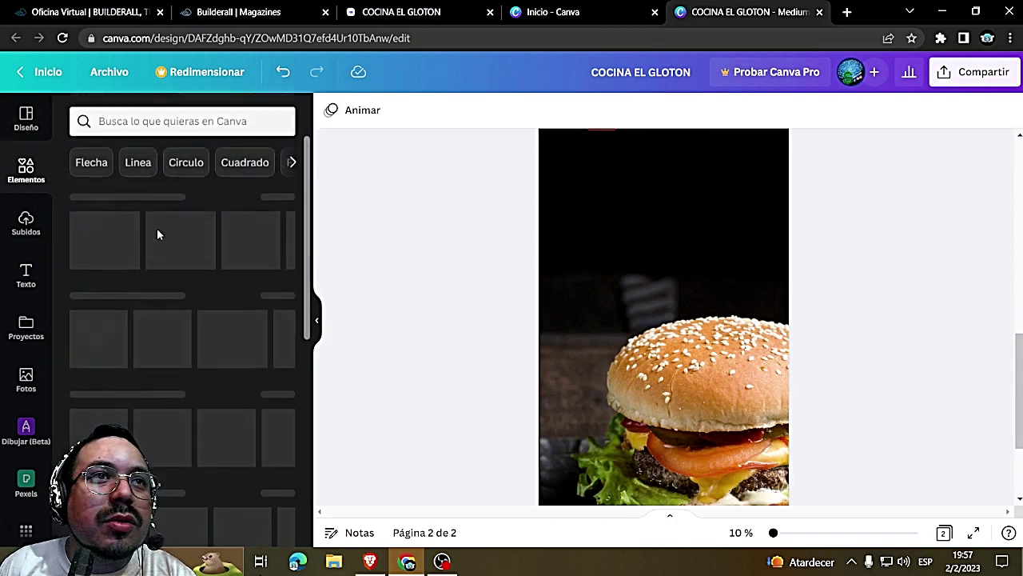
left_click(88, 330)
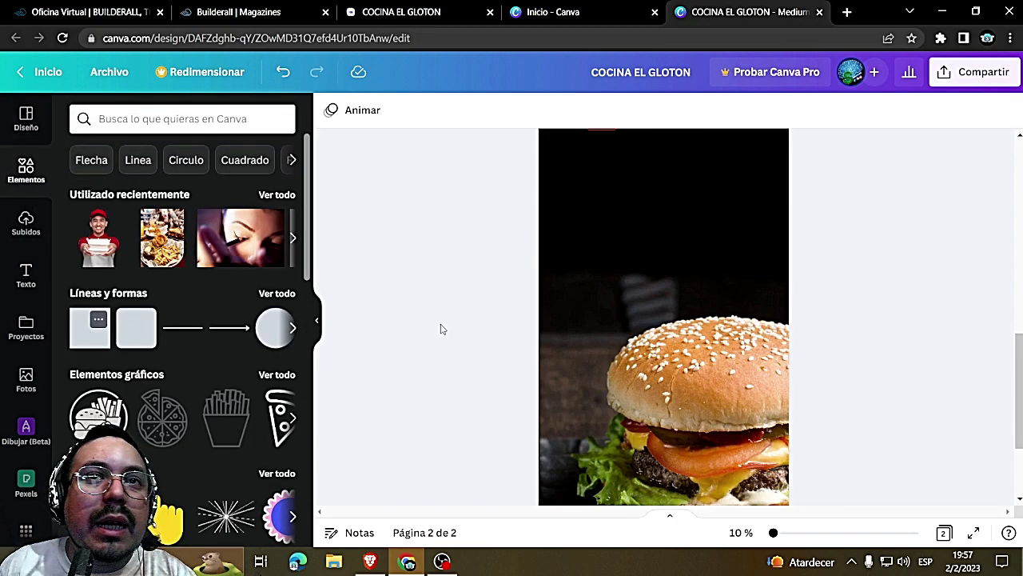
left_click(724, 344)
left_click(689, 306)
left_click_drag(689, 305, 587, 177)
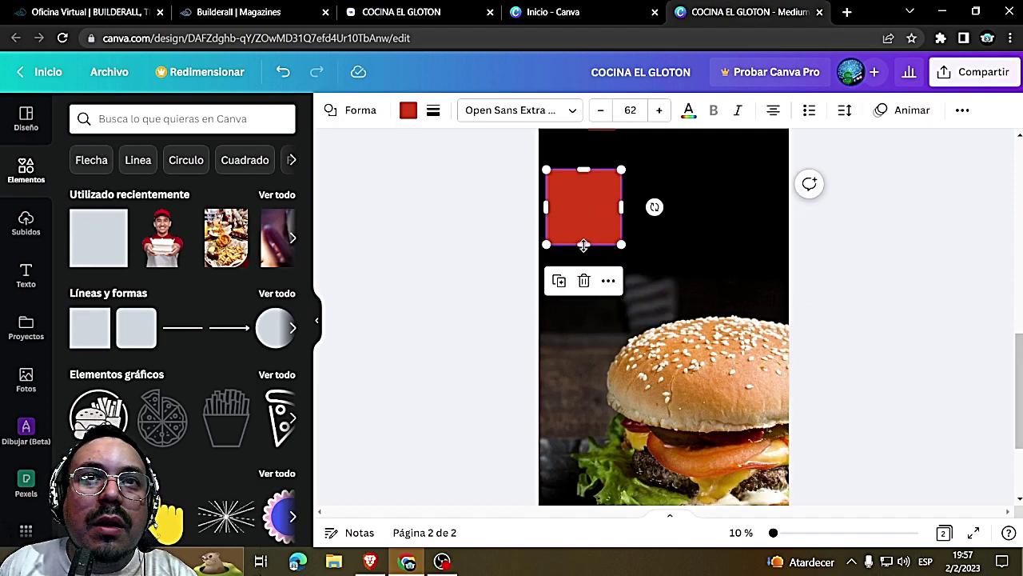
left_click_drag(582, 242, 581, 427)
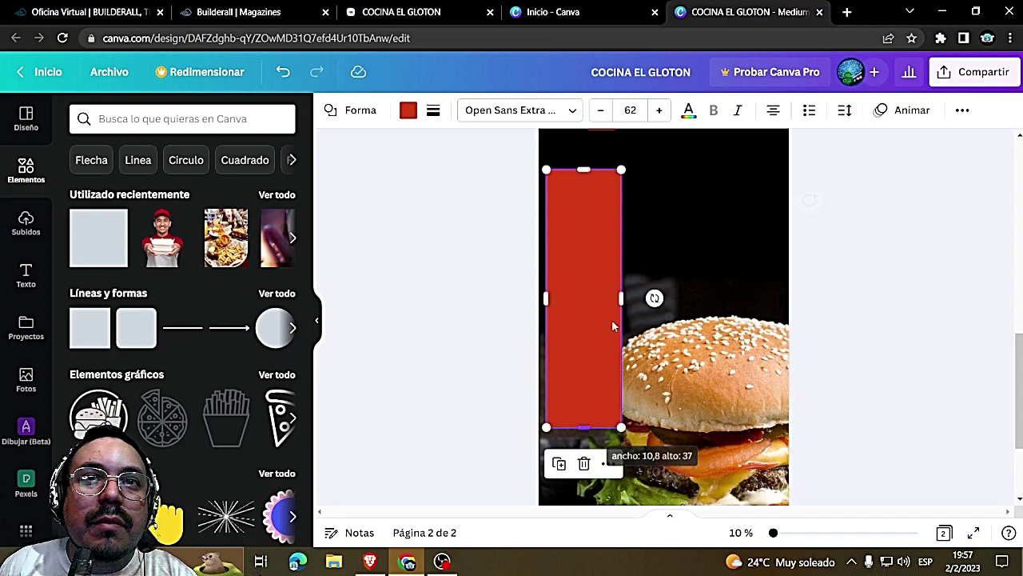
left_click_drag(621, 297, 707, 298)
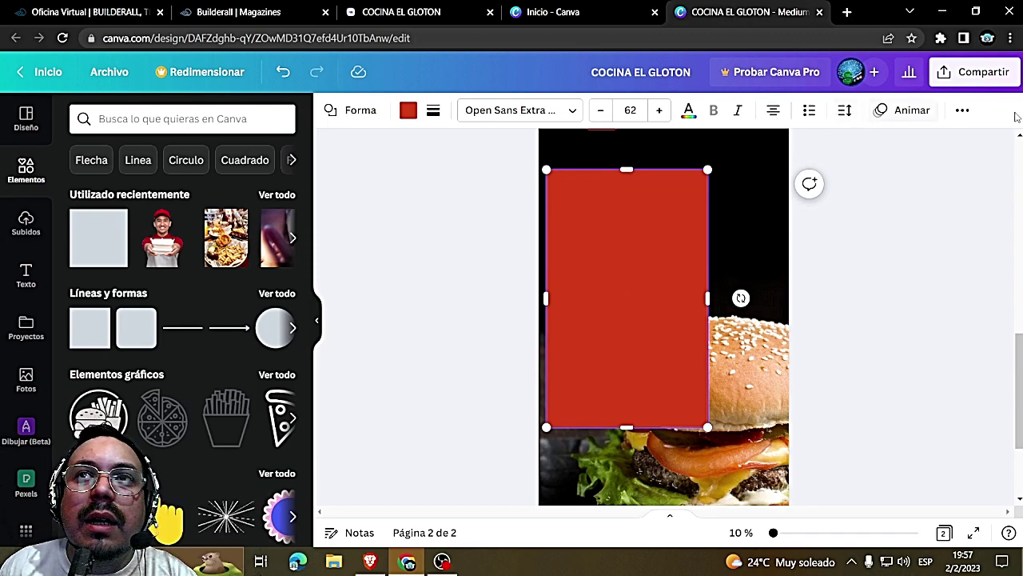
Set the rectangle's transparency to 51 and its fill color to black
left_click(963, 111)
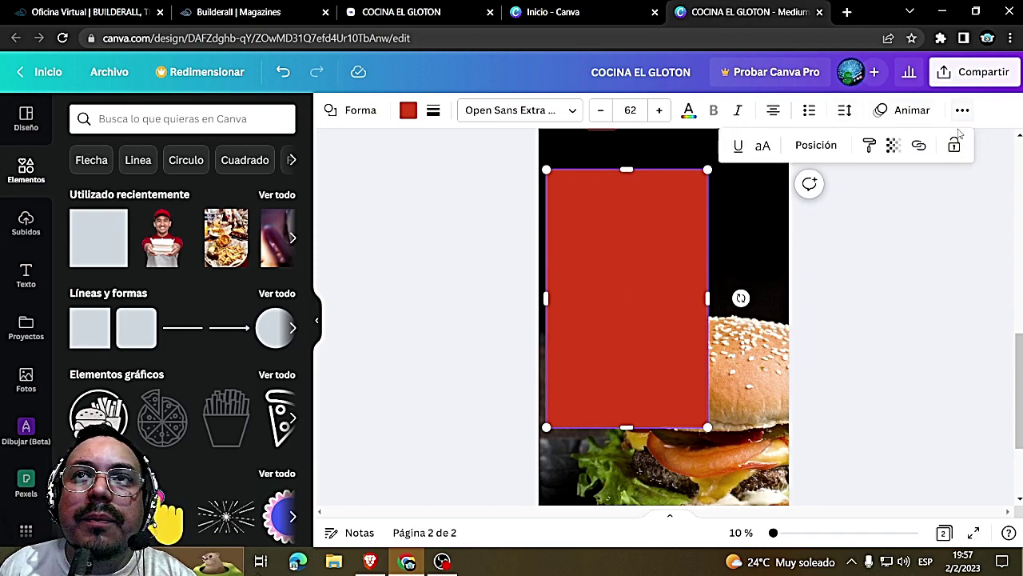
left_click(893, 146)
left_click(828, 204)
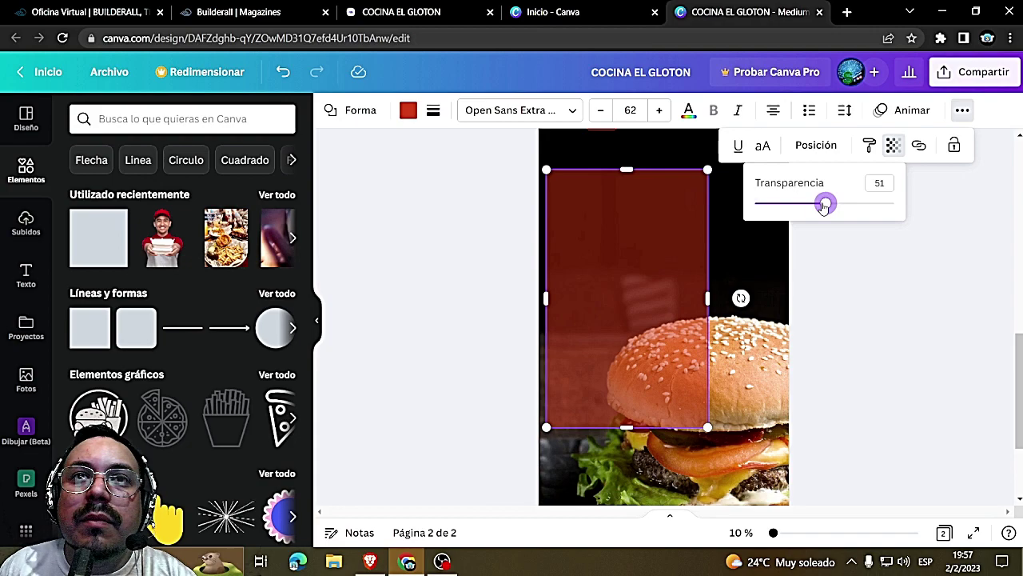
left_click(643, 259)
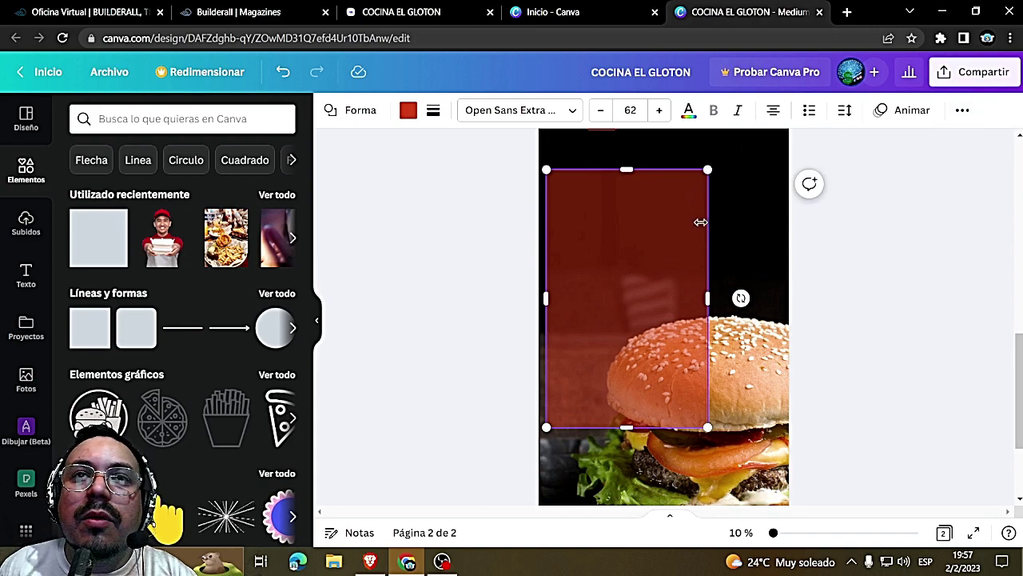
left_click(406, 111)
left_click(163, 183)
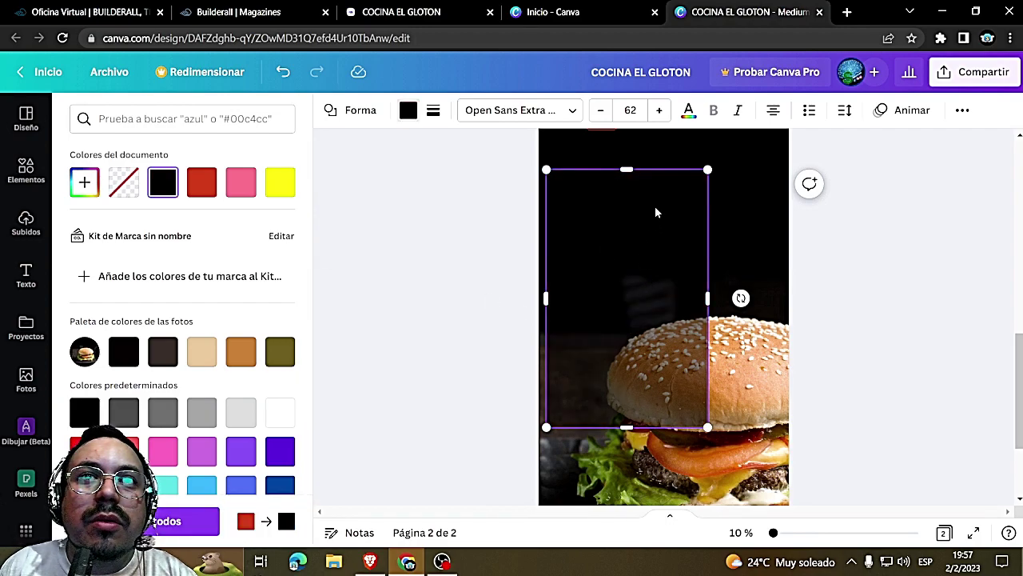
key("Escape")
Change the "Hamburguesería Taino" heading beside the burger icon on page 2 to "Hamburguesas"
scroll(838, 314, "up", 3)
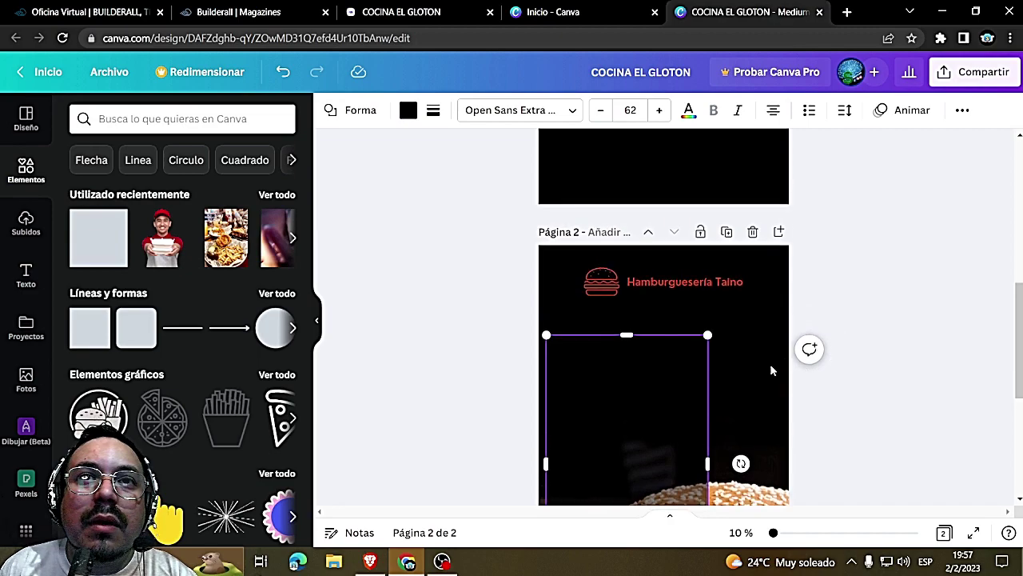
scroll(660, 426, "down", 2)
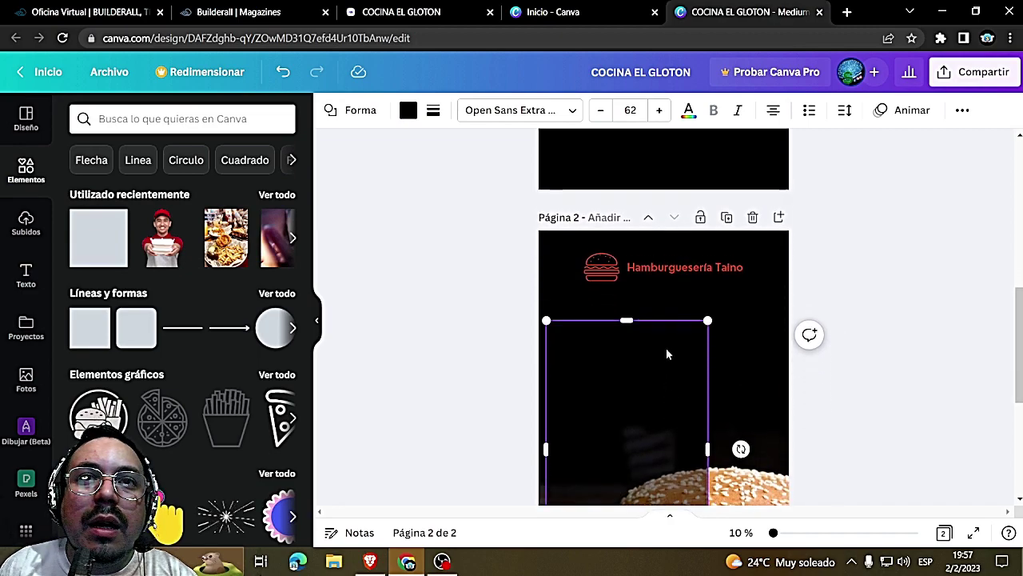
left_click(716, 266)
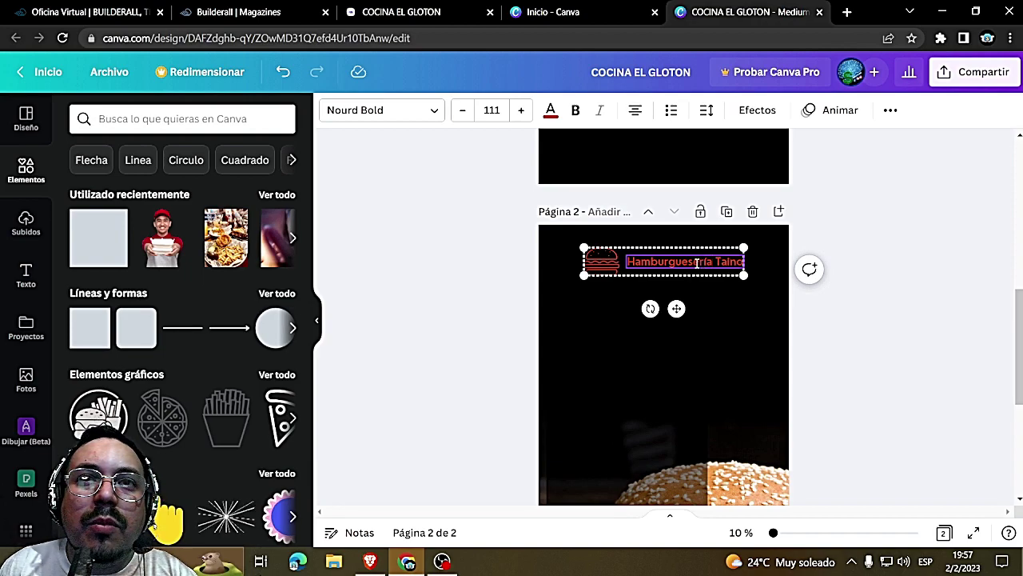
left_click_drag(696, 262, 749, 269)
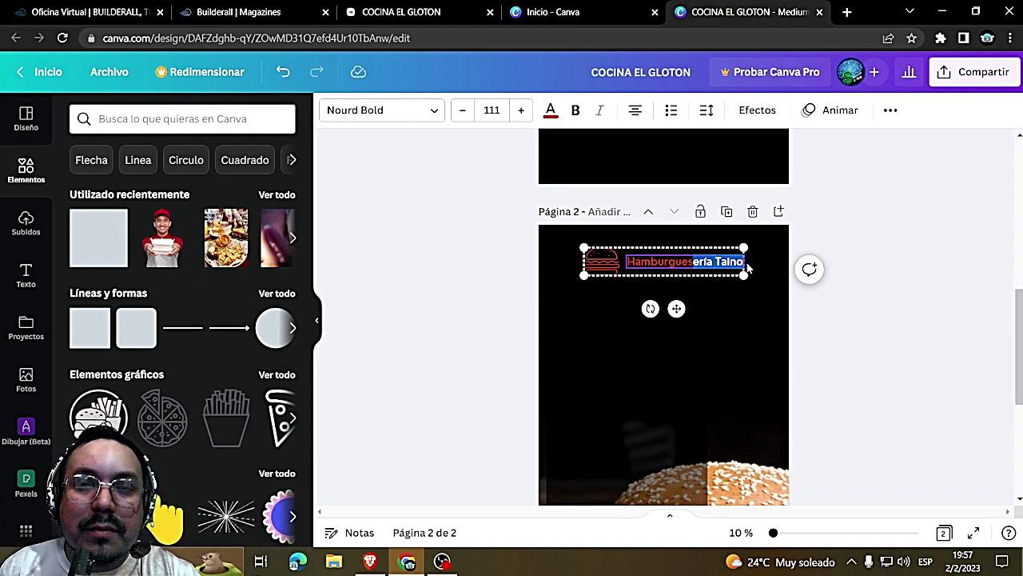
type("S")
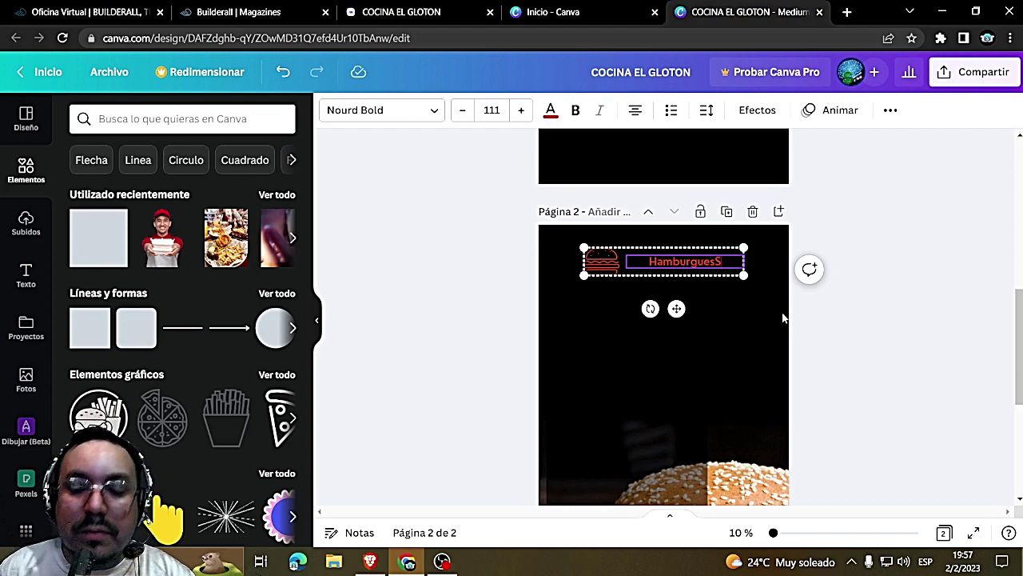
key("BackSpace")
type("as")
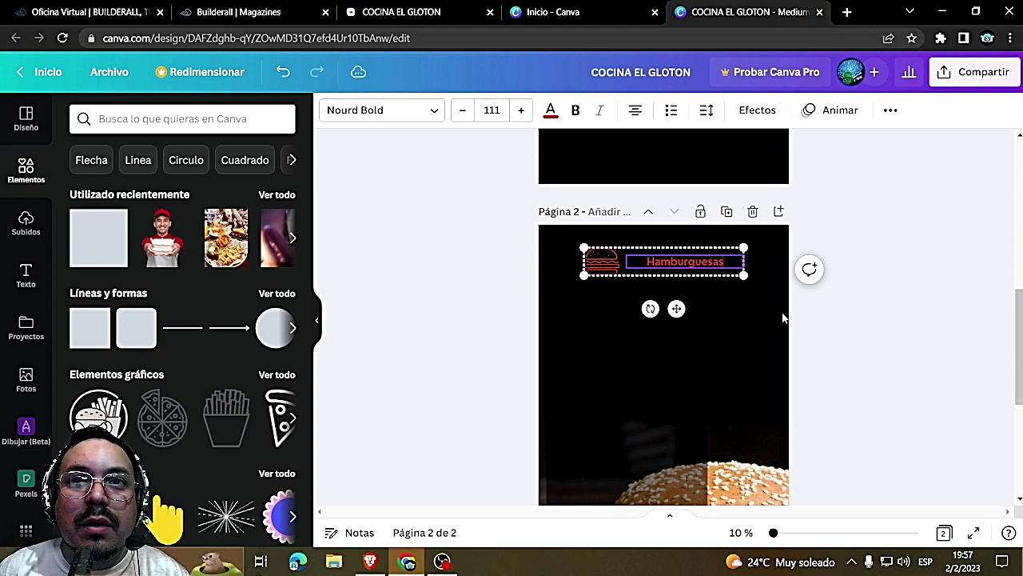
left_click(858, 339)
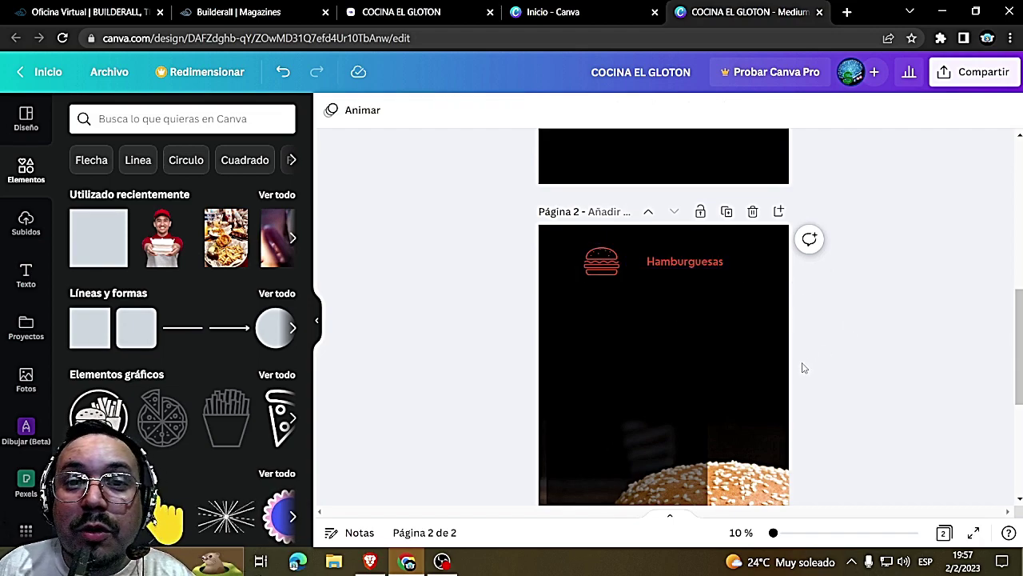
Shorten the semi-transparent black rectangle from below so that it ends just above the burger bun
scroll(804, 365, "down", 1)
scroll(783, 370, "down", 1)
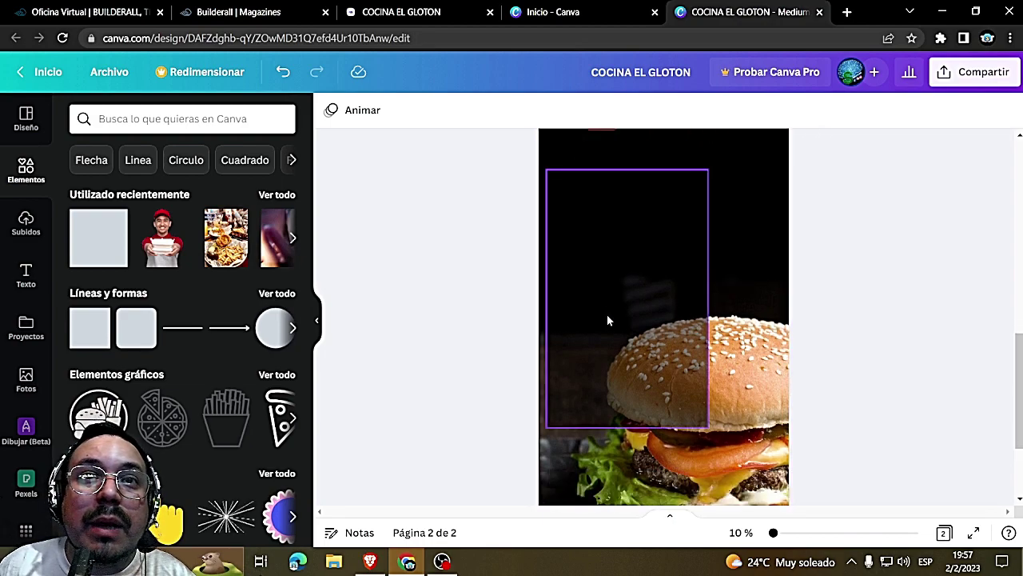
left_click(672, 348)
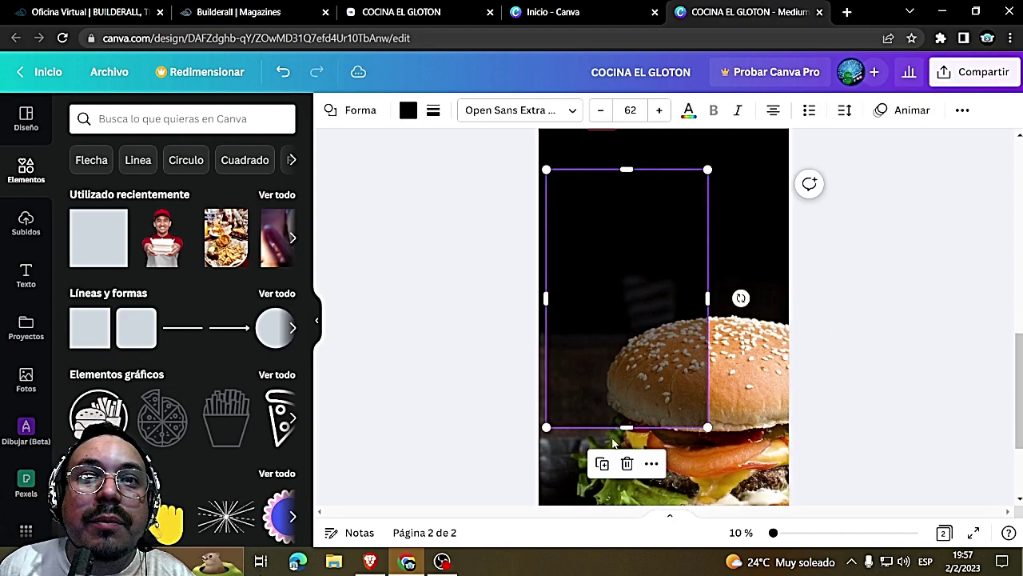
left_click_drag(628, 428, 638, 301)
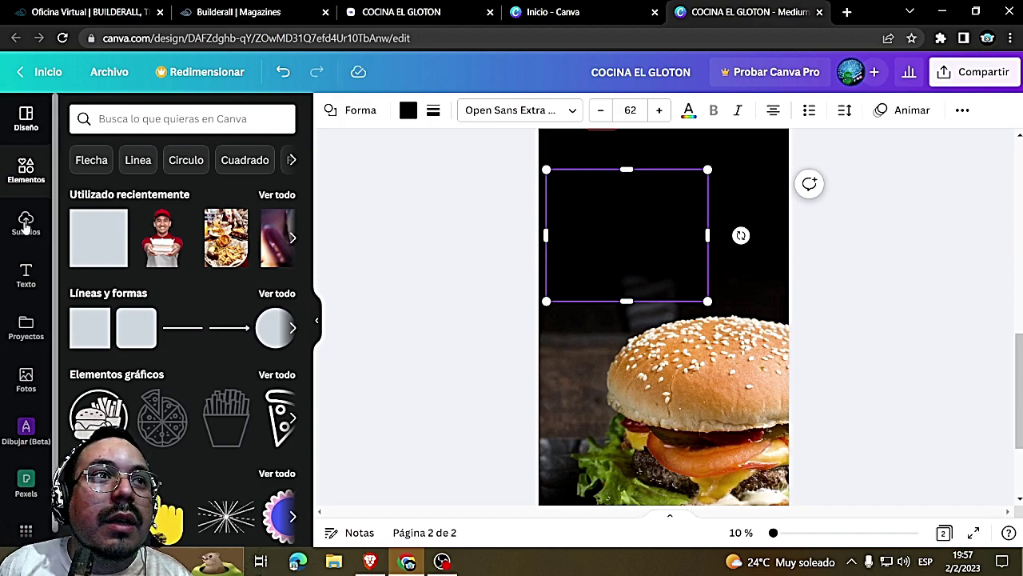
Add a small body text box to page 2, color it white and place it near the black rectangle's upper edge
left_click(26, 275)
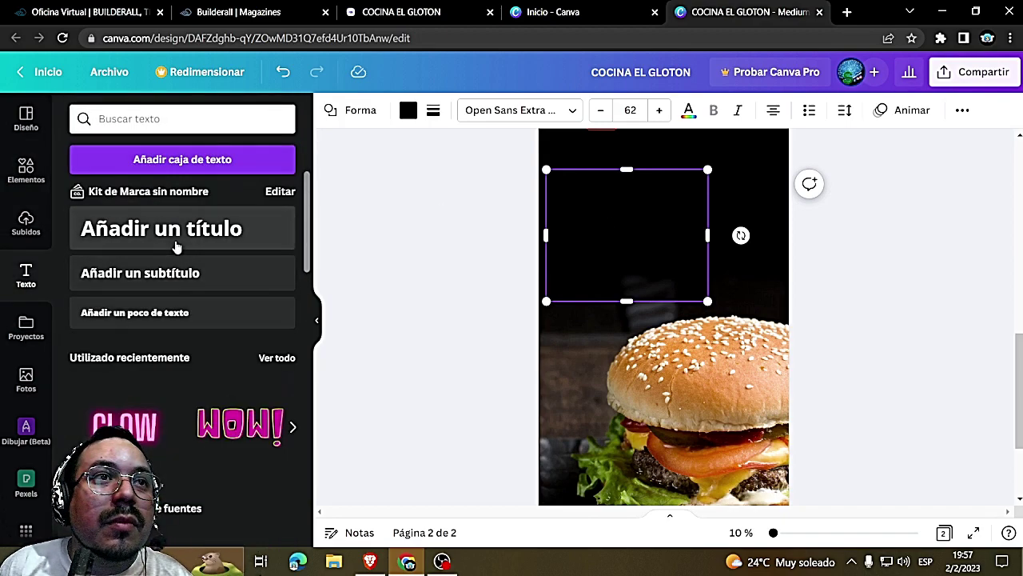
left_click_drag(167, 311, 638, 228)
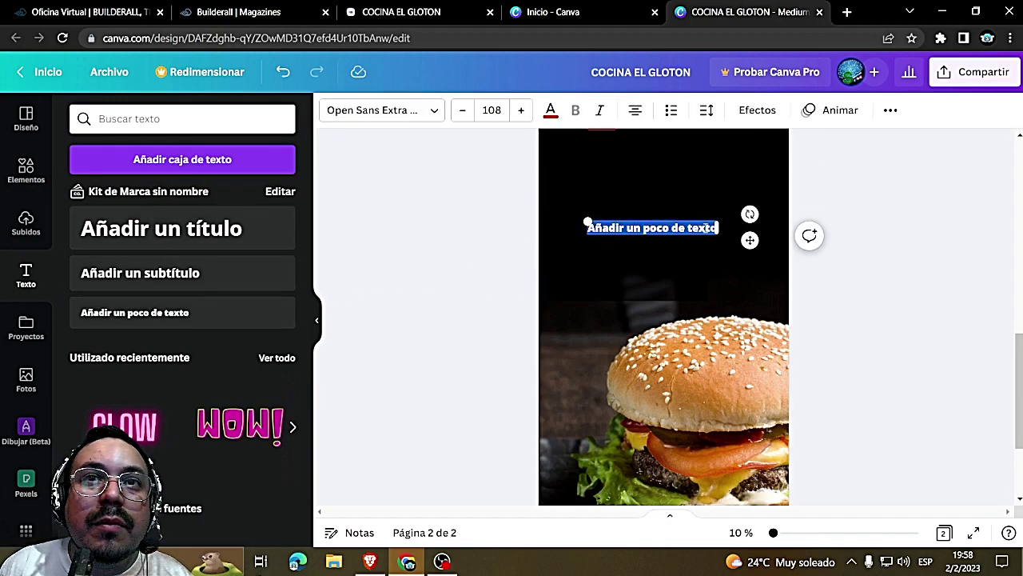
left_click(550, 112)
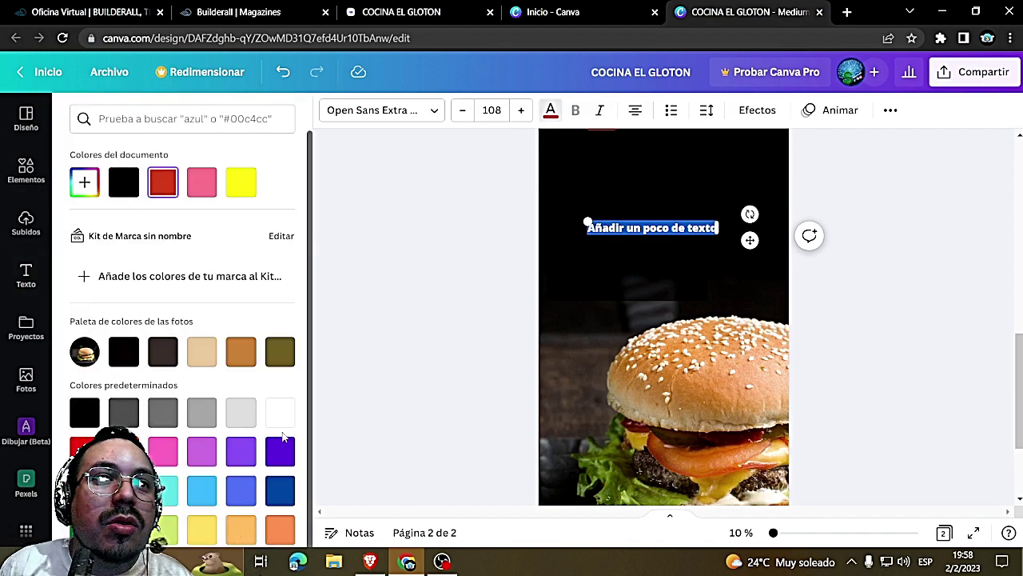
left_click(282, 412)
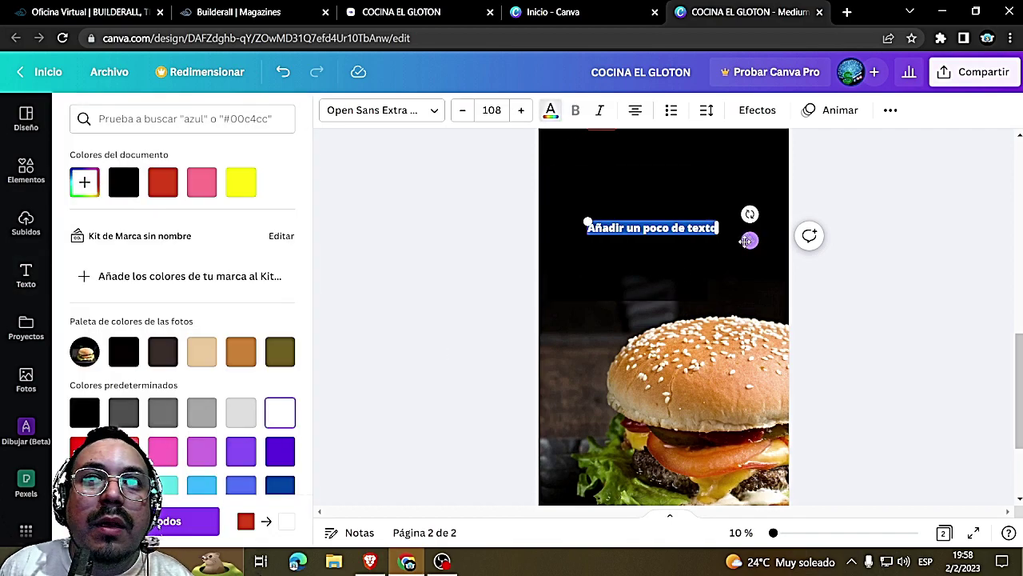
left_click_drag(748, 240, 718, 187)
left_click_drag(651, 230, 657, 250)
left_click_drag(618, 177, 620, 199)
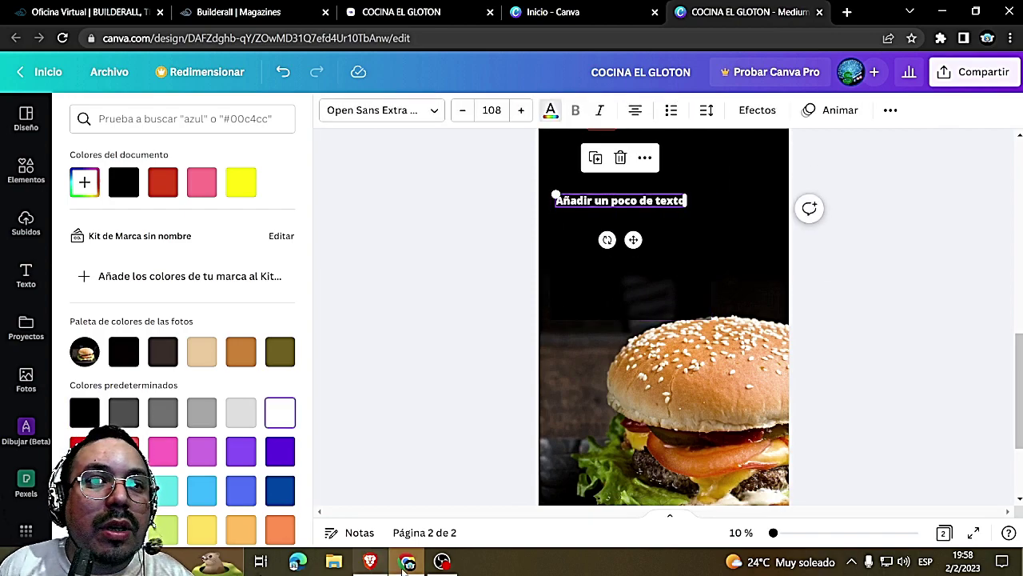
Switch to ChatGPT and review the generated descriptions of the complete, double bacon, simple, and ham and cheese burgers
mouse_move(370, 563)
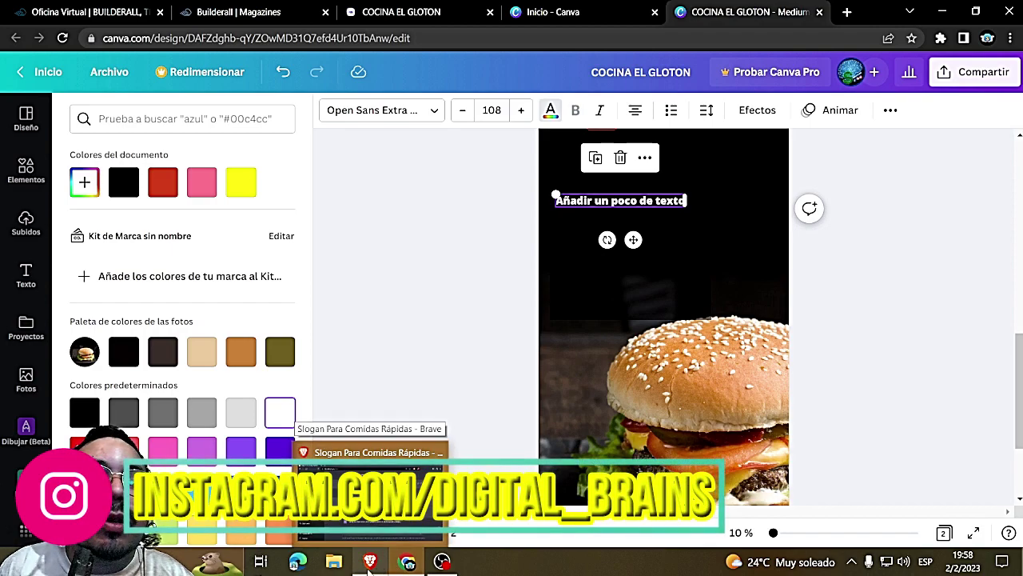
left_click(364, 534)
scroll(425, 404, "down", 5)
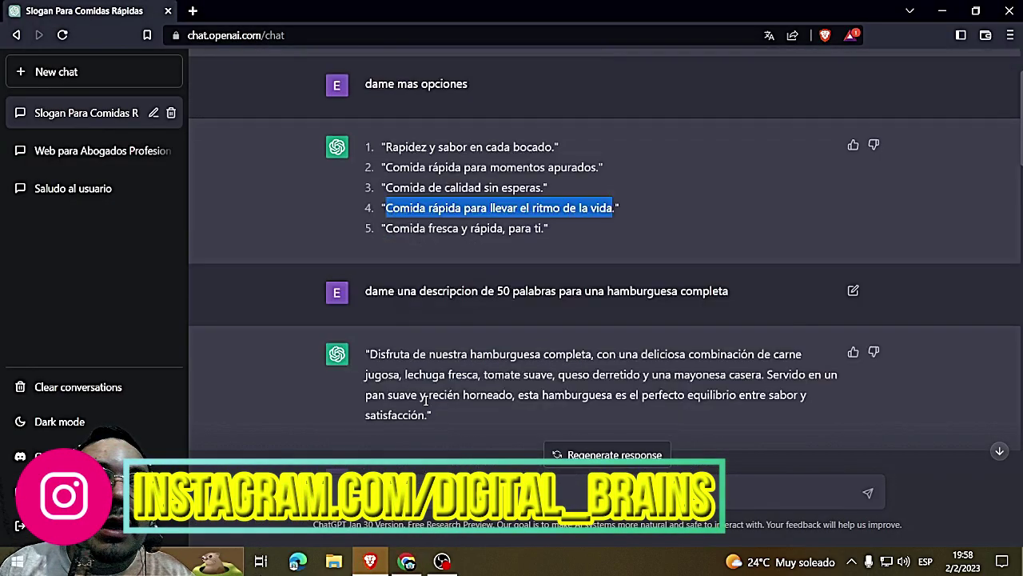
scroll(425, 399, "down", 4)
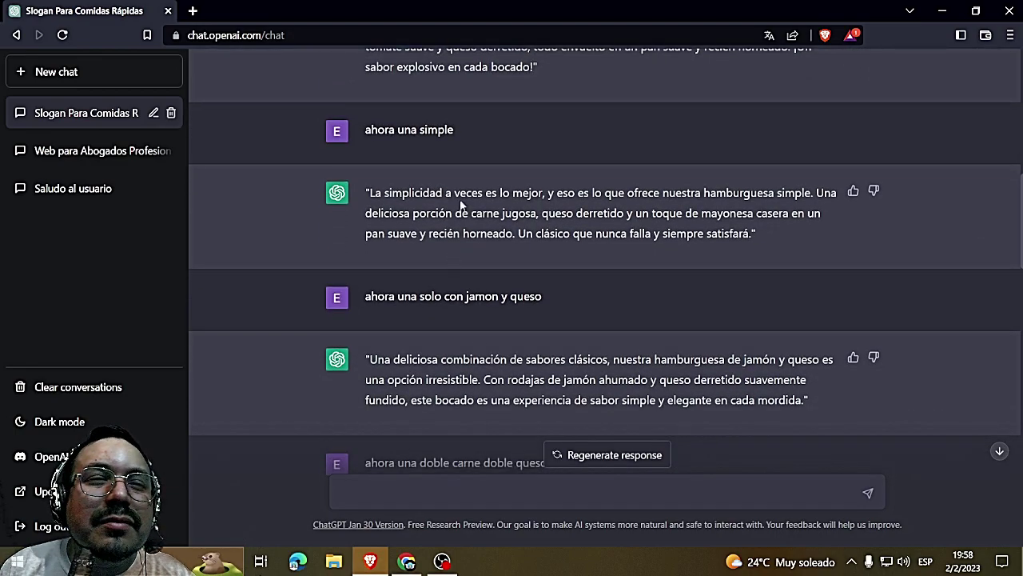
scroll(425, 255, "down", 2)
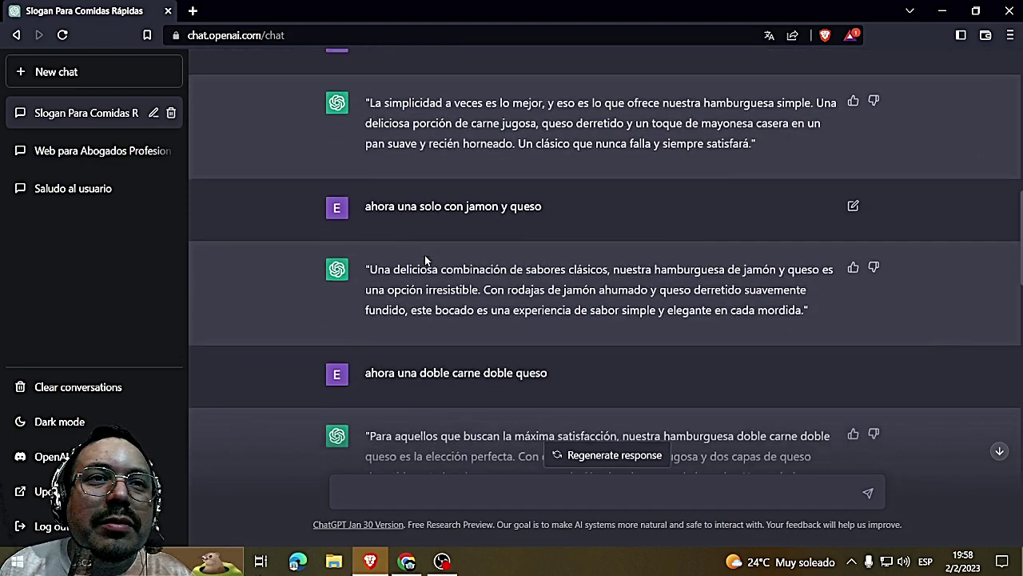
scroll(426, 255, "up", 3)
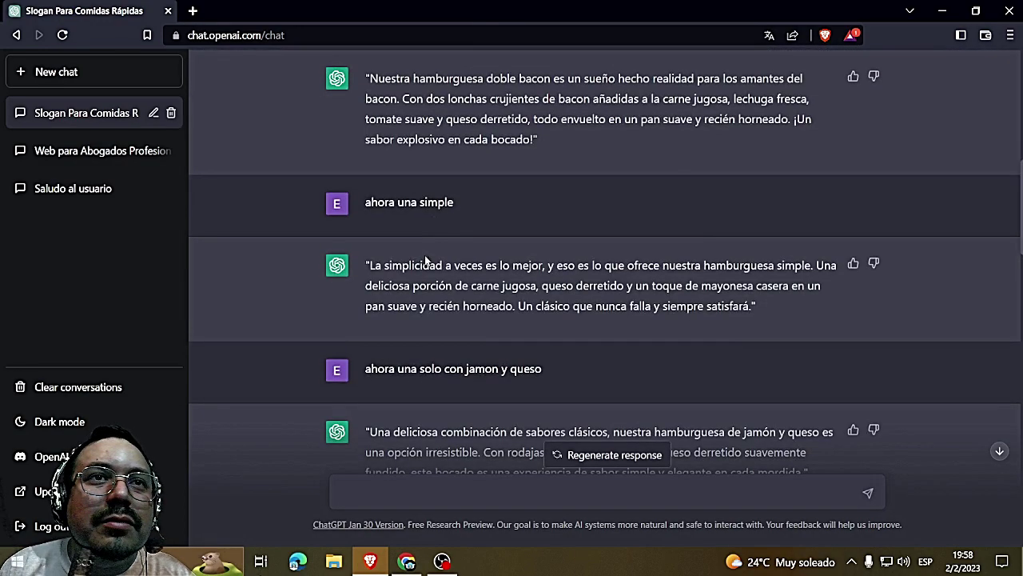
scroll(429, 350, "down", 2)
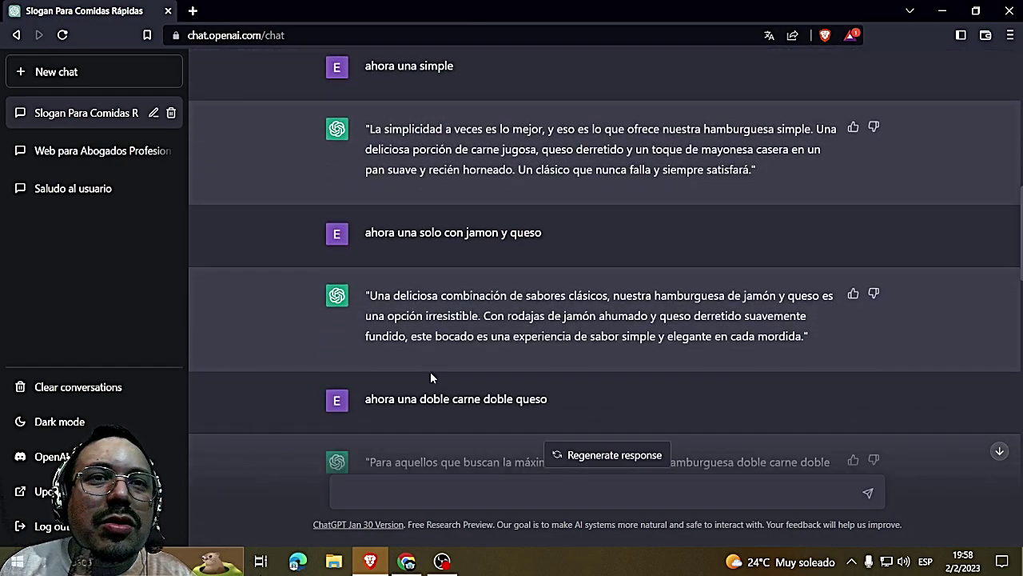
scroll(439, 344, "up", 5)
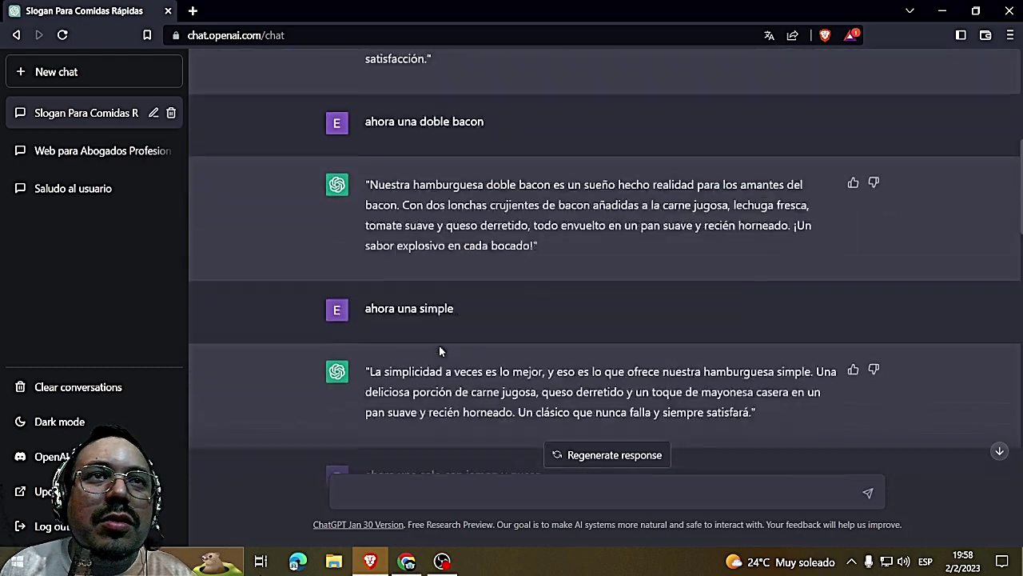
Switch to the Canva flyer and replace the placeholder text above the burger with the item name "COMPLETA"
scroll(439, 349, "up", 2)
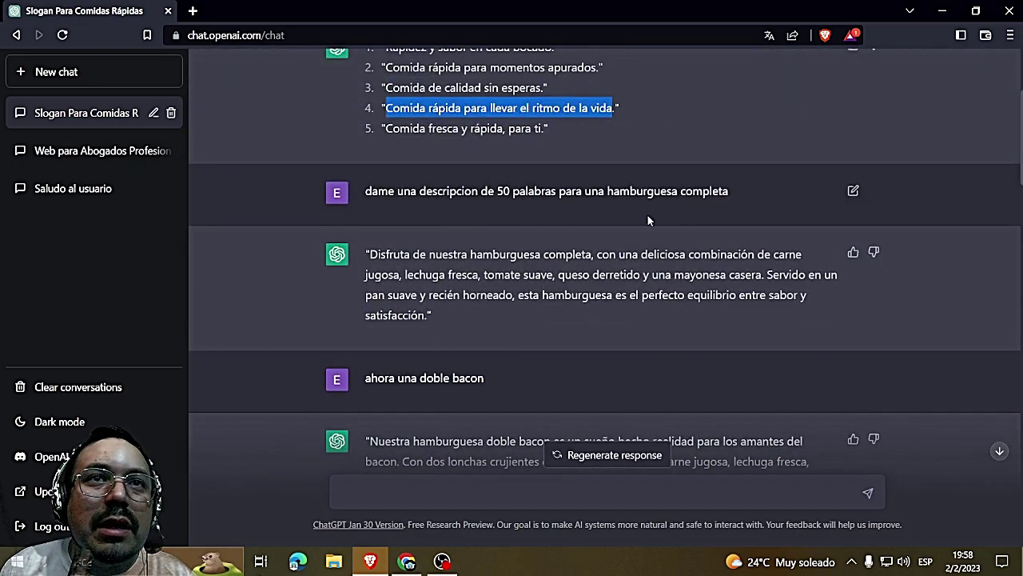
left_click(407, 561)
double_click(569, 201)
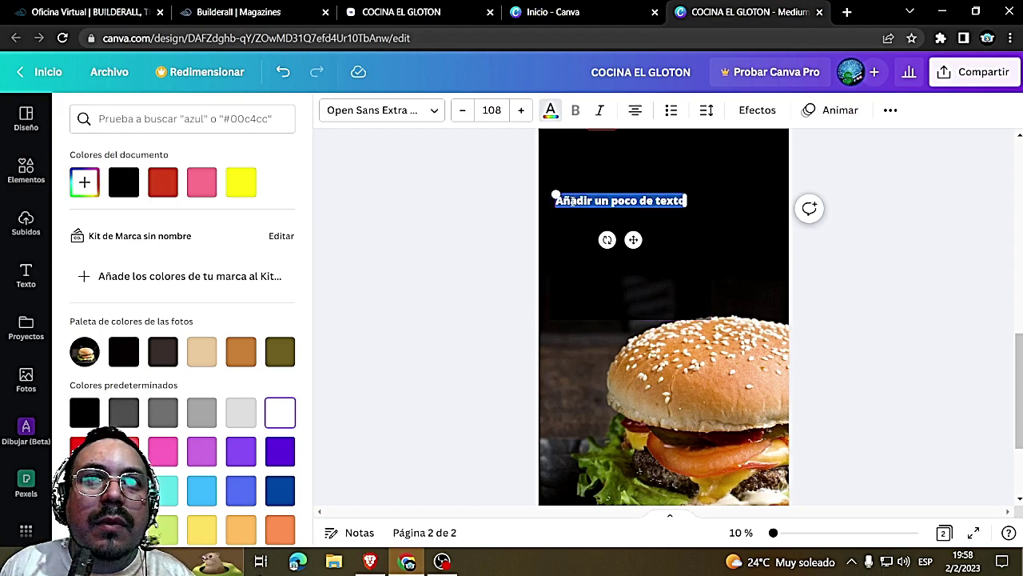
type("Ejemplo")
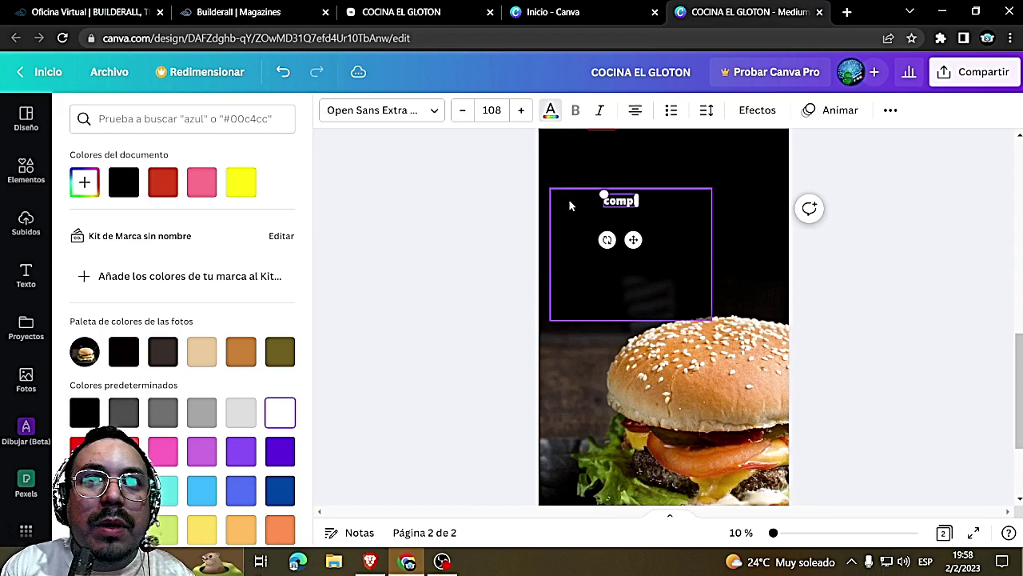
key("BackSpace")
key("BackSpace")
key("BackSpace")
key("BackSpace")
key("BackSpace")
key("BackSpace")
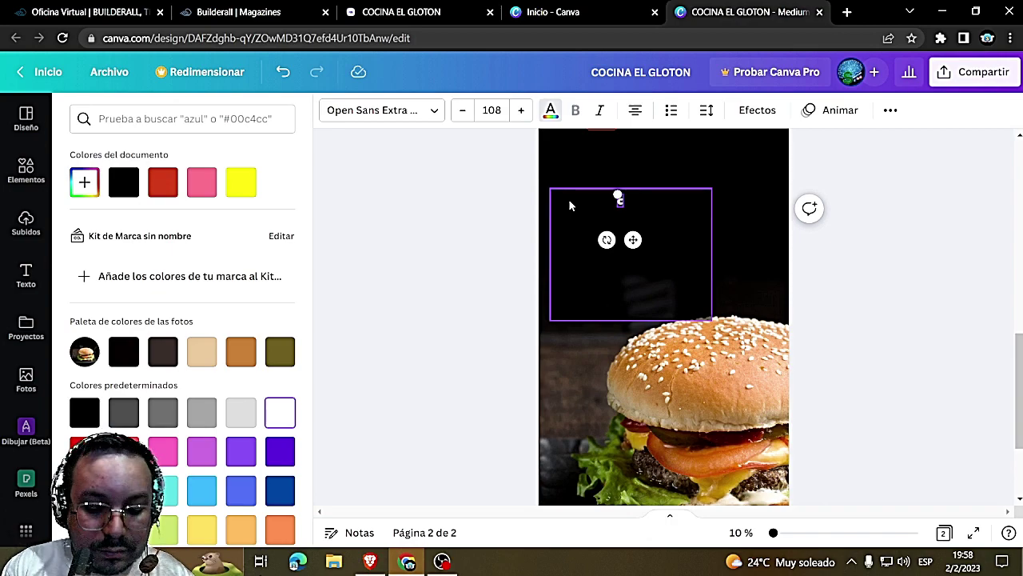
type("OMPLETA")
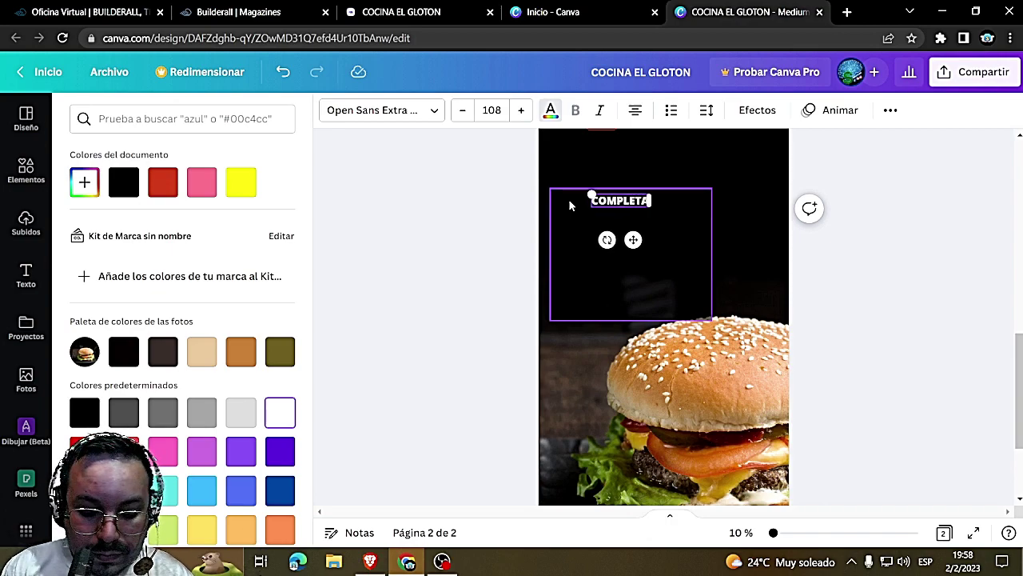
Complete the COMPLETA line with a row of leader dots and the price 600, ending with a line break
type("....................")
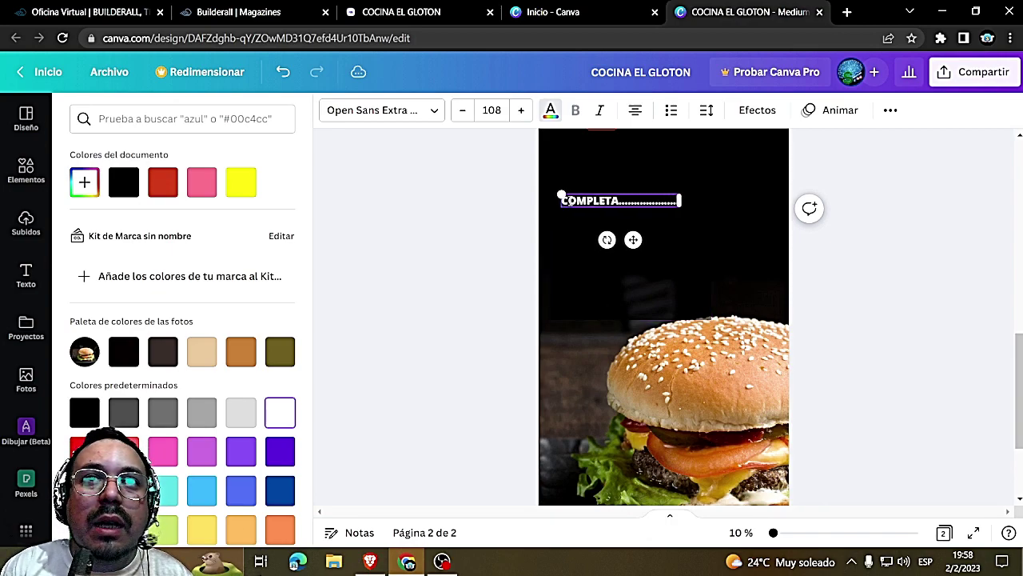
type("....")
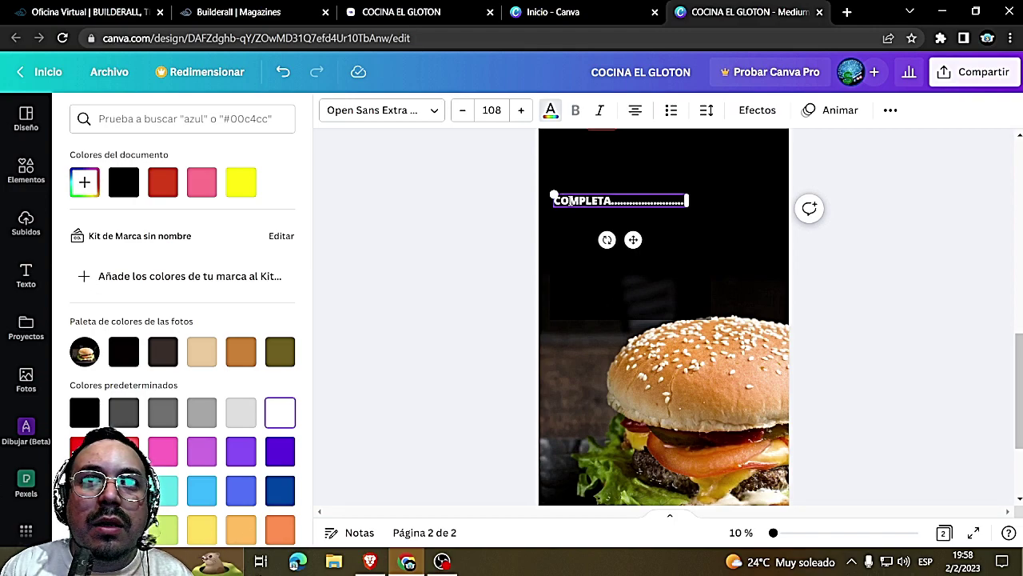
type("600")
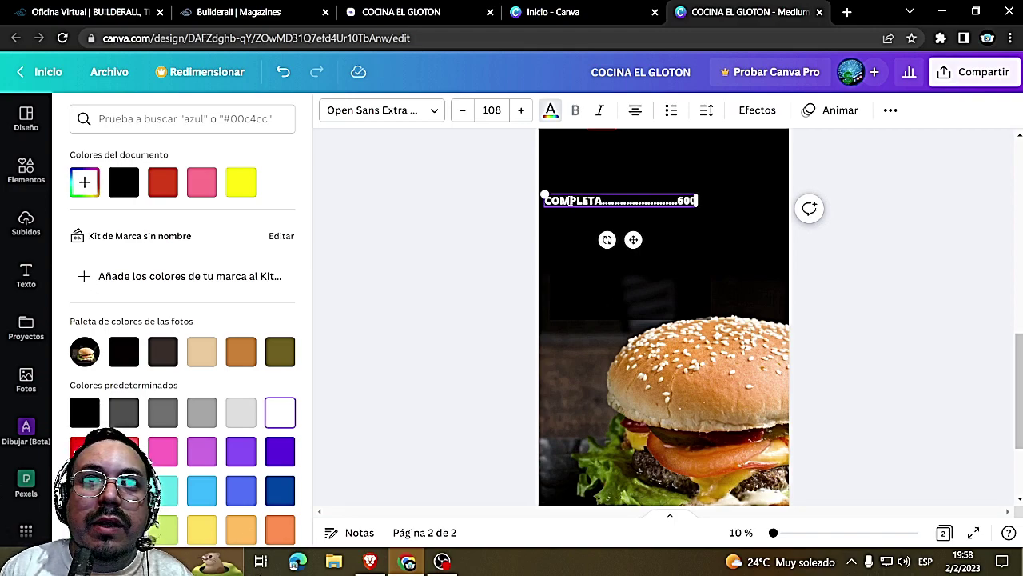
key("Return")
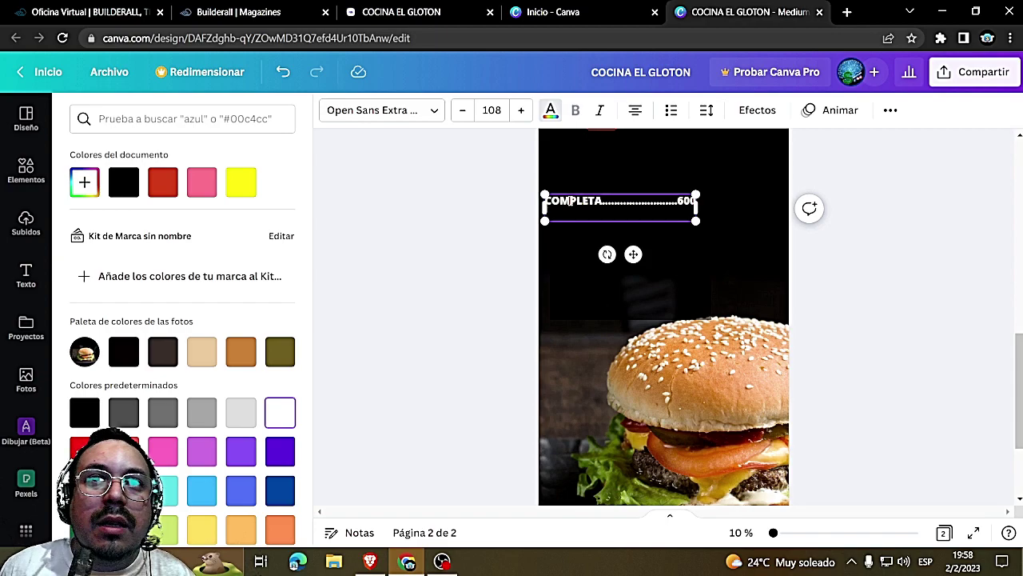
Check the burger names in the ChatGPT conversation and add the line "DOBLE BACON" with leader dots and price 350 to the Canva menu
mouse_move(369, 562)
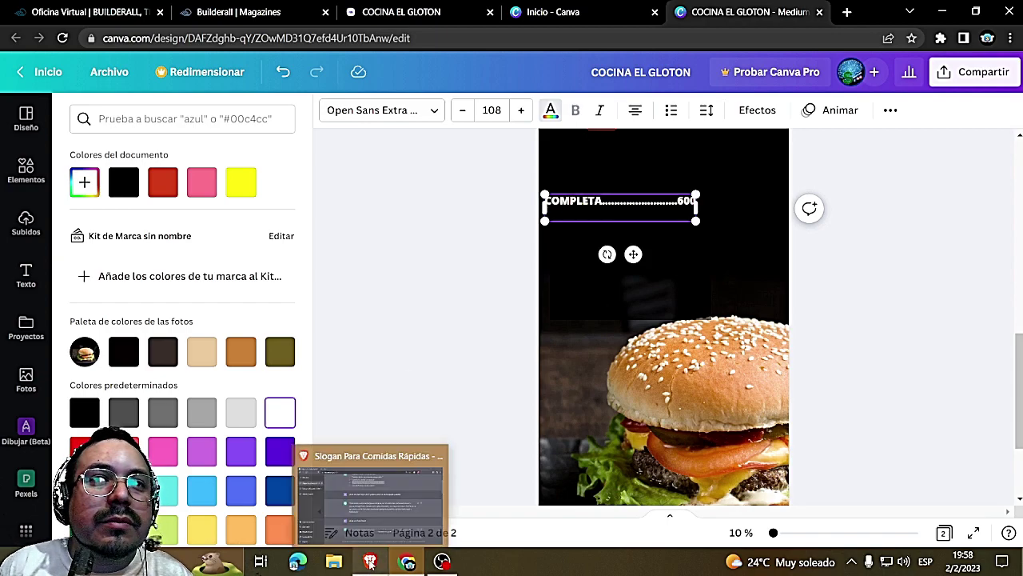
left_click(368, 533)
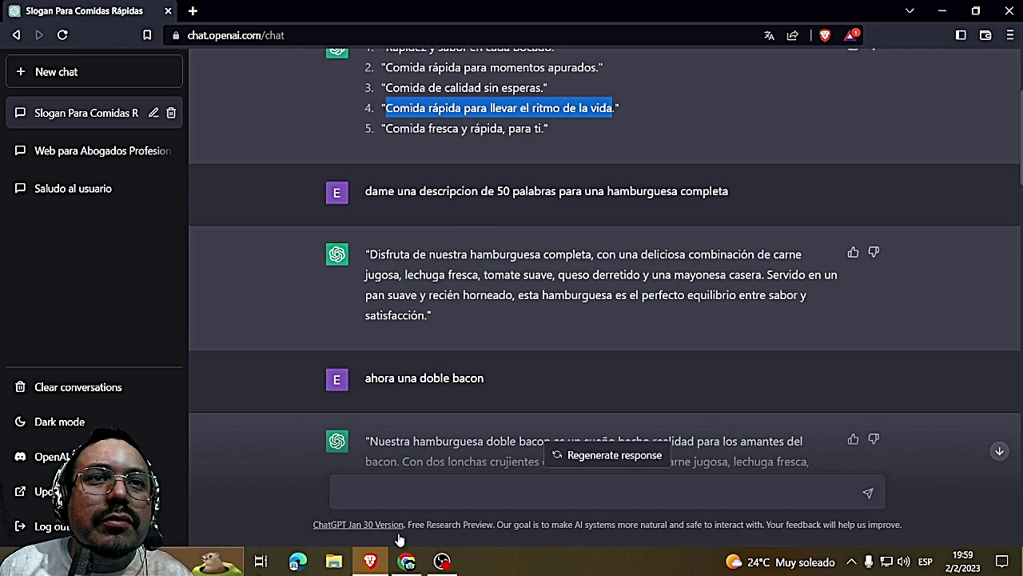
left_click(408, 562)
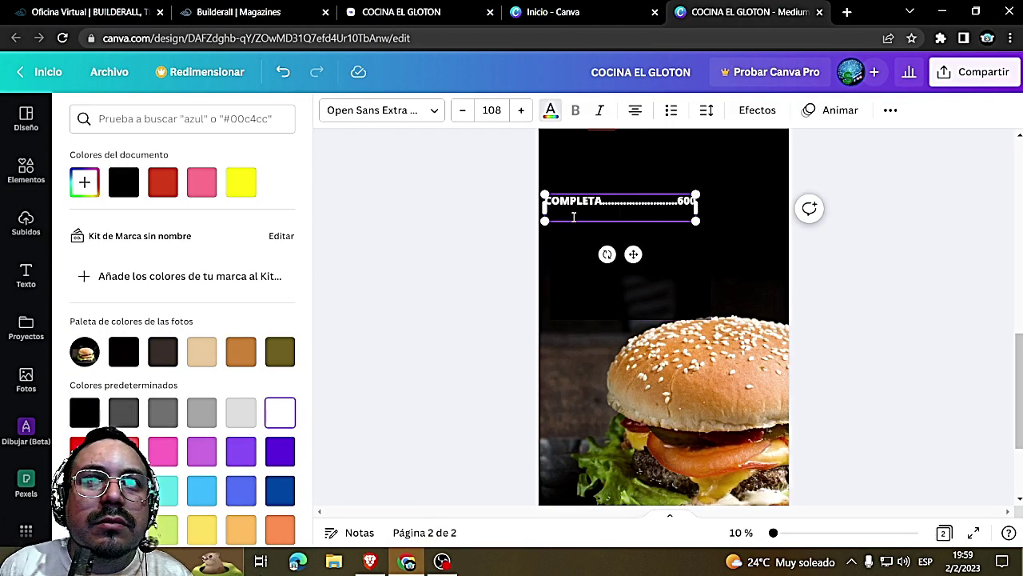
type("DO")
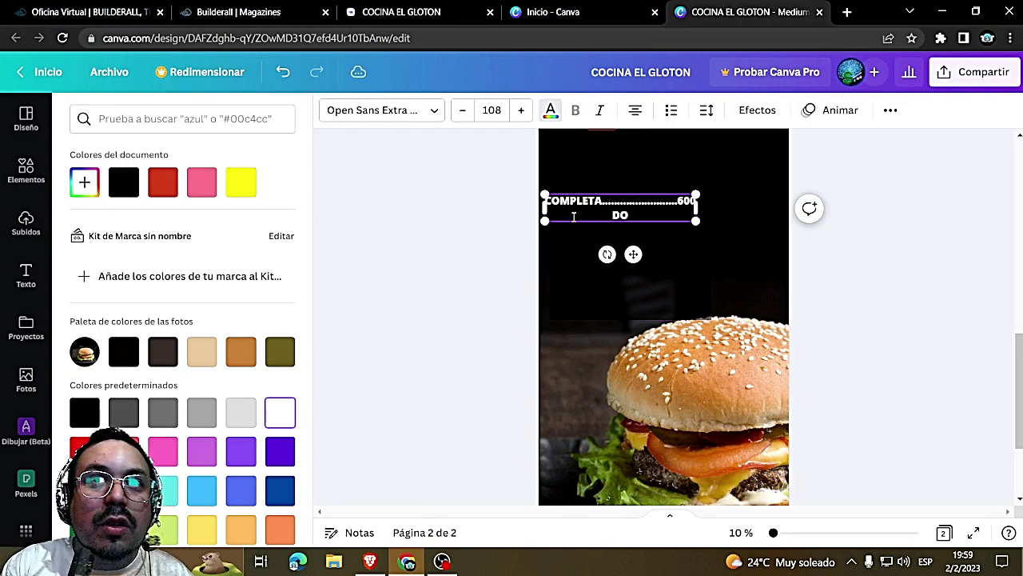
type("LE")
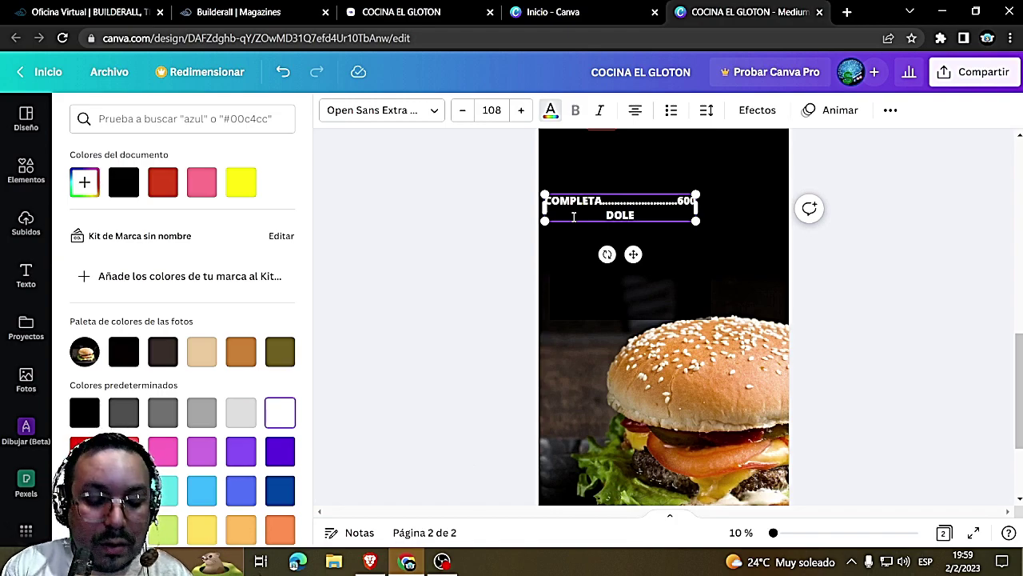
key("BackSpace")
key("BackSpace")
type("BLE BACON..................")
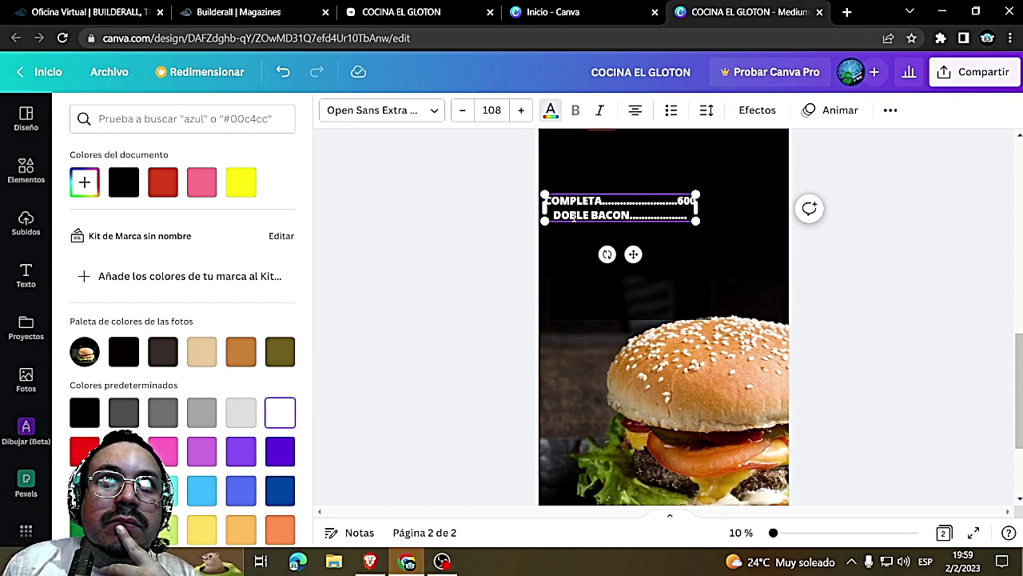
type("350")
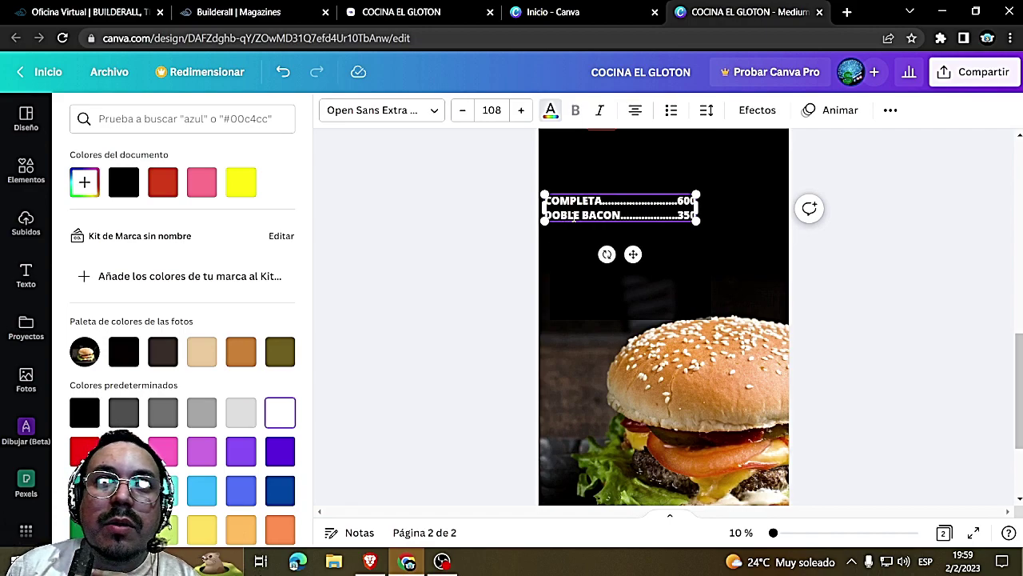
key("Return")
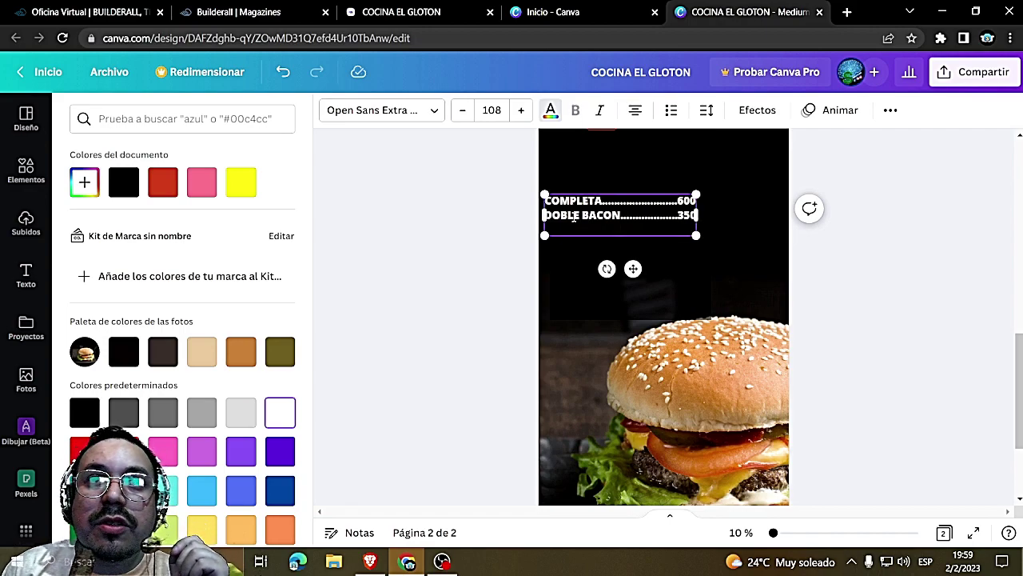
Look up the next burger in the ChatGPT conversation and add "SIMPLE" with leader dots as the third line of the Canva menu
left_click(369, 561)
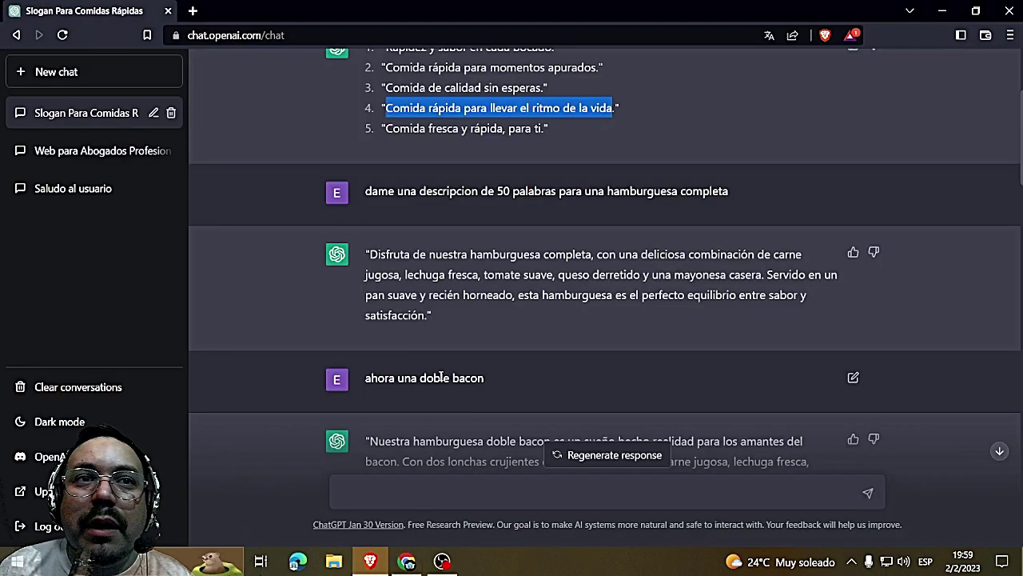
scroll(440, 376, "down", 2)
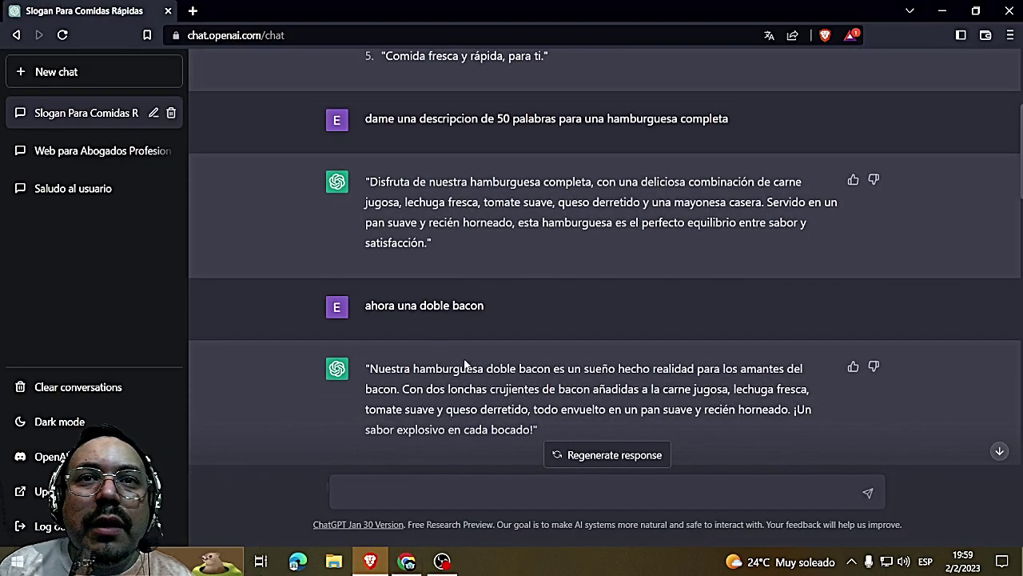
scroll(459, 352, "down", 3)
left_click(406, 562)
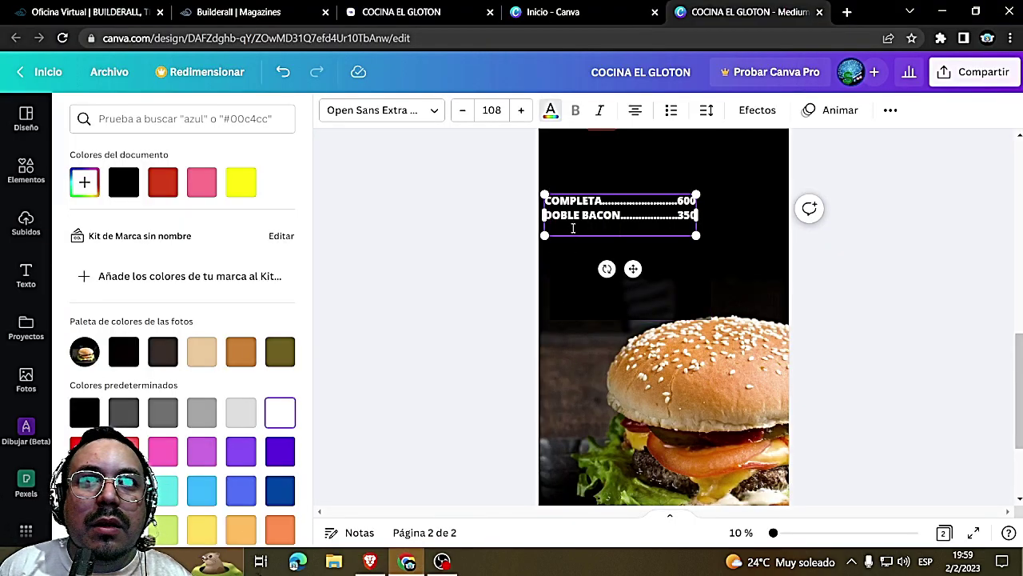
type("SIMPLE..........................")
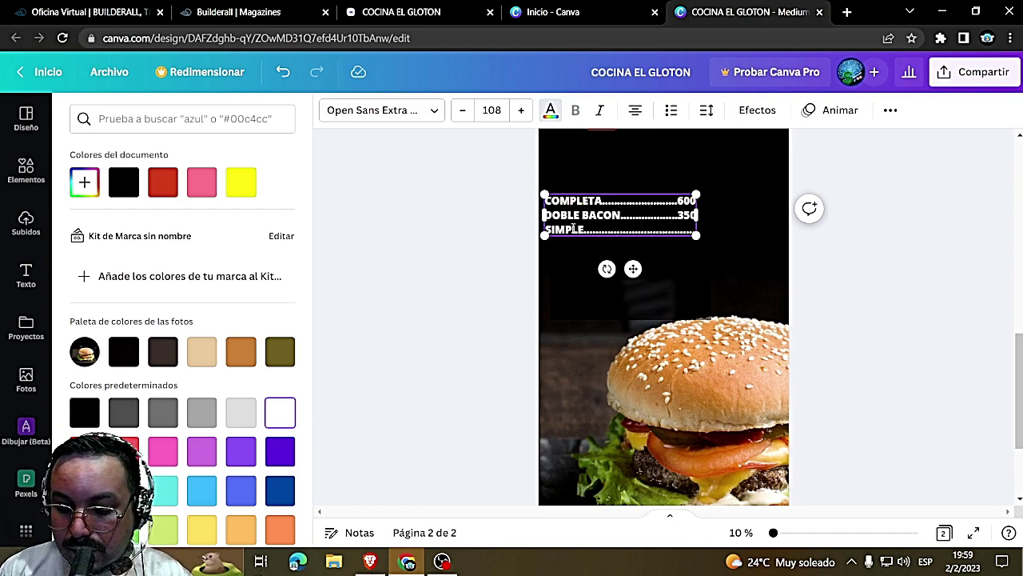
Finish the SIMPLE line with the placeholder price "XXX", matching the line's width to the others, and leave an empty line below
type("0")
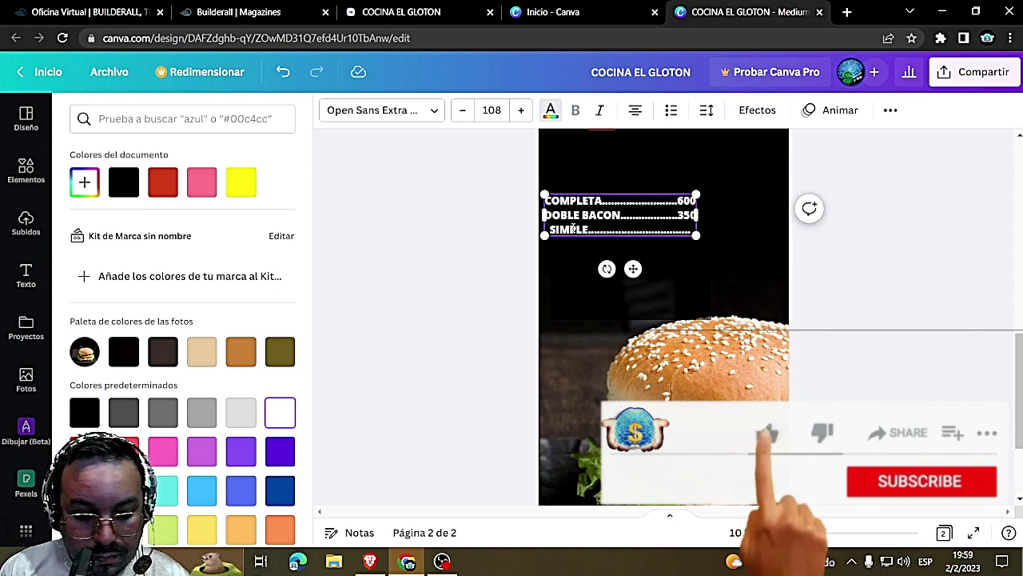
type("0")
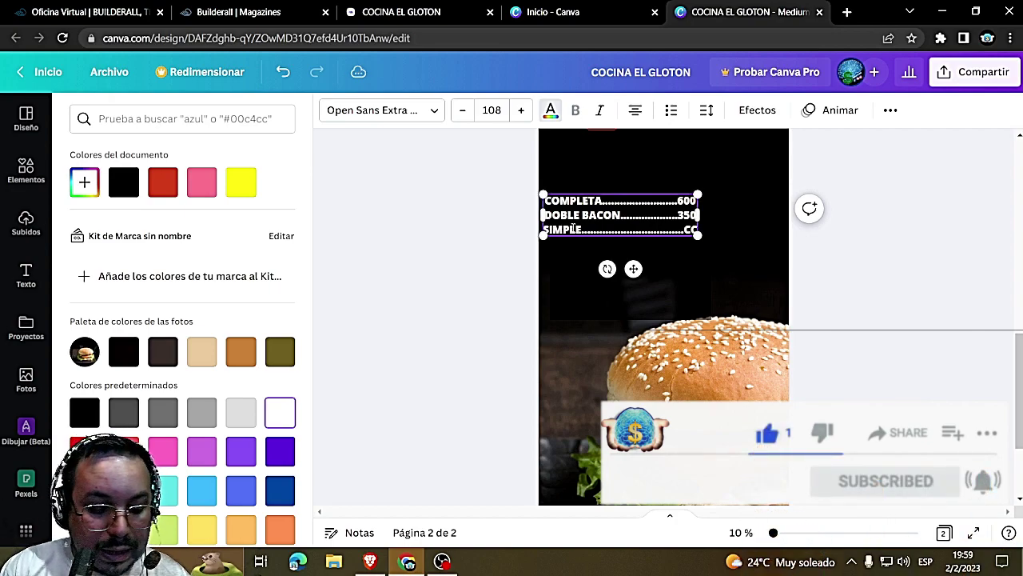
key("BackSpace")
key("BackSpace")
type("XX")
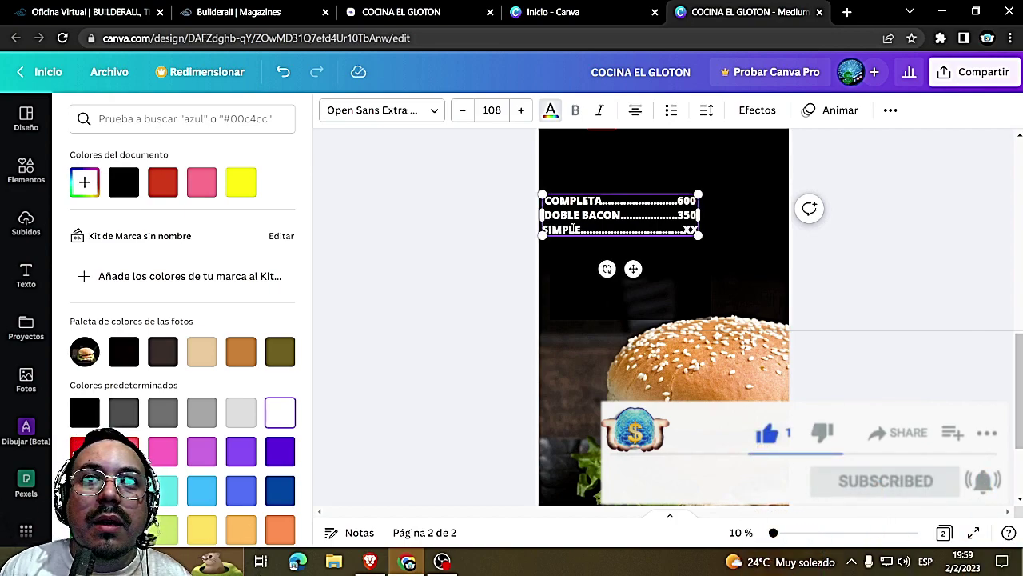
type("X")
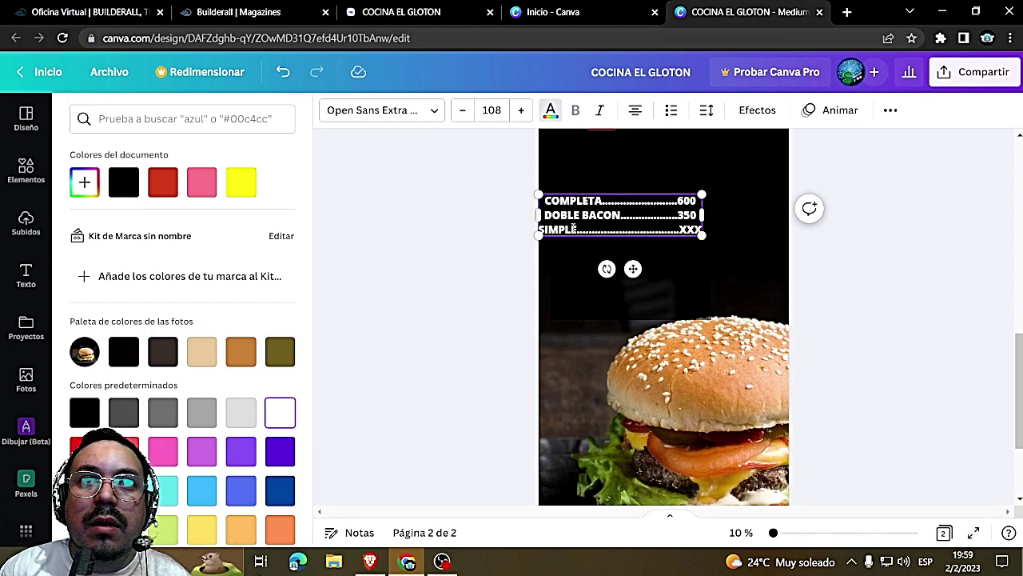
key("BackSpace")
key("BackSpace")
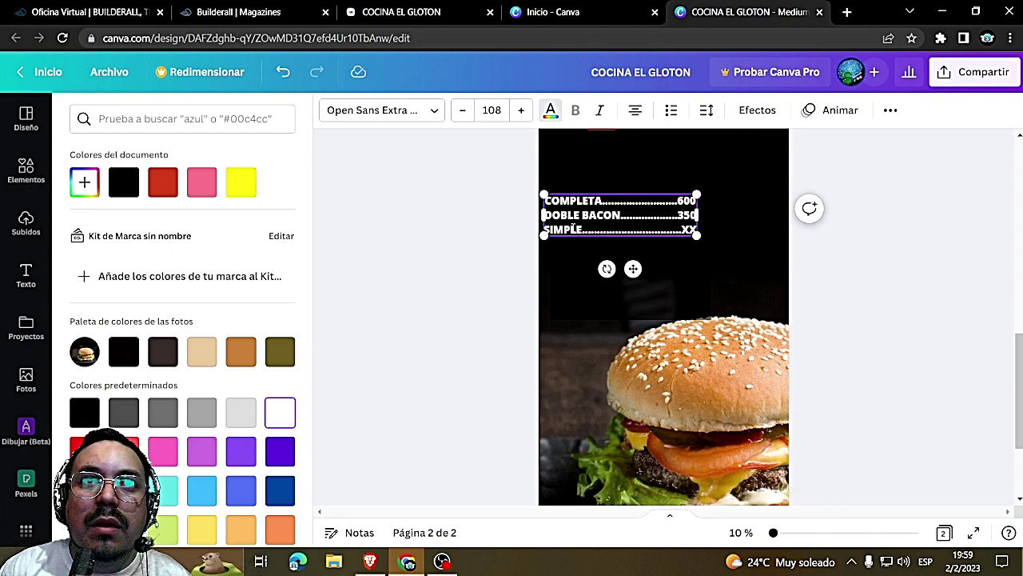
type("X")
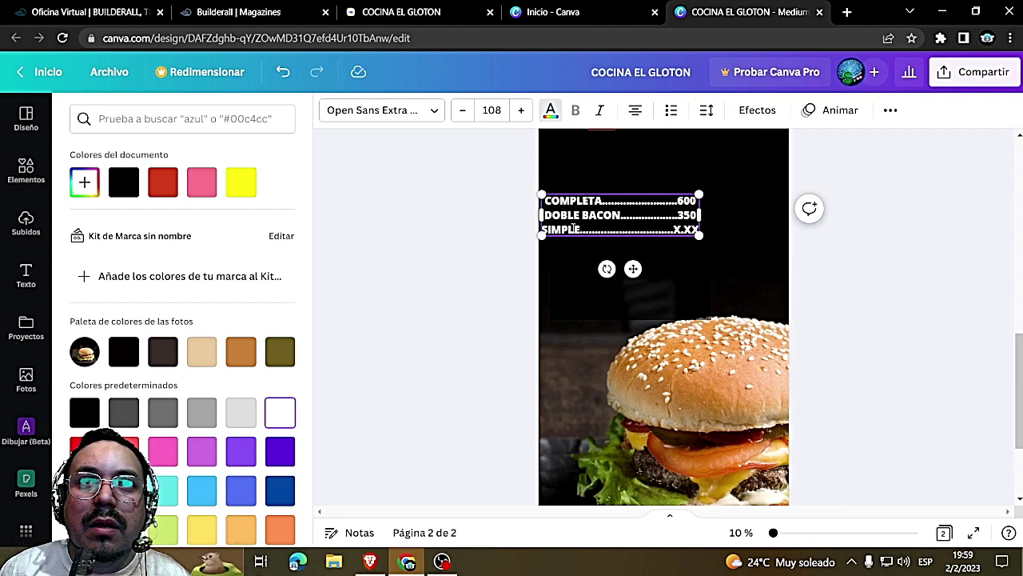
key("BackSpace")
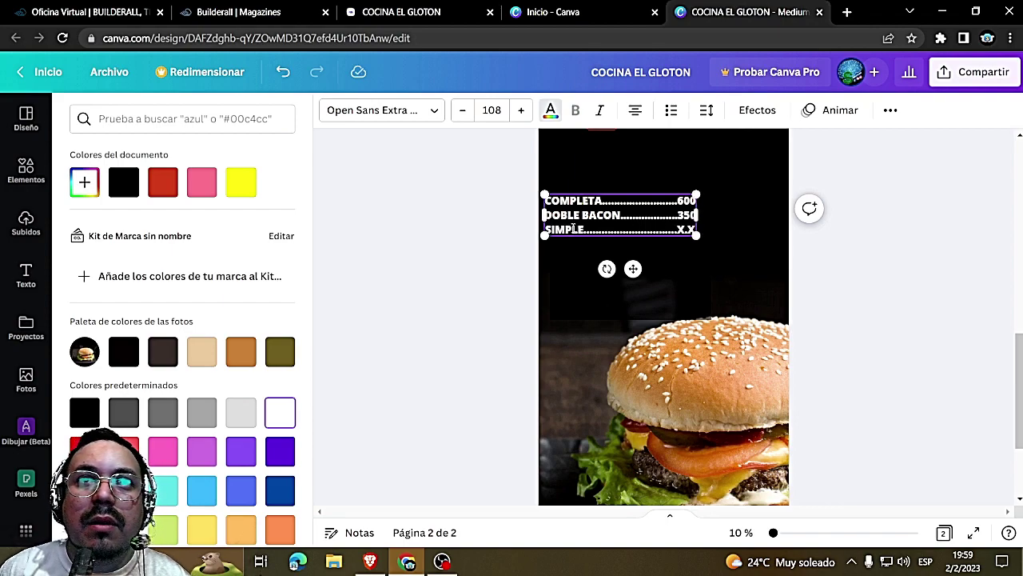
key("Return")
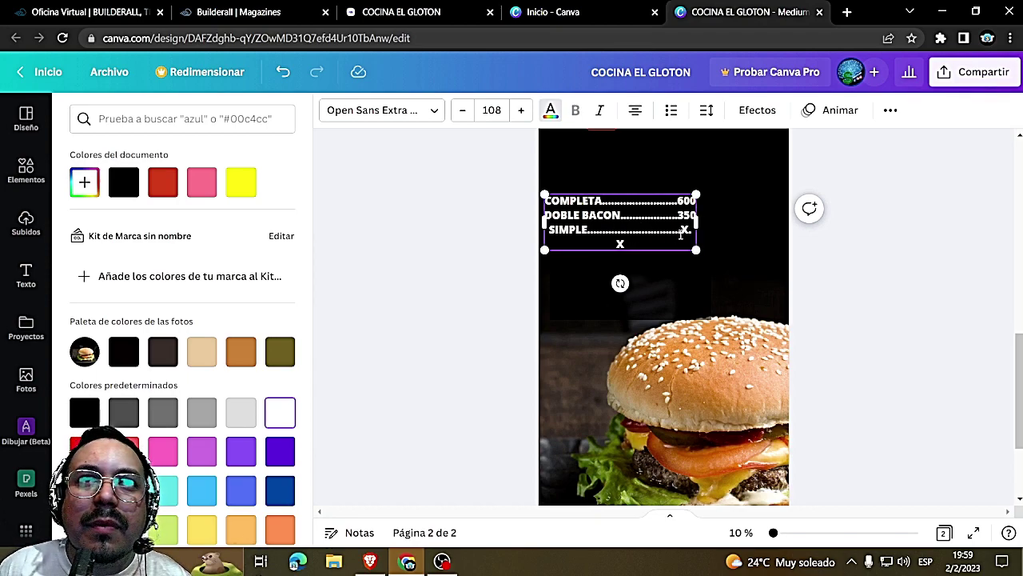
key("BackSpace")
type("XX")
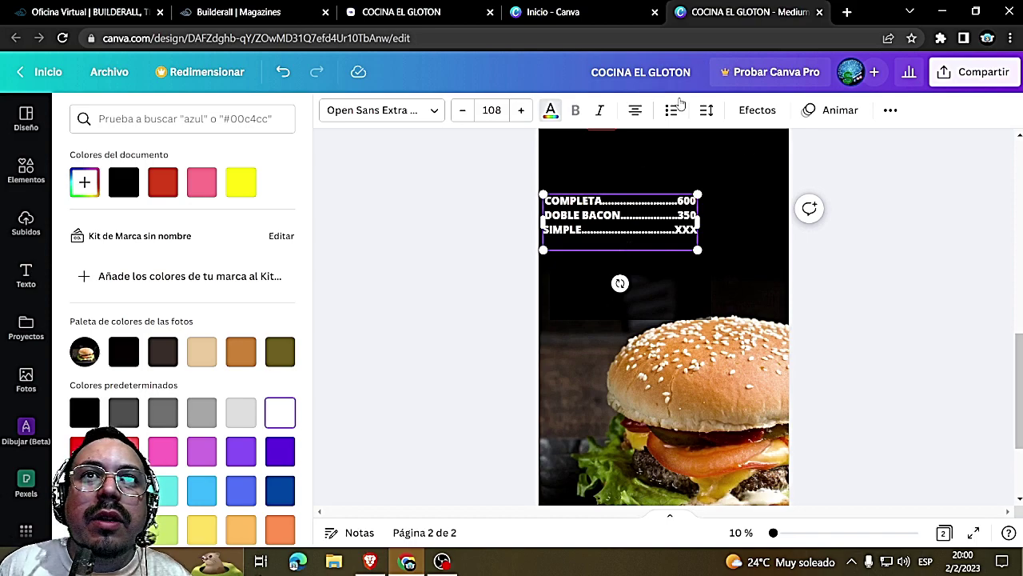
Format all lines of the burger menu text as a left-aligned bulleted list
left_click(706, 110)
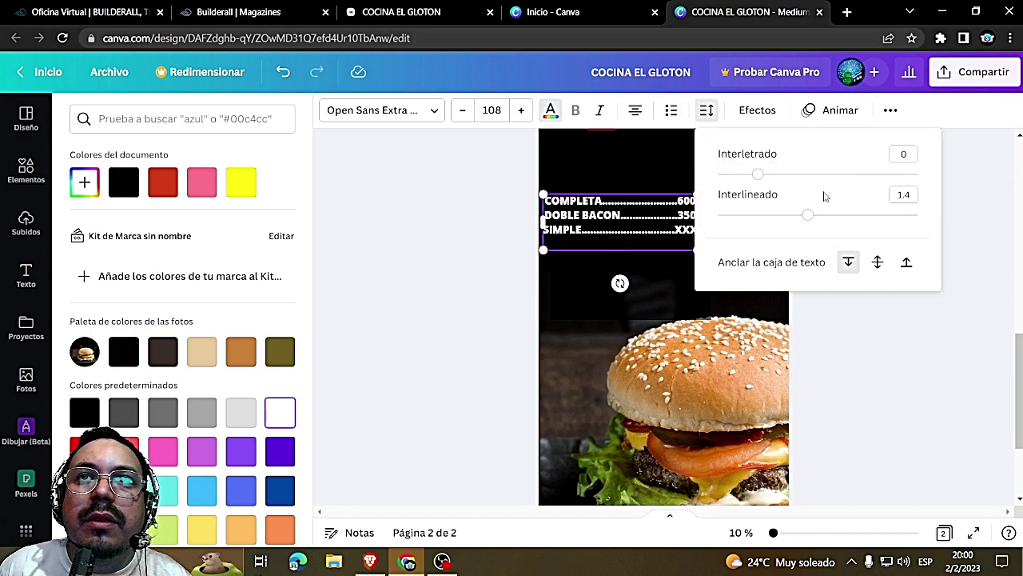
left_click(676, 112)
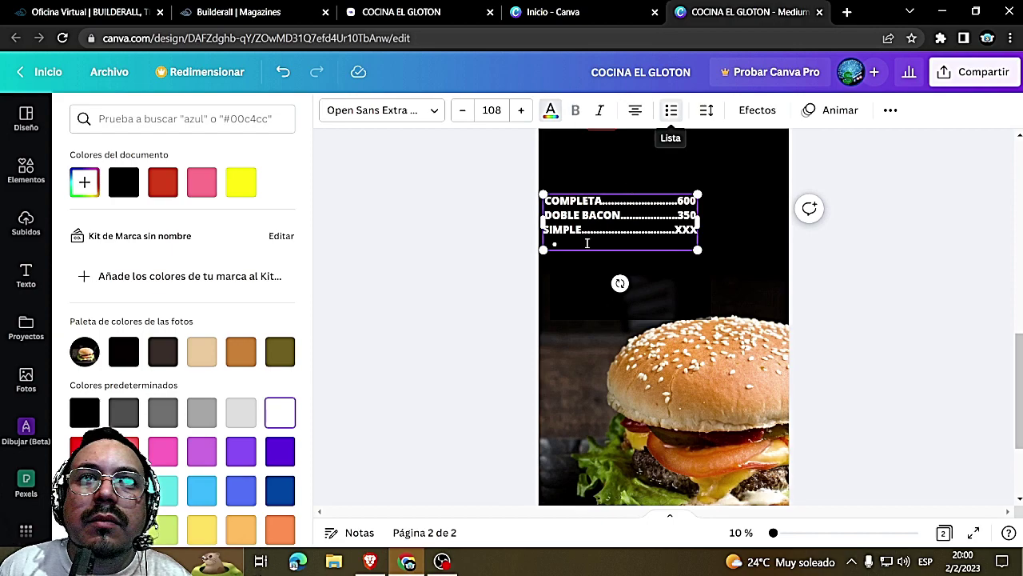
key("ctrl+a")
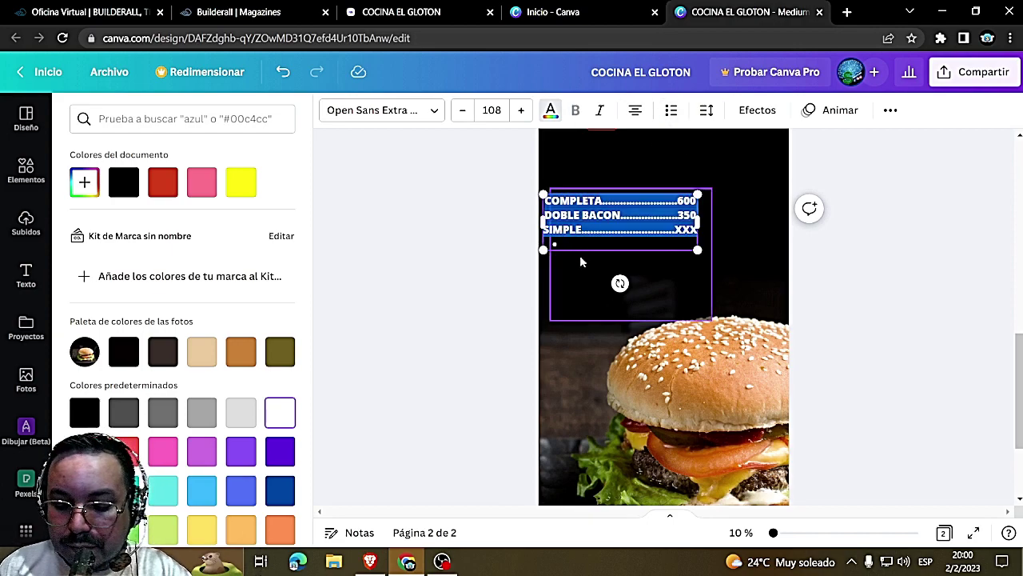
left_click(569, 241)
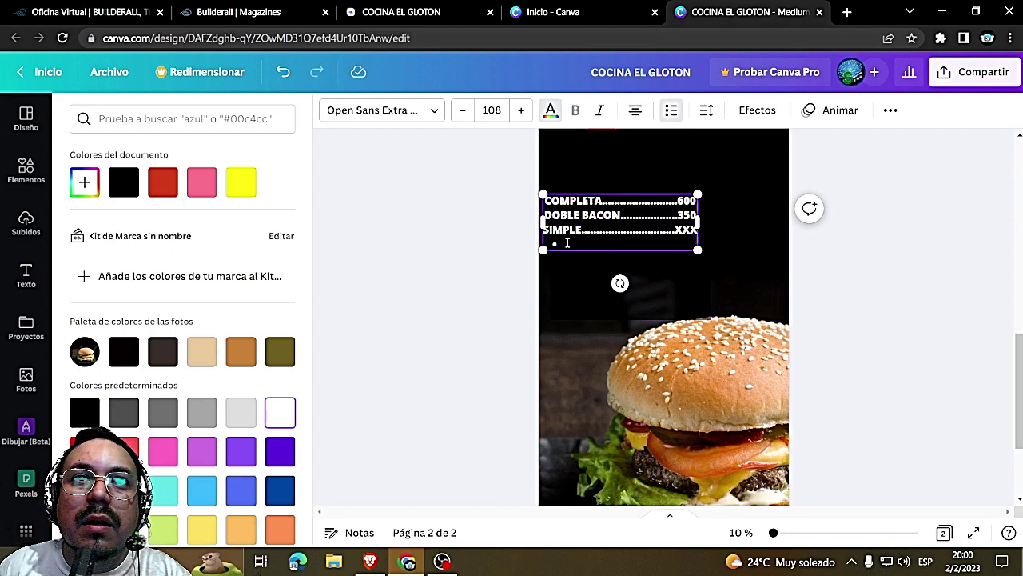
left_click_drag(589, 240, 667, 113)
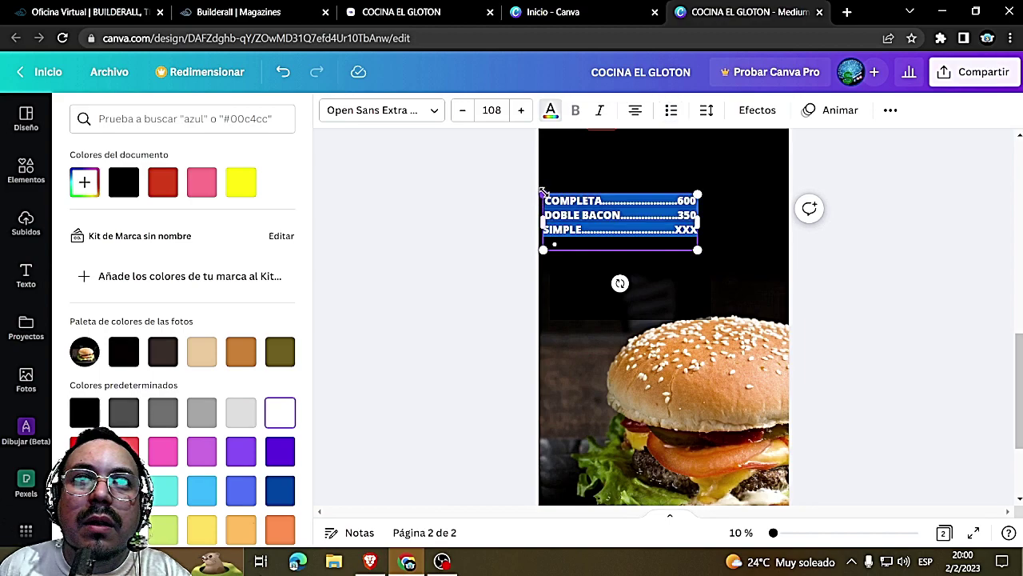
left_click(671, 111)
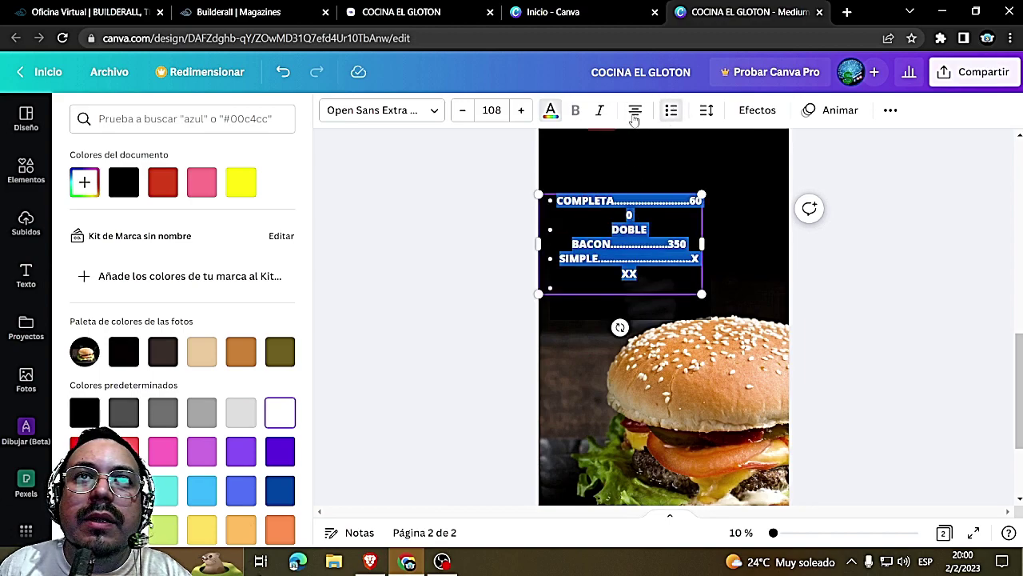
left_click(635, 112)
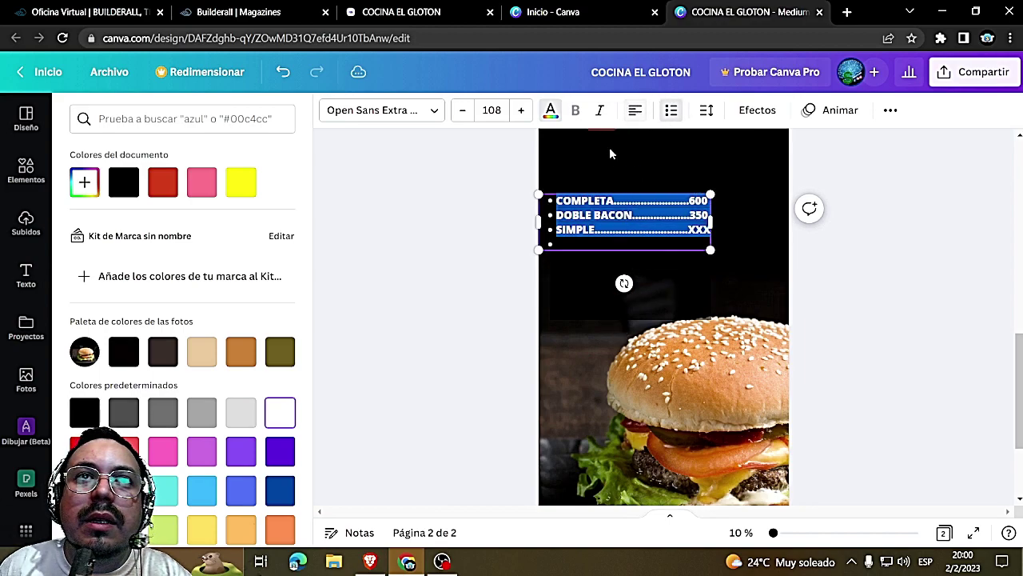
Look up the next burger in the ChatGPT conversation and add "JAMON Y QUESO" with leader dots and price XXX to the Canva list, ending with a line break
left_click(563, 242)
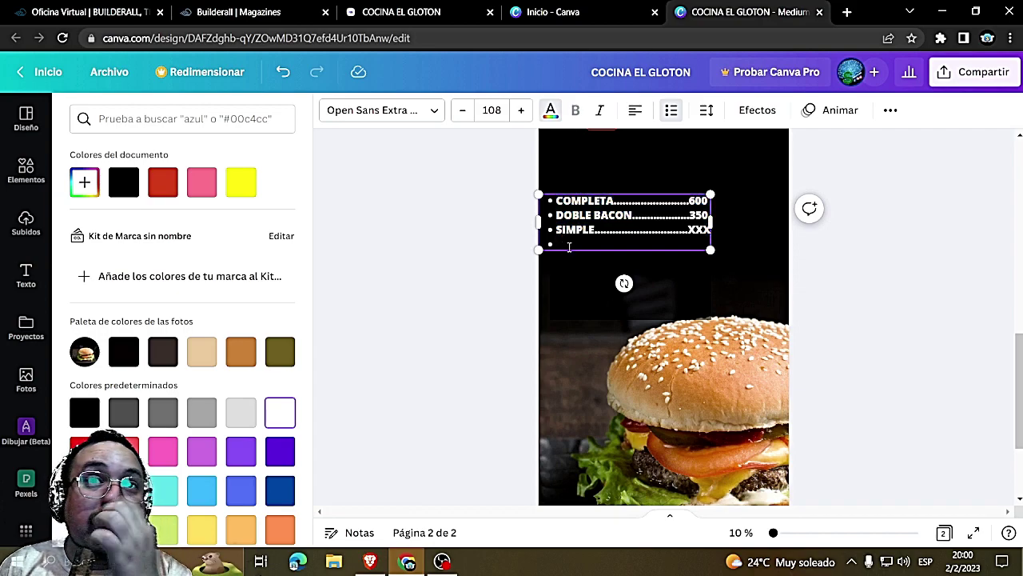
left_click(370, 562)
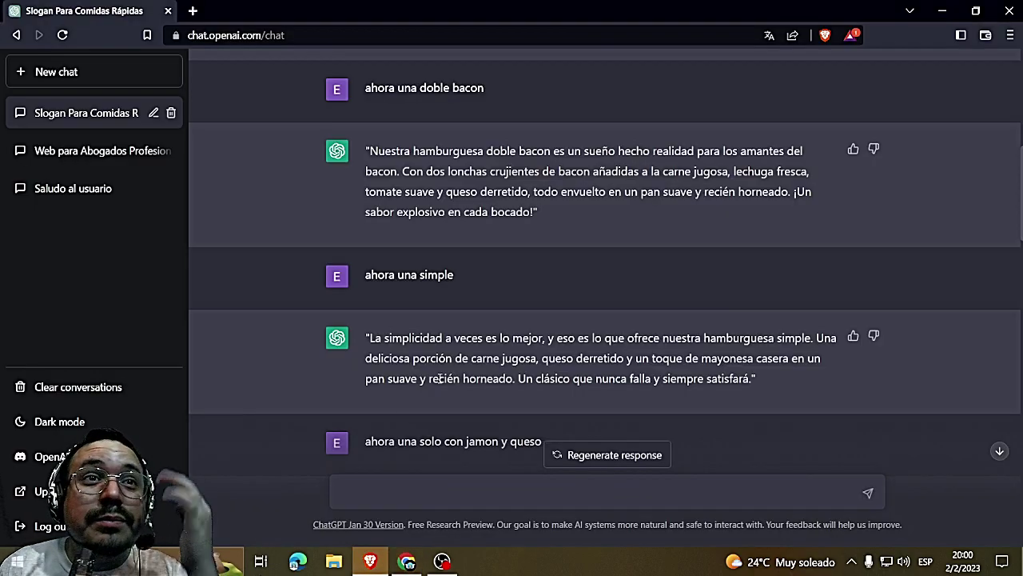
scroll(447, 335, "down", 3)
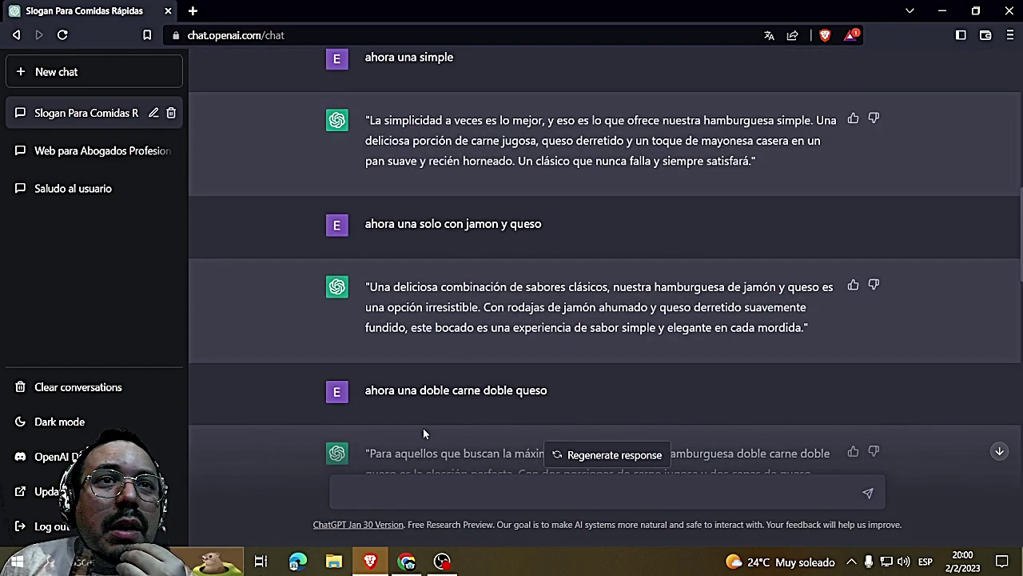
left_click(407, 561)
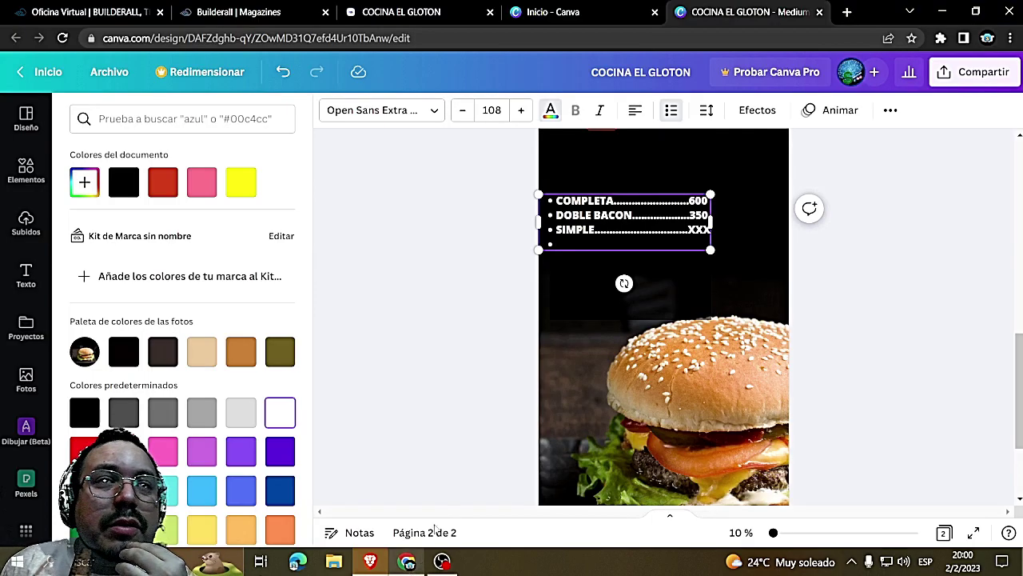
key("BackSpace")
key("BackSpace")
type("JAMON Y QUESO .....")
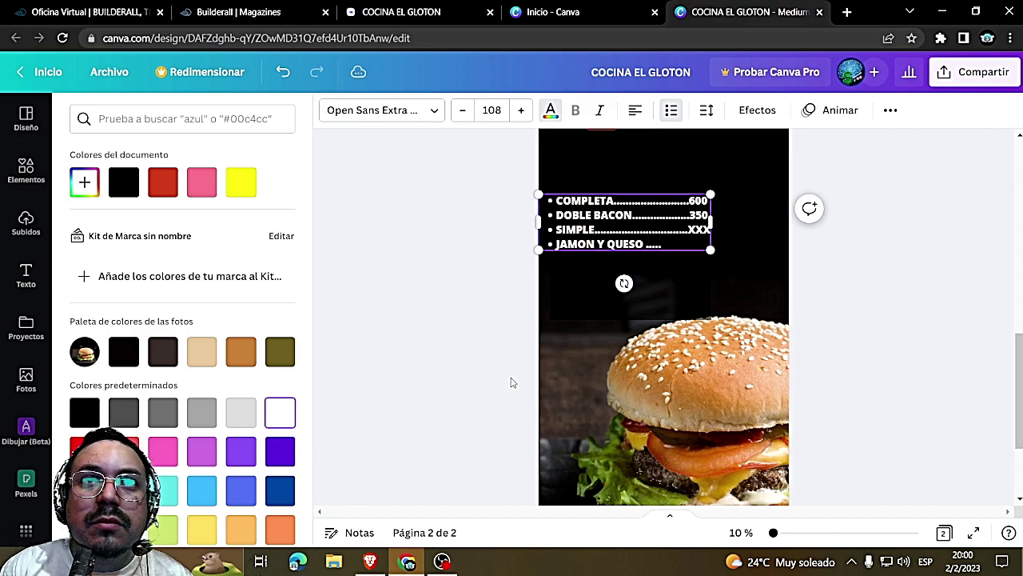
type(".......XXX")
key("Return")
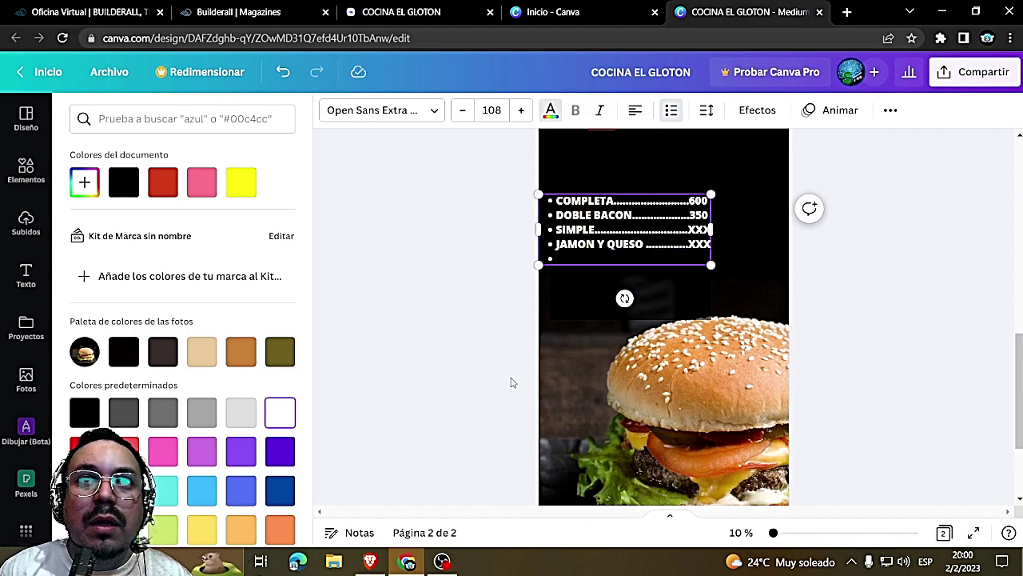
Check the last burger in the ChatGPT conversation and add "DOBLE CARNE Y QUESO" with leader dots and price XXX to the Canva list
left_click(370, 562)
scroll(398, 387, "down", 2)
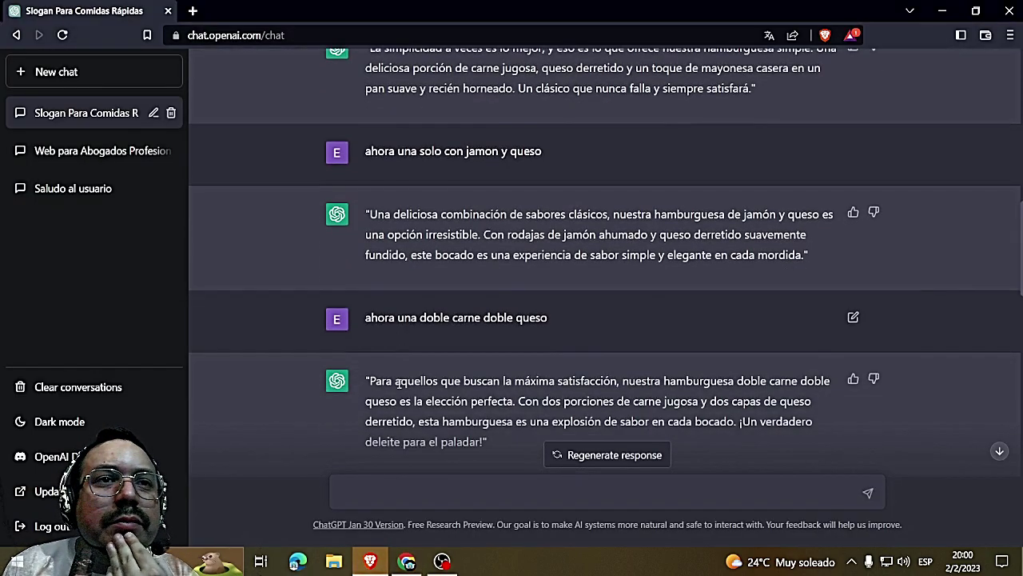
scroll(425, 361, "down", 1)
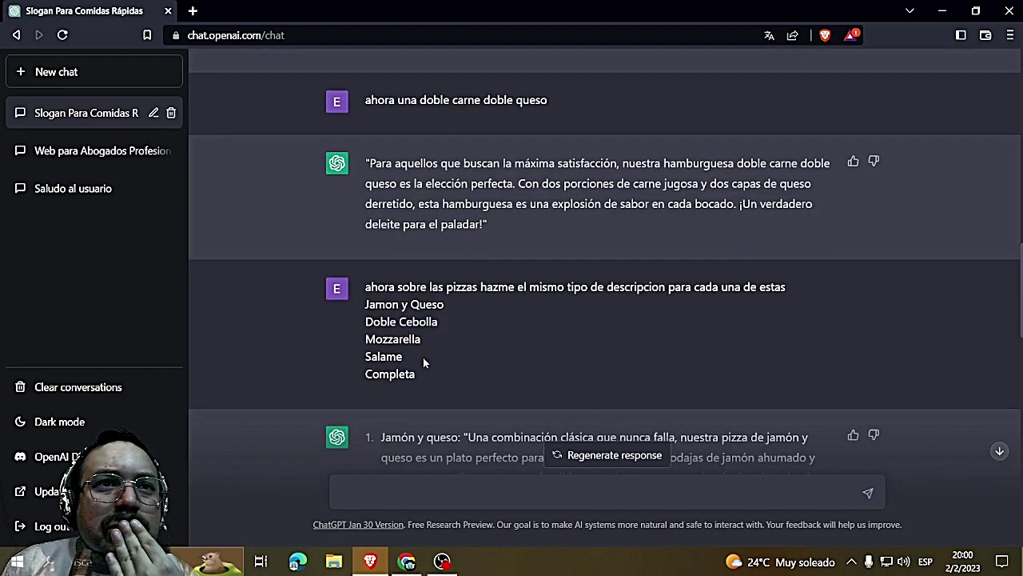
scroll(422, 346, "up", 4)
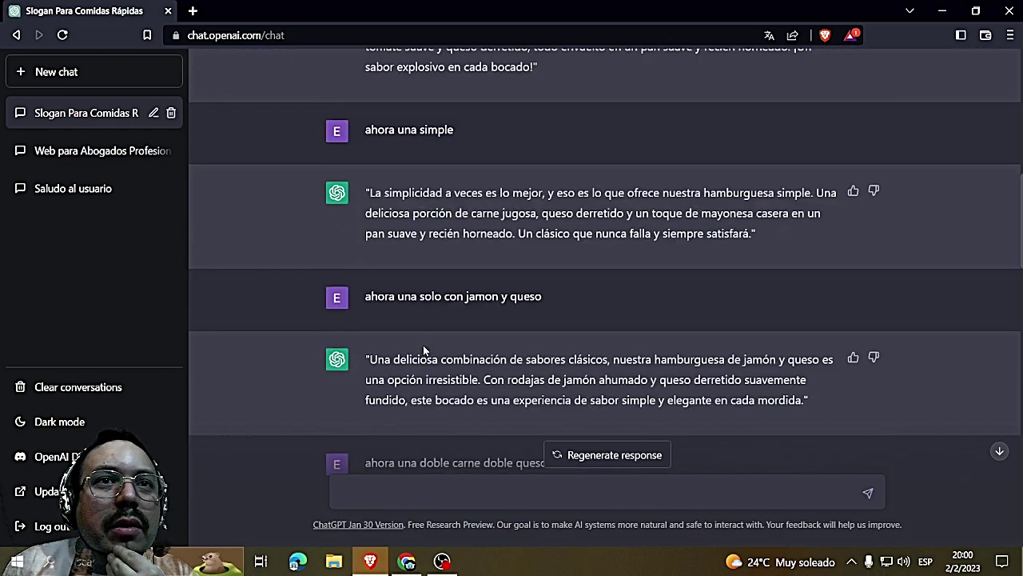
scroll(438, 334, "down", 2)
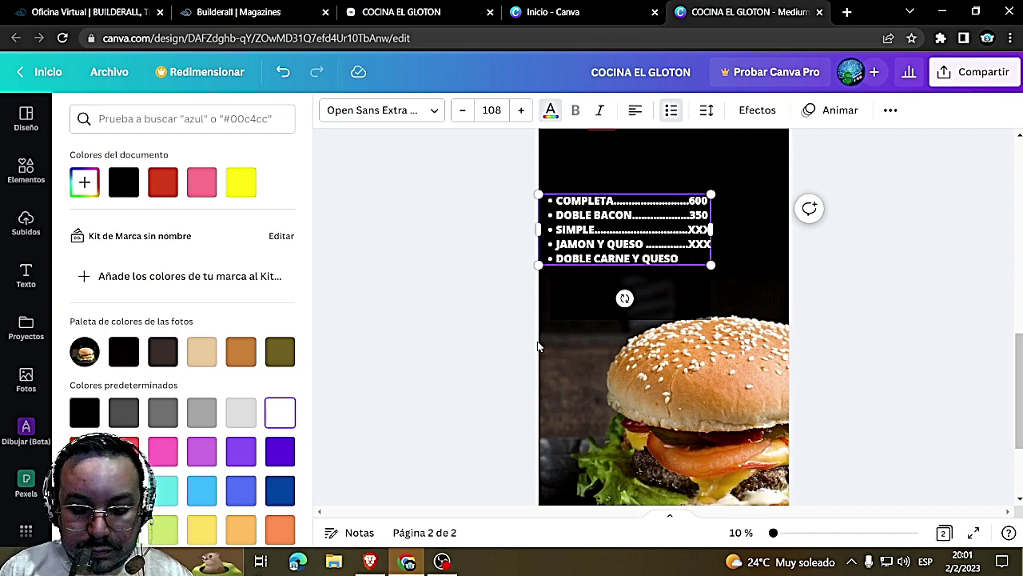
type("XXX")
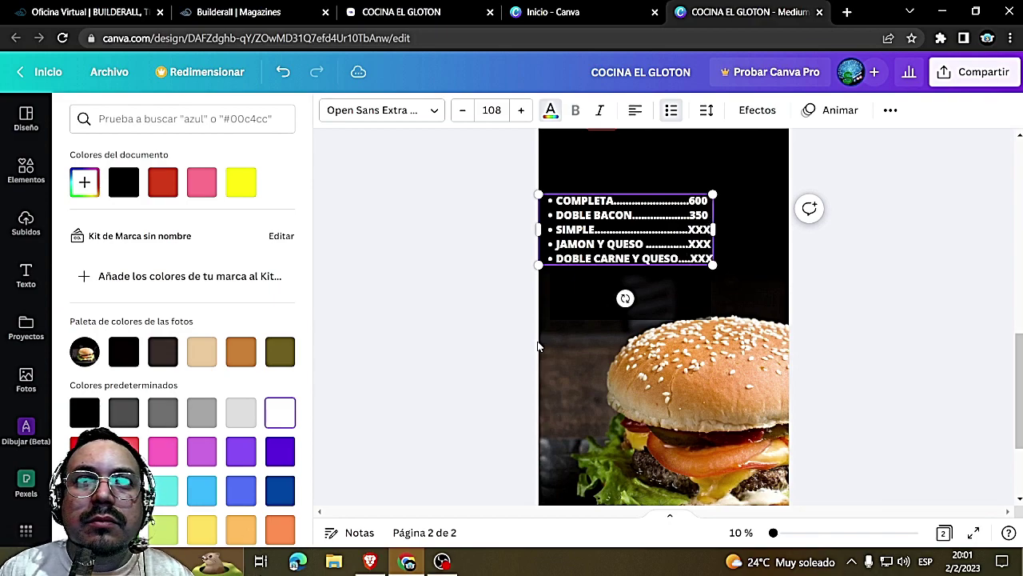
Delete the black rectangle behind the burger list on page 2
left_click(602, 306)
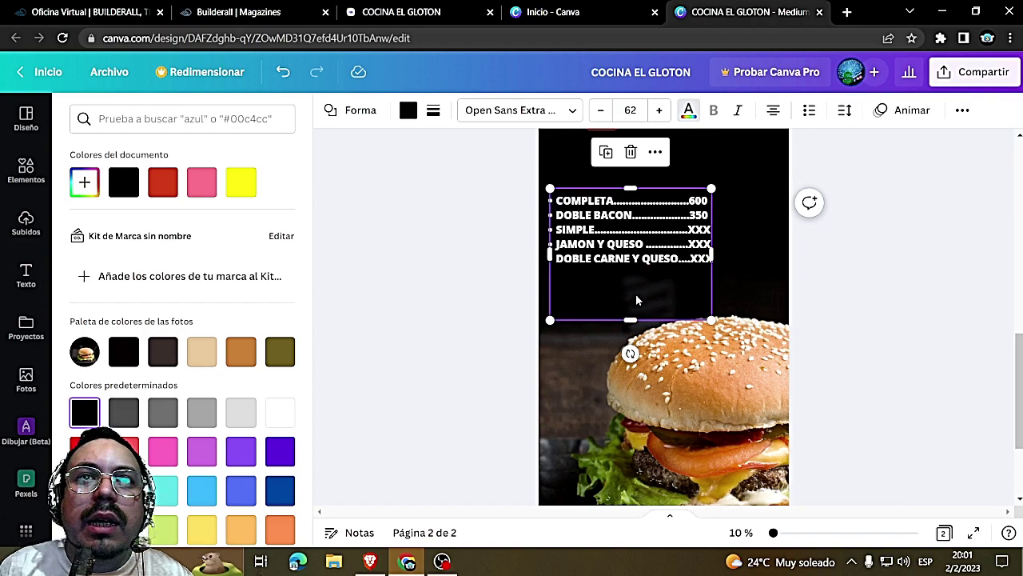
left_click(751, 299)
left_click_drag(802, 215, 913, 316)
left_click(628, 288)
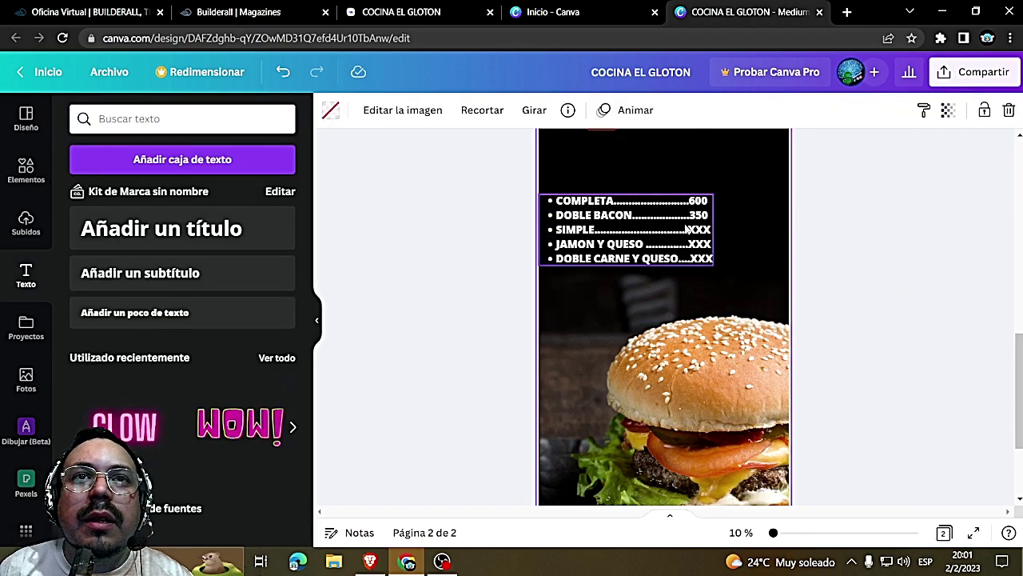
Move the burger list down to just above the burger photo and place the Hamburguesas heading with its icon closely above the list
scroll(681, 226, "up", 2)
left_click_drag(645, 382, 663, 350)
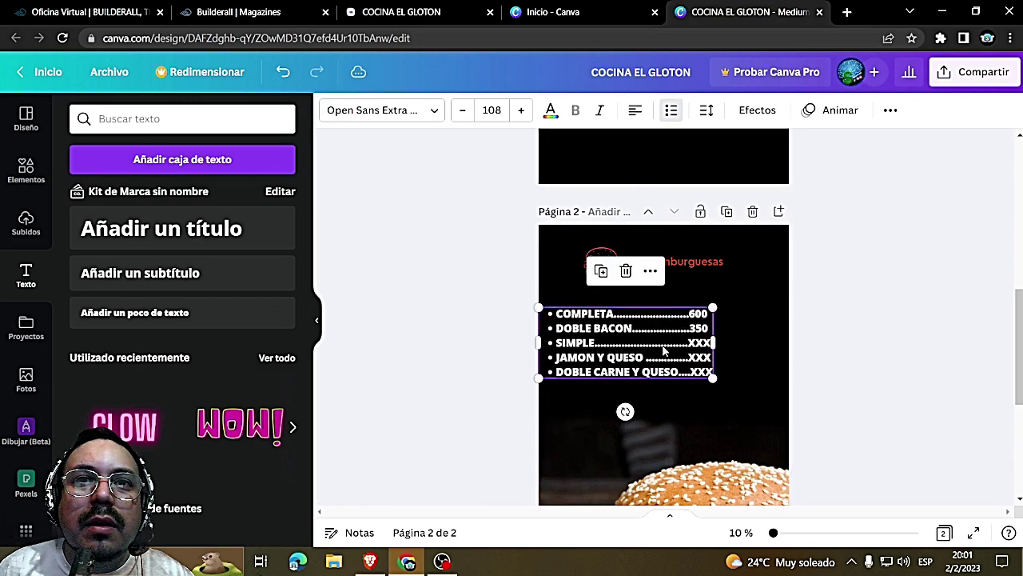
left_click(681, 409)
scroll(695, 410, "down", 2)
key("Escape")
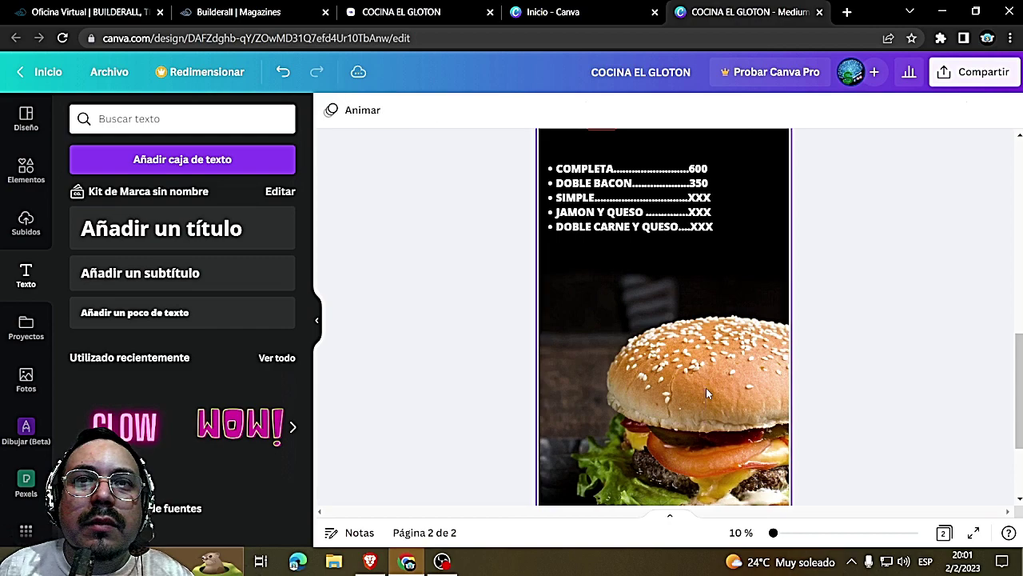
scroll(705, 396, "down", 3)
scroll(705, 396, "up", 4)
left_click_drag(660, 256, 657, 325)
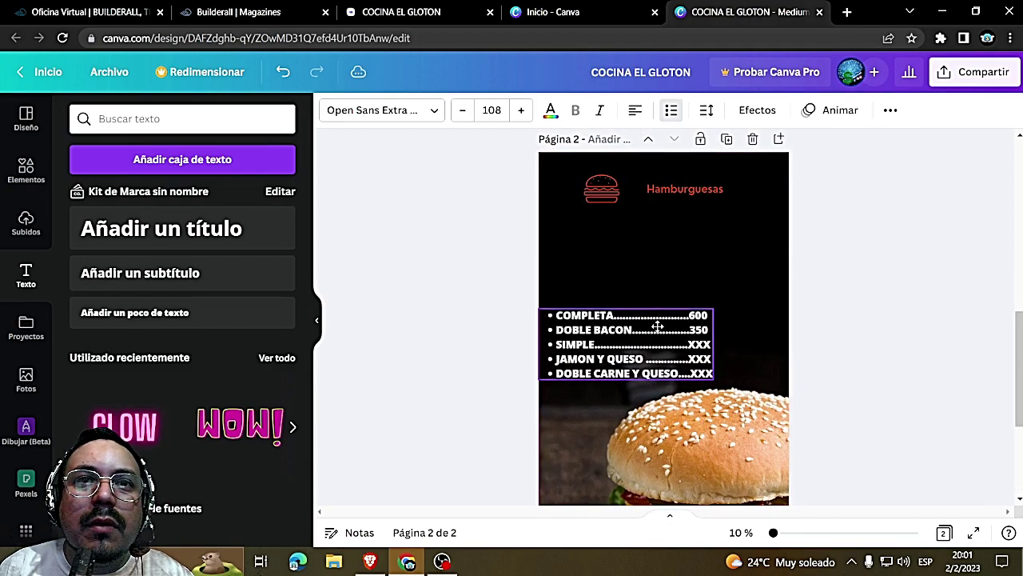
left_click_drag(669, 197, 668, 271)
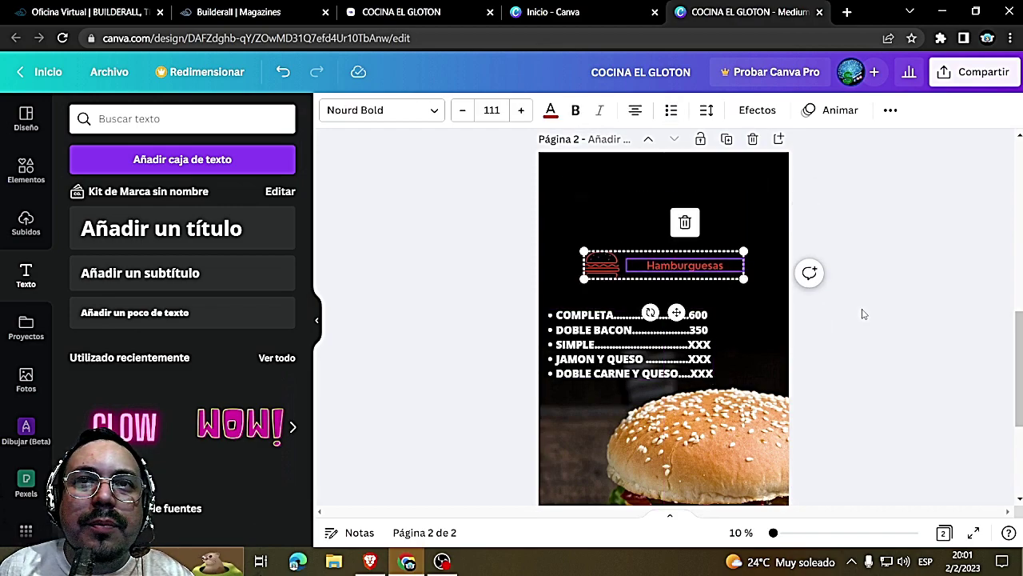
left_click(861, 313)
Add a third page after the burger page and search the design templates for "PIZZAS"
scroll(716, 369, "down", 5)
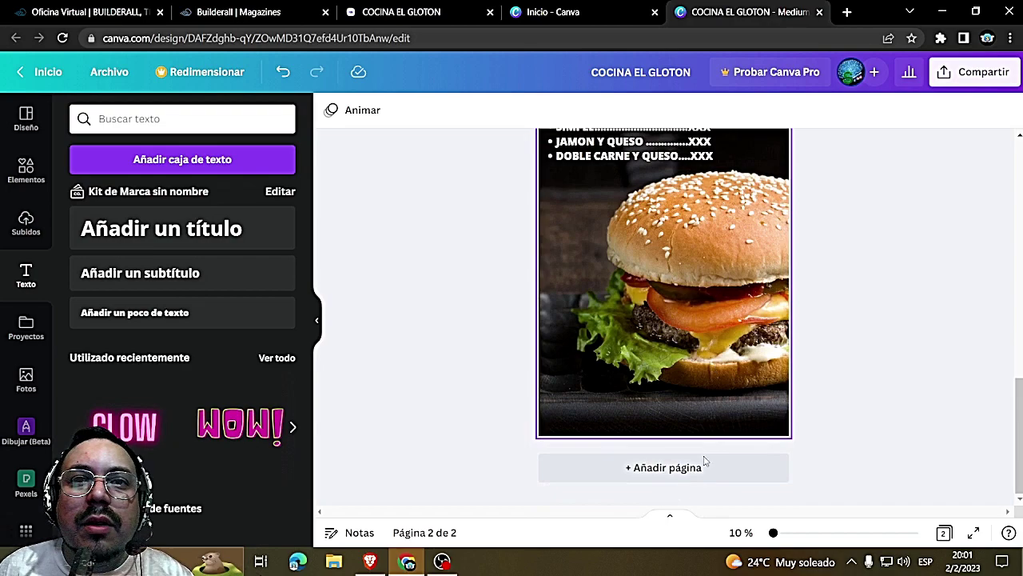
left_click(670, 470)
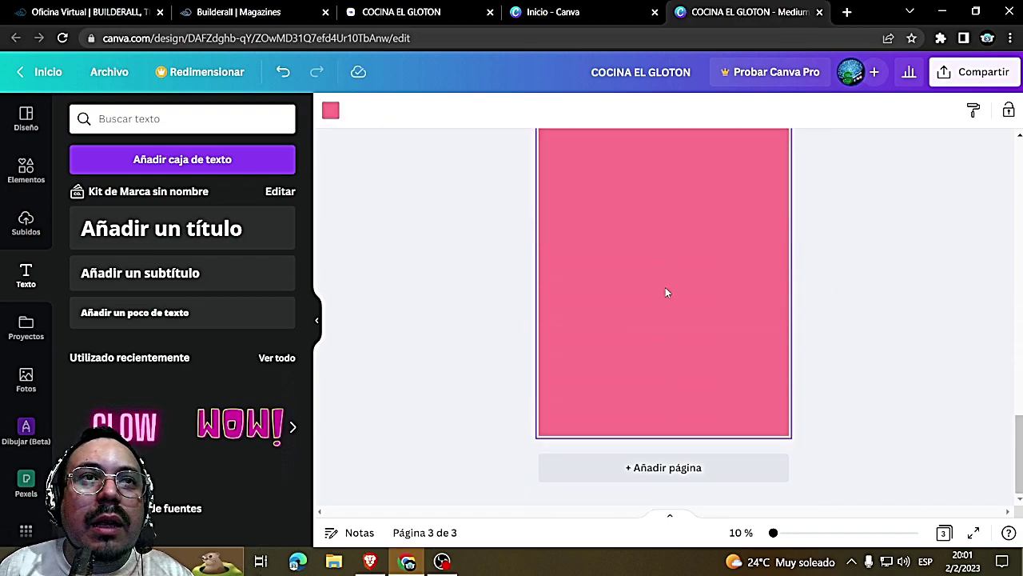
left_click(26, 171)
left_click(26, 120)
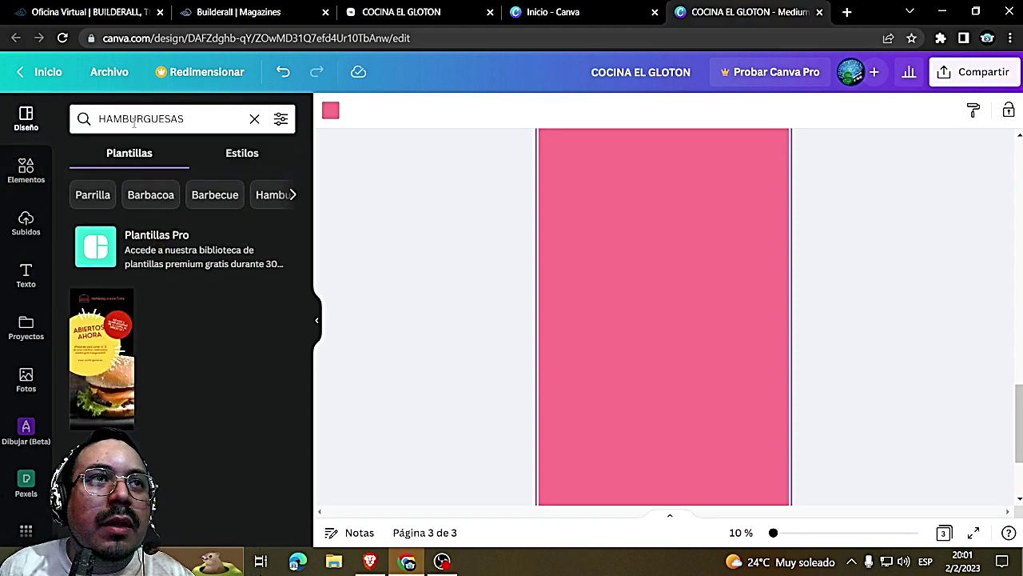
left_click(194, 118)
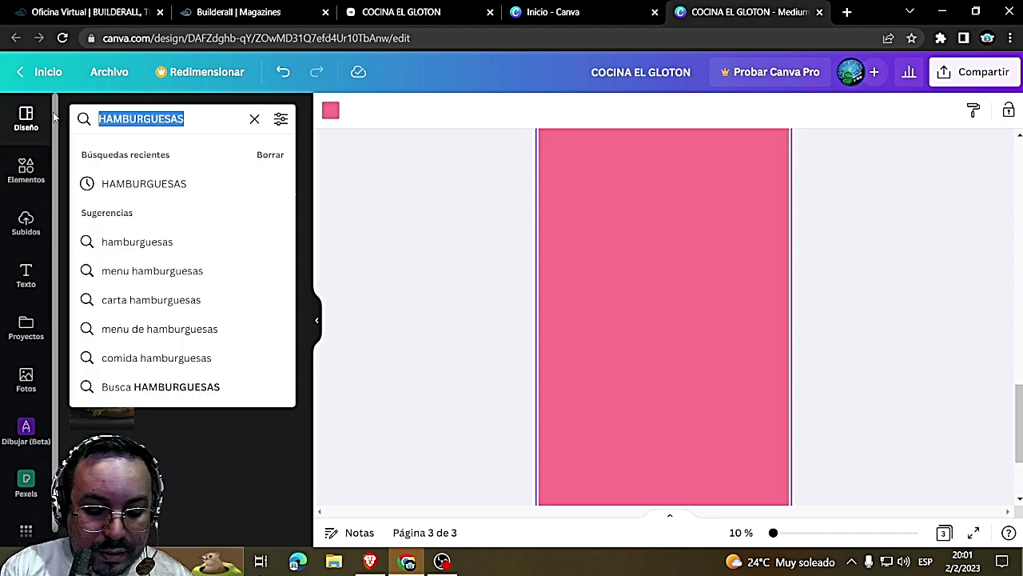
type("PIZZAS")
key("Return")
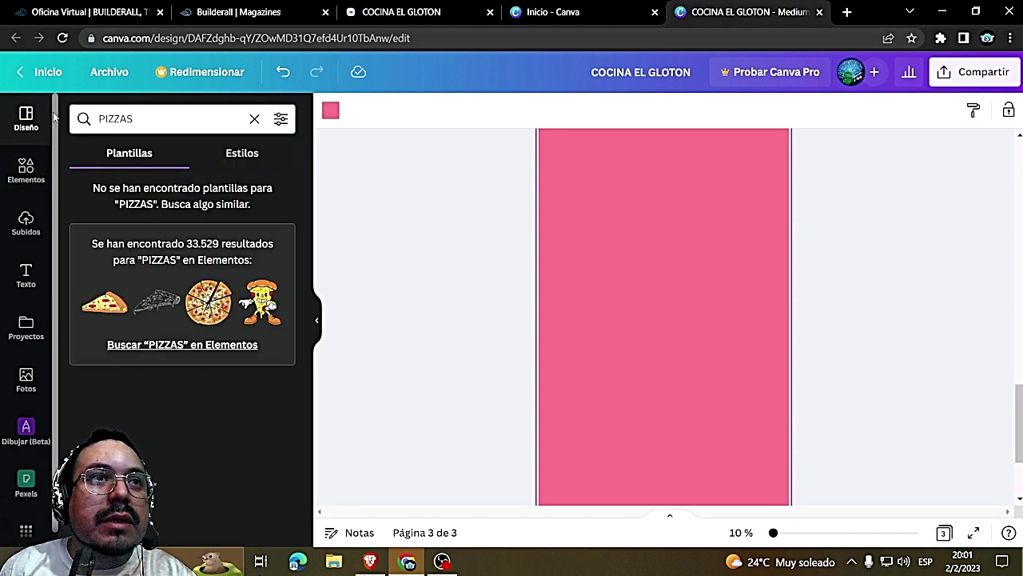
Clear the pink background of the third page and delete that page
scroll(496, 233, "up", 5)
scroll(607, 304, "down", 4)
key("Delete")
scroll(678, 311, "up", 5)
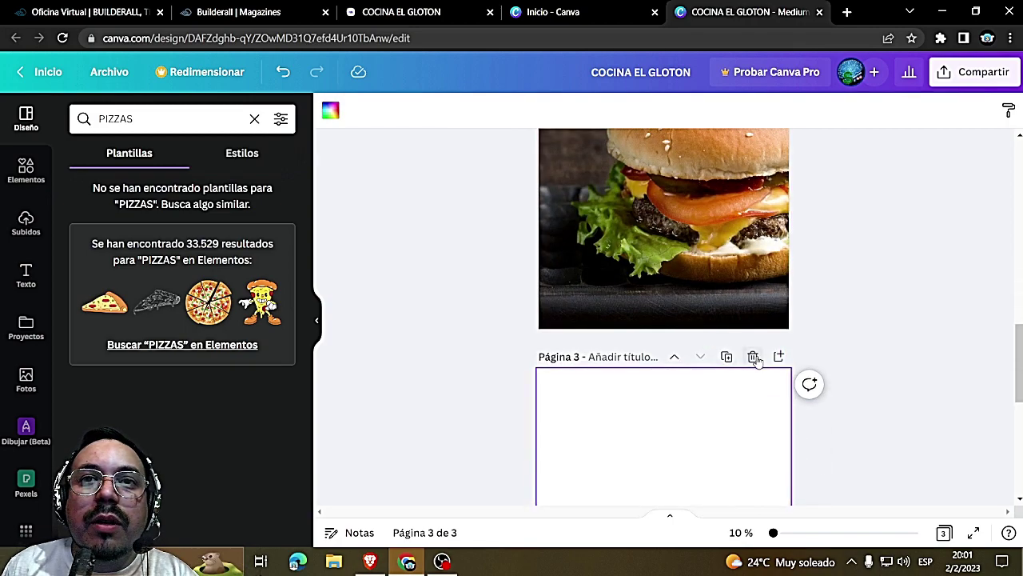
left_click(753, 357)
scroll(749, 231, "up", 3)
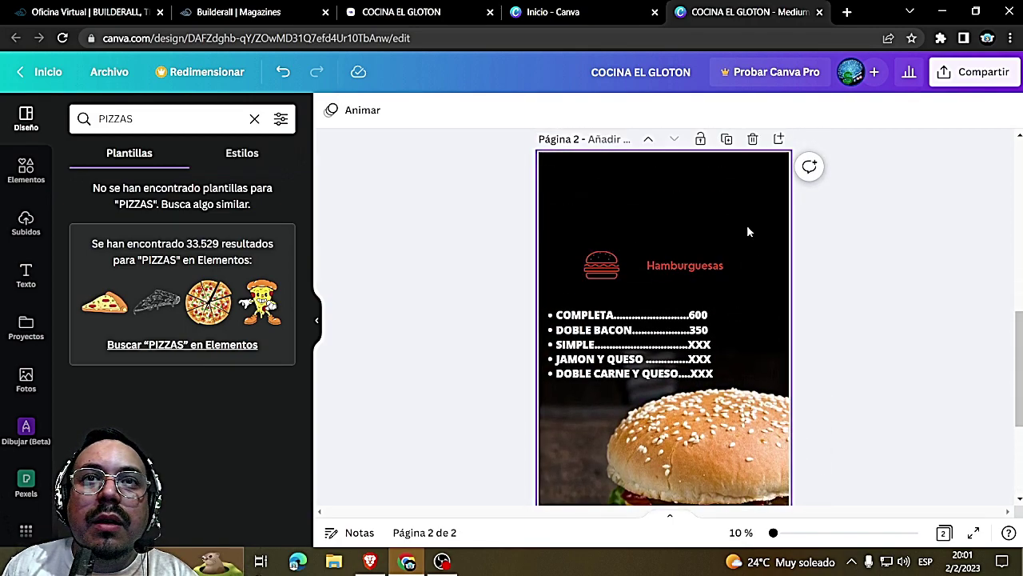
Duplicate the Hamburguesas page as the third page of the design
left_click(747, 232)
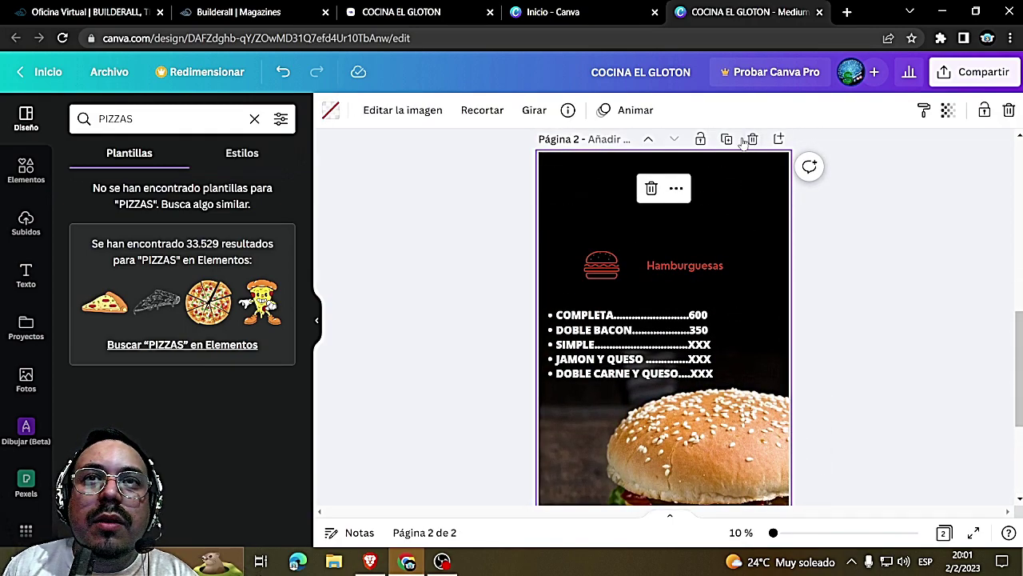
left_click(835, 268)
scroll(744, 285, "down", 3)
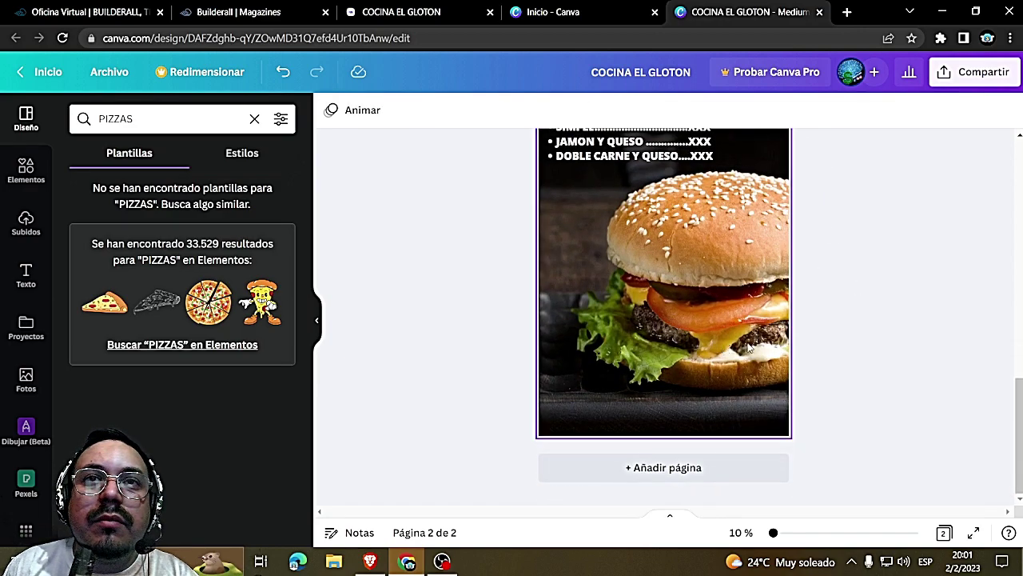
scroll(747, 348, "up", 5)
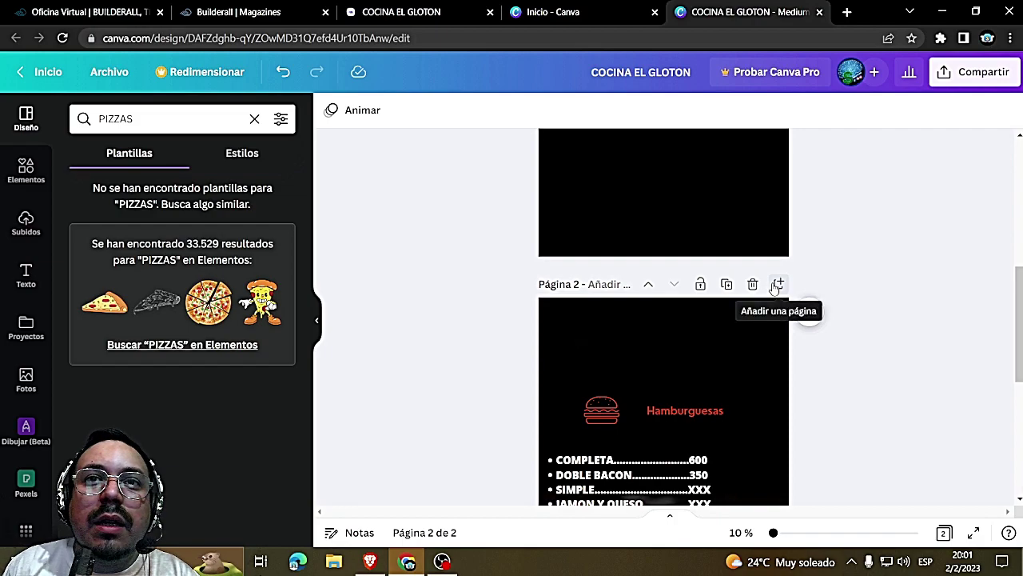
left_click(726, 285)
scroll(711, 287, "down", 6)
scroll(607, 259, "up", 4)
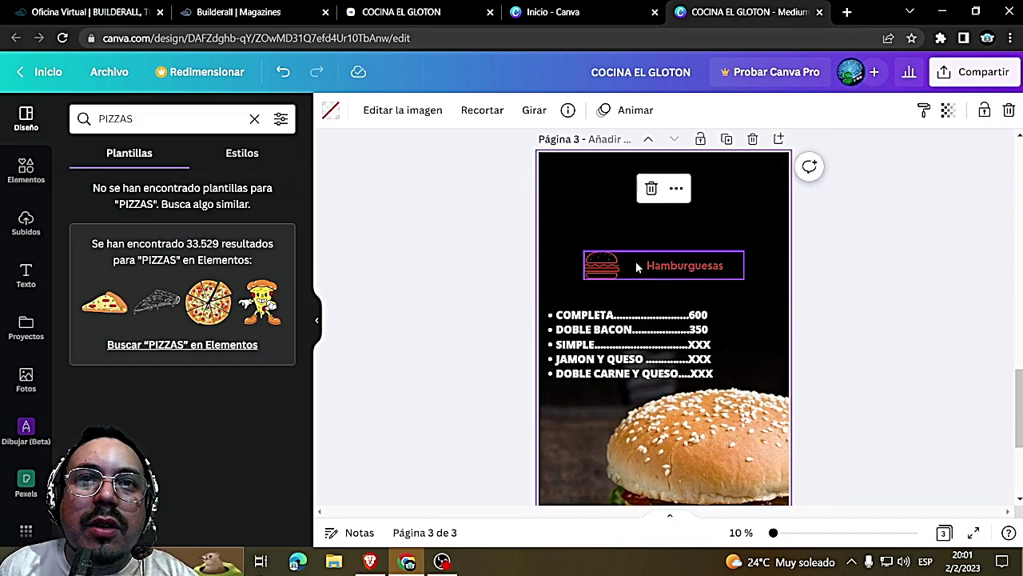
Change the third page's Hamburguesas heading to "PIZZAS" and delete the burger icon beside it
left_click(635, 261)
double_click(676, 265)
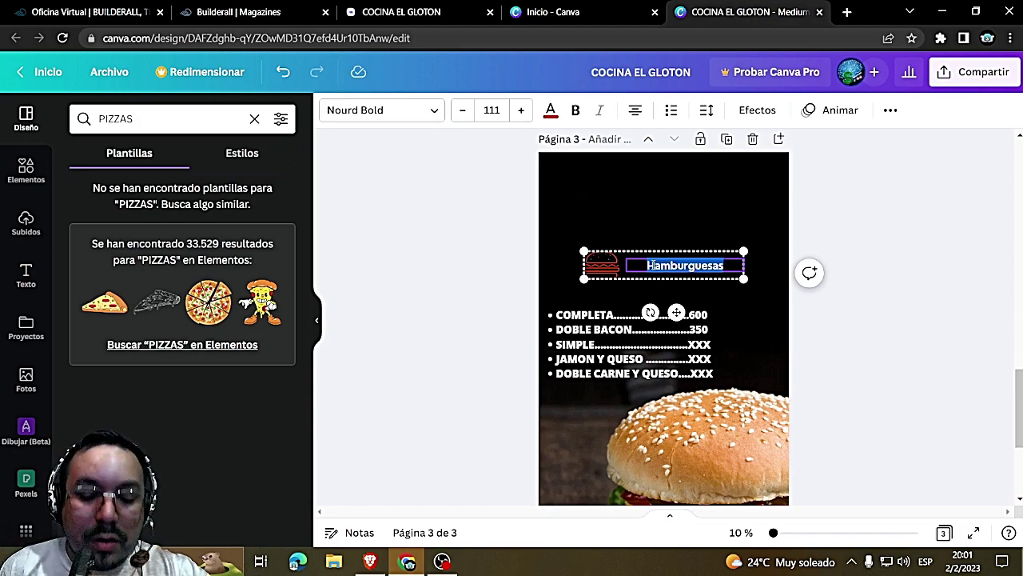
type("PIZZAS")
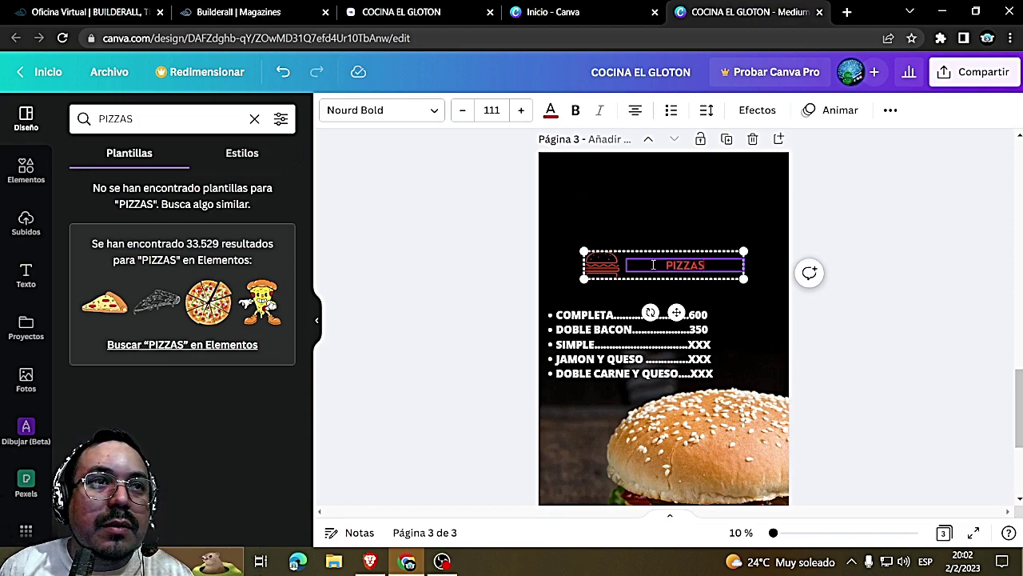
left_click(425, 330)
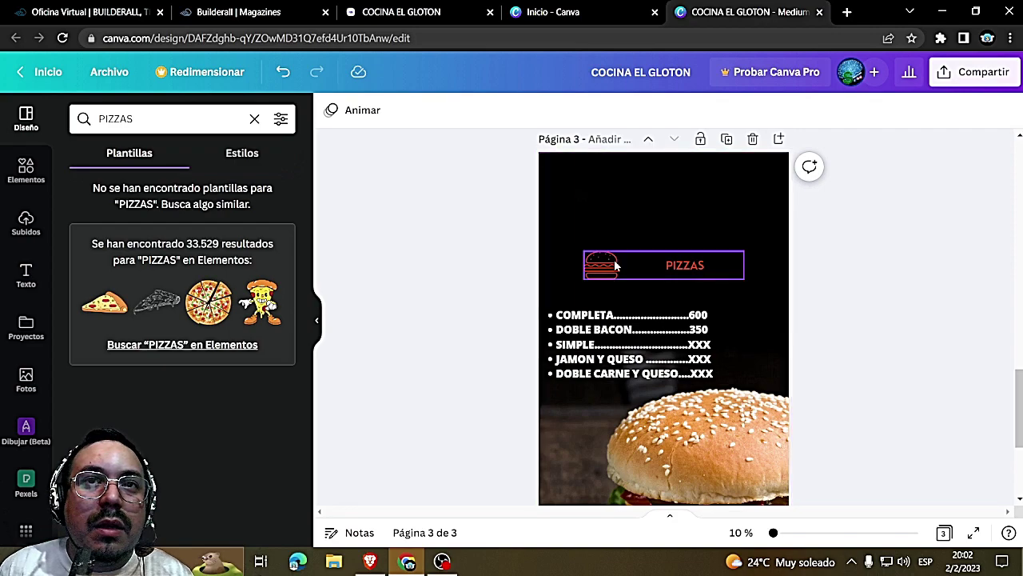
left_click(611, 264)
key("Delete")
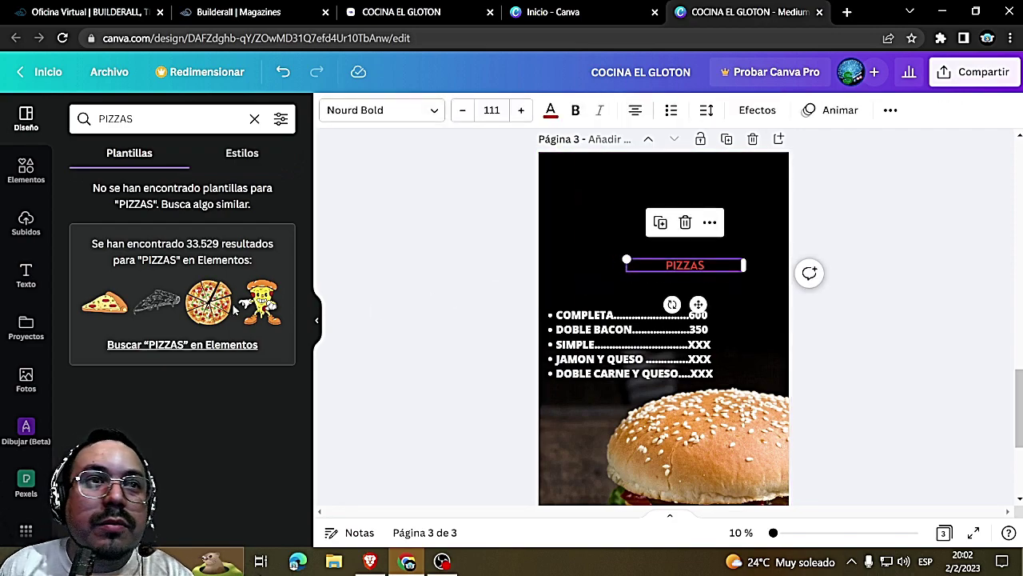
Try the outline pizza slice graphic in red at a smaller size beside the PIZZAS heading, and delete it
mouse_move(176, 311)
left_mouse_down()
mouse_move(189, 300)
mouse_move(637, 278)
left_mouse_up()
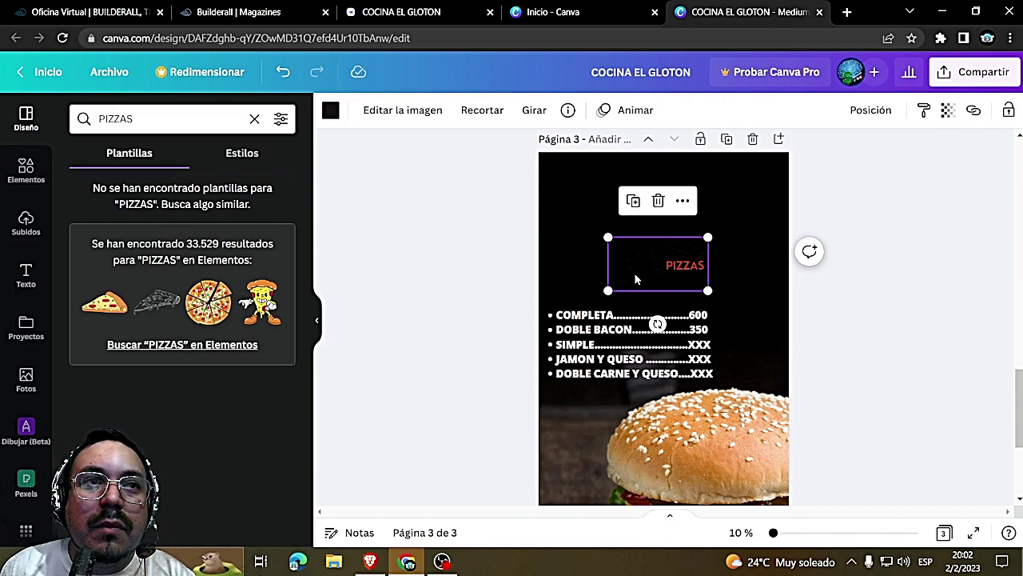
left_click(331, 110)
left_click(204, 188)
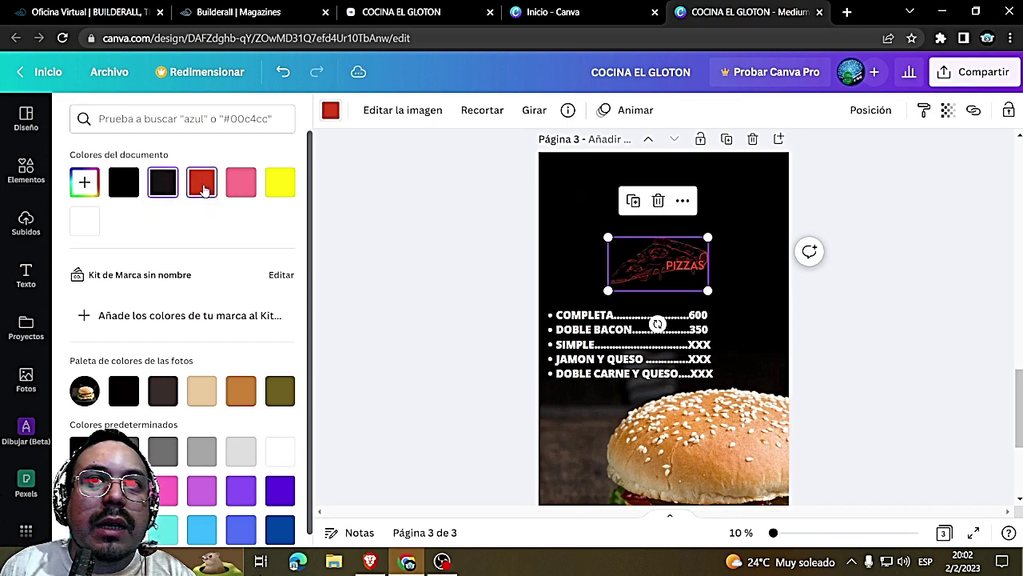
left_click(685, 269)
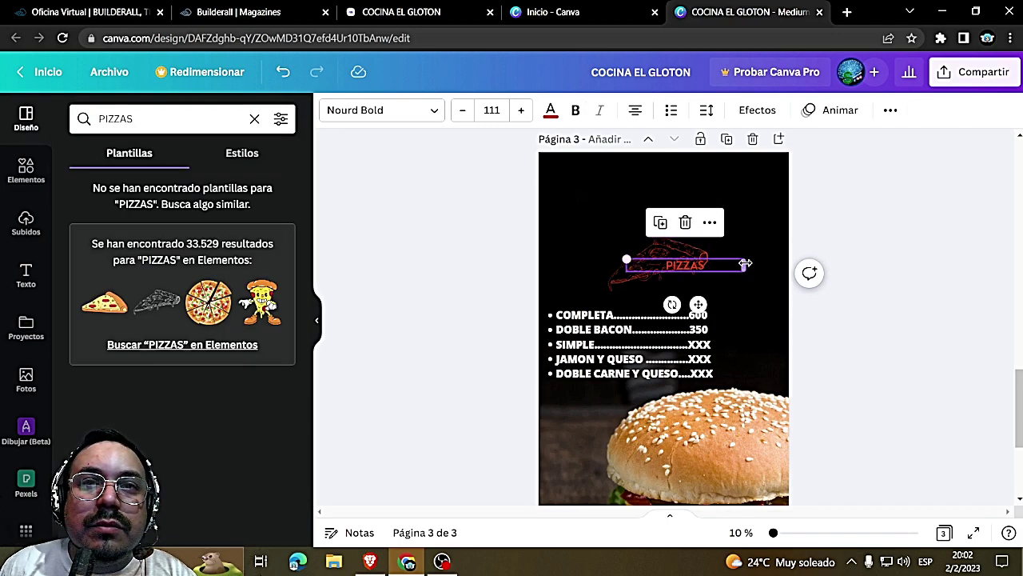
left_click_drag(760, 263, 773, 263)
left_click(699, 285)
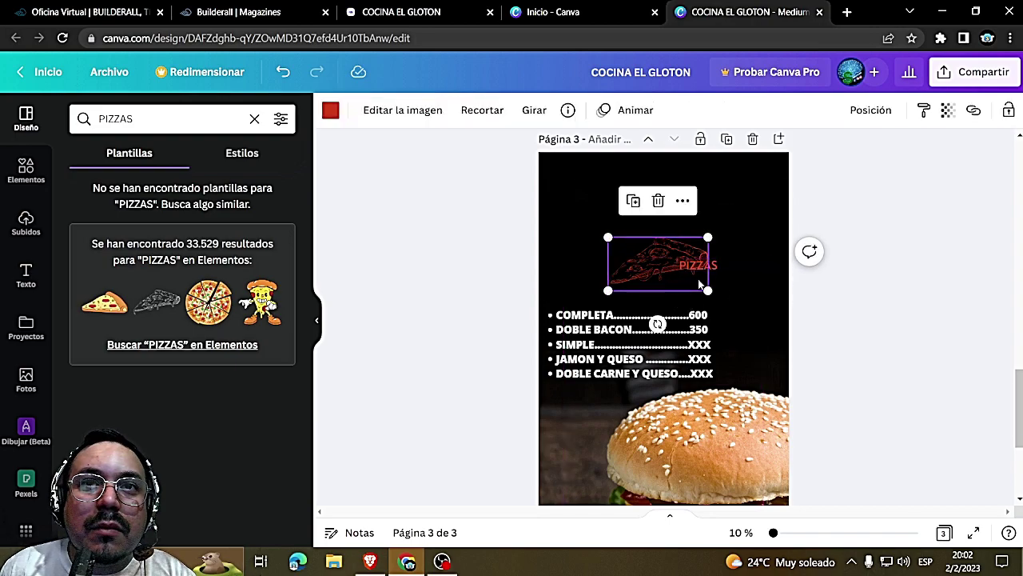
left_click_drag(705, 291, 660, 265)
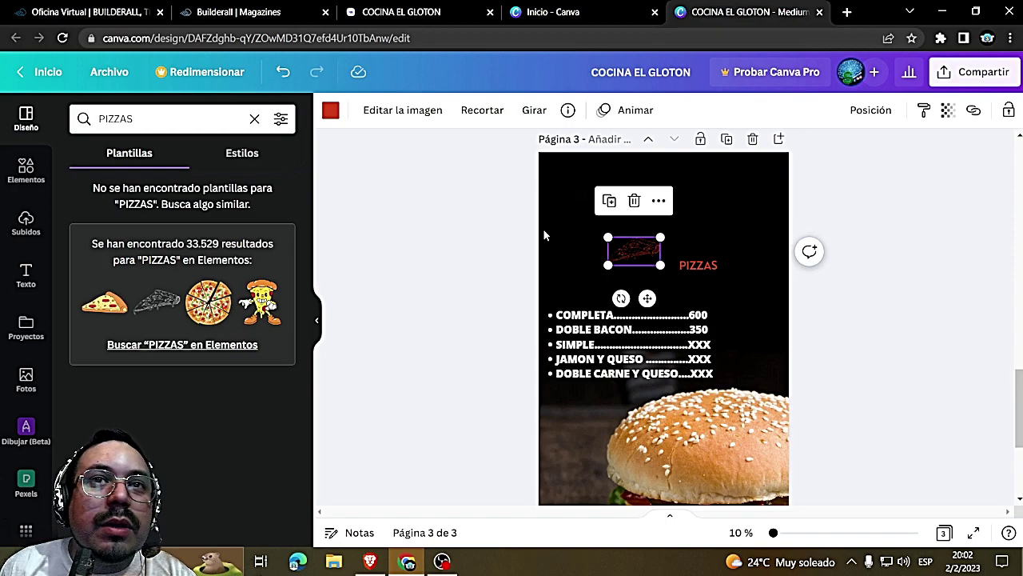
key("Delete")
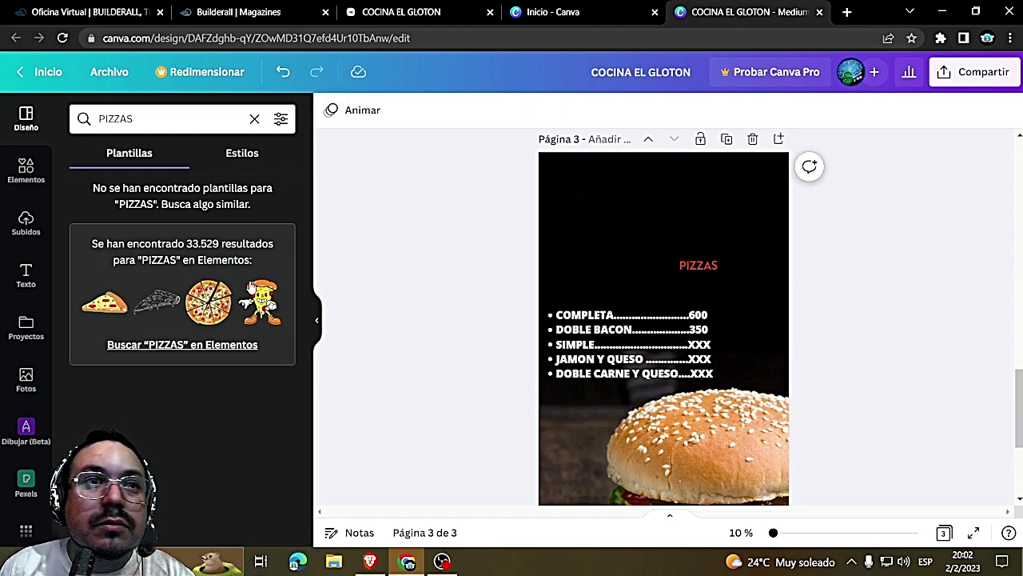
Add the full-colour pizza slice graphic above the list and place the PIZZAS heading just beside it
left_click(93, 303)
left_click_drag(665, 407, 616, 266)
left_click_drag(713, 268, 686, 267)
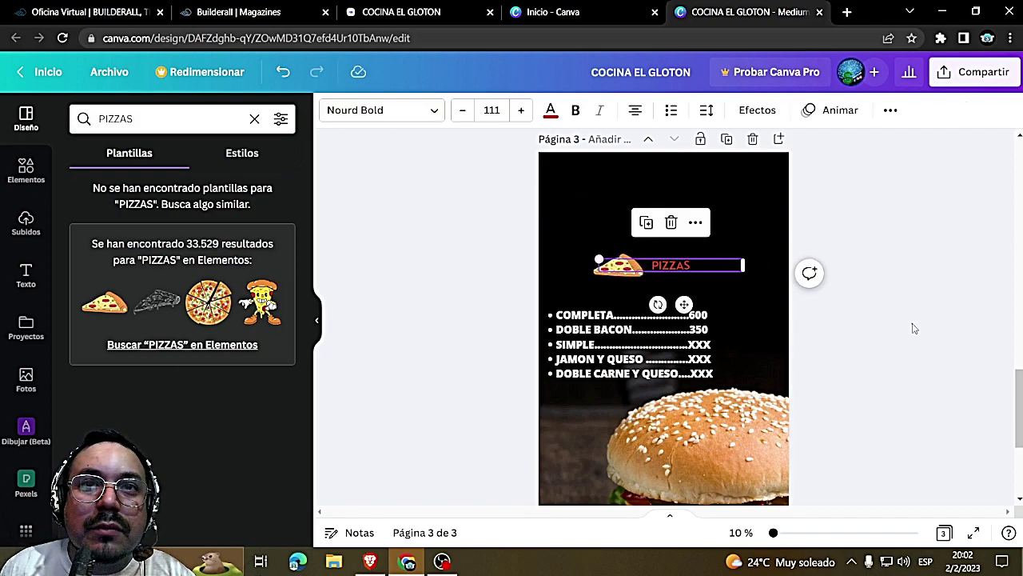
left_click(826, 334)
scroll(824, 333, "down", 2)
left_click(571, 419)
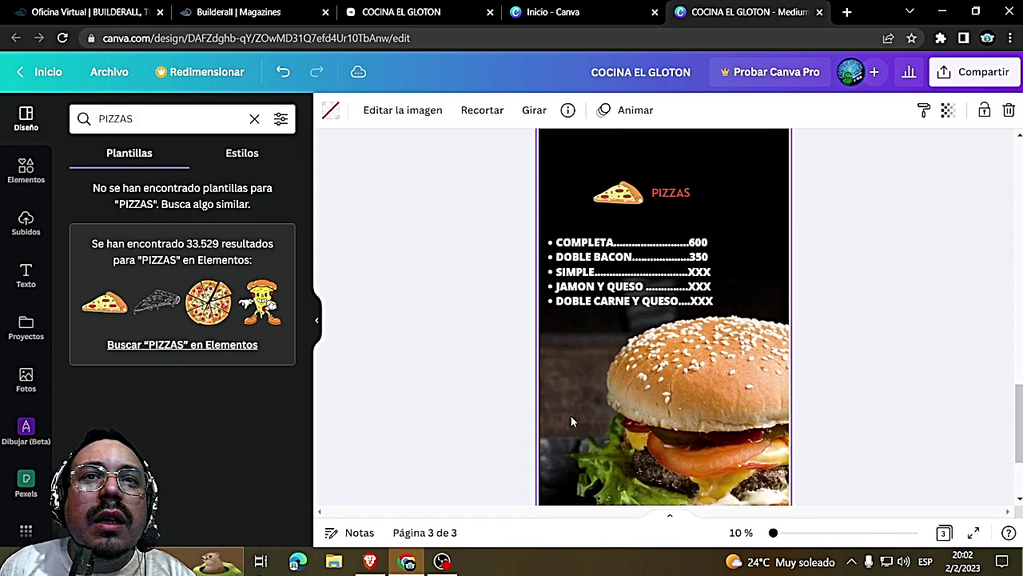
left_click(416, 112)
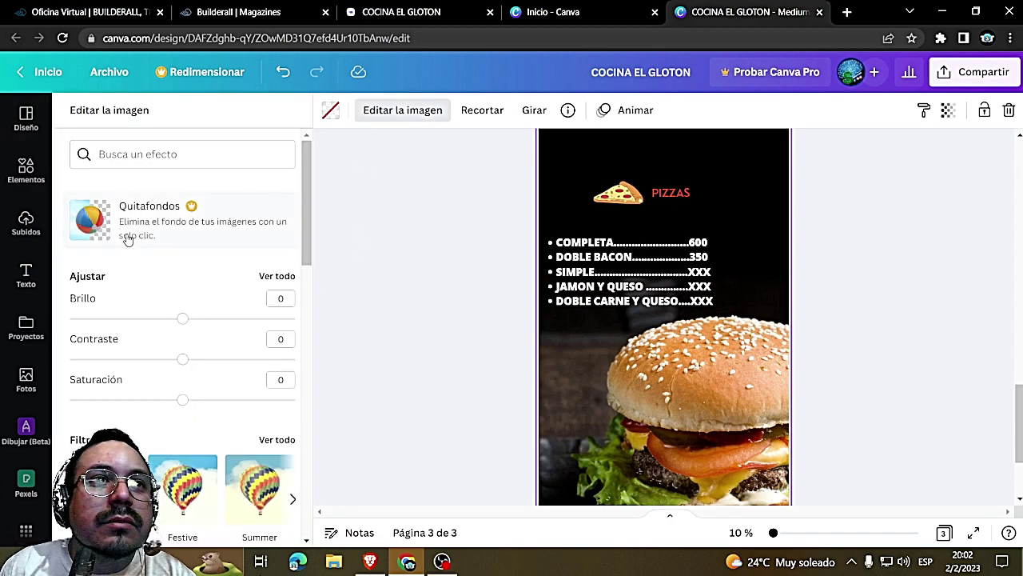
left_click(399, 111)
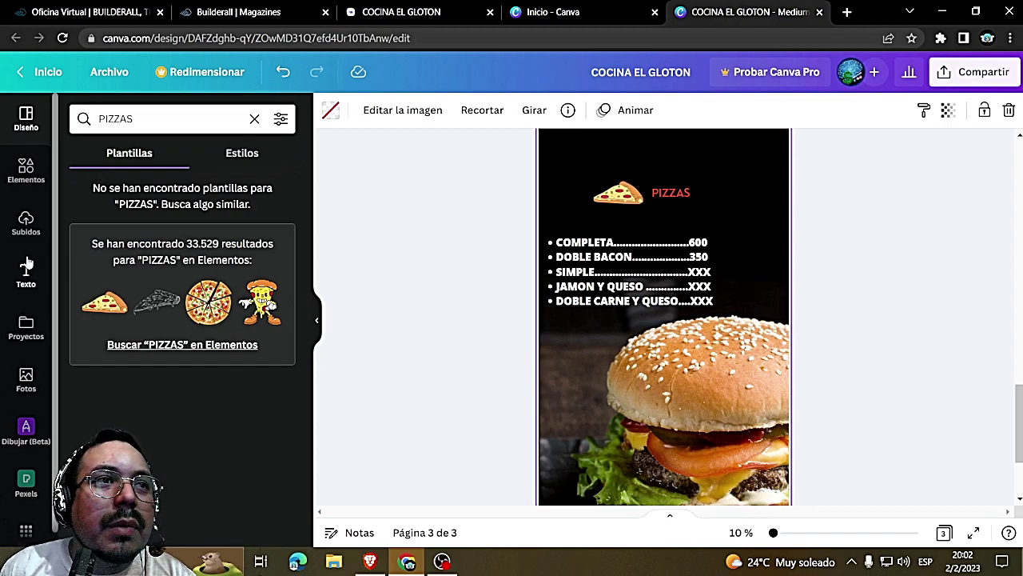
Search the photos for "PIZZAS", add the pepperoni pizza photo with the drink, and enlarge it to cover the third page
left_click(27, 380)
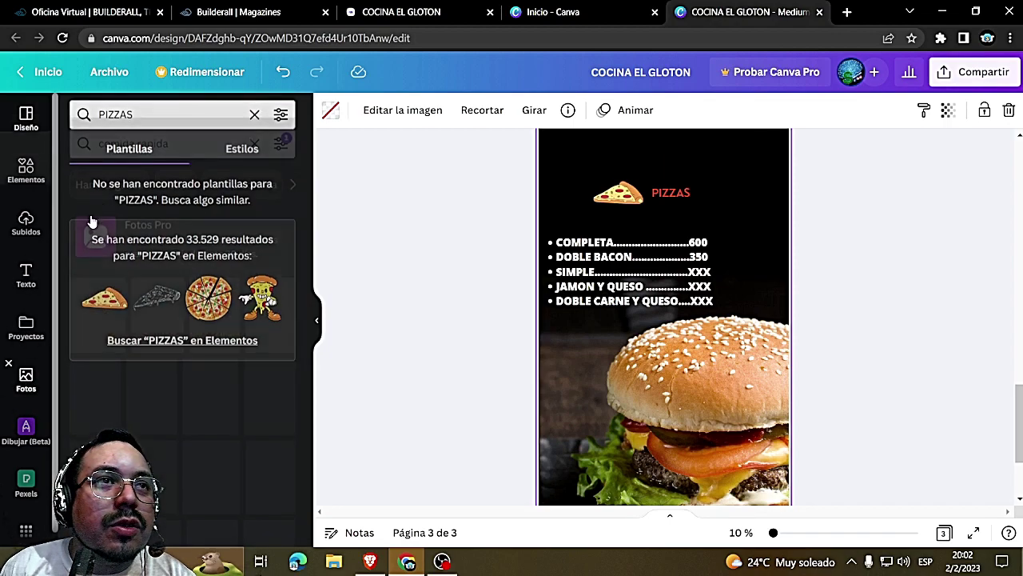
left_click_drag(169, 118, 92, 119)
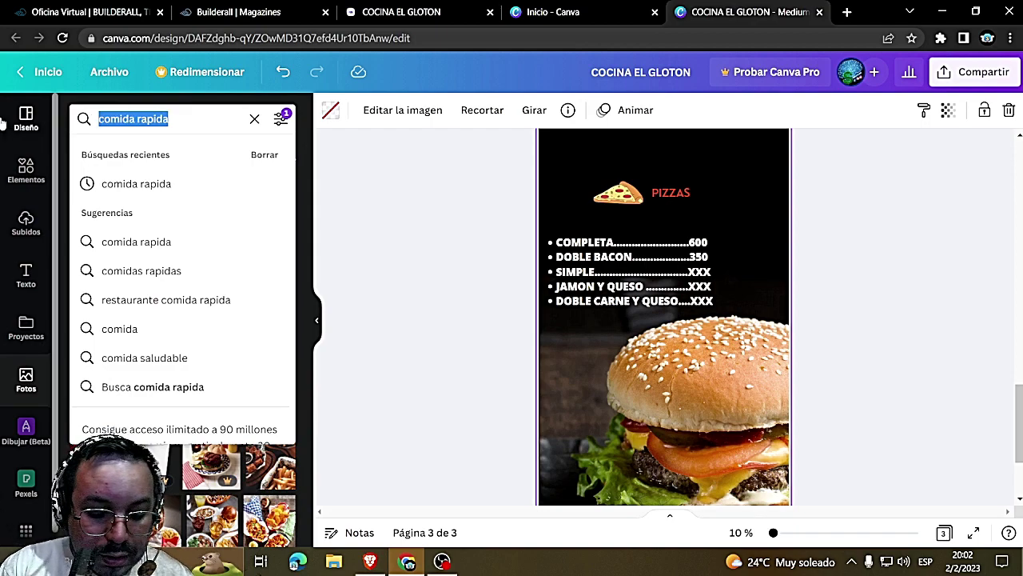
type("PIZZAS")
key("Return")
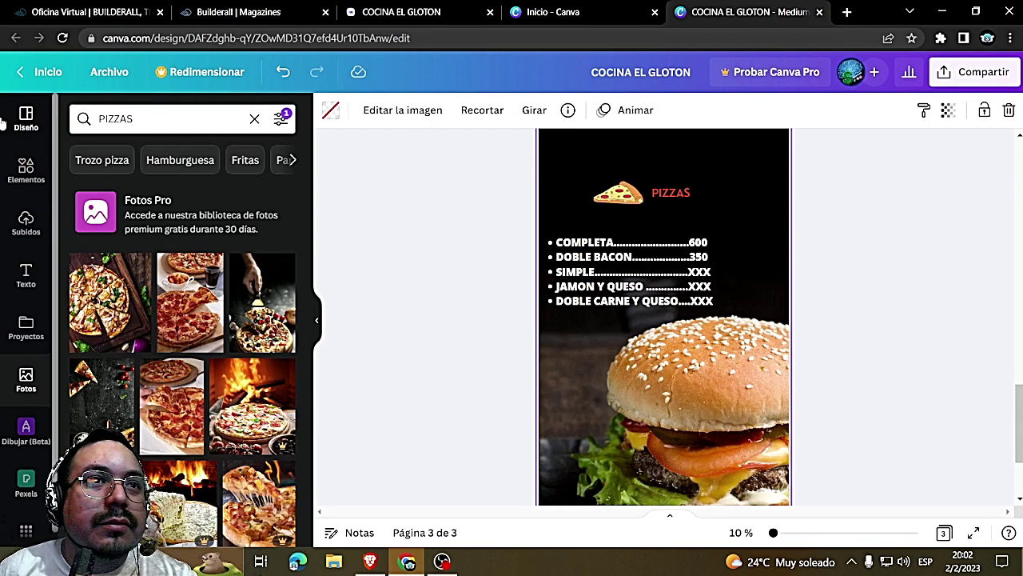
left_click(190, 307)
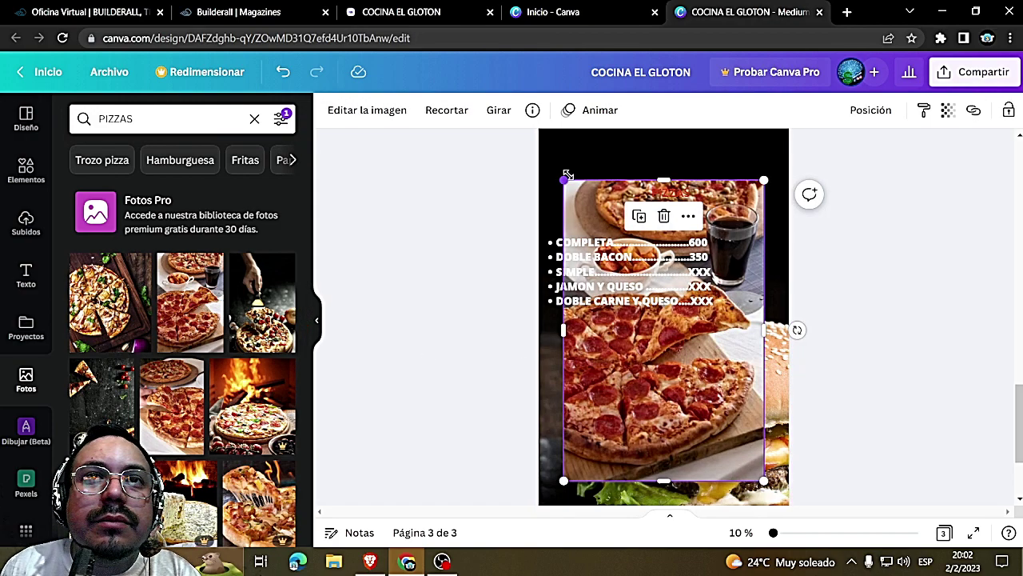
left_click_drag(562, 180, 541, 160)
left_click_drag(664, 489, 654, 437)
scroll(680, 279, "up", 5)
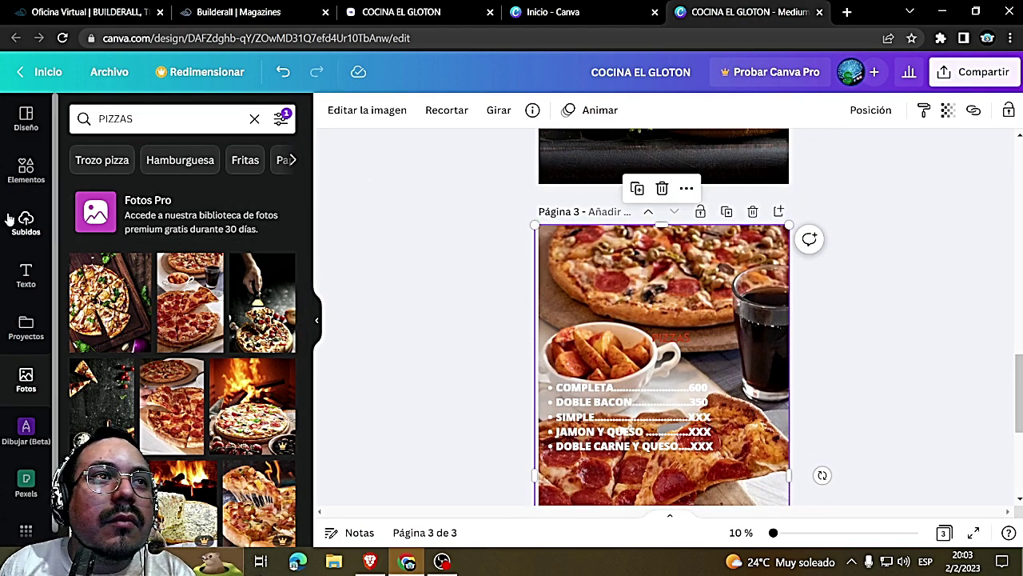
Add a dark red square, stretch it to about 30.4 wide by 20.4 high, and place it behind the heading and list
left_click(26, 185)
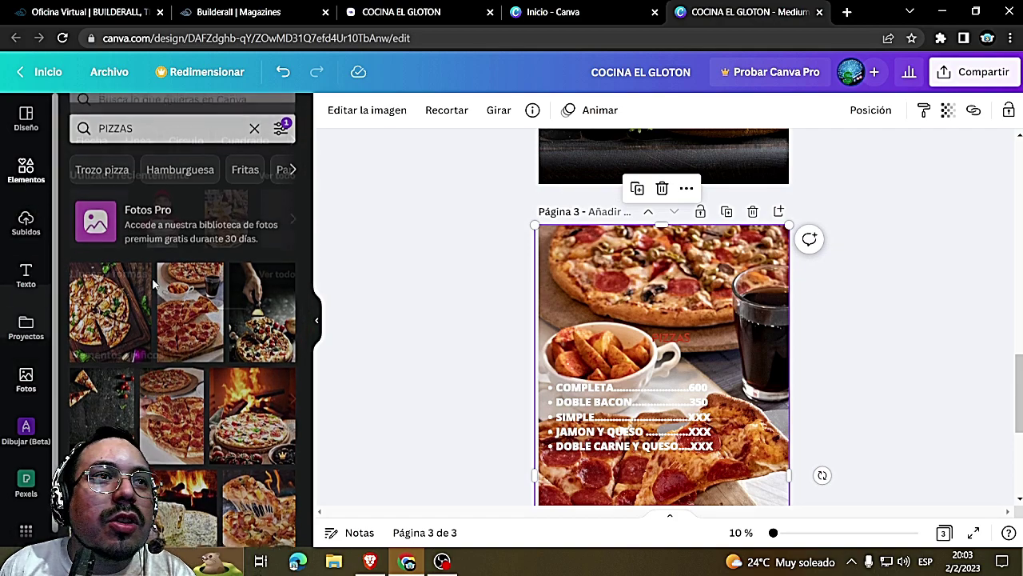
left_click(622, 464)
scroll(622, 464, "down", 2)
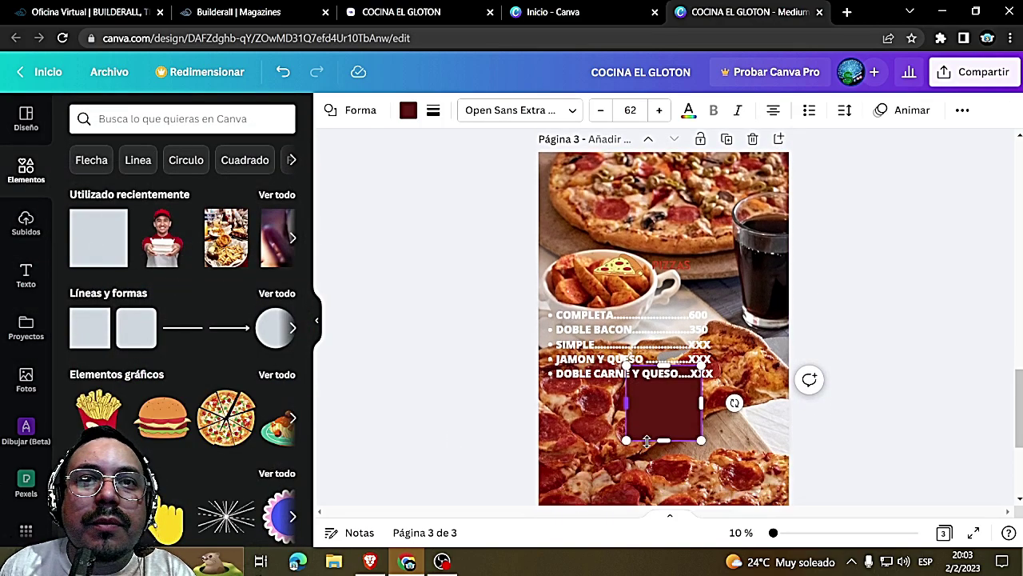
left_click_drag(680, 424, 624, 457)
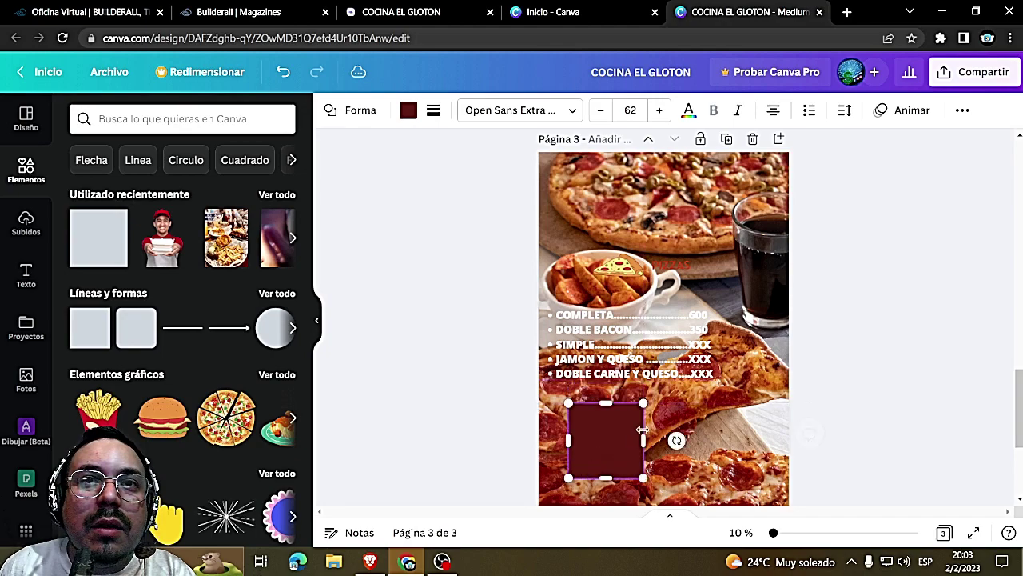
left_click_drag(644, 399, 785, 320)
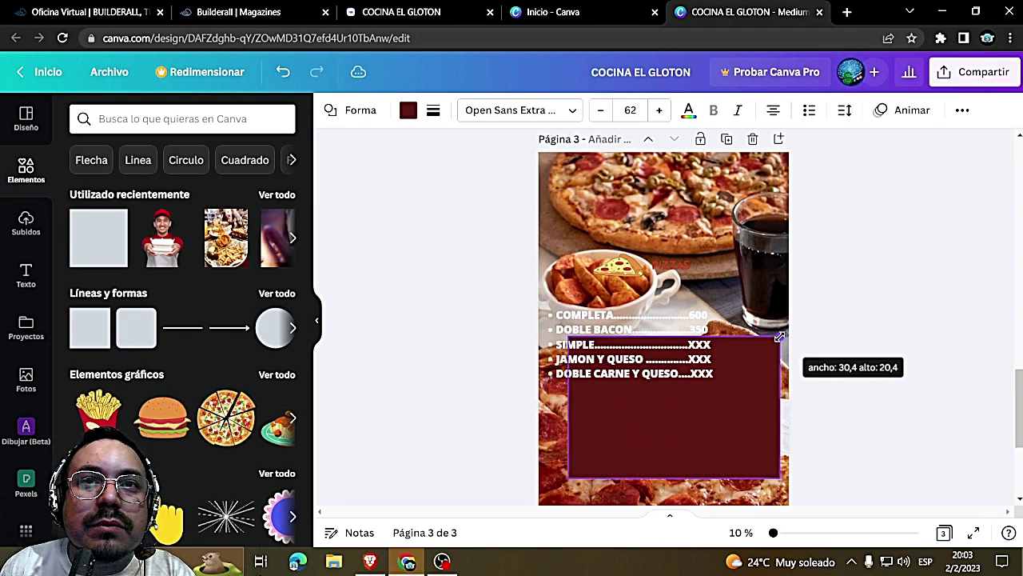
left_click_drag(730, 448, 710, 359)
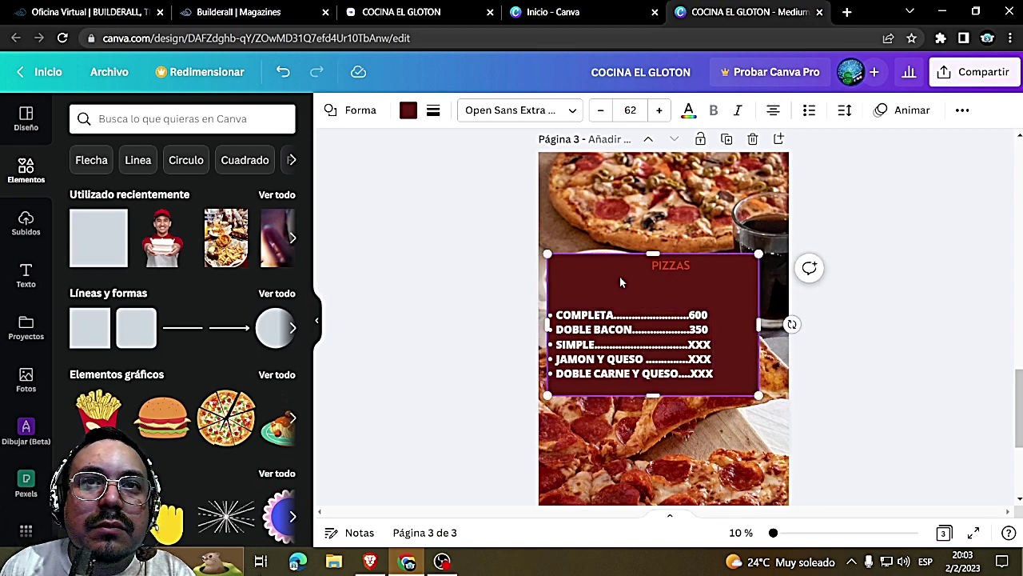
Try to uncover the pizza slice icon and reach its layering options by moving the icon and the dark red box around
left_click_drag(577, 270, 577, 313)
right_click(605, 273)
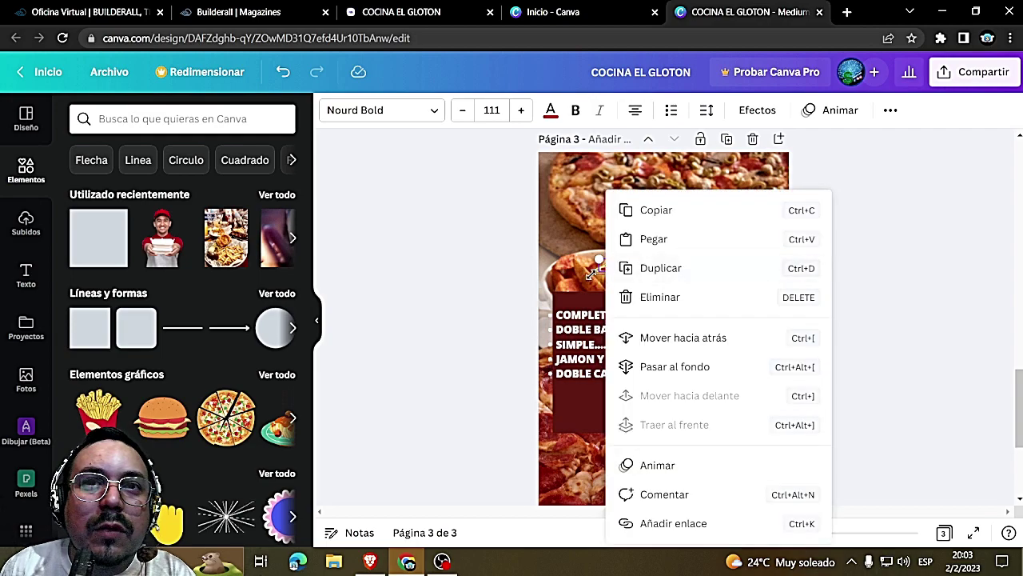
left_click(596, 272)
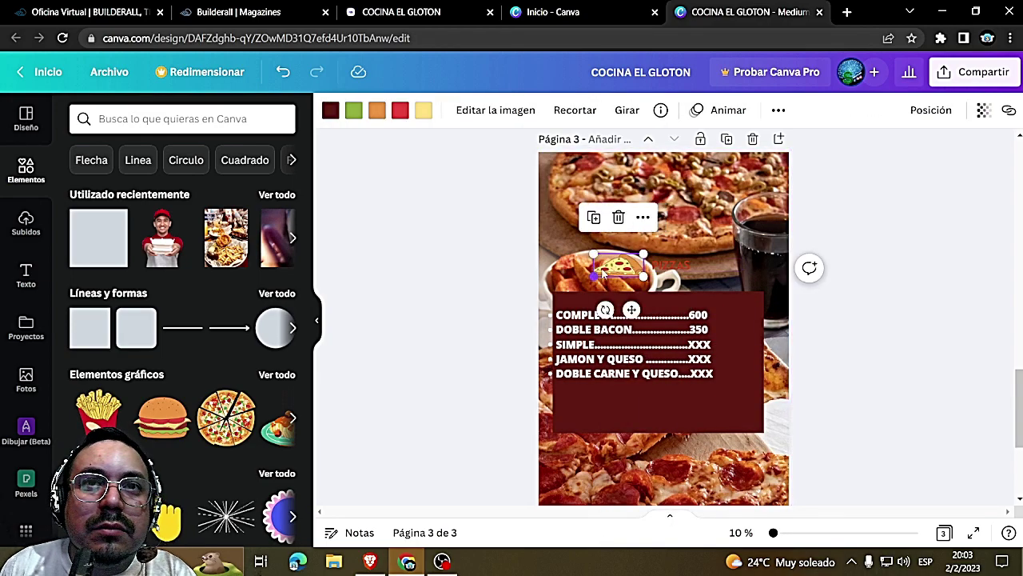
left_click(599, 271)
right_click(605, 273)
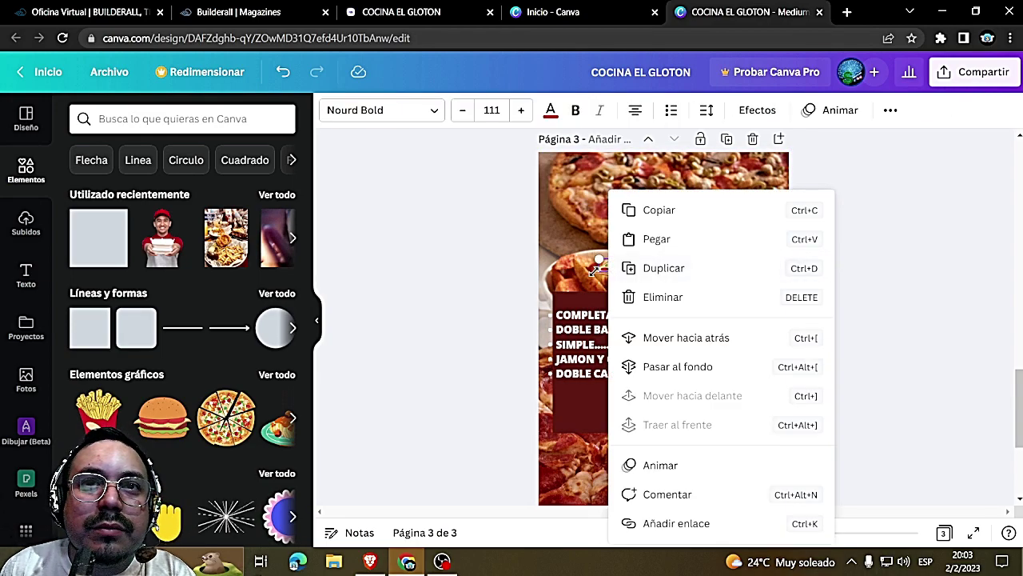
key("Escape")
left_click_drag(614, 278, 589, 208)
left_click_drag(750, 355, 738, 304)
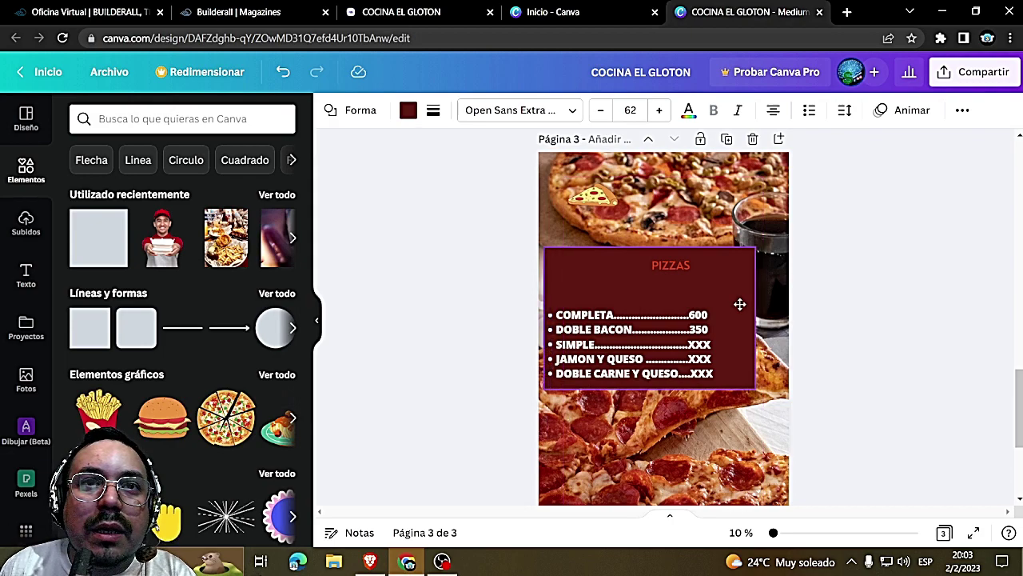
left_click_drag(596, 207, 606, 278)
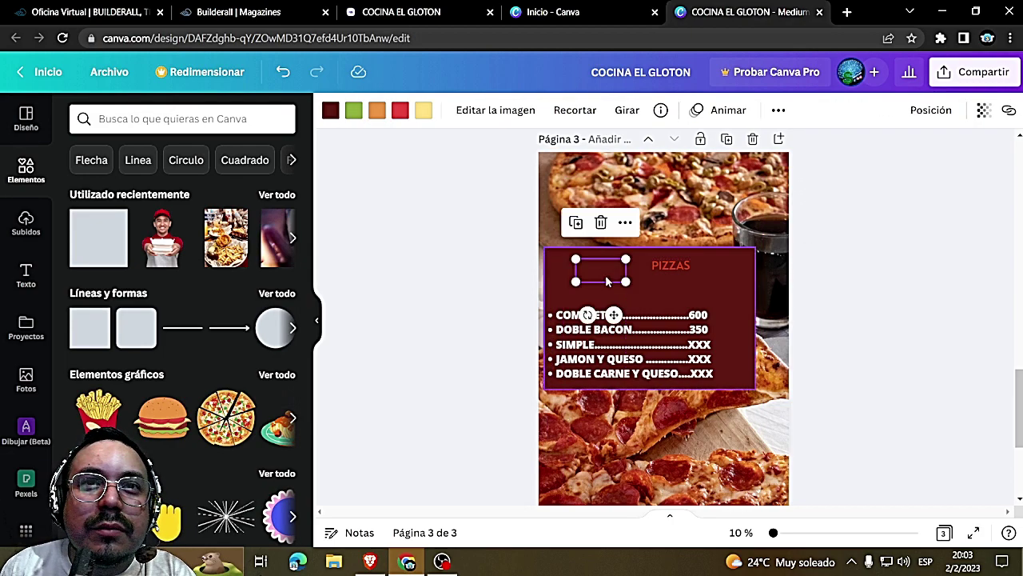
right_click(606, 280)
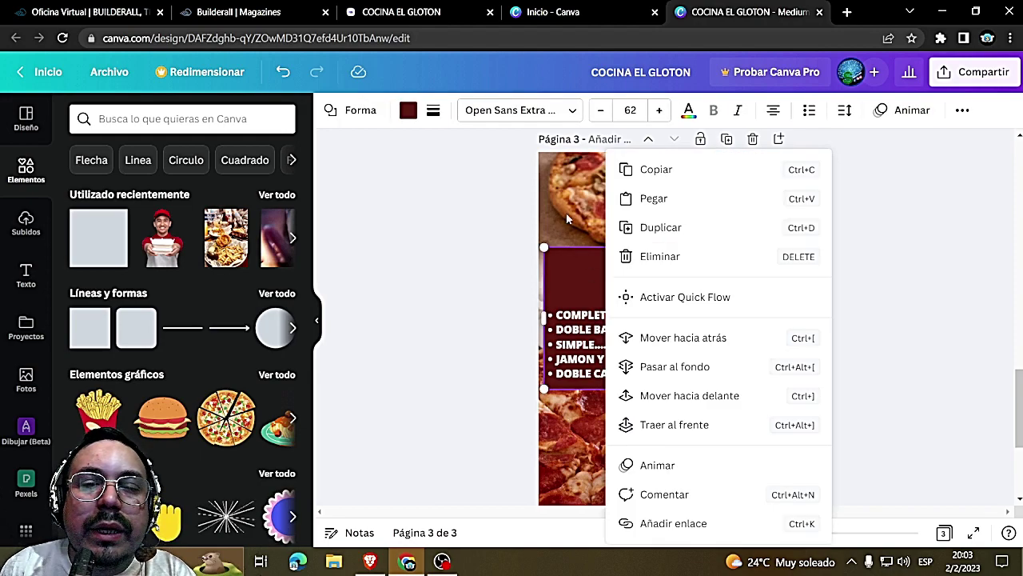
left_click(566, 218)
Move the pizza slice icon above the dark red box and set the box behind the heading and list, near the page's left edge
left_click_drag(607, 259, 657, 186)
left_click_drag(745, 402, 742, 349)
left_click(661, 188)
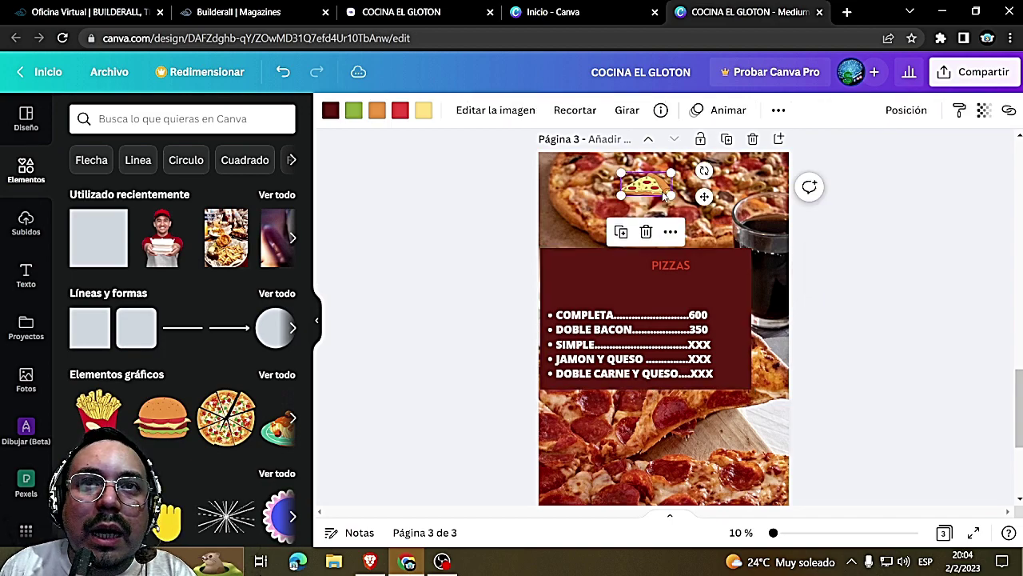
left_click(669, 232)
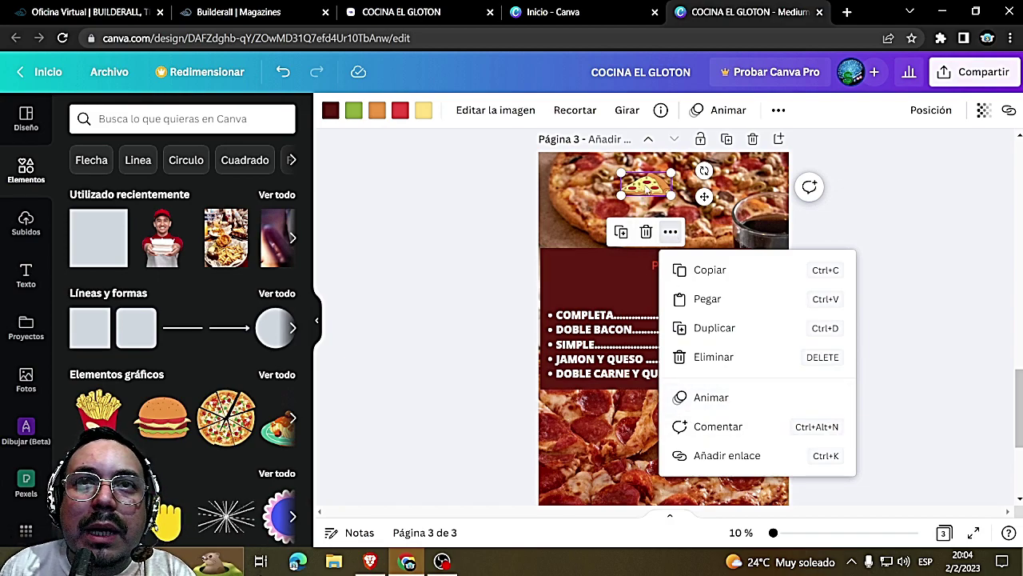
Place the pizza slice icon on the dark red box, bring it to the front, and align the PIZZAS heading with it
left_click_drag(647, 183, 609, 276)
left_click(631, 224)
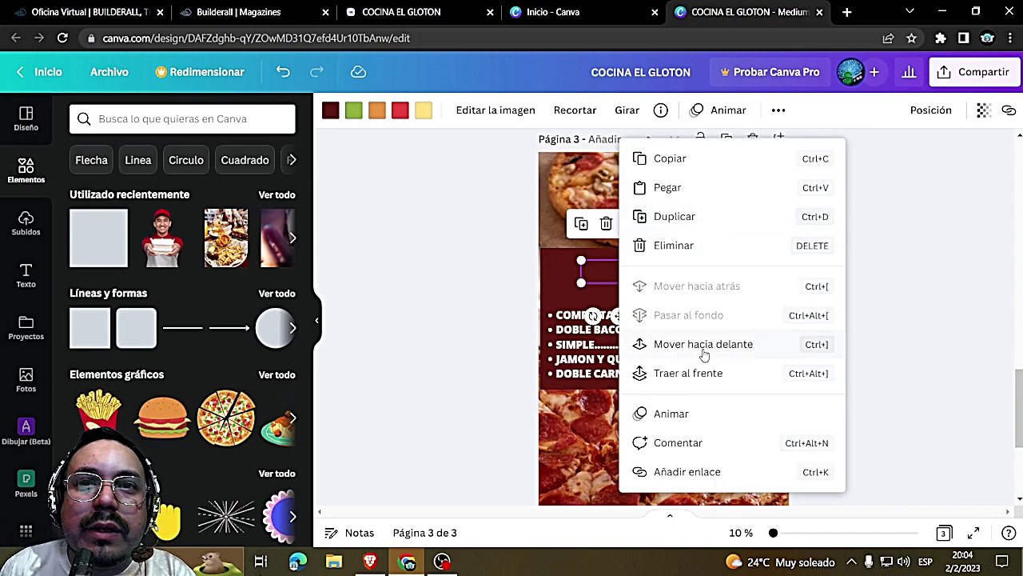
left_click(687, 372)
left_click(679, 272)
left_click_drag(679, 273, 677, 280)
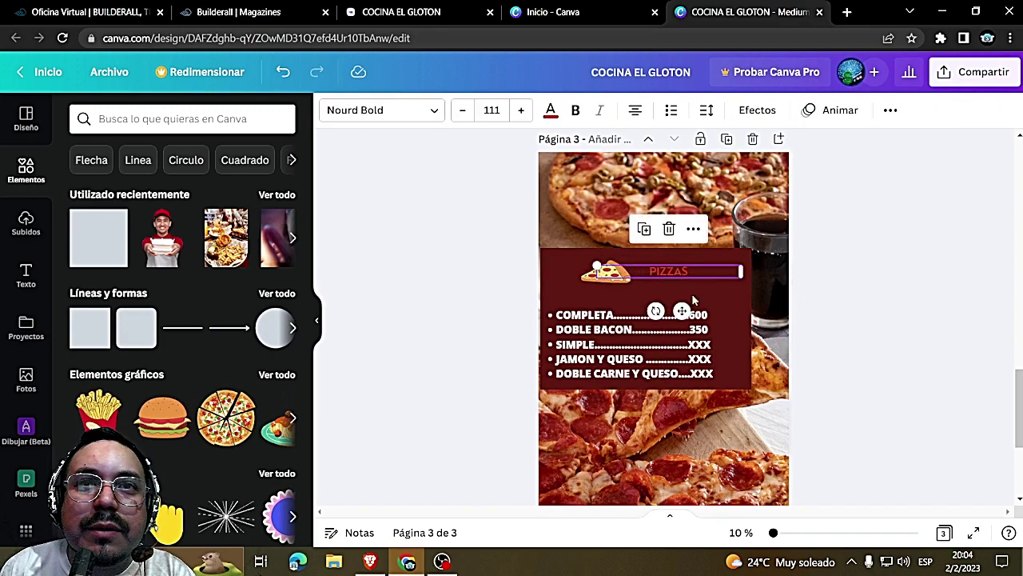
Lower the opacity of the dark red box behind the pizza list until the background photo shows through
left_click(727, 339)
left_click(407, 116)
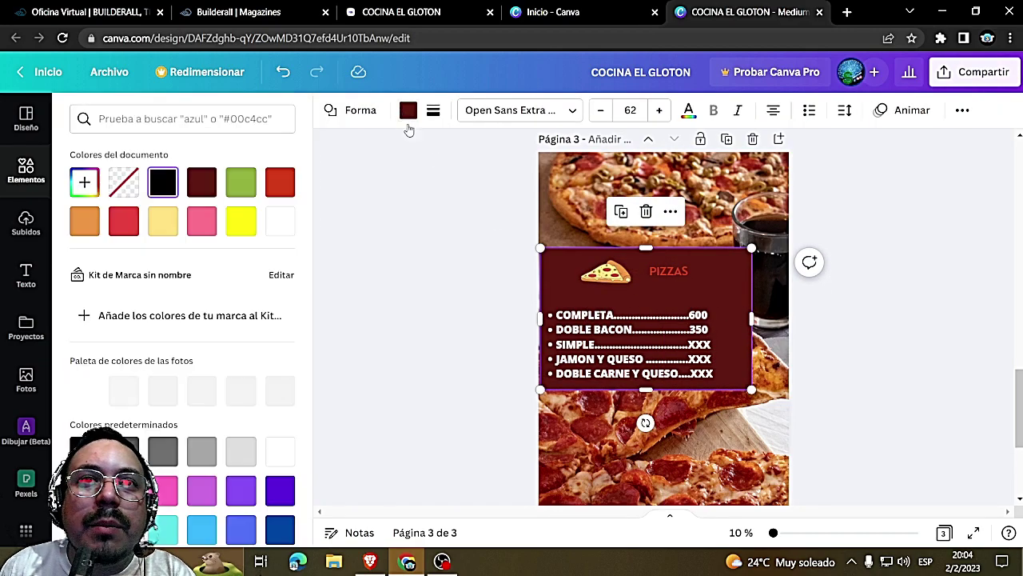
left_click(962, 117)
left_click(893, 147)
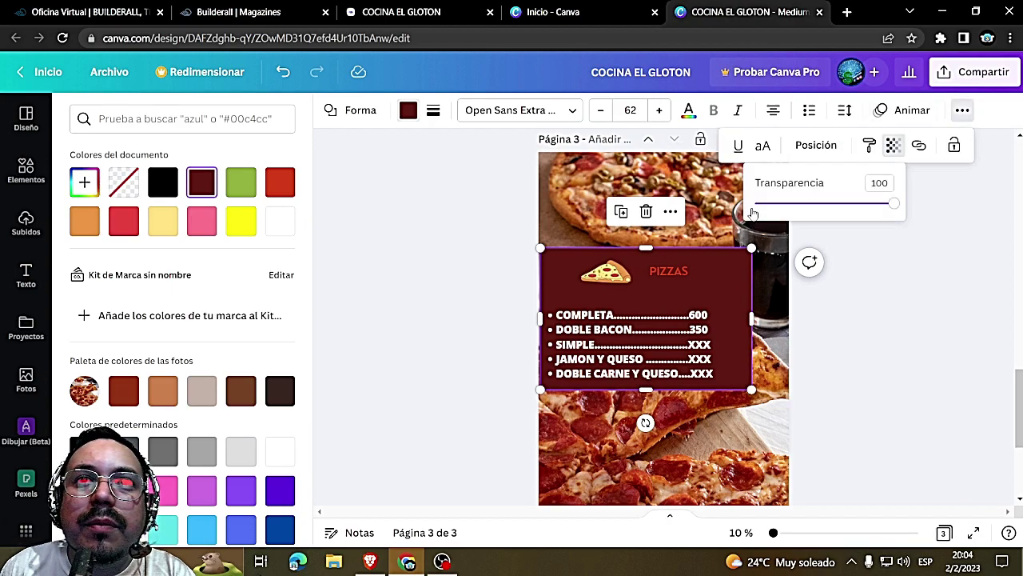
left_click(806, 205)
left_click_drag(831, 210, 846, 206)
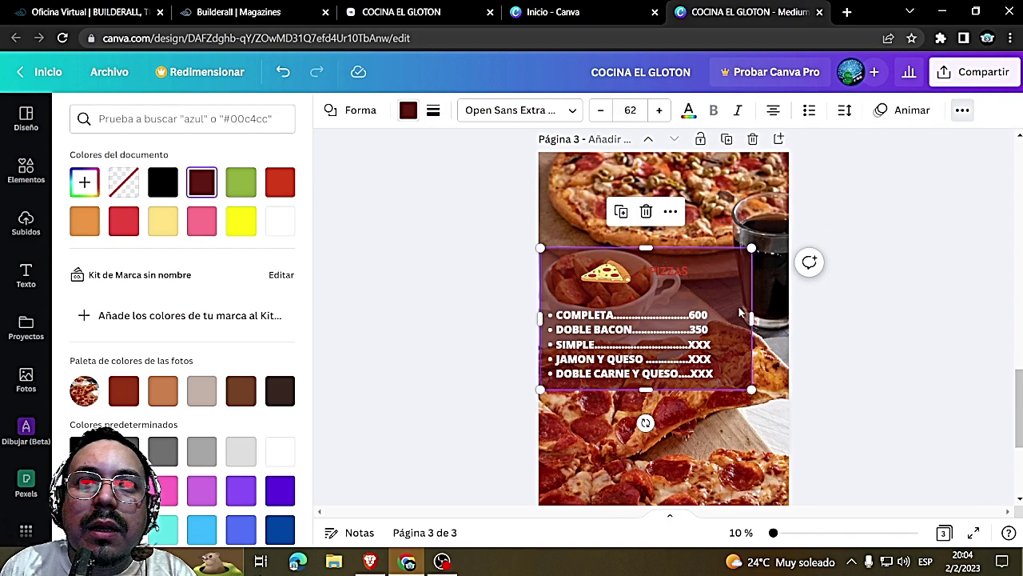
Try black and red fills on the semi-transparent box behind the pizza list, and settle on orange
left_click(377, 88)
left_click(161, 183)
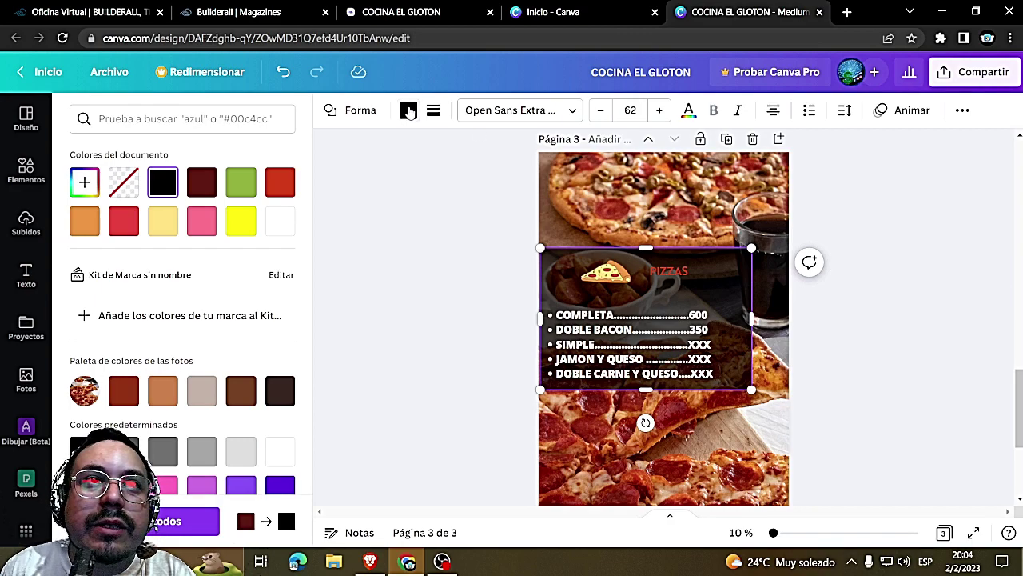
left_click(408, 111)
left_click(408, 112)
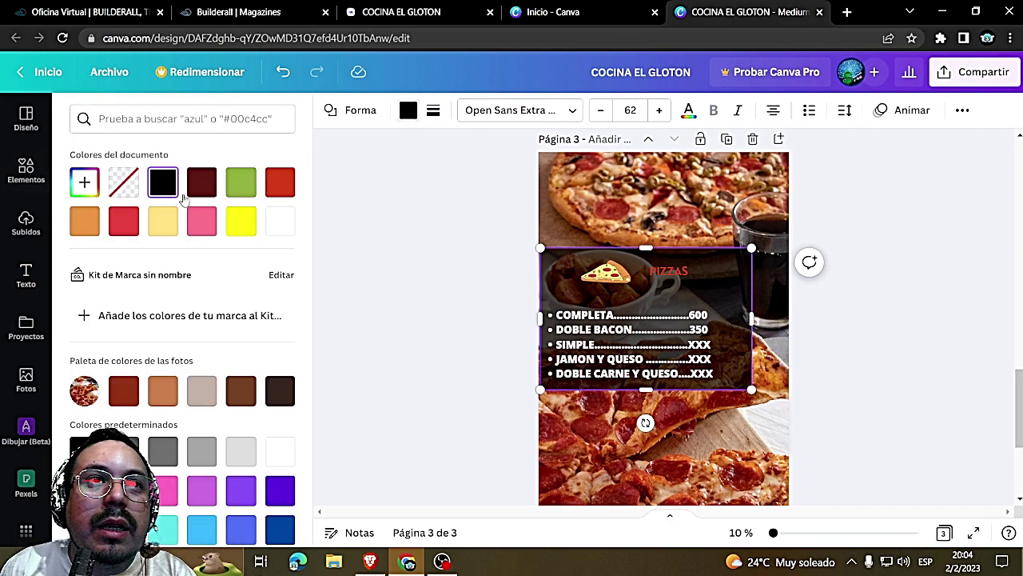
left_click(124, 222)
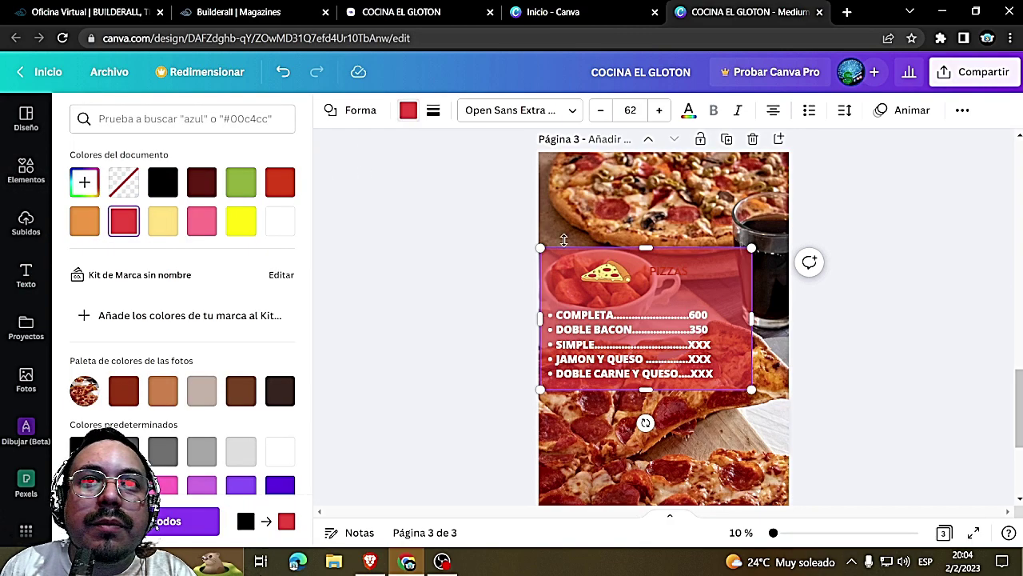
left_click(84, 222)
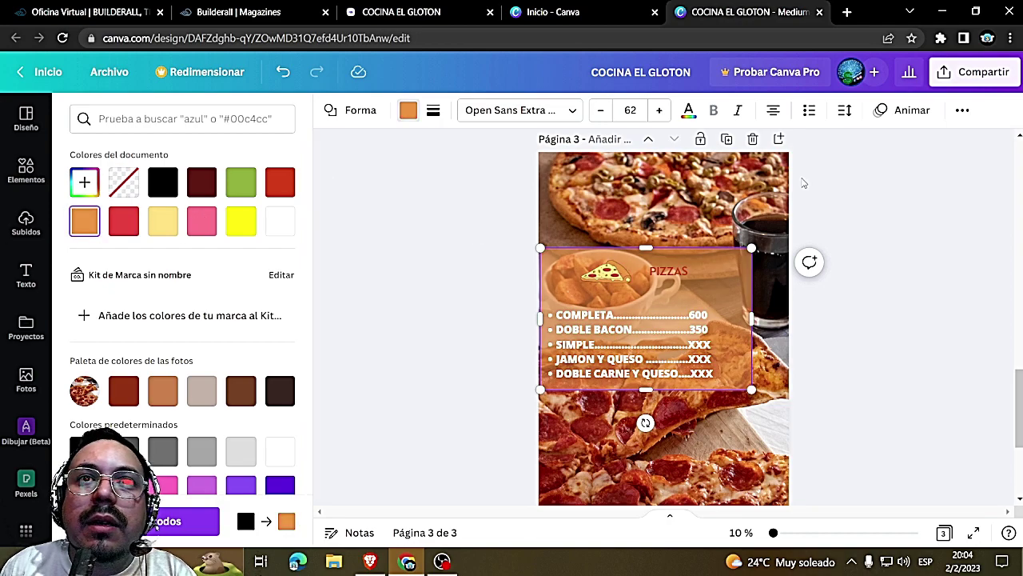
key("Escape")
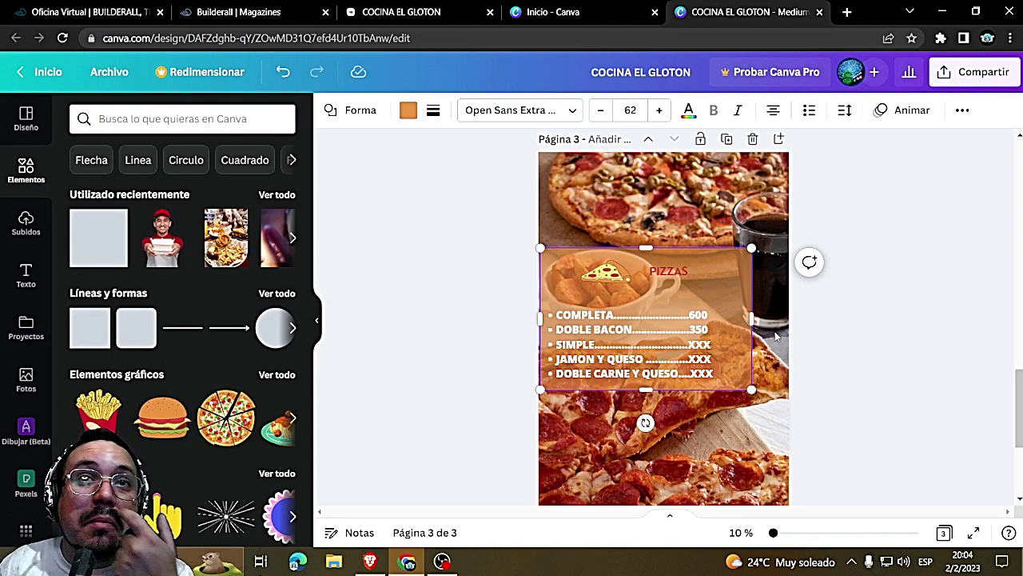
left_click(839, 356)
Add a blank page after the pizza page and search the design templates for EMPANADAS
scroll(839, 356, "down", 3)
left_click(649, 467)
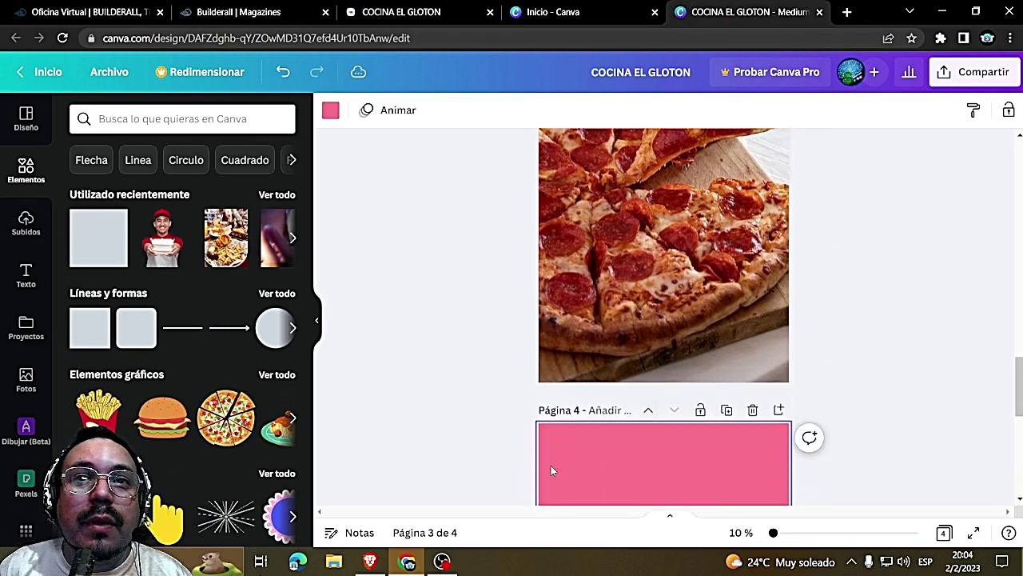
left_click(26, 120)
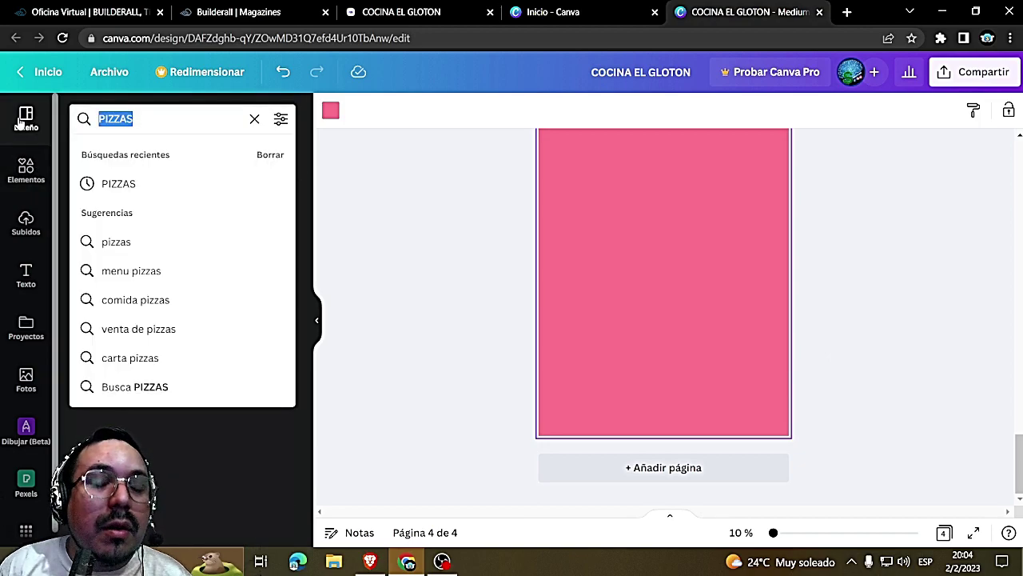
type("EMPANADAS")
key("Return")
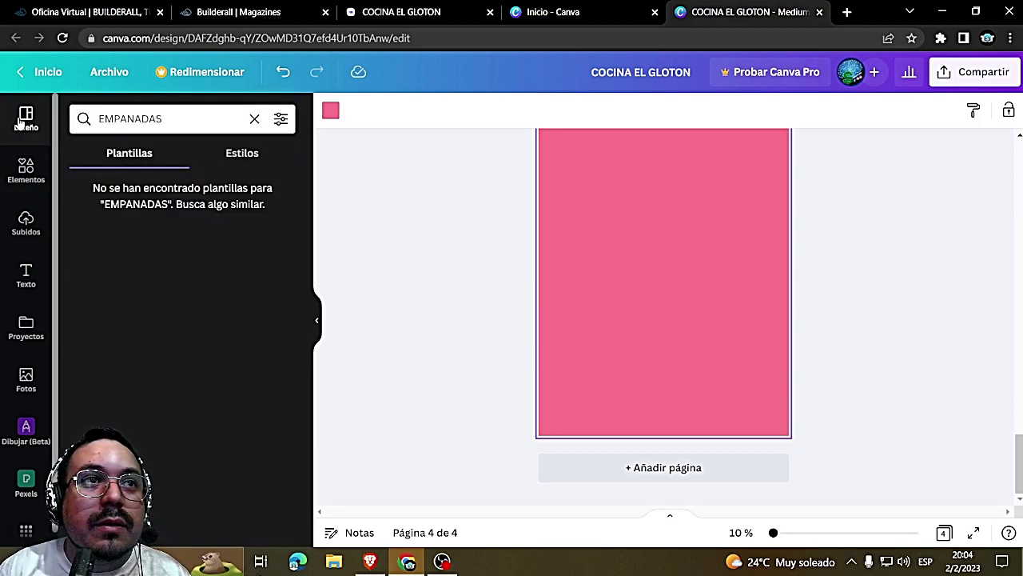
Duplicate the pizza page and change the heading on the copy to EMPANADAS
scroll(615, 349, "up", 5)
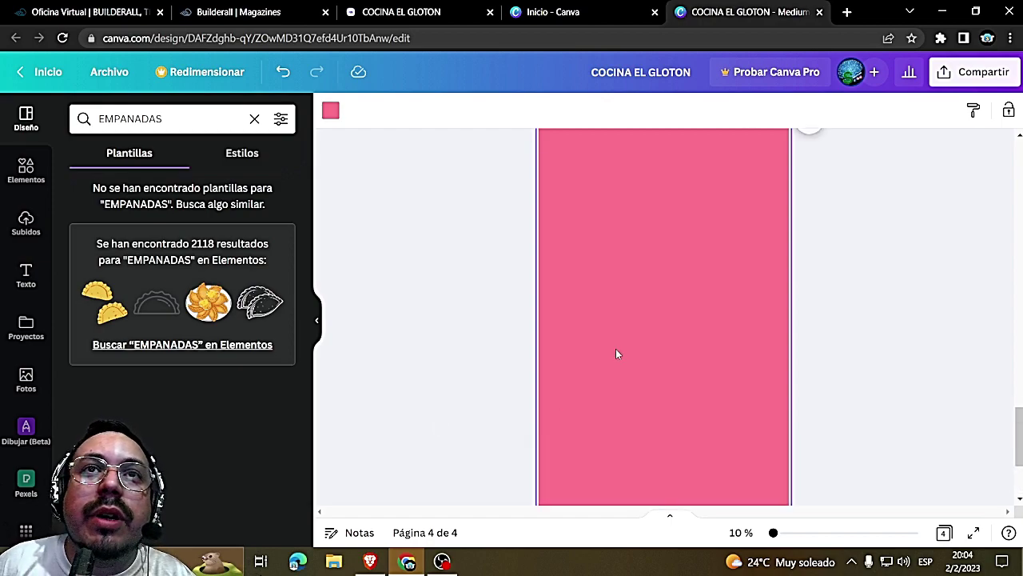
left_click(695, 285)
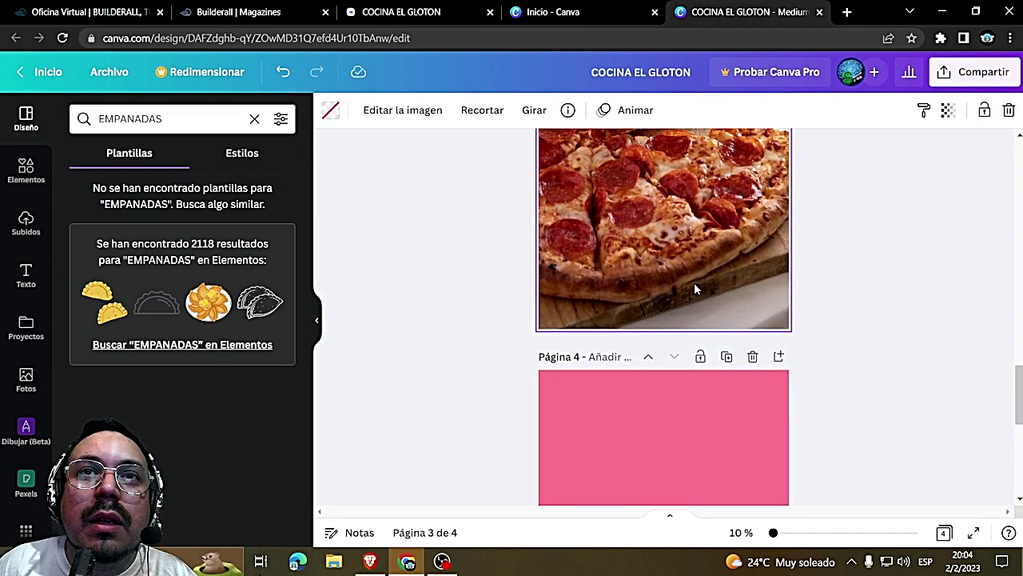
scroll(695, 286, "up", 3)
scroll(697, 290, "up", 2)
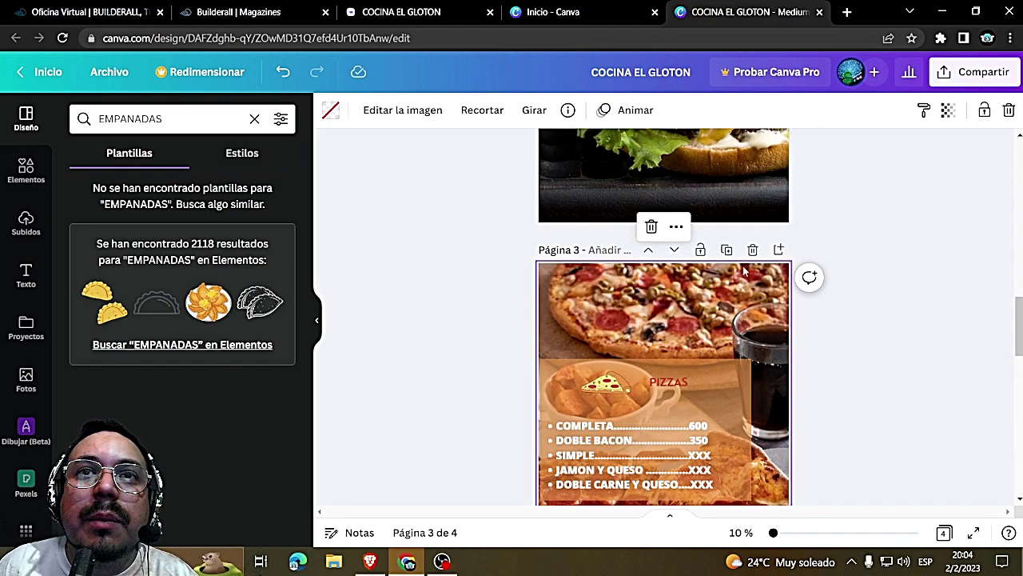
left_click(726, 251)
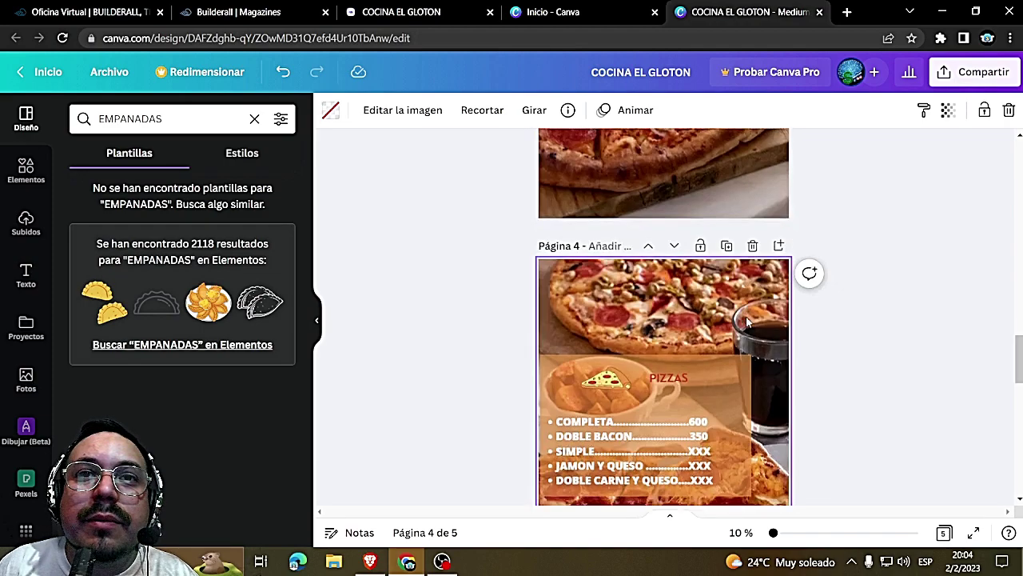
scroll(735, 331, "up", 2)
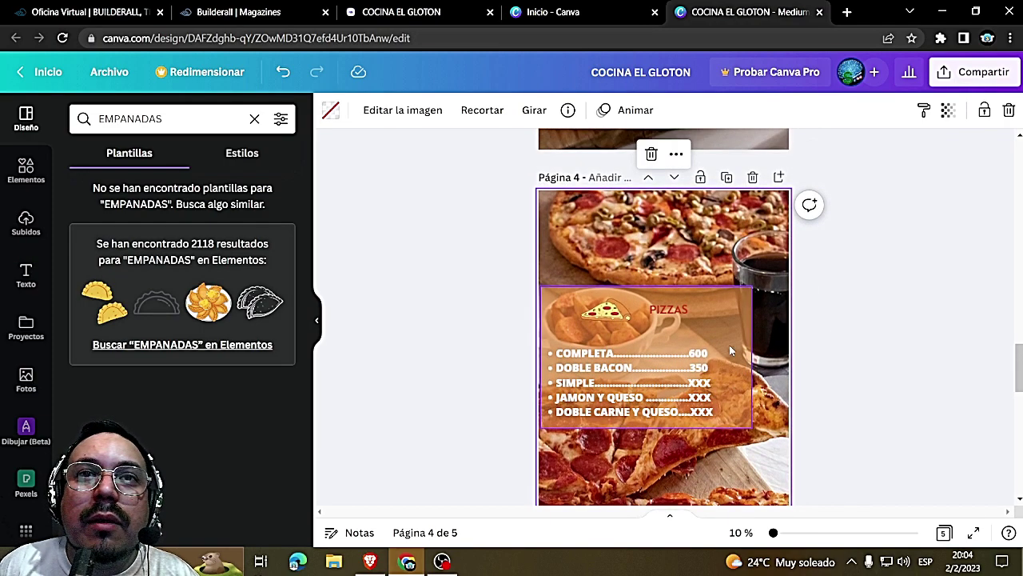
left_click(670, 312)
left_click(669, 312)
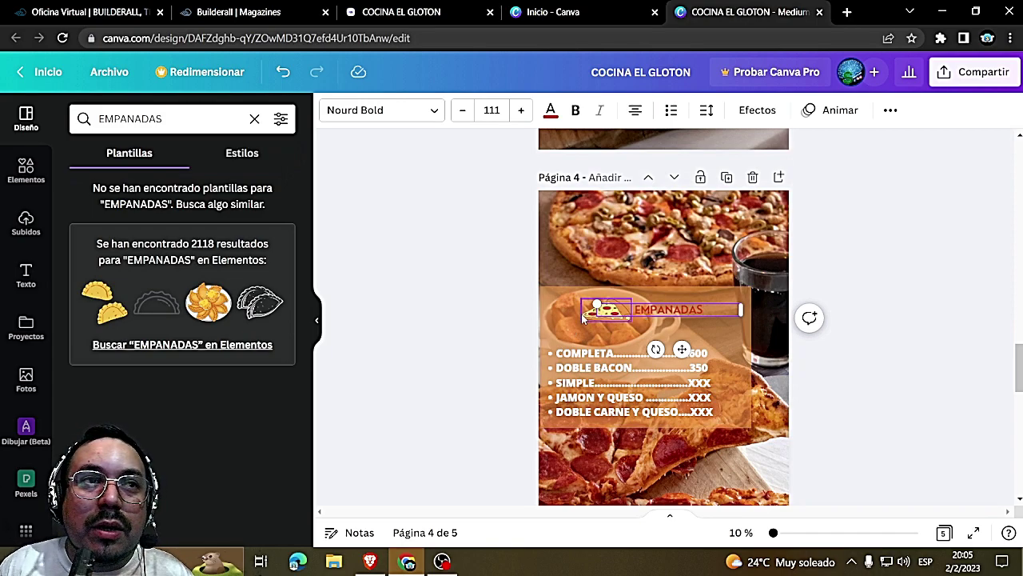
Replace the pizza slice icon on page 4 with the yellow empanadas illustration, placed beside the EMPANADAS heading
left_click_drag(583, 316, 585, 315)
key("Delete")
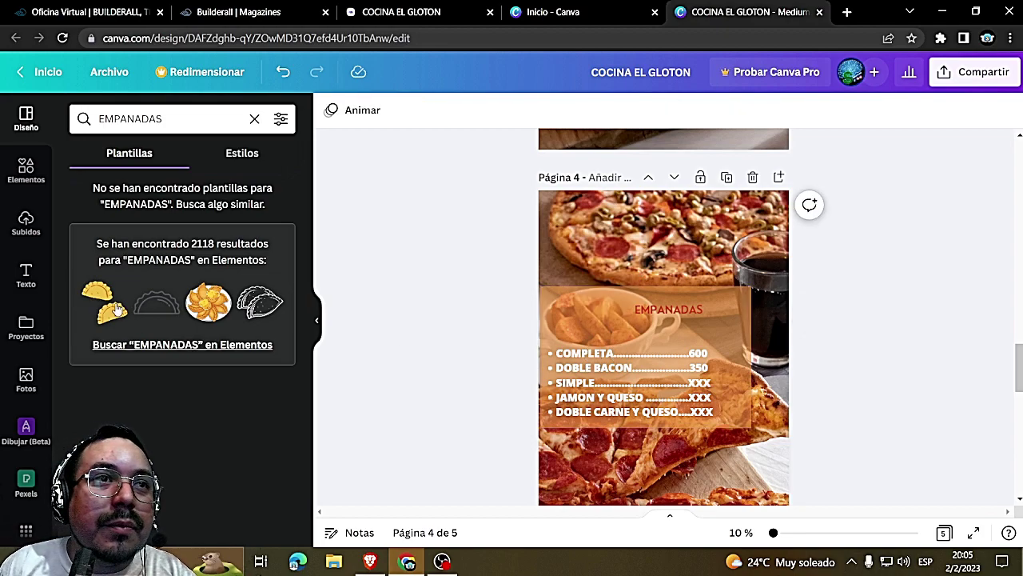
left_click_drag(112, 311, 614, 337)
left_click_drag(553, 278, 606, 299)
left_click(696, 472)
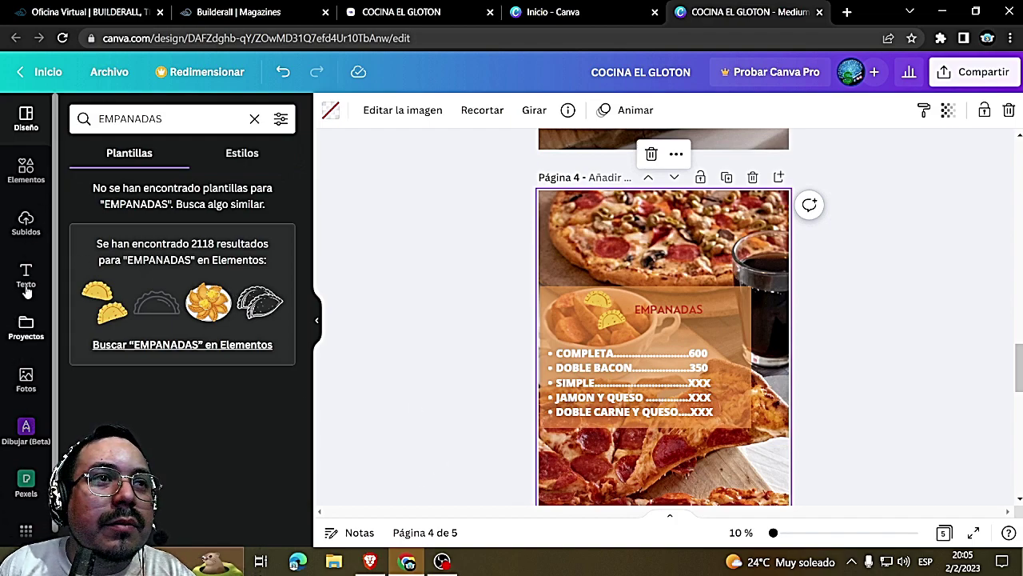
Search the photos for EMPANADAS and add the picture of empanadas on a white plate with salad to page 4
left_click(26, 376)
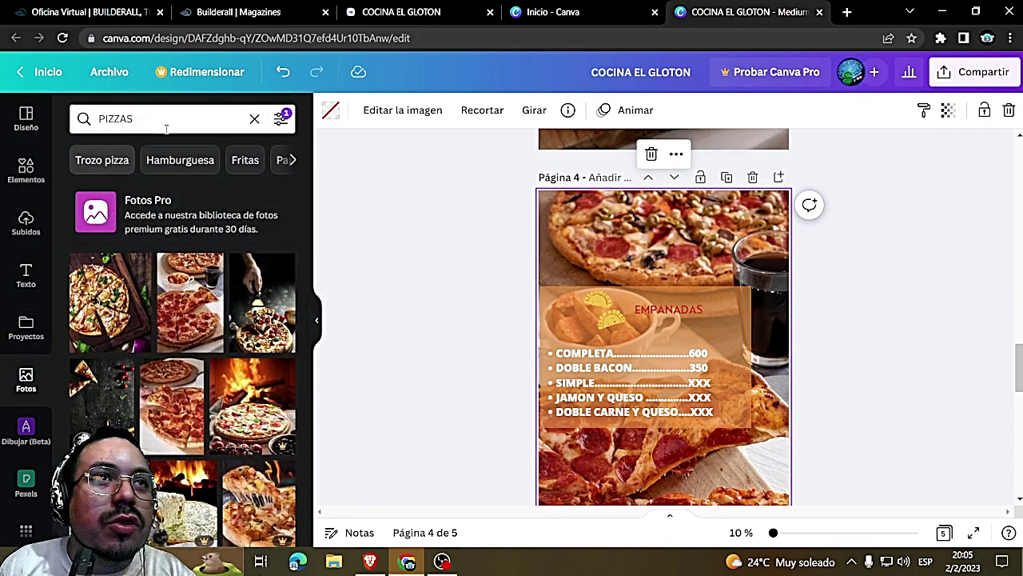
type("EMPANAD")
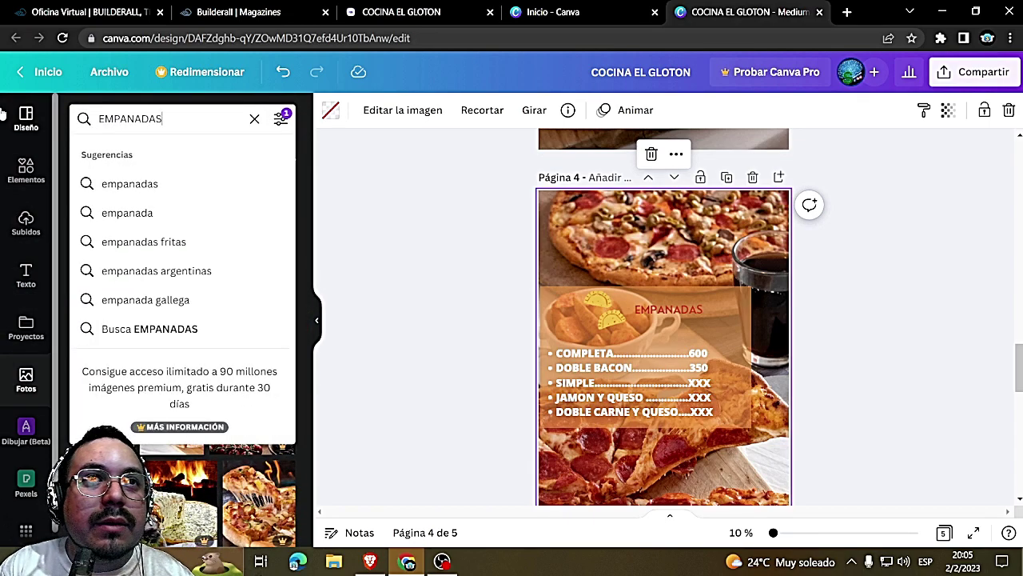
key("Return")
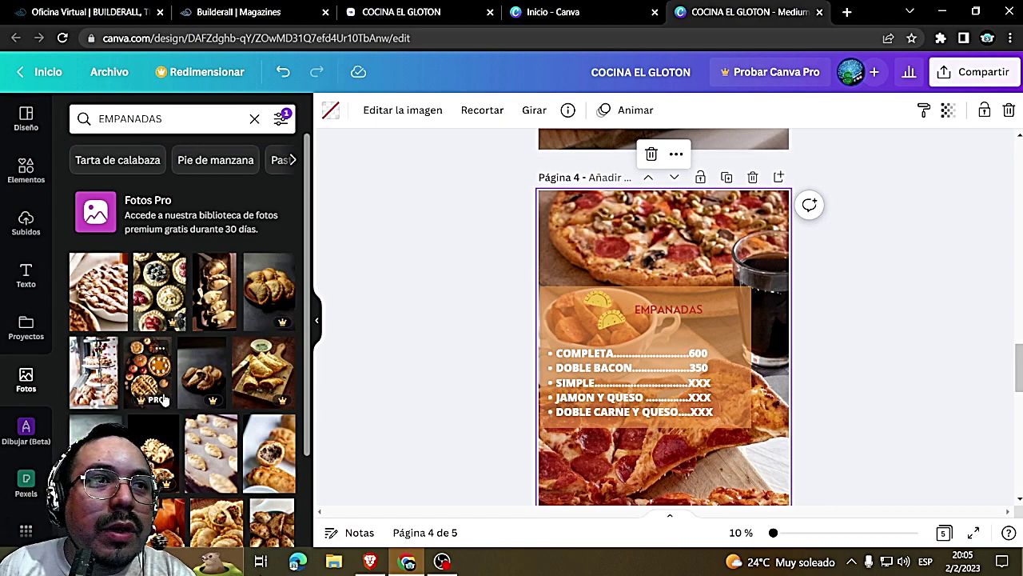
scroll(93, 375, "down", 2)
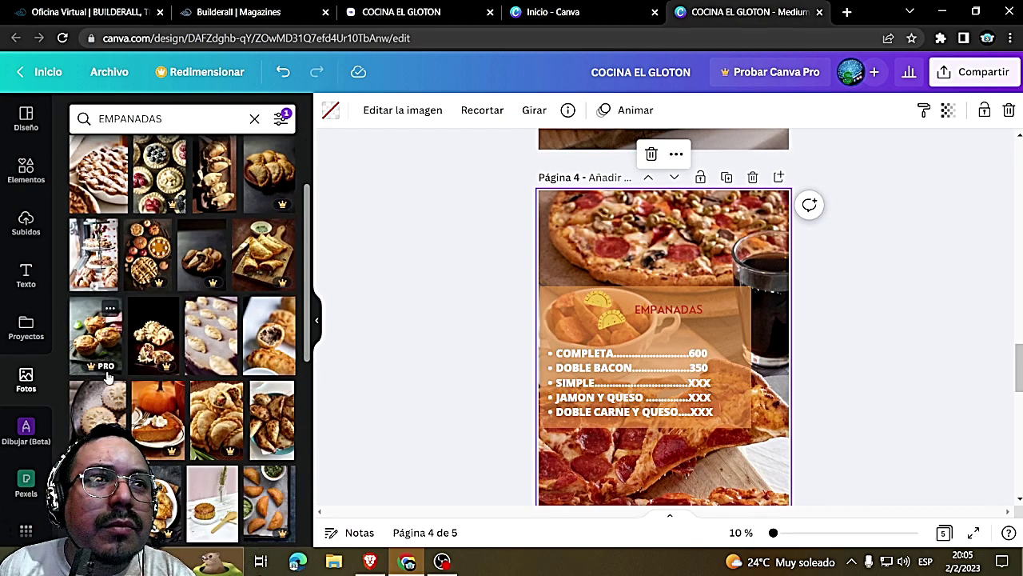
scroll(248, 391, "down", 2)
scroll(249, 394, "down", 1)
scroll(92, 324, "down", 1)
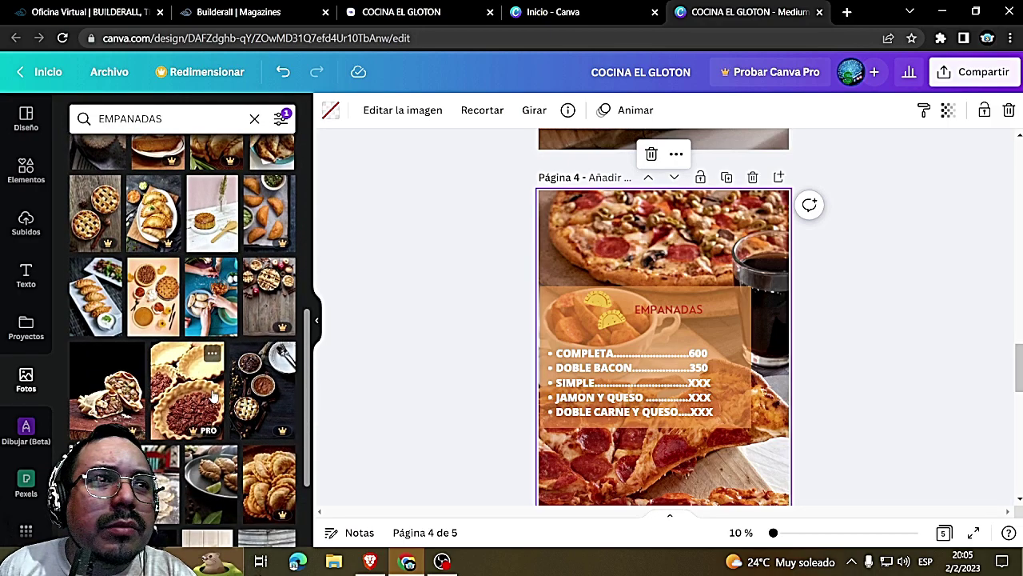
left_click(92, 316)
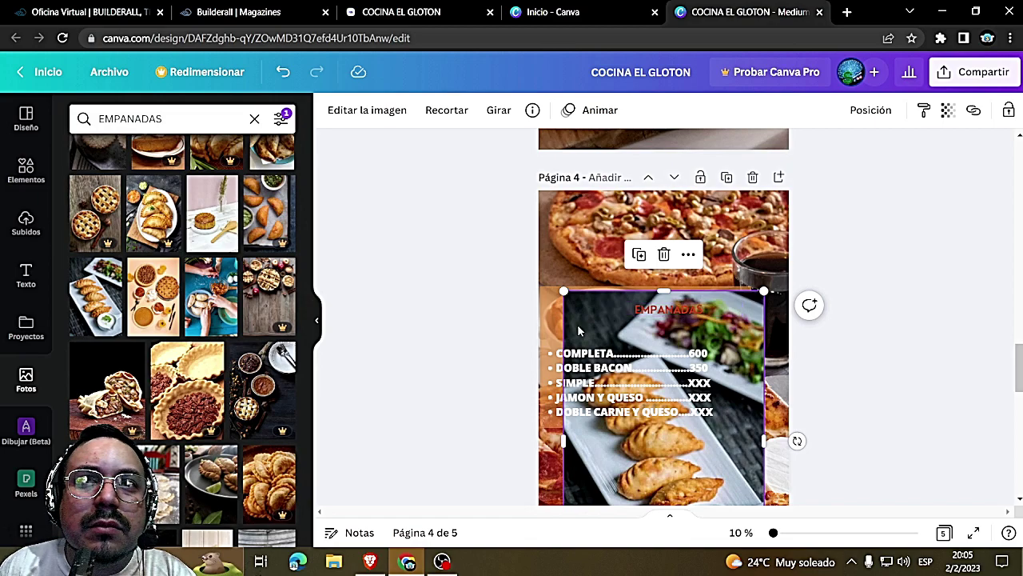
Move the empanadas photo behind the icon and enlarge it until it covers the whole of page 4
right_click(580, 330)
left_click(755, 275)
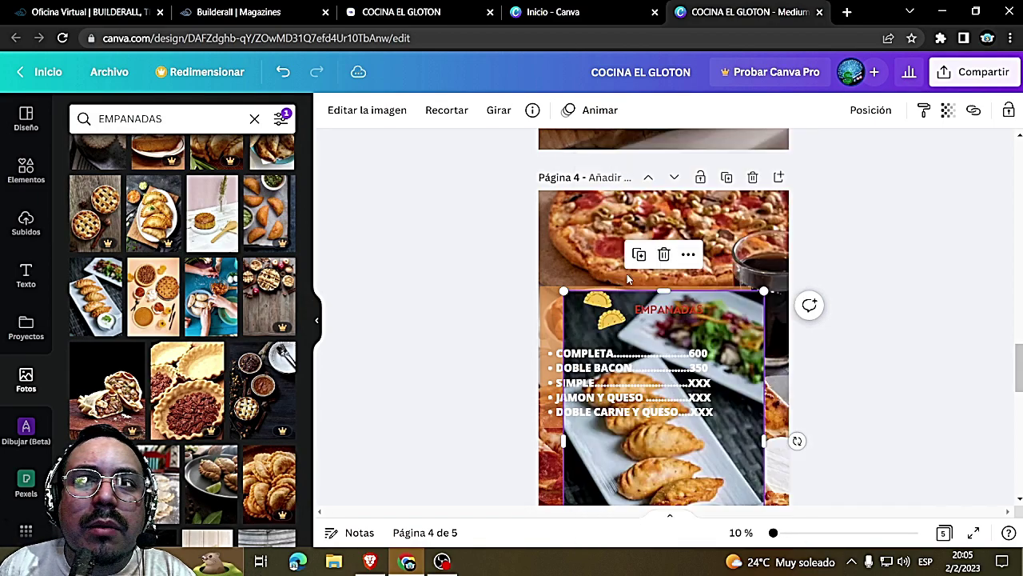
left_click_drag(547, 269, 534, 247)
left_click_drag(766, 244, 794, 201)
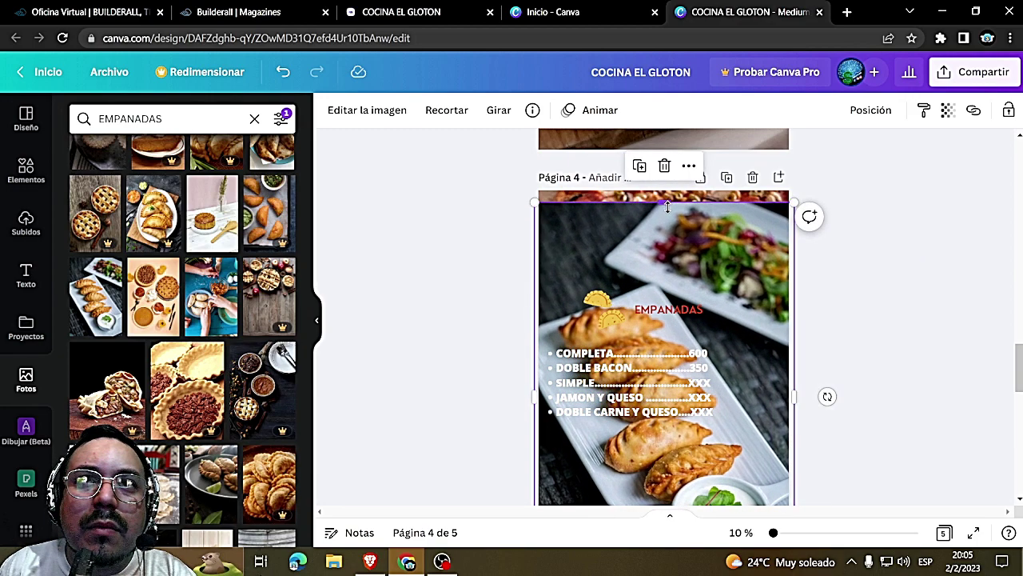
left_click_drag(667, 207, 667, 192)
scroll(699, 404, "down", 3)
left_click_drag(662, 376, 664, 476)
scroll(657, 414, "up", 1)
scroll(657, 414, "up", 2)
Send the empanadas photo one layer back, behind the semi-transparent orange box
right_click(750, 270)
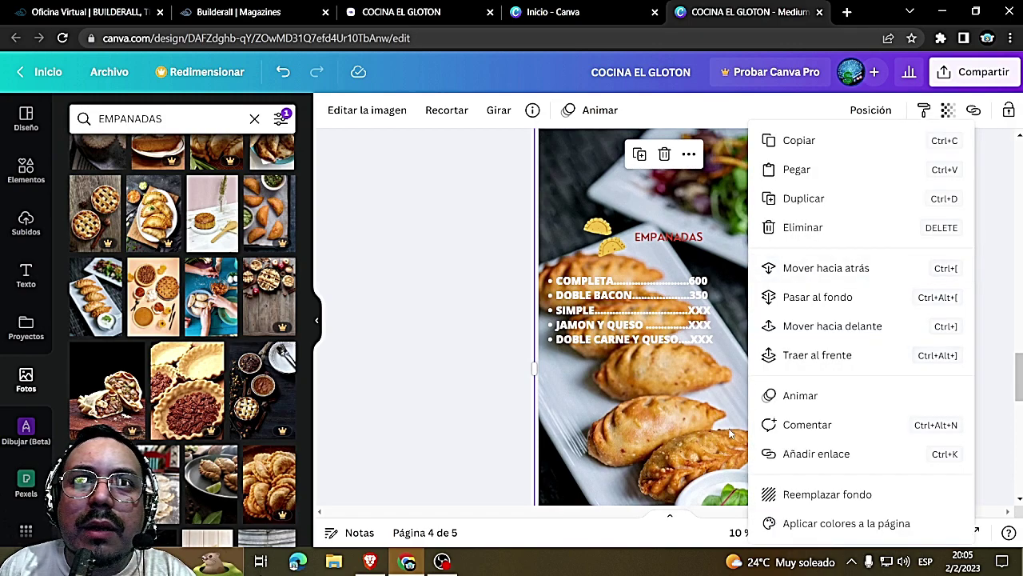
left_click(827, 272)
left_click(901, 346)
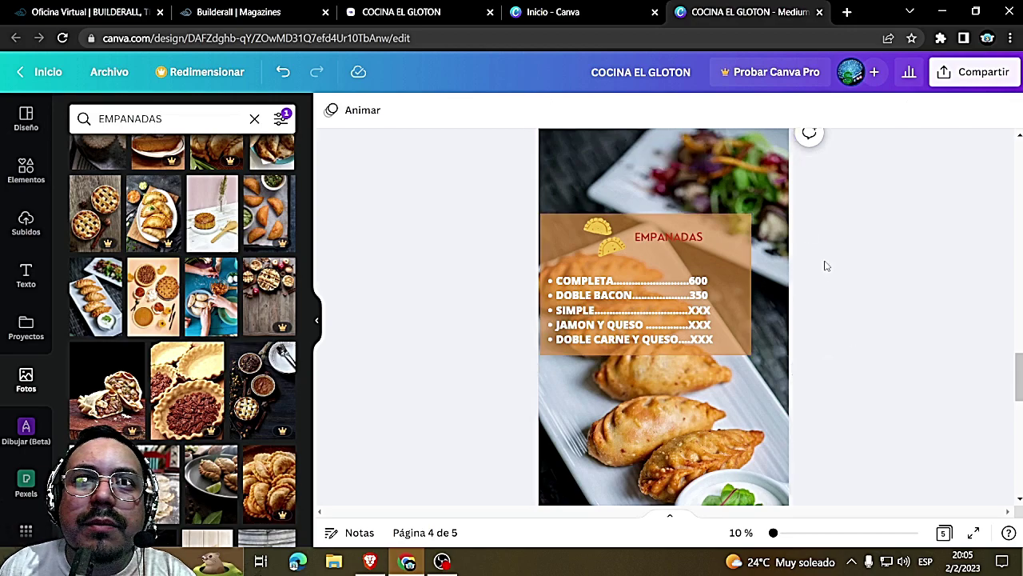
Look over the empanadas page and check the download options for the design, without downloading it
scroll(824, 280, "up", 1)
scroll(861, 367, "up", 2)
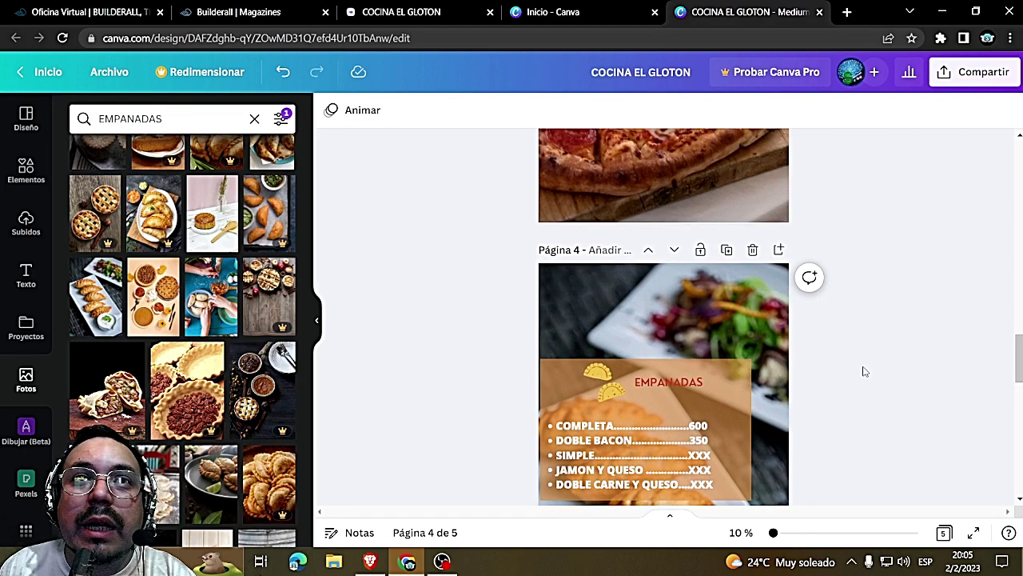
scroll(861, 368, "down", 2)
scroll(863, 371, "down", 2)
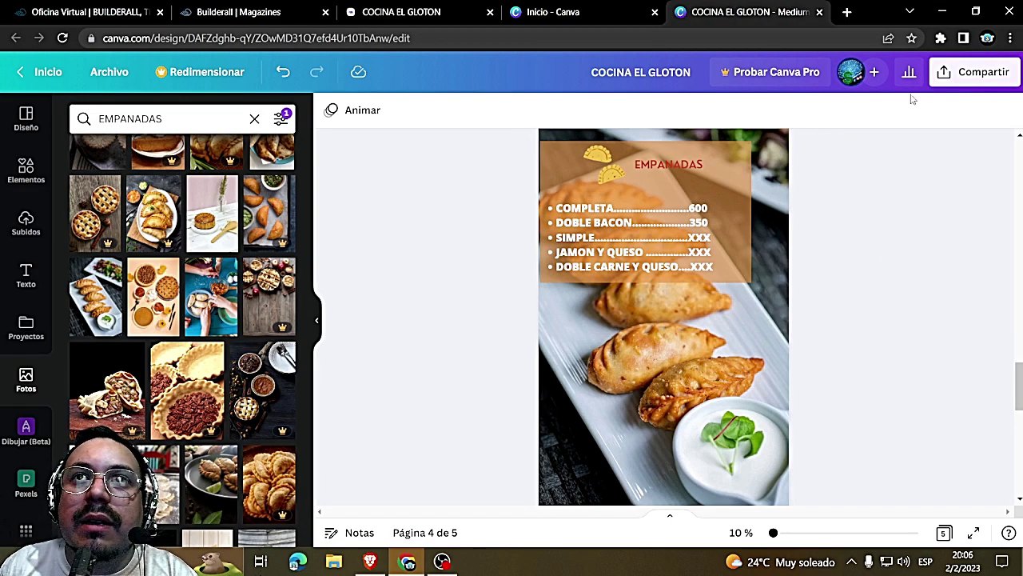
left_click(967, 75)
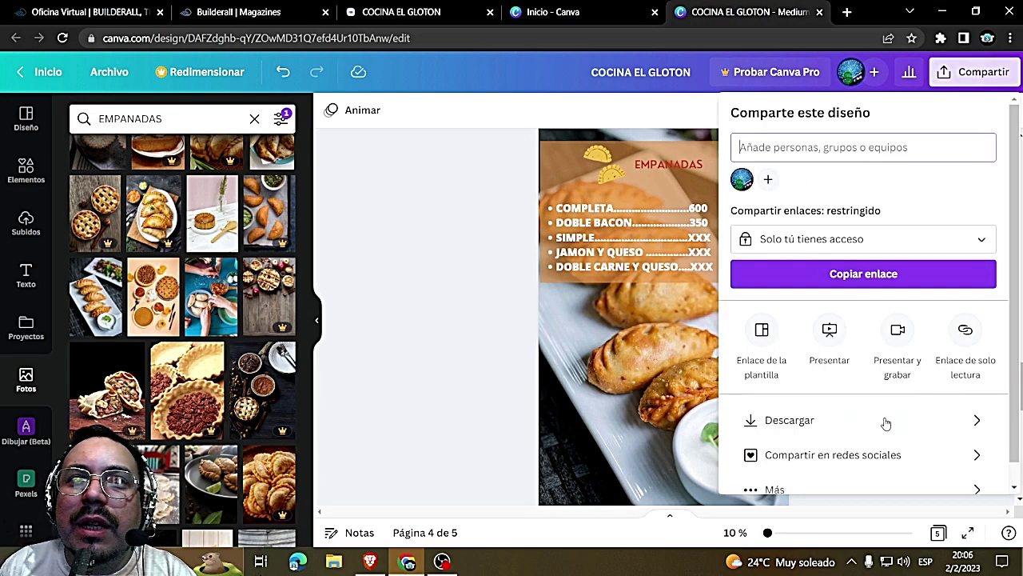
left_click(857, 423)
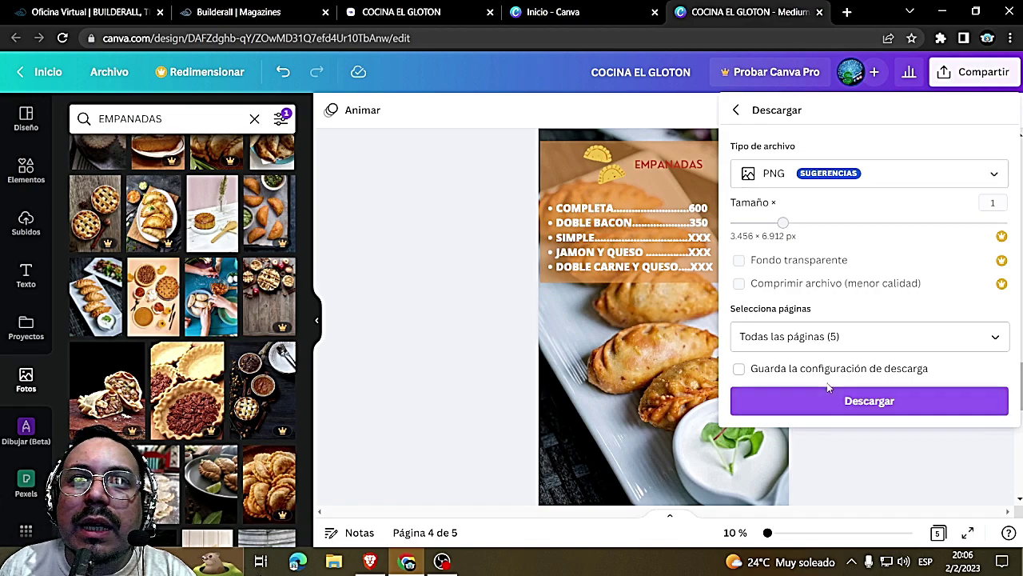
left_click(965, 77)
left_click(463, 314)
Review the menu pages again, starting from the COCINA EL GLOTON cover
scroll(464, 313, "up", 10)
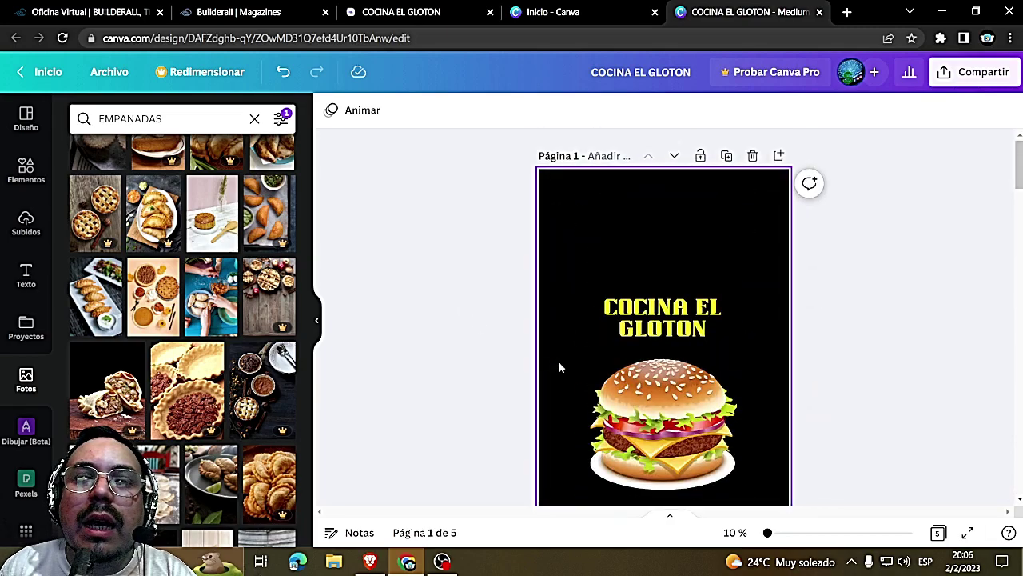
scroll(558, 361, "down", 5)
scroll(568, 358, "up", 3)
scroll(576, 362, "down", 12)
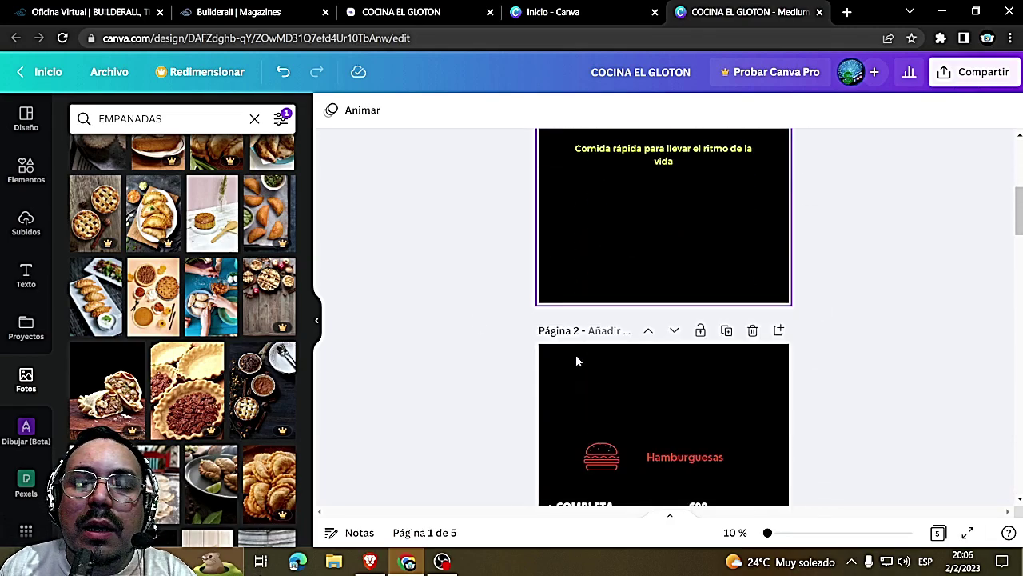
Delete the blank pink page 5 from the menu design
scroll(577, 362, "down", 5)
scroll(592, 335, "up", 3)
left_click(753, 141)
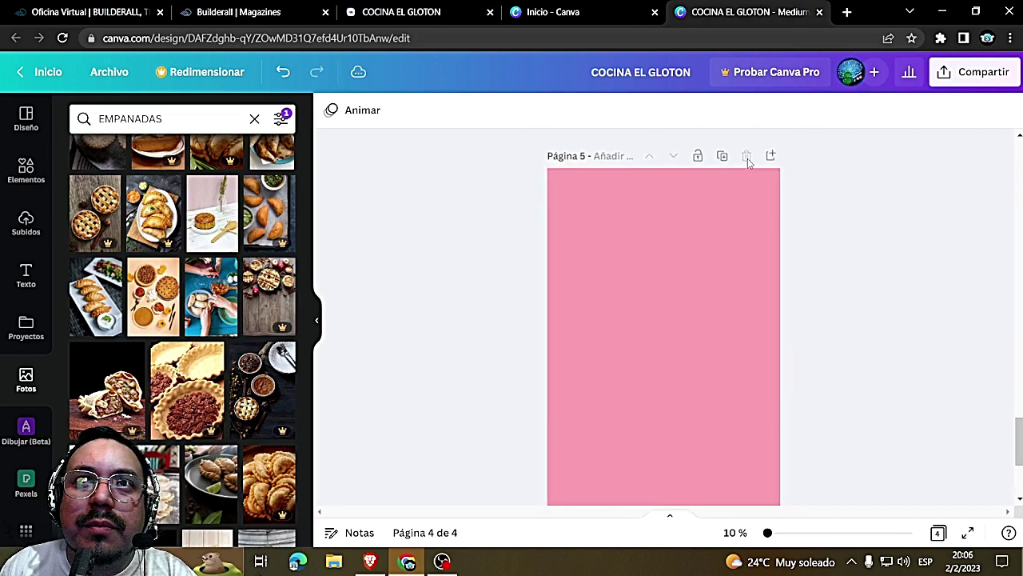
Download all four pages as PNG and save them as COCINA EL GLOTON.zip in the WEB DE COMIDAS folder
left_click(976, 73)
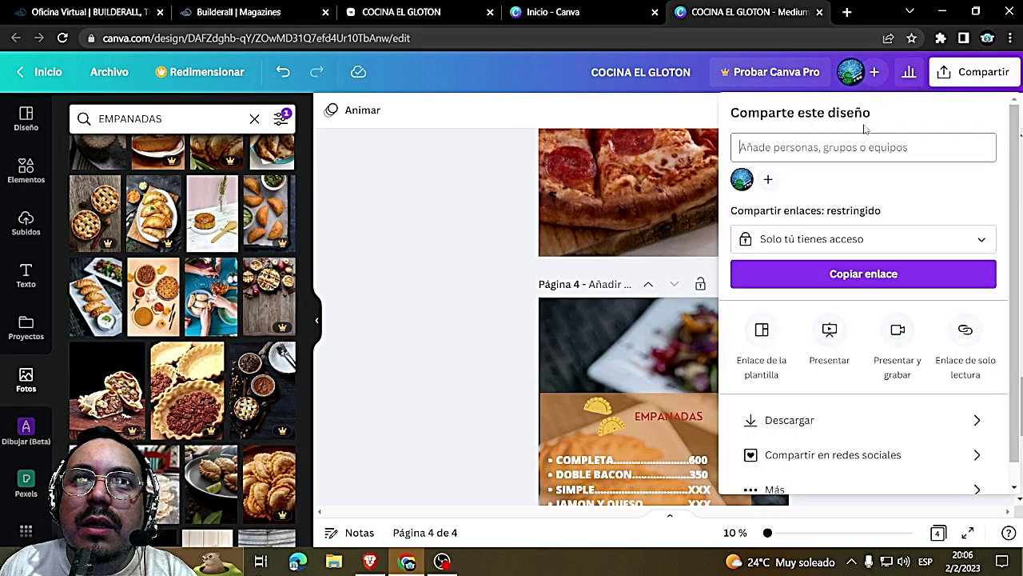
left_click(781, 424)
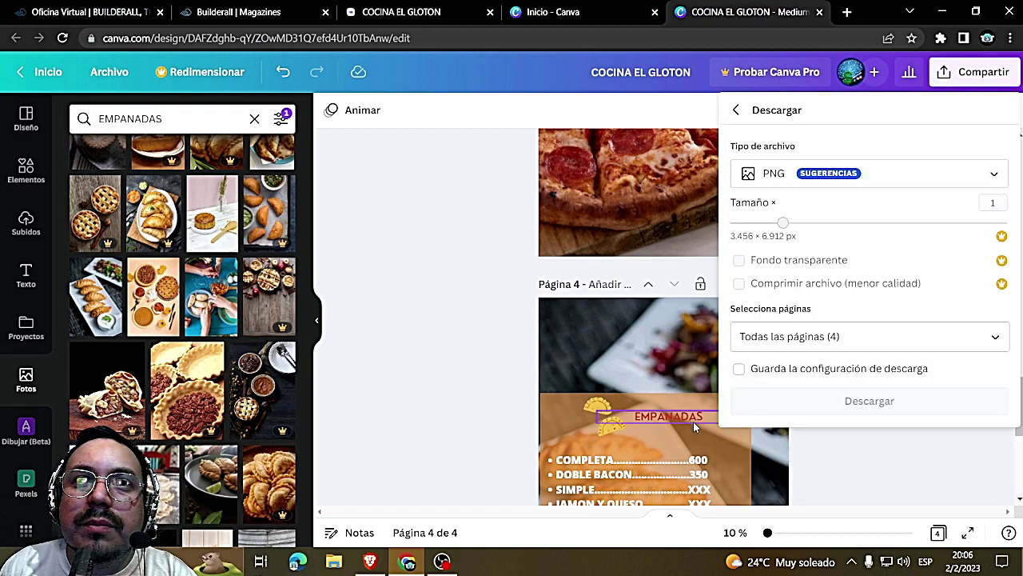
left_click(856, 404)
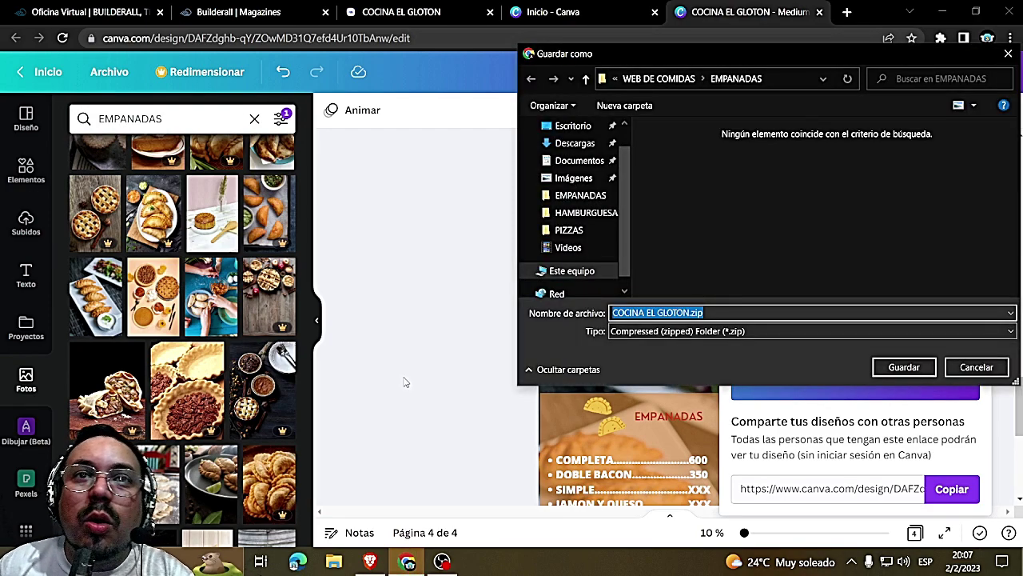
left_click(641, 80)
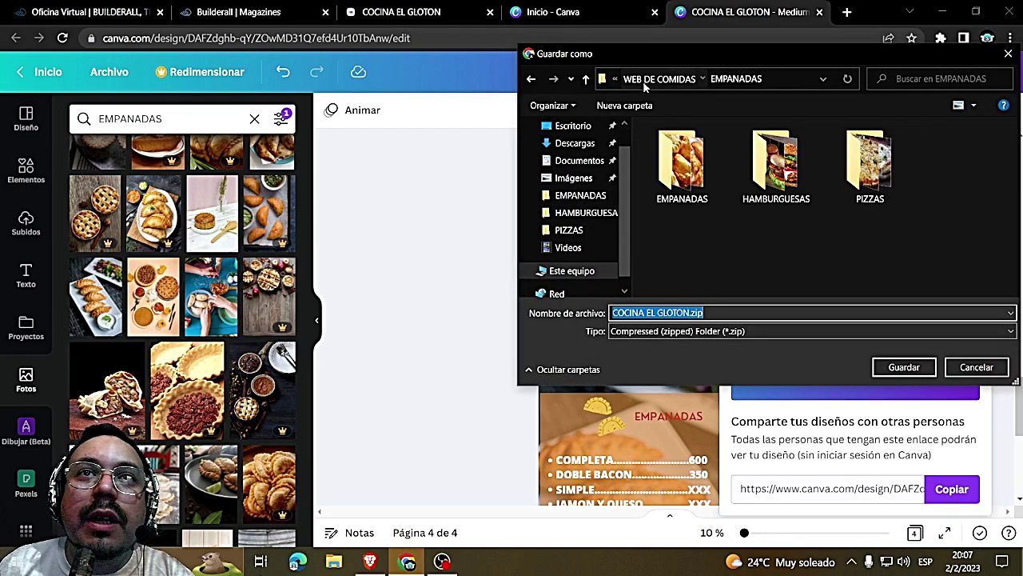
left_click(904, 367)
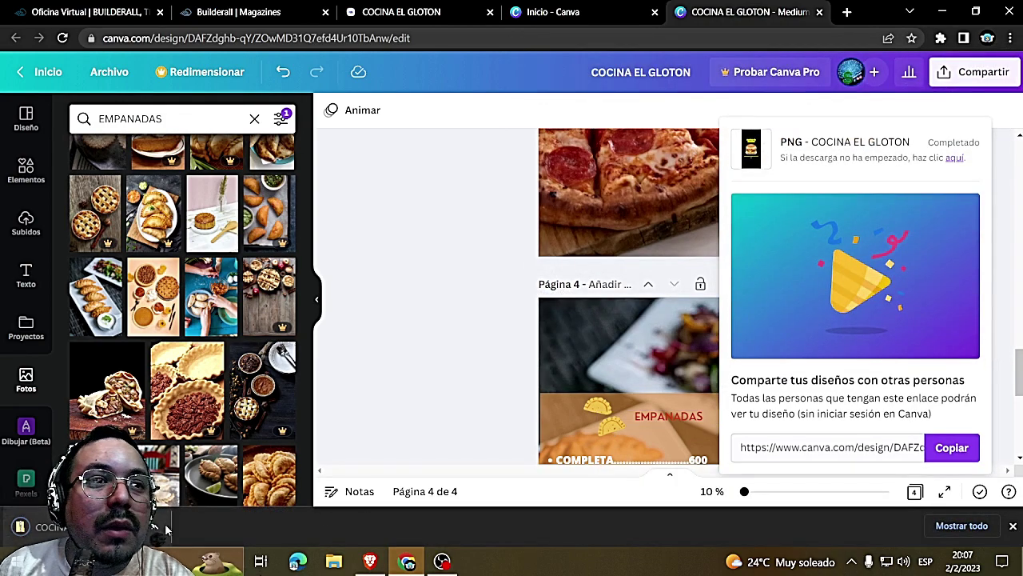
Extract COCINA EL GLOTON.zip into a COCINA EL GLOTON folder inside WEB DE COMIDAS and return to the browser
left_click(157, 528)
left_click(171, 476)
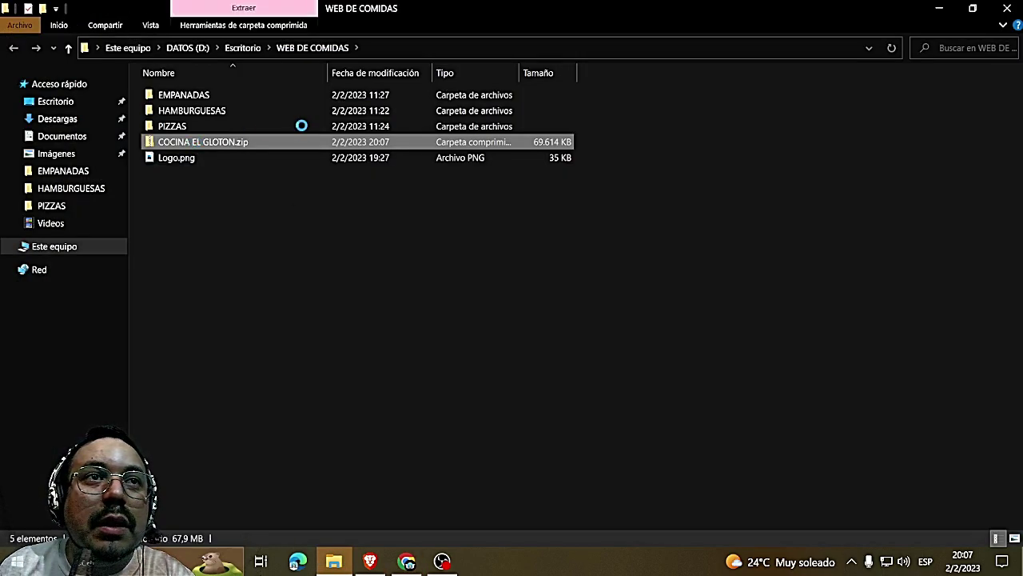
right_click(194, 144)
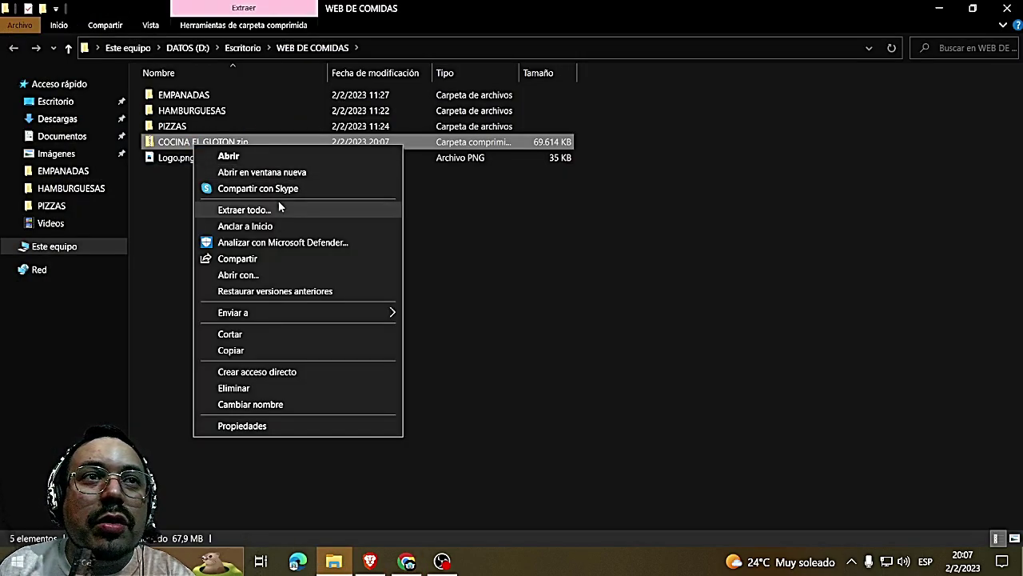
left_click(269, 214)
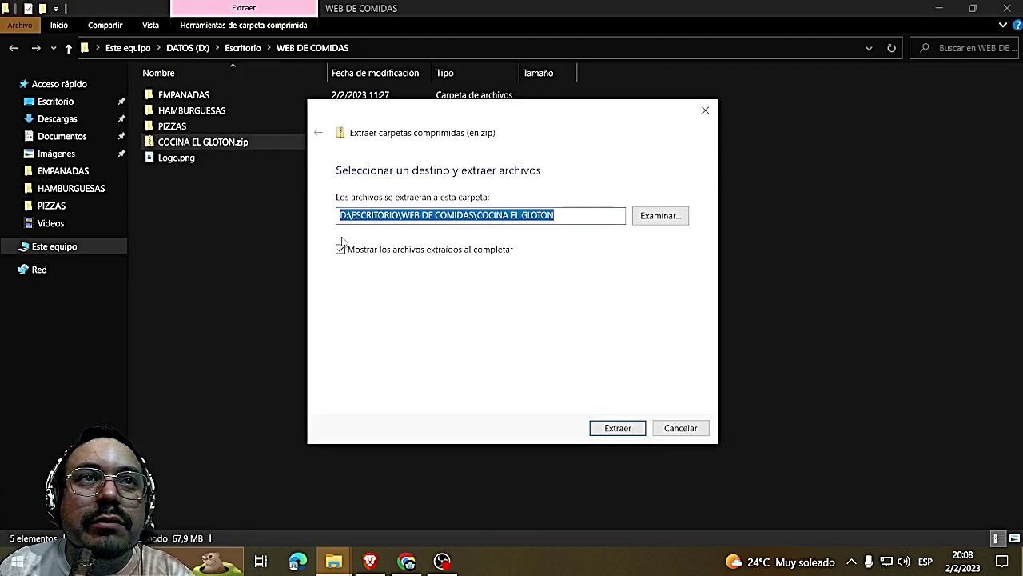
left_click(615, 426)
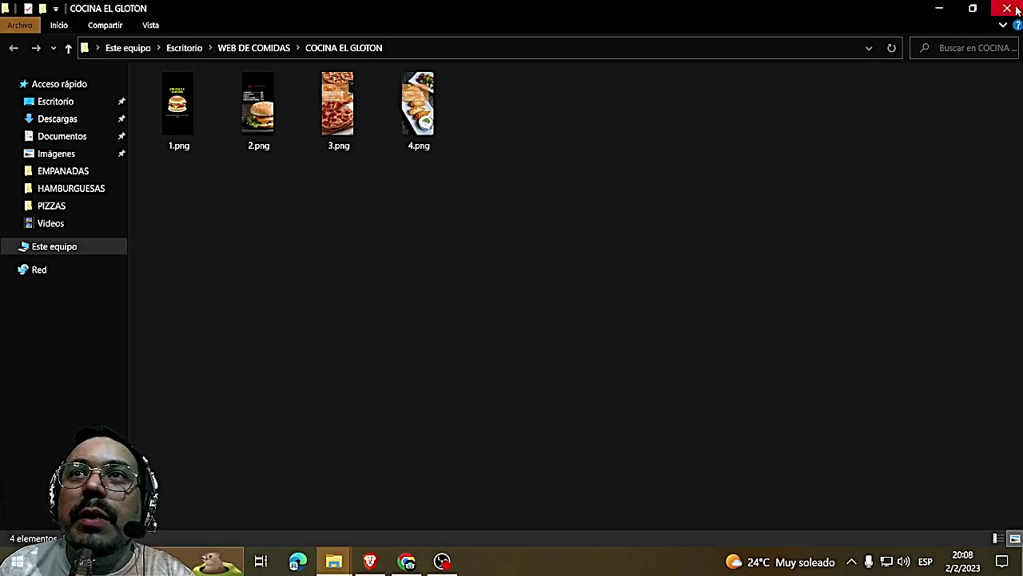
left_click(1012, 8)
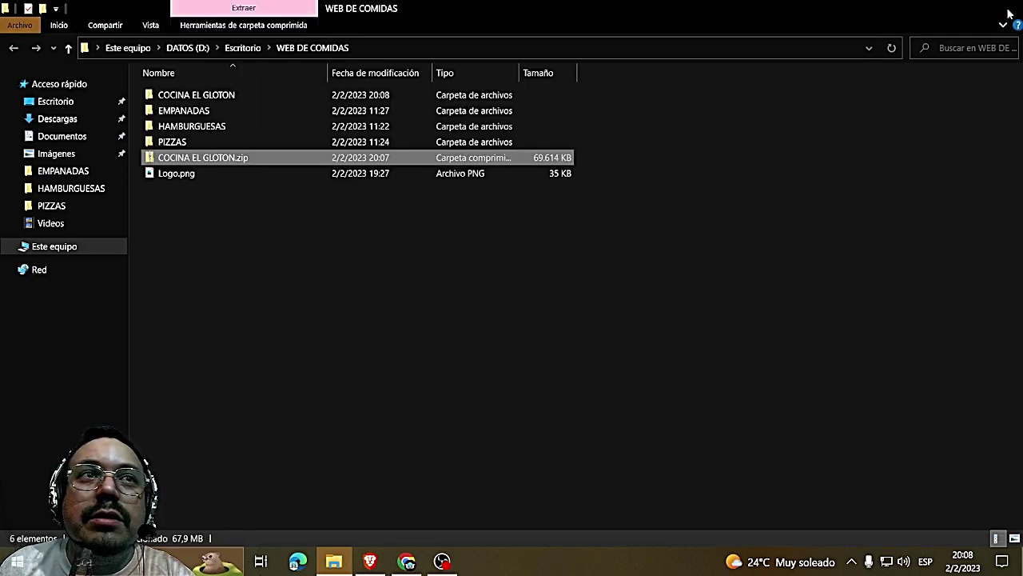
left_click(1010, 9)
left_click(1013, 530)
Switch to Builderall Magazines and upload 1.png from the COCINA EL GLOTON folder to the image library
left_click(401, 12)
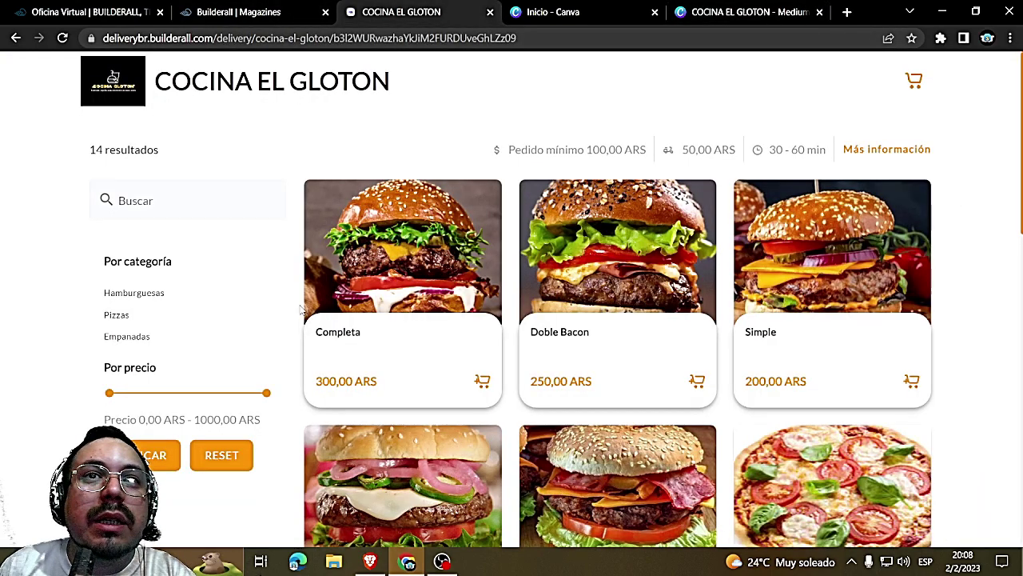
left_click(206, 11)
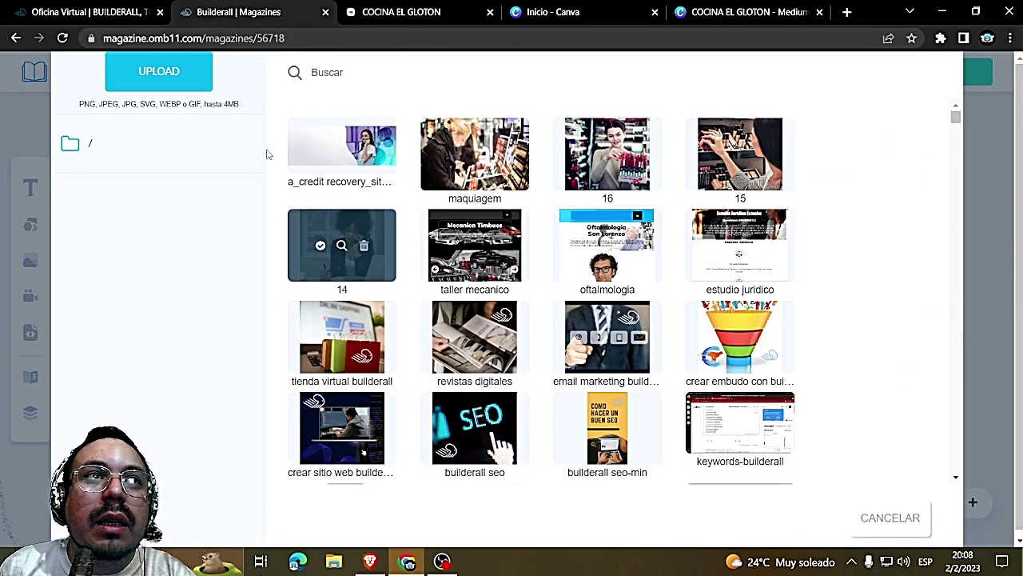
left_click(160, 71)
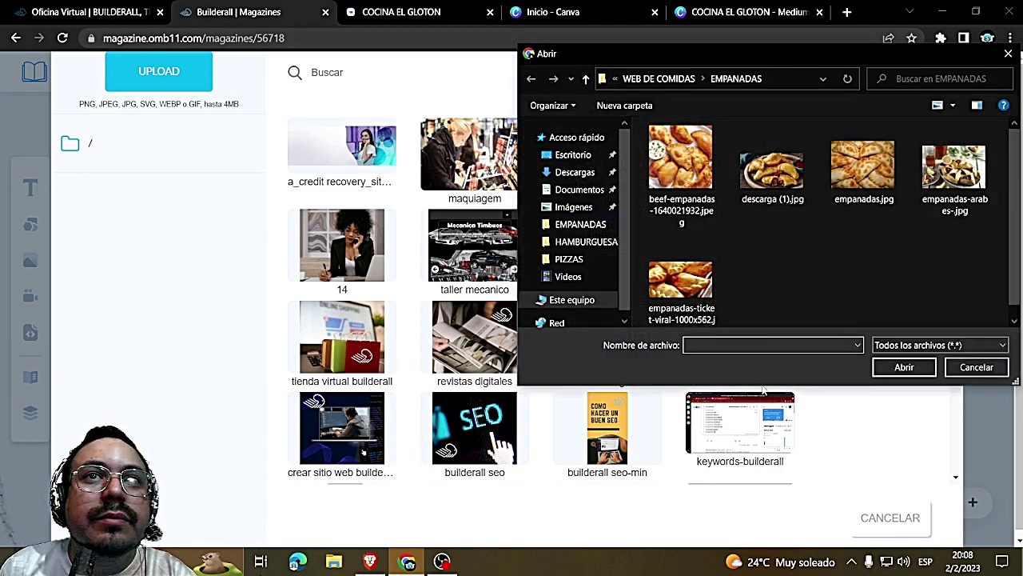
left_click(667, 78)
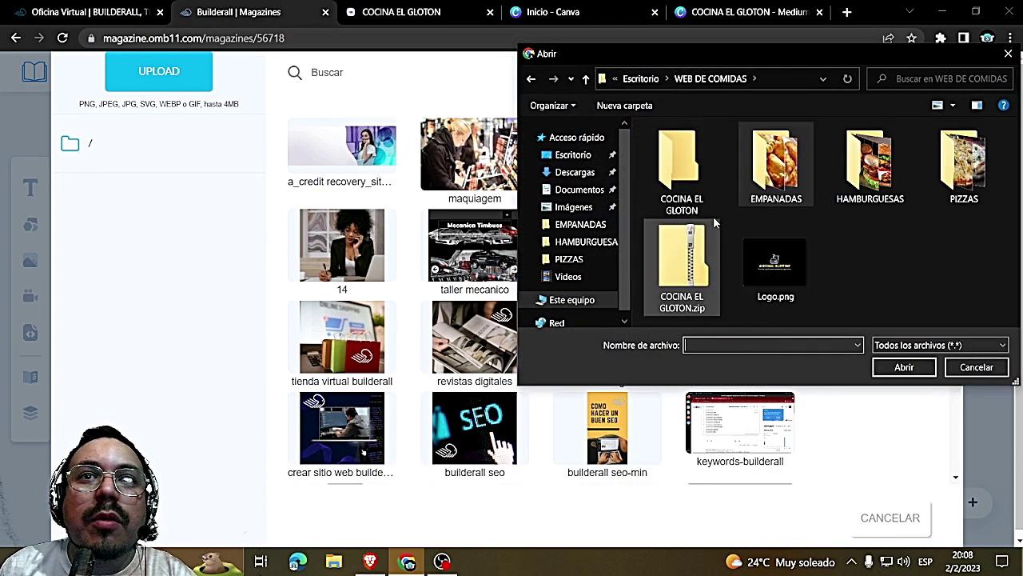
double_click(699, 156)
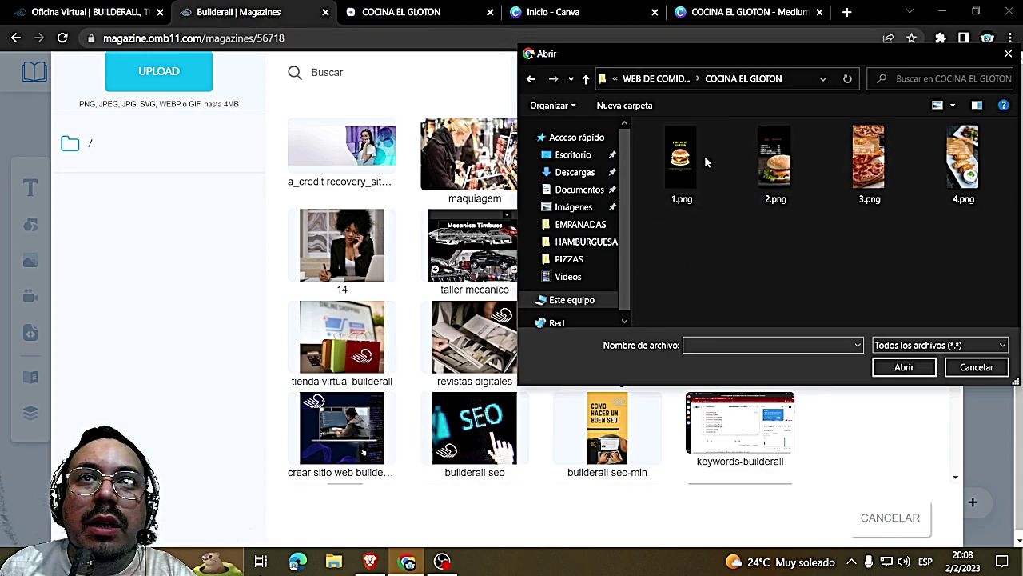
left_click(996, 157)
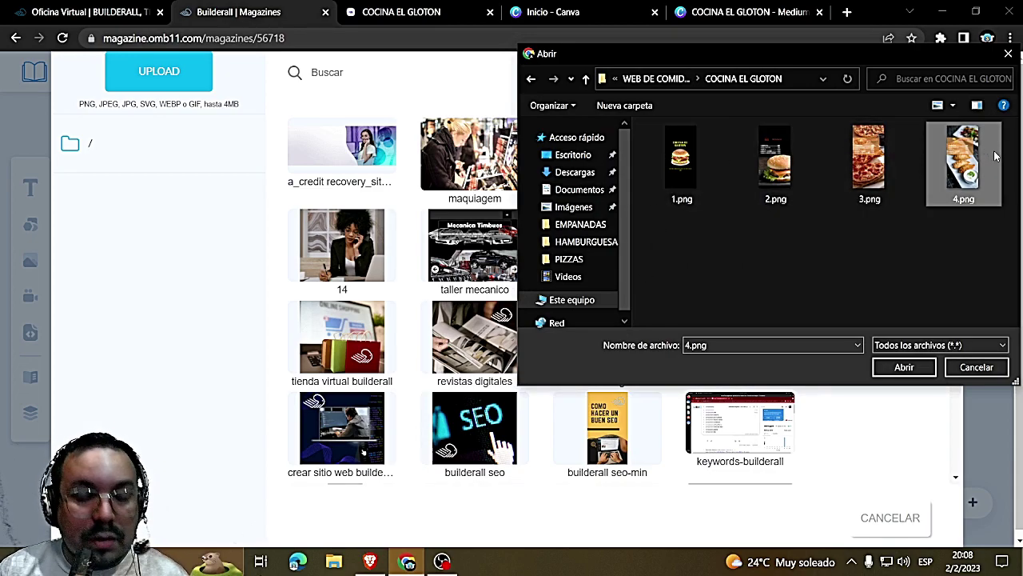
key("Left")
key("Left")
key("Left")
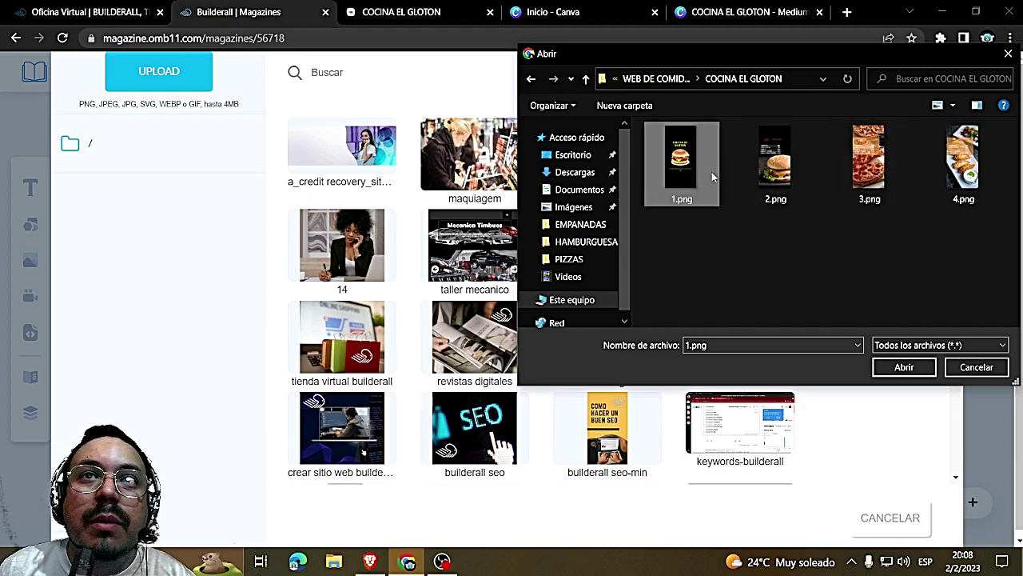
left_click(903, 367)
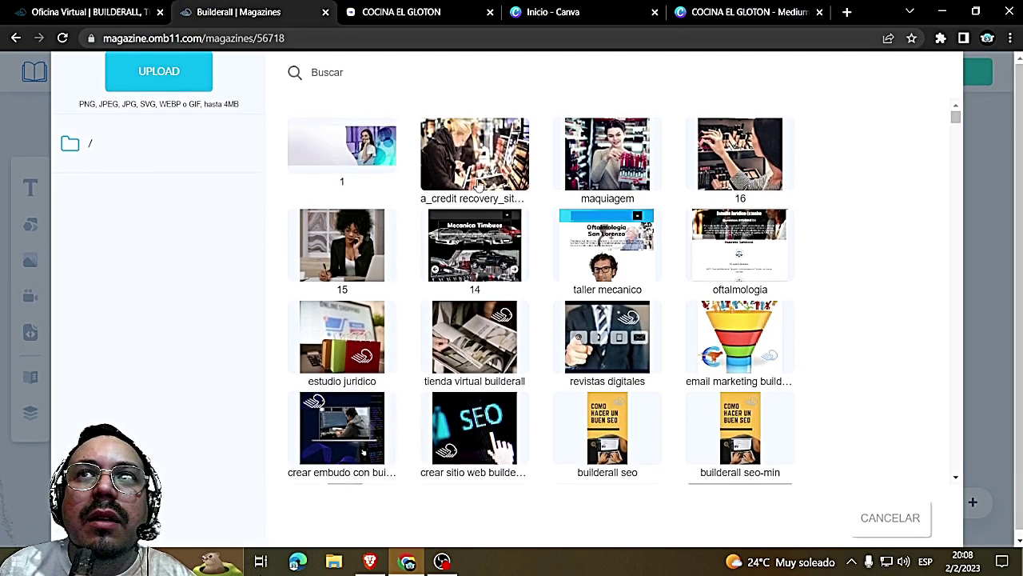
Look through the image library for the uploaded menu cover
key("ctrl+minus")
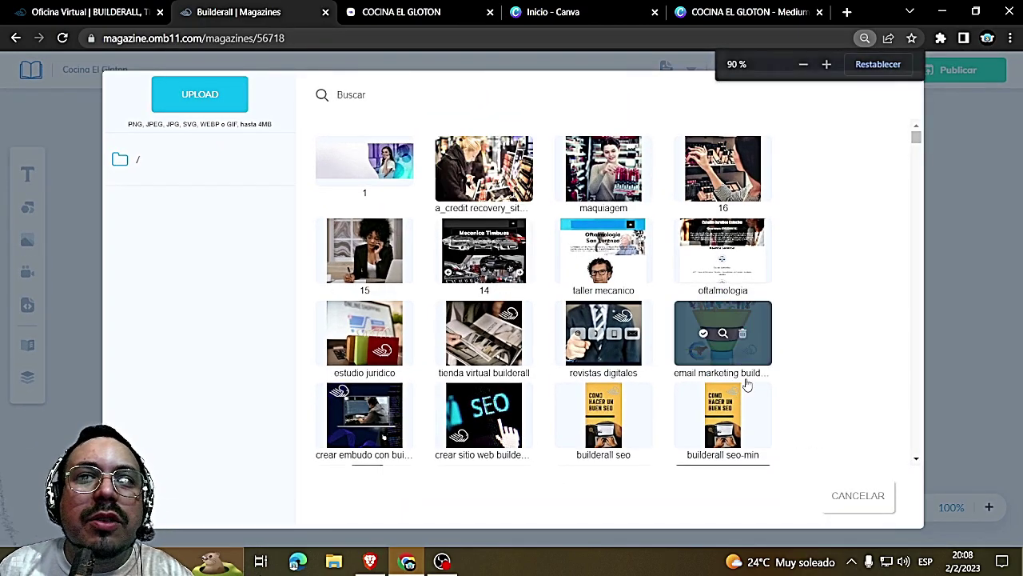
scroll(746, 385, "down", 10)
scroll(746, 384, "down", 15)
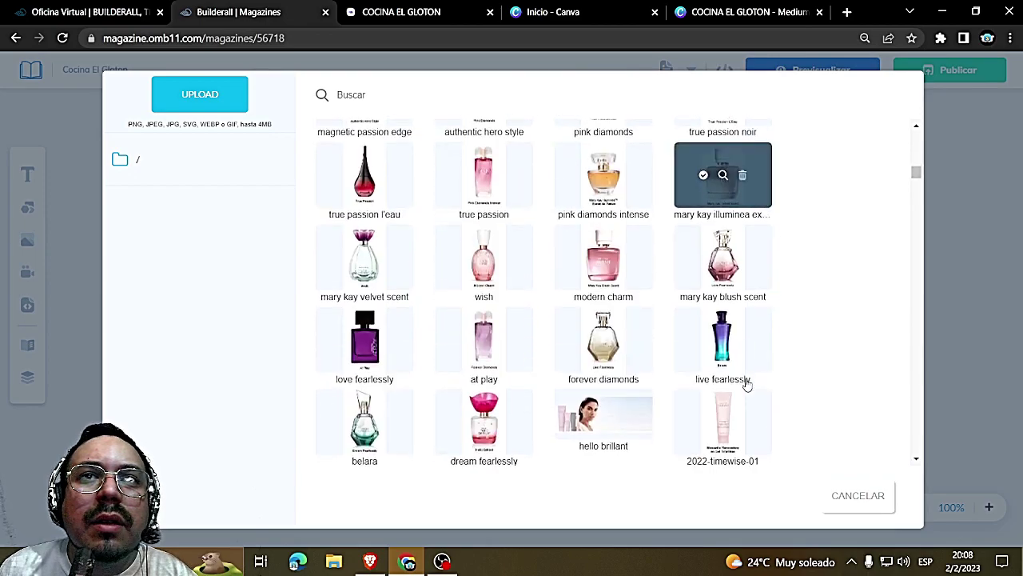
scroll(746, 384, "down", 20)
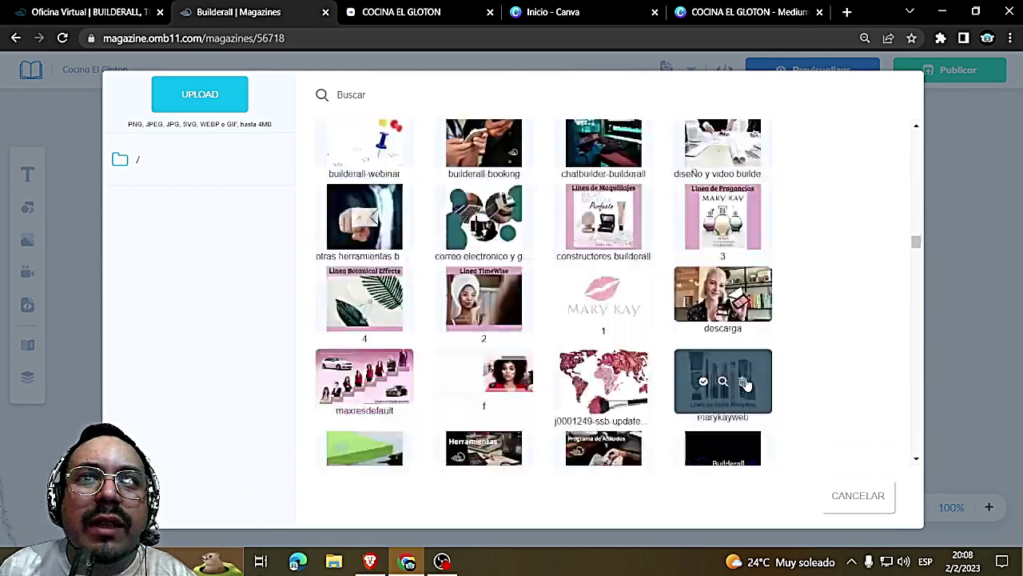
scroll(746, 384, "down", 20)
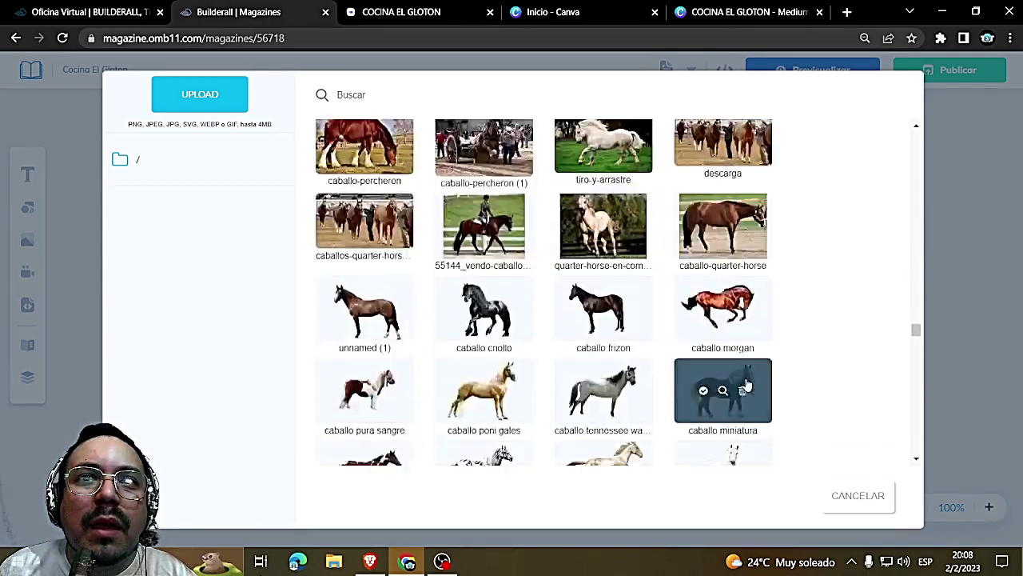
scroll(746, 385, "down", 8)
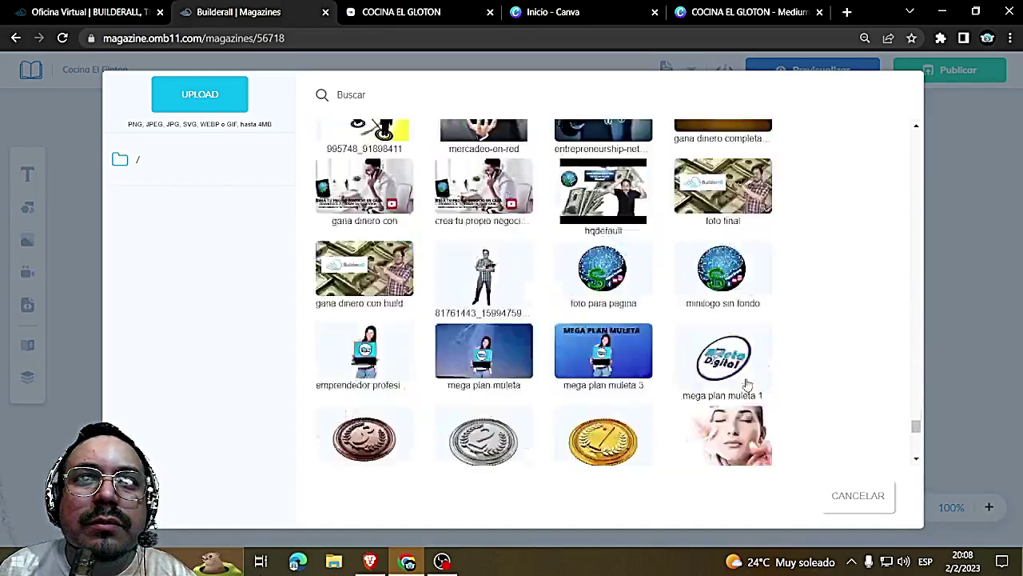
scroll(725, 392, "up", 5)
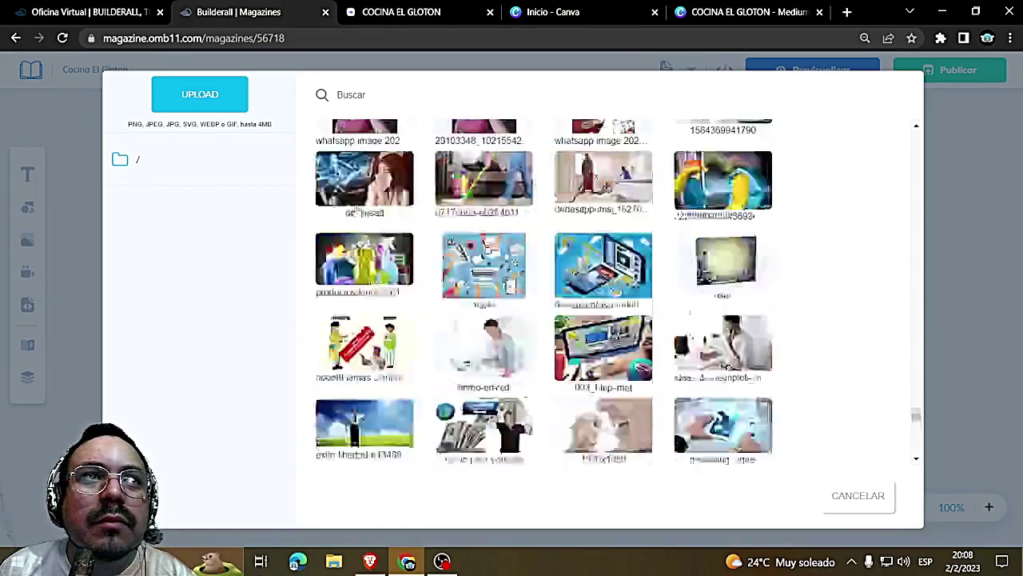
Upload 1.png from the COCINA EL GLOTON folder a second time
left_click(681, 164)
left_click(903, 373)
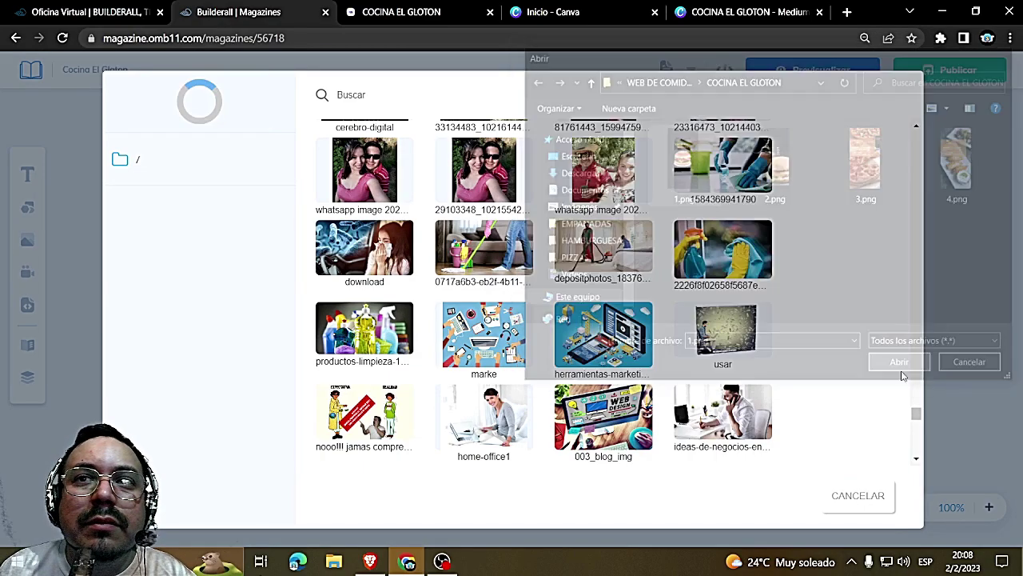
left_click_drag(917, 418, 903, 80)
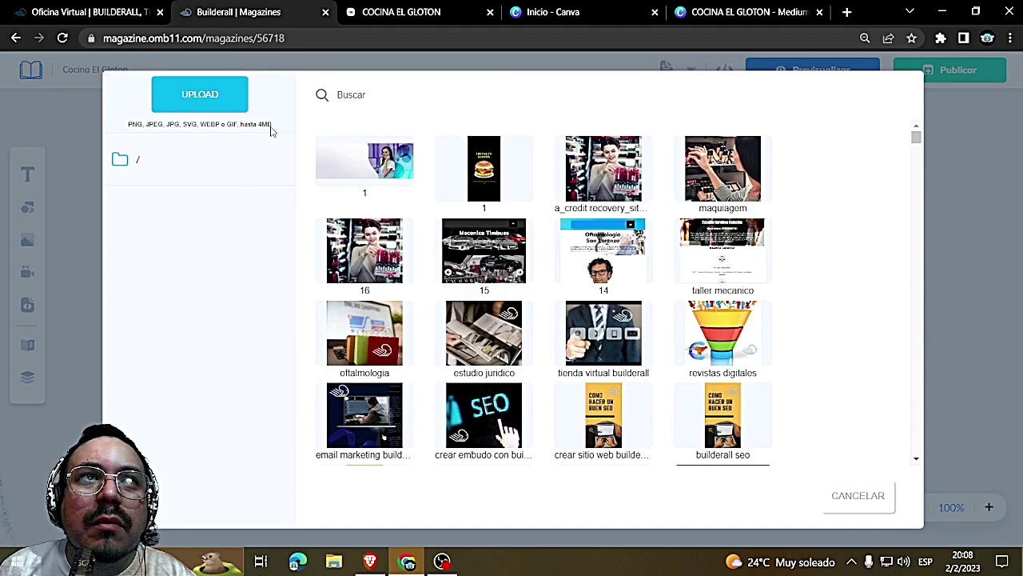
mouse_move(485, 185)
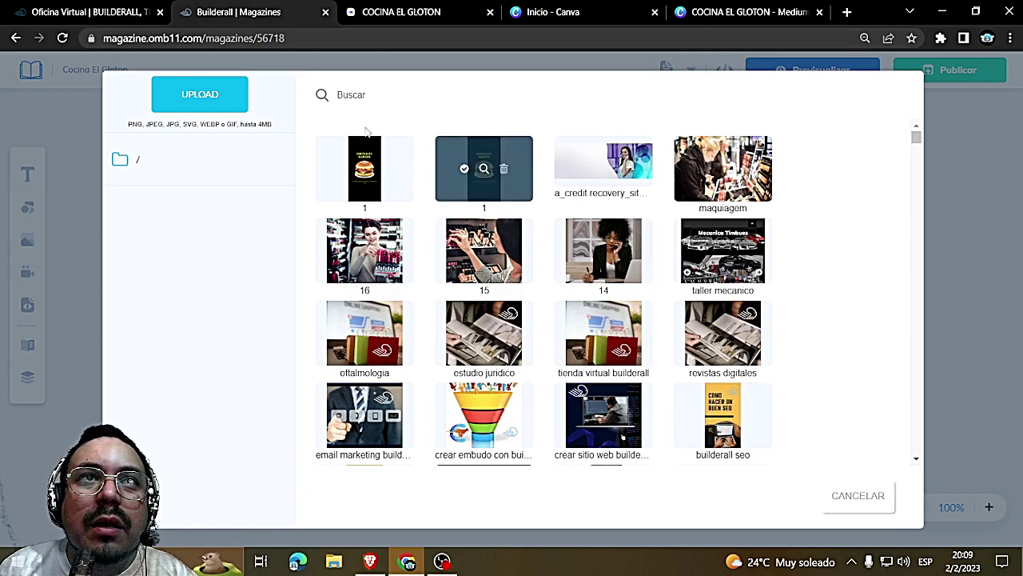
left_click(504, 168)
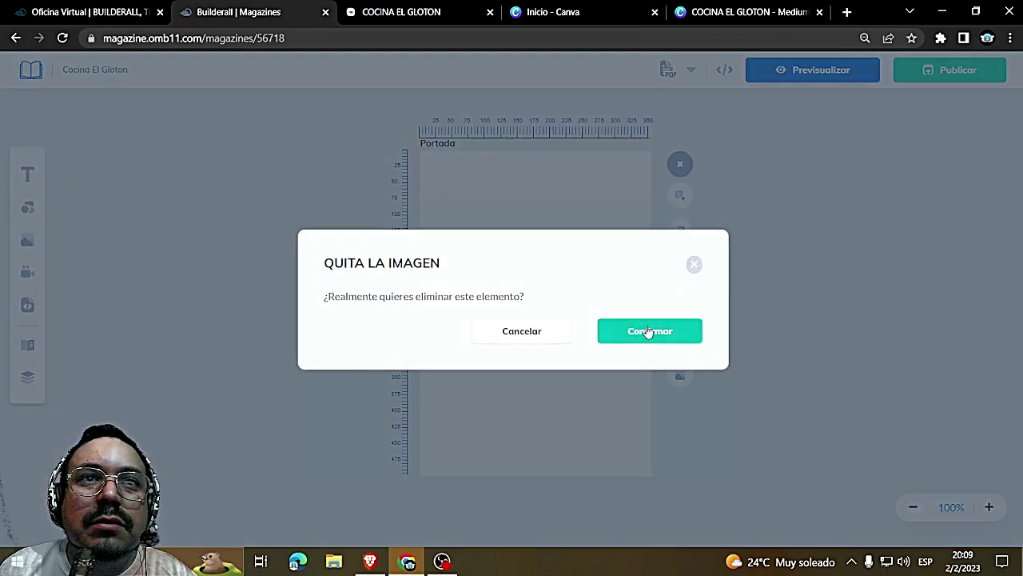
left_click(491, 337)
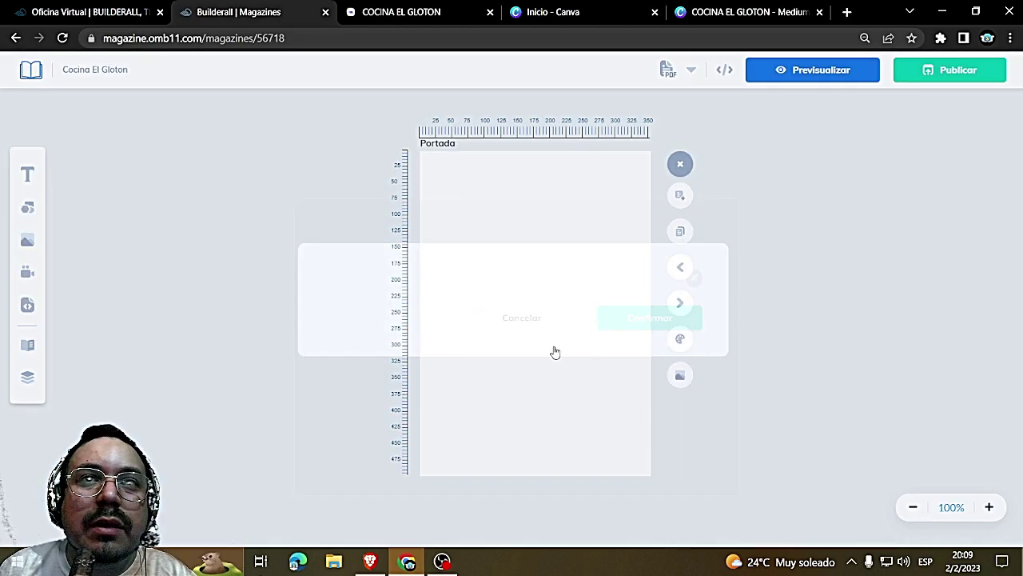
Set the uploaded COCINA EL GLOTON burger cover image as the background of the Portada page
left_click(680, 373)
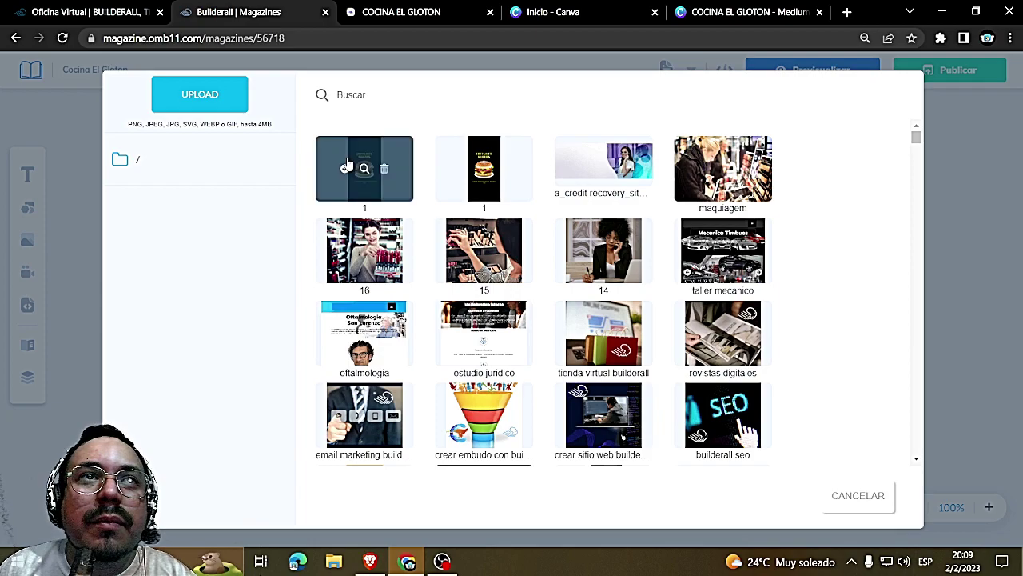
left_click(346, 165)
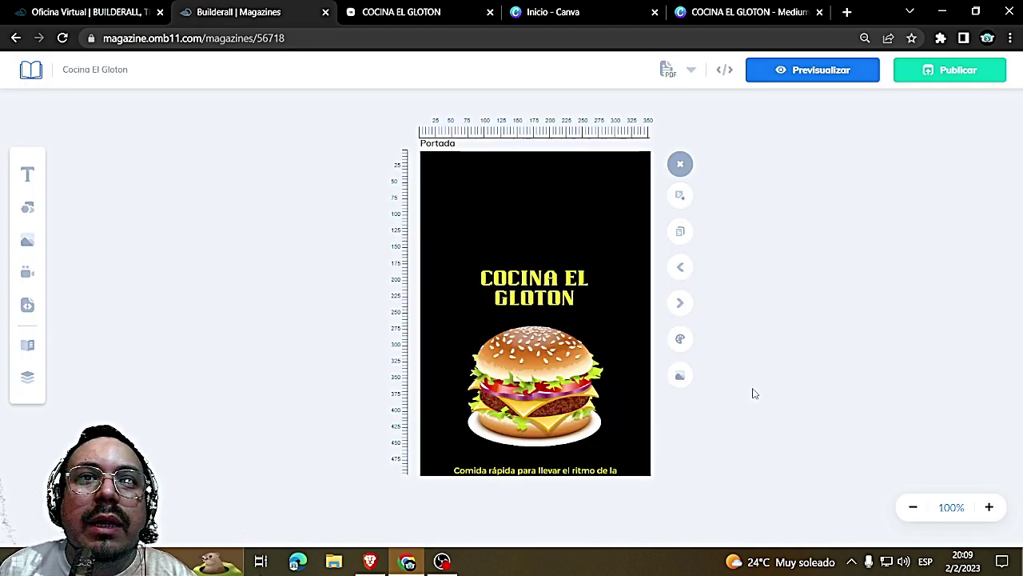
Add two blank pages after the cover and upload 2.png from the COCINA EL GLOTON folder for Página 3's background
left_click(670, 192)
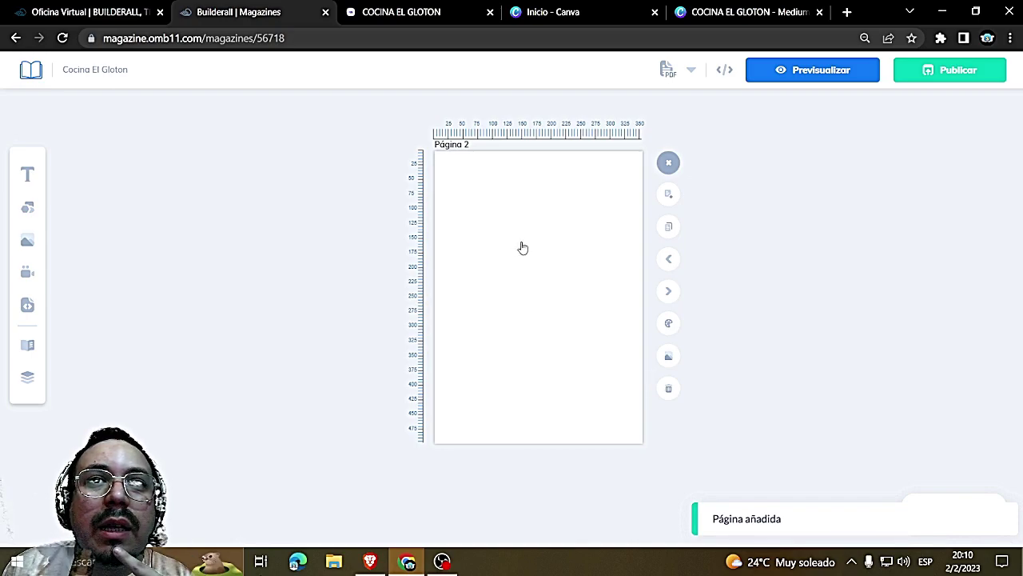
left_click(669, 196)
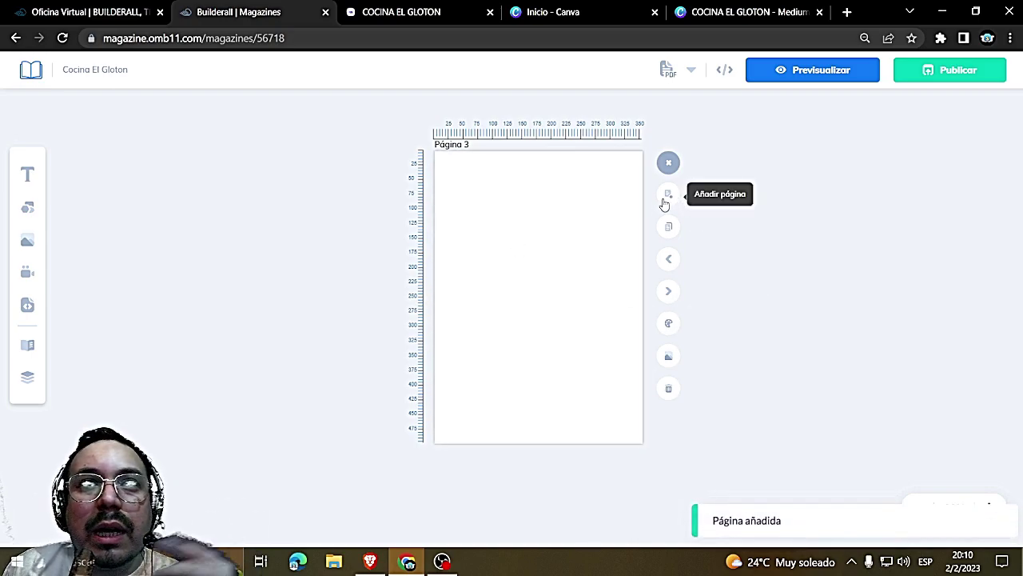
left_click(669, 359)
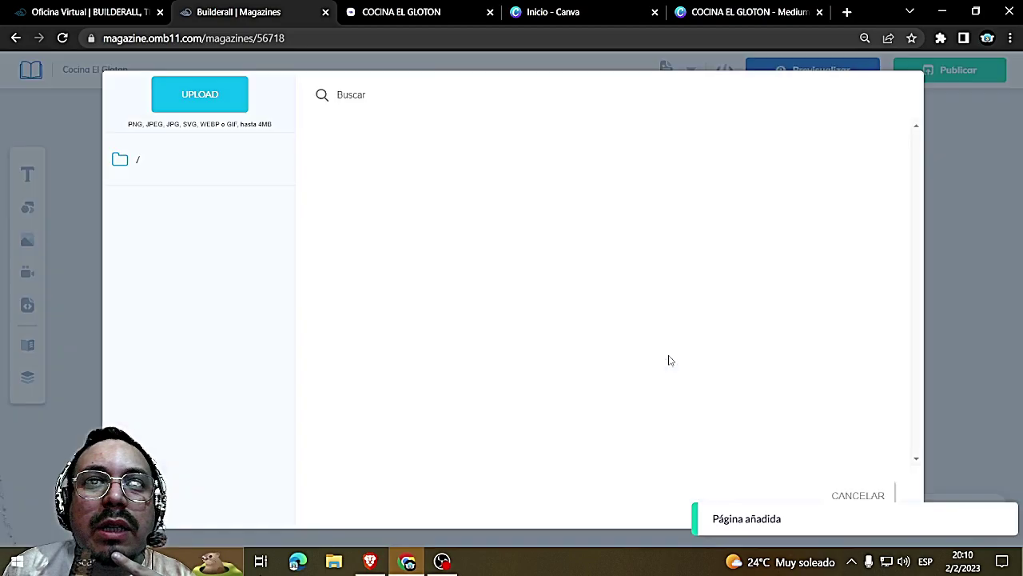
left_click(200, 94)
left_click(791, 192)
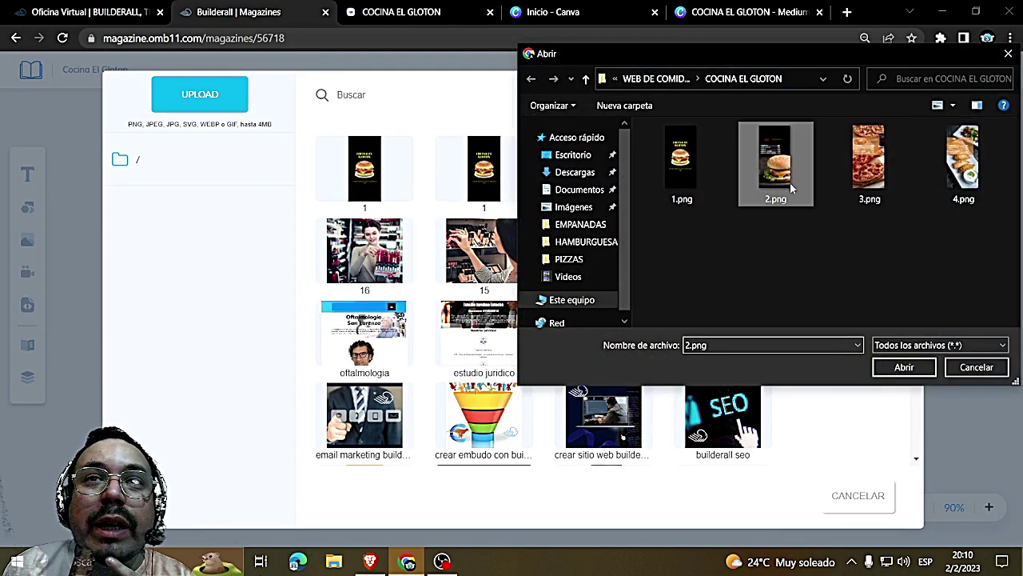
left_click(903, 370)
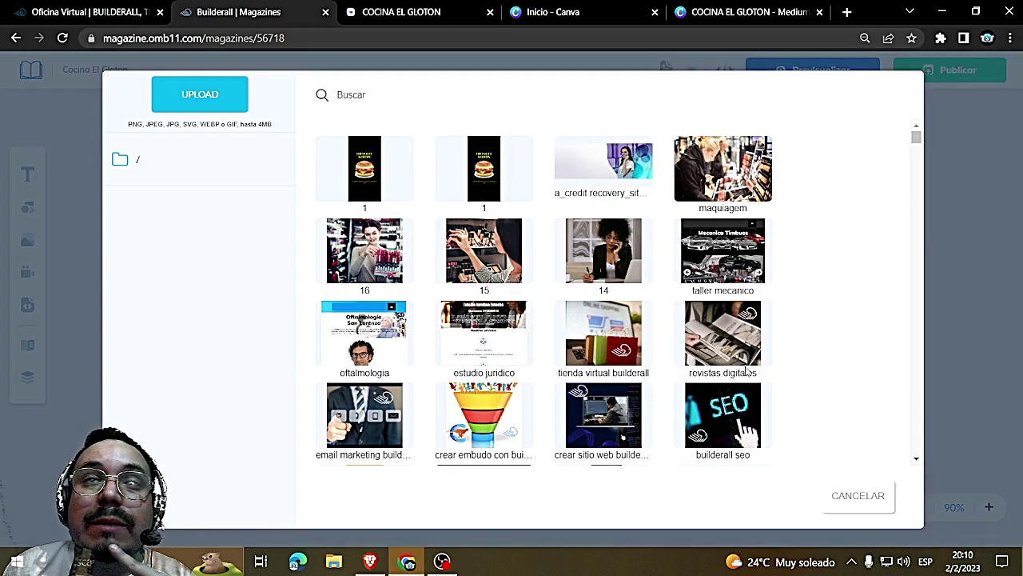
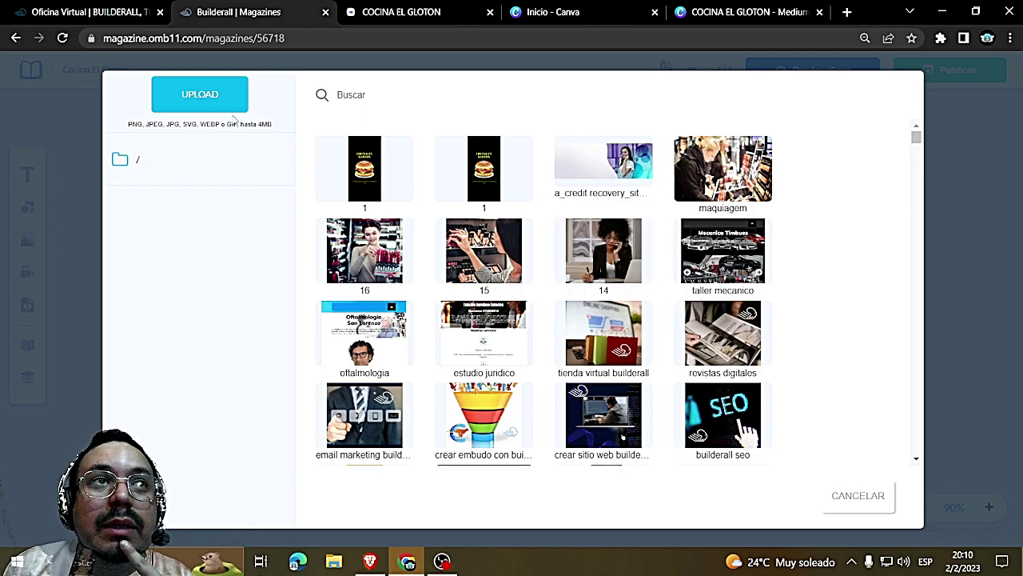
mouse_move(491, 189)
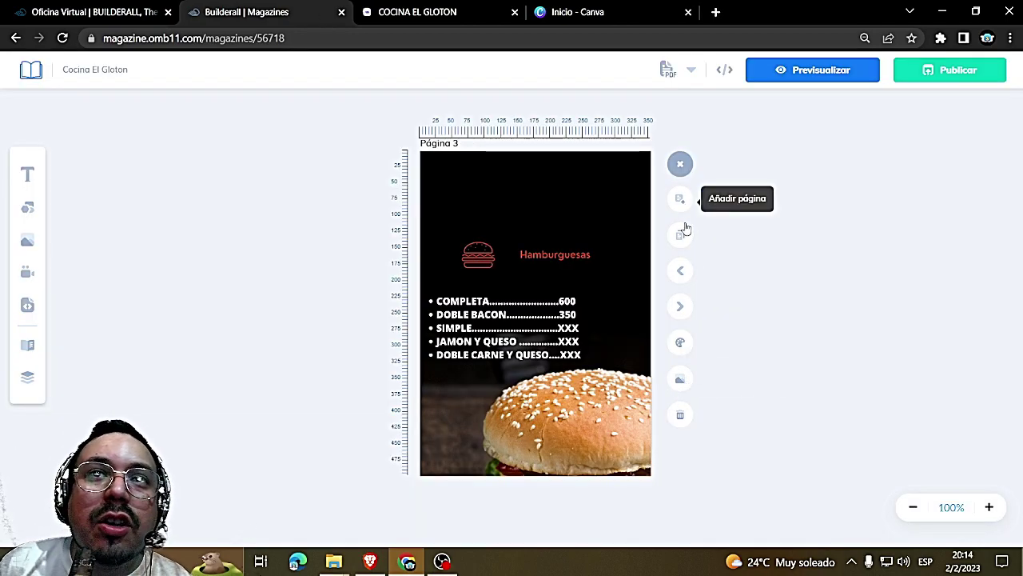
Add Página 4, upload 3.jpg from the COCINA EL GLOTON folder and set it as that page's background
left_click(682, 199)
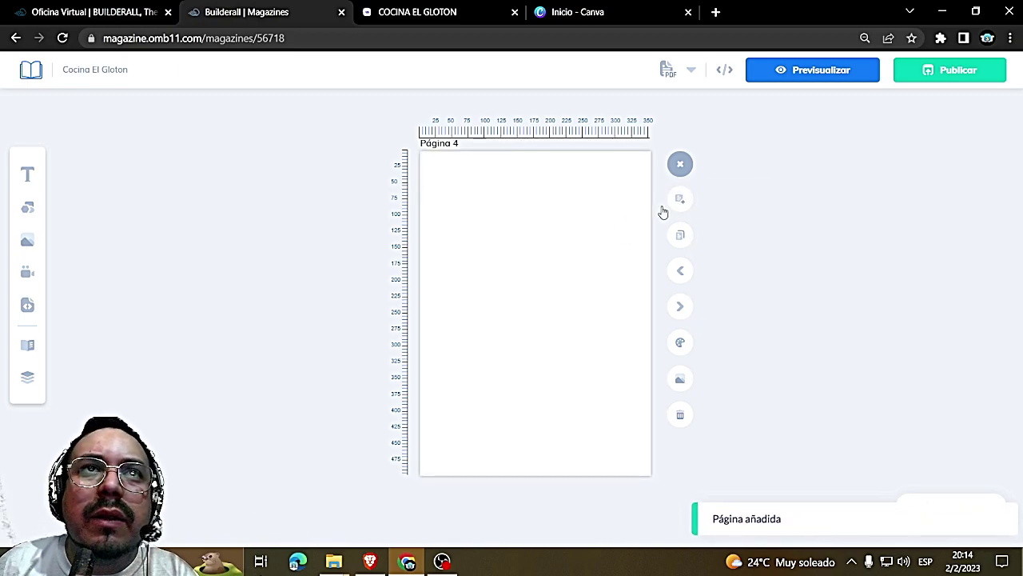
left_click(689, 380)
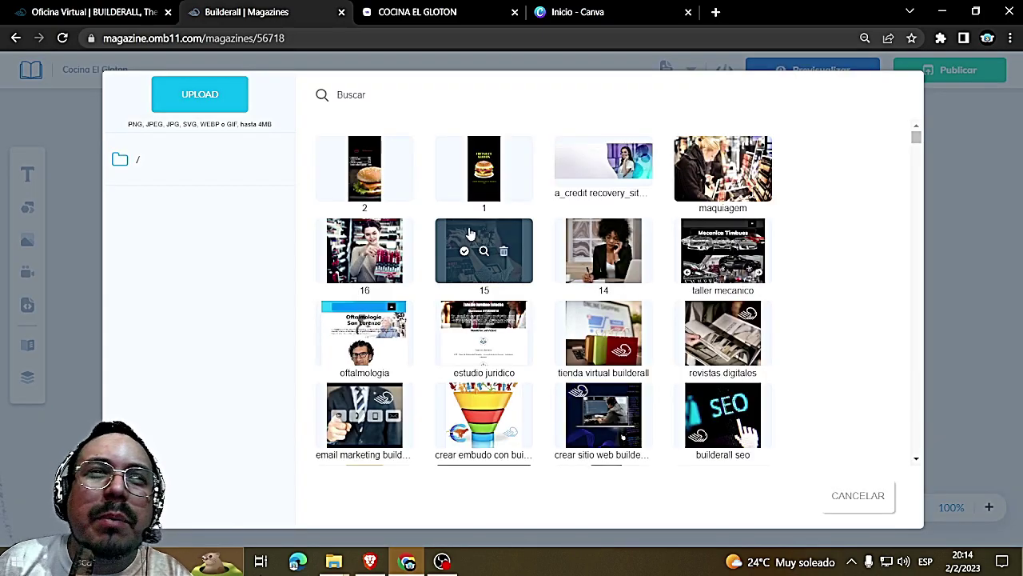
left_click(199, 96)
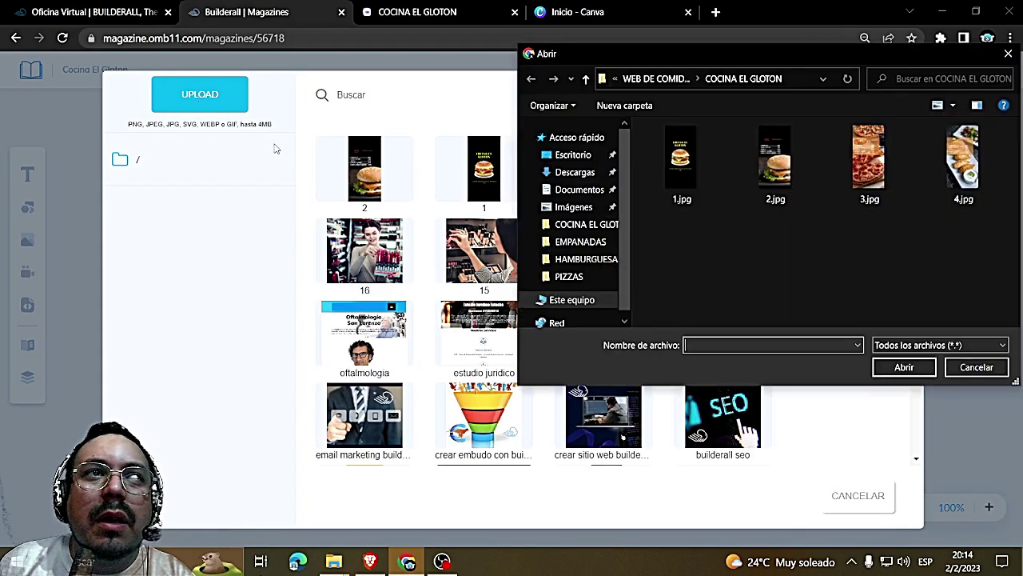
left_click(869, 164)
left_click(903, 367)
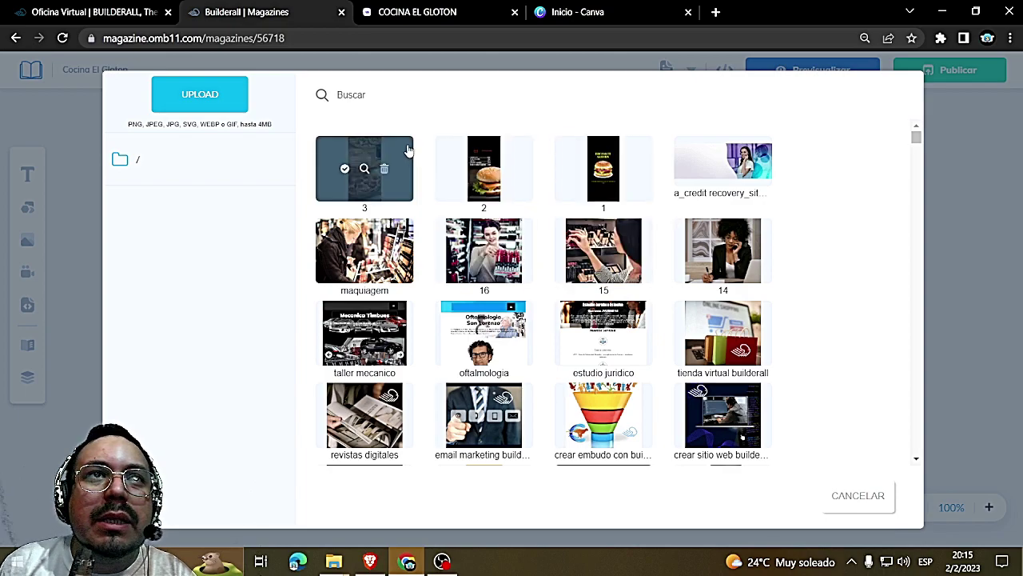
left_click(345, 169)
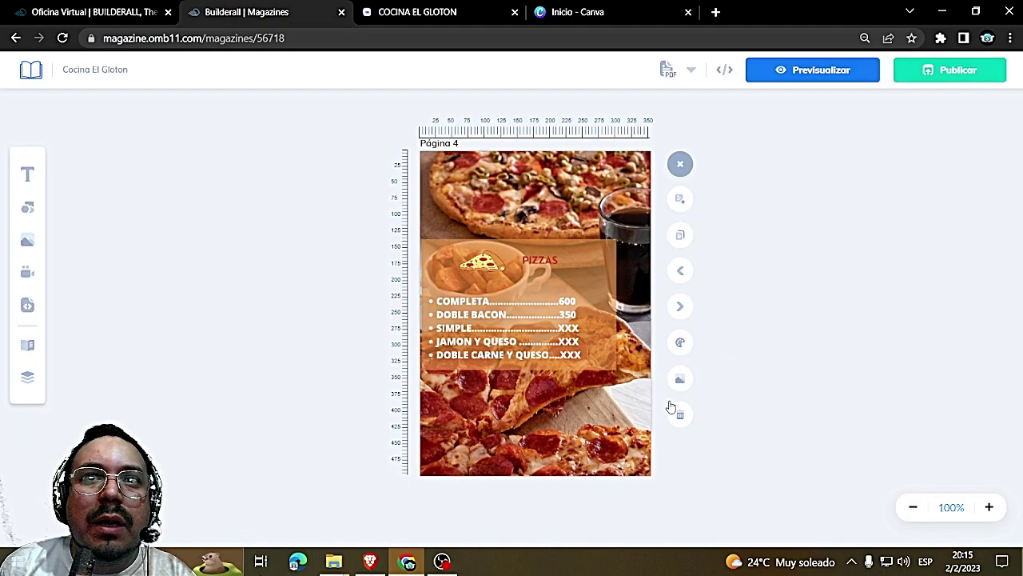
Add Página 5, upload 4.jpg from the COCINA EL GLOTON folder and set it as that page's background
left_click(681, 200)
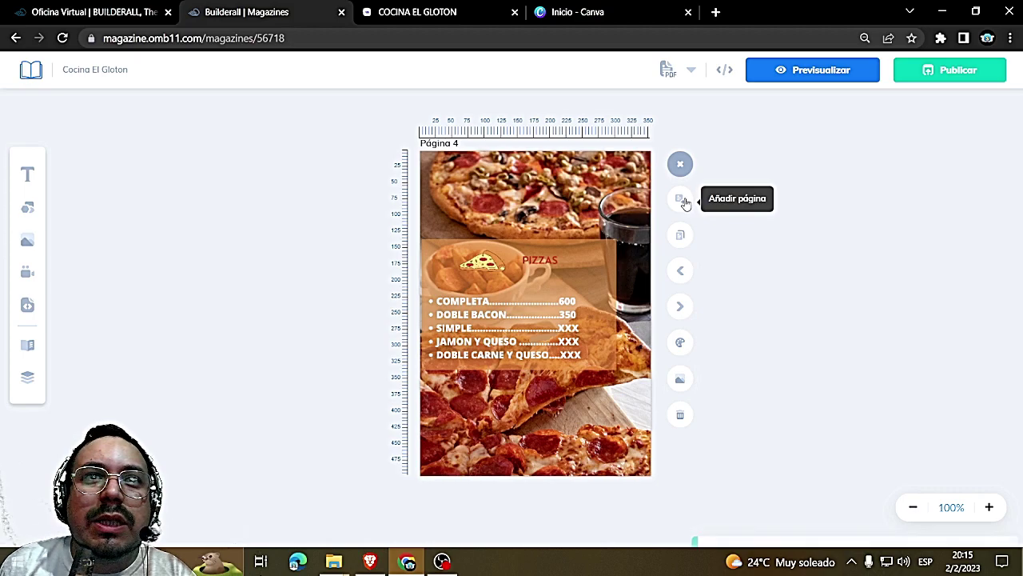
left_click(680, 378)
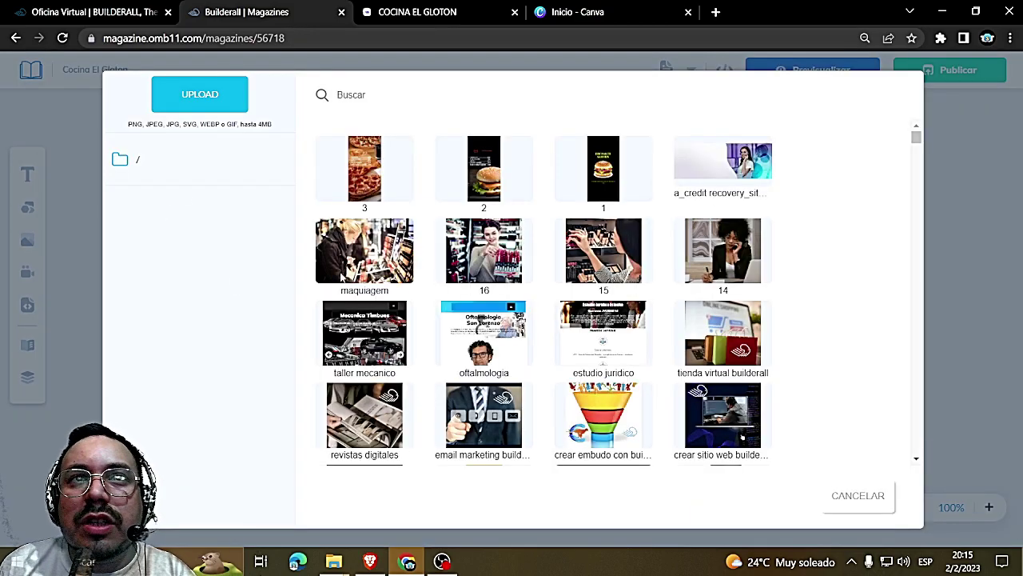
left_click(199, 95)
left_click(963, 164)
left_click(903, 367)
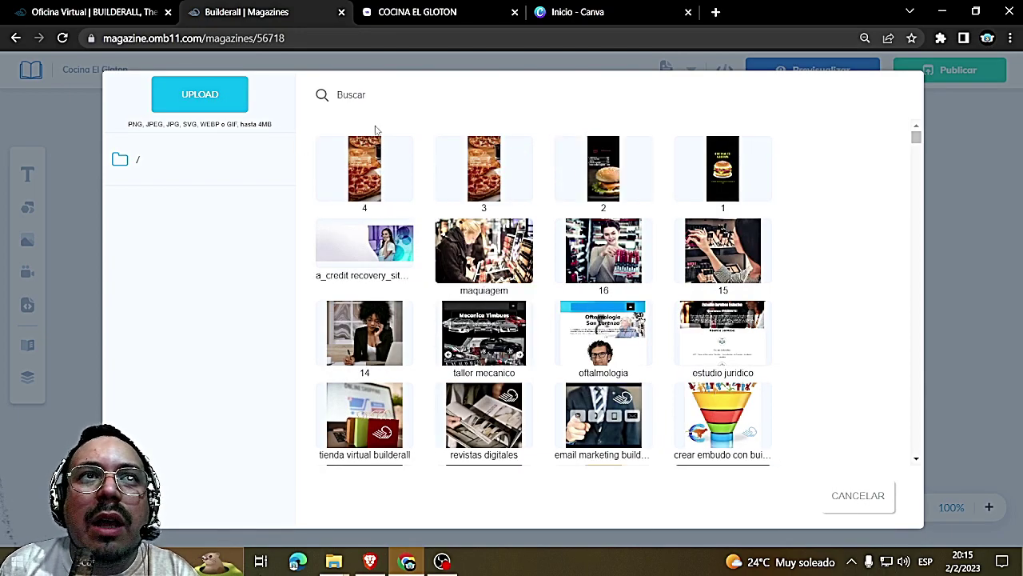
left_click(347, 170)
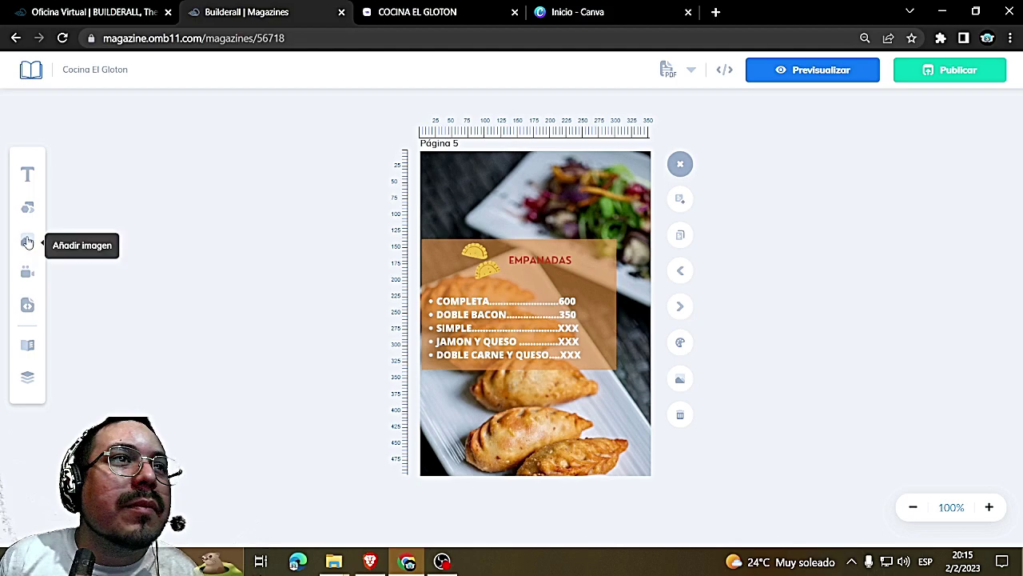
Add a square shape to Página 5 and resize it into a slim horizontal bar below the empanadas price list
left_click(27, 207)
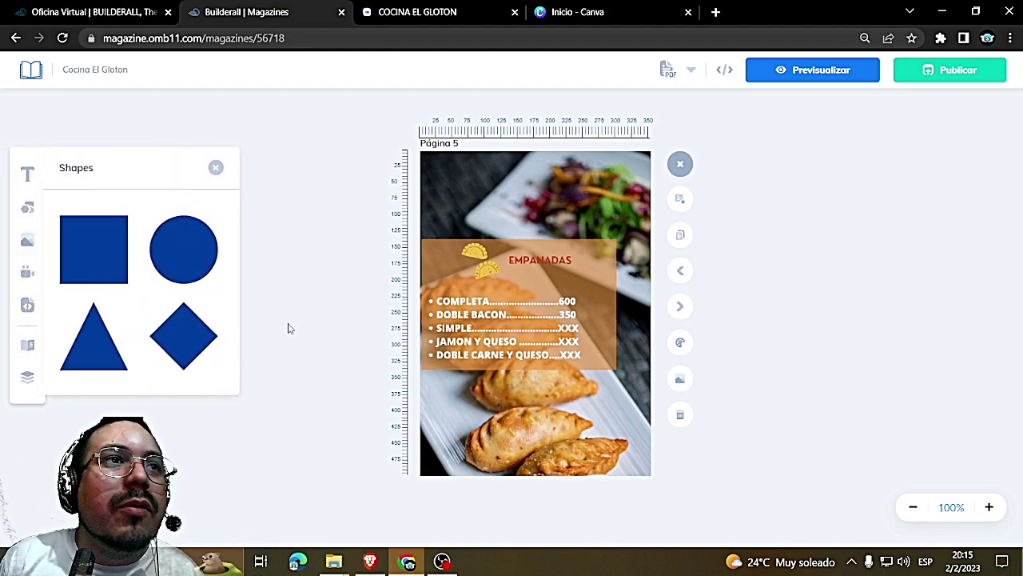
left_click(109, 259)
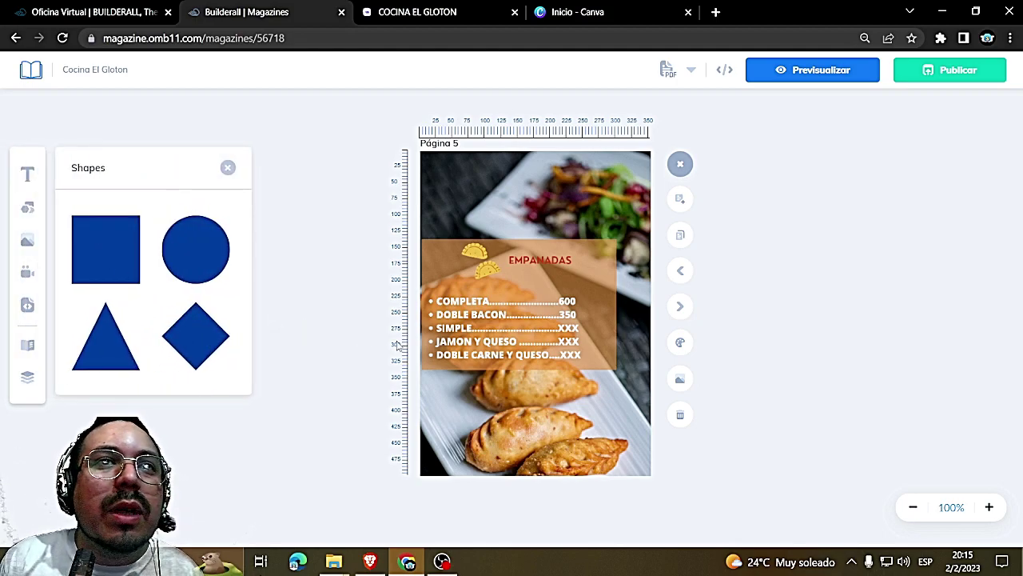
left_click_drag(548, 301, 547, 498)
left_click_drag(541, 351, 540, 422)
left_click_drag(556, 464, 547, 430)
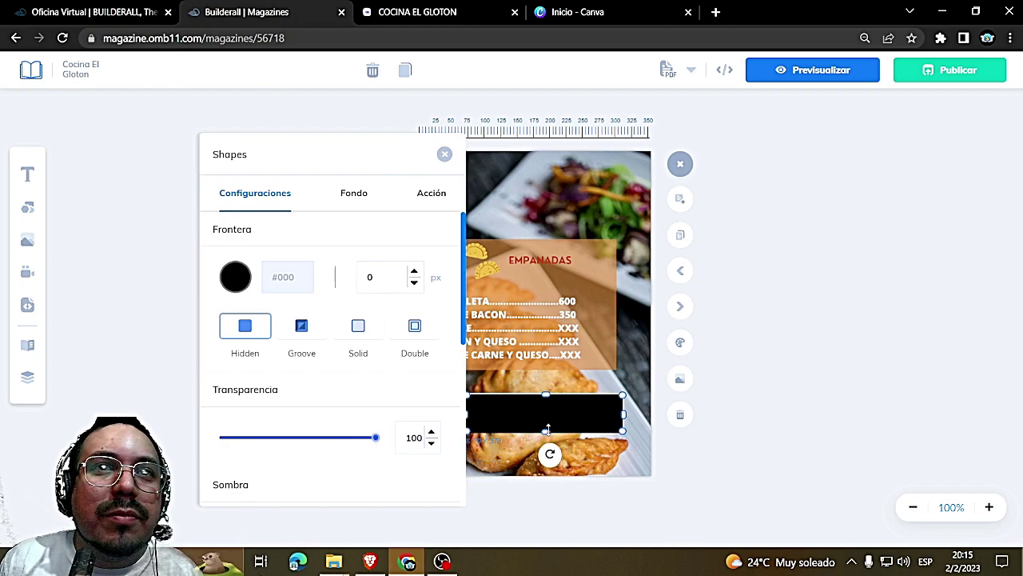
left_click_drag(623, 414, 570, 420)
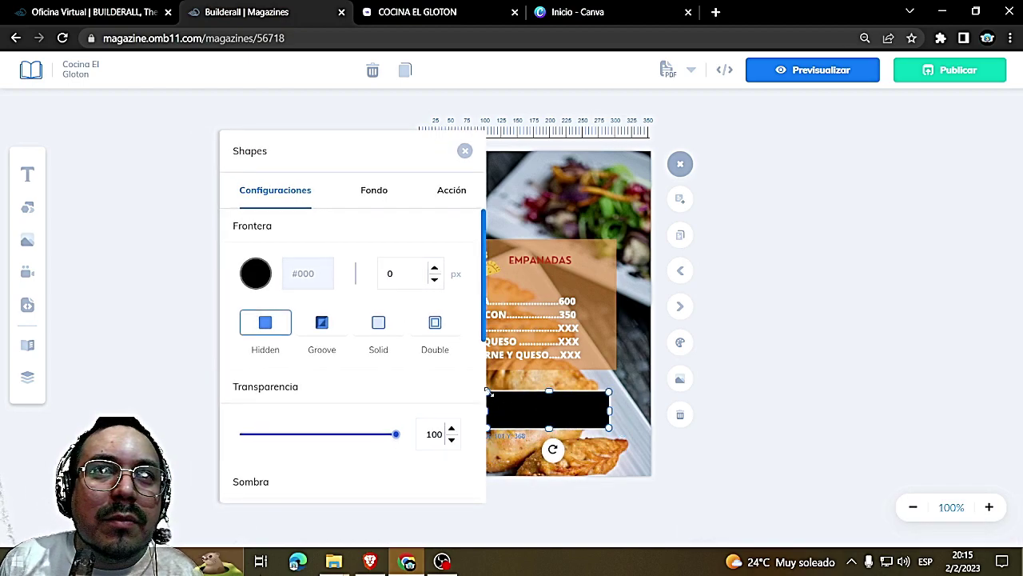
left_click_drag(487, 392, 496, 400)
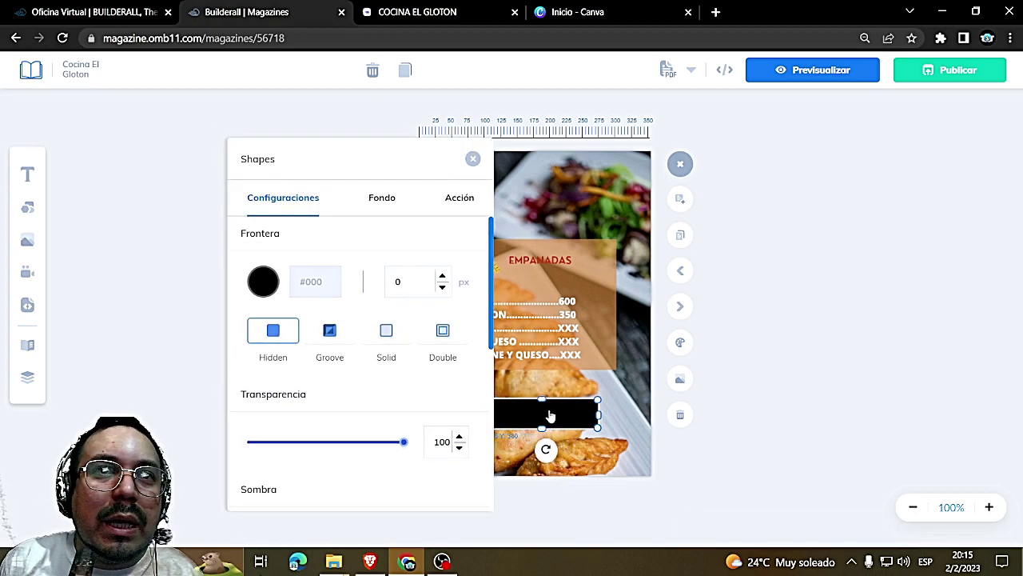
Set the black bar's transparency to 53 and check its background options
left_click(318, 439)
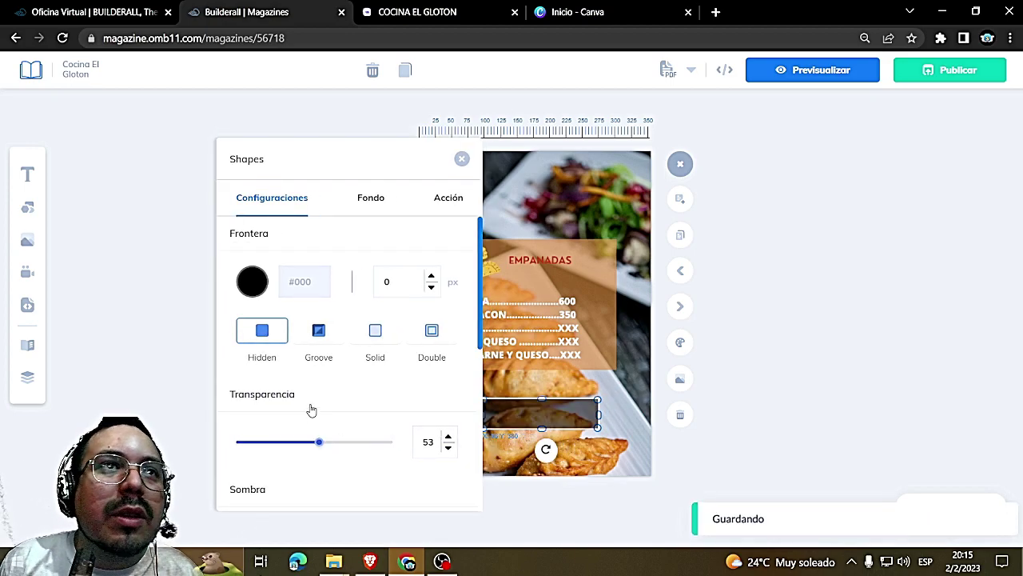
left_click(372, 200)
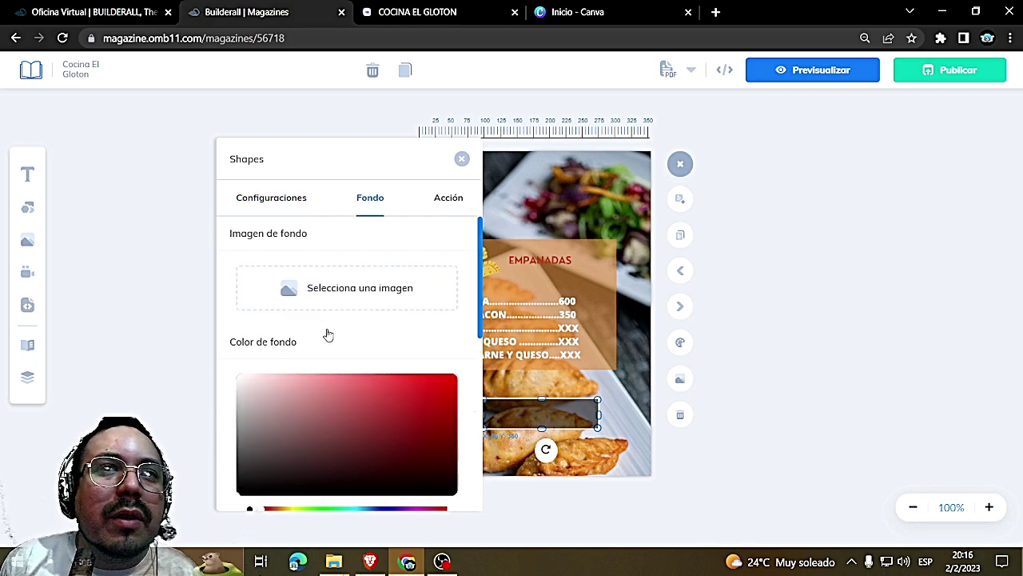
scroll(328, 334, "down", 2)
Open the bar's action settings, then filter the COCINA EL GLOTON delivery store by Empanadas and copy the page's URL
left_click(448, 200)
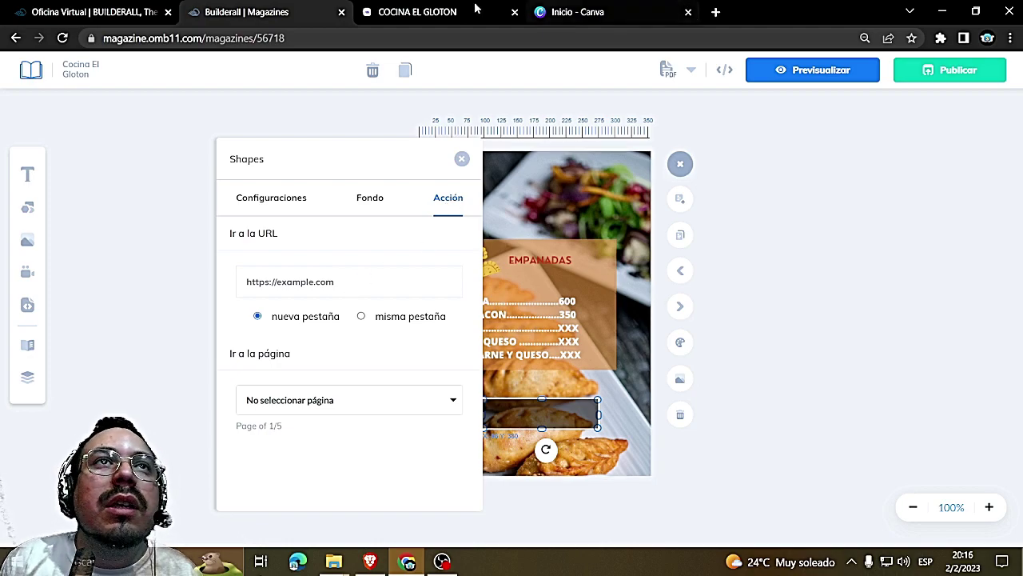
left_click(413, 15)
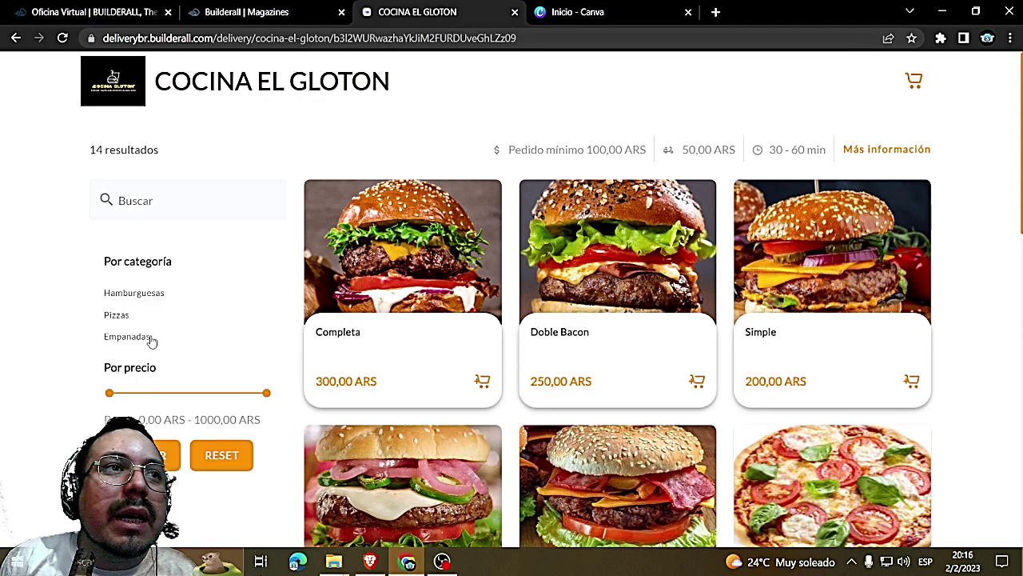
left_click(264, 12)
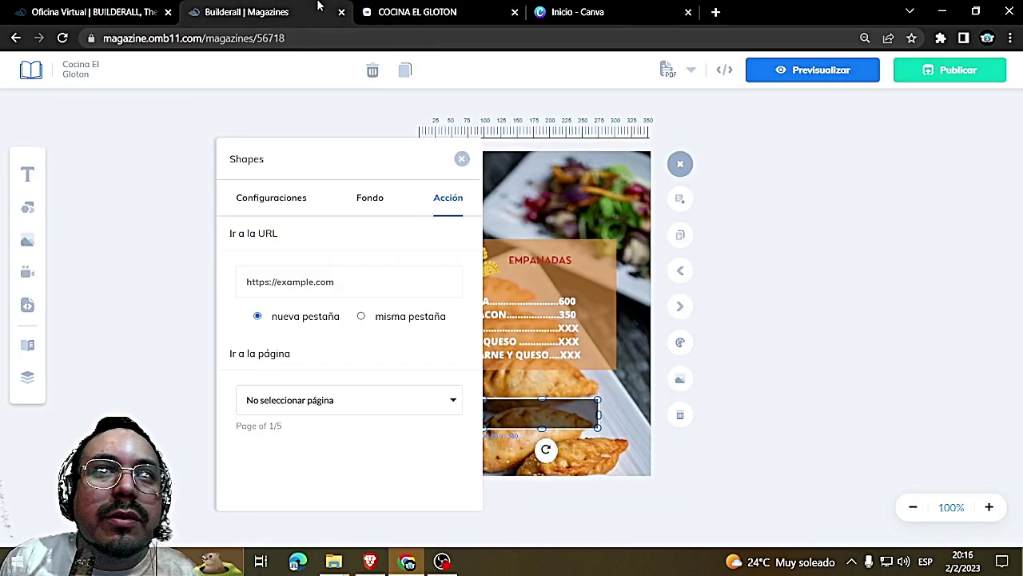
left_click(408, 10)
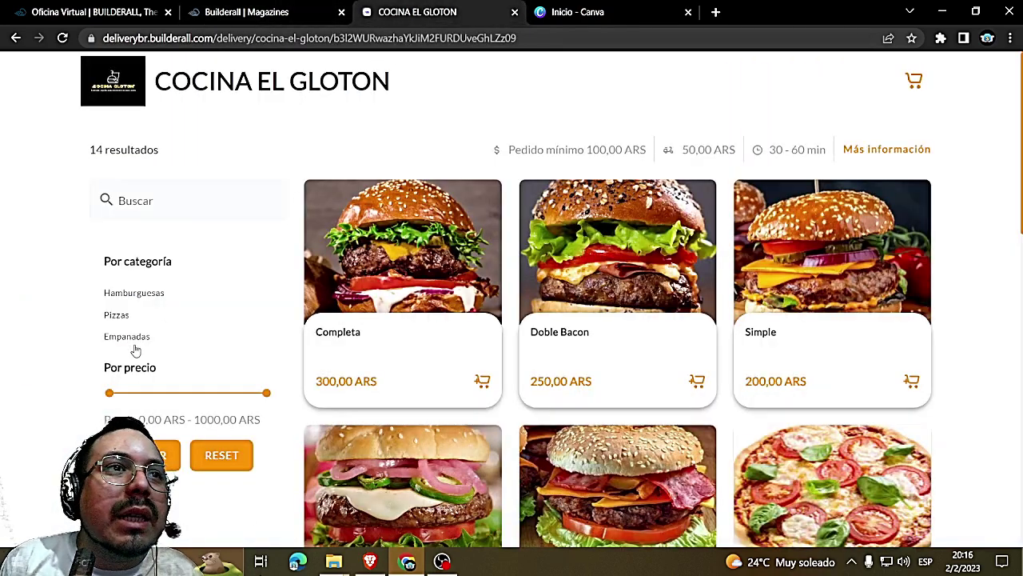
left_click(128, 337)
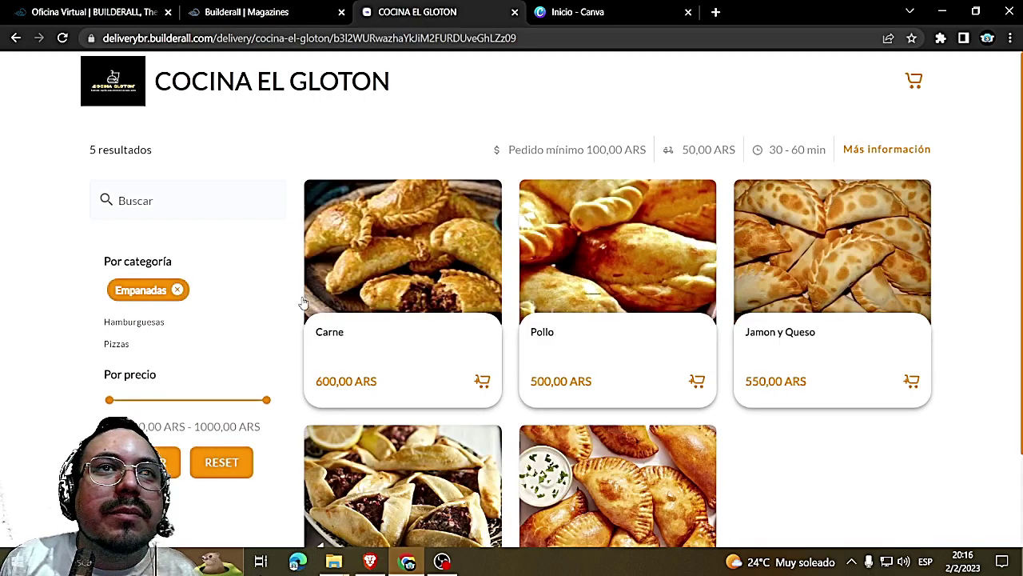
left_click(557, 39)
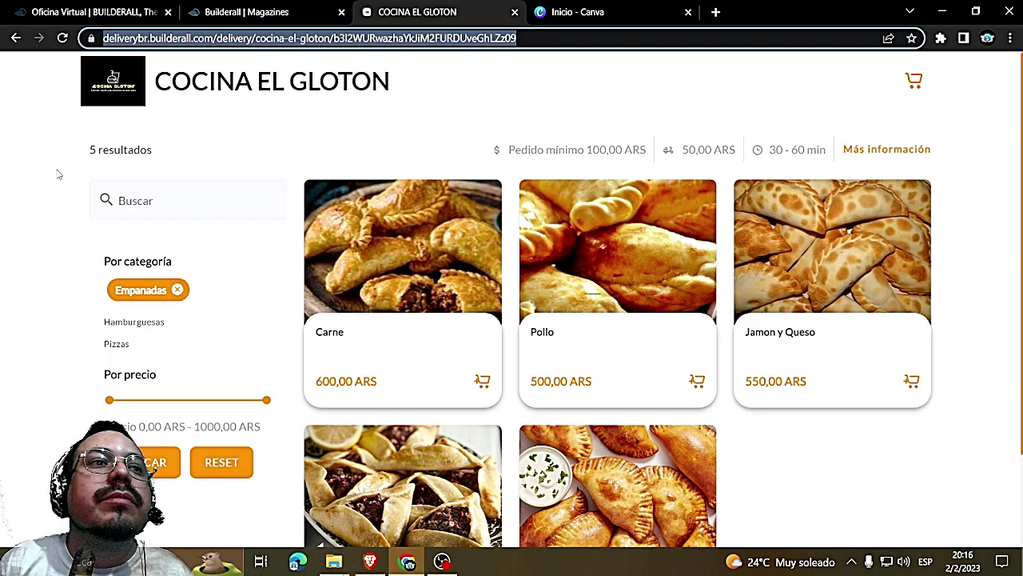
Return to the magazine editor and set the copied delivery store URL as the bar's link
left_click(208, 11)
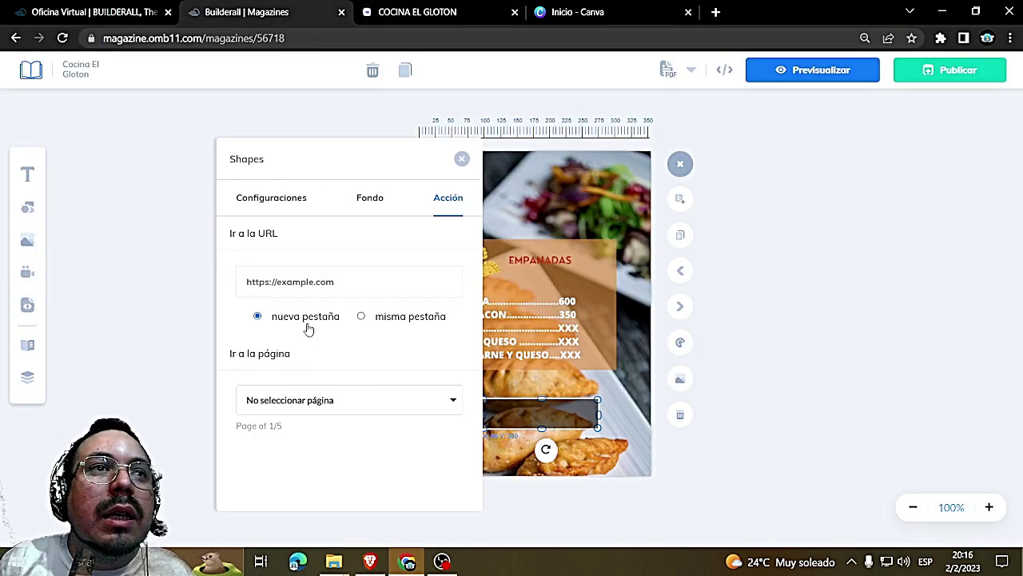
left_click(316, 281)
key("ctrl+v")
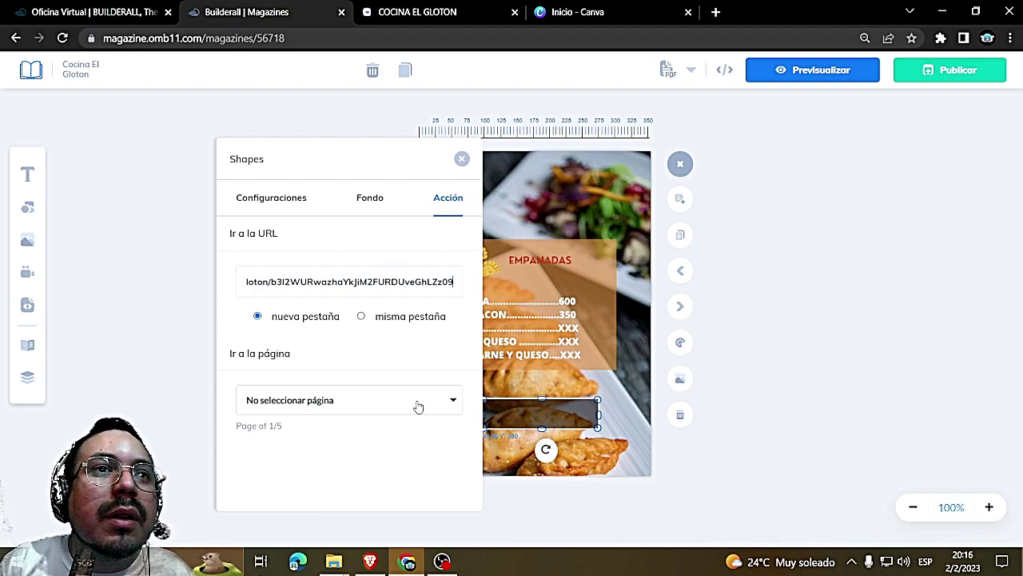
left_click(462, 160)
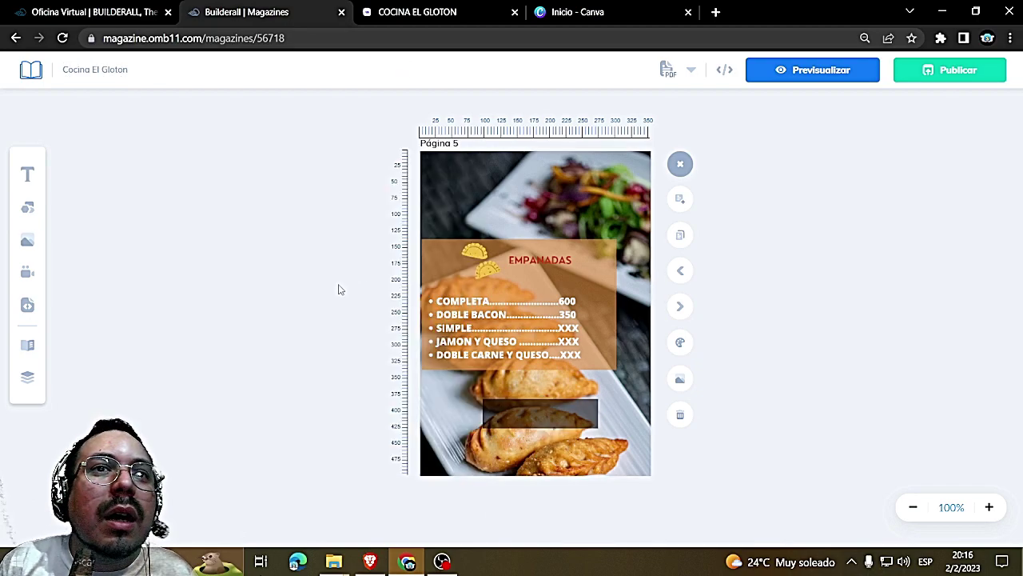
Add a text box to Página 5 and shrink it to fit inside the semi-transparent bar
left_click(28, 174)
left_click_drag(554, 250, 547, 421)
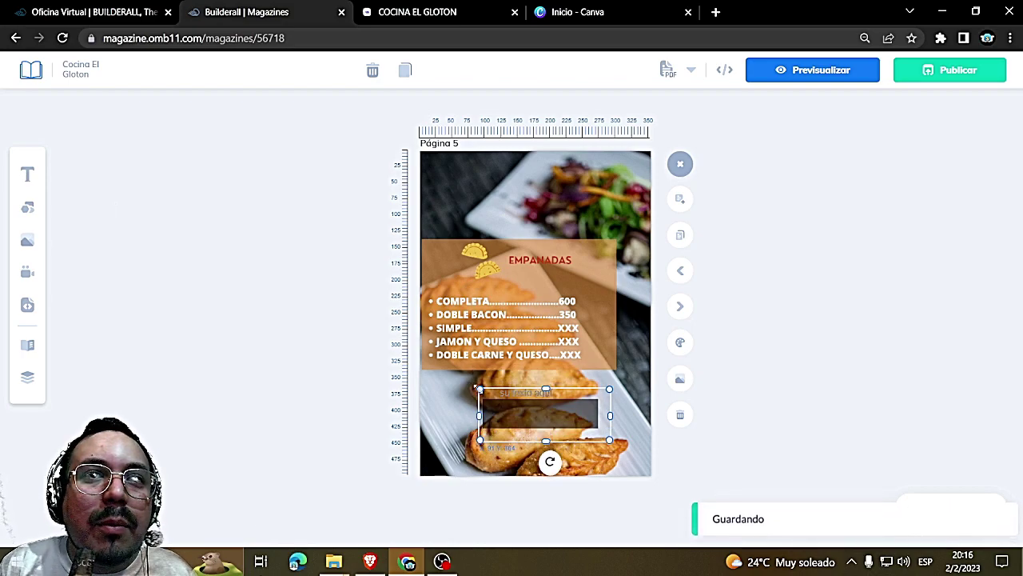
left_click_drag(484, 390, 518, 408)
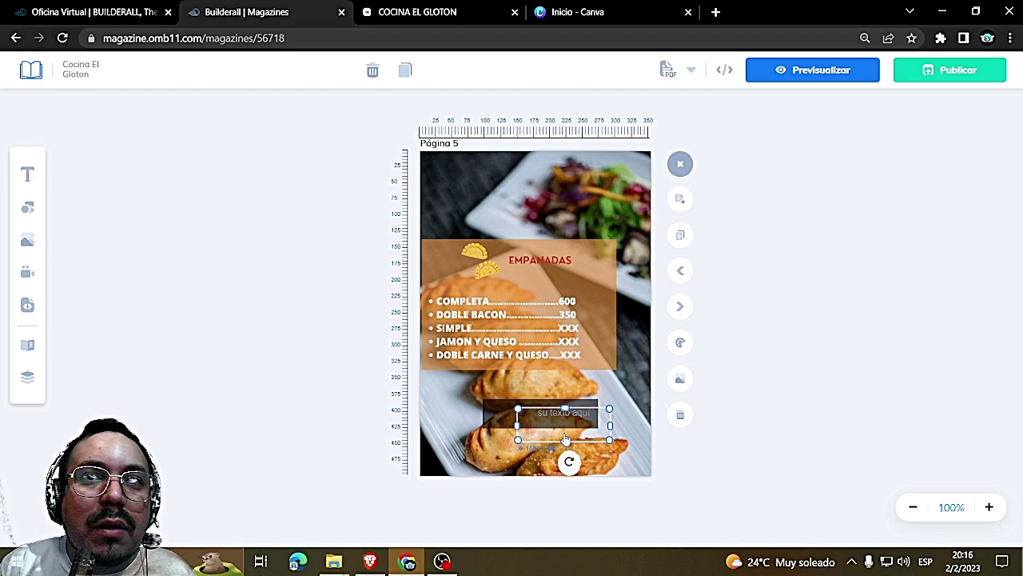
left_click_drag(565, 441, 565, 412)
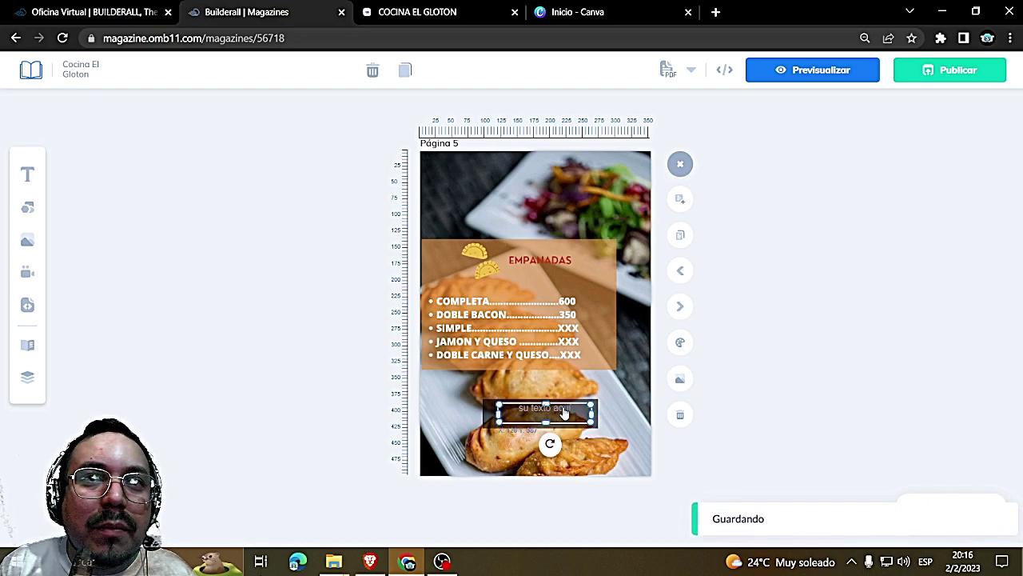
Try to make the placeholder text in the bar yellow #FFFE00 and bold
double_click(562, 413)
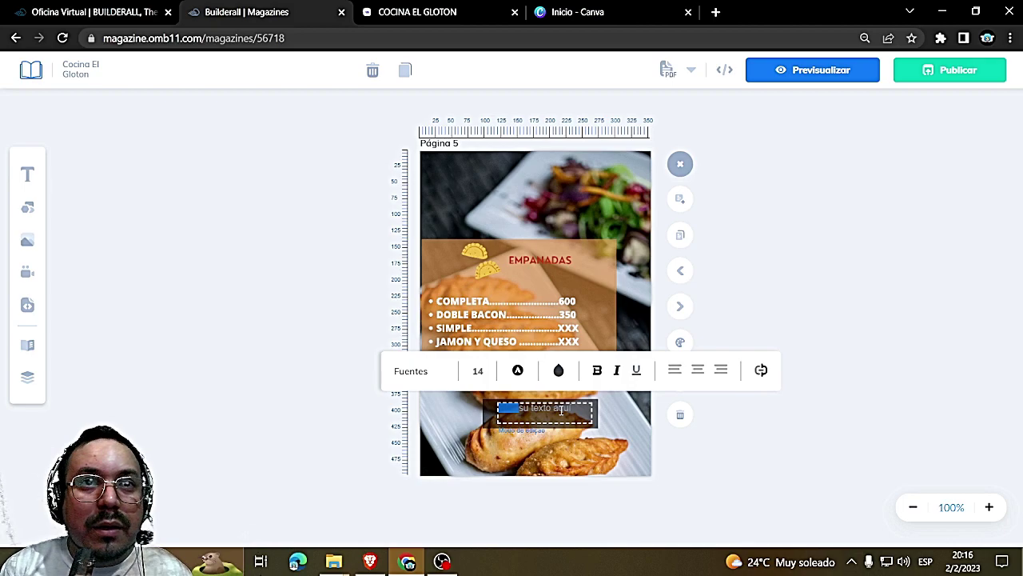
left_click(521, 411)
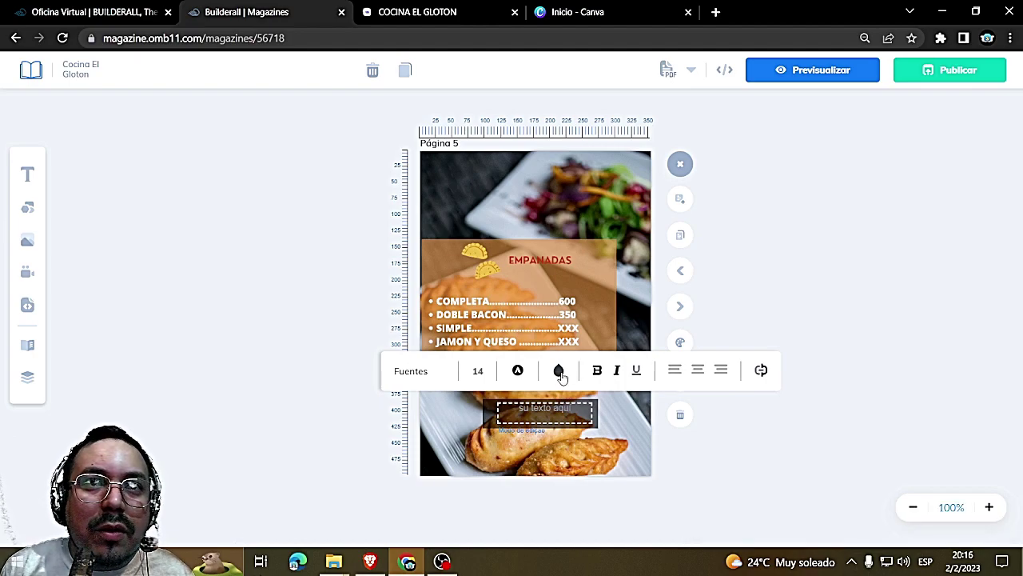
left_click(558, 370)
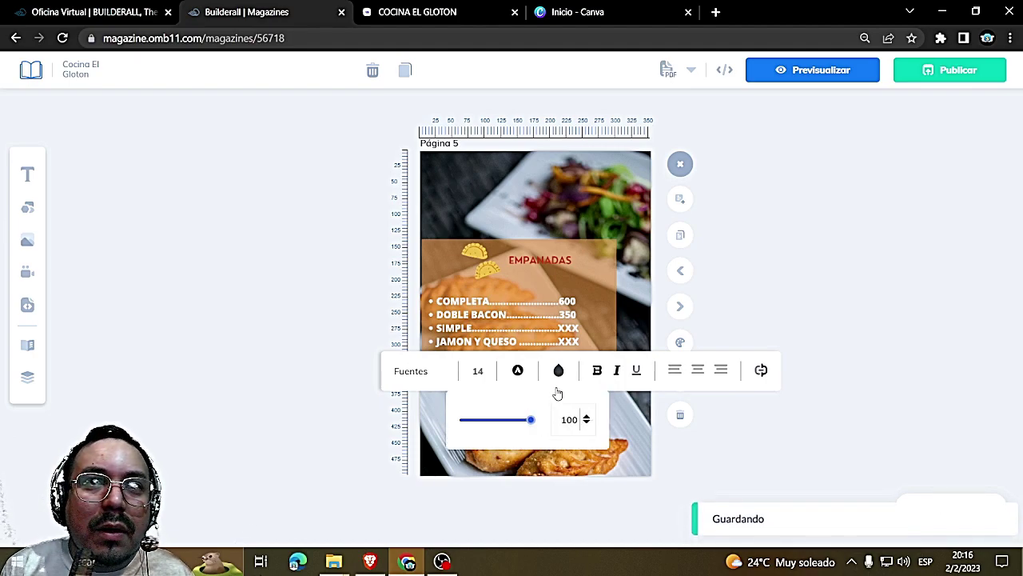
left_click(526, 373)
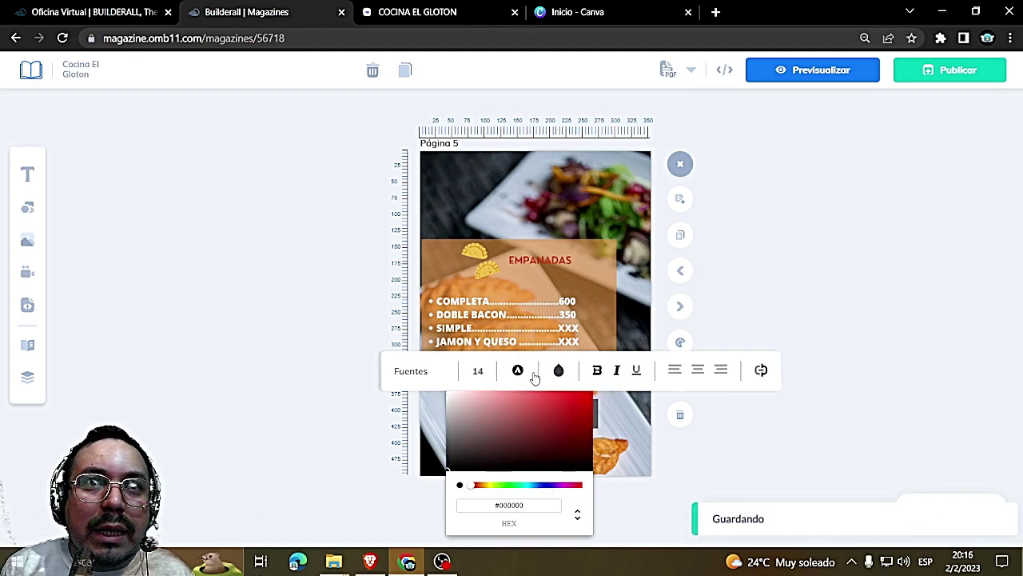
left_click(491, 485)
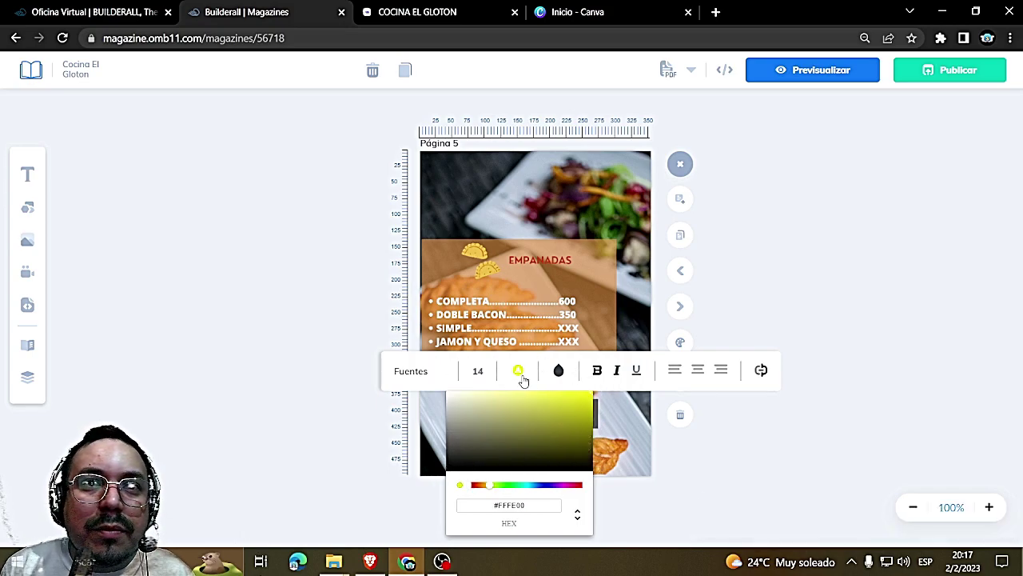
left_click(558, 371)
left_click(595, 370)
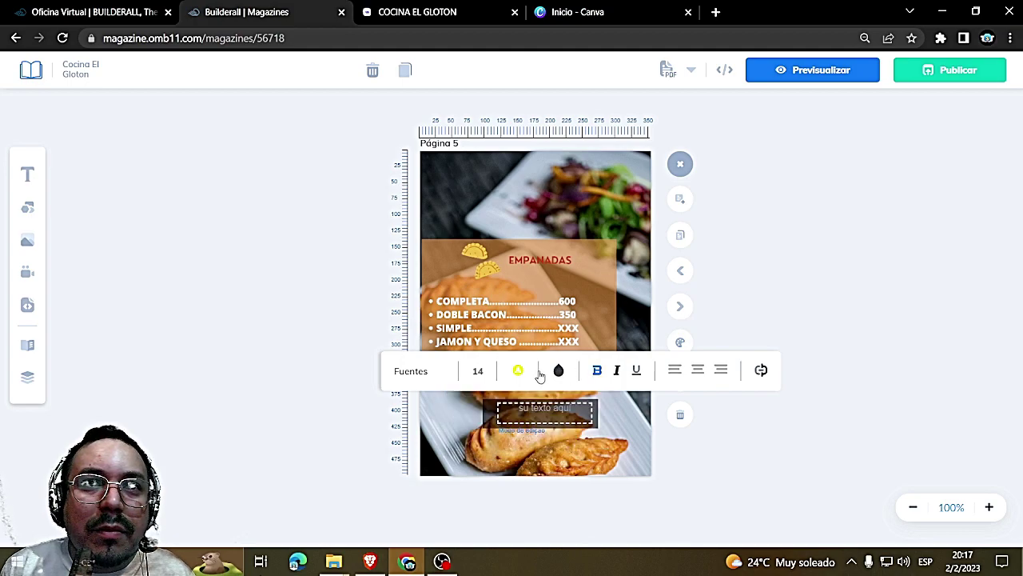
Replace the placeholder with the text VER EN TIENDA and select the whole phrase
left_click(524, 412)
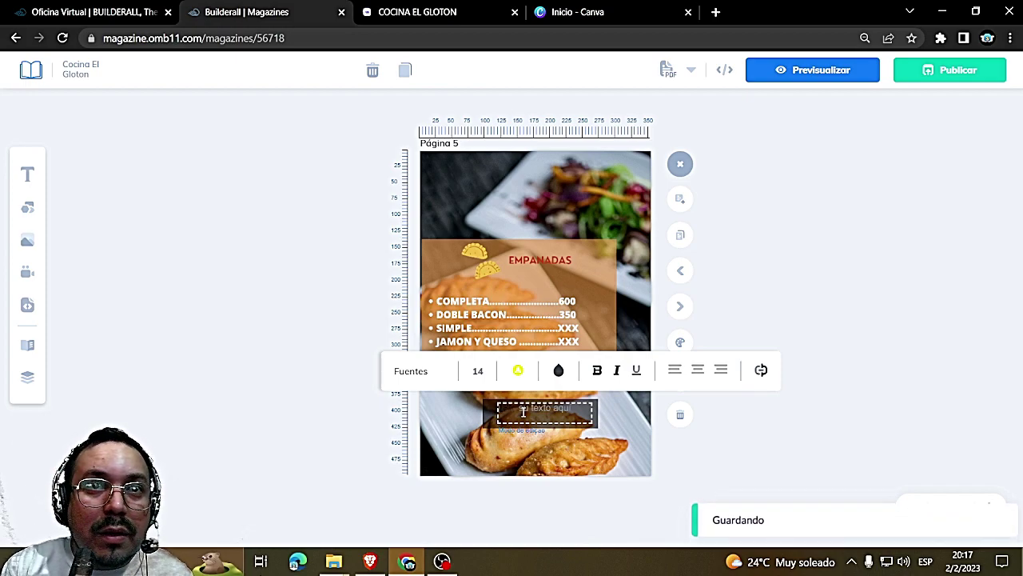
type("VE")
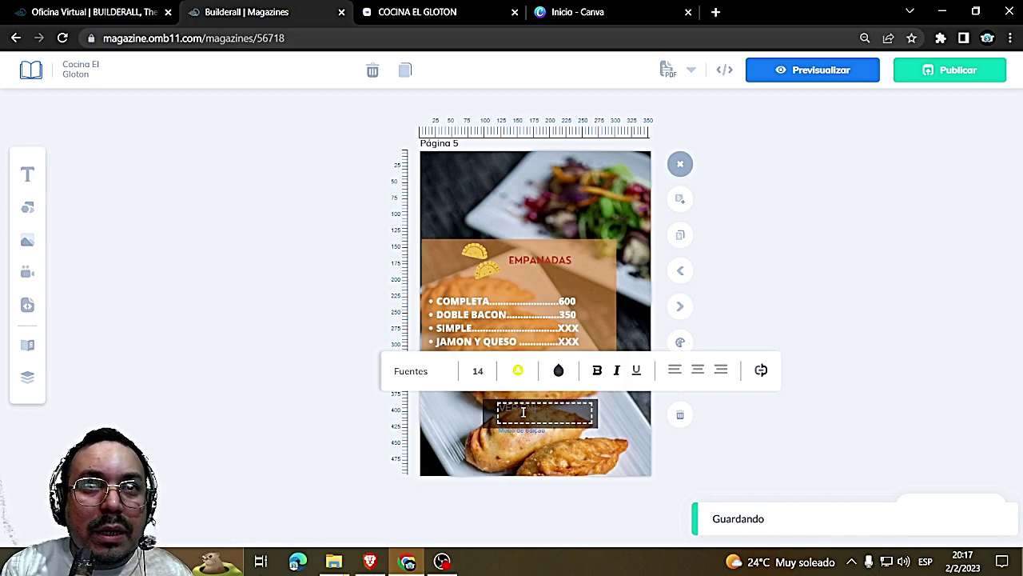
type("NTAS")
key("ctrl+shift+Left")
key("ctrl+shift+Left")
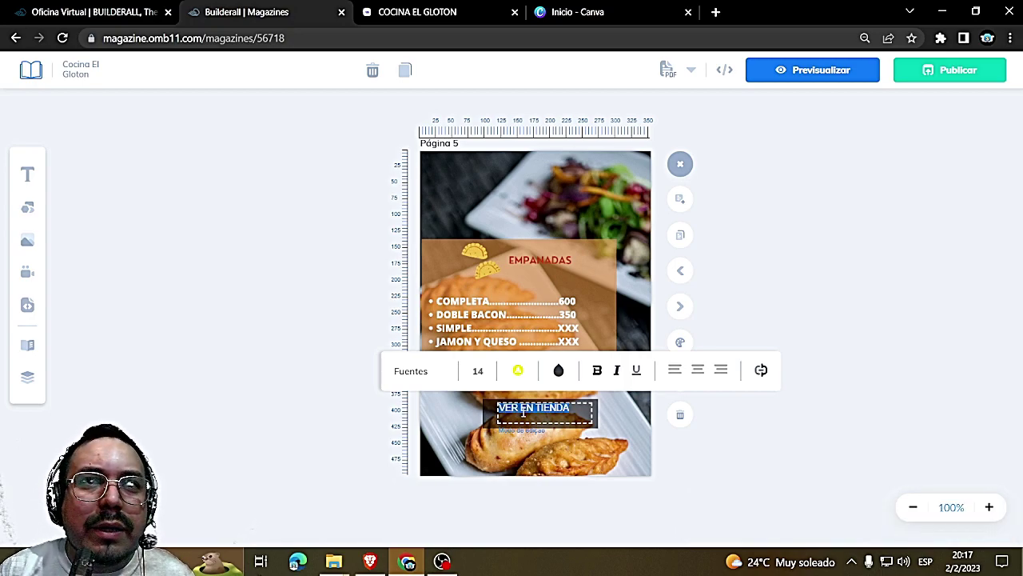
Color the VER EN TIENDA text yellow #FFFE0E and make it bold
left_click(519, 372)
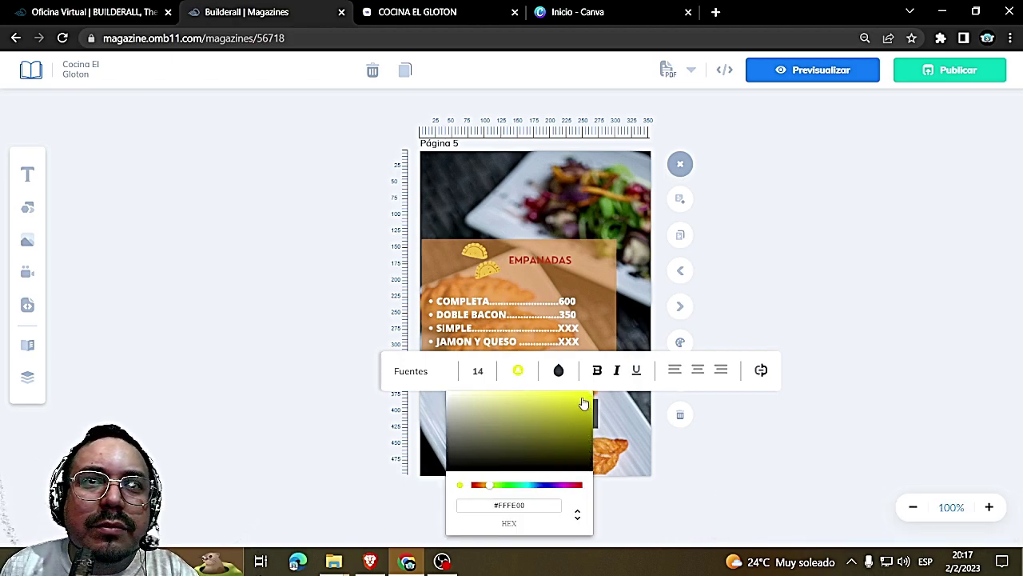
left_click_drag(583, 401, 539, 389)
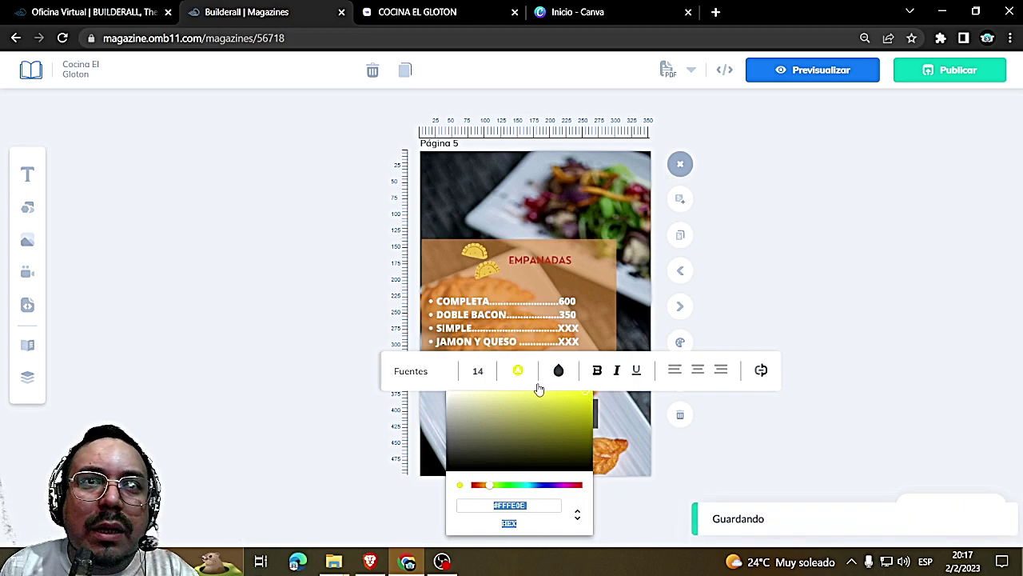
left_click(558, 370)
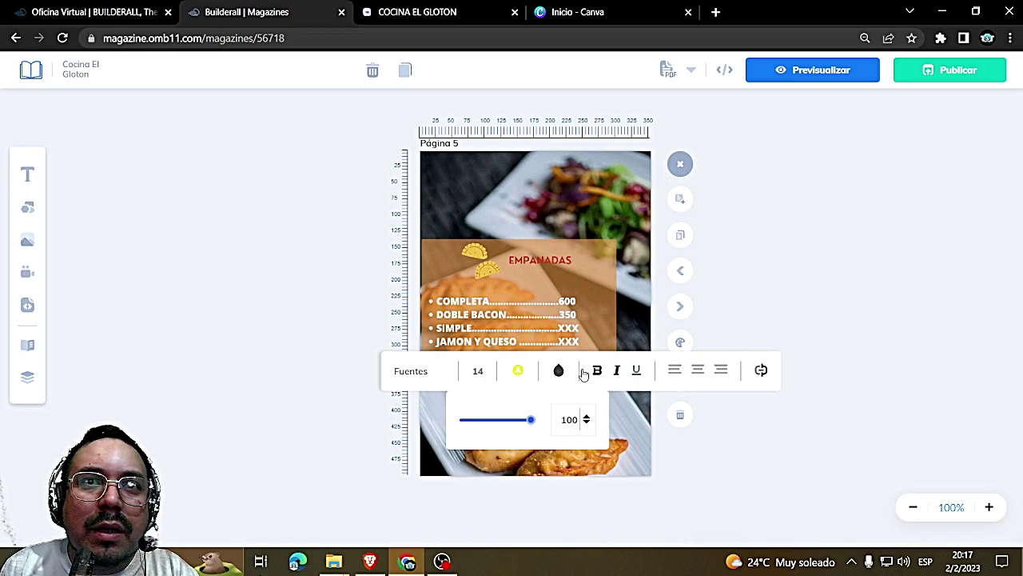
left_click(599, 373)
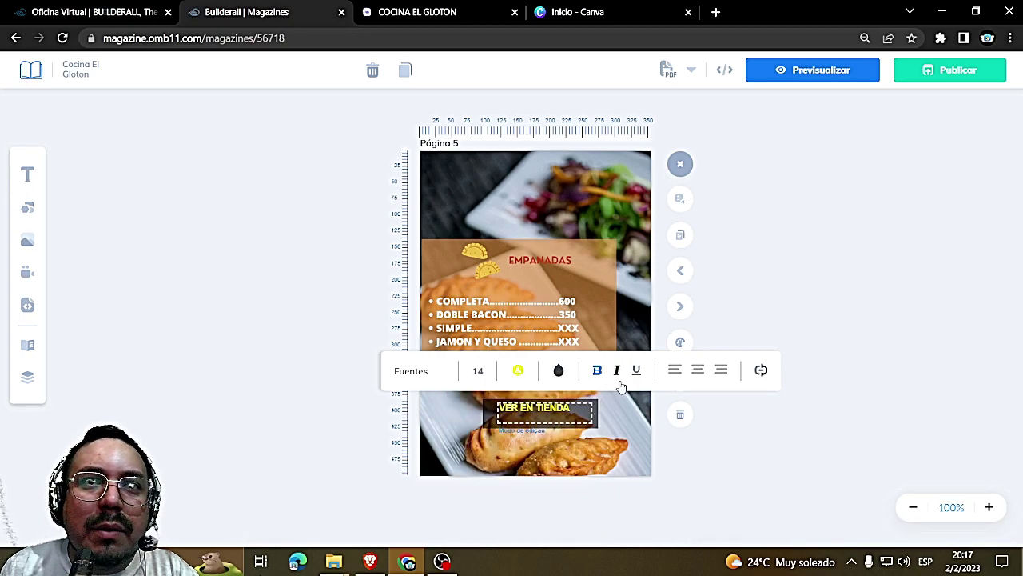
Center-align the VER EN TIENDA text and nudge its box into place inside the semi-transparent bar
left_click(568, 409)
left_click_drag(592, 409, 498, 409)
left_click(698, 370)
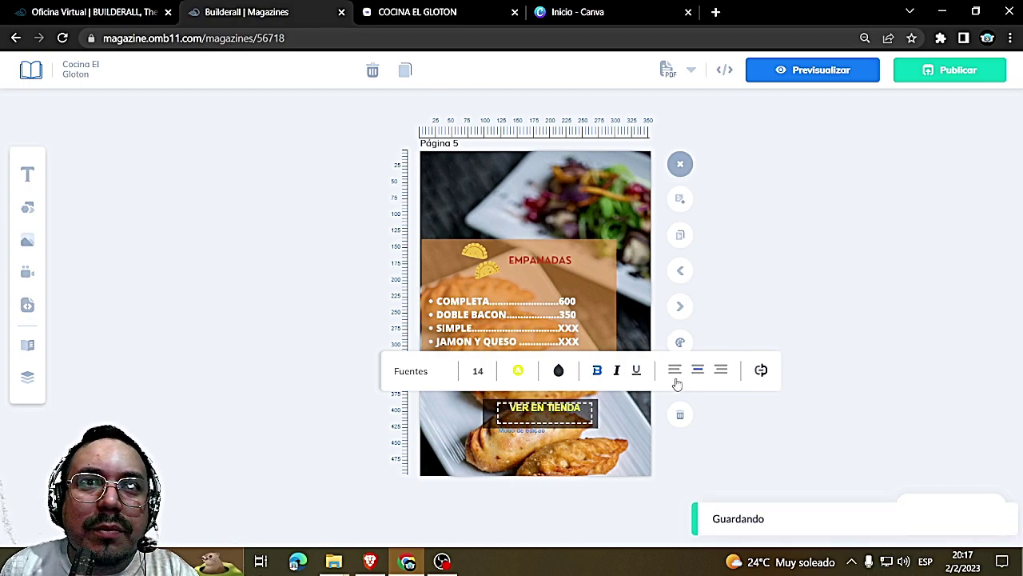
left_click(618, 425)
left_click(558, 413)
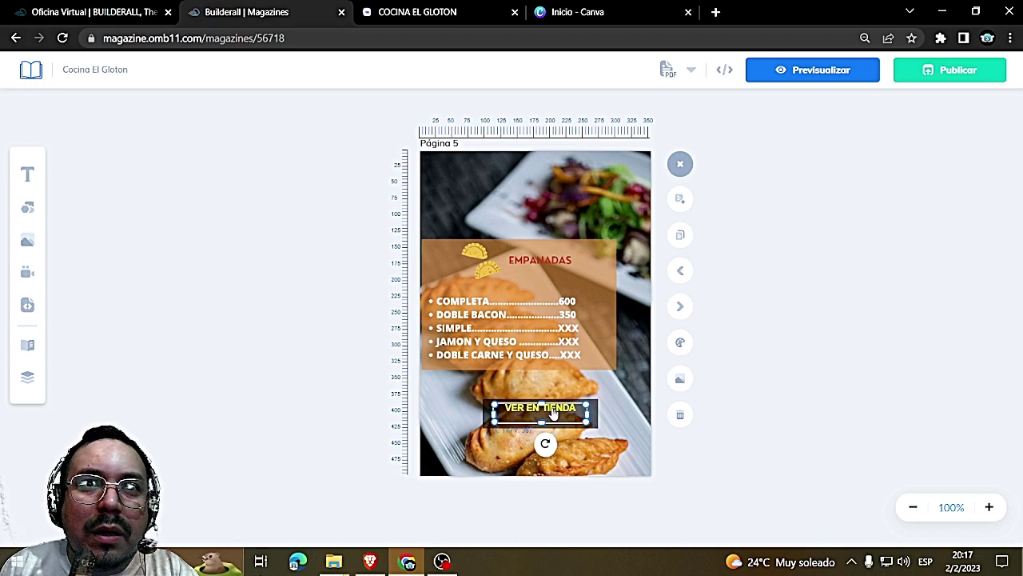
left_click(632, 429)
left_click(552, 415)
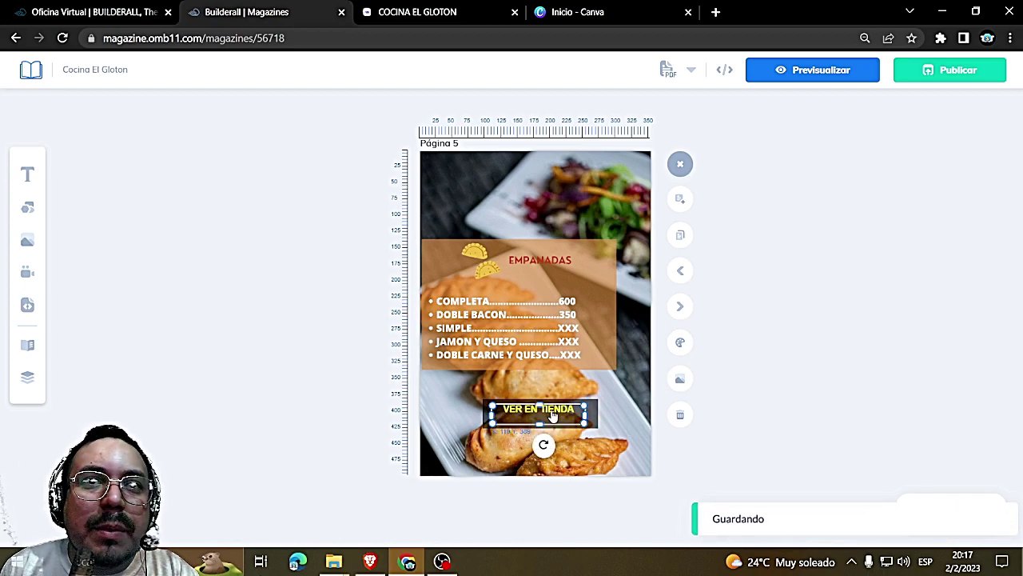
Link the VER EN TIENDA text to the copied delivery store URL and deselect the text and bar
left_click(551, 414)
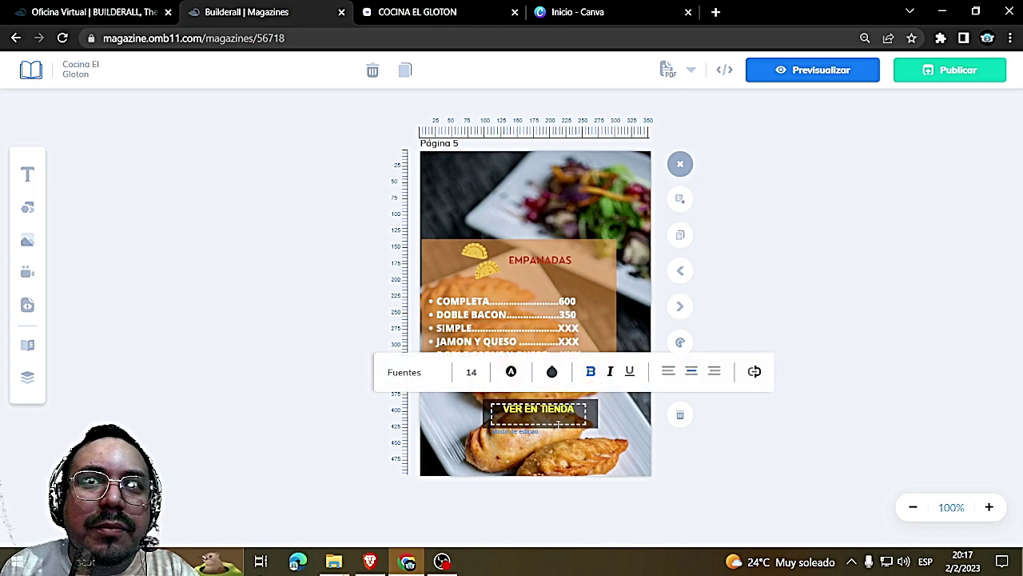
left_click(756, 373)
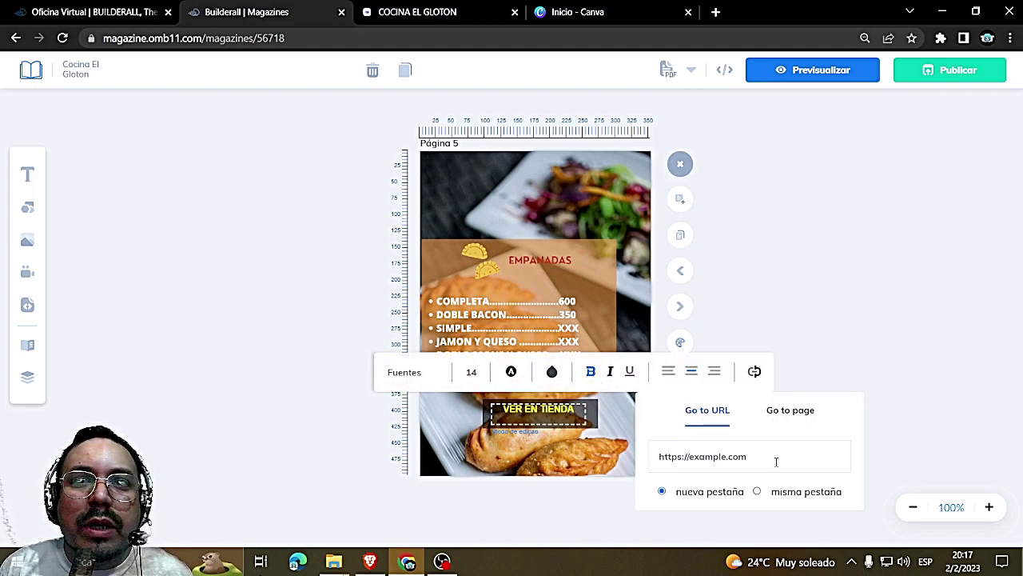
key("ctrl+v")
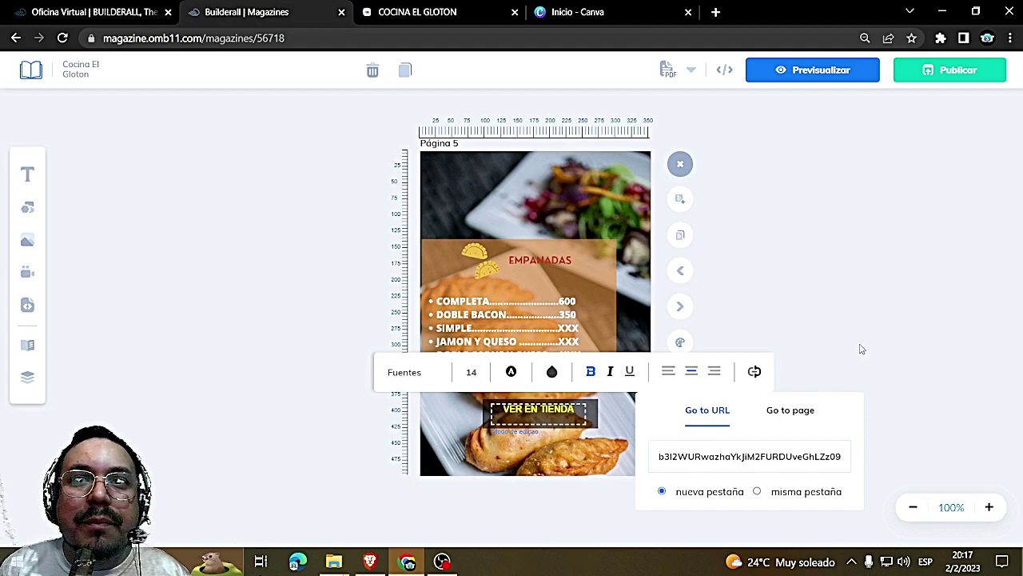
left_click(943, 404)
left_click(559, 420)
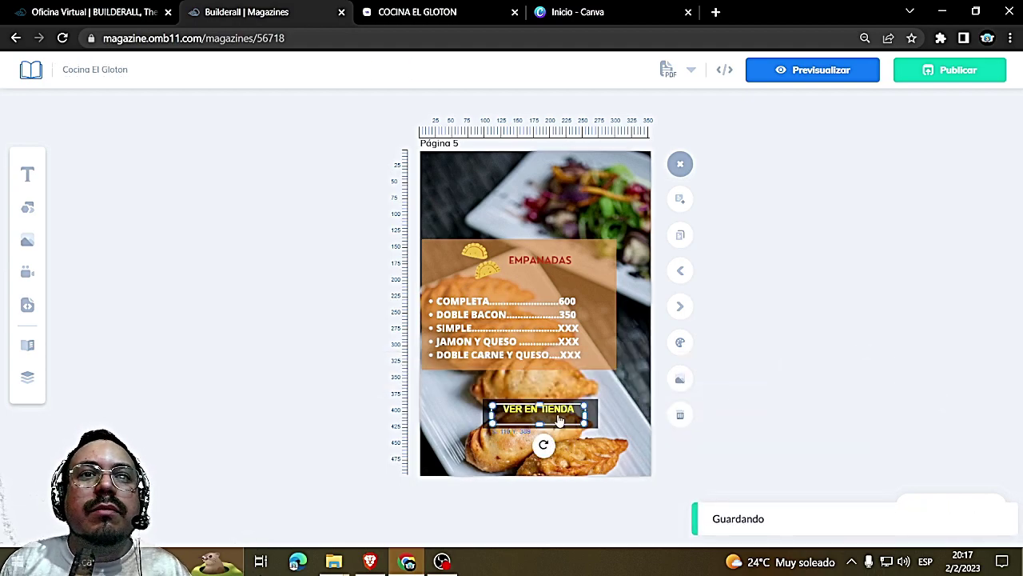
left_click(749, 362)
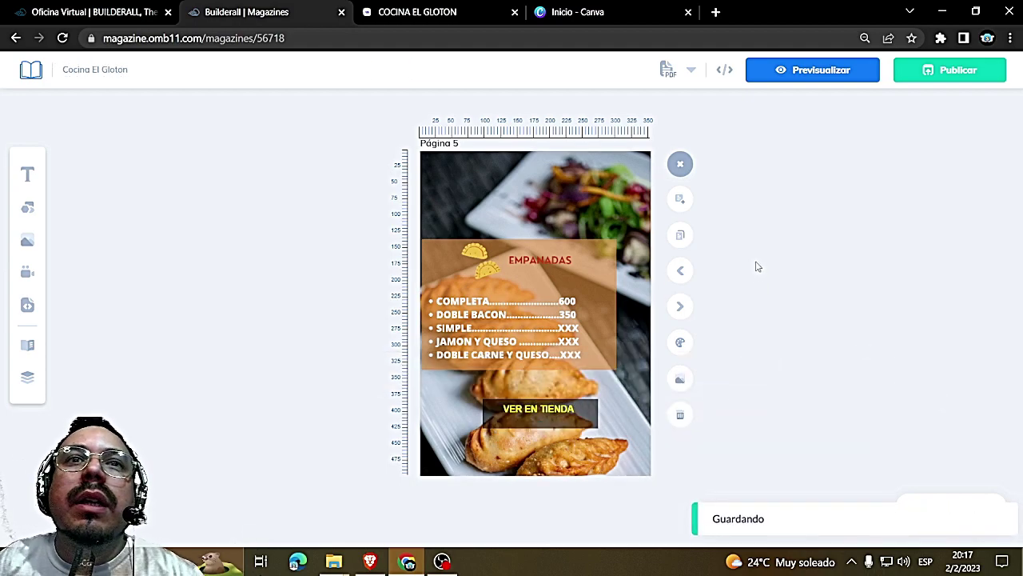
left_click(595, 399)
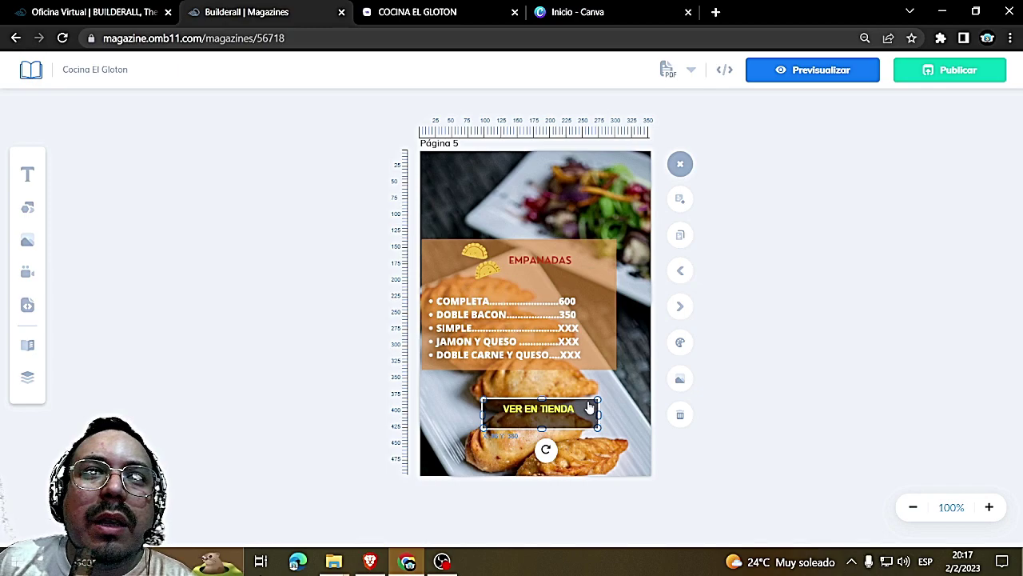
left_click(620, 378)
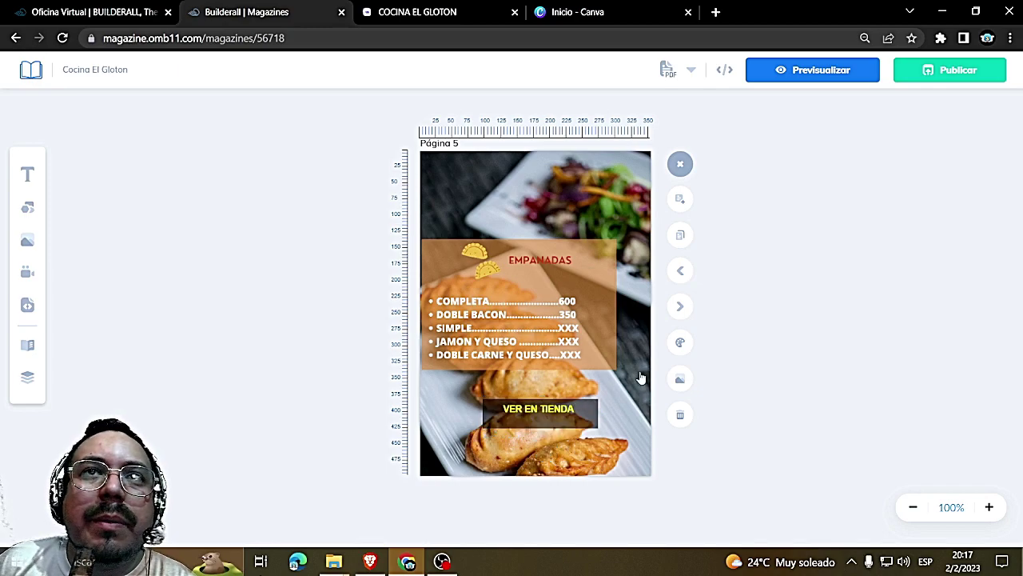
Go to Página 4 and add a square shape, flattened into a black bar below the pizza list
left_click(680, 270)
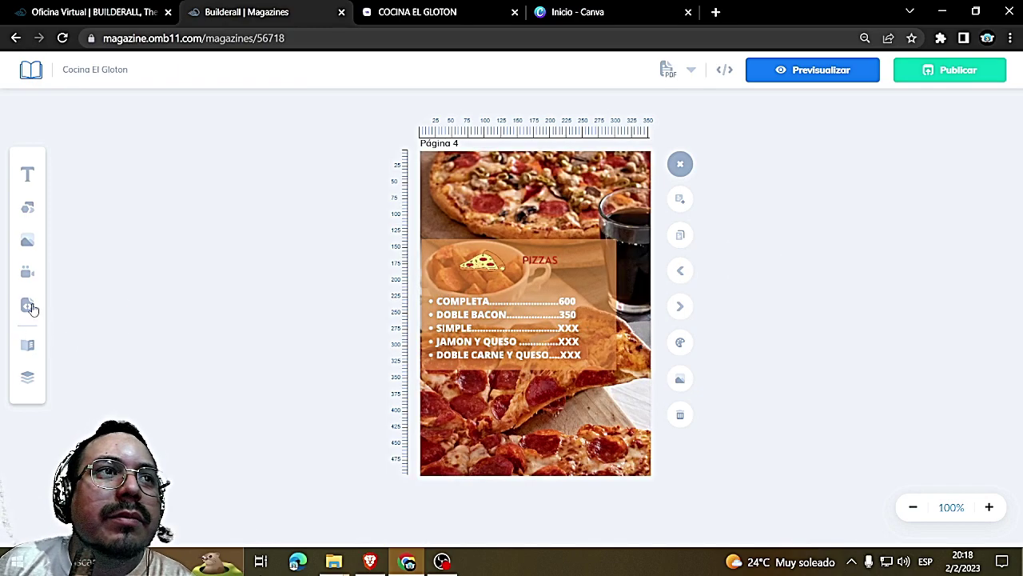
left_click(28, 211)
left_click(112, 250)
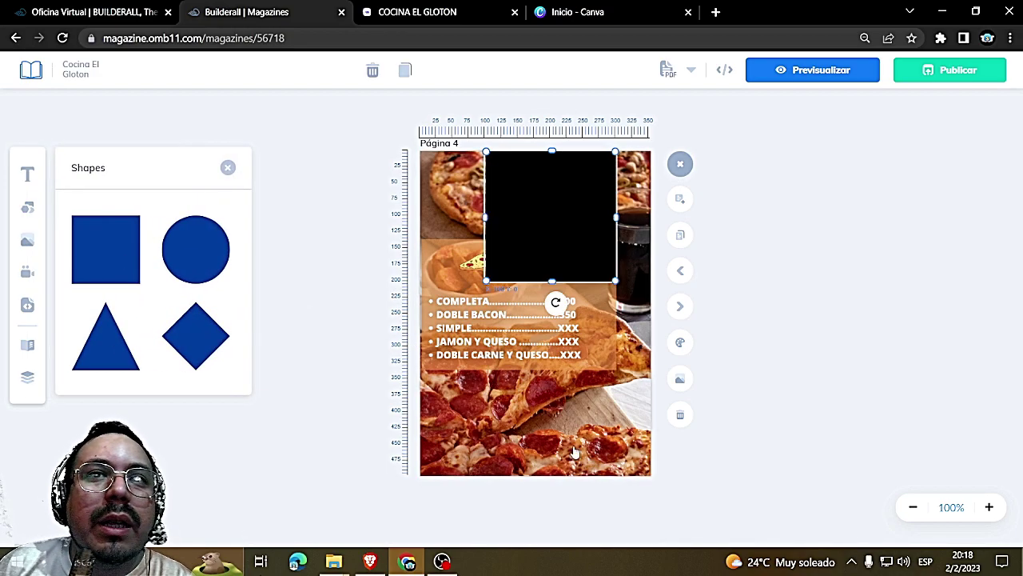
left_click_drag(554, 240, 545, 433)
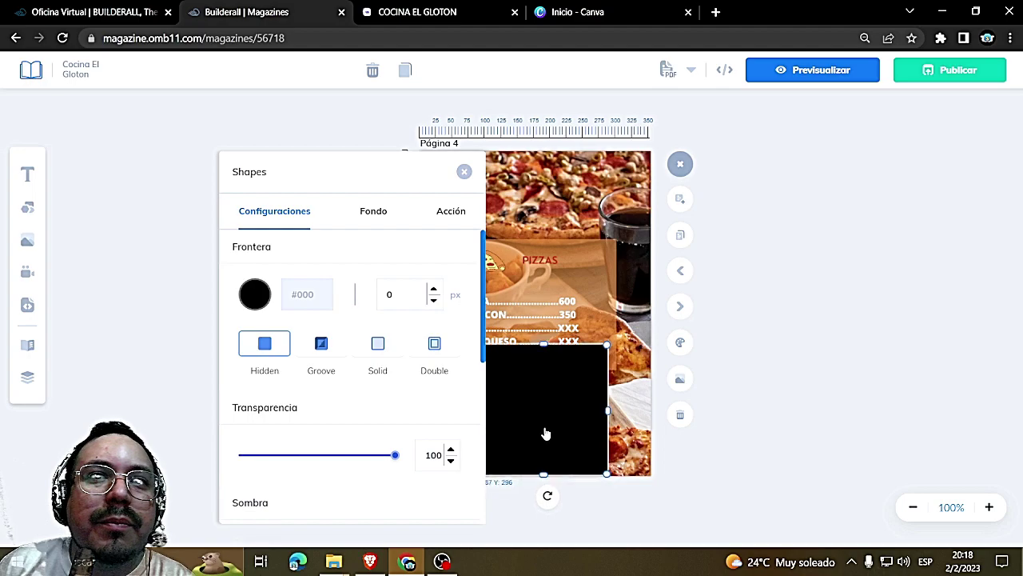
left_click_drag(543, 344, 557, 416)
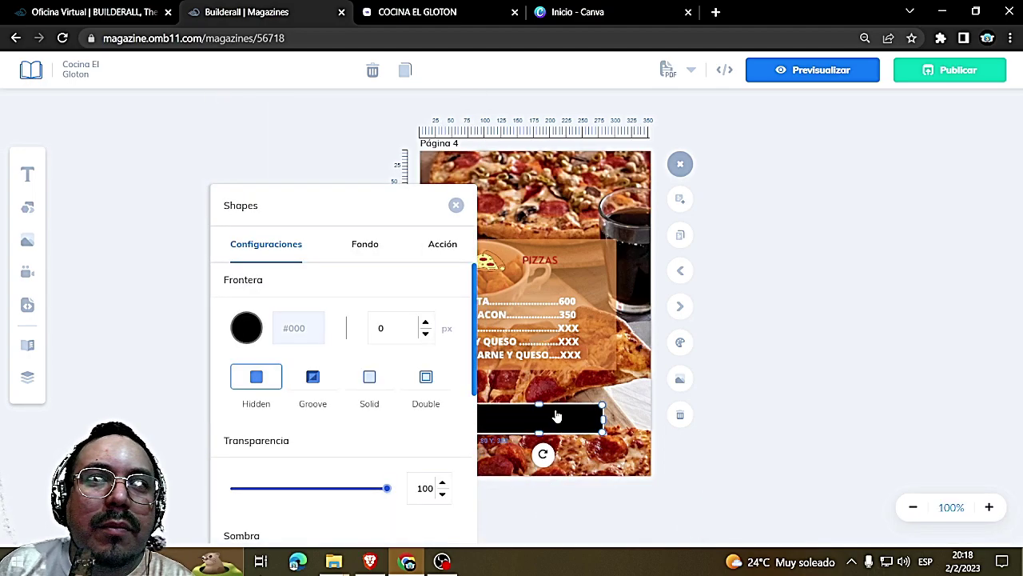
Set the transparency of the black bar on Página 4 to 47
left_click(363, 203)
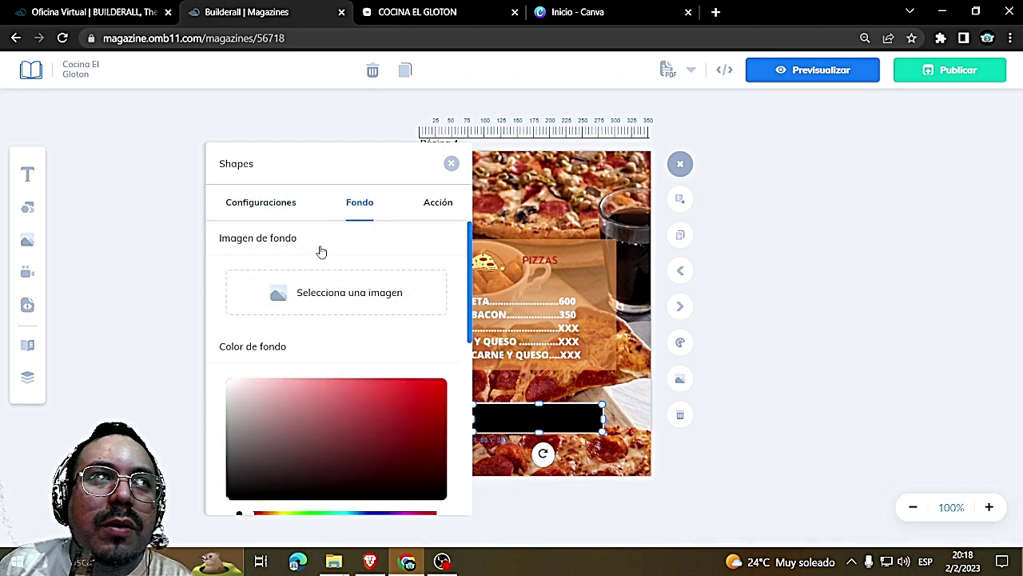
left_click(276, 207)
left_click(298, 447)
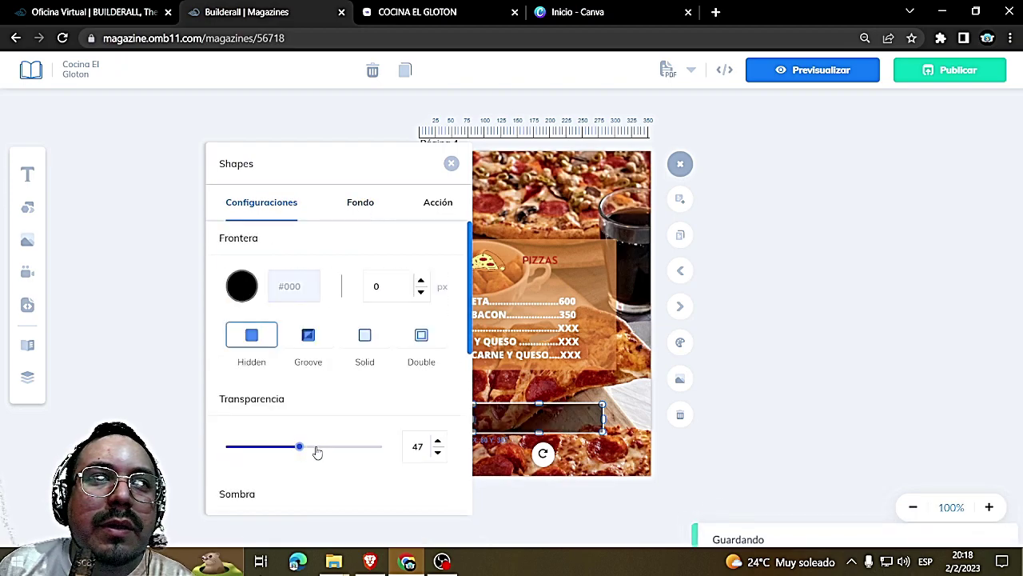
Copy the COCINA EL GLOTON delivery store URL with the Empanadas filter applied and set it as the Página 4 bar's link in the magazine editor
left_click(431, 201)
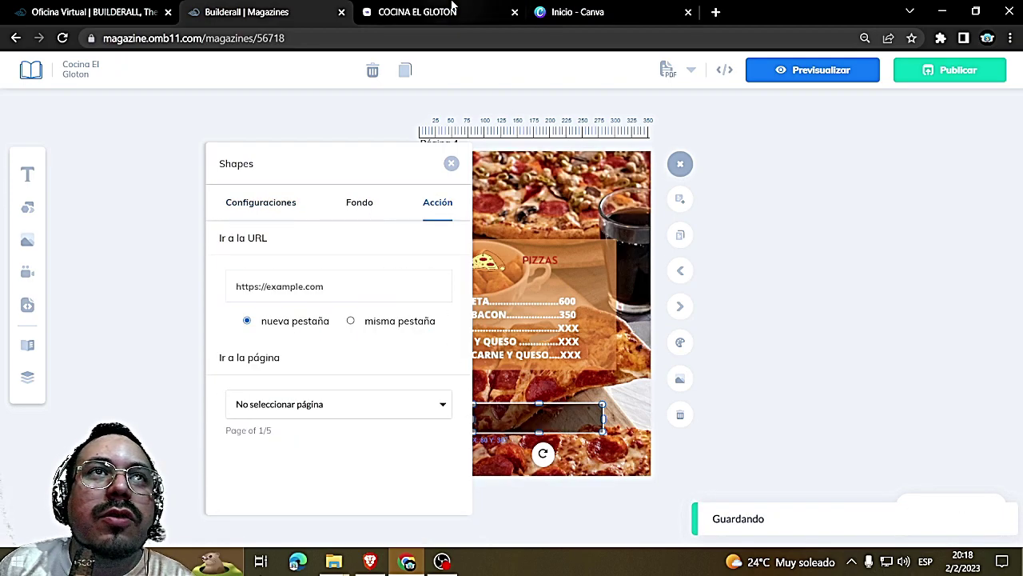
left_click(448, 11)
left_click(177, 292)
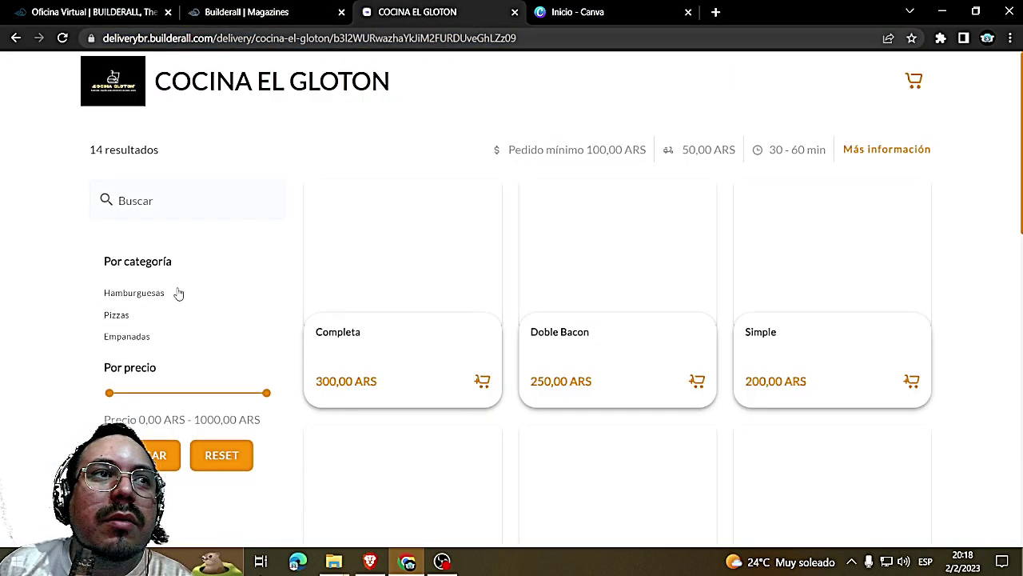
left_click(121, 331)
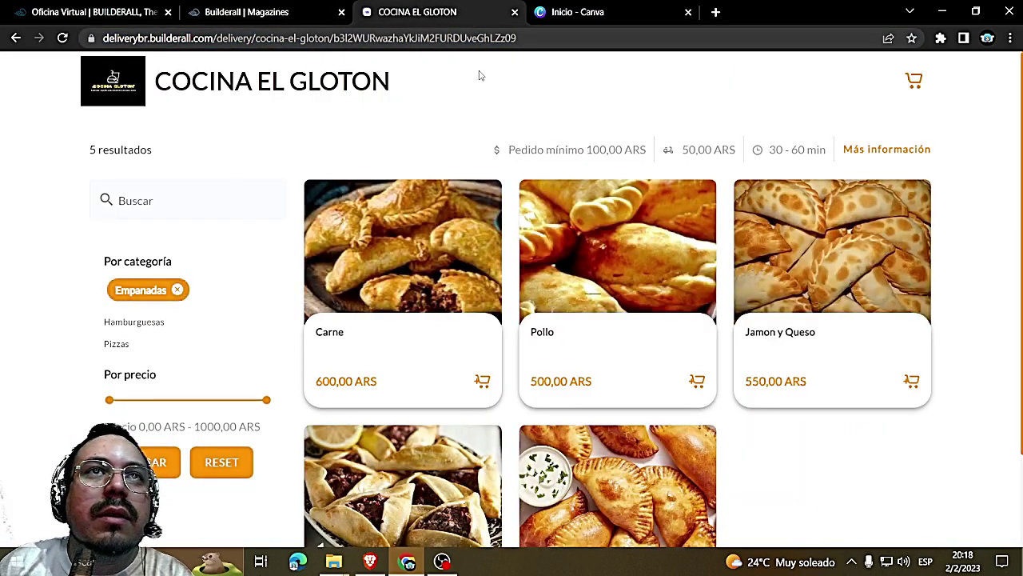
left_click(560, 36)
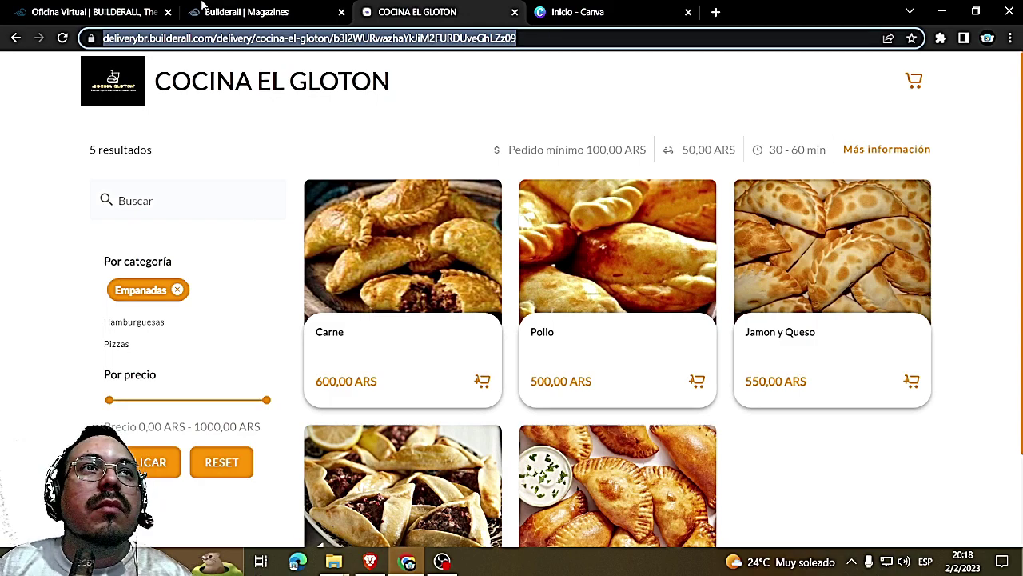
left_click(240, 12)
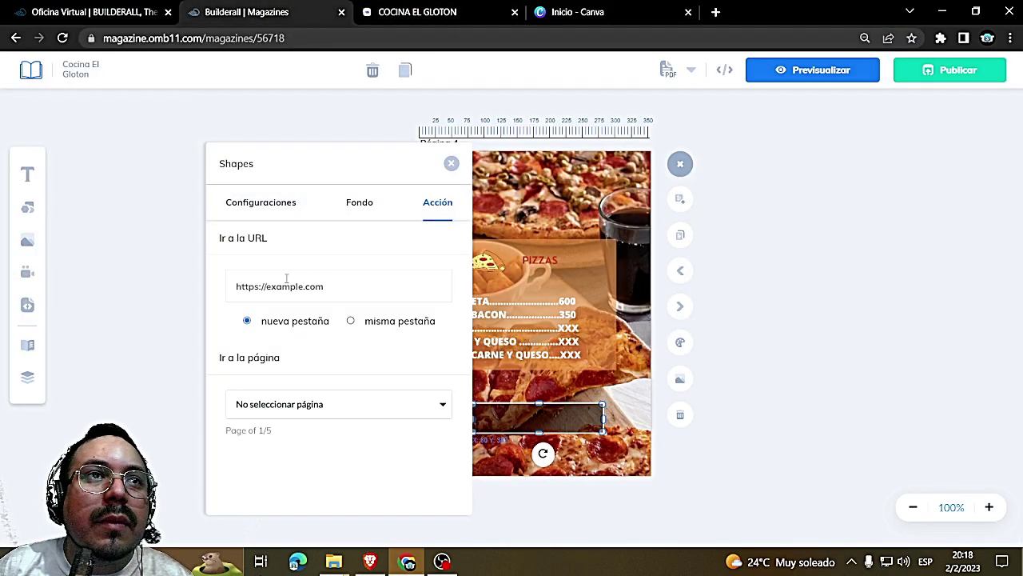
key("ctrl+v")
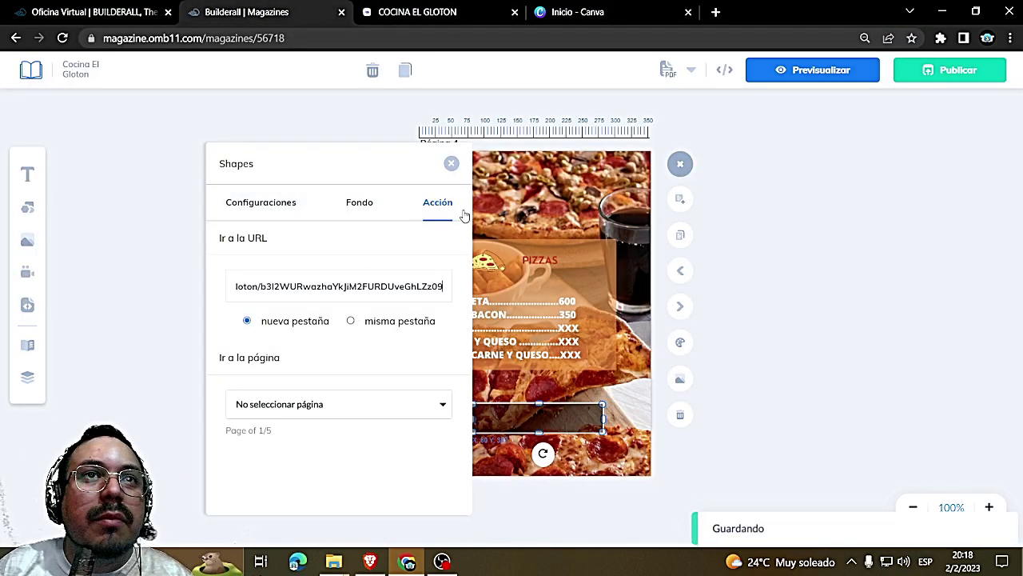
Add a text box over the black bar on Página 4 and replace its placeholder text with VER EN TIENDA
left_click(450, 163)
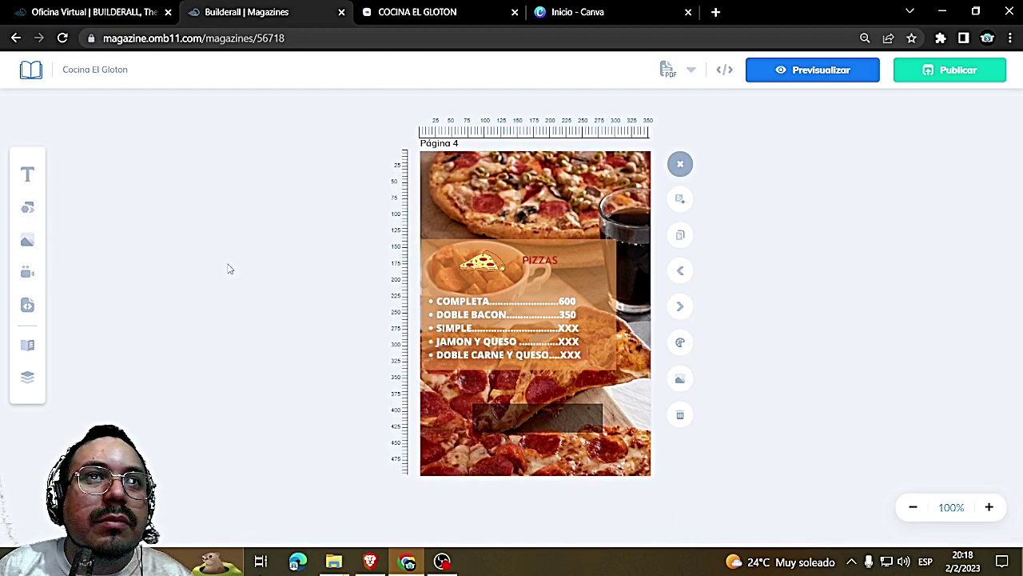
left_click(24, 173)
left_click_drag(559, 249, 548, 438)
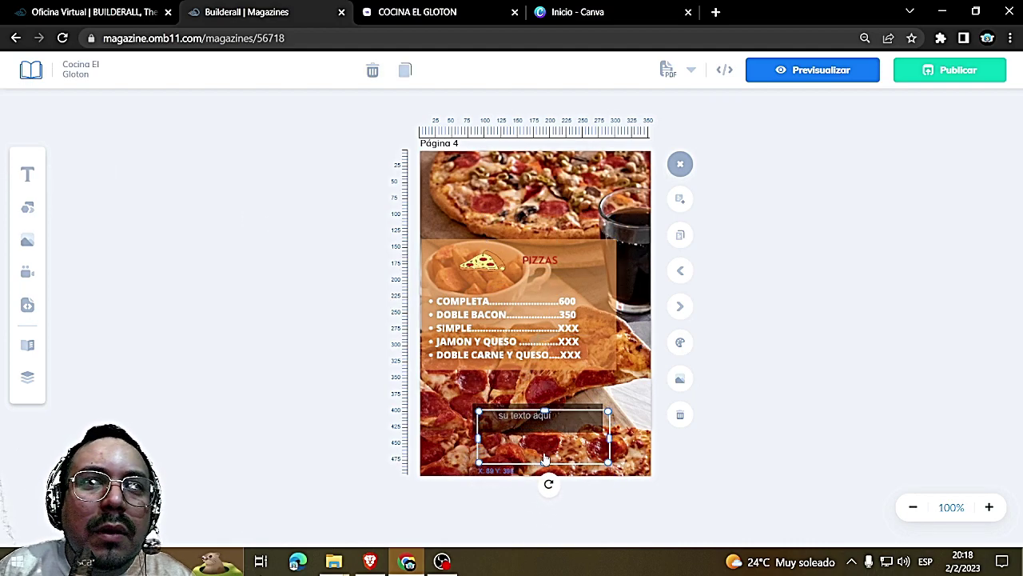
double_click(544, 423)
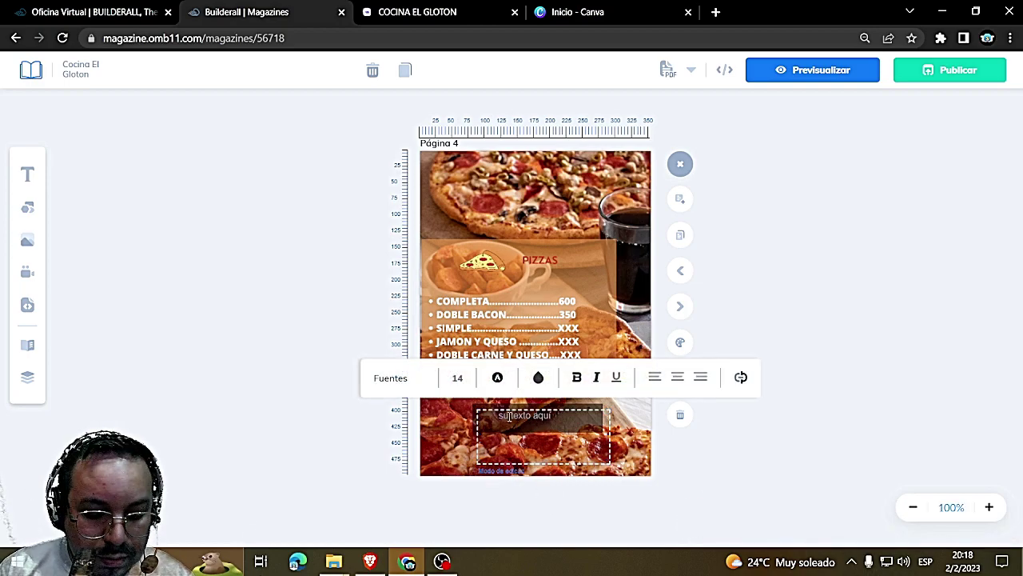
key("ctrl+a")
type("Ver E")
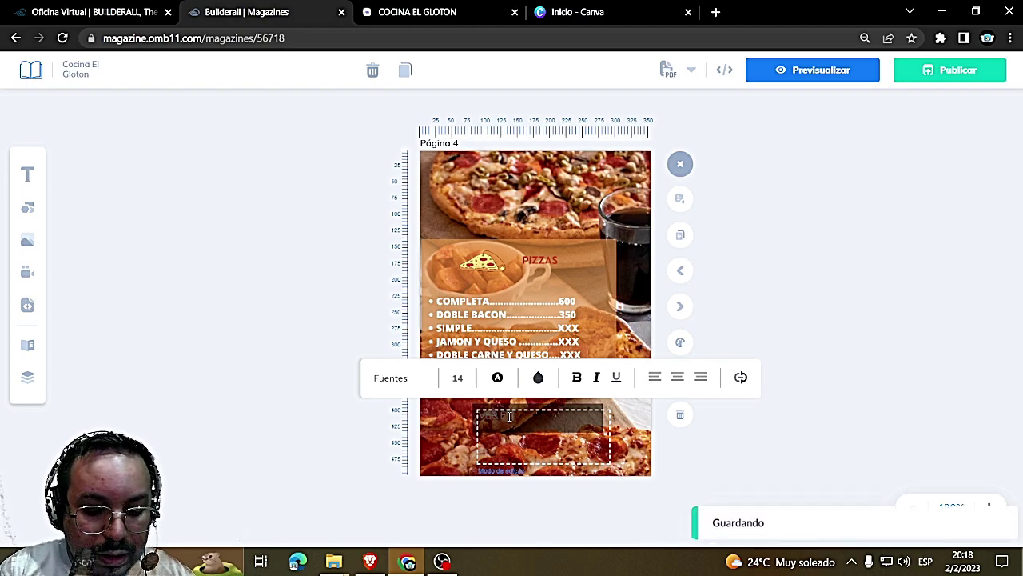
type("l M")
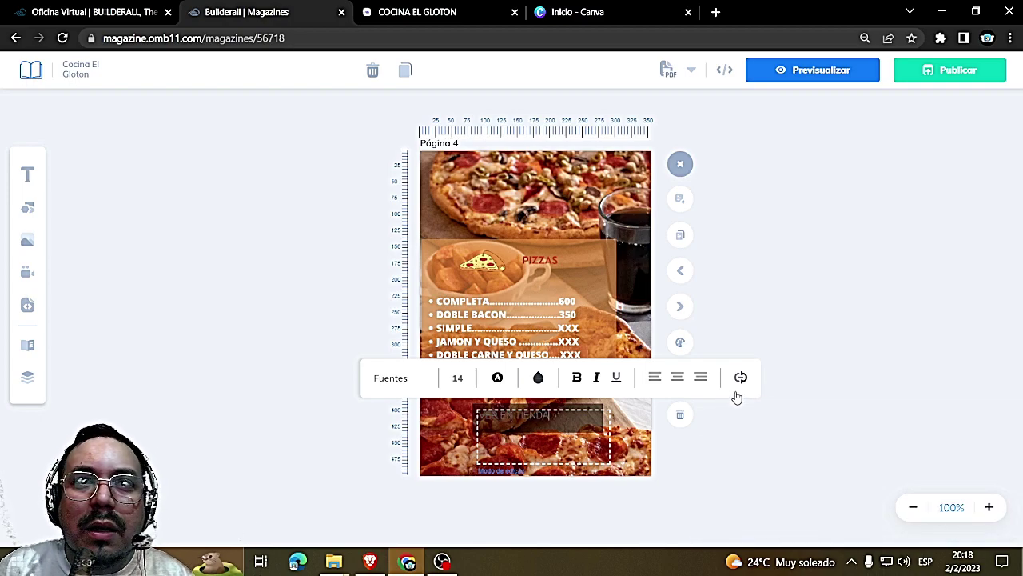
Link the VER EN TIENDA text on Página 4 to the copied delivery store URL
left_click(741, 378)
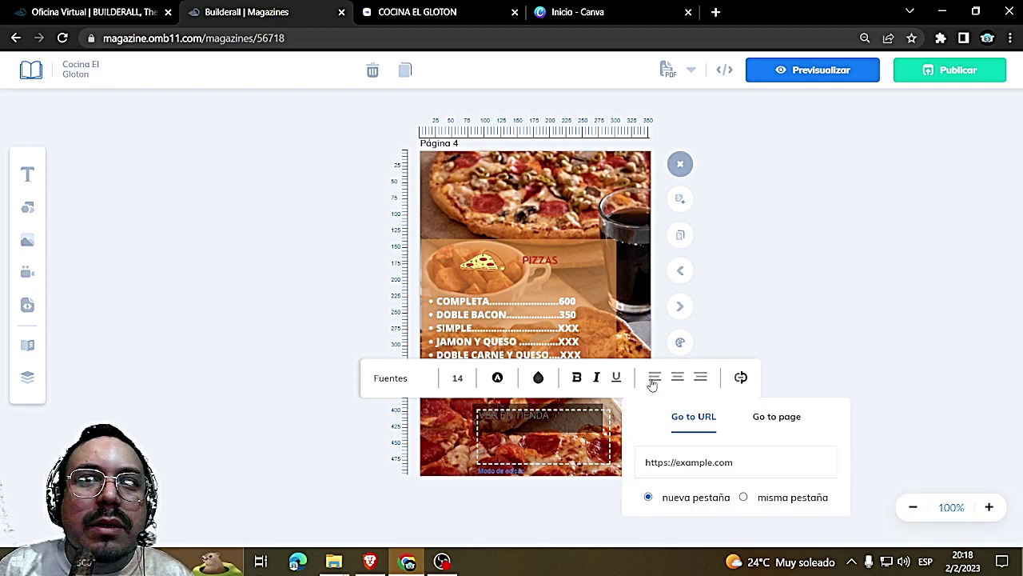
left_click(749, 458)
key("ctrl+v")
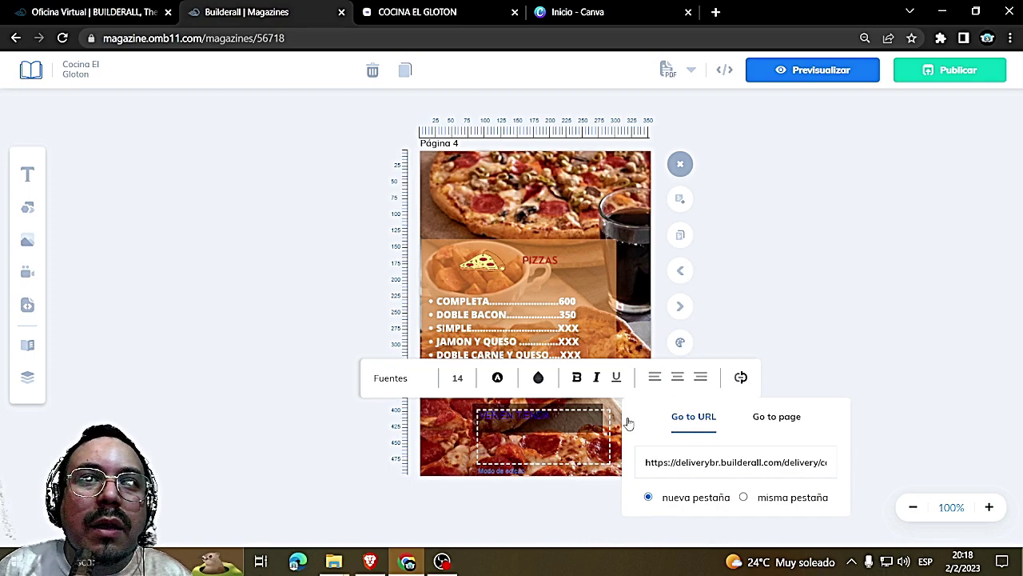
left_click(544, 415)
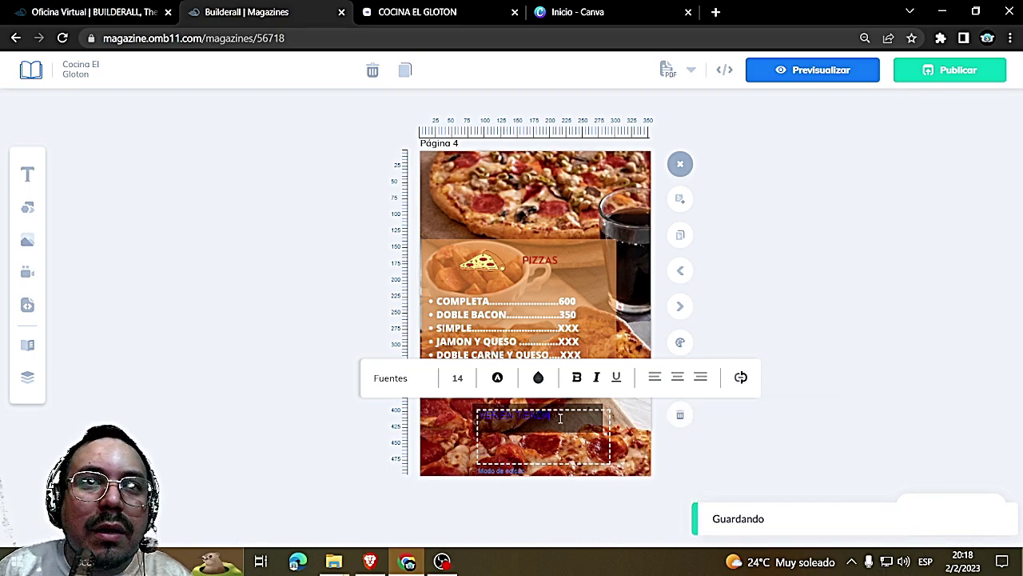
Format the VER EN TIENDA text on Página 4 as bold, centered and bright yellow
left_click_drag(561, 418, 478, 416)
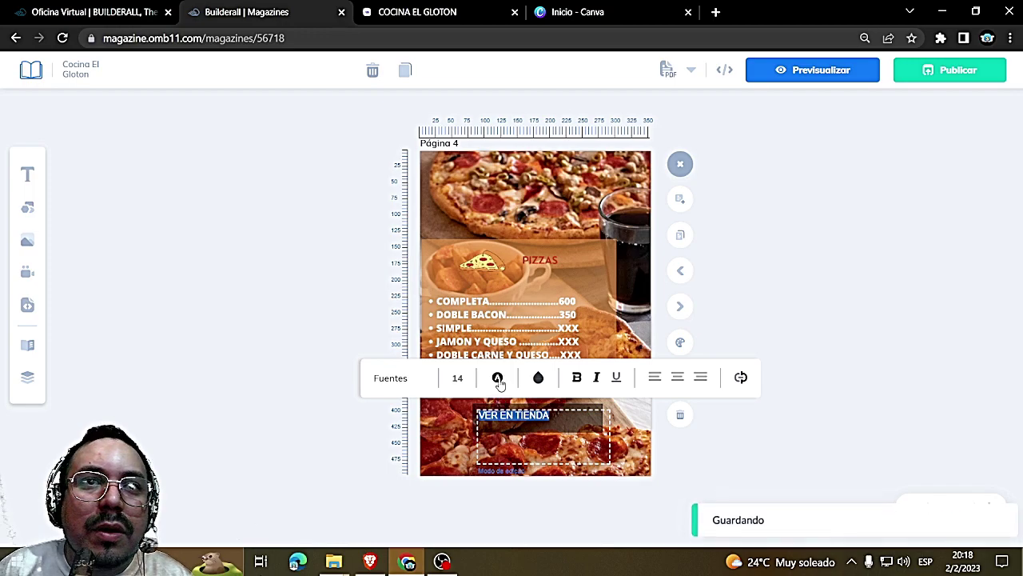
left_click(497, 379)
left_click(469, 494)
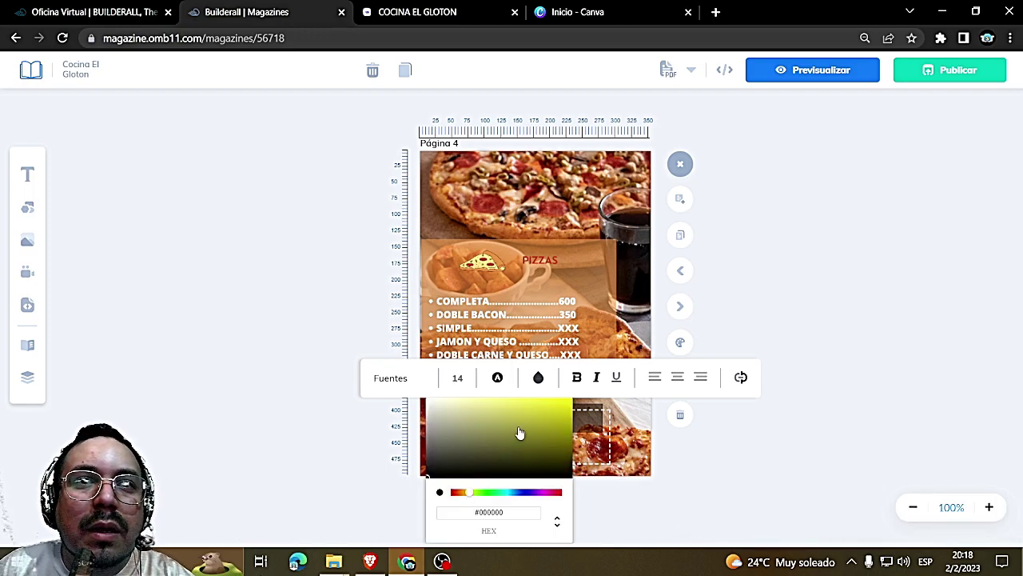
left_click(577, 385)
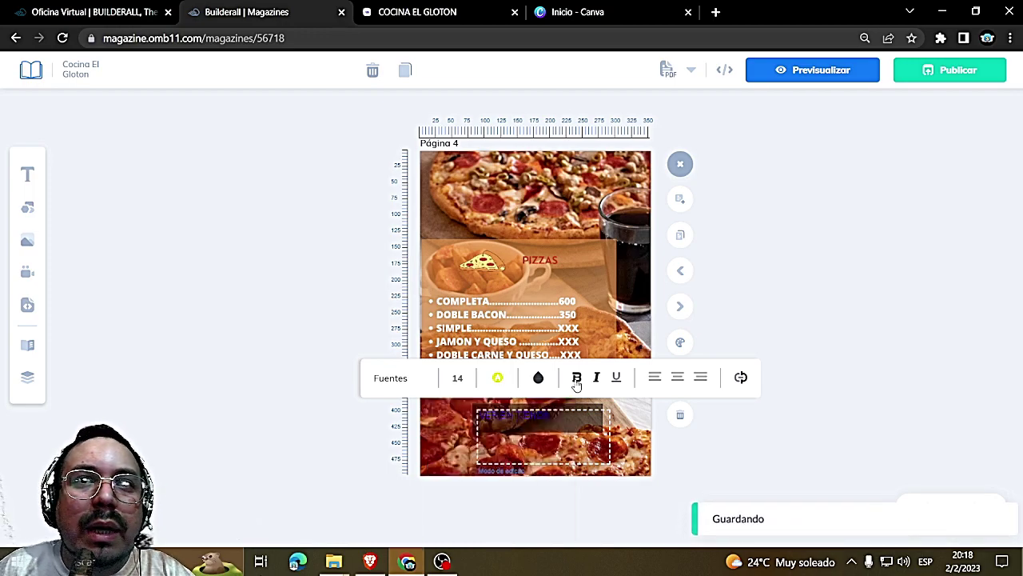
left_click(677, 379)
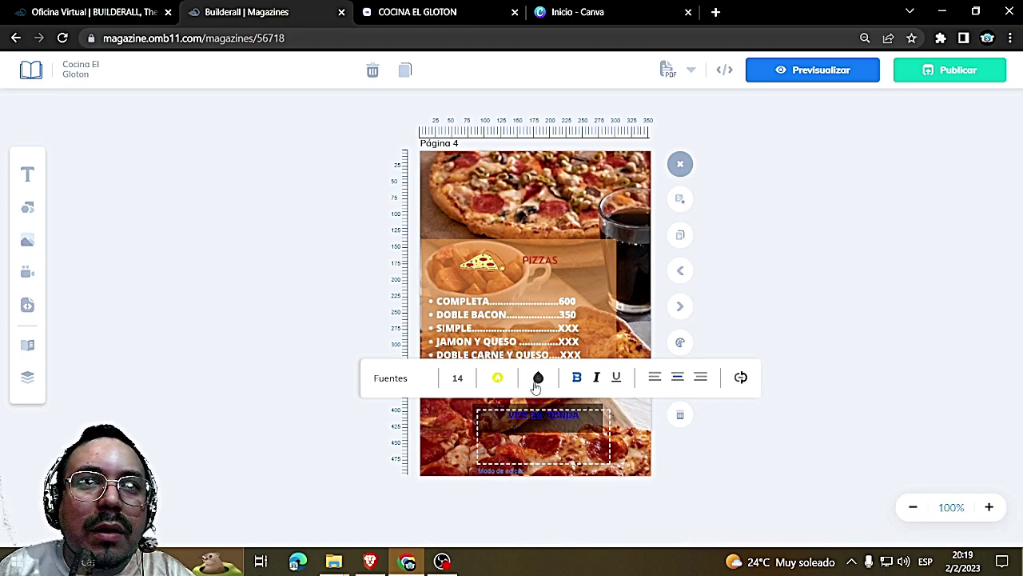
left_click(498, 378)
left_click_drag(560, 409, 567, 405)
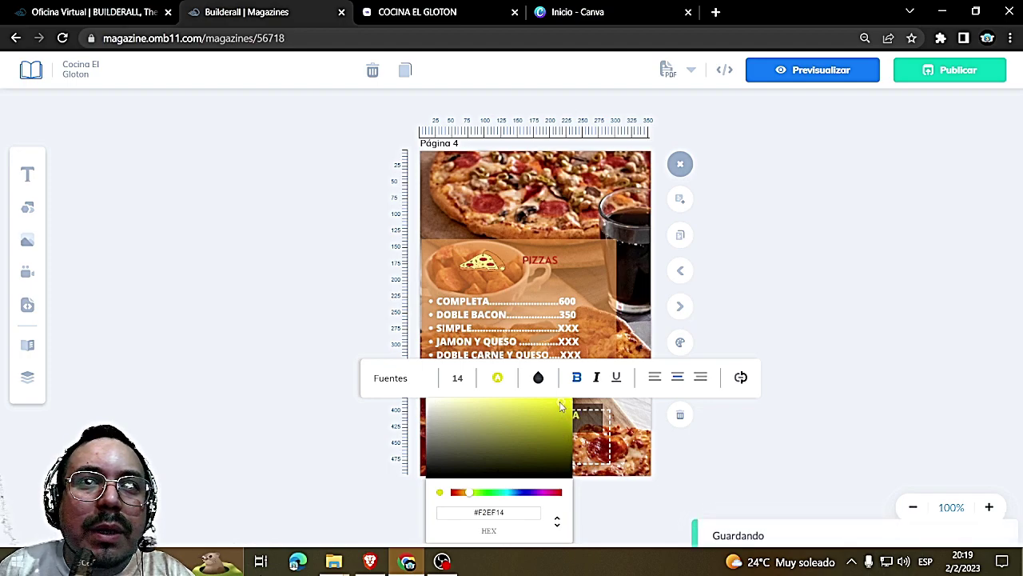
left_click(631, 422)
Shrink the VER EN TIENDA text box and align it inside the black bar on Página 4
left_click_drag(544, 460, 534, 459)
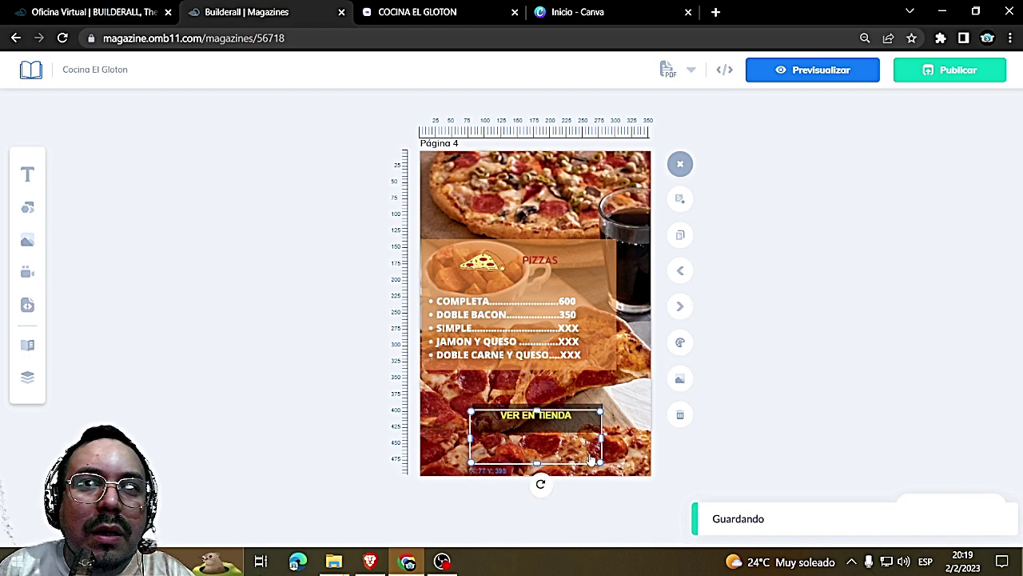
left_click_drag(537, 463, 563, 424)
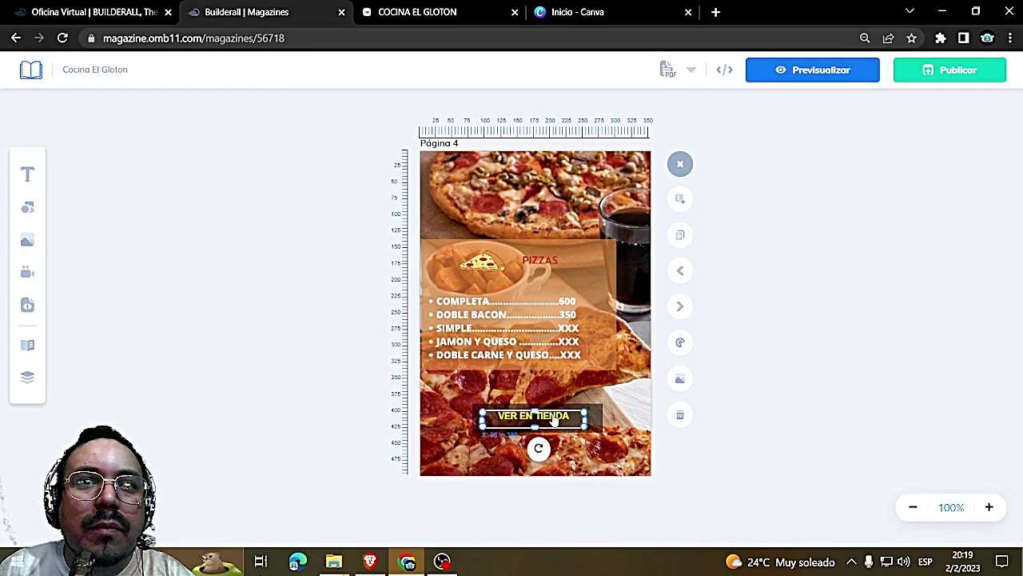
left_click_drag(555, 419, 557, 421)
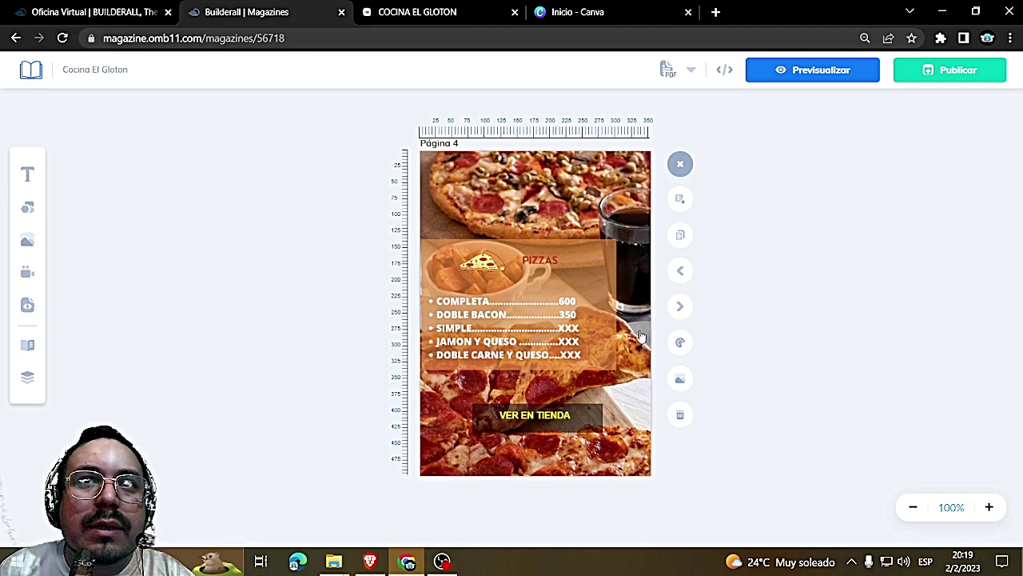
Go to Página 3, copy the COCINA EL GLOTON store URL with the Hamburguesas filter applied, and return to the magazine editor
left_click(677, 274)
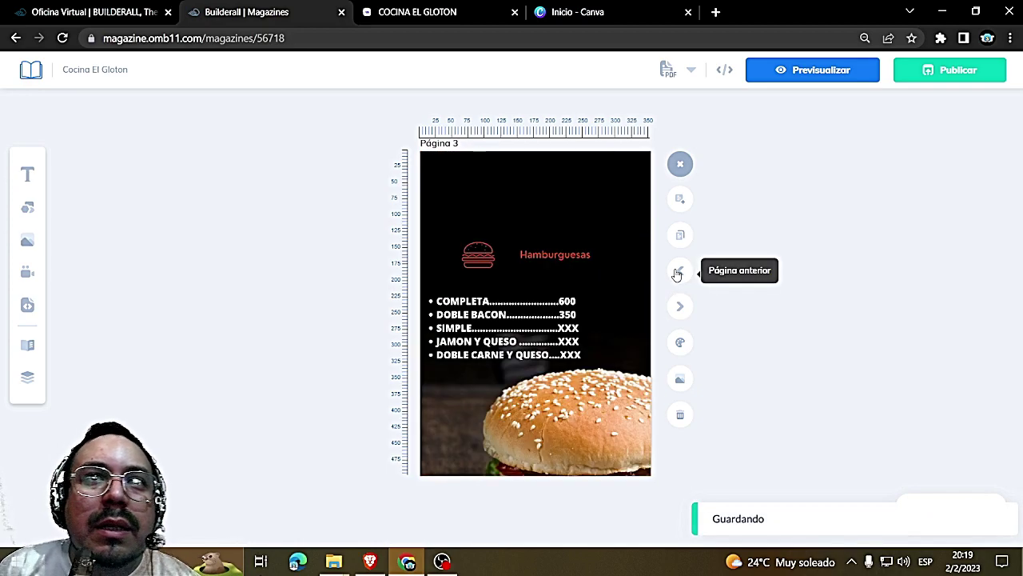
left_click(572, 11)
left_click(435, 8)
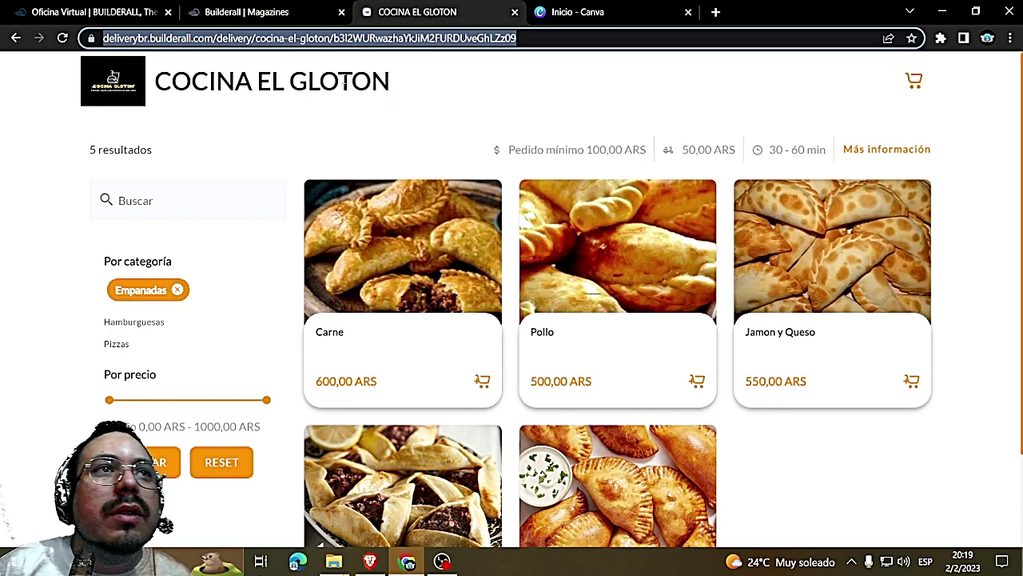
left_click(178, 290)
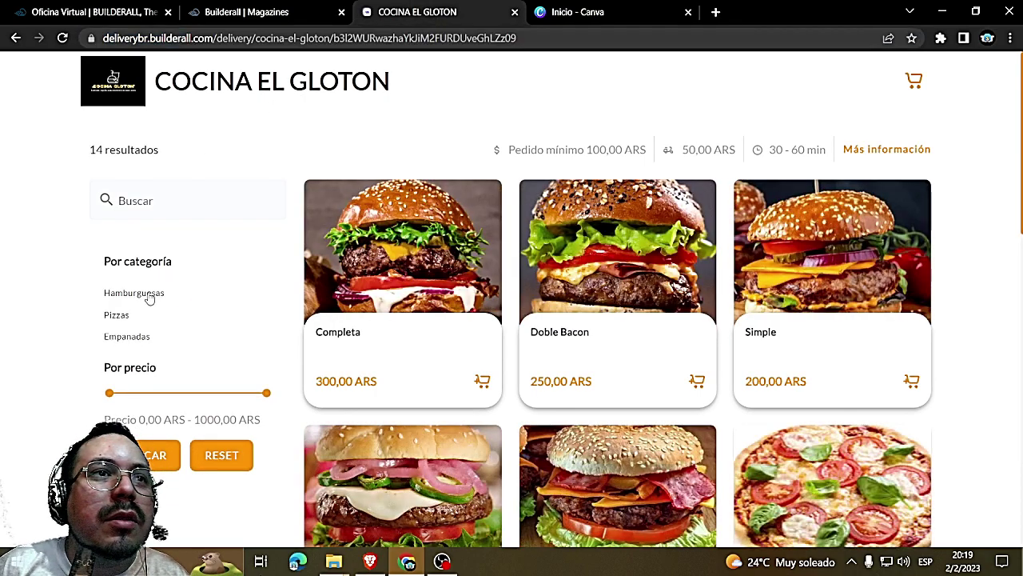
left_click(148, 292)
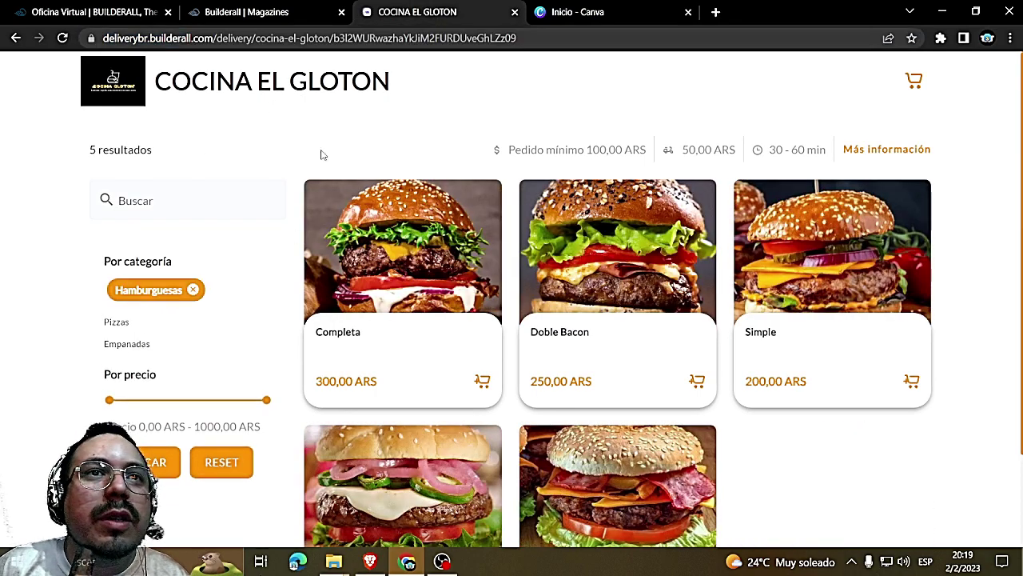
left_click(527, 37)
left_click(256, 12)
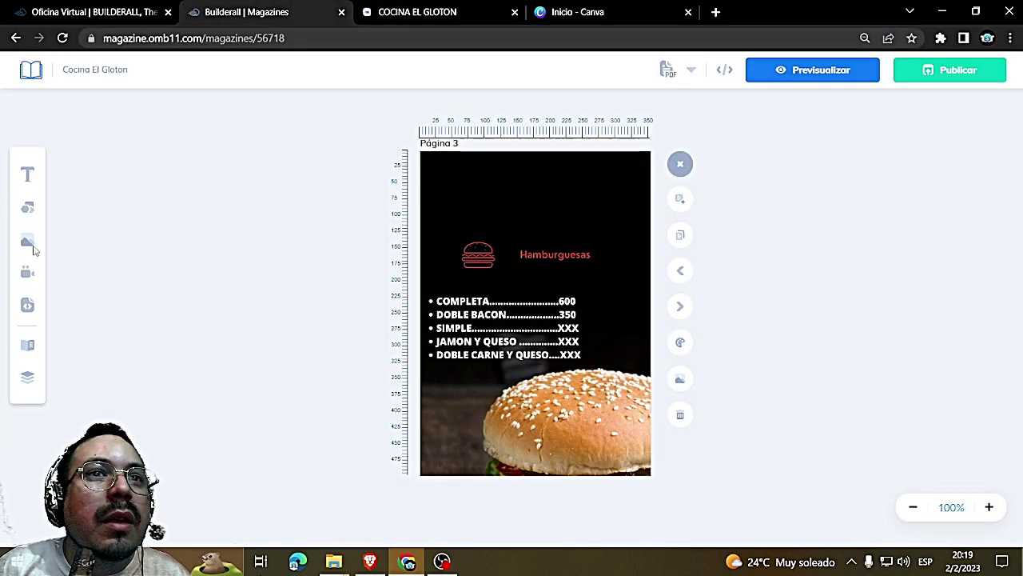
left_click(27, 244)
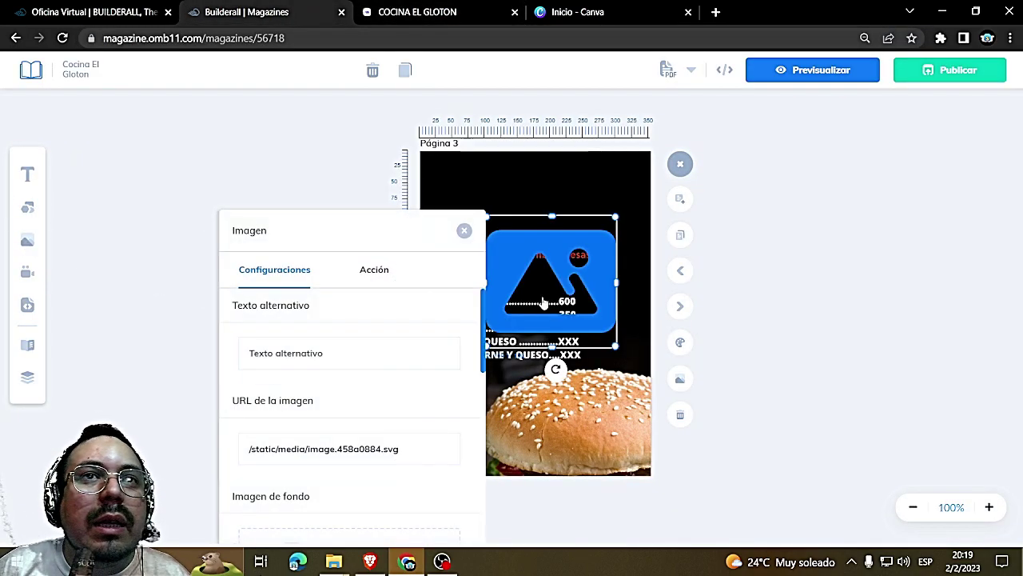
key("Delete")
left_click(644, 332)
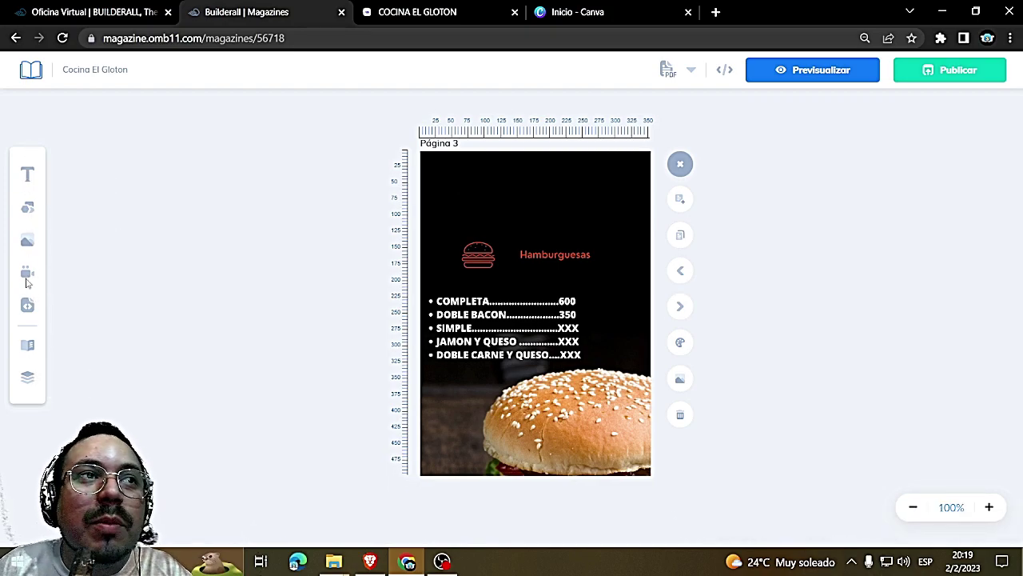
Add a black square to Página 3, set its transparency to 47 and flatten it into a bar over the burger
left_click(27, 208)
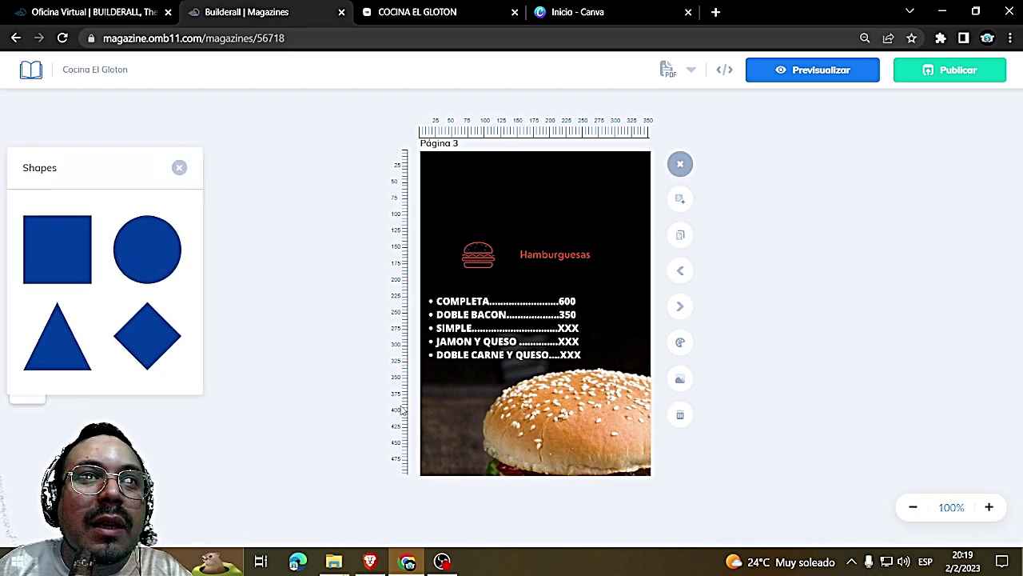
left_click(78, 244)
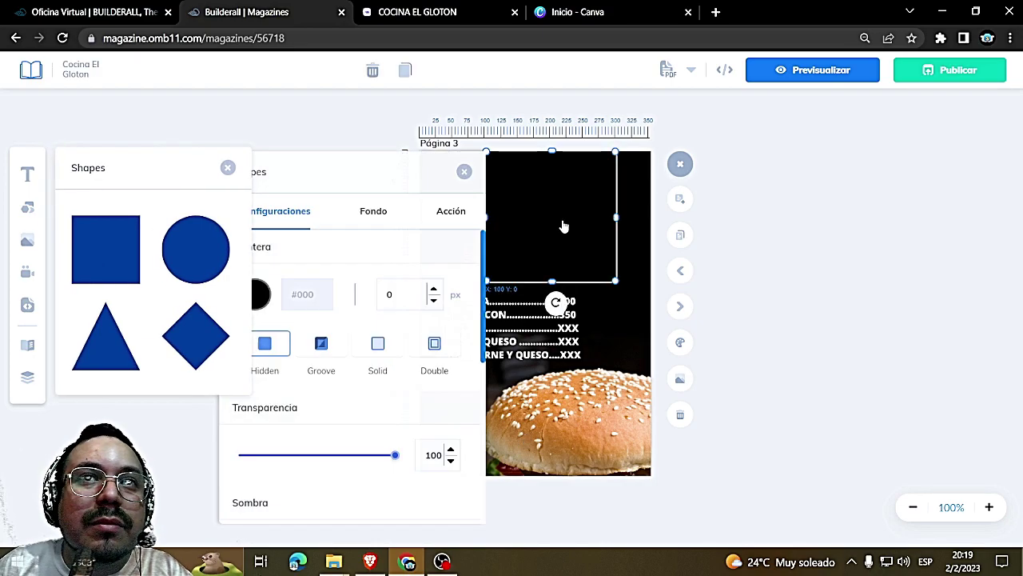
left_click_drag(565, 240, 539, 377)
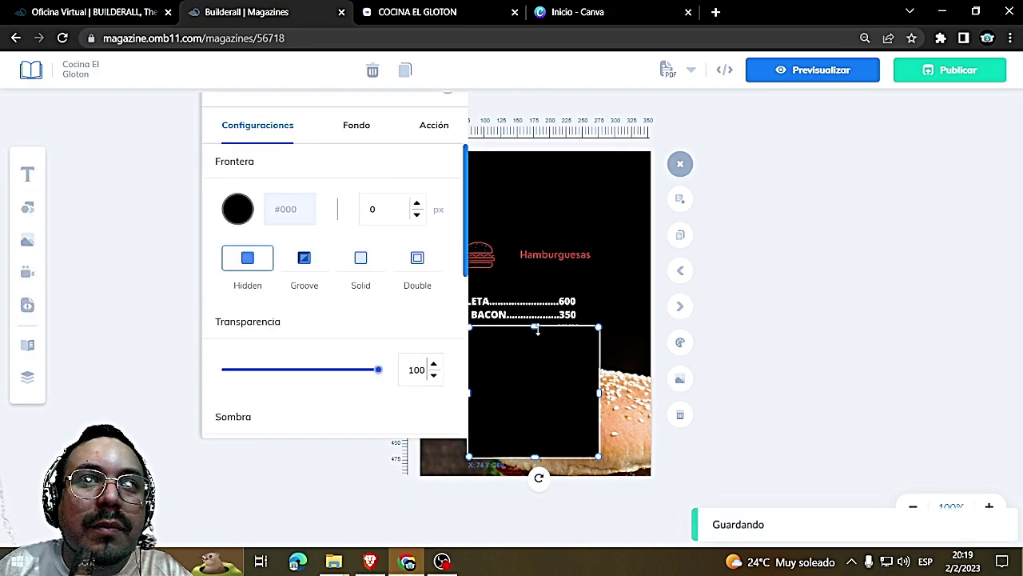
left_click(294, 380)
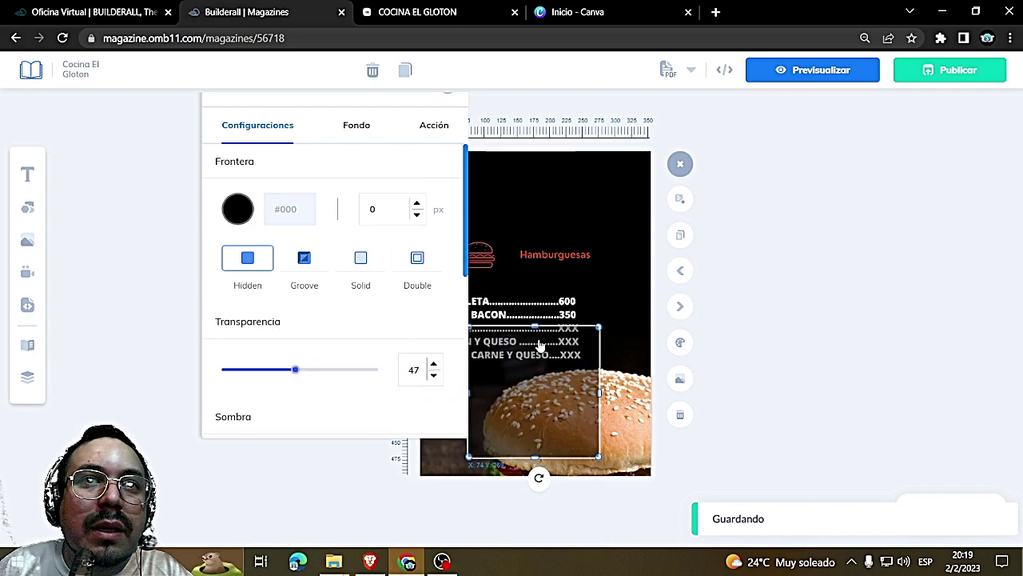
left_click_drag(534, 328, 534, 422)
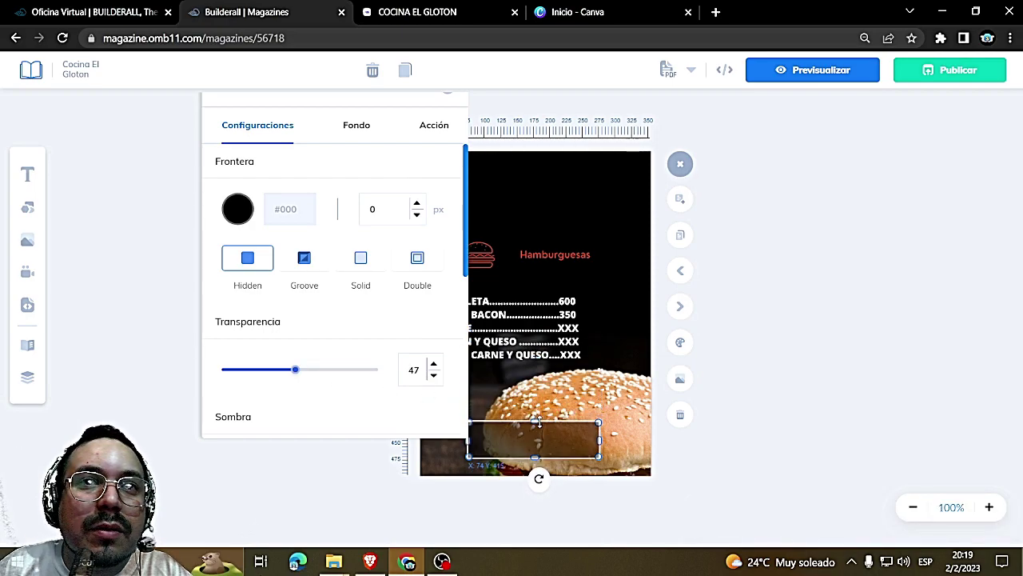
Link the Página 3 bar to the copied store URL and move the bar up slightly toward the burger list
left_click(435, 224)
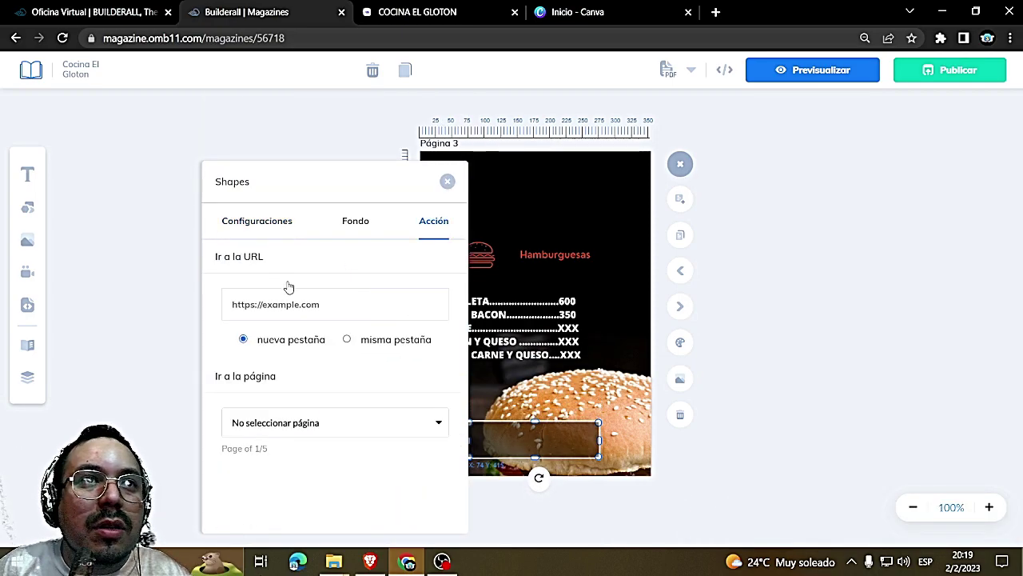
key("ctrl+v")
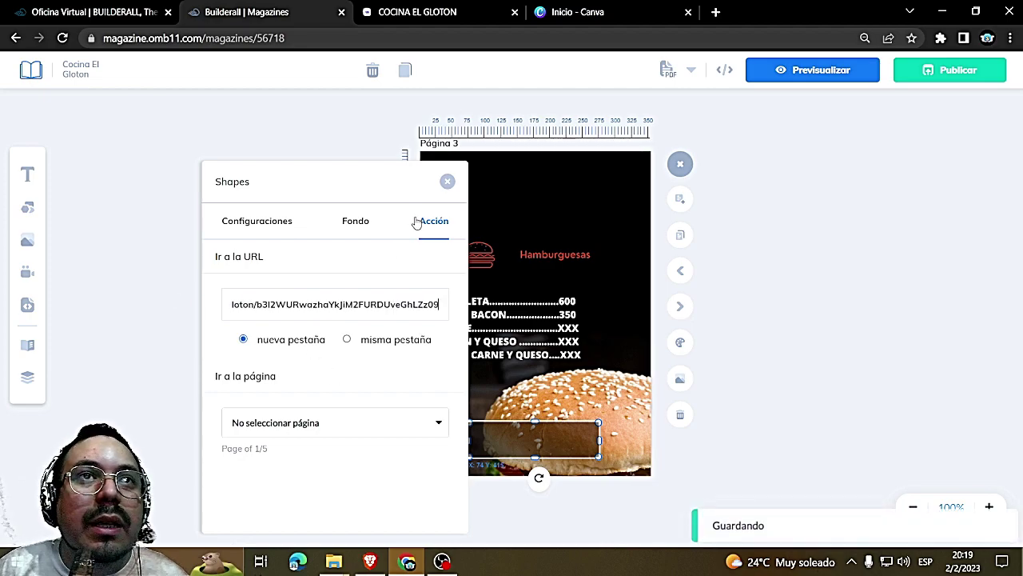
left_click(447, 185)
left_click(534, 438)
left_click_drag(534, 438, 529, 416)
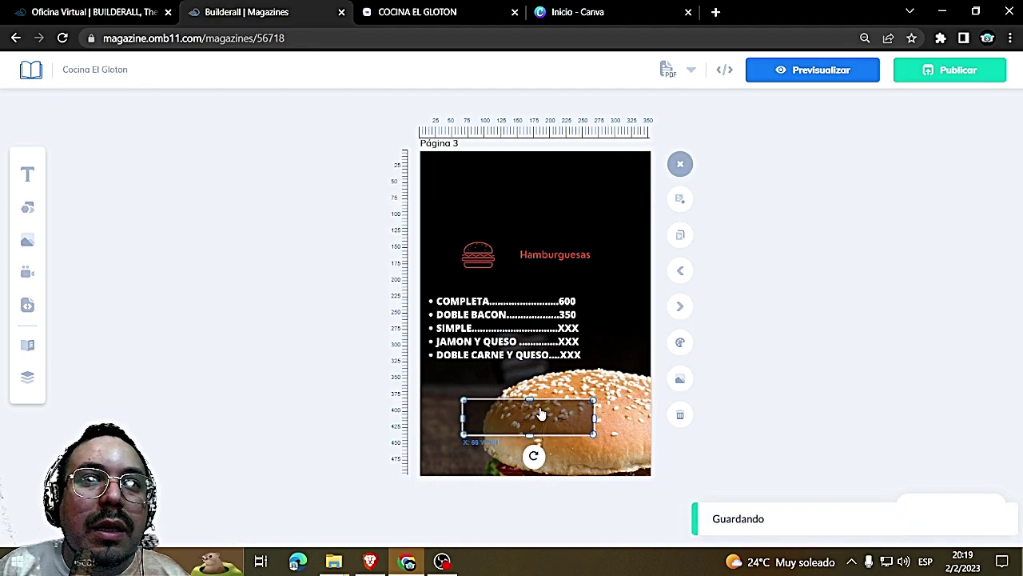
Add a text box to Página 3, place it over the dark bar on the burger and replace its placeholder with VER EN TIENDA
left_click(27, 174)
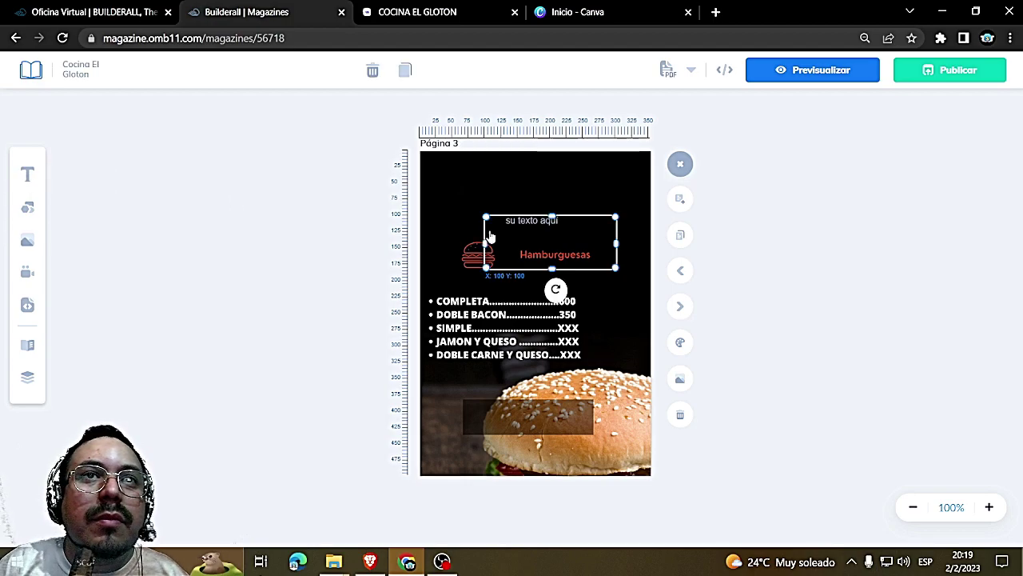
left_click_drag(543, 241, 547, 421)
double_click(546, 421)
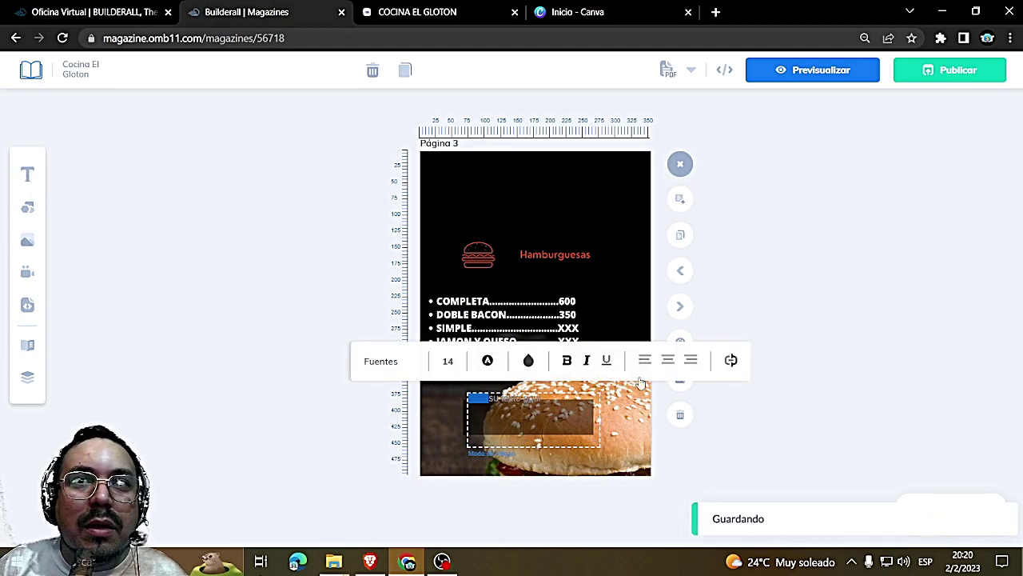
left_click(489, 402)
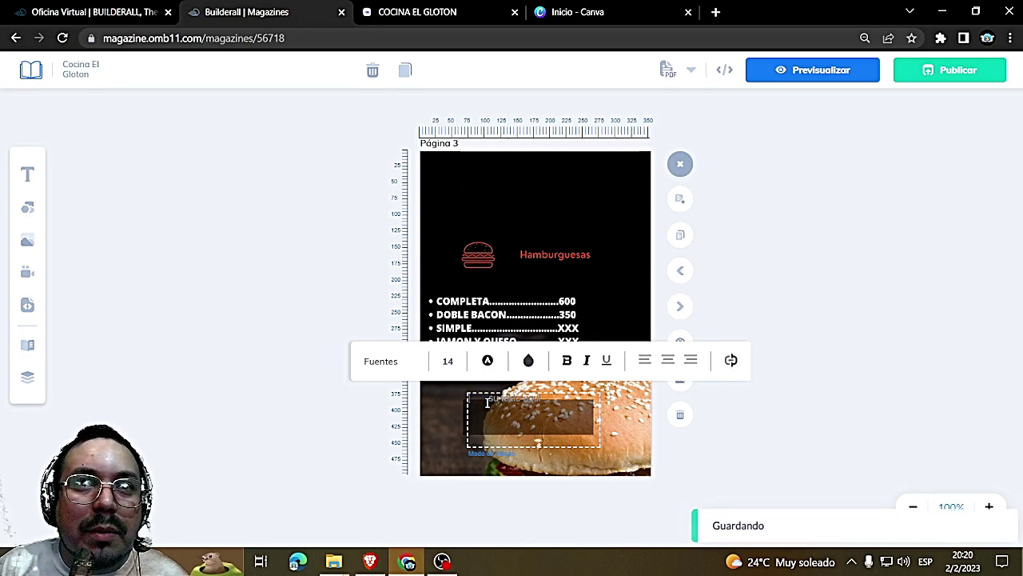
type("VER")
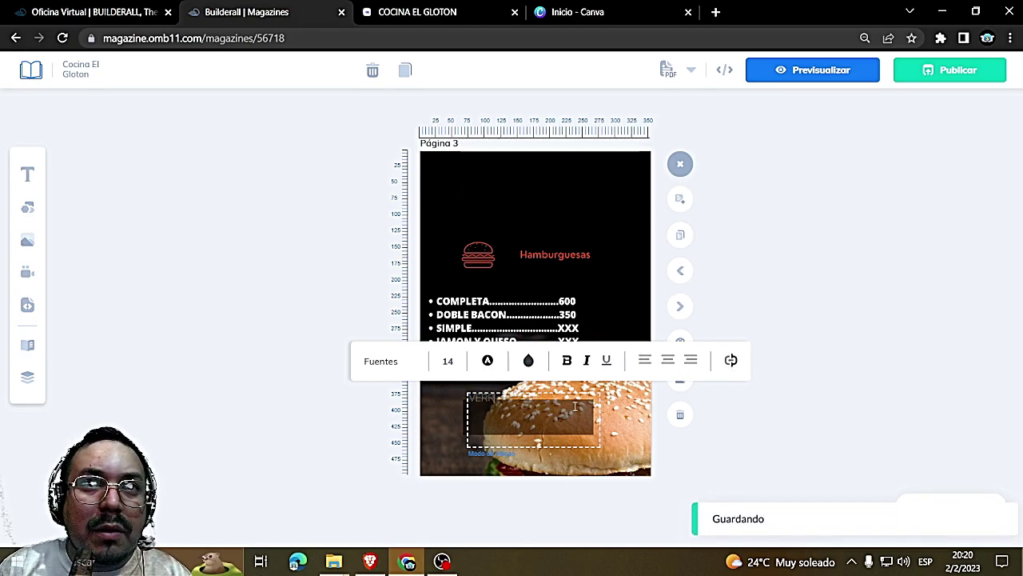
type(" EL MENU")
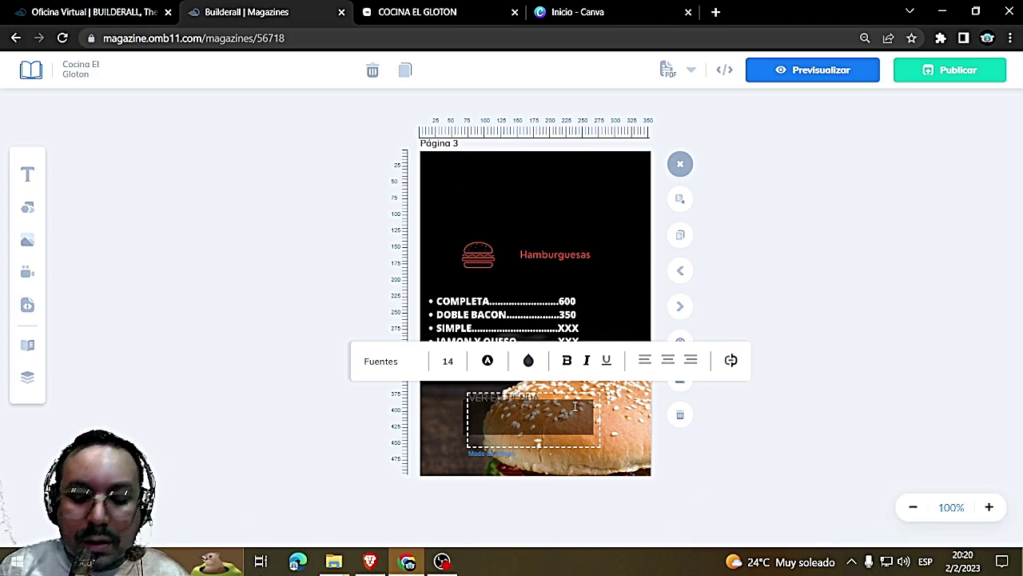
Color the VER EN TIENDA text on Página 3 yellow (#FFFD02) and make it bold
key("ctrl+shift+Left")
key("ctrl+shift+Left")
key("ctrl+shift+Left")
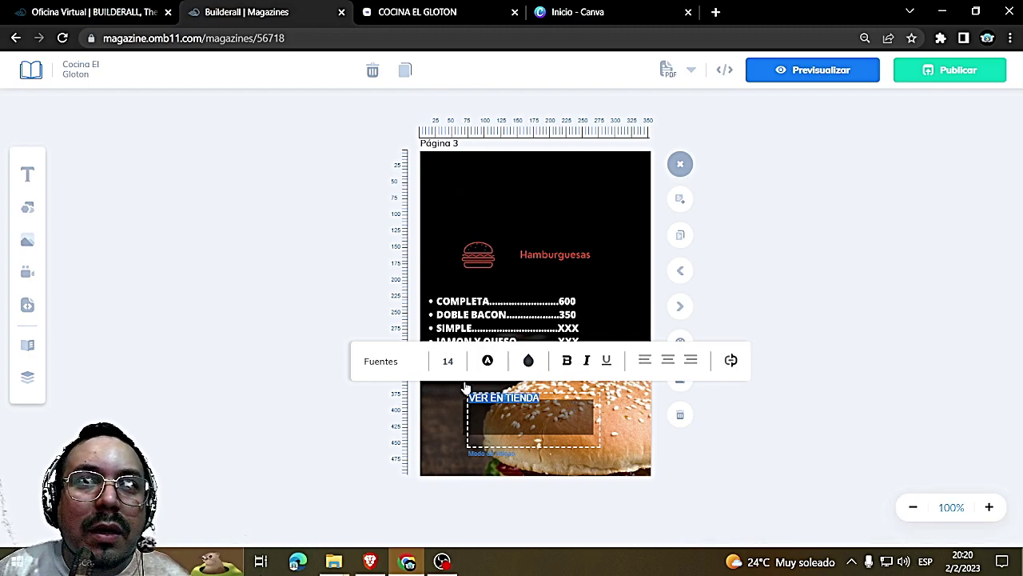
left_click(493, 363)
left_click_drag(461, 478, 569, 361)
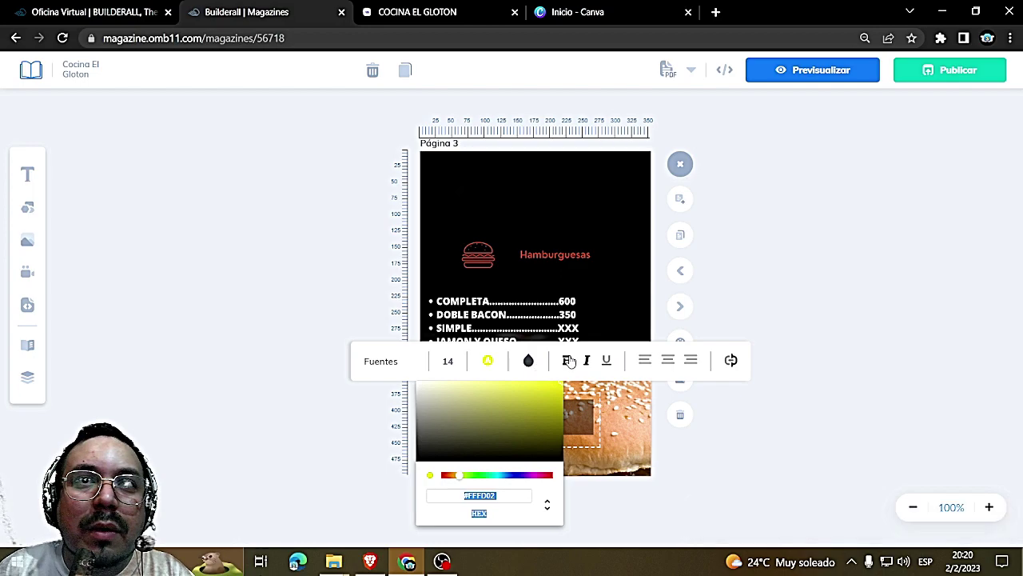
Link the VER EN TIENDA text to the copied store URL, opening in a new tab (nueva pestaña)
left_click(730, 359)
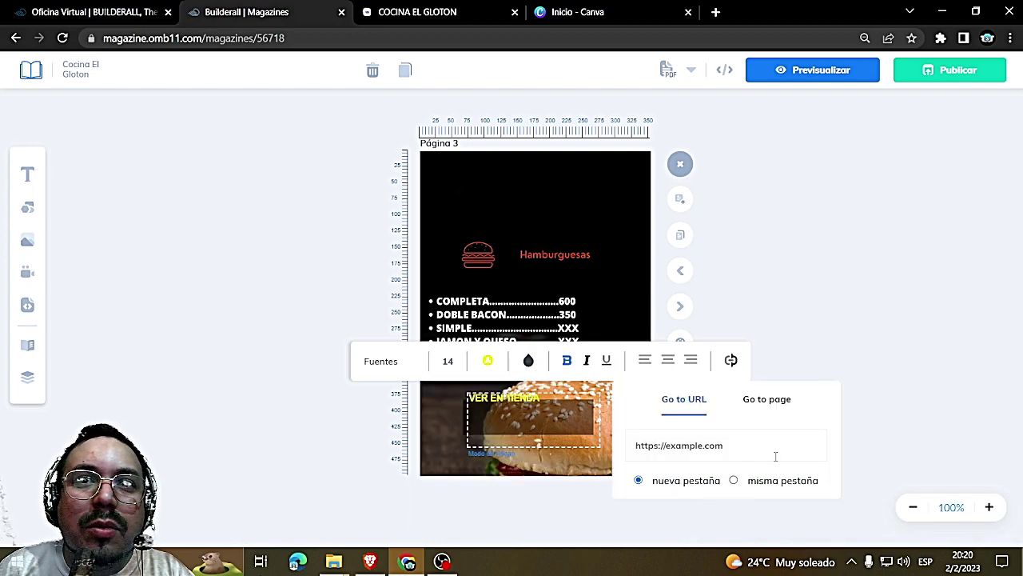
key("ctrl+v")
left_click(586, 430)
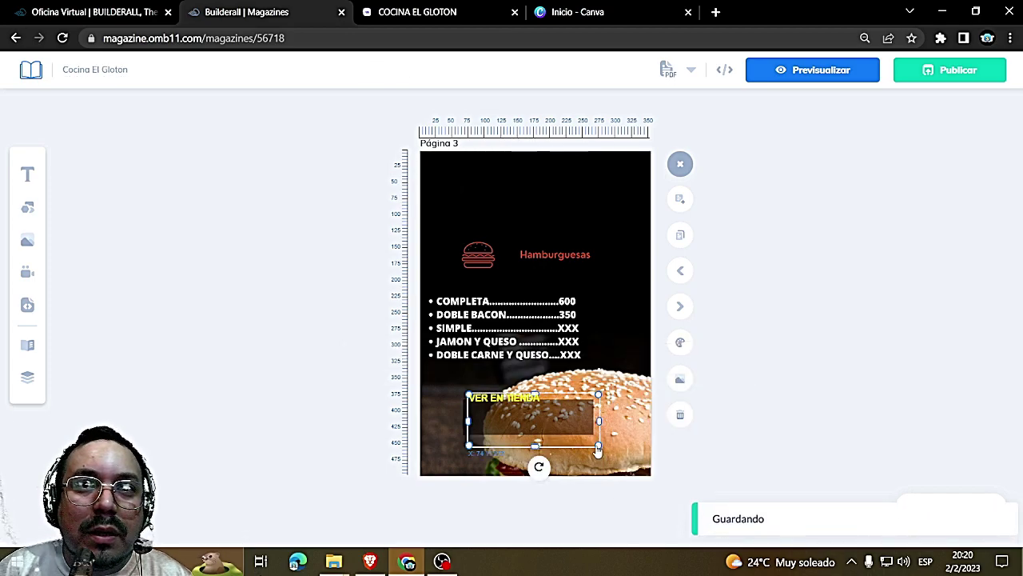
Shrink the VER EN TIENDA text box to fit inside the dark bar, center its text and check its link
left_click_drag(599, 445, 548, 420)
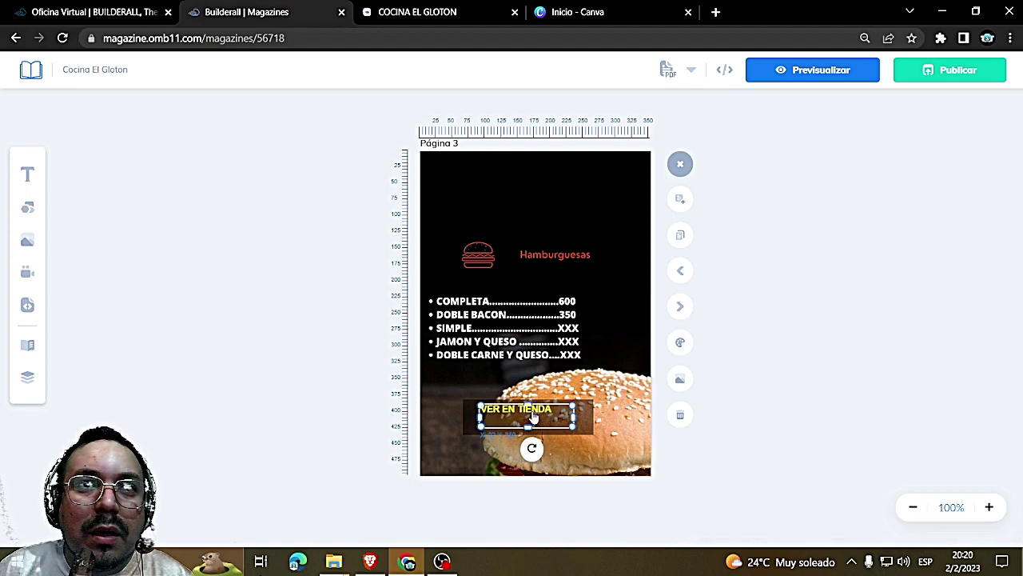
double_click(552, 409)
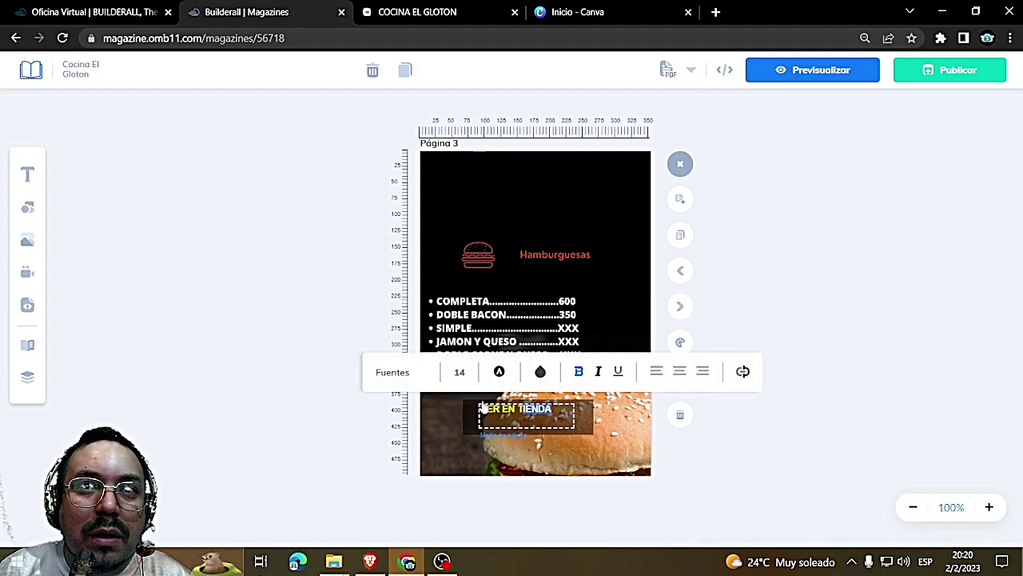
left_click_drag(552, 409, 476, 406)
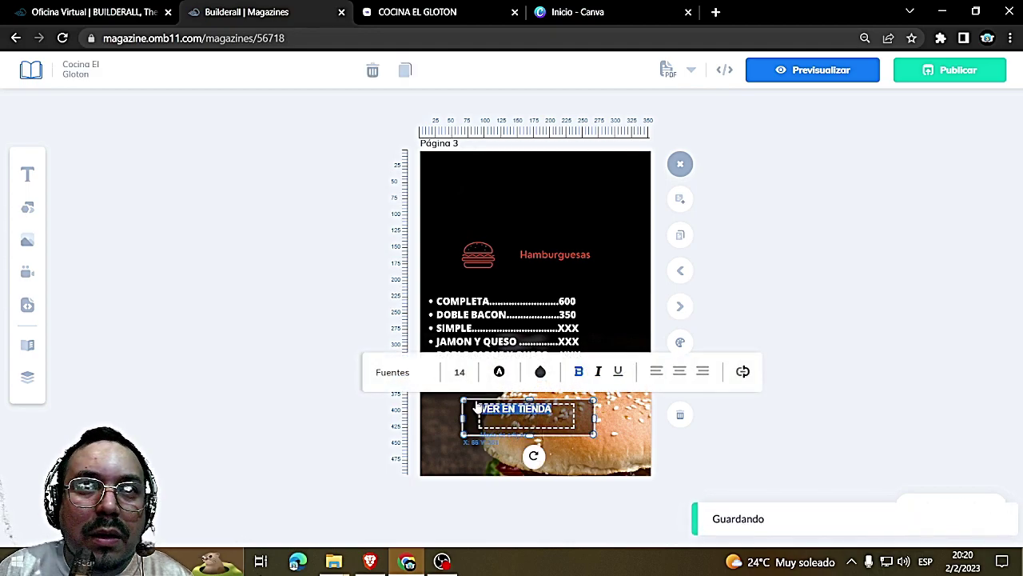
left_click(678, 372)
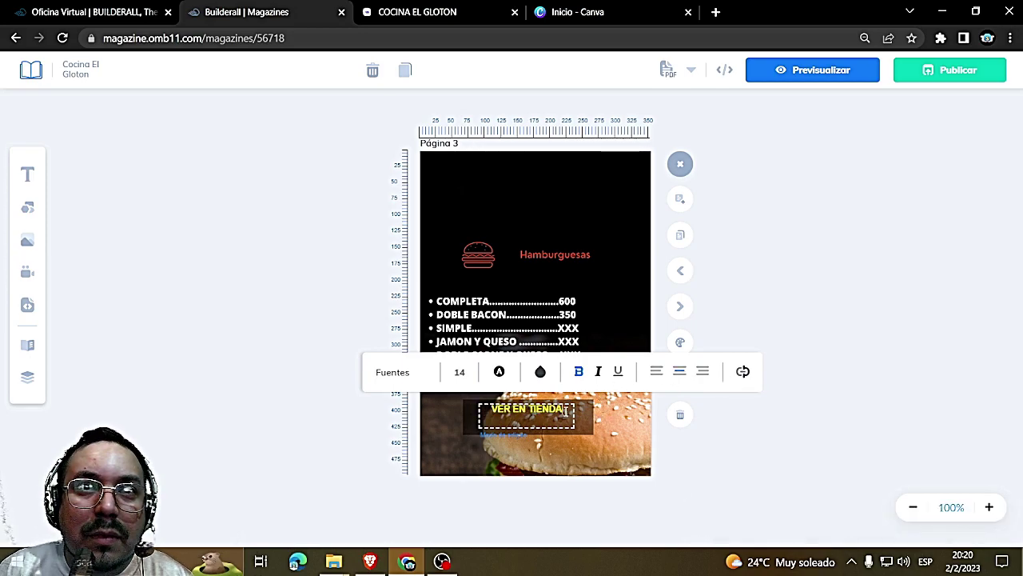
left_click(743, 372)
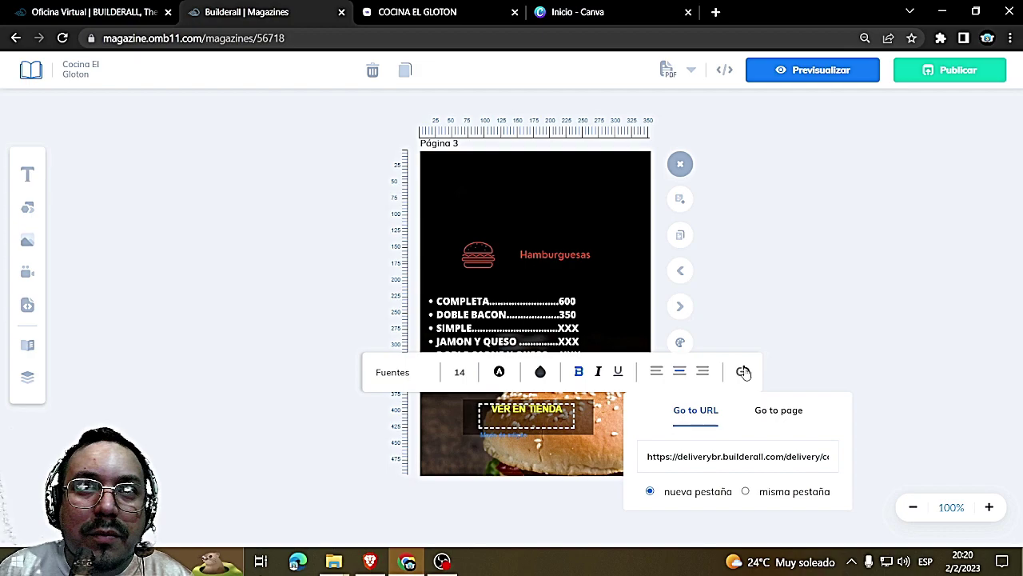
left_click(927, 345)
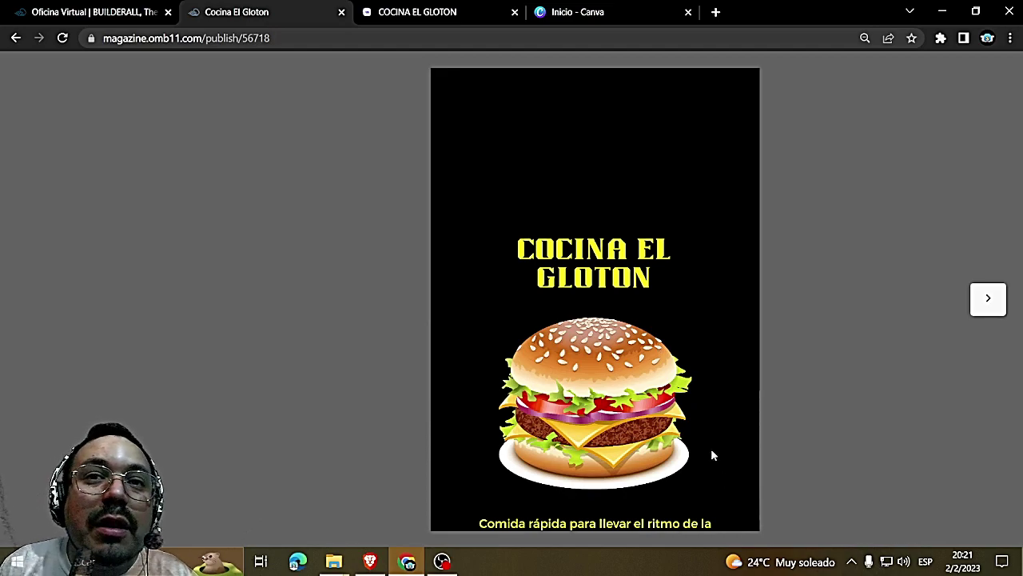
Test the VER EN TIENDA link on the published magazine's Hamburguesas page, look through the store's products and return to the magazine
left_click(739, 511)
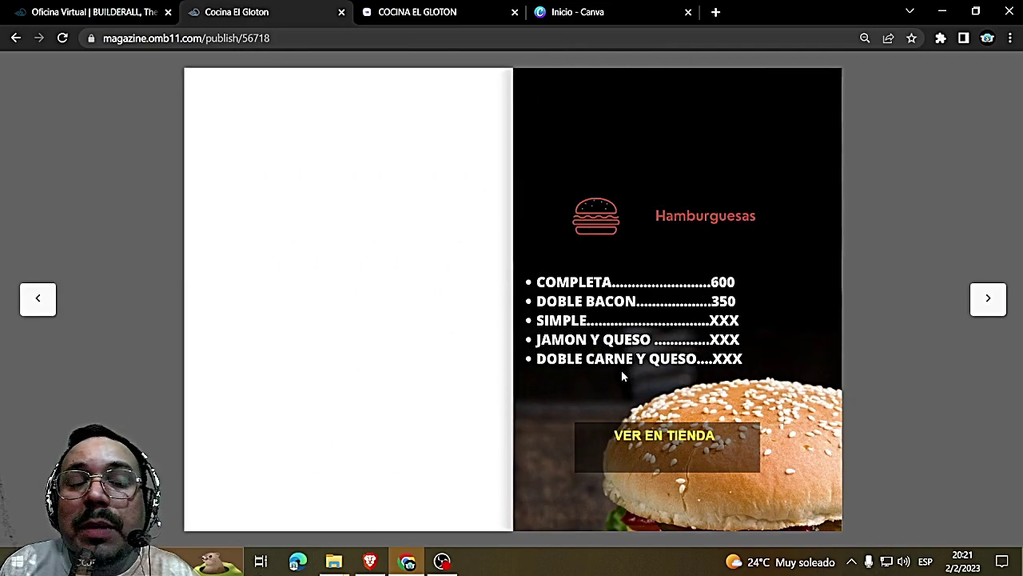
left_click(676, 436)
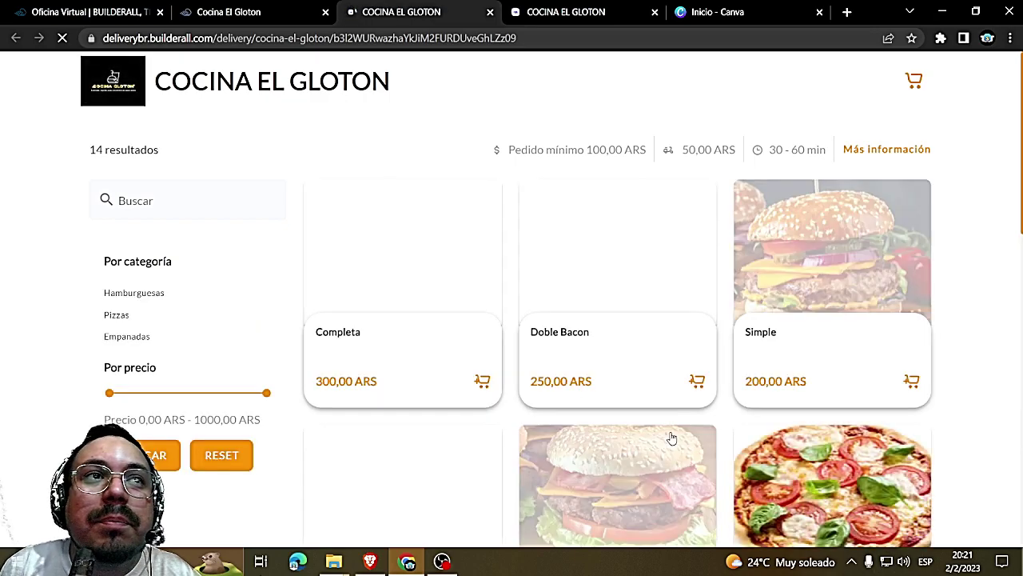
scroll(673, 438, "down", 3)
scroll(672, 438, "down", 6)
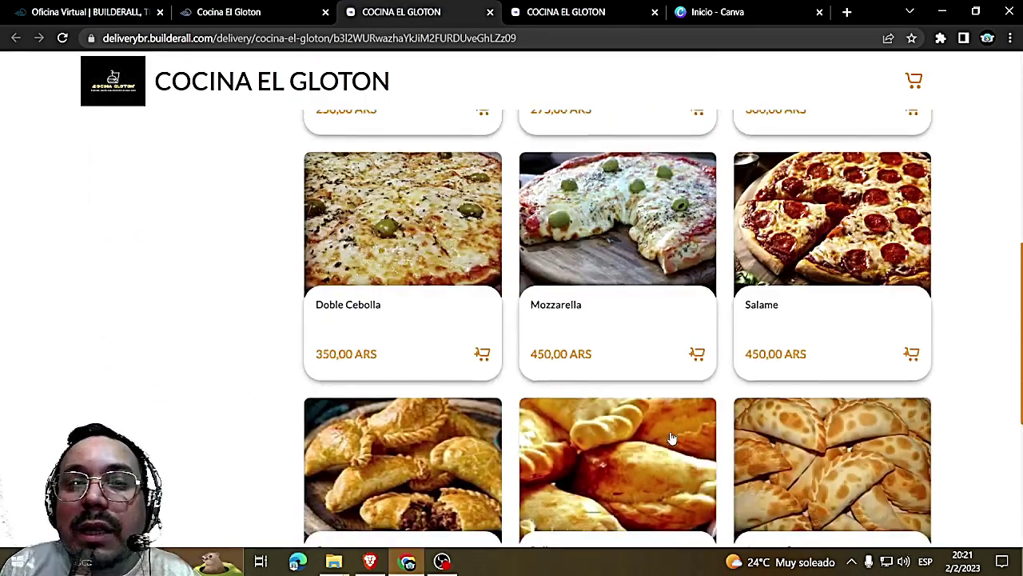
scroll(671, 437, "up", 9)
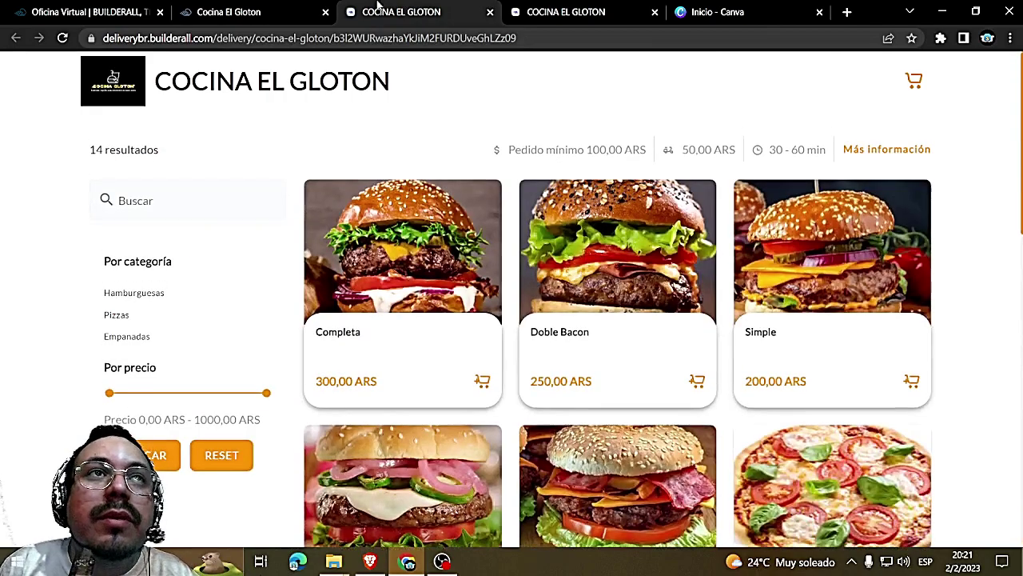
left_click(264, 12)
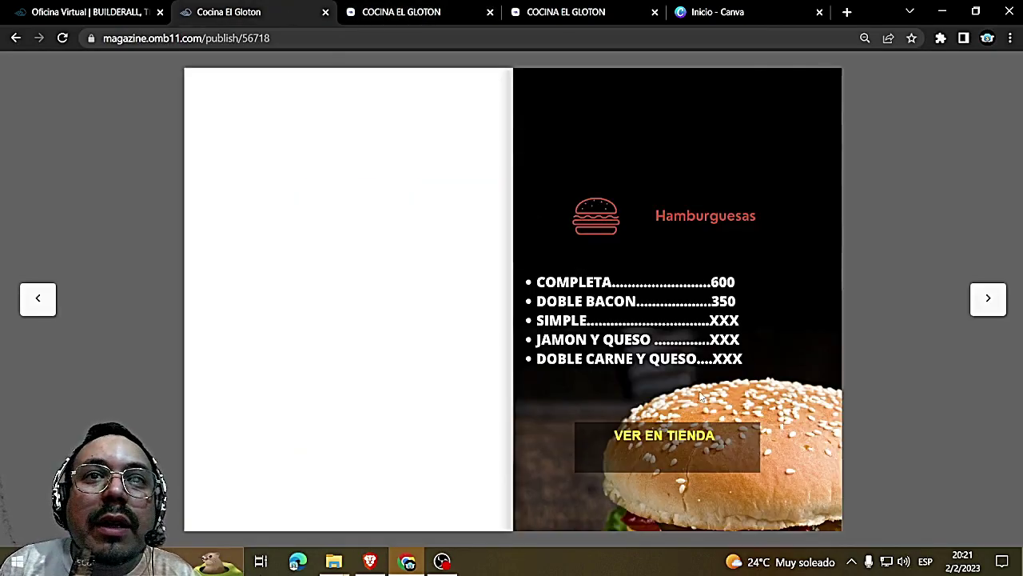
Test the VER EN TIENDA links on the published Pizzas and Empanadas pages, closing the extra store tabs and returning to the magazine
left_click(809, 510)
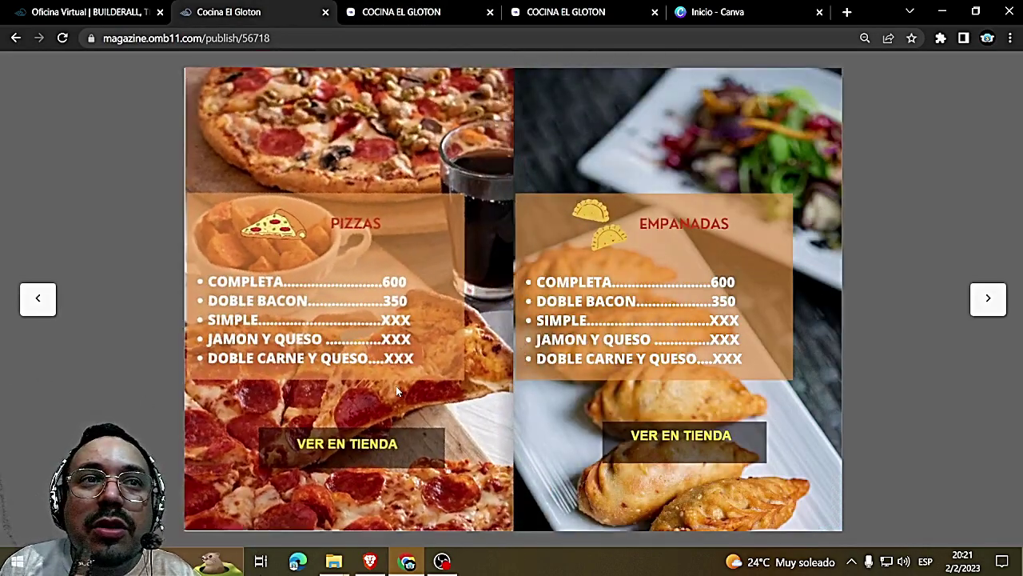
left_click(354, 448)
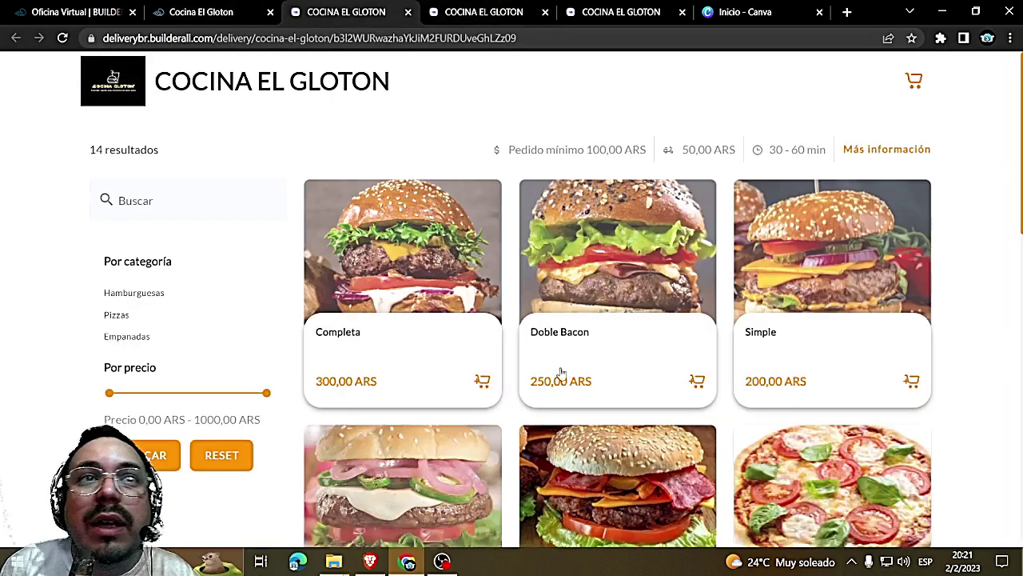
scroll(560, 374, "down", 5)
scroll(564, 378, "up", 5)
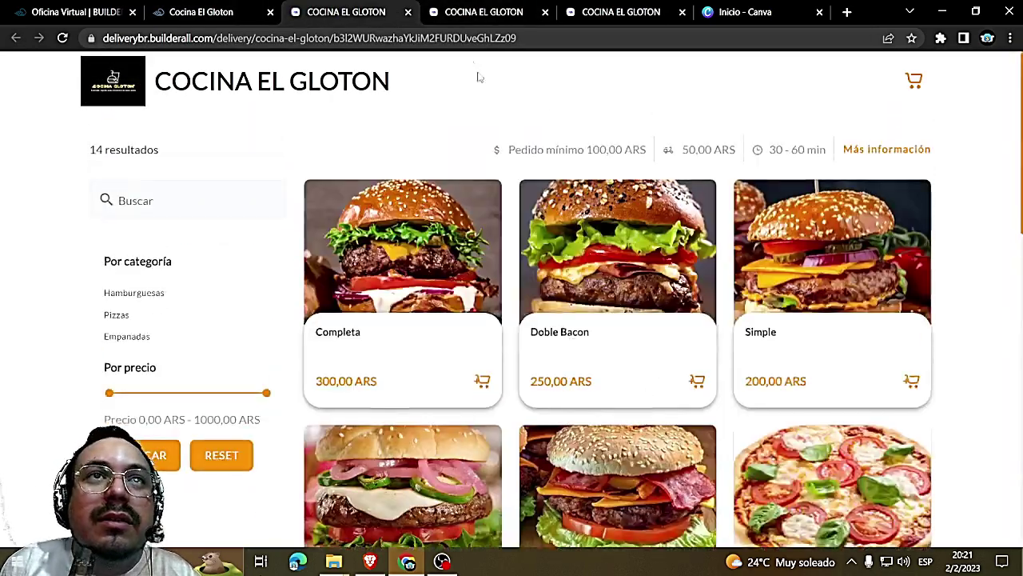
left_click(408, 12)
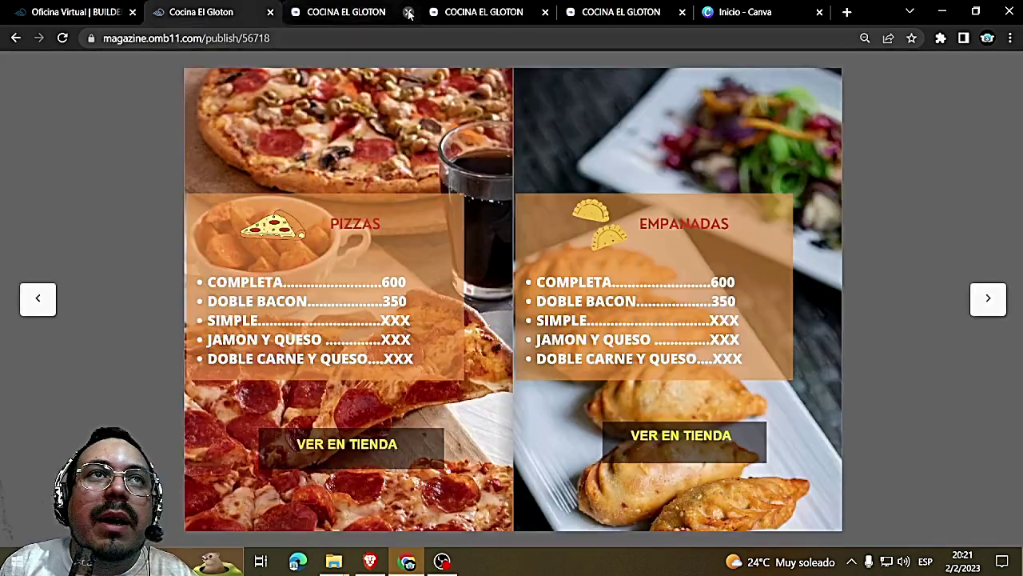
left_click(408, 12)
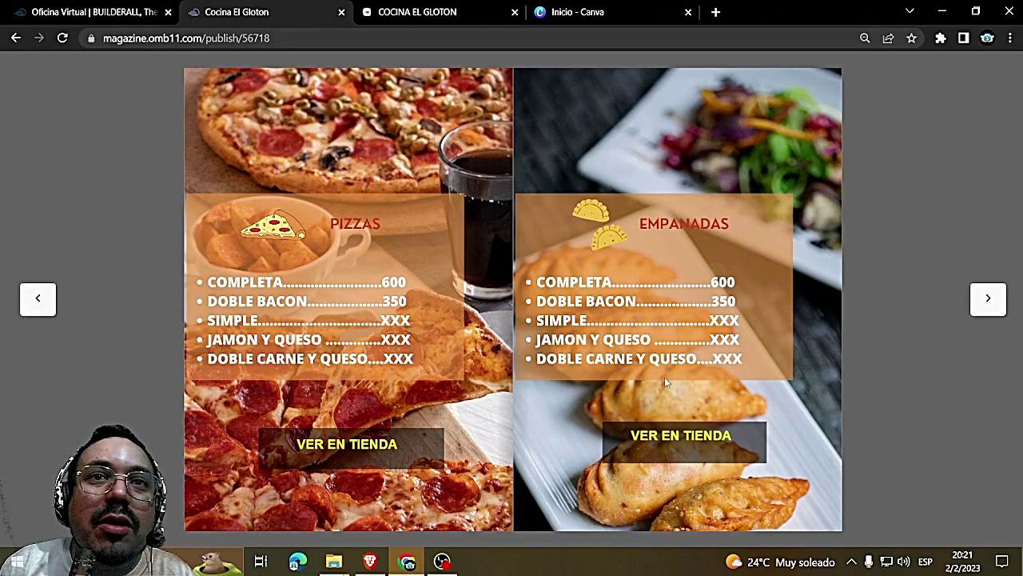
left_click(691, 462)
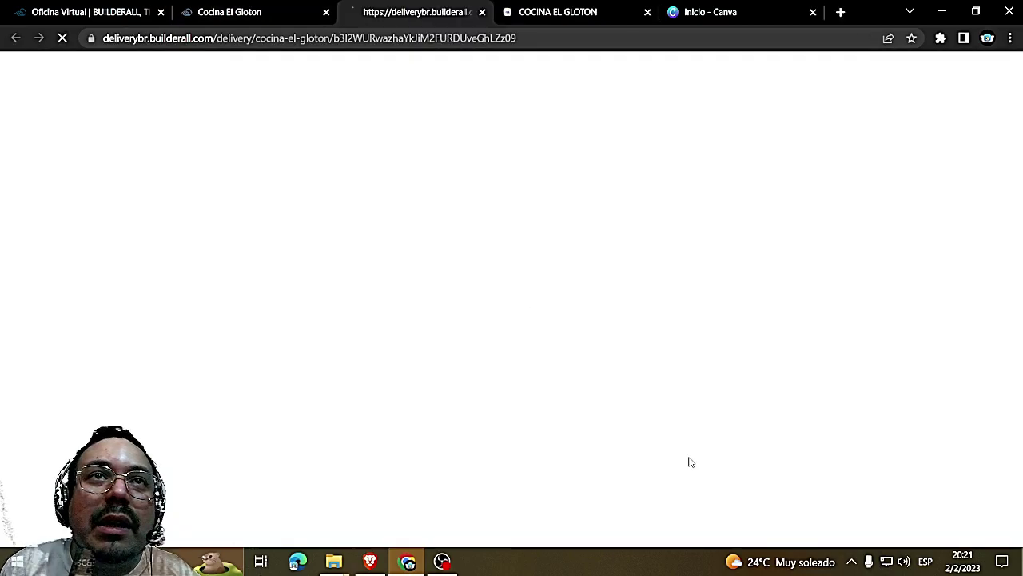
left_click(230, 11)
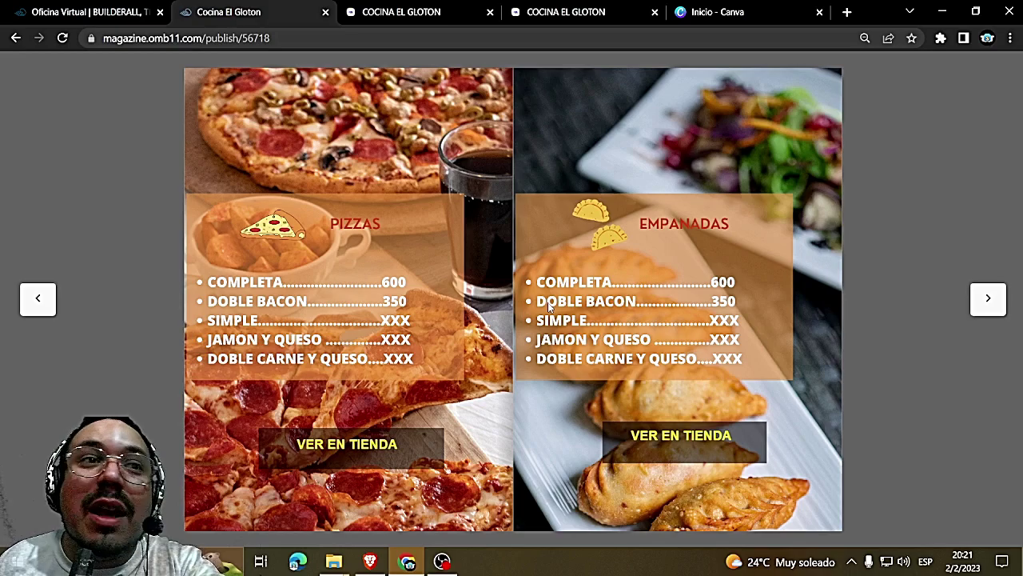
Switch to File Explorer, view the course videos in the CURSO SEO folder under Videos, and close the window
mouse_move(333, 561)
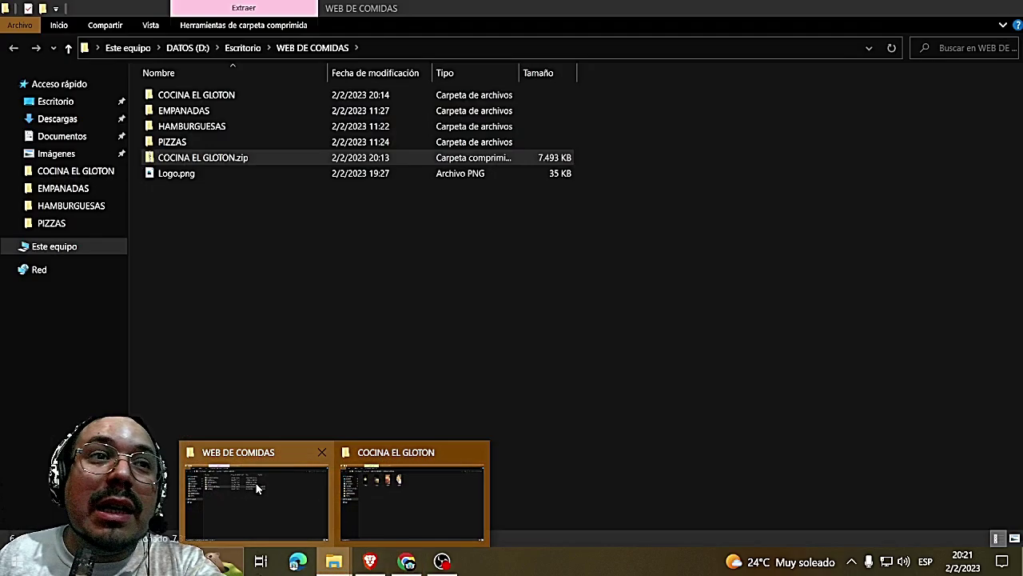
left_click(256, 486)
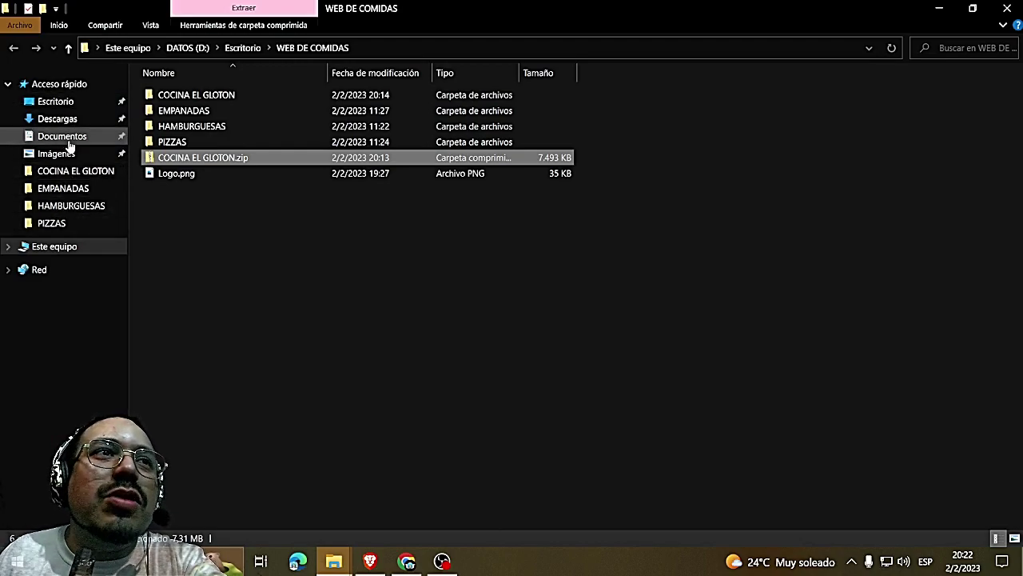
left_click(48, 249)
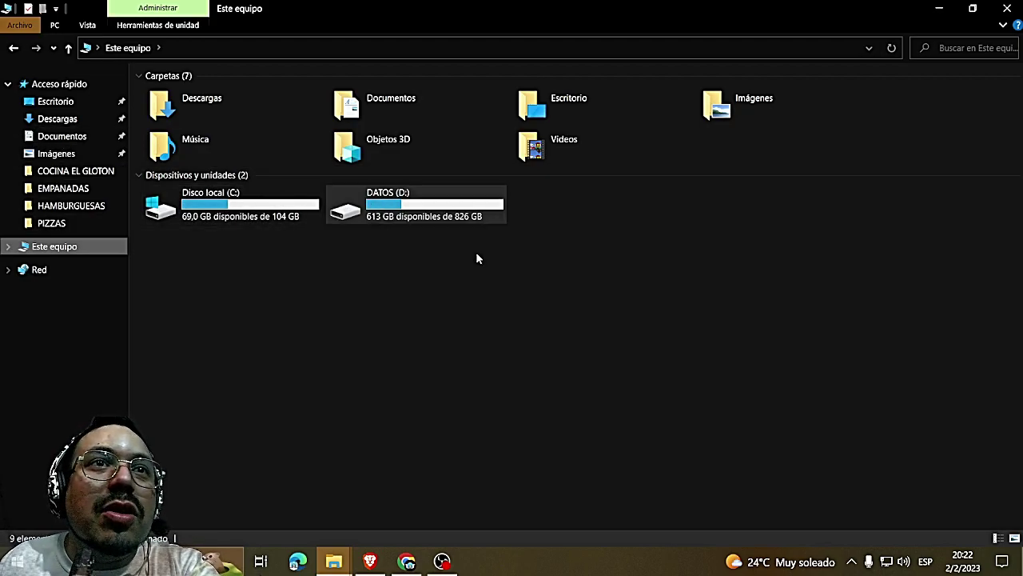
double_click(557, 151)
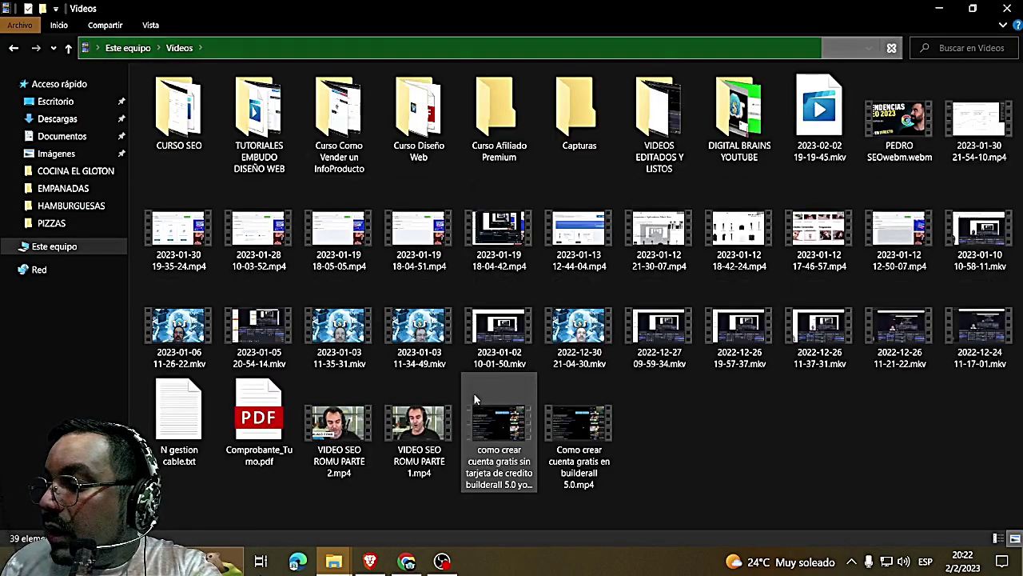
double_click(179, 116)
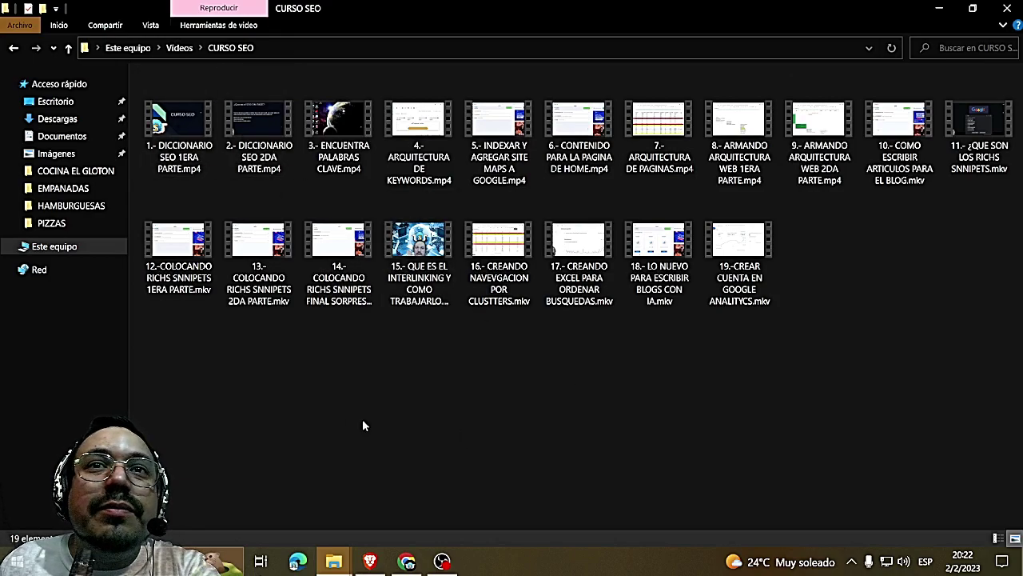
left_click_drag(184, 362, 922, 366)
left_click(1006, 8)
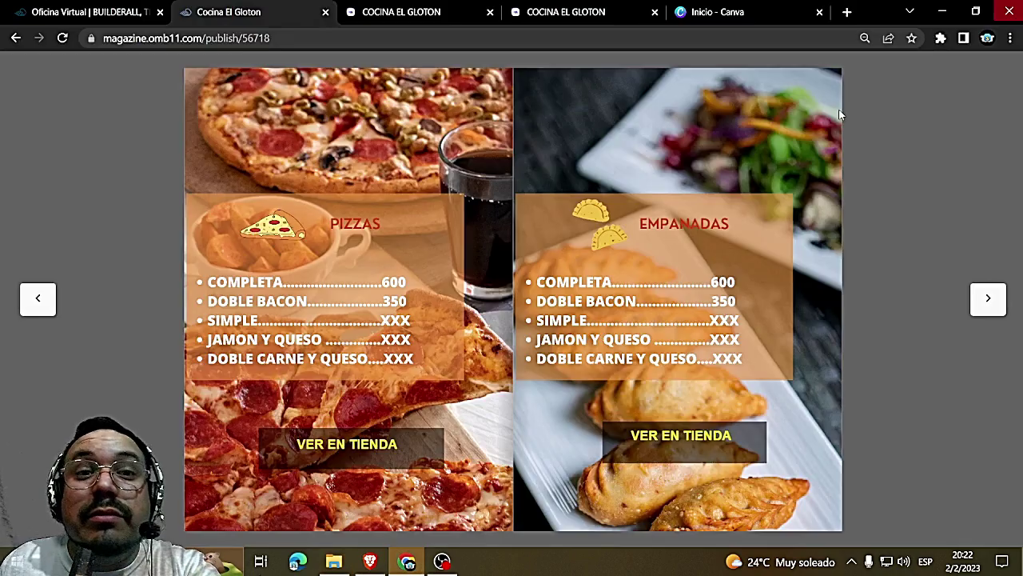